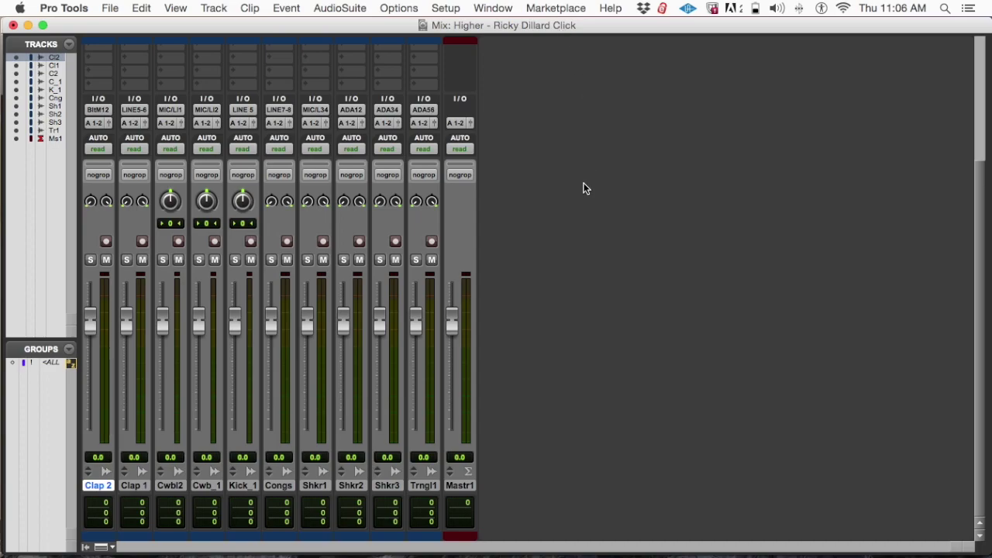
Examine the percussion clips on every track from Clap 2 to Triangle 1 in the Edit window, including their full length
{"action": "key", "text": "super+equal"}
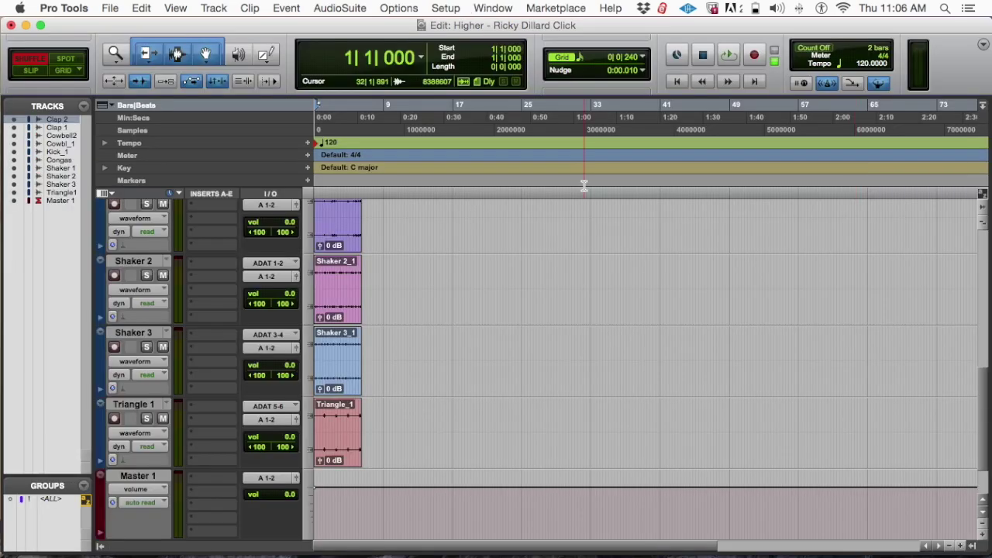
{"action": "key", "text": "super+bracketright"}
{"action": "key", "text": "super+bracketright"}
{"action": "key", "text": "super+bracketright"}
{"action": "key", "text": "super+bracketright"}
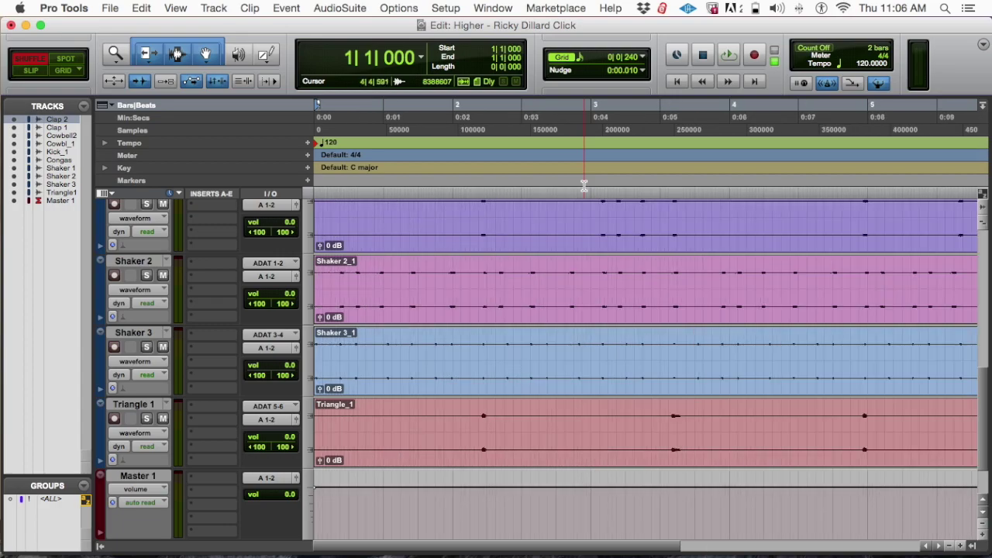
{"action": "key", "text": "super+bracketleft"}
{"action": "key", "text": "super+bracketleft"}
{"action": "key", "text": "super+bracketright"}
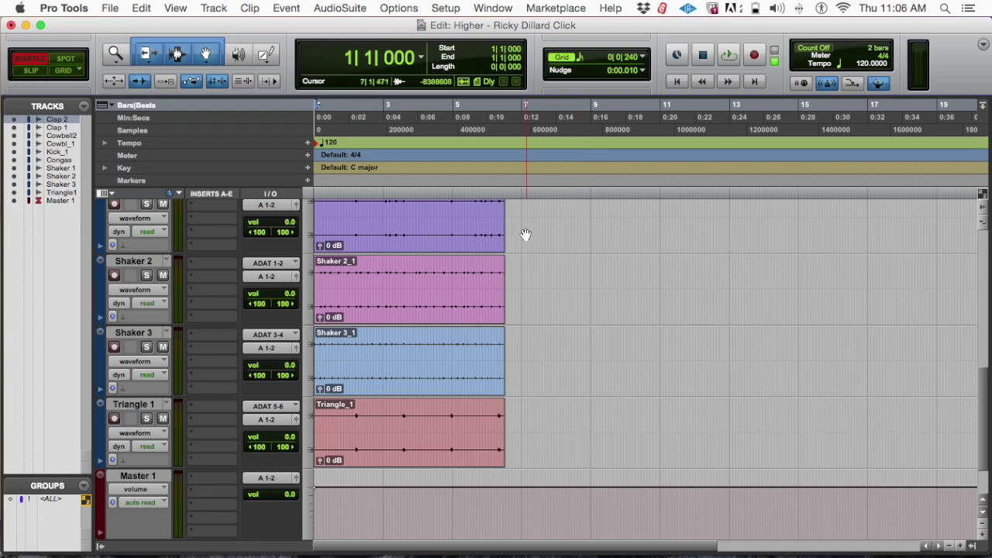
{"action": "scroll", "coordinate": [520, 235], "scroll_direction": "up", "scroll_amount": 10}
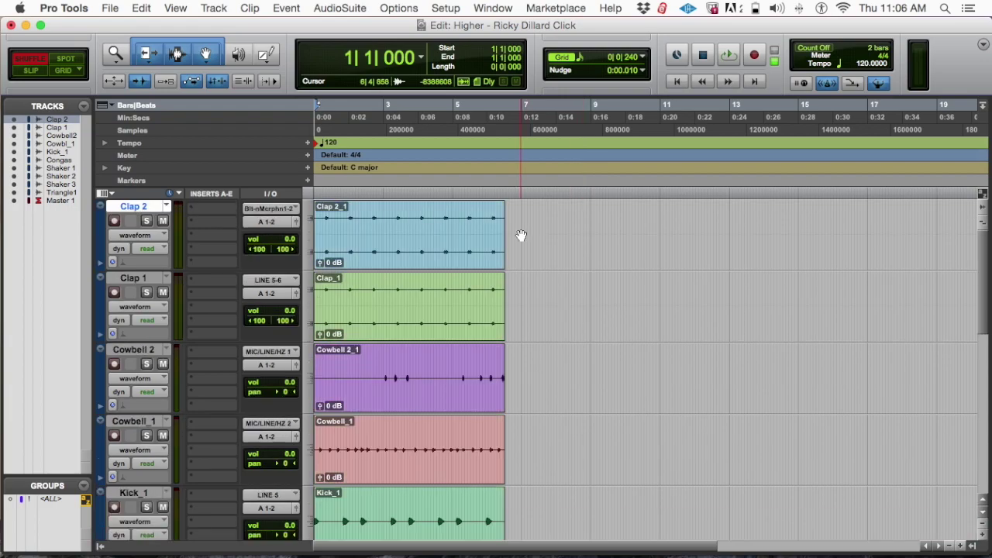
{"action": "key", "text": "super+bracketright"}
{"action": "key", "text": "super+bracketright"}
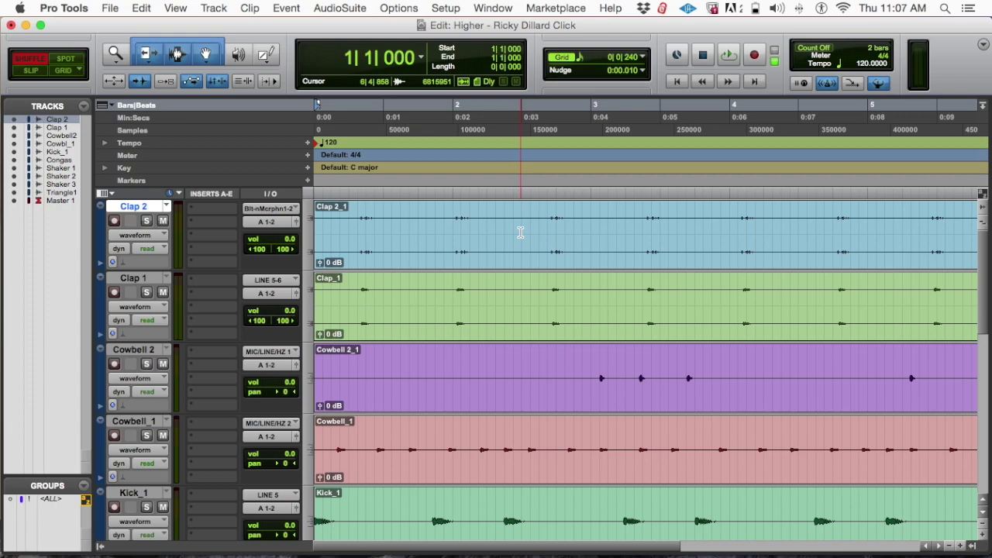
{"action": "scroll", "coordinate": [582, 231], "scroll_direction": "down", "scroll_amount": 10}
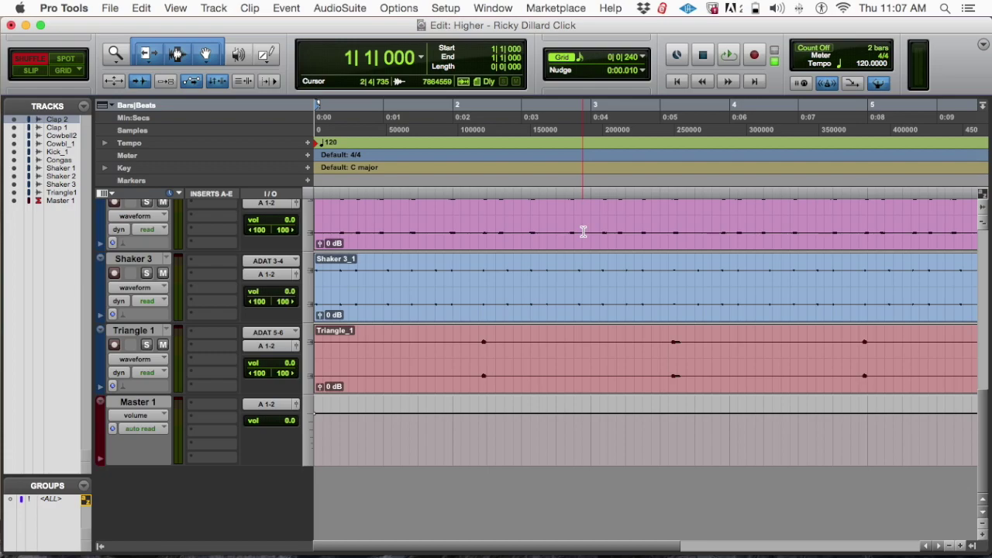
{"action": "scroll", "coordinate": [583, 230], "scroll_direction": "up", "scroll_amount": 10}
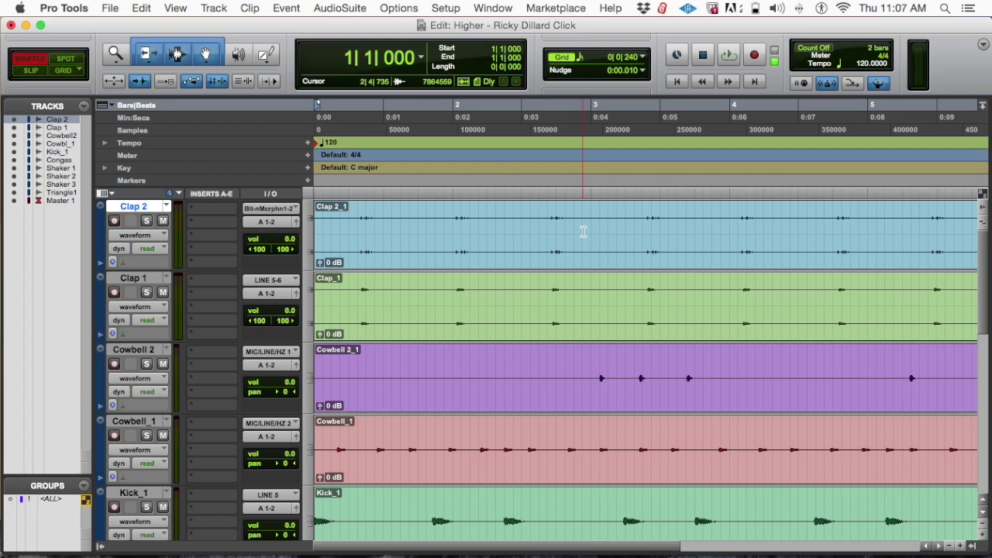
{"action": "scroll", "coordinate": [596, 233], "scroll_direction": "right", "scroll_amount": 5}
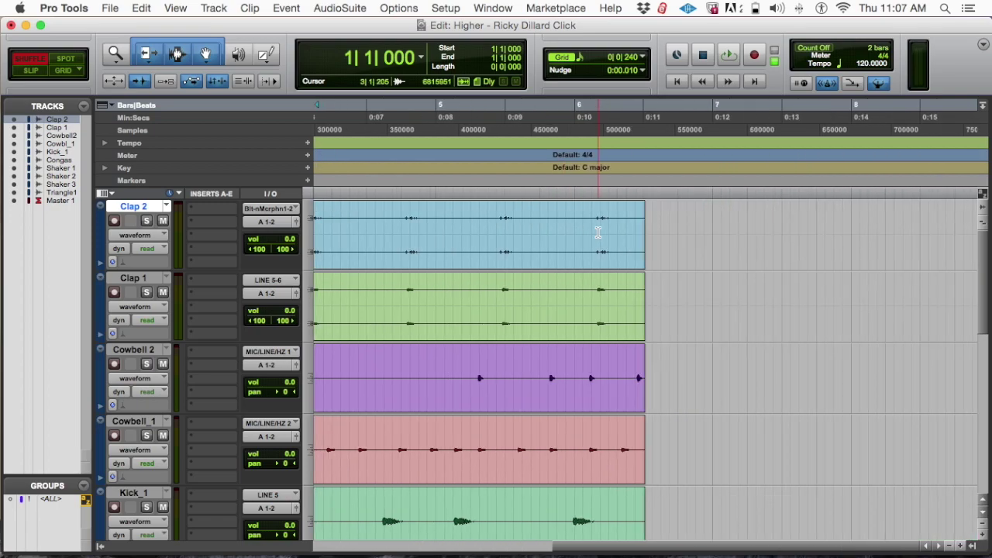
{"action": "scroll", "coordinate": [598, 232], "scroll_direction": "down", "scroll_amount": 2}
{"action": "scroll", "coordinate": [598, 233], "scroll_direction": "down", "scroll_amount": 1}
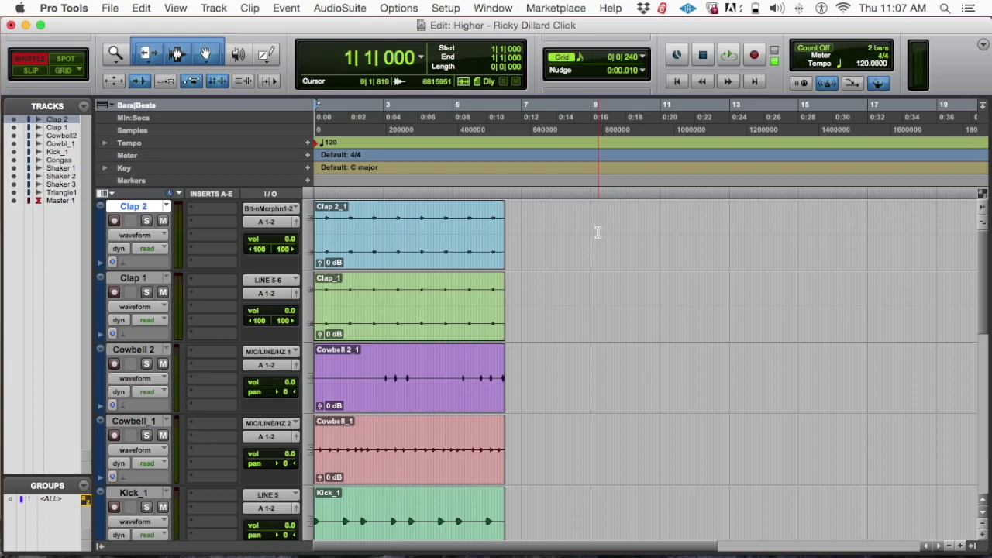
{"action": "scroll", "coordinate": [598, 232], "scroll_direction": "up", "scroll_amount": 1}
{"action": "scroll", "coordinate": [564, 233], "scroll_direction": "down", "scroll_amount": 8}
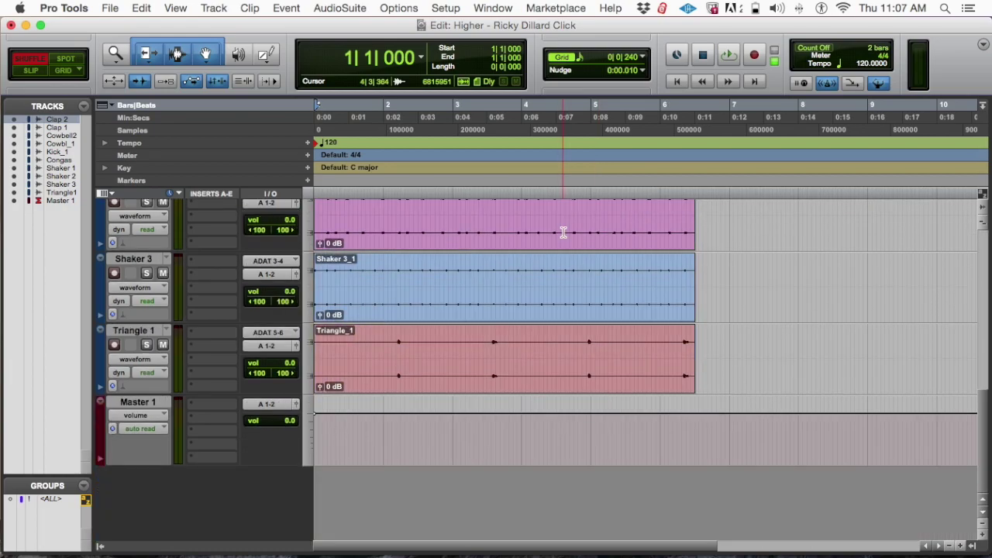
{"action": "scroll", "coordinate": [563, 233], "scroll_direction": "up", "scroll_amount": 8}
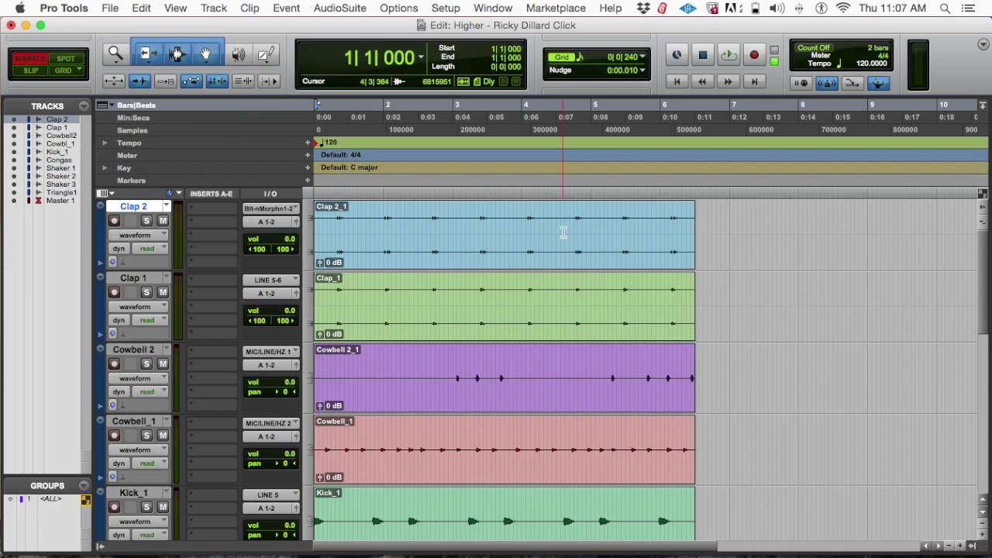
Set the session tempo to 87 BPM from the very start of the timeline
{"action": "key", "text": "Return"}
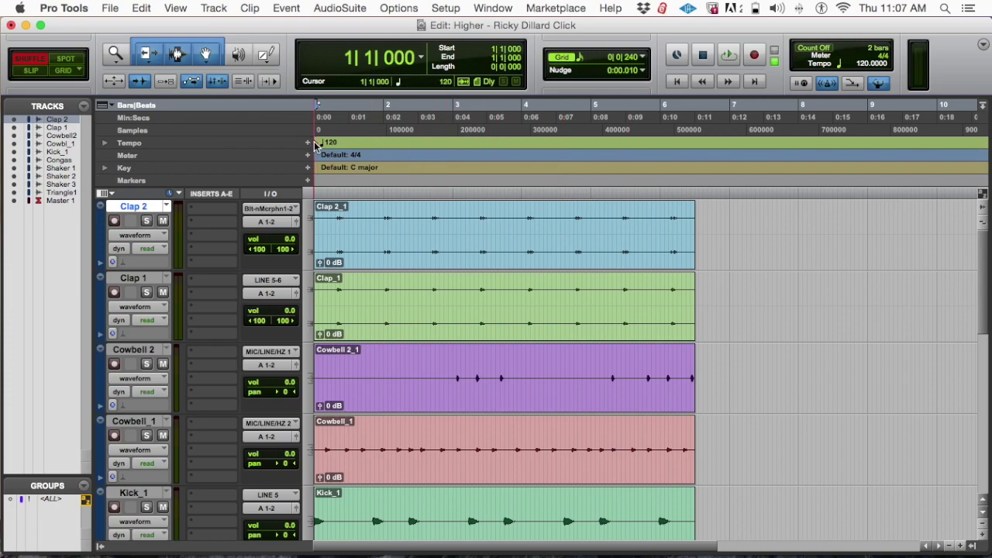
{"action": "double_click", "coordinate": [317, 144]}
{"action": "type", "text": "87"}
{"action": "key", "text": "Return"}
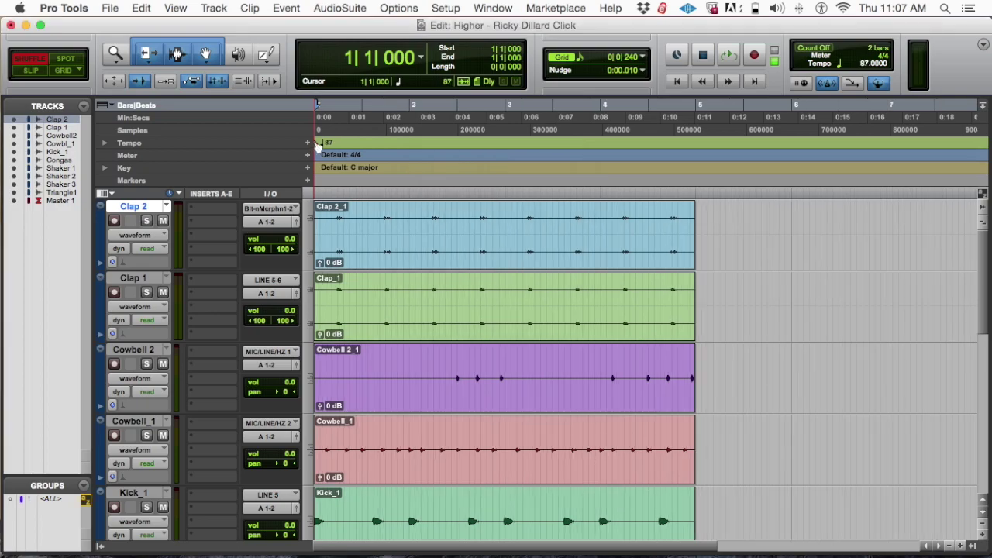
Lower the Master 1 fader to -5.2 dB in the Mix window
{"action": "key", "text": "super+equal"}
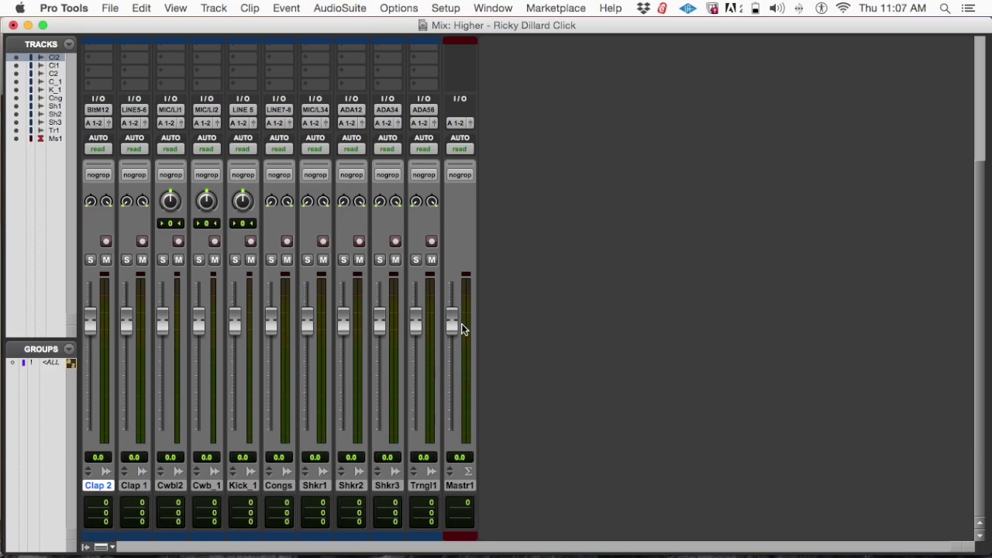
{"action": "mouse_move", "coordinate": [454, 324]}
{"action": "left_mouse_down"}
{"action": "mouse_move", "coordinate": [454, 372]}
{"action": "mouse_move", "coordinate": [457, 340]}
{"action": "left_mouse_up"}
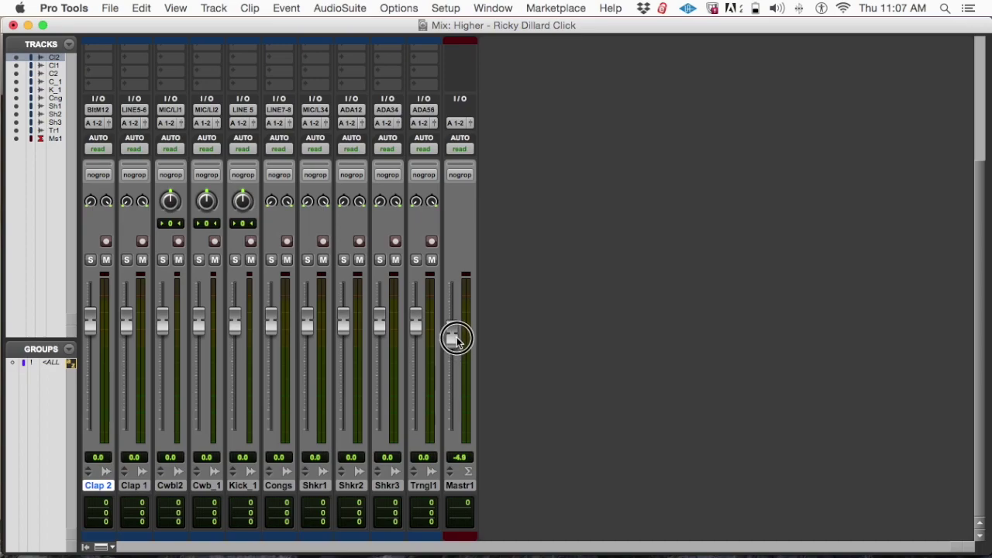
{"action": "left_click_drag", "start_coordinate": [456, 338], "coordinate": [457, 338]}
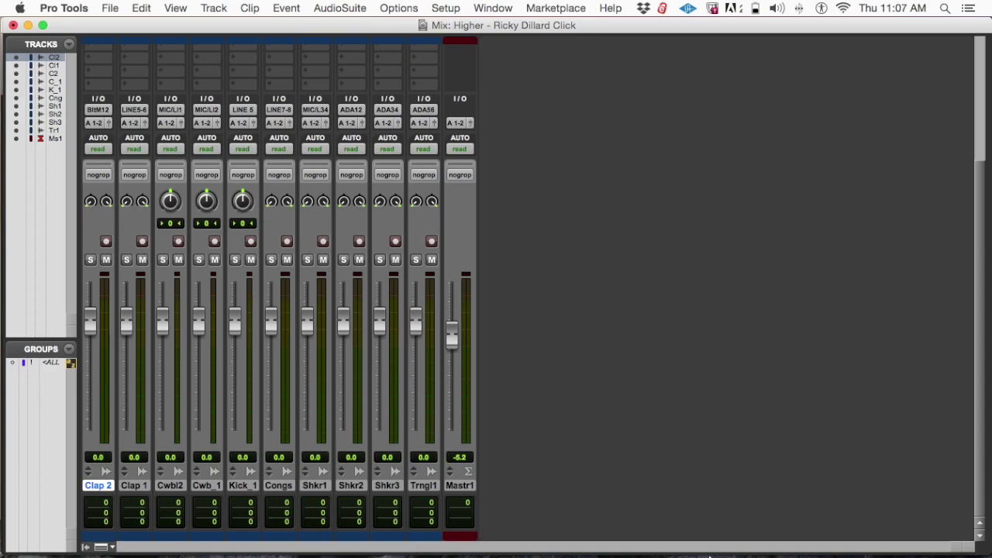
{"action": "mouse_move", "coordinate": [671, 534]}
{"action": "left_click", "coordinate": [868, 512]}
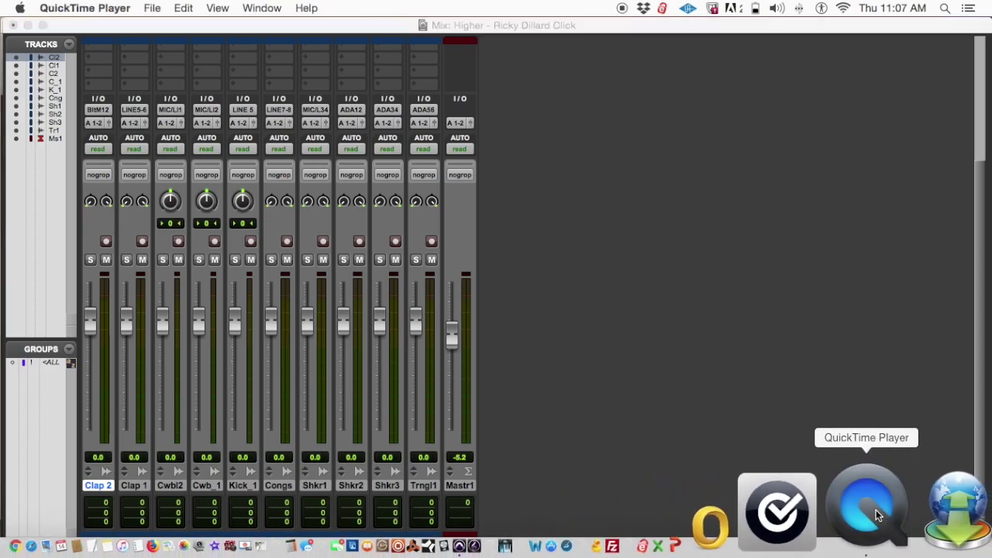
{"action": "left_click", "coordinate": [675, 264]}
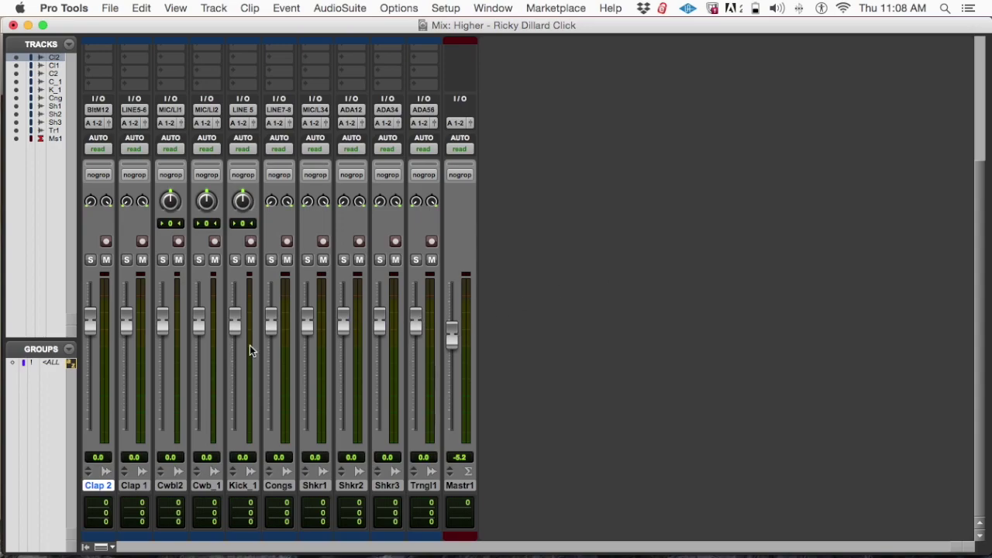
Group the ten tracks from Clap 2 through Triangle 1 as an Edit and Mix group named Group 1
{"action": "left_click", "coordinate": [425, 485], "text": "shift"}
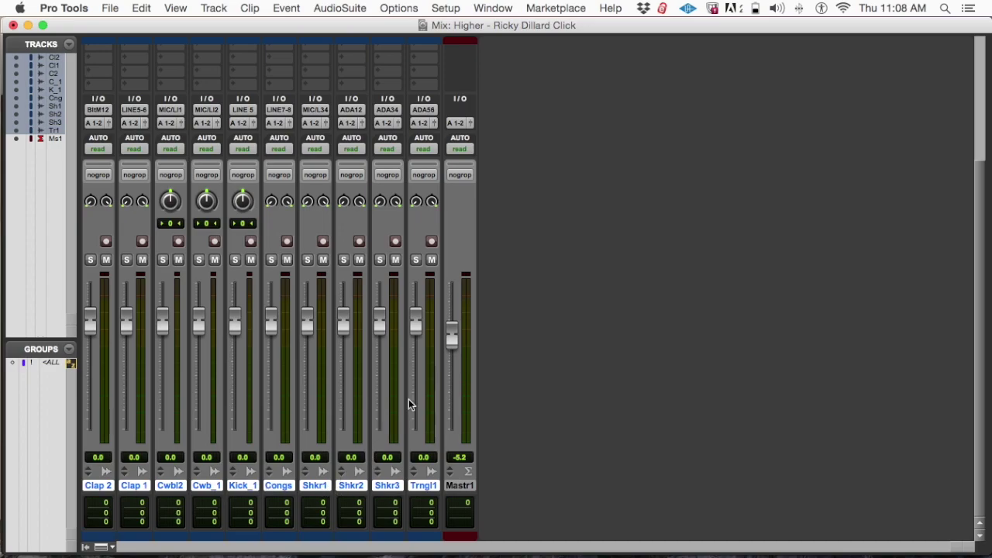
{"action": "key", "text": "super+g"}
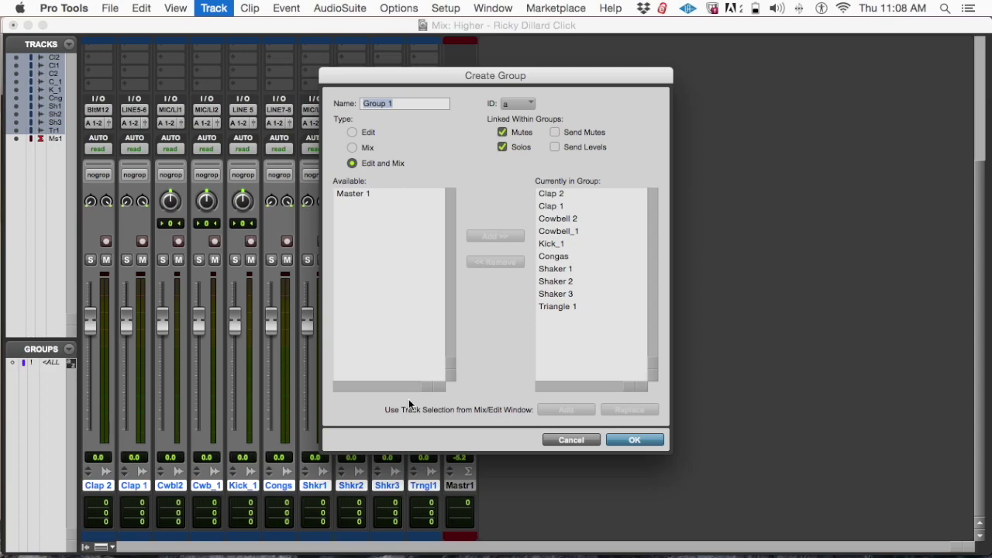
{"action": "key", "text": "Return"}
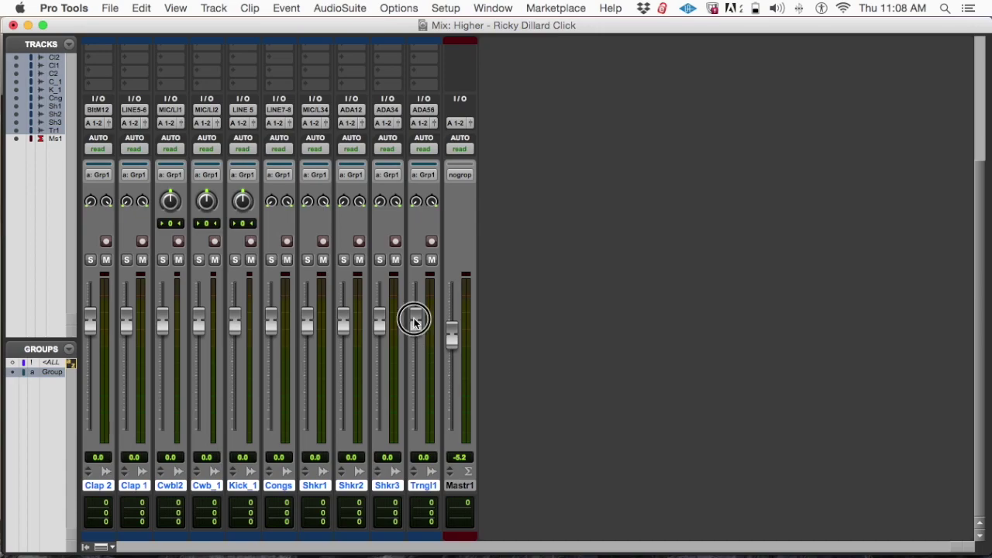
Pull all the Group 1 faders down to -∞ and suspend the group so each track can be adjusted separately
{"action": "left_click_drag", "start_coordinate": [413, 317], "coordinate": [421, 547]}
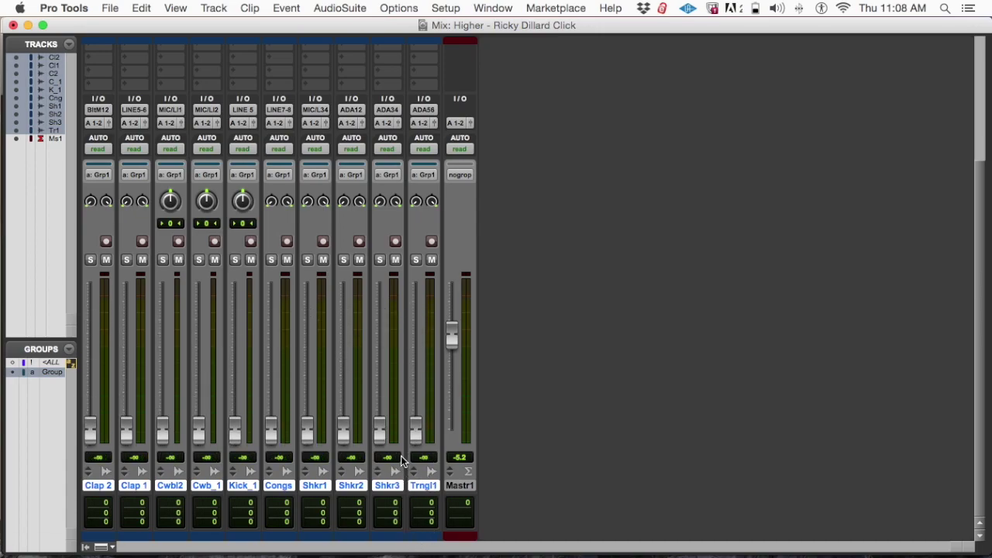
{"action": "key", "text": "a"}
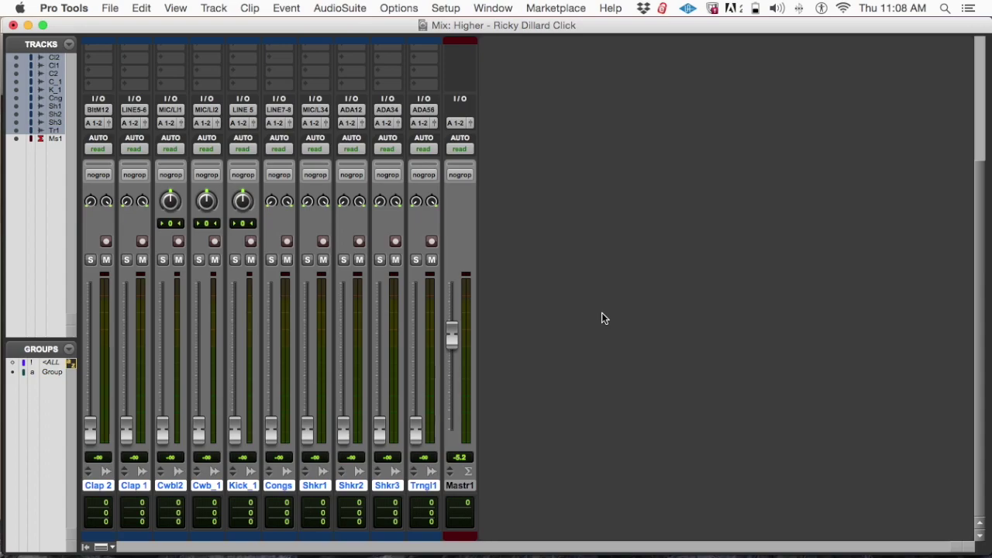
Examine the mixer's channel strips, covering the inserts, sends, I/O, automation, group, pan, record, solo, mute and fader sections
{"action": "scroll", "coordinate": [601, 314], "scroll_direction": "up", "scroll_amount": 2}
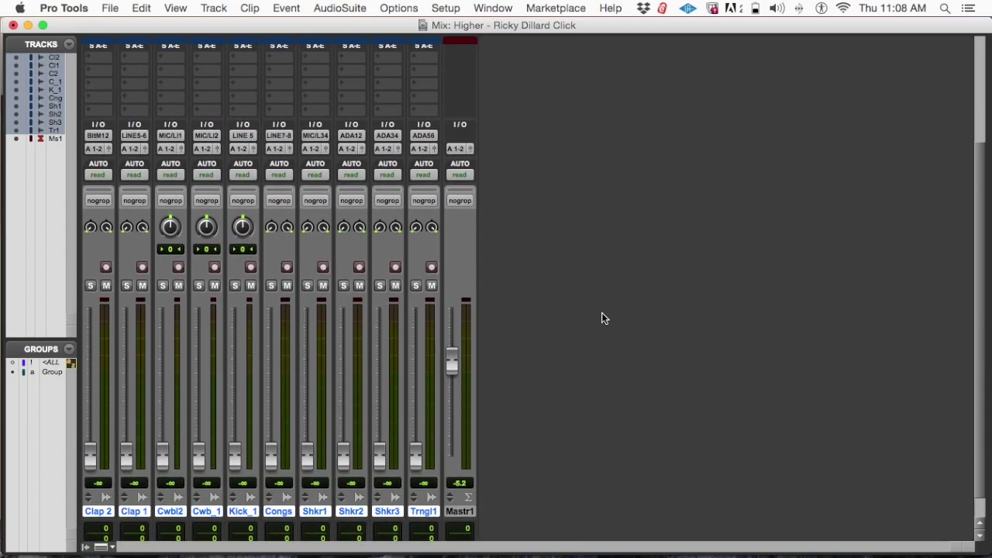
{"action": "scroll", "coordinate": [602, 314], "scroll_direction": "up", "scroll_amount": 2}
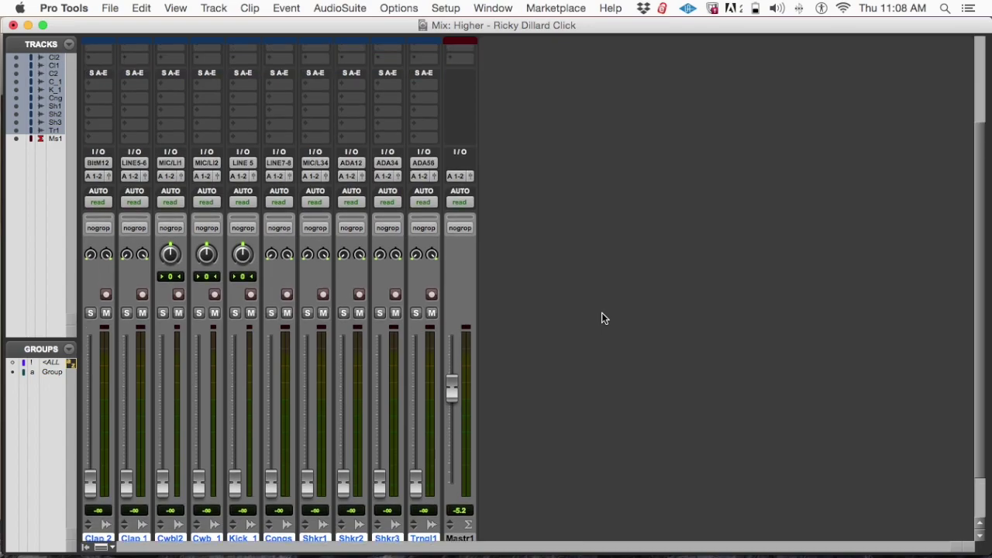
{"action": "scroll", "coordinate": [604, 318], "scroll_direction": "up", "scroll_amount": 8}
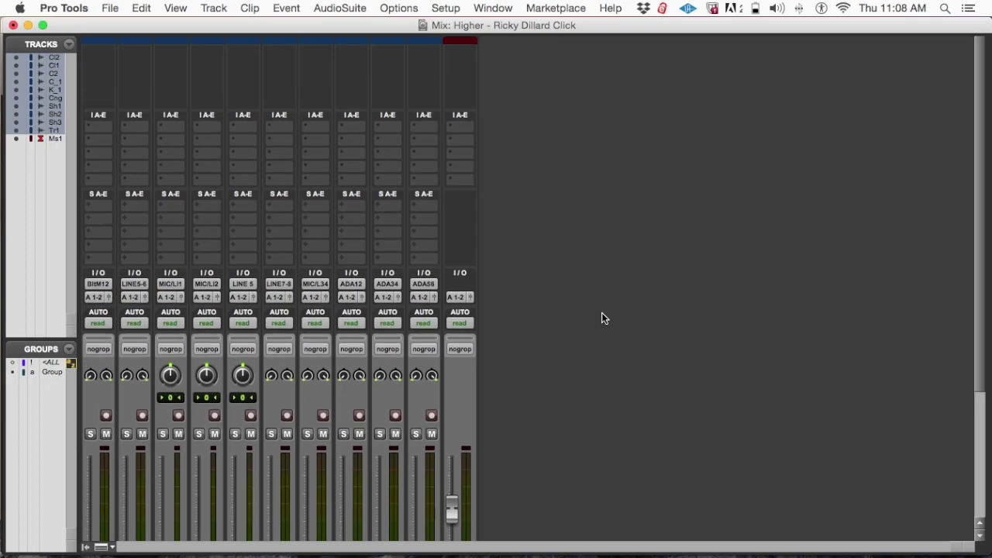
{"action": "scroll", "coordinate": [603, 317], "scroll_direction": "down", "scroll_amount": 6}
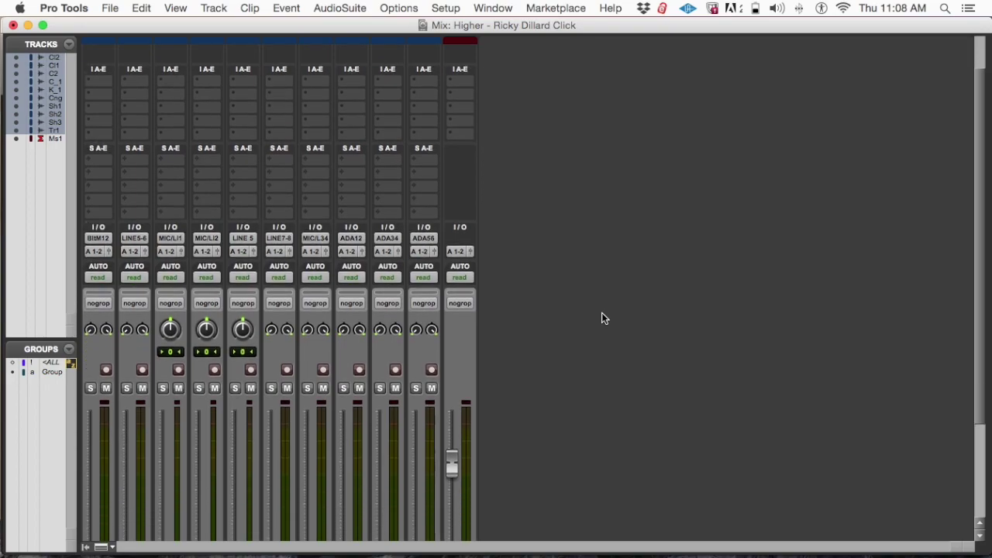
{"action": "scroll", "coordinate": [603, 318], "scroll_direction": "down", "scroll_amount": 3}
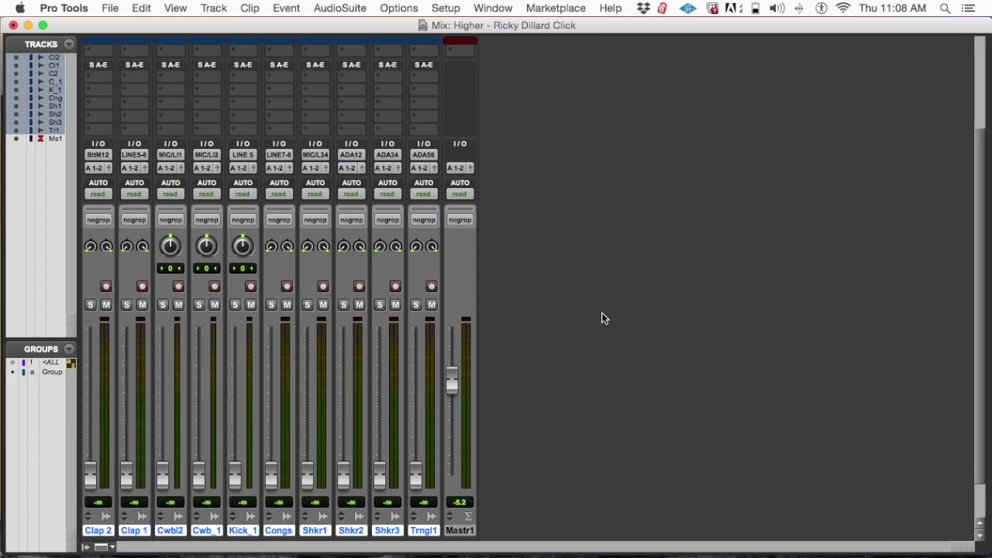
{"action": "scroll", "coordinate": [603, 317], "scroll_direction": "up", "scroll_amount": 8}
{"action": "scroll", "coordinate": [604, 318], "scroll_direction": "down", "scroll_amount": 11}
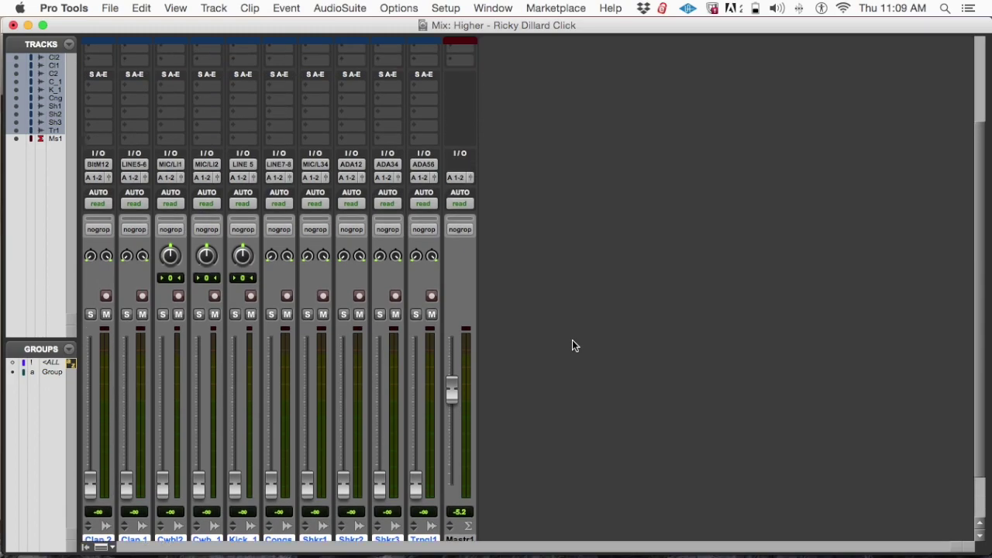
{"action": "scroll", "coordinate": [572, 340], "scroll_direction": "down", "scroll_amount": 1}
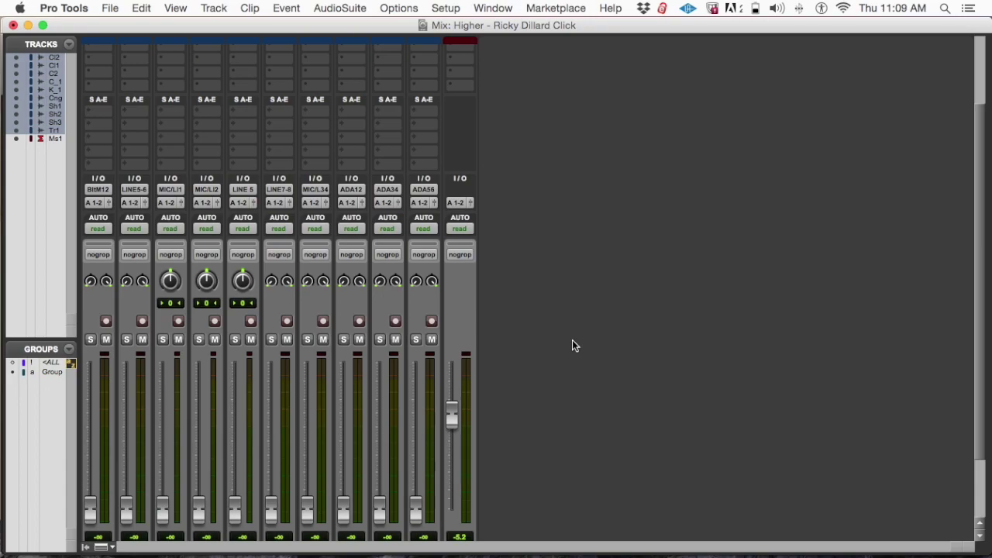
{"action": "scroll", "coordinate": [572, 345], "scroll_direction": "down", "scroll_amount": 2}
{"action": "scroll", "coordinate": [572, 346], "scroll_direction": "up", "scroll_amount": 3}
{"action": "scroll", "coordinate": [572, 346], "scroll_direction": "up", "scroll_amount": 2}
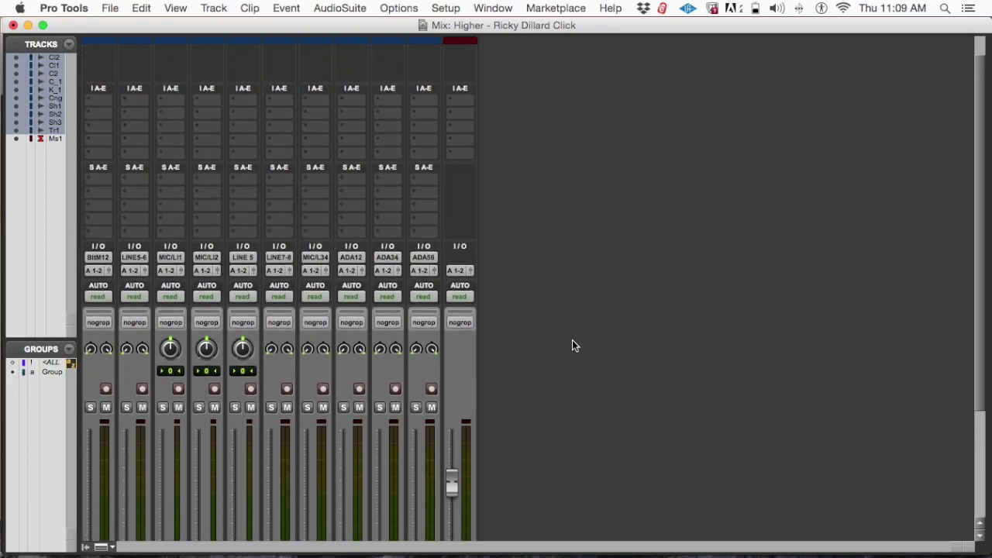
{"action": "scroll", "coordinate": [572, 346], "scroll_direction": "down", "scroll_amount": 2}
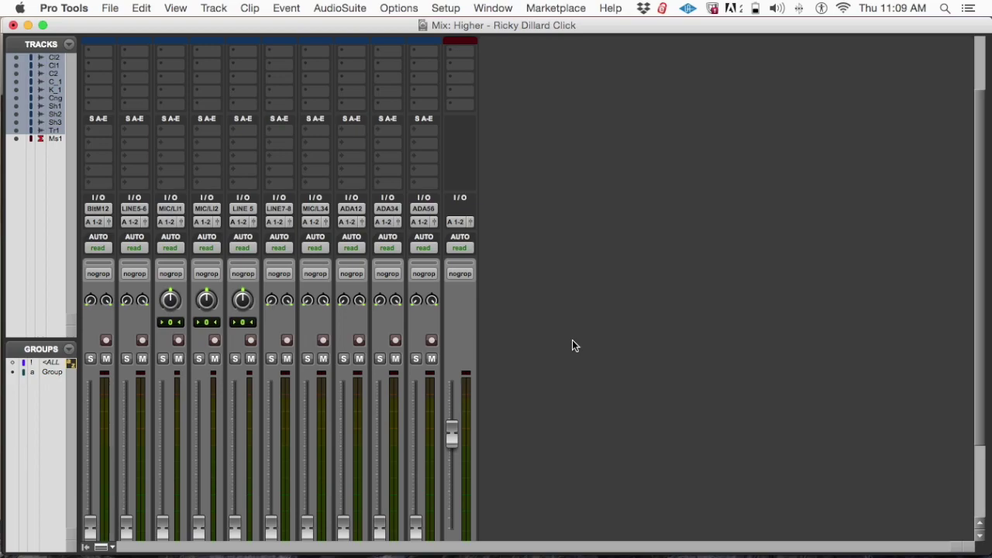
{"action": "scroll", "coordinate": [613, 359], "scroll_direction": "down", "scroll_amount": 3}
{"action": "scroll", "coordinate": [613, 359], "scroll_direction": "up", "scroll_amount": 2}
{"action": "scroll", "coordinate": [613, 359], "scroll_direction": "down", "scroll_amount": 3}
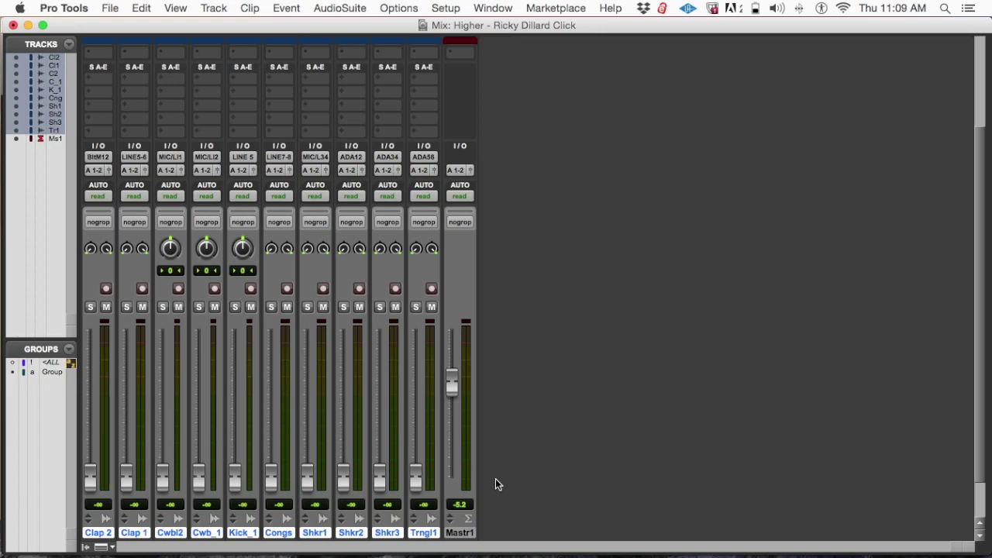
Switch to the Edit window and select all the clips on every track
{"action": "key", "text": "super+equal"}
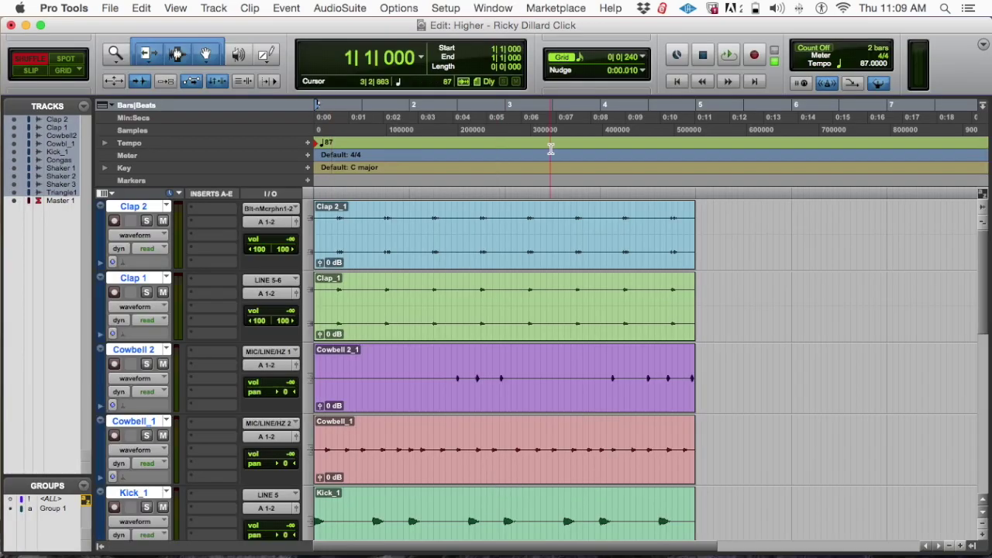
{"action": "key", "text": "super+bracketleft"}
{"action": "key", "text": "super+bracketright"}
{"action": "key", "text": "super+bracketright"}
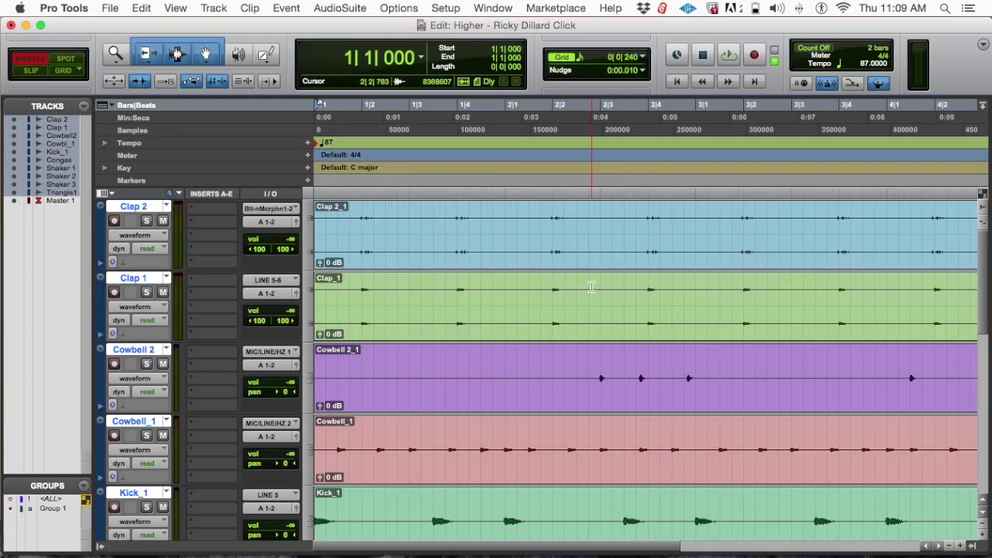
{"action": "key", "text": "super+bracketleft"}
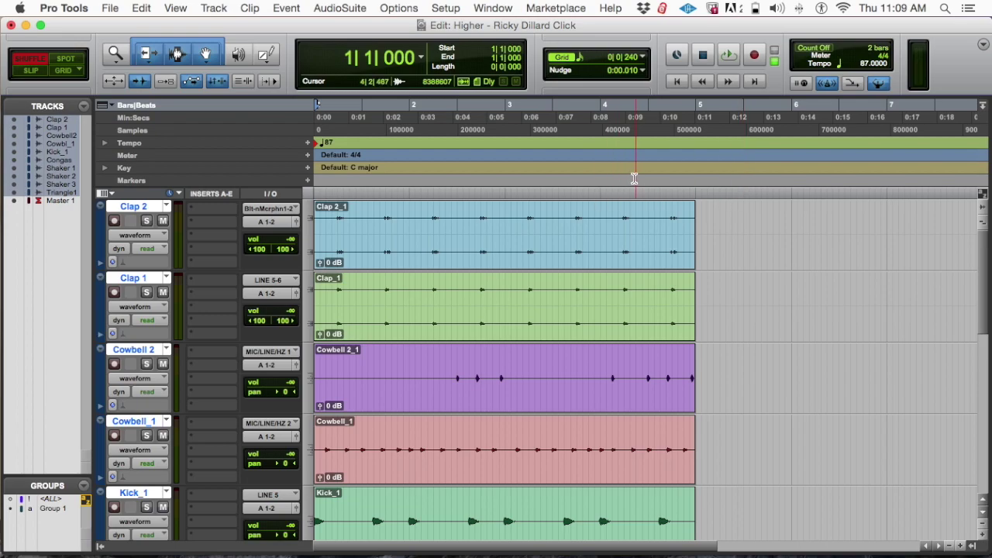
{"action": "left_click", "coordinate": [560, 251]}
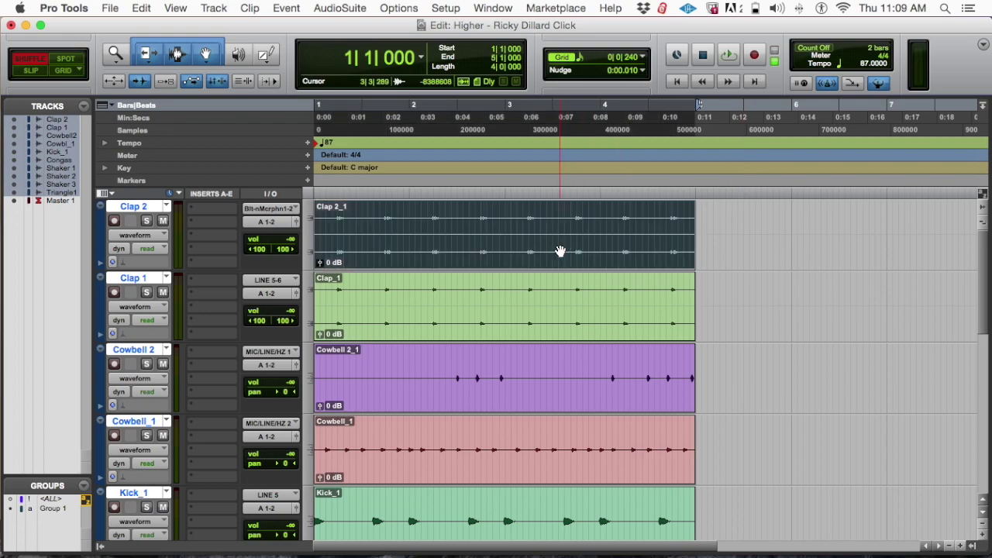
{"action": "key", "text": "super+a"}
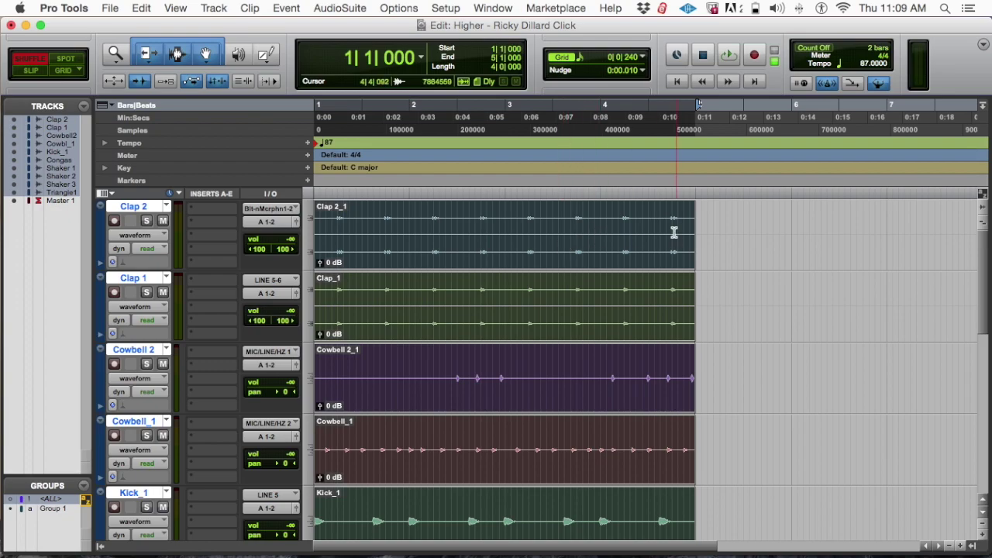
Repeat the selected percussion clips 25 times along the timeline
{"action": "key", "text": "super+bracketleft"}
{"action": "key", "text": "super+bracketleft"}
{"action": "key", "text": "super+bracketleft"}
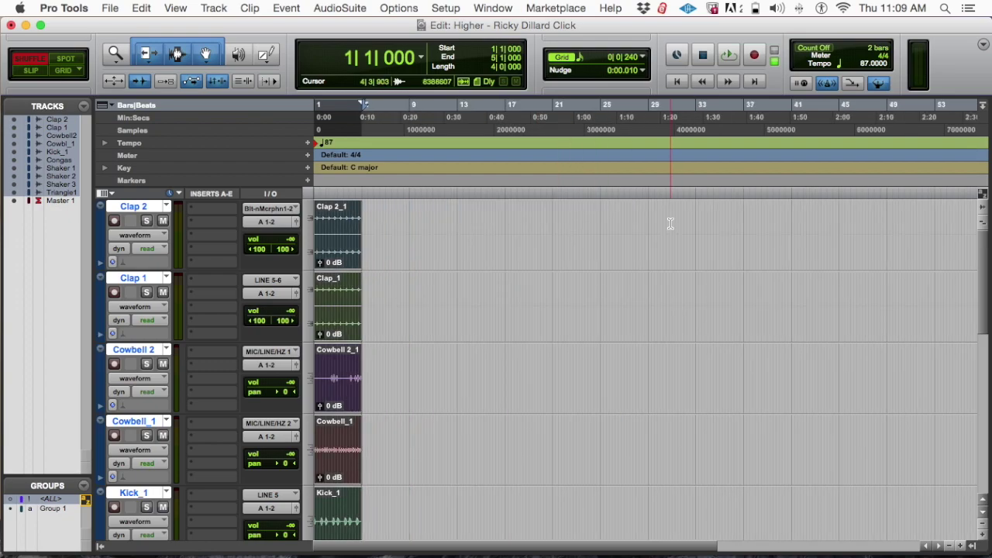
{"action": "scroll", "coordinate": [670, 224], "scroll_direction": "right", "scroll_amount": 10}
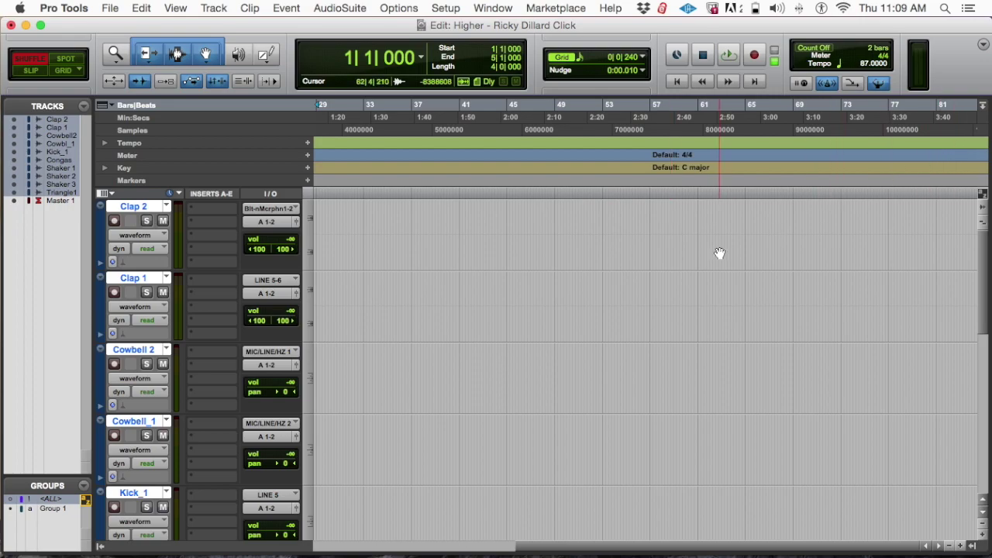
{"action": "key", "text": "Return"}
{"action": "key", "text": "super+bracketright"}
{"action": "key", "text": "super+bracketright"}
{"action": "key", "text": "super+bracketright"}
{"action": "key", "text": "super+bracketleft"}
{"action": "key", "text": "super+bracketleft"}
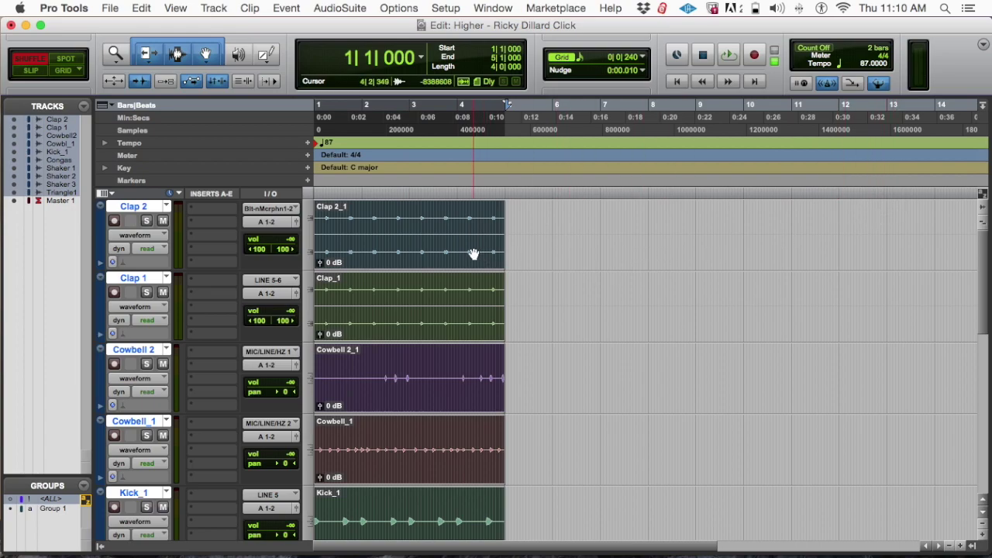
{"action": "key", "text": "alt+r"}
{"action": "type", "text": "2"}
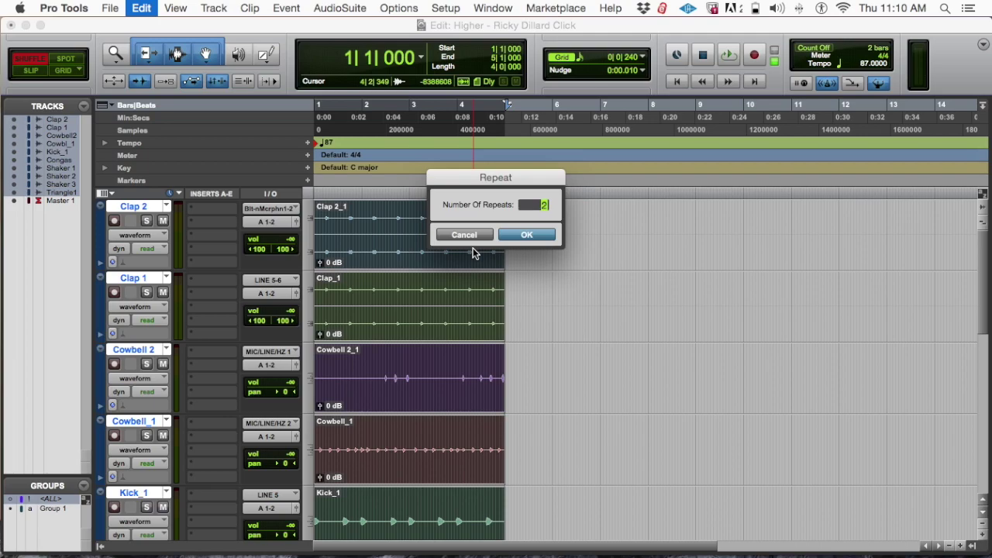
{"action": "type", "text": "5"}
{"action": "key", "text": "Return"}
Check where the repeated clips end near bar 105 and undo the repeat, leaving only the original four bars selected
{"action": "scroll", "coordinate": [540, 255], "scroll_direction": "right", "scroll_amount": 10}
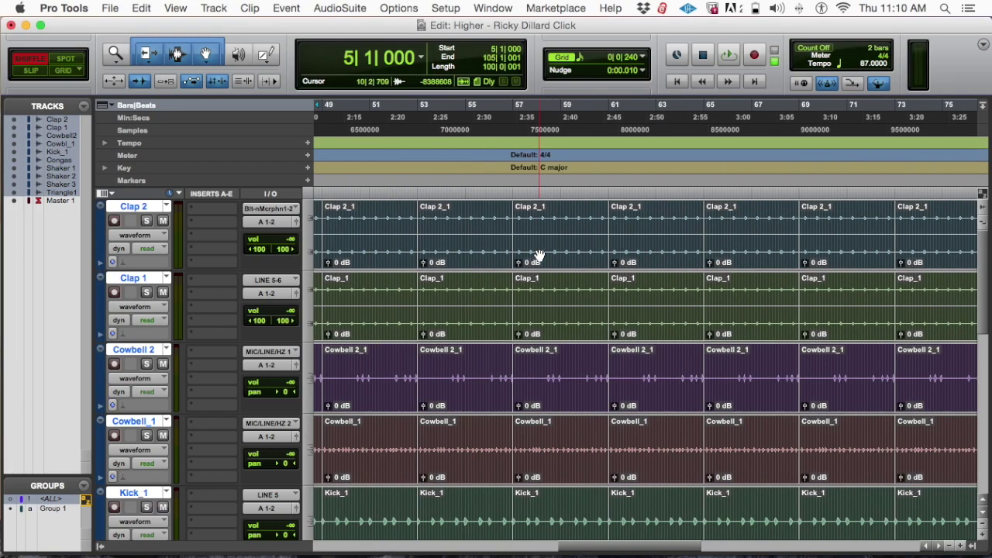
{"action": "scroll", "coordinate": [540, 256], "scroll_direction": "right", "scroll_amount": 15}
{"action": "key", "text": "super+bracketright"}
{"action": "key", "text": "super+bracketright"}
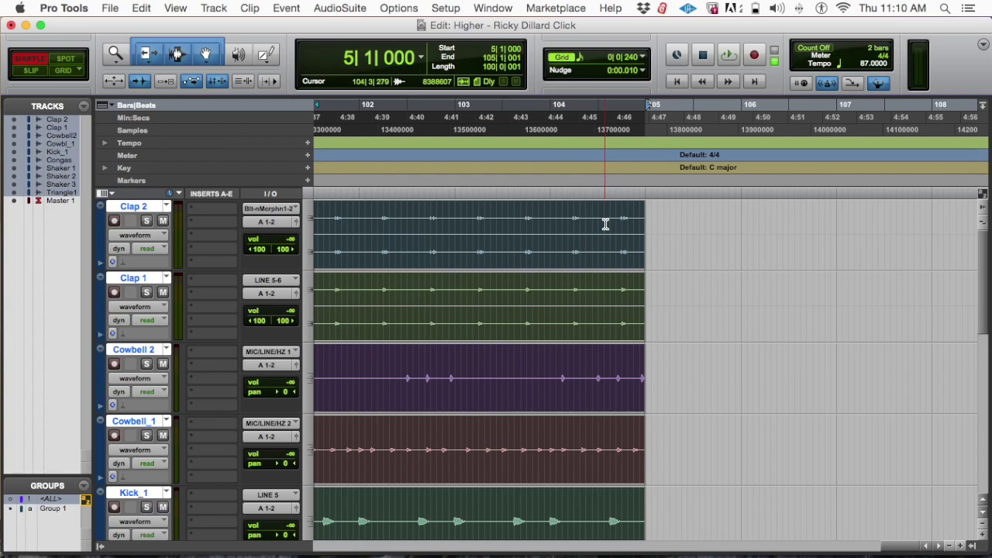
{"action": "key", "text": "super+bracketright"}
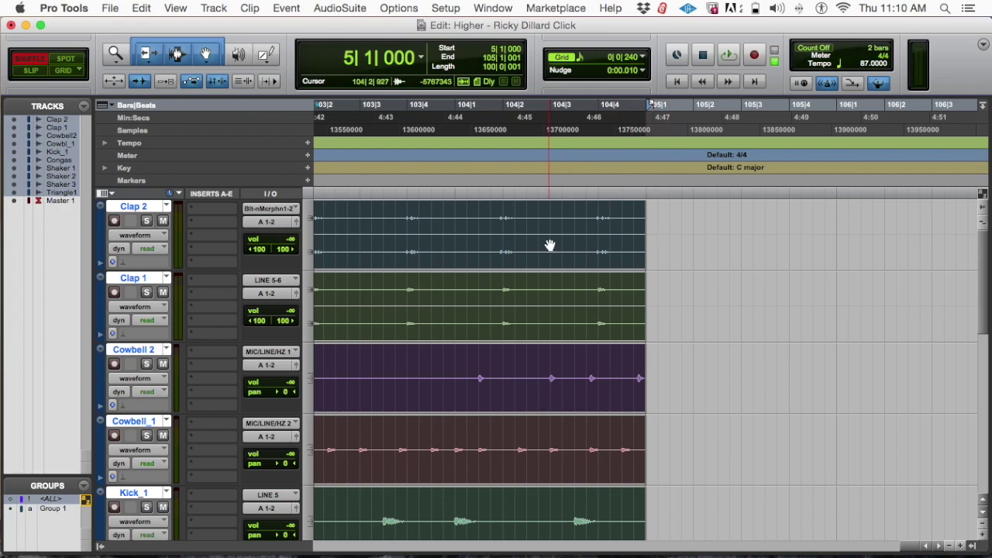
{"action": "key", "text": "Return"}
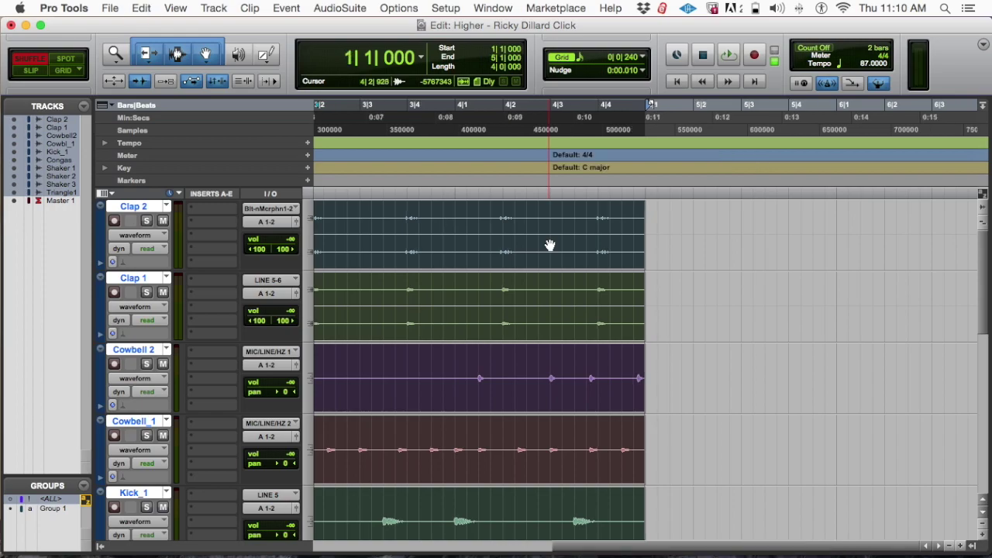
{"action": "key", "text": "super+shift+z"}
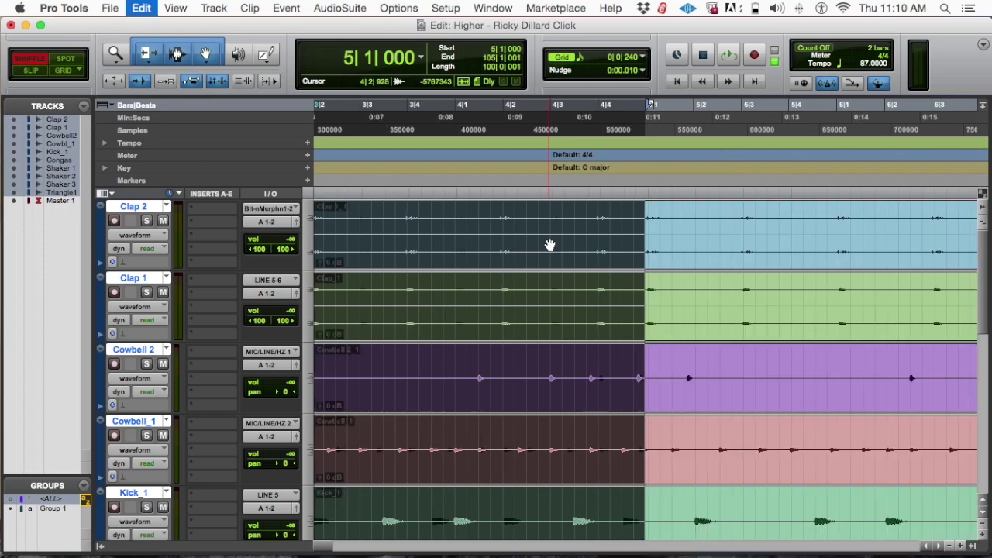
{"action": "key", "text": "super+bracketleft"}
{"action": "key", "text": "super+bracketleft"}
{"action": "key", "text": "super+bracketleft"}
{"action": "key", "text": "super+bracketleft"}
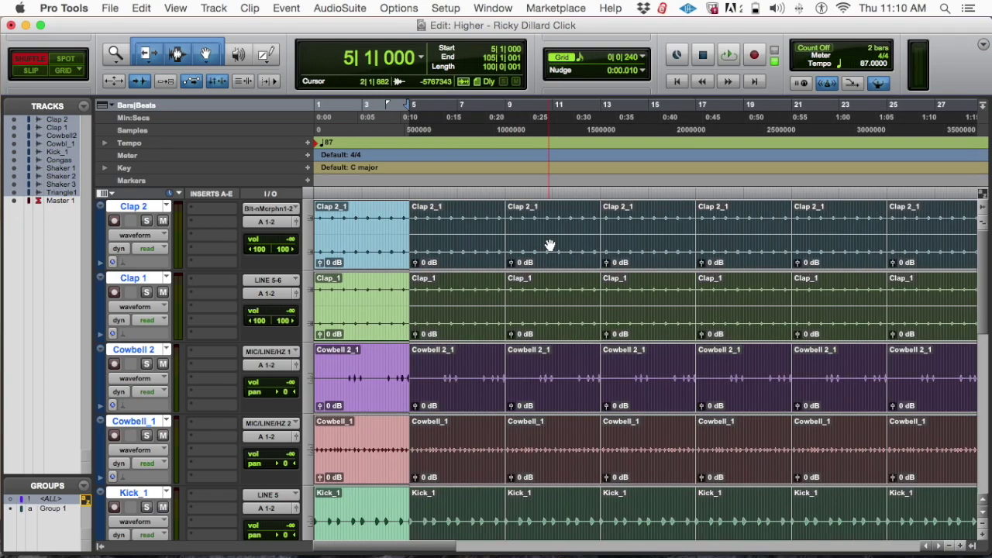
{"action": "key", "text": "super+z"}
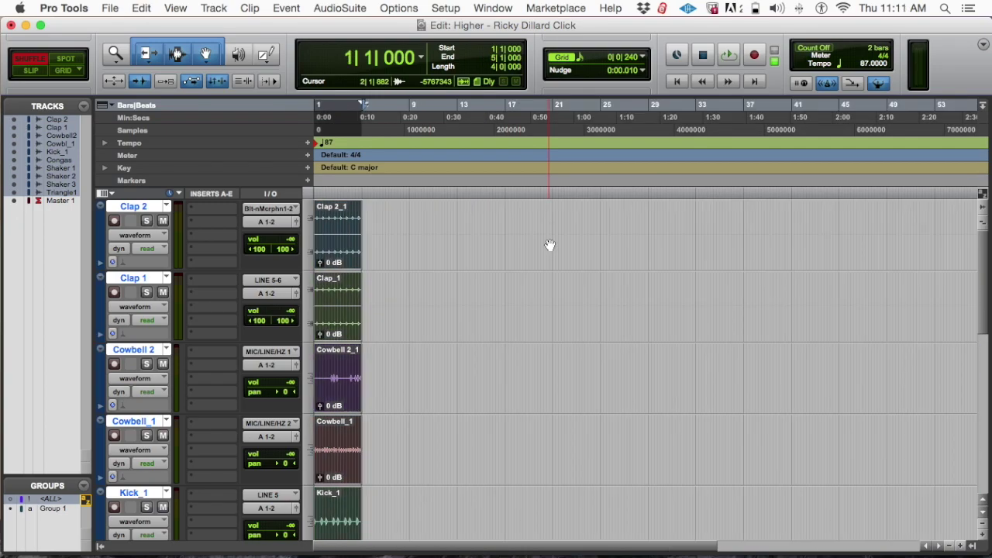
Repeat the selected four-bar clips enough times to extend the arrangement from bar 5 to bar 125
{"action": "key", "text": "alt+r"}
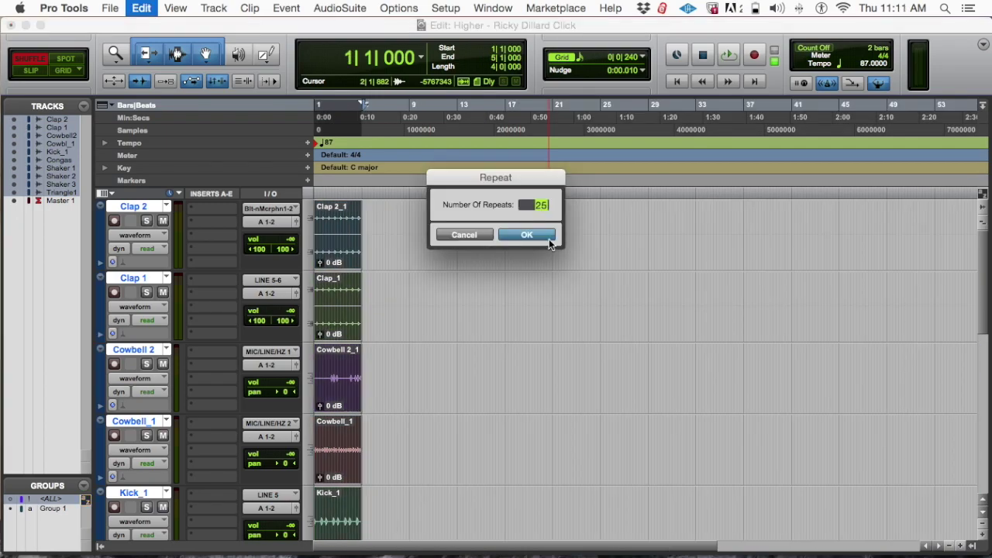
{"action": "left_click", "coordinate": [548, 238]}
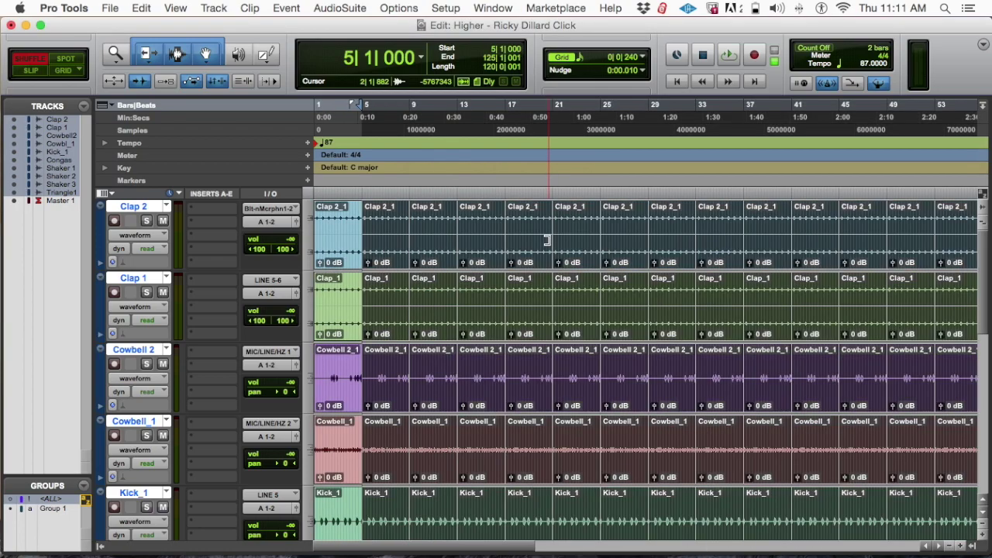
{"action": "scroll", "coordinate": [775, 248], "scroll_direction": "right", "scroll_amount": 10}
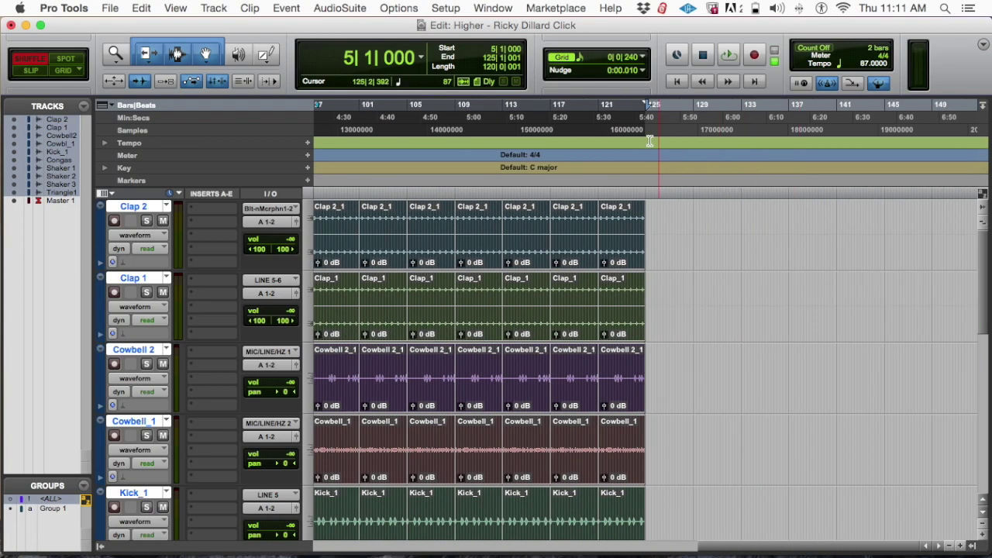
Examine the repeated clips from bar 1 through the last repetition at bars 121 to 125, and return to the session start
{"action": "left_click", "coordinate": [632, 274]}
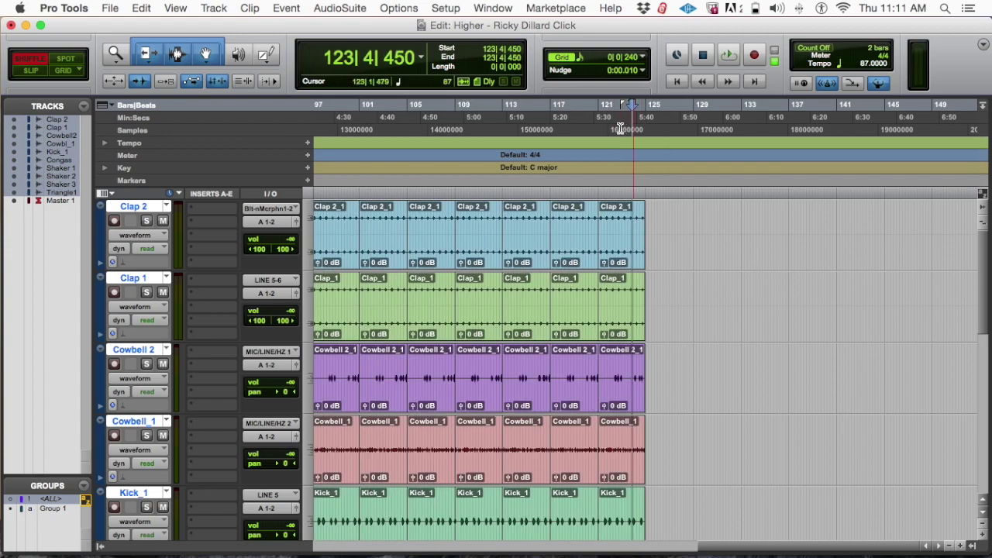
{"action": "double_click", "coordinate": [632, 246]}
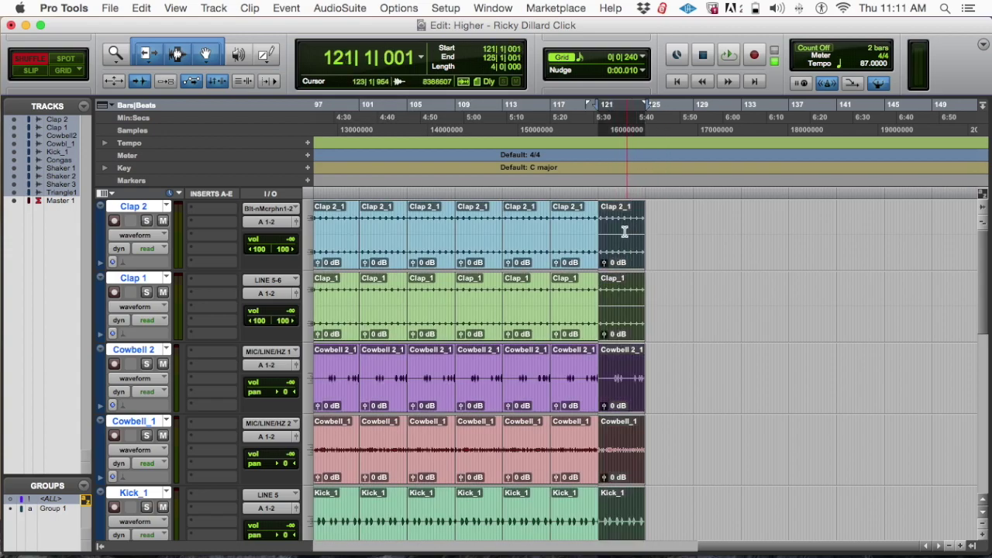
{"action": "key", "text": "Home"}
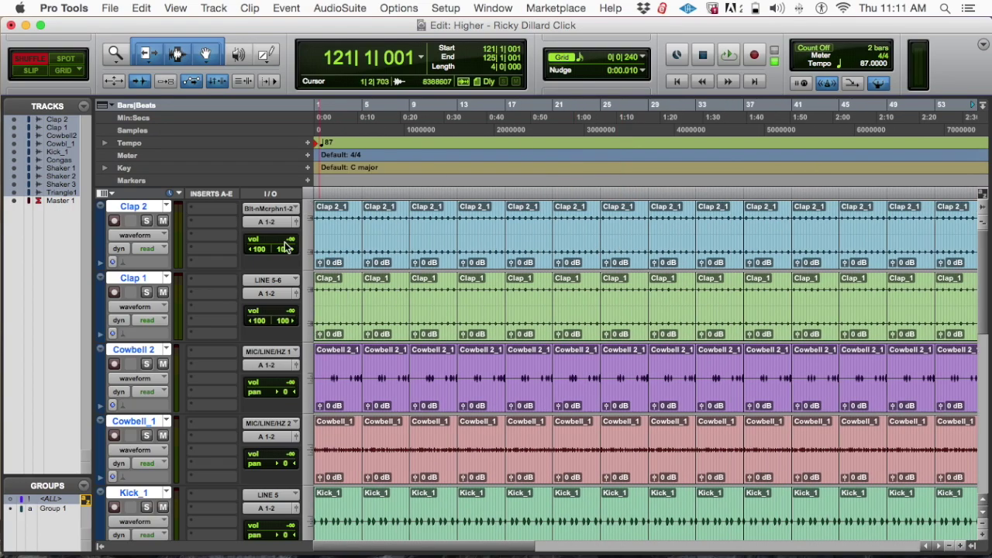
{"action": "scroll", "coordinate": [594, 242], "scroll_direction": "right", "scroll_amount": 10}
{"action": "scroll", "coordinate": [594, 241], "scroll_direction": "right", "scroll_amount": 10}
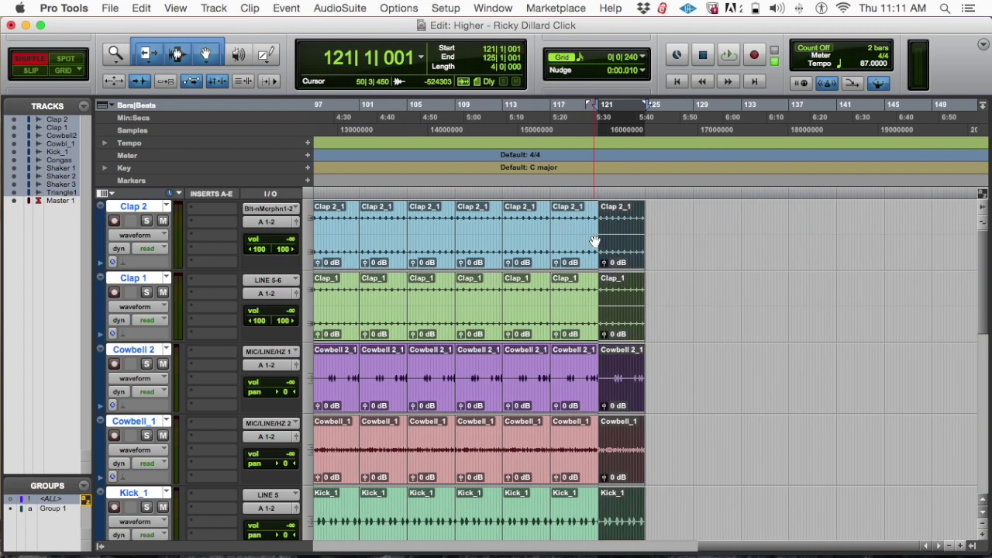
{"action": "key", "text": "Home"}
{"action": "scroll", "coordinate": [770, 233], "scroll_direction": "down", "scroll_amount": 5}
{"action": "scroll", "coordinate": [627, 232], "scroll_direction": "up", "scroll_amount": 3}
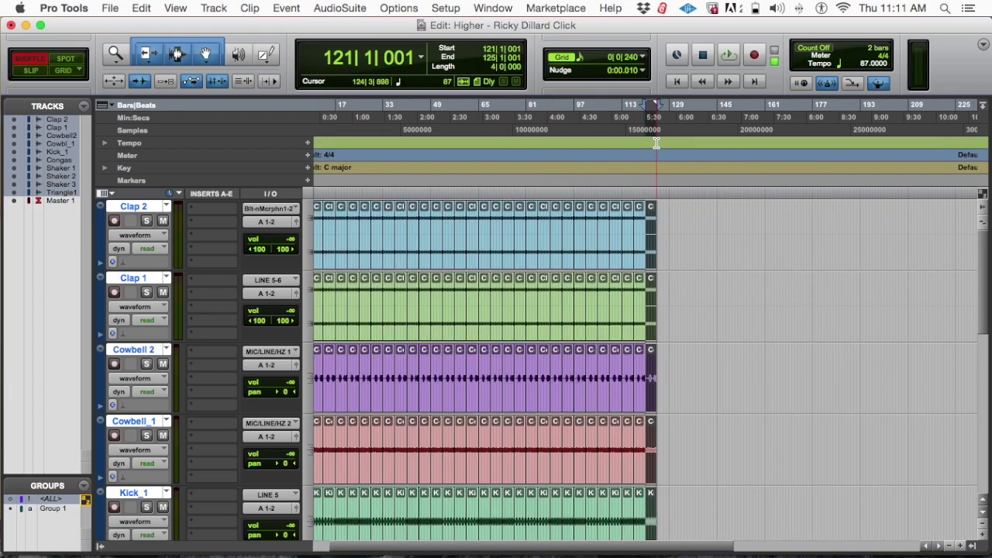
{"action": "scroll", "coordinate": [697, 193], "scroll_direction": "up", "scroll_amount": 4}
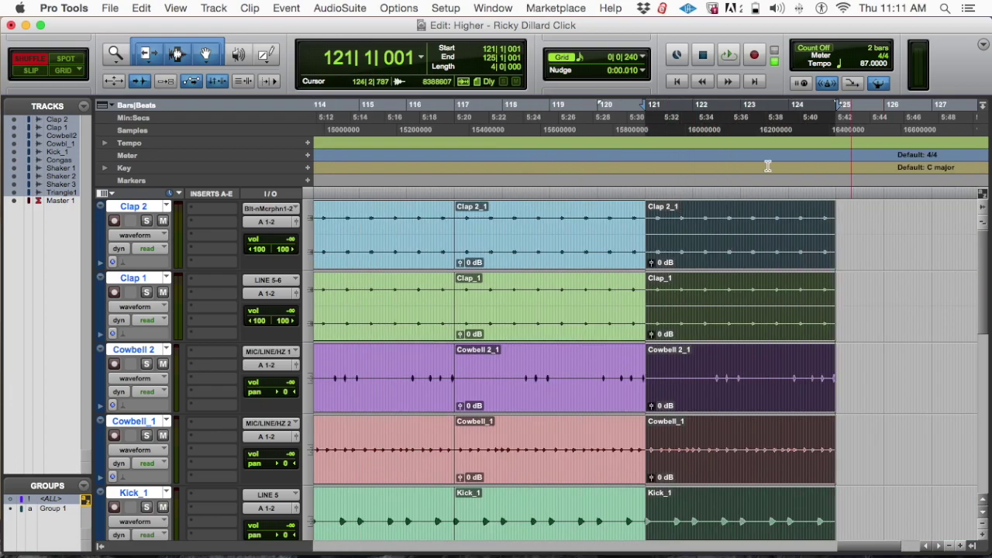
{"action": "scroll", "coordinate": [701, 277], "scroll_direction": "down", "scroll_amount": 1}
{"action": "scroll", "coordinate": [707, 276], "scroll_direction": "down", "scroll_amount": 2}
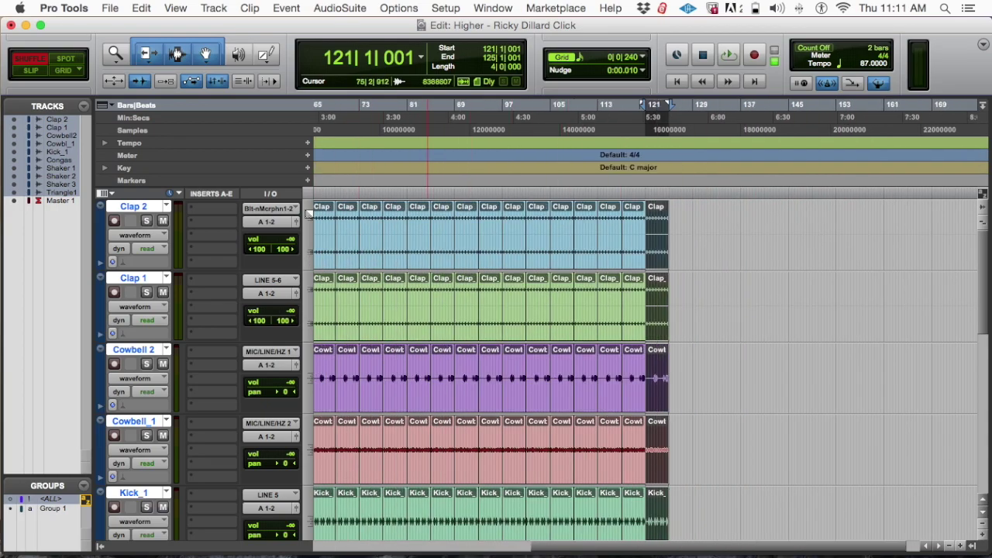
{"action": "key", "text": "Return"}
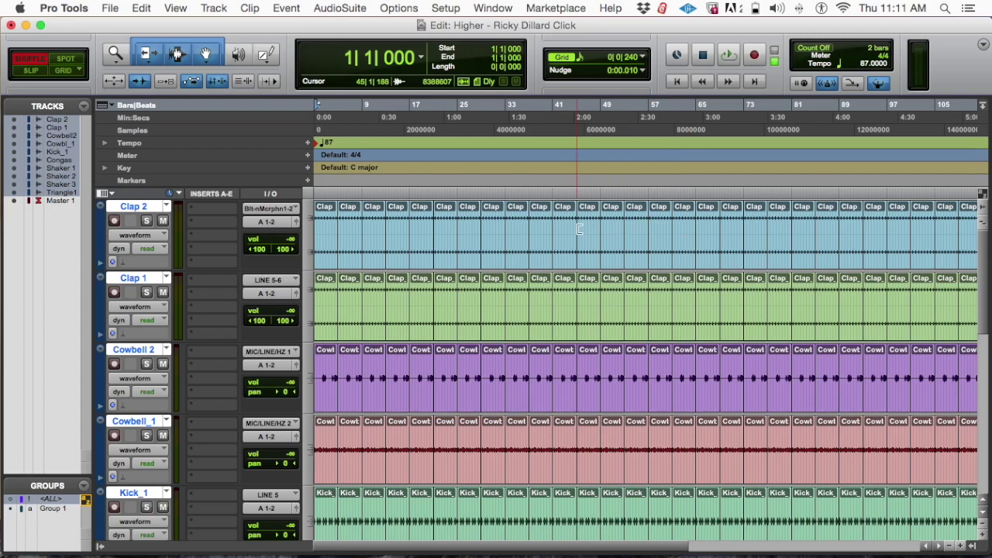
{"action": "scroll", "coordinate": [675, 234], "scroll_direction": "right", "scroll_amount": 5}
{"action": "scroll", "coordinate": [675, 234], "scroll_direction": "left", "scroll_amount": 5}
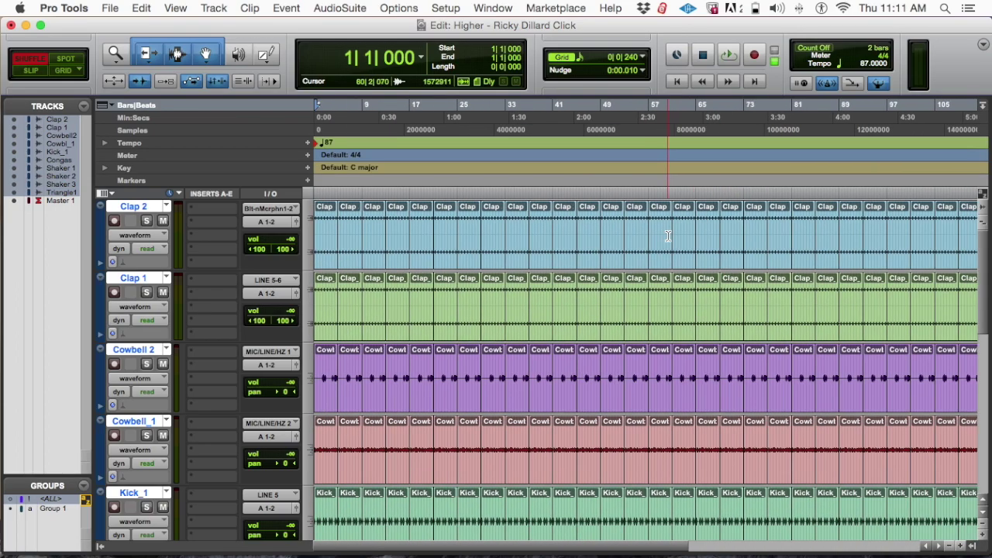
Switch to the Mix window and suspend the groups so that a single track can be selected
{"action": "key", "text": "super+equal"}
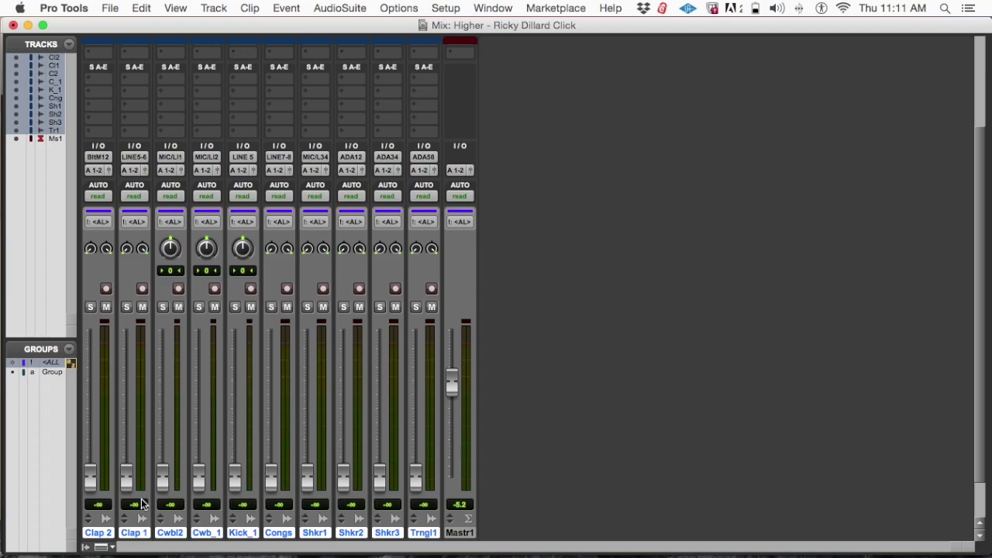
{"action": "key", "text": "super+shift+g"}
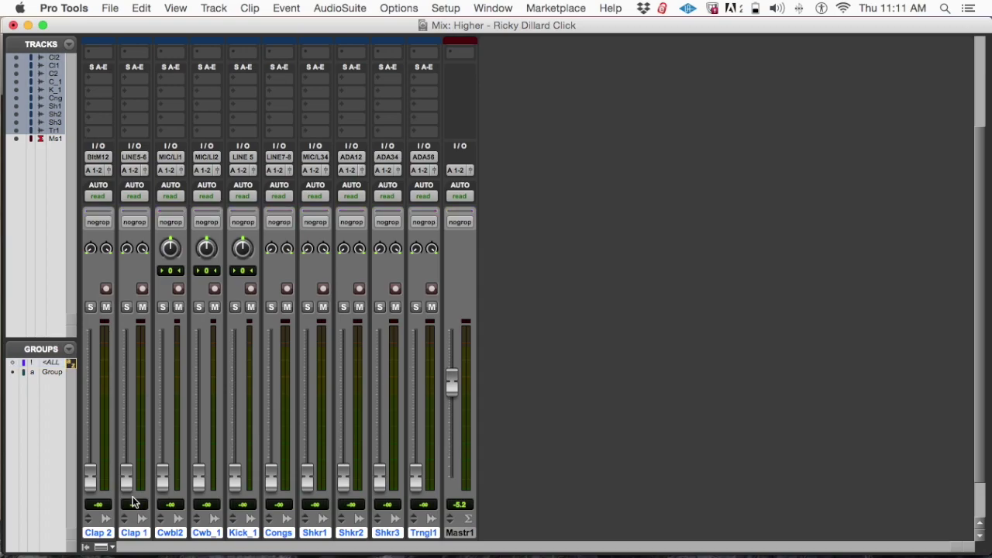
{"action": "left_click", "coordinate": [273, 533]}
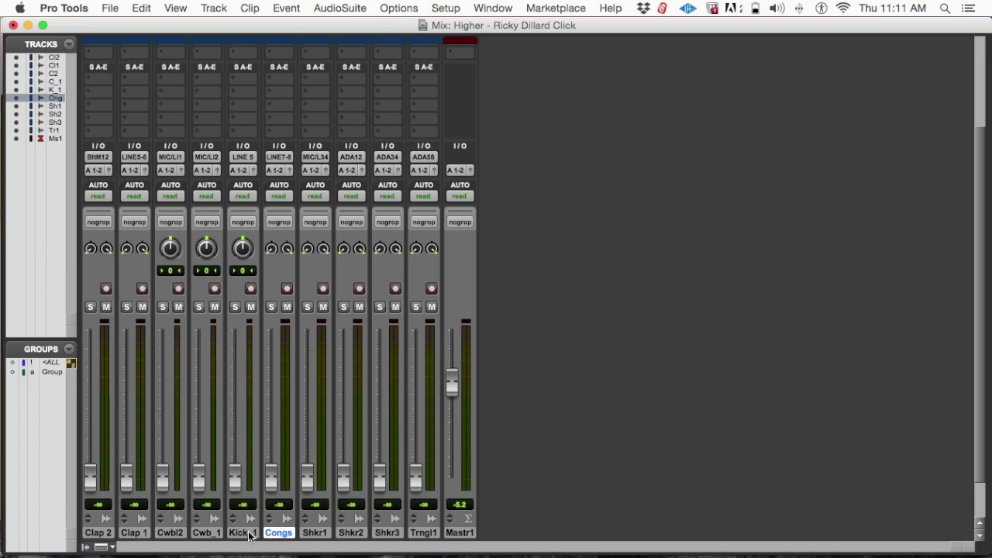
Reorder the mixer tracks so that Kick_1 comes first, Clap 1 precedes Clap 2, and Cwb_1 precedes Cwbl2
{"action": "left_click", "coordinate": [249, 534]}
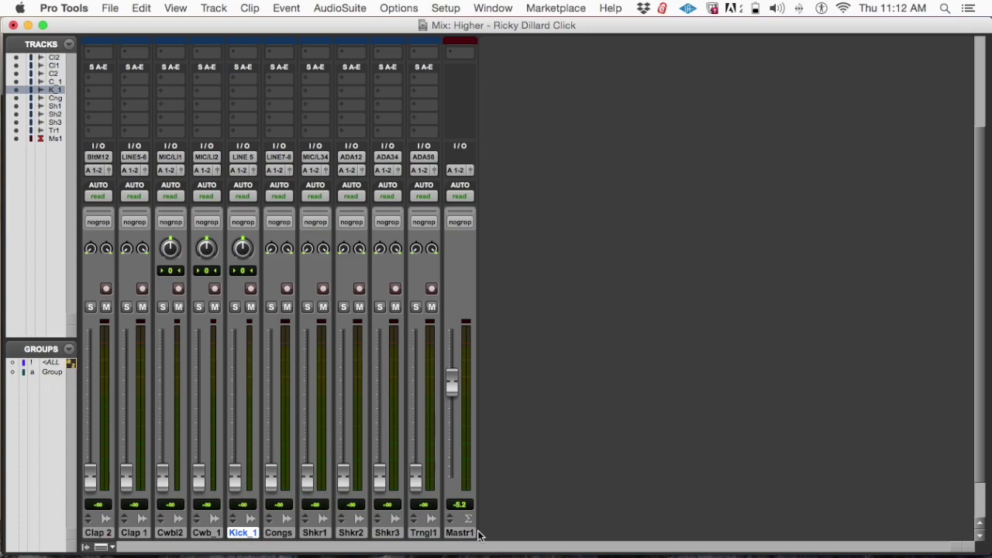
{"action": "left_click_drag", "start_coordinate": [242, 535], "coordinate": [76, 540]}
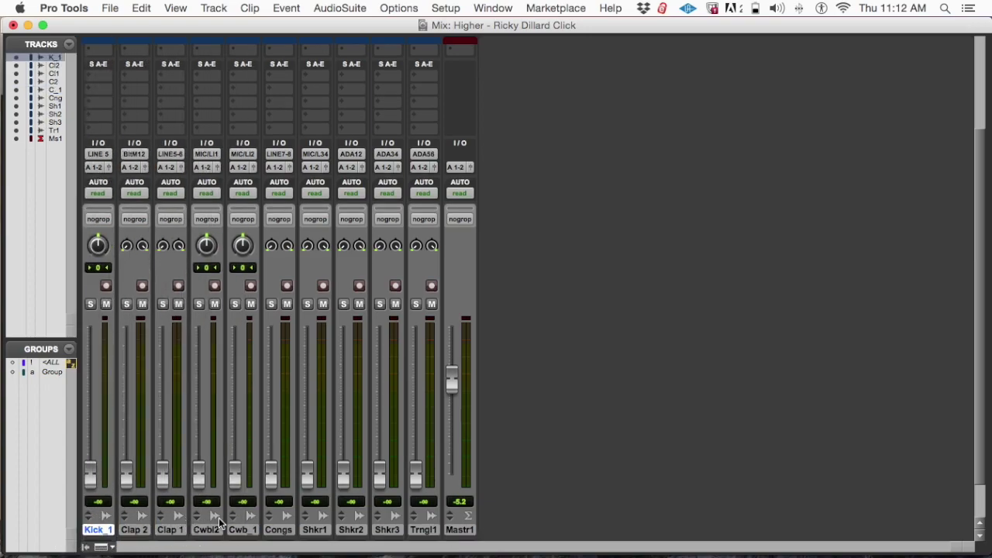
{"action": "mouse_move", "coordinate": [157, 533]}
{"action": "left_mouse_down"}
{"action": "mouse_move", "coordinate": [127, 528]}
{"action": "mouse_move", "coordinate": [139, 536]}
{"action": "left_mouse_up"}
{"action": "left_click_drag", "start_coordinate": [234, 533], "coordinate": [206, 533]}
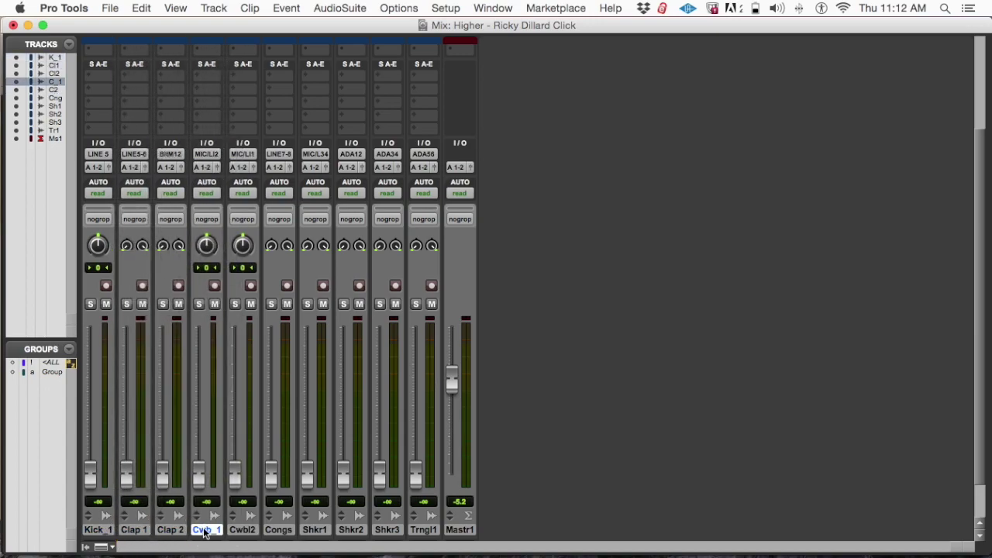
Move the Shkr1, Shkr2 and Shkr3 tracks together between Clap 2 and Cwb_1, and select only the Trngl1 track
{"action": "left_click", "coordinate": [319, 530]}
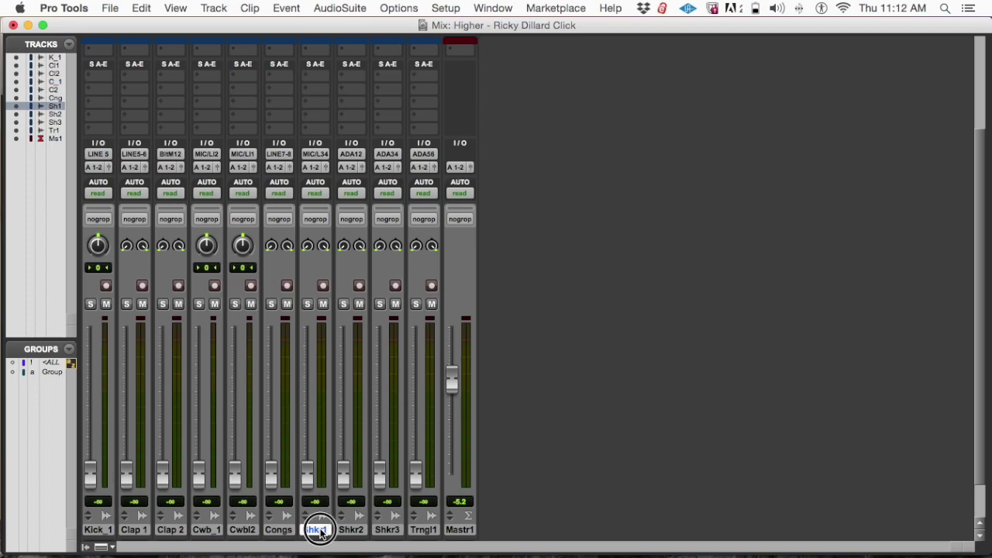
{"action": "left_click", "coordinate": [377, 530], "text": "shift"}
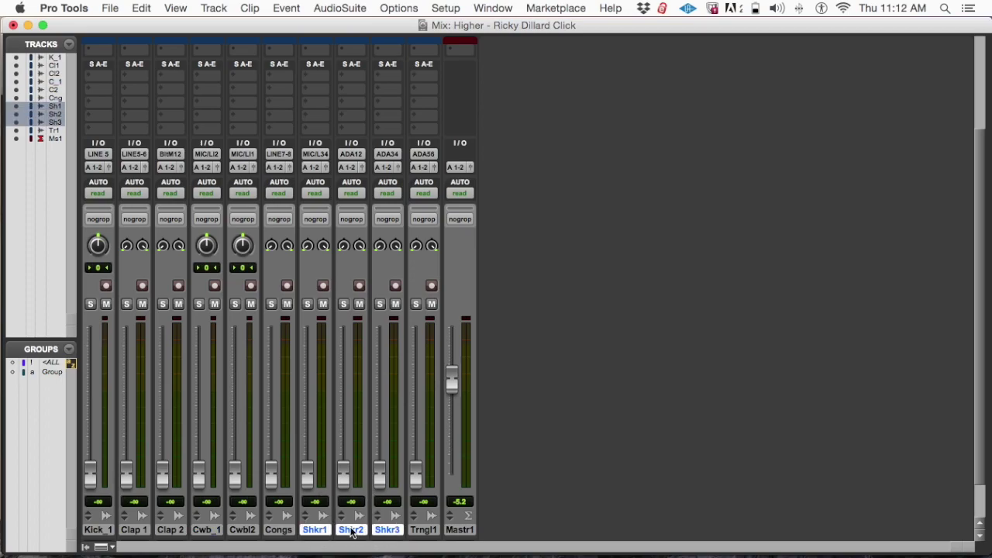
{"action": "left_click", "coordinate": [320, 531]}
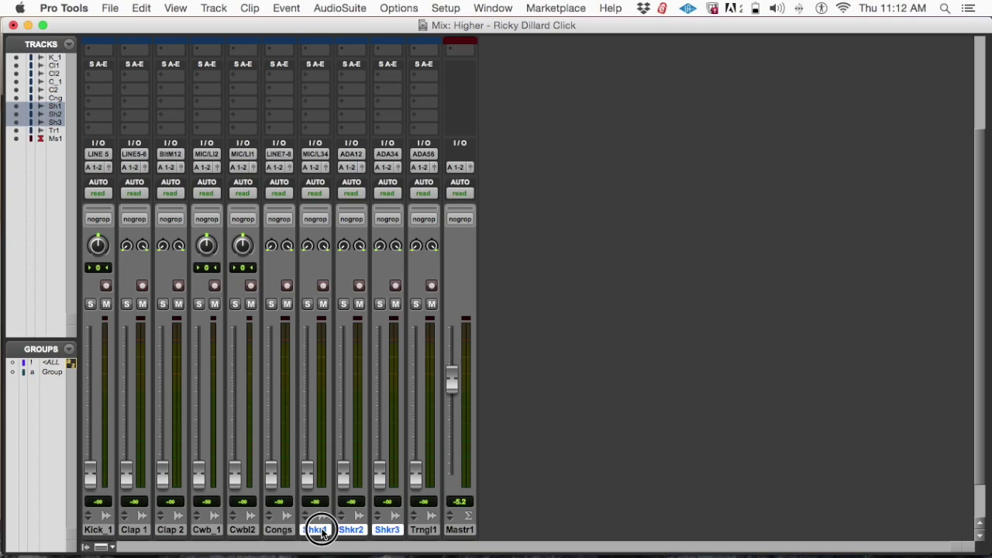
{"action": "left_click_drag", "start_coordinate": [320, 533], "coordinate": [175, 488]}
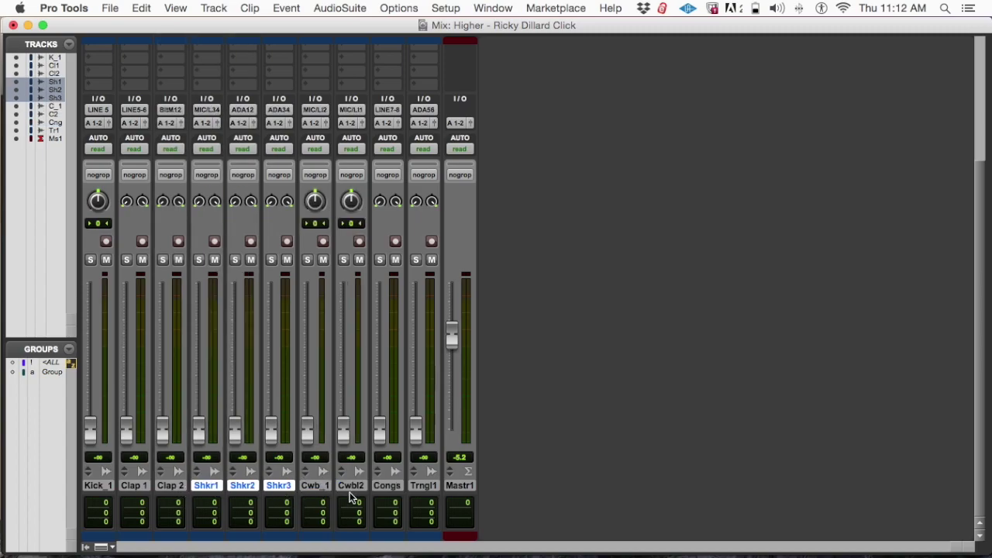
{"action": "left_click", "coordinate": [424, 486]}
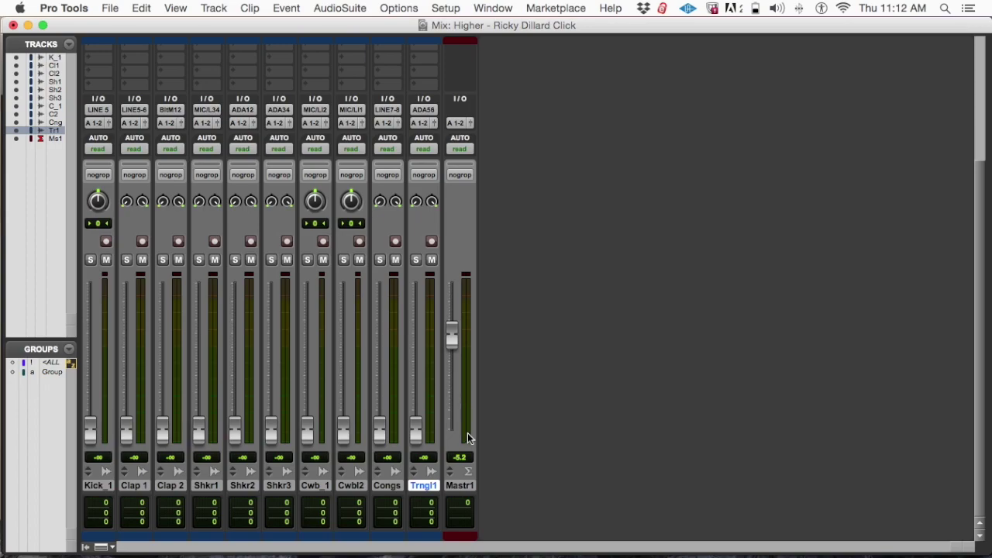
Play the session and raise the Kick_1 fader to a level of about -11.8 dB
{"action": "left_click_drag", "start_coordinate": [91, 430], "coordinate": [105, 359]}
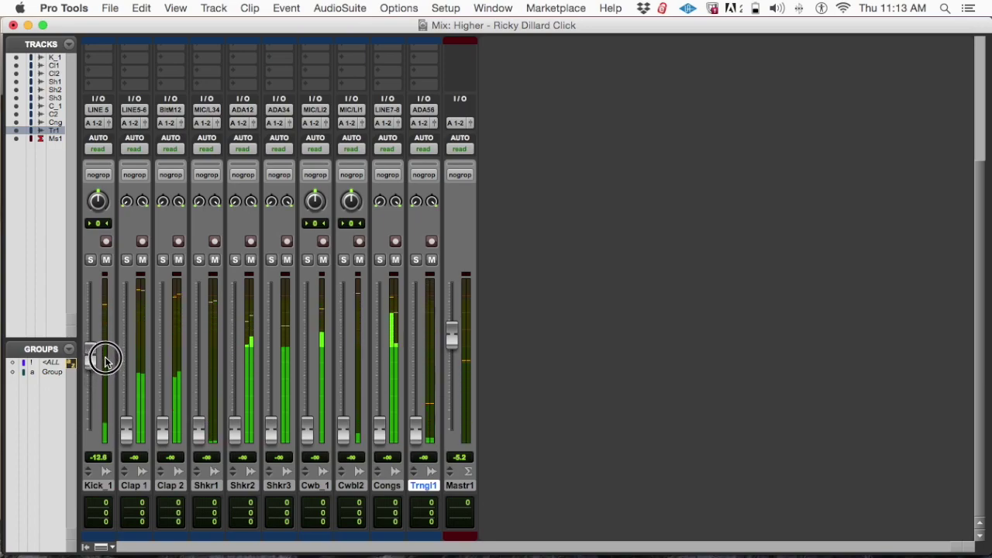
{"action": "left_click_drag", "start_coordinate": [105, 358], "coordinate": [108, 368]}
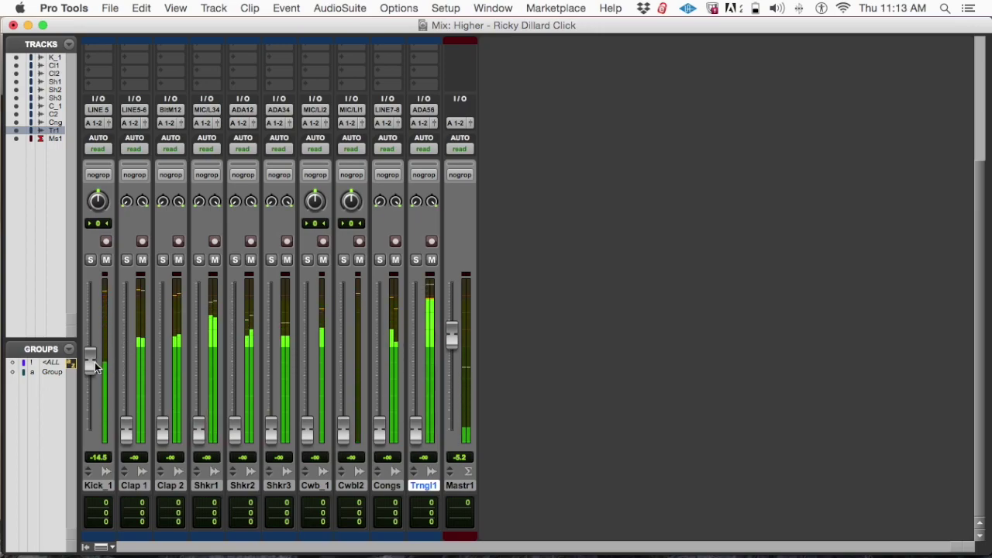
{"action": "mouse_move", "coordinate": [88, 367]}
{"action": "left_mouse_down"}
{"action": "mouse_move", "coordinate": [91, 343]}
{"action": "mouse_move", "coordinate": [90, 356]}
{"action": "left_mouse_up"}
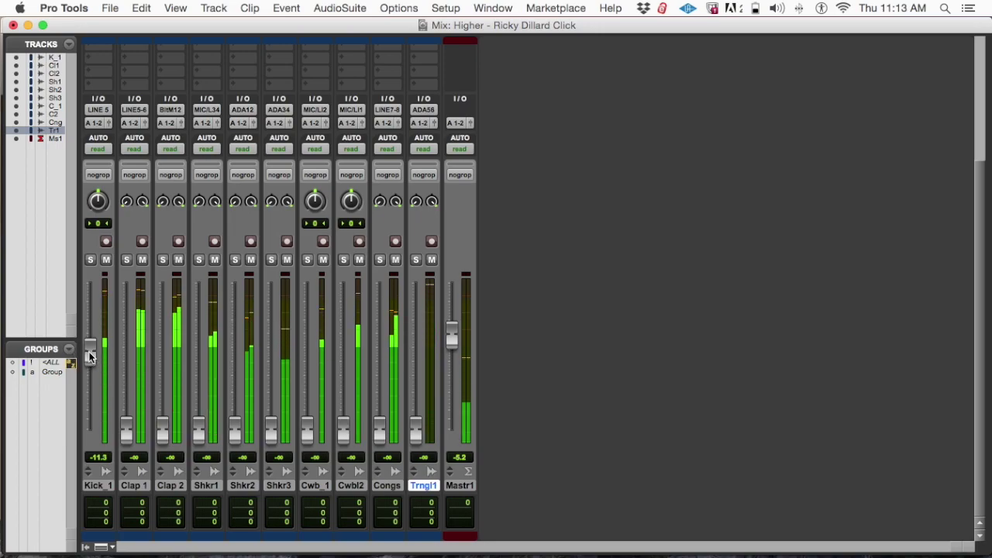
{"action": "left_click", "coordinate": [90, 356]}
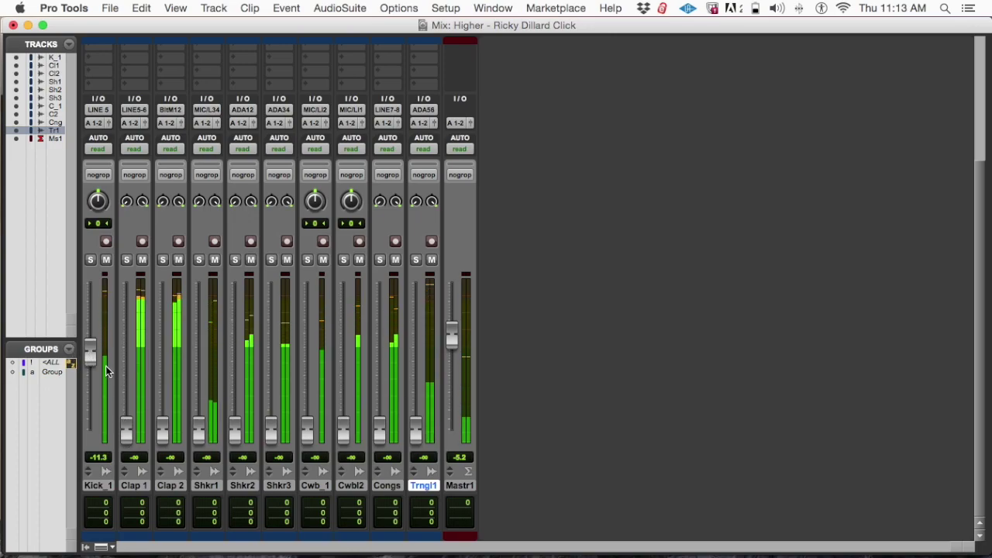
{"action": "left_click_drag", "start_coordinate": [90, 354], "coordinate": [91, 366]}
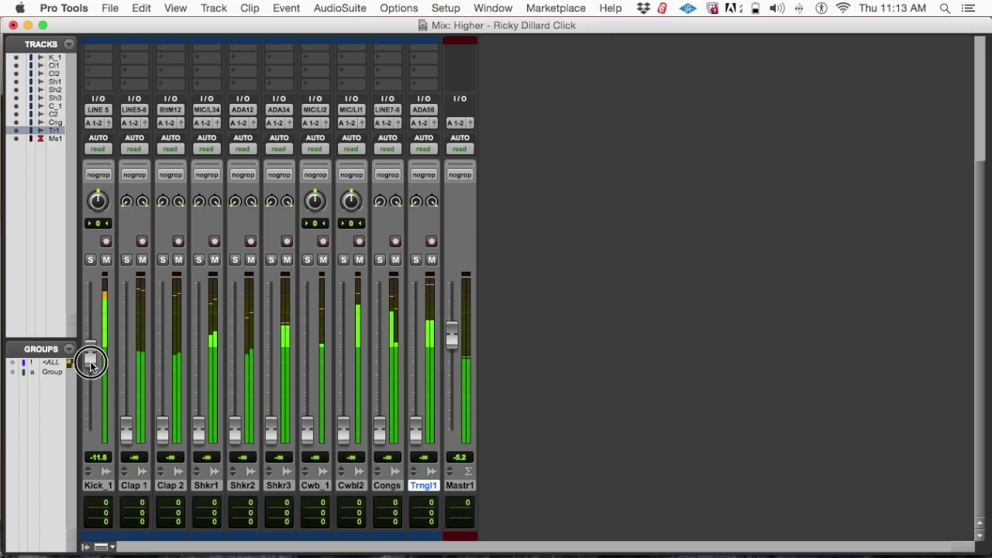
Bring Clap 1 up to about -13.4 dB and fine-tune Kick_1 against it to about -10.7 dB
{"action": "left_click_drag", "start_coordinate": [126, 425], "coordinate": [130, 368]}
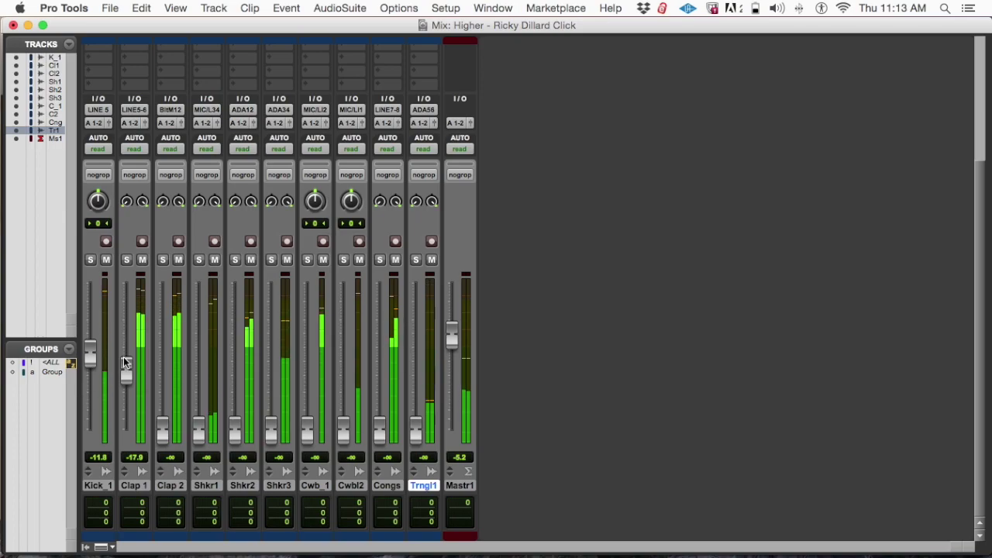
{"action": "left_click_drag", "start_coordinate": [125, 370], "coordinate": [94, 354]}
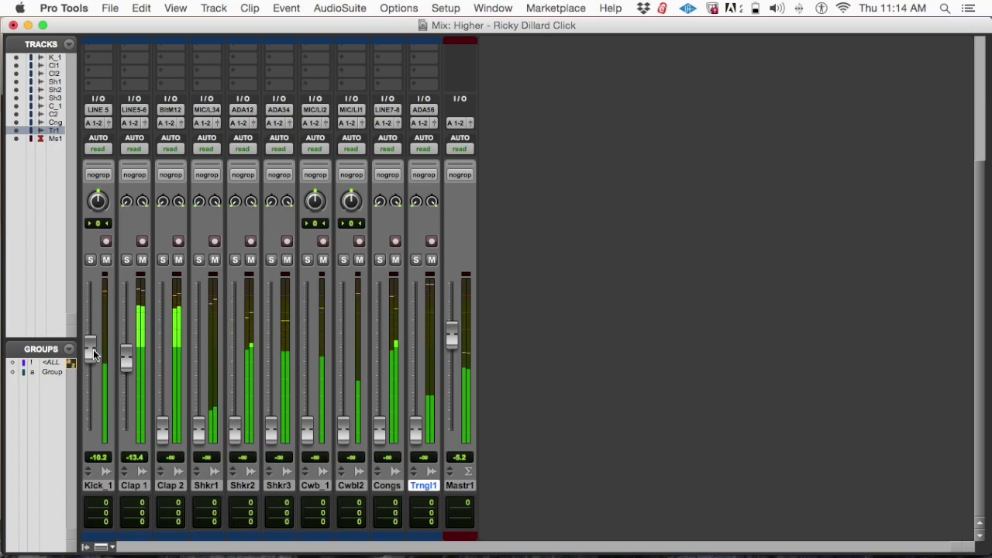
{"action": "left_click_drag", "start_coordinate": [93, 354], "coordinate": [90, 354]}
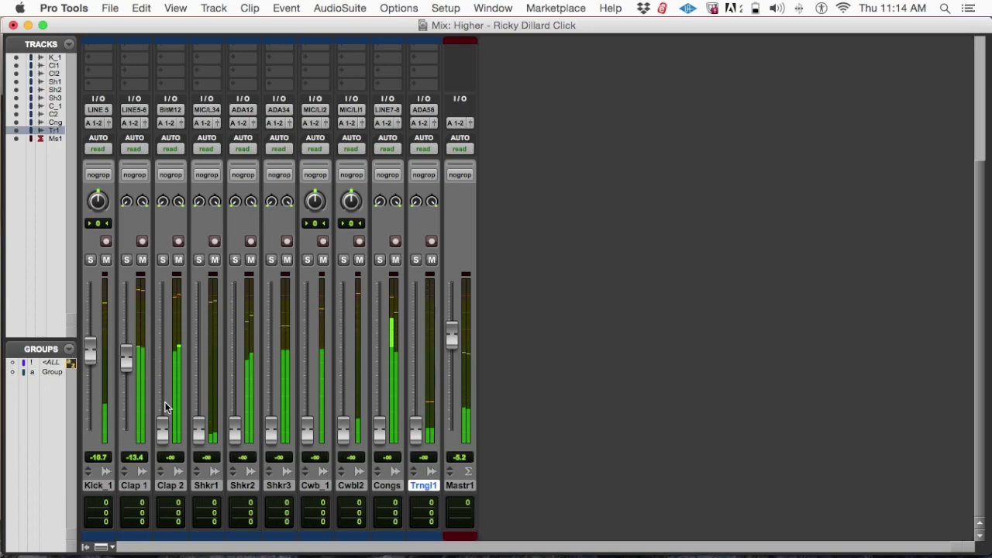
Set Clap 2 to about -19.3 dB while checking it in solo, and trim Clap 1 to about -14.5 dB
{"action": "left_click_drag", "start_coordinate": [162, 428], "coordinate": [164, 379]}
{"action": "left_click", "coordinate": [163, 259]}
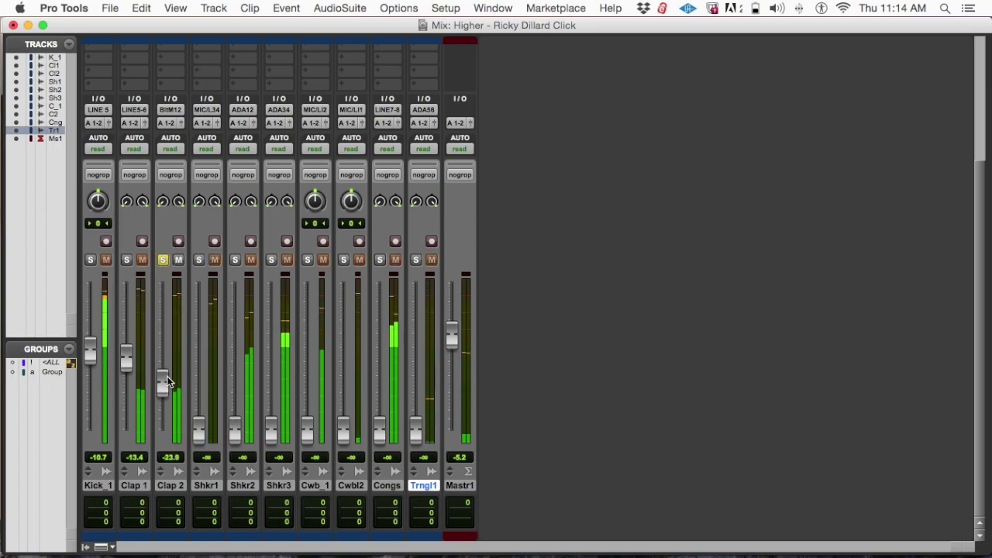
{"action": "mouse_move", "coordinate": [163, 375]}
{"action": "left_mouse_down"}
{"action": "mouse_move", "coordinate": [162, 406]}
{"action": "mouse_move", "coordinate": [178, 371]}
{"action": "left_mouse_up"}
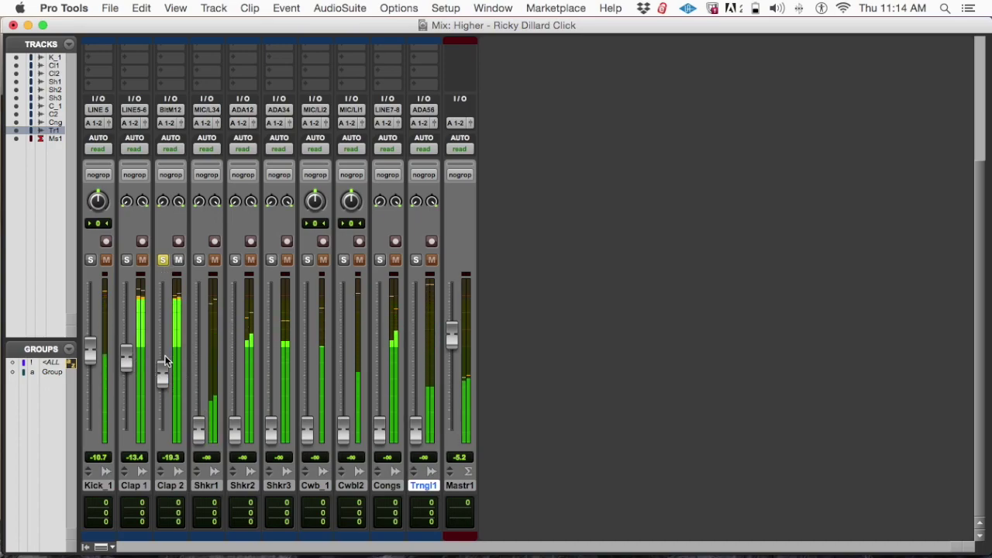
{"action": "left_click", "coordinate": [163, 259]}
{"action": "mouse_move", "coordinate": [125, 358]}
{"action": "left_mouse_down"}
{"action": "mouse_move", "coordinate": [123, 401]}
{"action": "mouse_move", "coordinate": [136, 362]}
{"action": "left_mouse_up"}
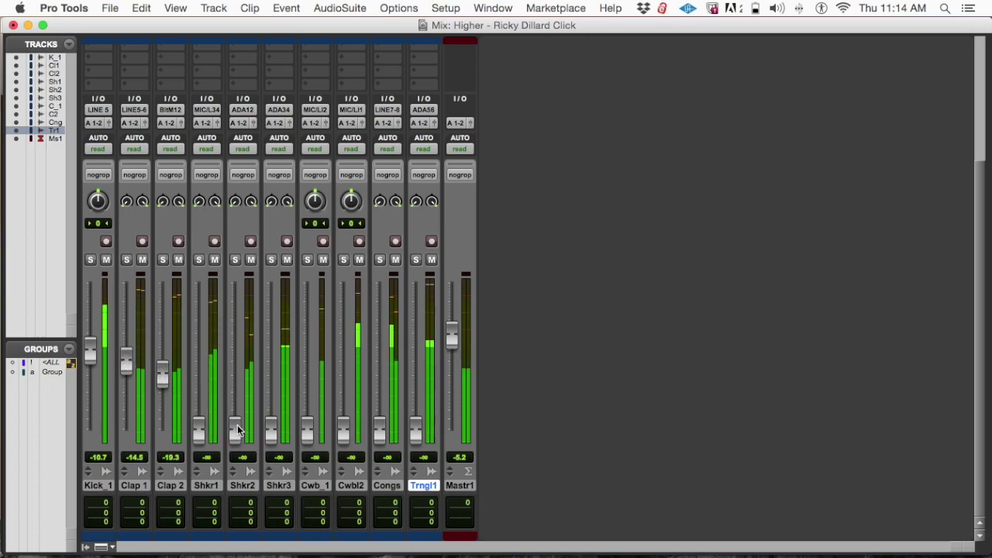
Balance the first two shakers during playback, with Shkr1 at about -18.5 dB and Shkr2 at about -17.9 dB
{"action": "left_click_drag", "start_coordinate": [203, 440], "coordinate": [204, 373]}
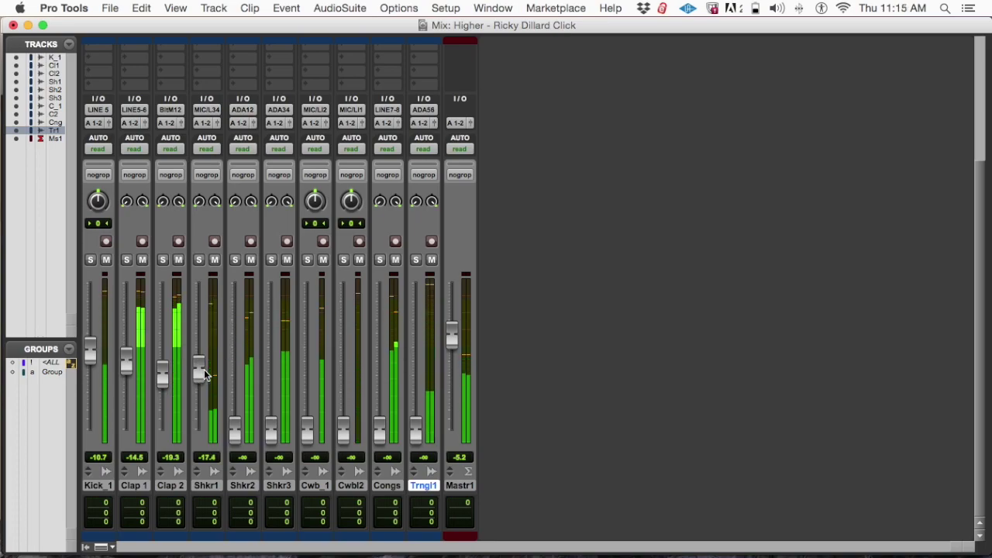
{"action": "left_click", "coordinate": [203, 373]}
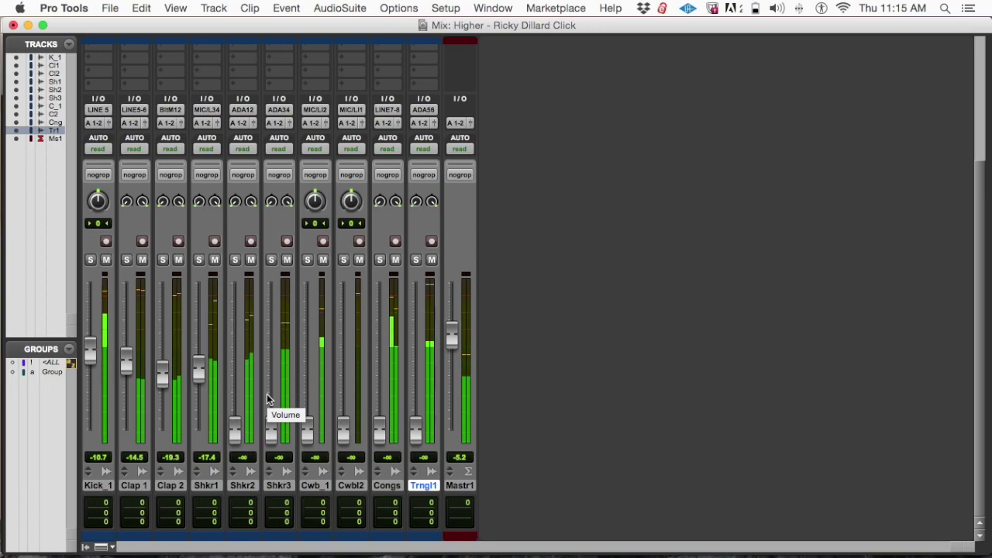
{"action": "left_click_drag", "start_coordinate": [233, 431], "coordinate": [235, 386]}
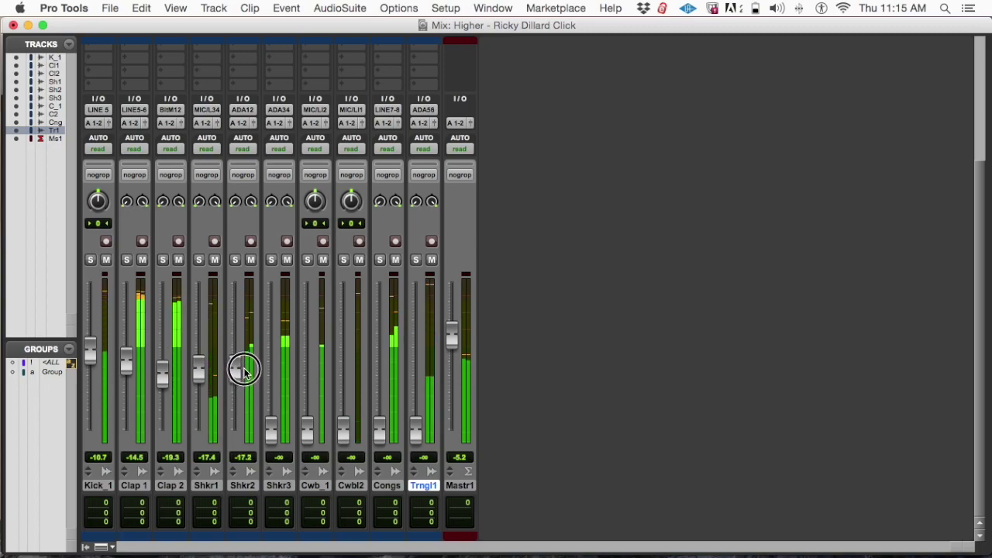
{"action": "left_click_drag", "start_coordinate": [245, 370], "coordinate": [247, 373]}
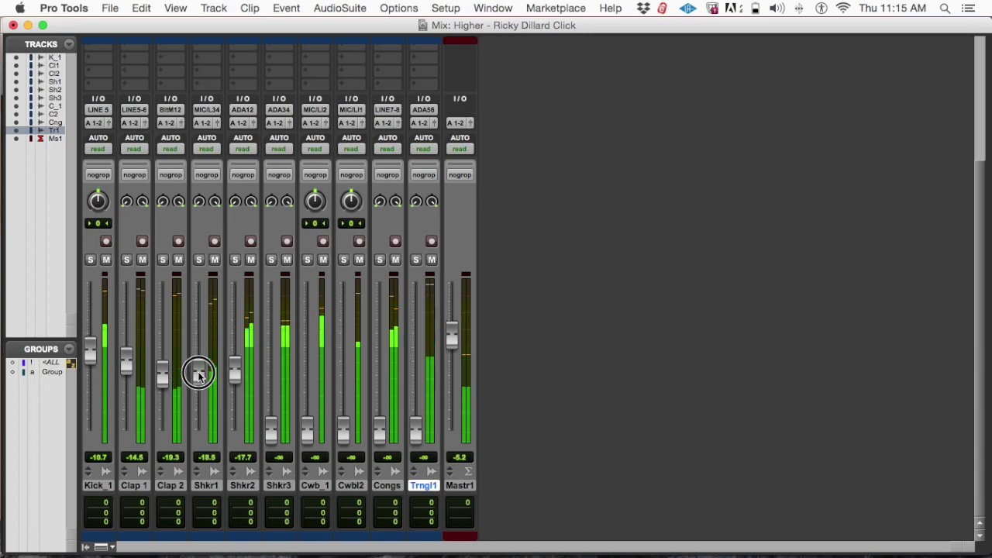
{"action": "left_click_drag", "start_coordinate": [231, 374], "coordinate": [231, 372]}
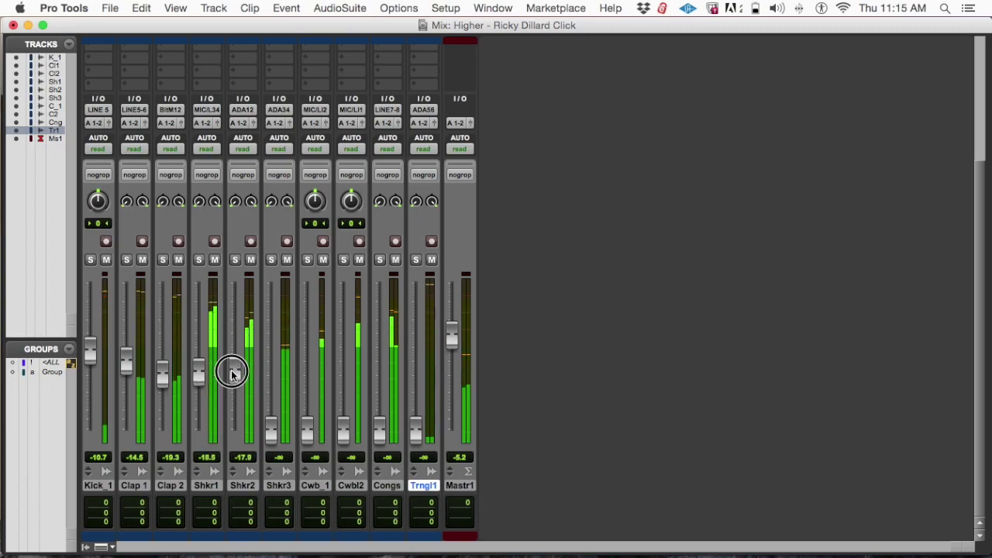
{"action": "left_click_drag", "start_coordinate": [230, 372], "coordinate": [231, 375]}
Audition Shkr3 in solo and with its fader fully down, and set its level to about -20.1 dB
{"action": "left_click_drag", "start_coordinate": [272, 436], "coordinate": [270, 397]}
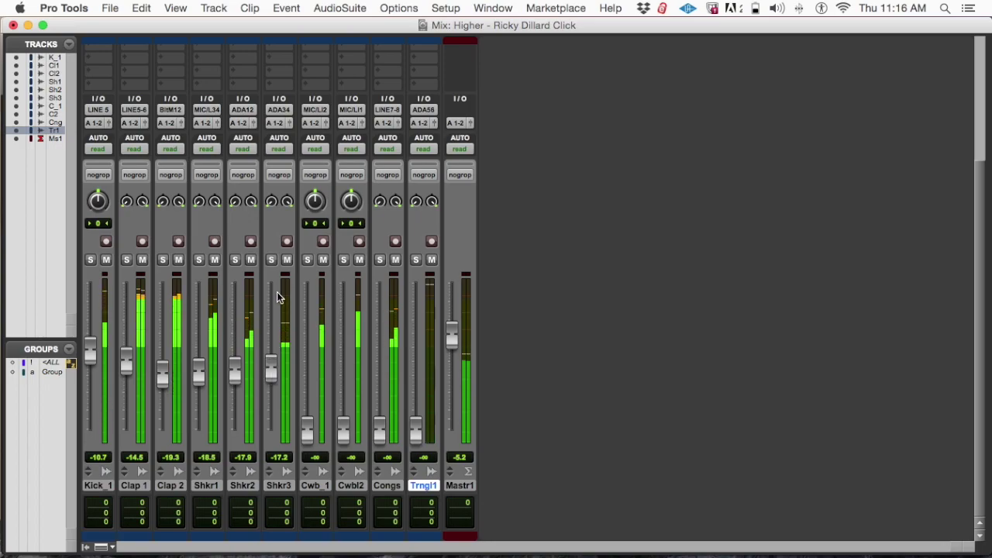
{"action": "left_click", "coordinate": [269, 260]}
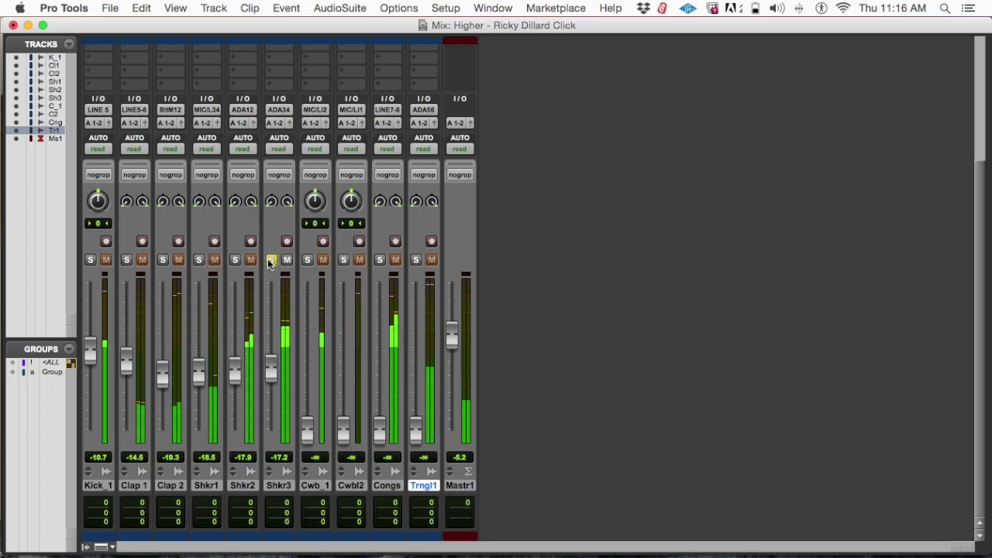
{"action": "left_click", "coordinate": [271, 260]}
{"action": "left_click_drag", "start_coordinate": [274, 395], "coordinate": [277, 478]}
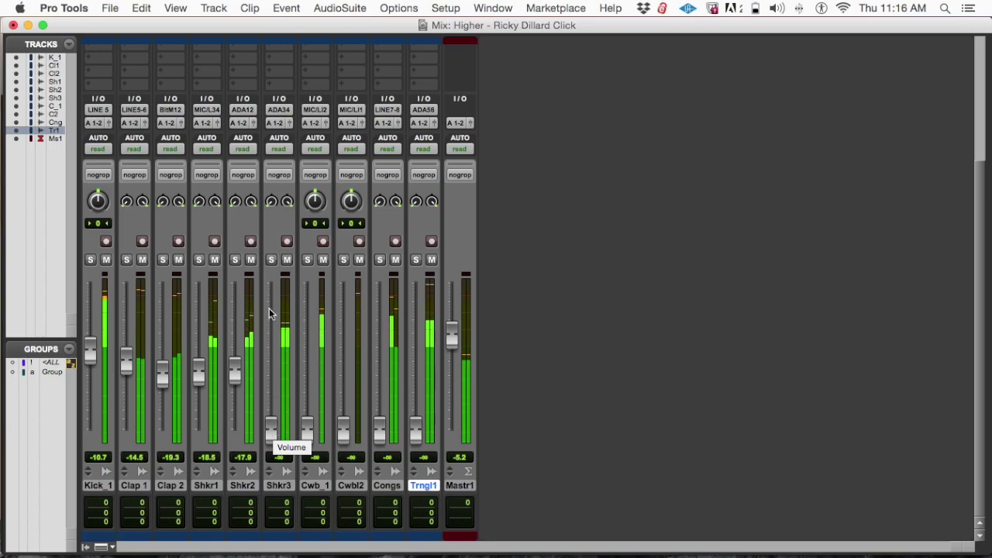
{"action": "mouse_move", "coordinate": [270, 431]}
{"action": "left_mouse_down"}
{"action": "mouse_move", "coordinate": [271, 416]}
{"action": "mouse_move", "coordinate": [273, 444]}
{"action": "left_mouse_up"}
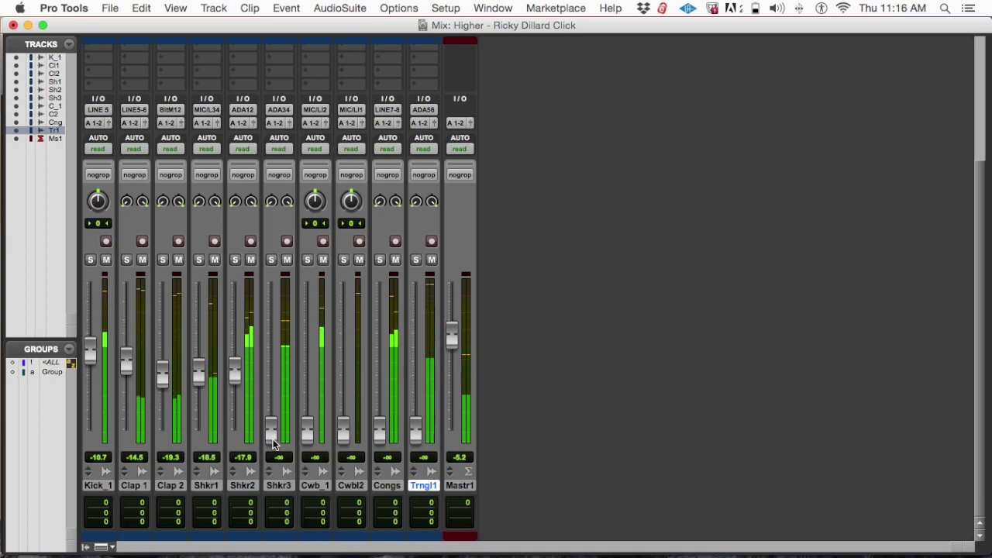
{"action": "left_click_drag", "start_coordinate": [272, 431], "coordinate": [272, 377]}
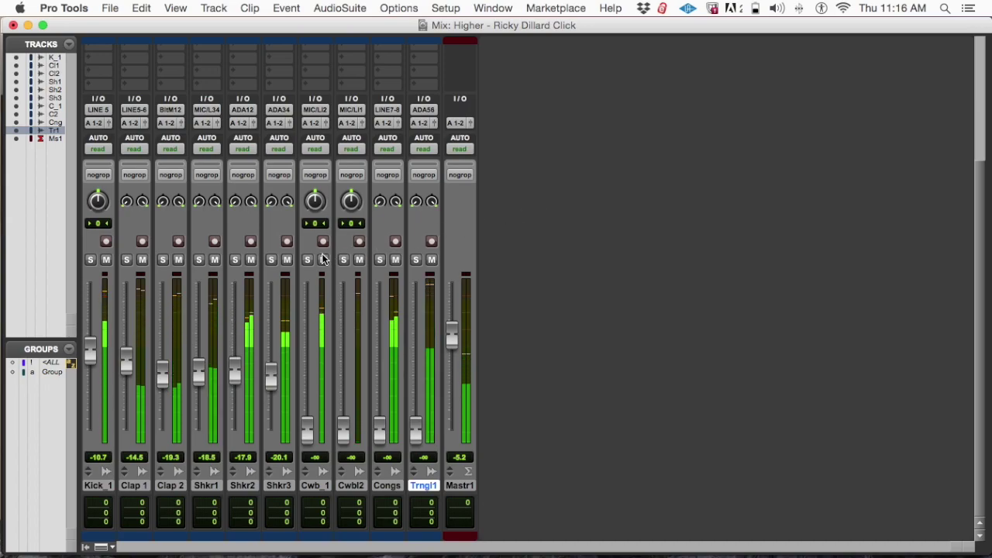
Compare the mix with Shkr3 muted and the three shakers soloed with and without Shkr3, leaving Shkr3 soloed alone
{"action": "left_click", "coordinate": [286, 259]}
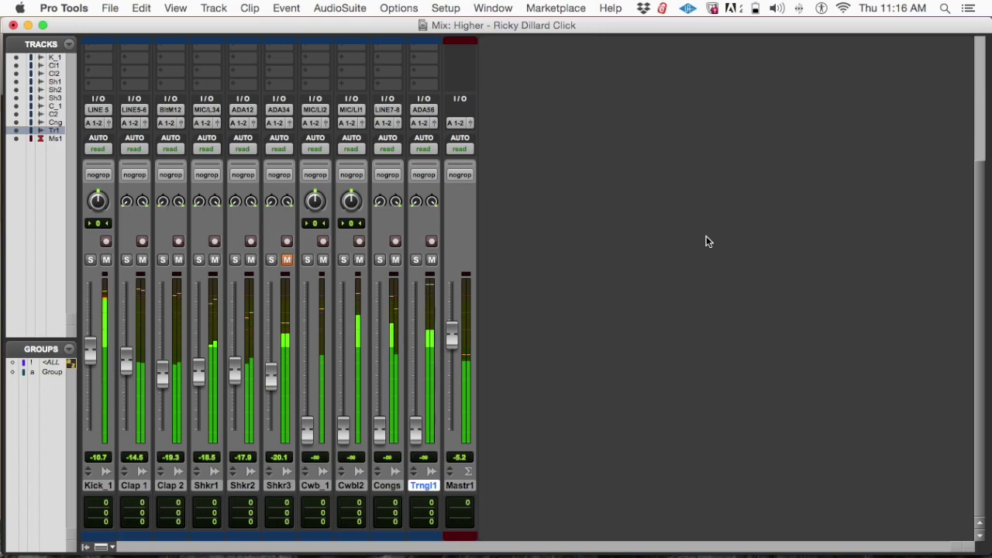
{"action": "left_click", "coordinate": [271, 261]}
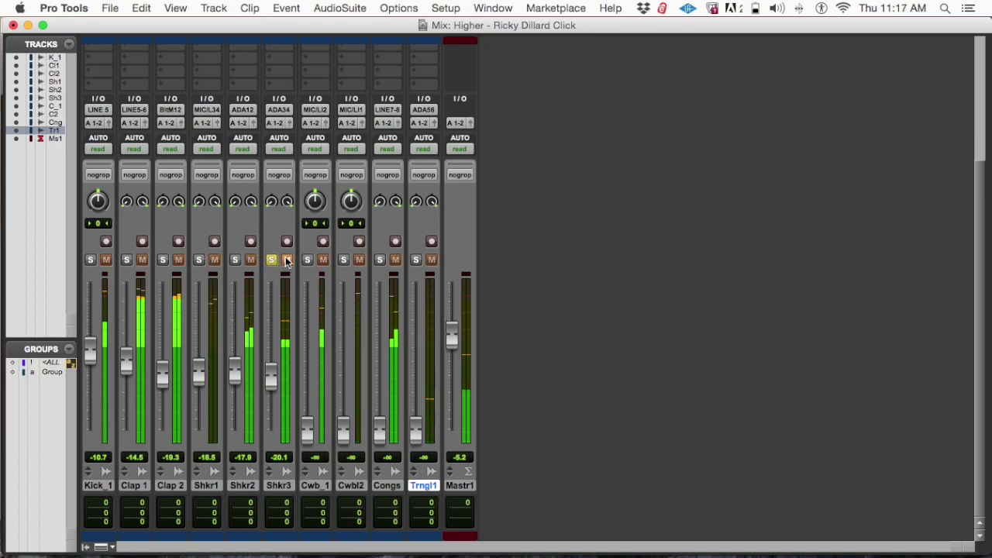
{"action": "left_click", "coordinate": [234, 261]}
{"action": "left_click", "coordinate": [199, 260]}
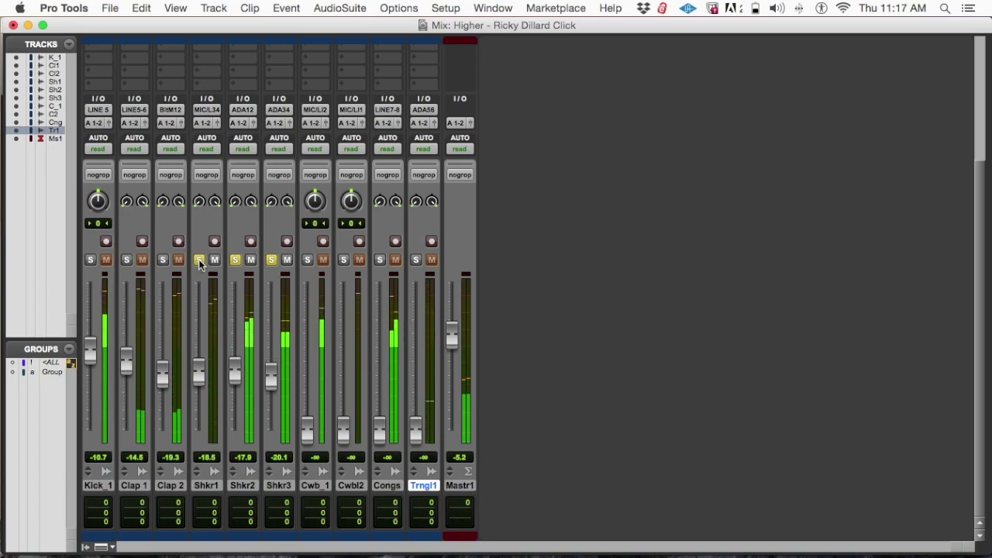
{"action": "left_click", "coordinate": [236, 261]}
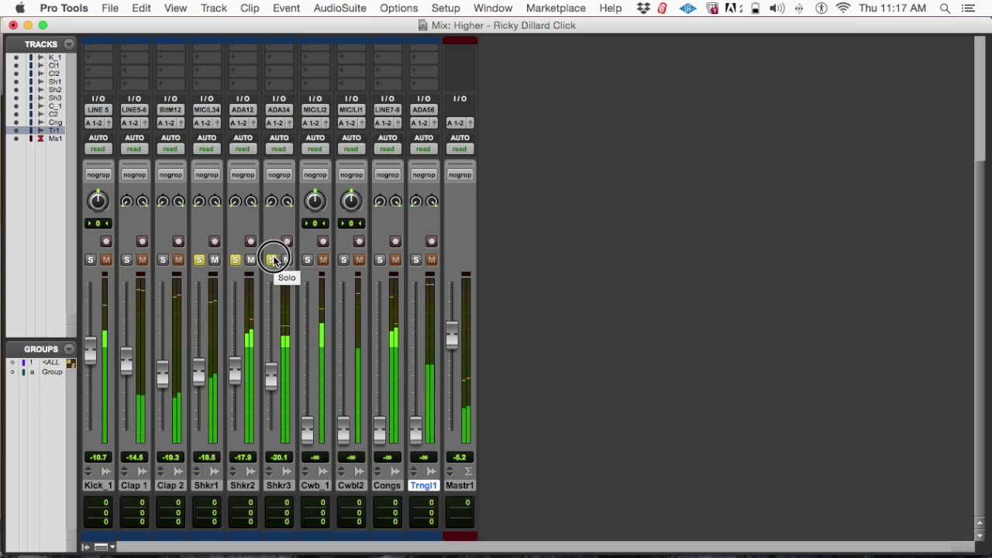
{"action": "left_click", "coordinate": [273, 260]}
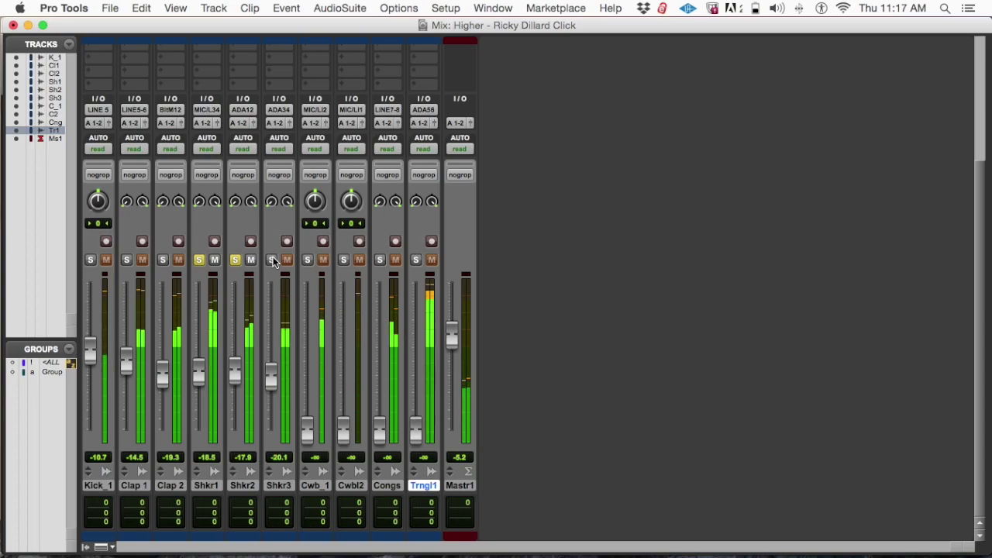
{"action": "left_click", "coordinate": [269, 260], "text": "super"}
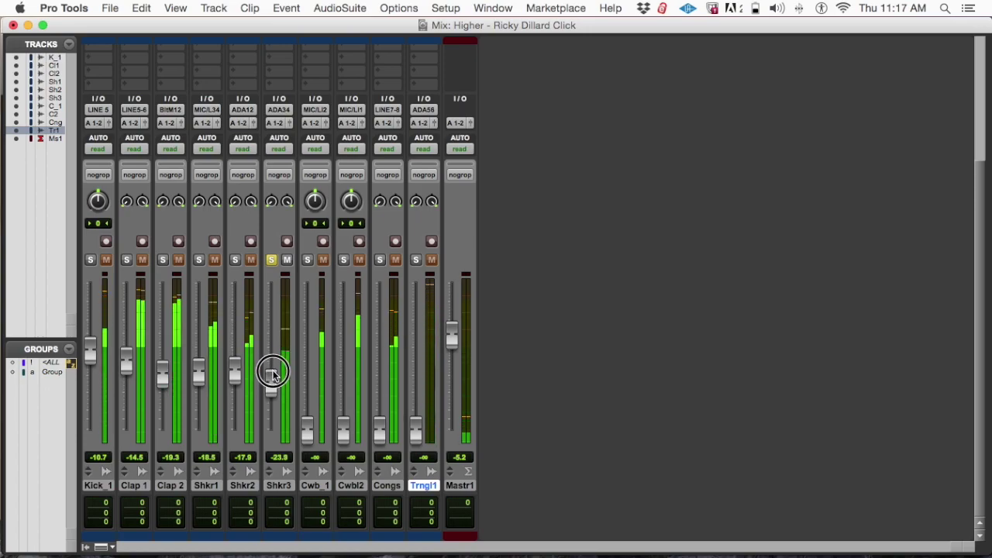
Clear Shkr3's solo, compare the full mix with its fader nearly all the way down, and settle its level at about -24.3 dB
{"action": "left_click_drag", "start_coordinate": [273, 375], "coordinate": [273, 379]}
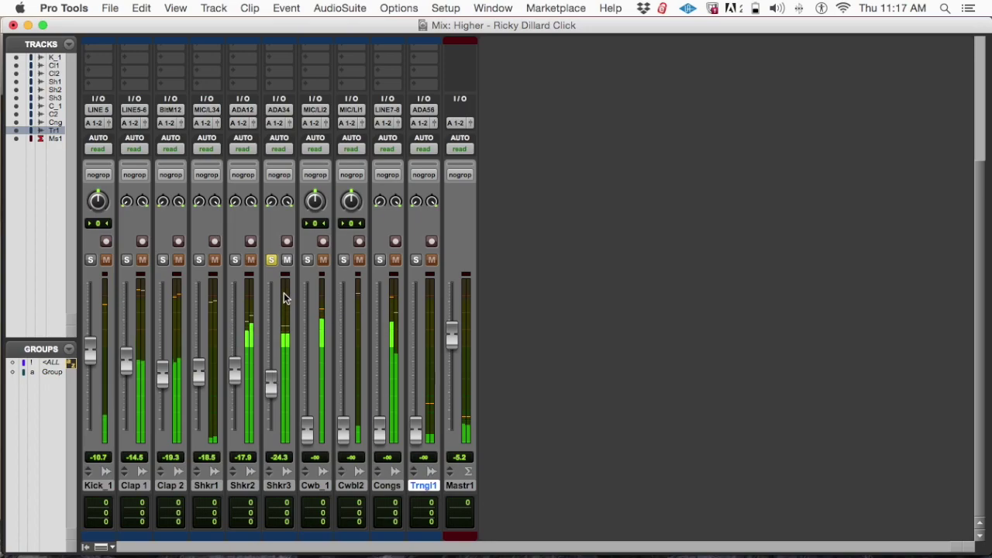
{"action": "left_click", "coordinate": [271, 259]}
{"action": "mouse_move", "coordinate": [269, 395]}
{"action": "left_mouse_down"}
{"action": "mouse_move", "coordinate": [276, 471]}
{"action": "mouse_move", "coordinate": [282, 406]}
{"action": "mouse_move", "coordinate": [274, 454]}
{"action": "mouse_move", "coordinate": [270, 433]}
{"action": "left_mouse_up"}
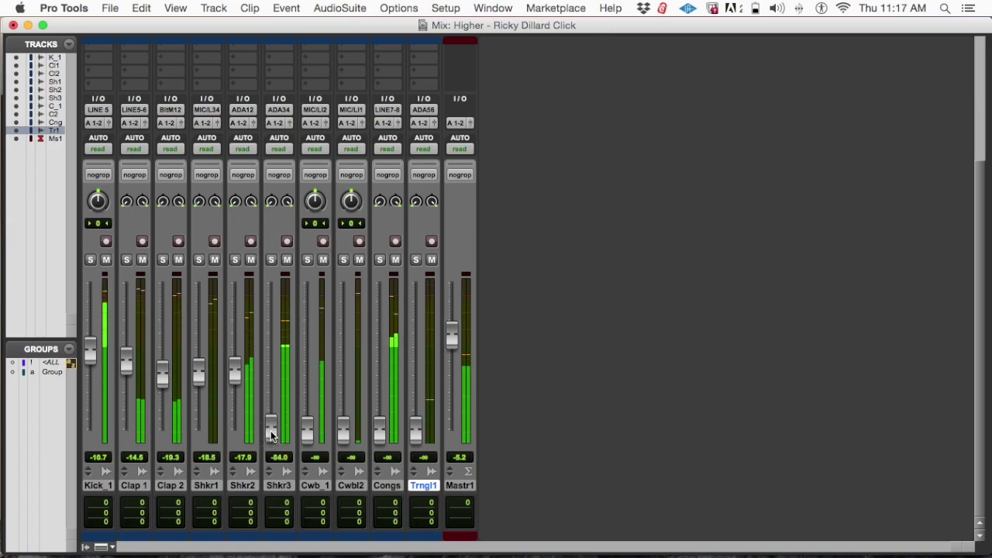
{"action": "scroll", "coordinate": [271, 435], "scroll_direction": "up", "scroll_amount": 1}
{"action": "left_click_drag", "start_coordinate": [271, 437], "coordinate": [279, 392]}
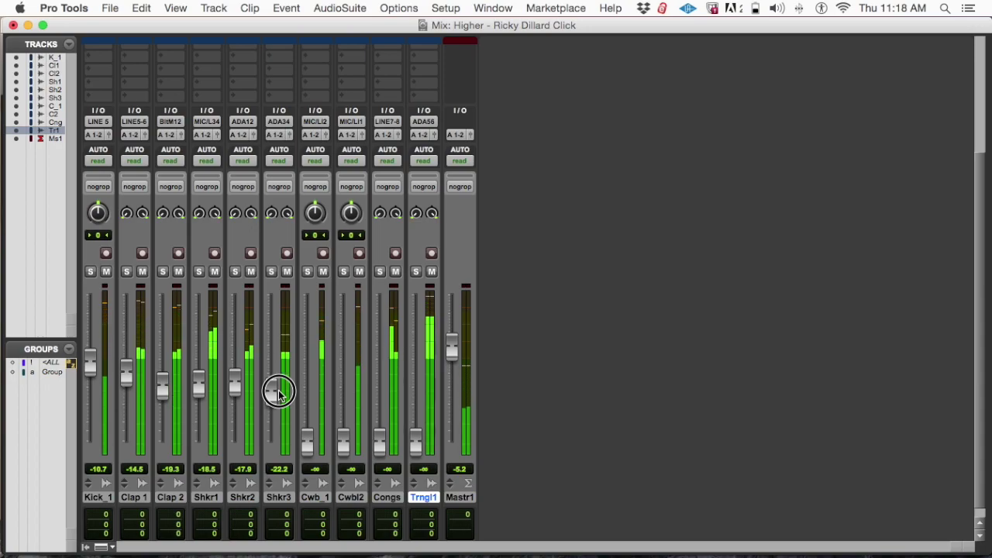
{"action": "left_click_drag", "start_coordinate": [278, 393], "coordinate": [270, 400]}
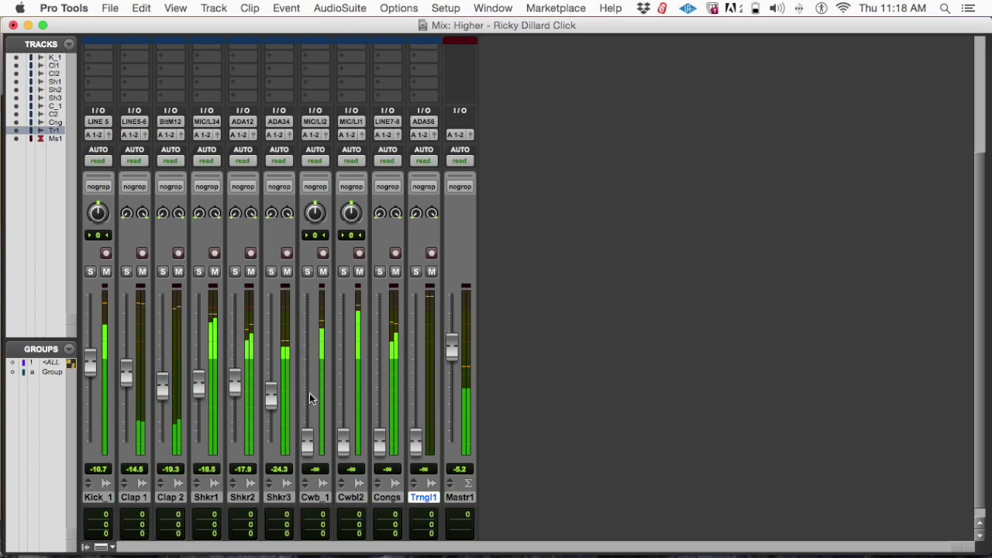
Bring Cwb_1 into the mix at about -17.4 dB and raise the Mastr1 level to about -3.8 dB
{"action": "left_click_drag", "start_coordinate": [308, 441], "coordinate": [308, 381]}
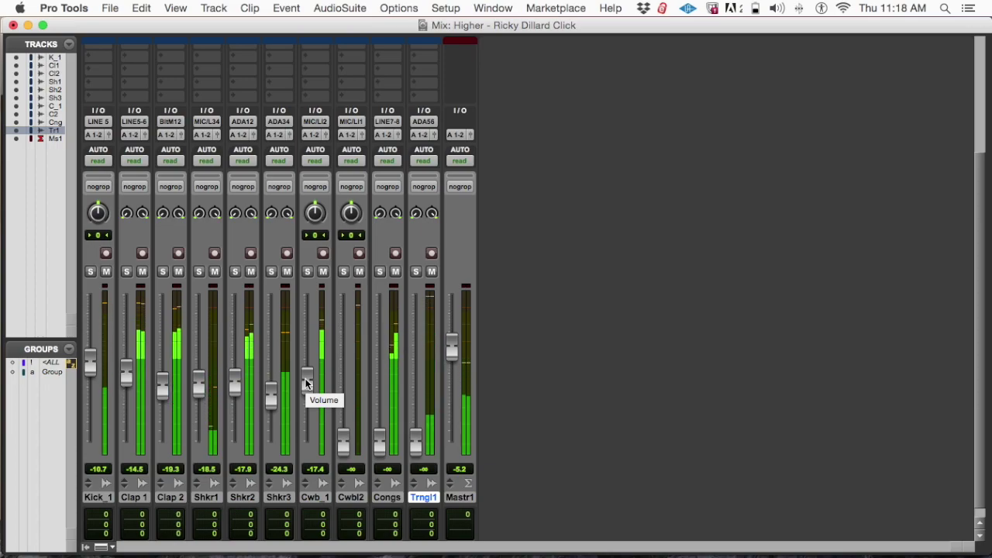
{"action": "left_click", "coordinate": [449, 345]}
{"action": "left_click_drag", "start_coordinate": [449, 345], "coordinate": [452, 341]}
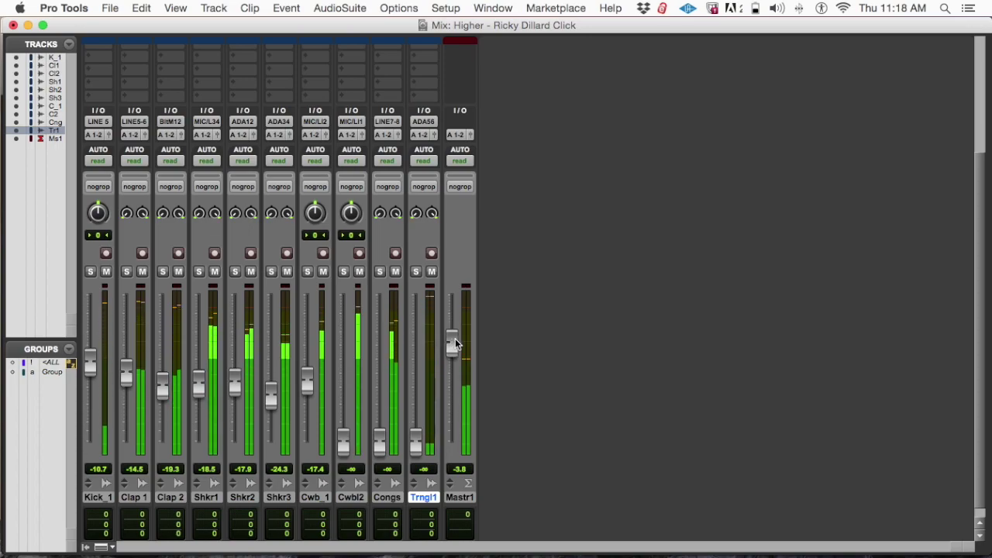
{"action": "left_click", "coordinate": [454, 343]}
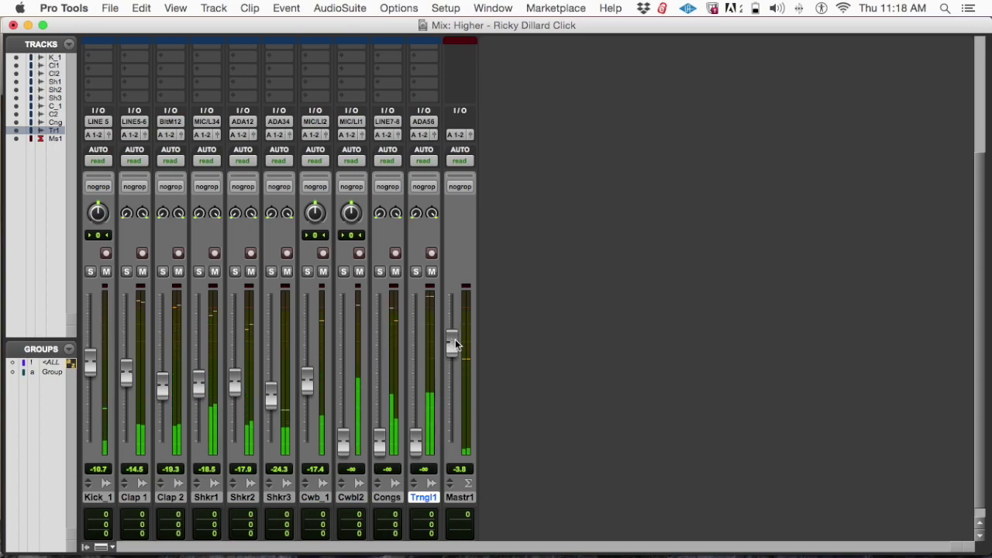
Lower Cwb_1 to about -20.1 dB during playback and bring in Cwbl2 at about -20.6 dB
{"action": "key", "text": "super+equal"}
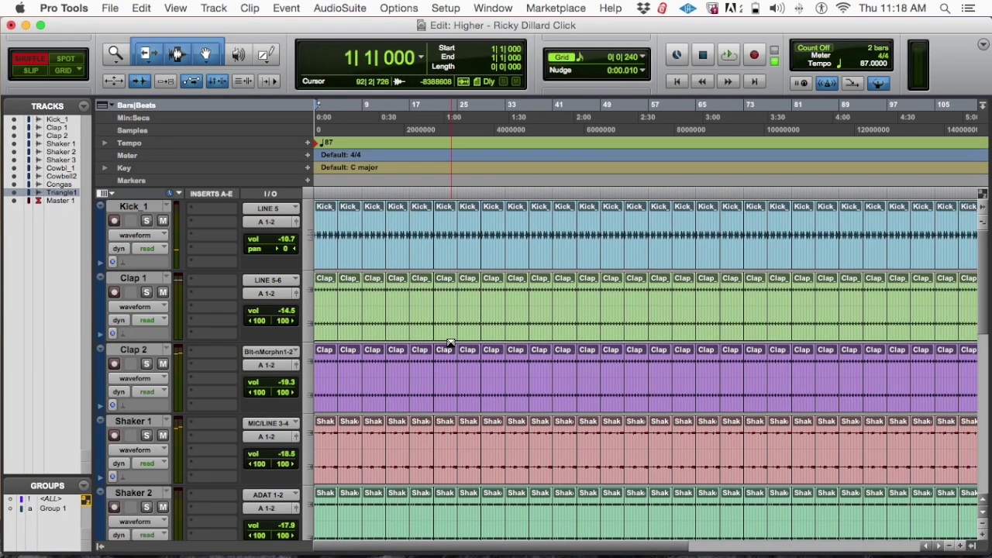
{"action": "key", "text": "super+equal"}
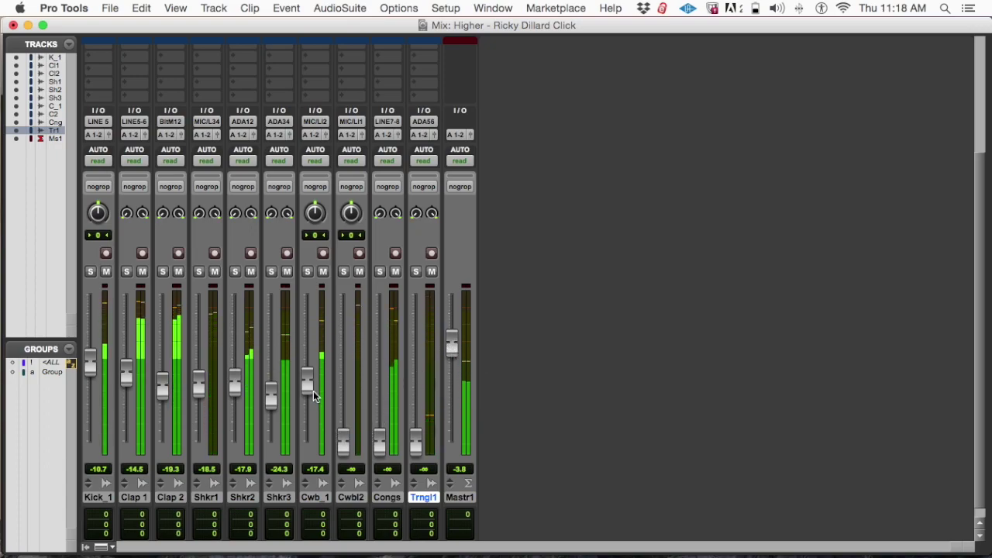
{"action": "mouse_move", "coordinate": [308, 380]}
{"action": "left_mouse_down"}
{"action": "mouse_move", "coordinate": [310, 416]}
{"action": "mouse_move", "coordinate": [322, 383]}
{"action": "mouse_move", "coordinate": [325, 395]}
{"action": "mouse_move", "coordinate": [310, 393]}
{"action": "left_mouse_up"}
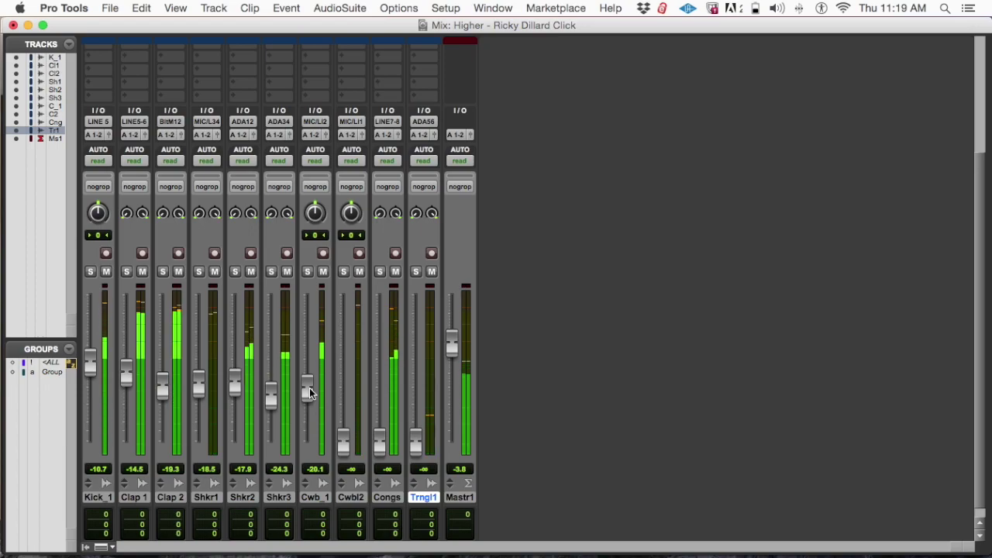
{"action": "left_click_drag", "start_coordinate": [344, 439], "coordinate": [347, 389]}
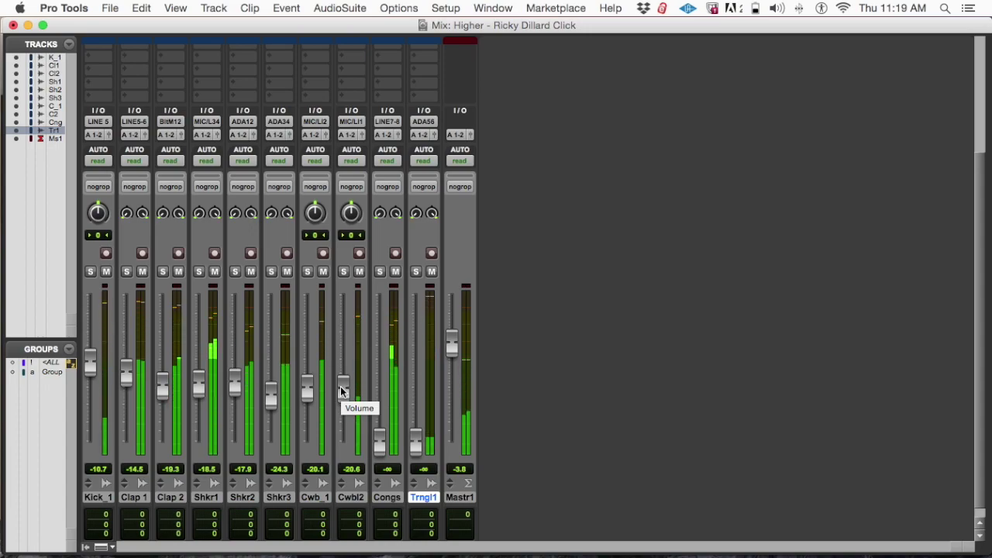
Set Congs to about -16.9 dB, check it briefly in solo, and bring in Trngl1 at about -24.3 dB
{"action": "left_click_drag", "start_coordinate": [378, 442], "coordinate": [389, 374]}
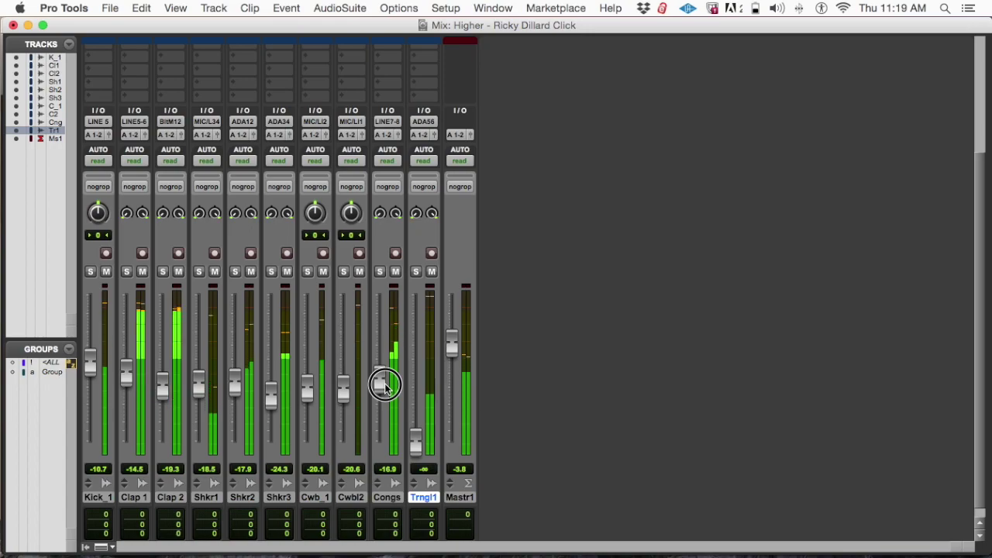
{"action": "left_click", "coordinate": [380, 272]}
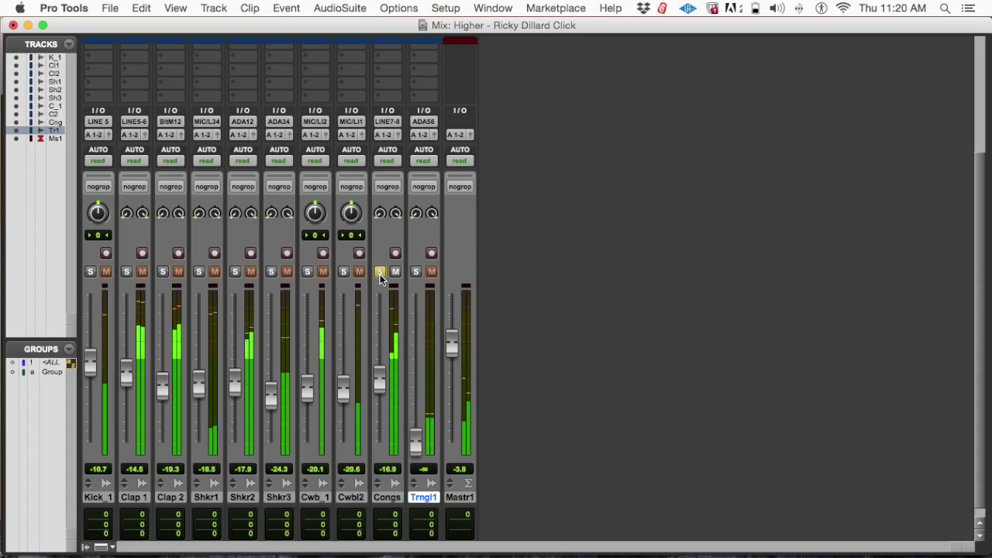
{"action": "left_click", "coordinate": [380, 273]}
{"action": "left_click", "coordinate": [379, 273]}
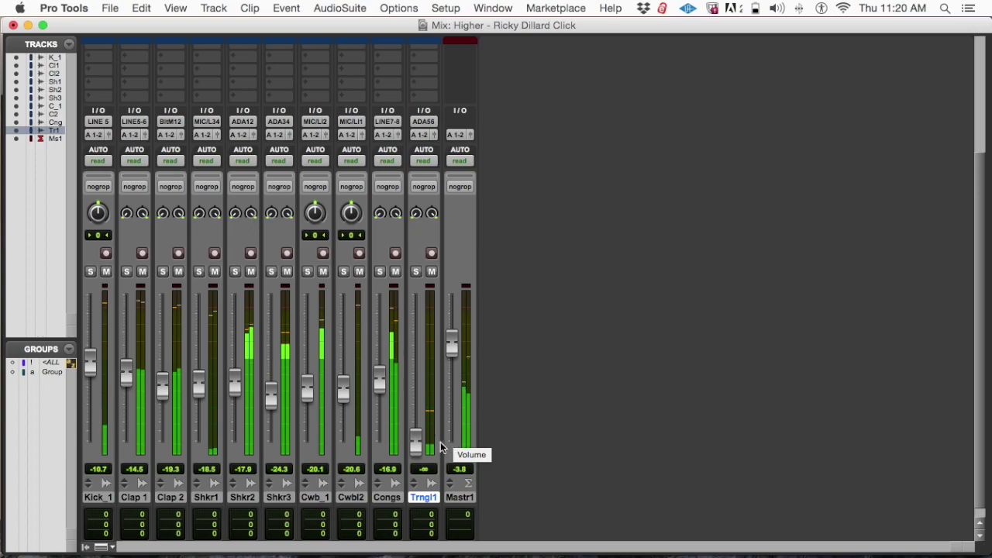
{"action": "left_click_drag", "start_coordinate": [416, 441], "coordinate": [426, 401]}
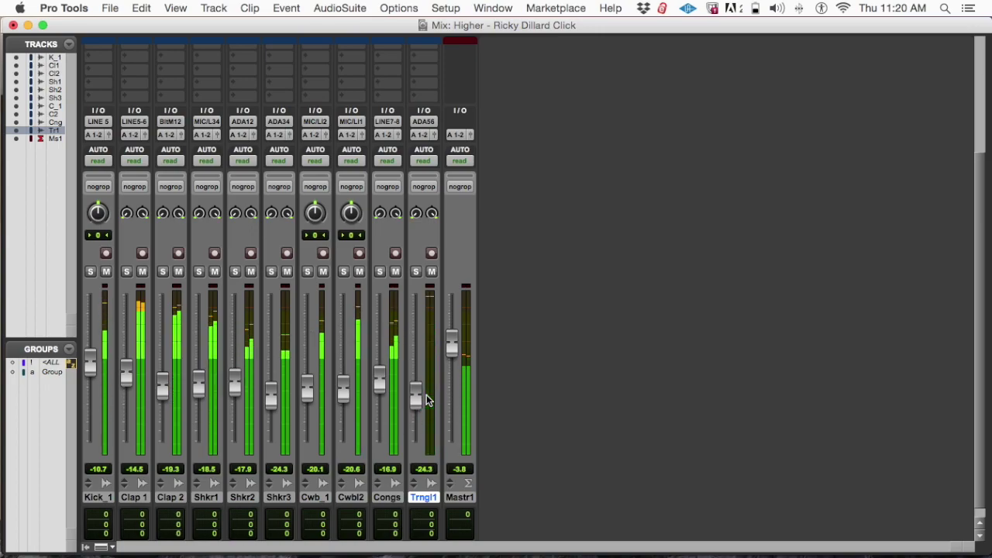
{"action": "left_click", "coordinate": [420, 400]}
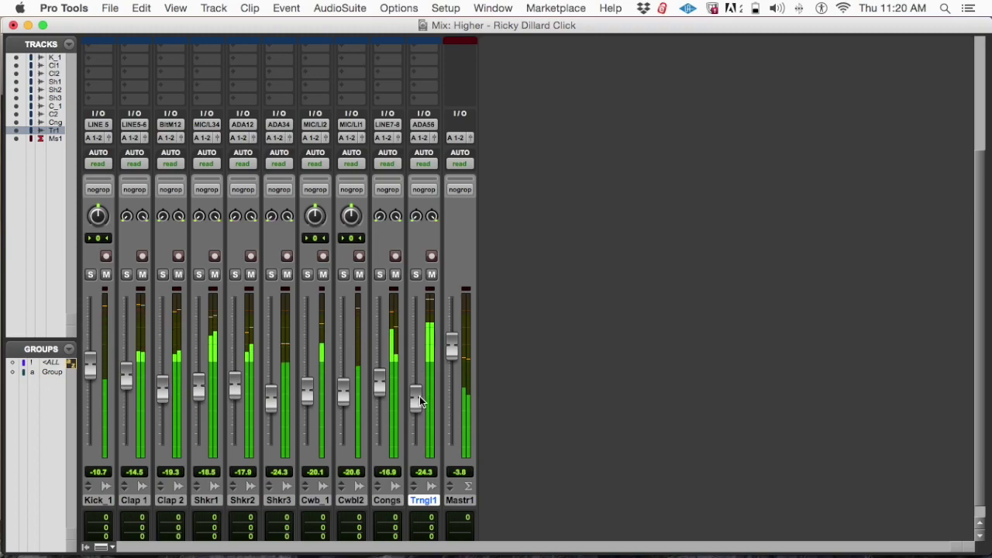
Stop the mix playback and play the first bars from the song start with the Congas and Triangle 1 waveforms in view
{"action": "scroll", "coordinate": [421, 401], "scroll_direction": "down", "scroll_amount": 1}
{"action": "key", "text": "super+equal"}
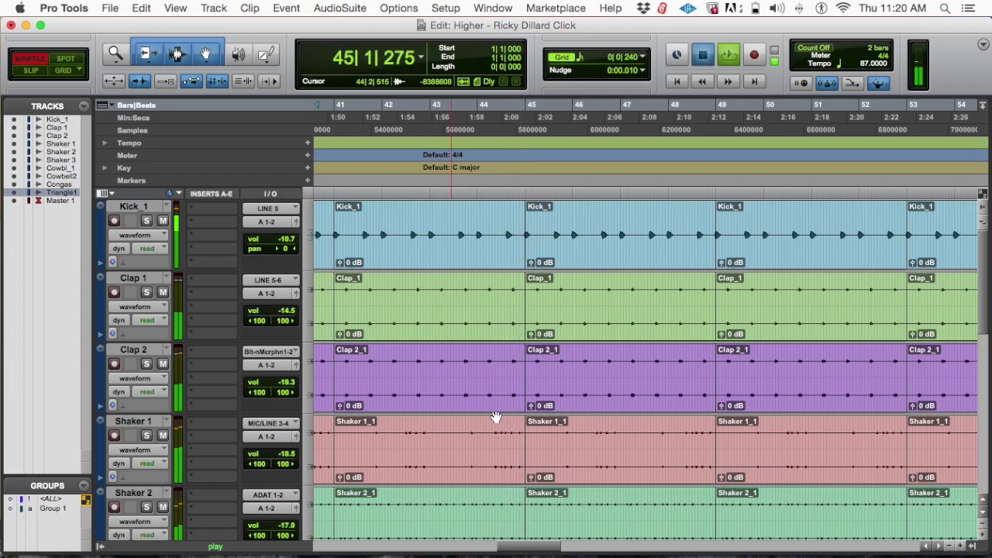
{"action": "key", "text": "space"}
{"action": "key", "text": "super+bracketleft"}
{"action": "key", "text": "super+bracketleft"}
{"action": "scroll", "coordinate": [496, 419], "scroll_direction": "down", "scroll_amount": 5}
{"action": "scroll", "coordinate": [496, 419], "scroll_direction": "down", "scroll_amount": 5}
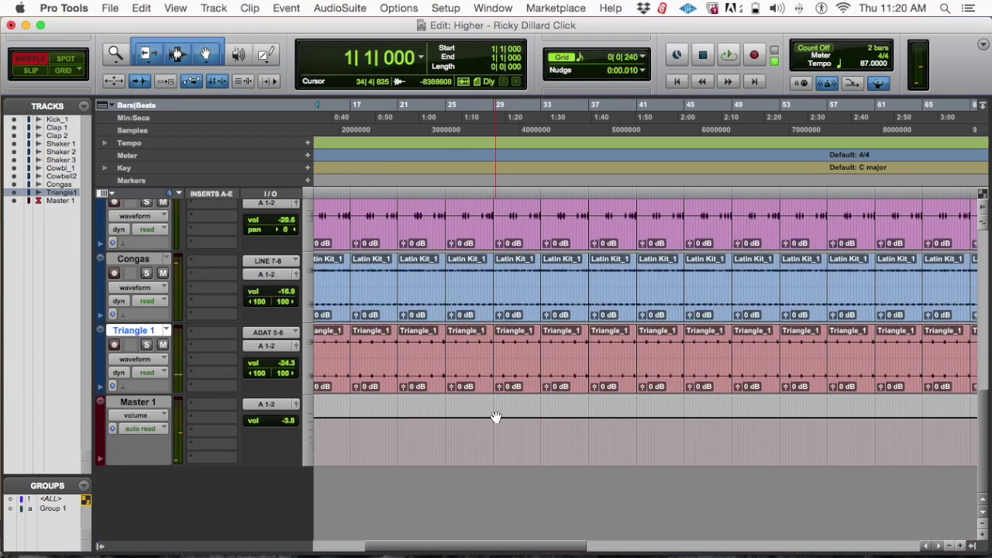
{"action": "key", "text": "super+bracketright"}
{"action": "key", "text": "super+bracketright"}
{"action": "key", "text": "super+bracketright"}
{"action": "key", "text": "space"}
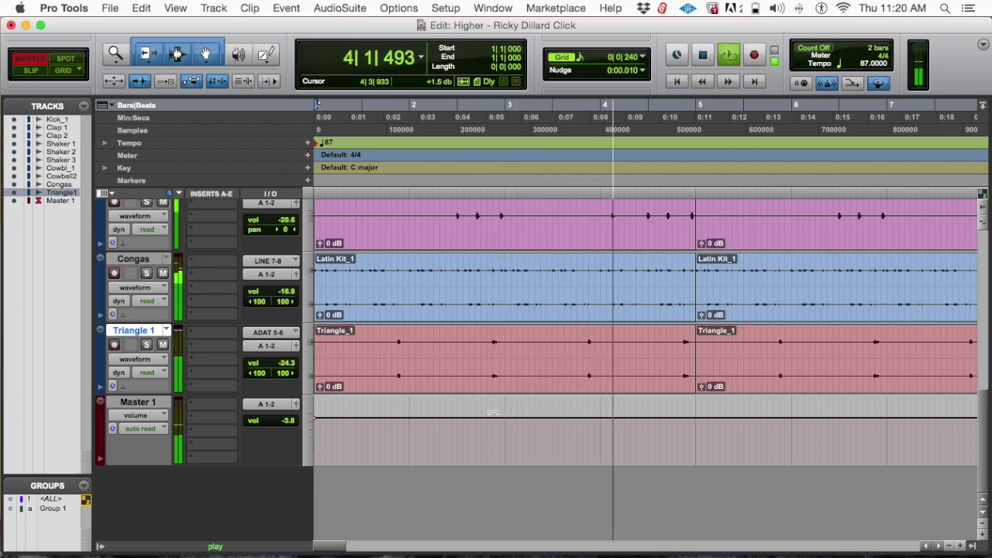
{"action": "key", "text": "space"}
Switch to Grid mode and select the first hit on the Triangle 1 track, from 1|4|480 to 2|1|000
{"action": "left_click", "coordinate": [365, 348]}
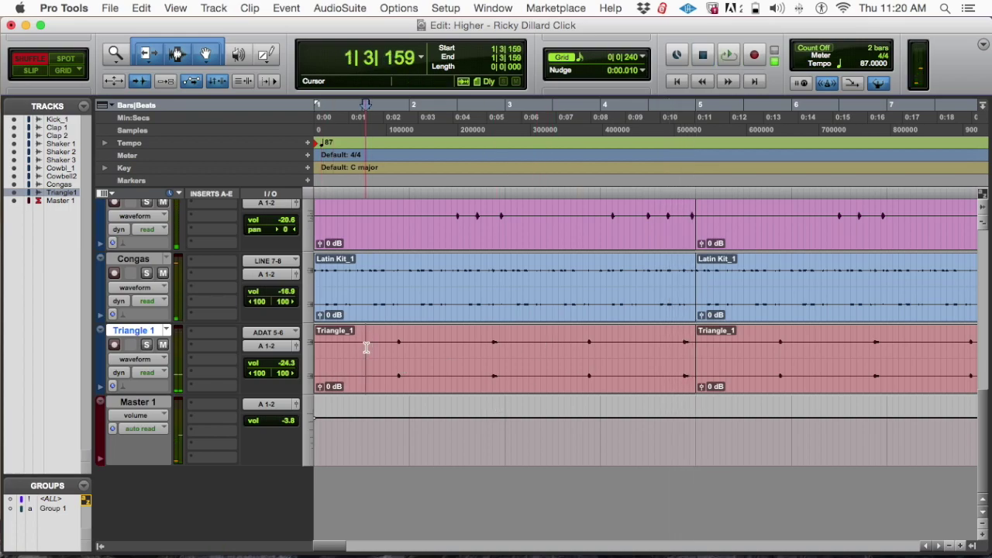
{"action": "key", "text": "Return"}
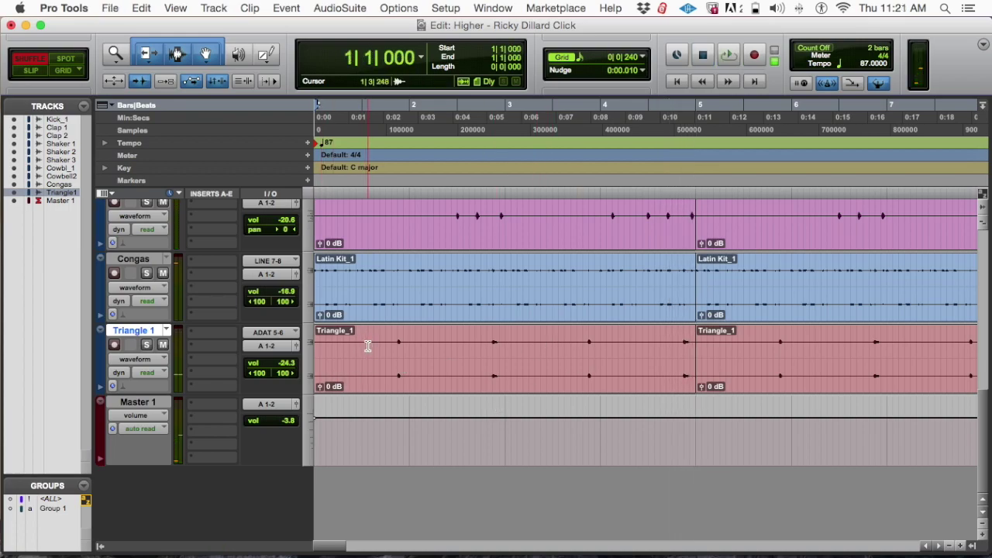
{"action": "left_click", "coordinate": [393, 343]}
{"action": "key", "text": "super+bracketright"}
{"action": "key", "text": "super+bracketright"}
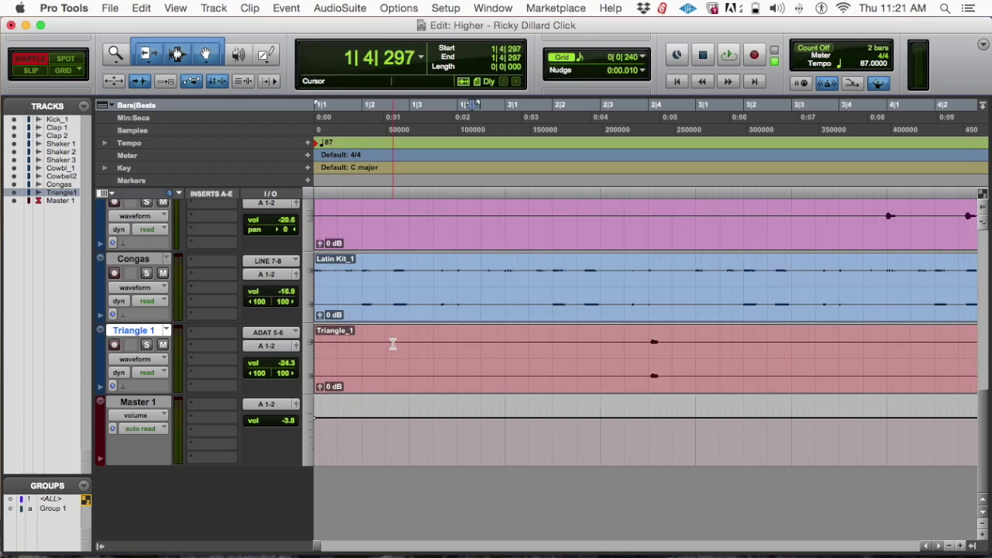
{"action": "key", "text": "F4"}
{"action": "left_click", "coordinate": [648, 342]}
{"action": "left_click_drag", "start_coordinate": [647, 341], "coordinate": [697, 362]}
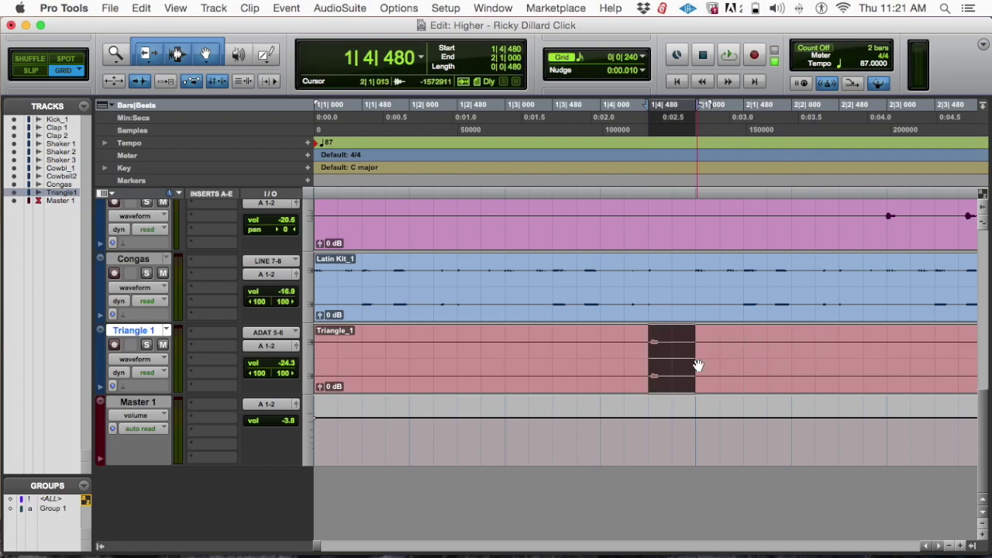
{"action": "key", "text": "super+bracketleft"}
{"action": "key", "text": "super+bracketleft"}
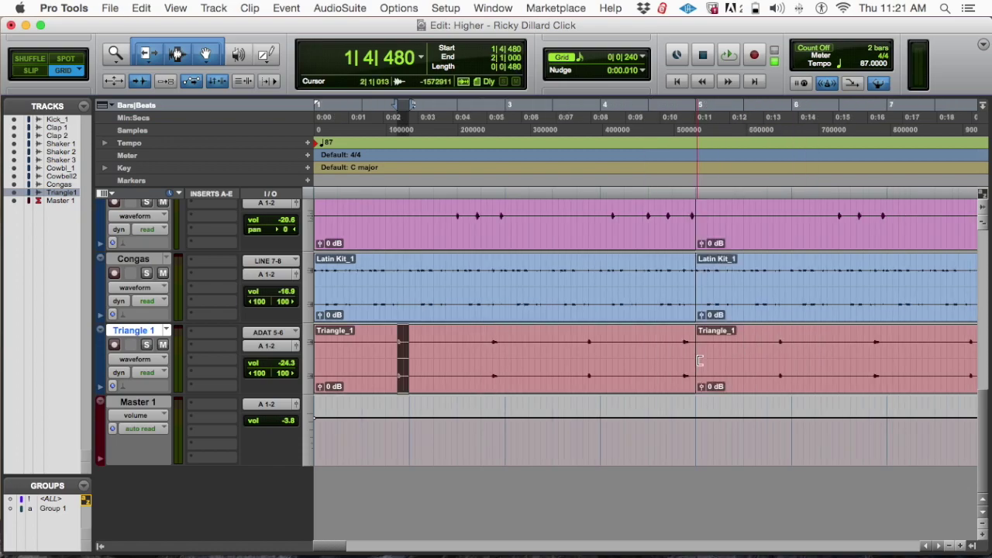
Locate 4|1|000 on the Triangle 1 track, and play the arrangement from the song start into bar 5
{"action": "left_click", "coordinate": [600, 346]}
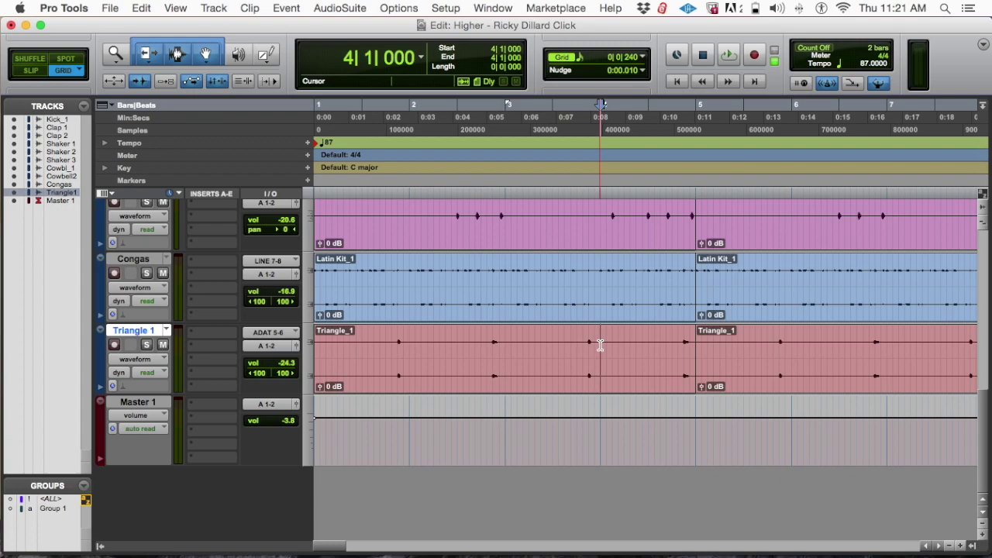
{"action": "left_click", "coordinate": [599, 345]}
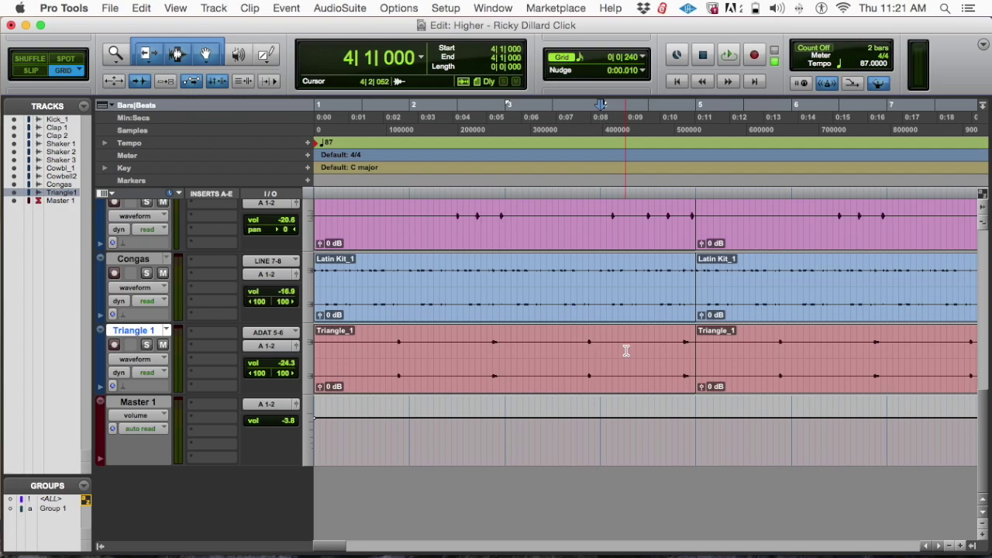
{"action": "key", "text": "Return"}
{"action": "left_click", "coordinate": [605, 351]}
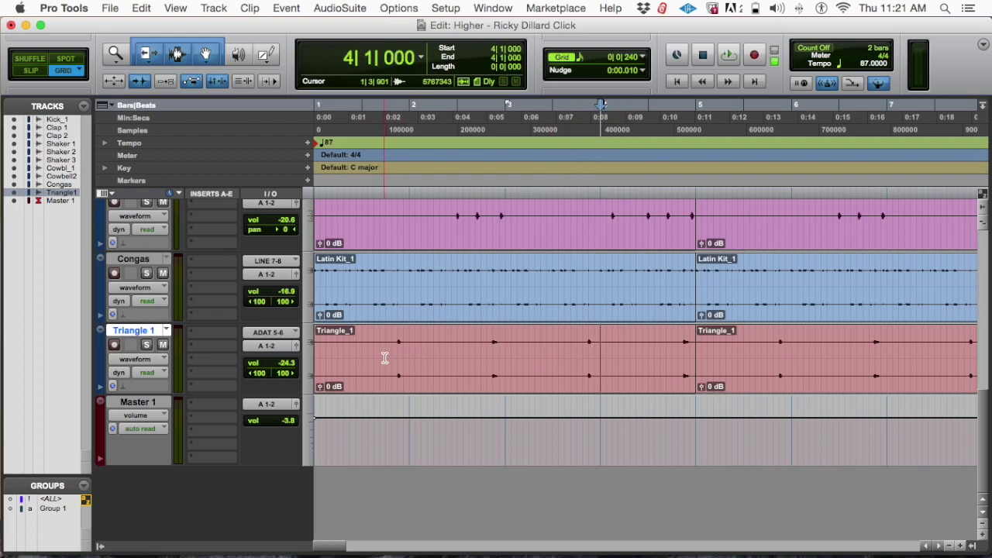
{"action": "key", "text": "Return"}
{"action": "key", "text": "space"}
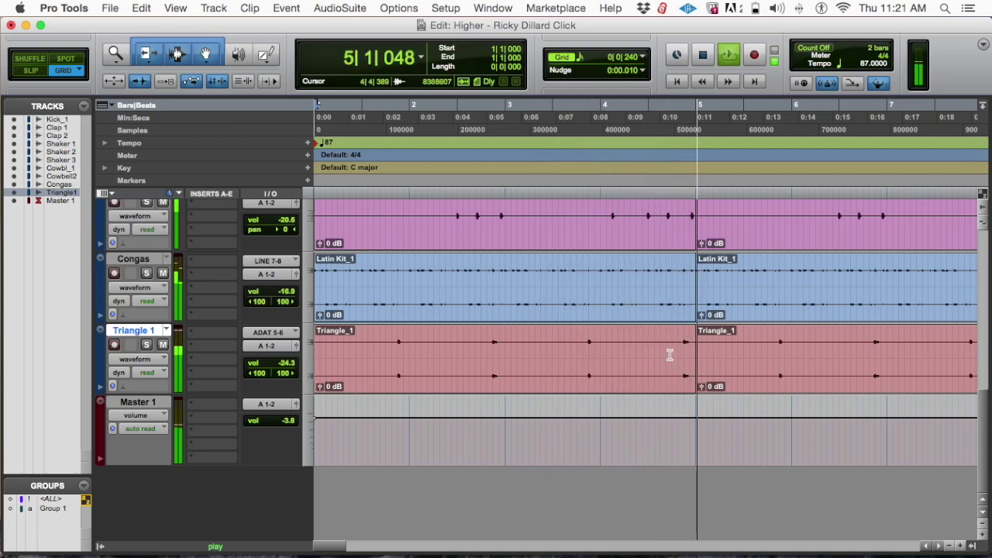
{"action": "key", "text": "space"}
Inspect the Cowbell 2 and Triangle 1 hits around bar 4 and play the passage from the triangle hit at 2|4|480
{"action": "left_click", "coordinate": [609, 345]}
{"action": "key", "text": "super+bracketright"}
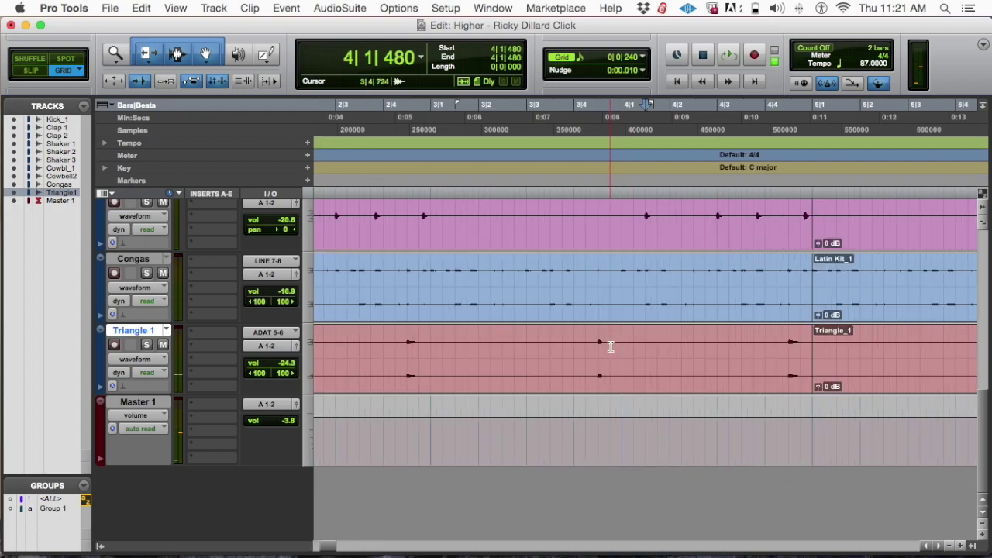
{"action": "left_click", "coordinate": [713, 341]}
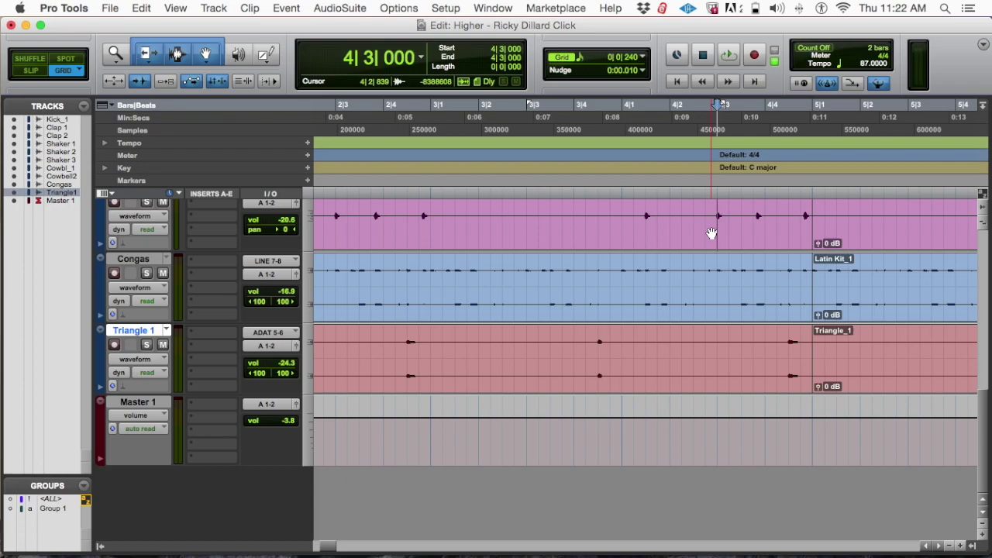
{"action": "scroll", "coordinate": [981, 392], "scroll_direction": "up", "scroll_amount": 3}
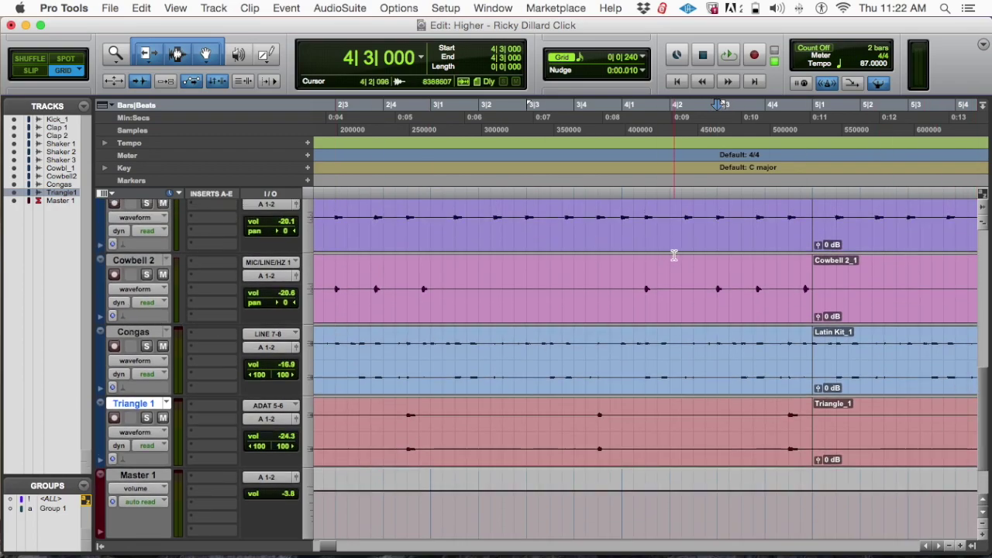
{"action": "left_click", "coordinate": [403, 415]}
{"action": "key", "text": "space"}
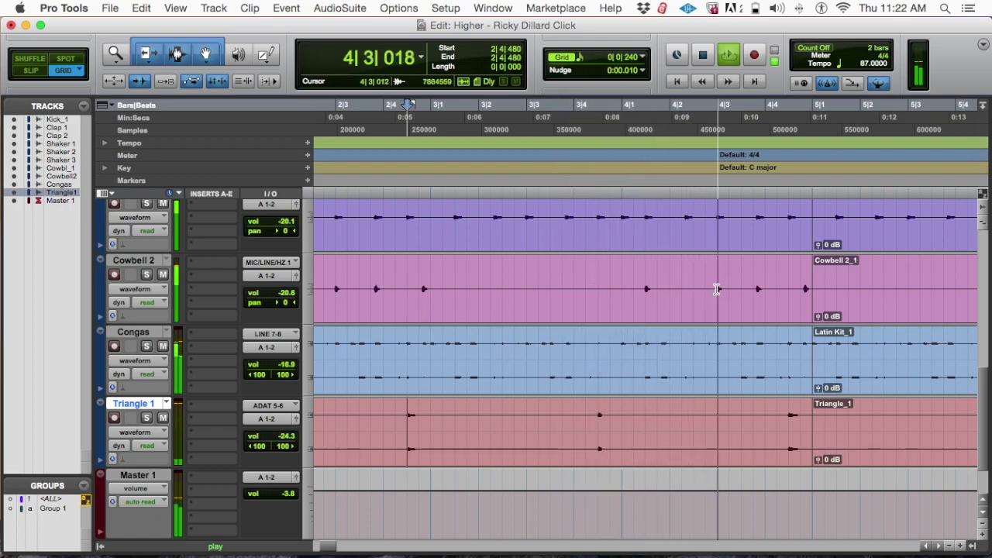
{"action": "key", "text": "space"}
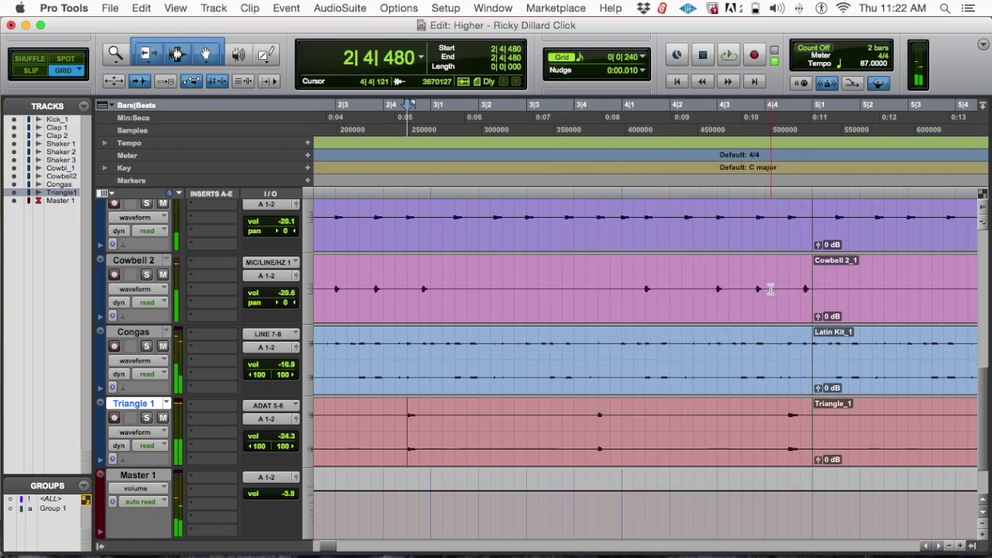
Play Cowbell 2 with the mix briefly from 4|3|000, and place the cursor at 4|3|720 on its track
{"action": "left_click", "coordinate": [702, 279]}
{"action": "left_click", "coordinate": [715, 274]}
{"action": "key", "text": "space"}
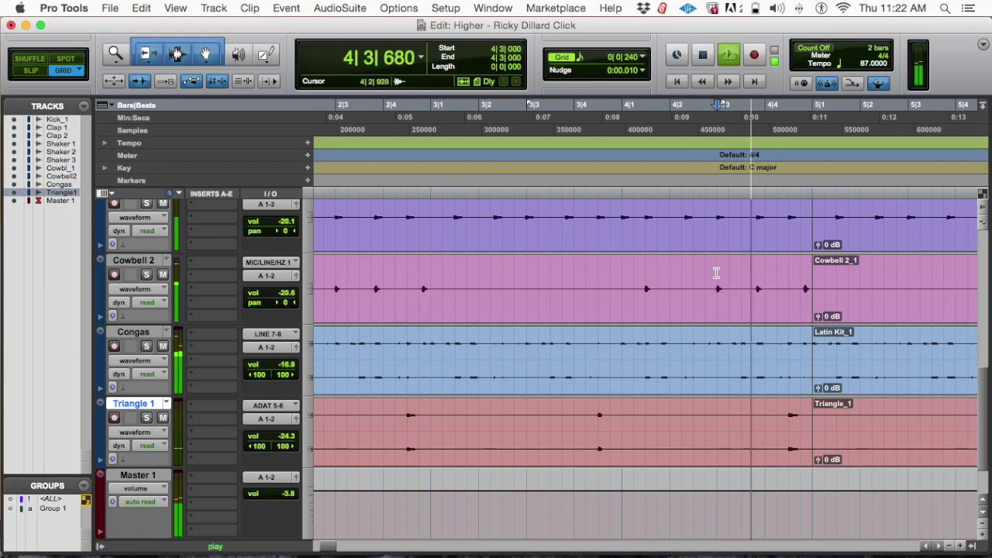
{"action": "key", "text": "space"}
{"action": "left_click", "coordinate": [715, 275]}
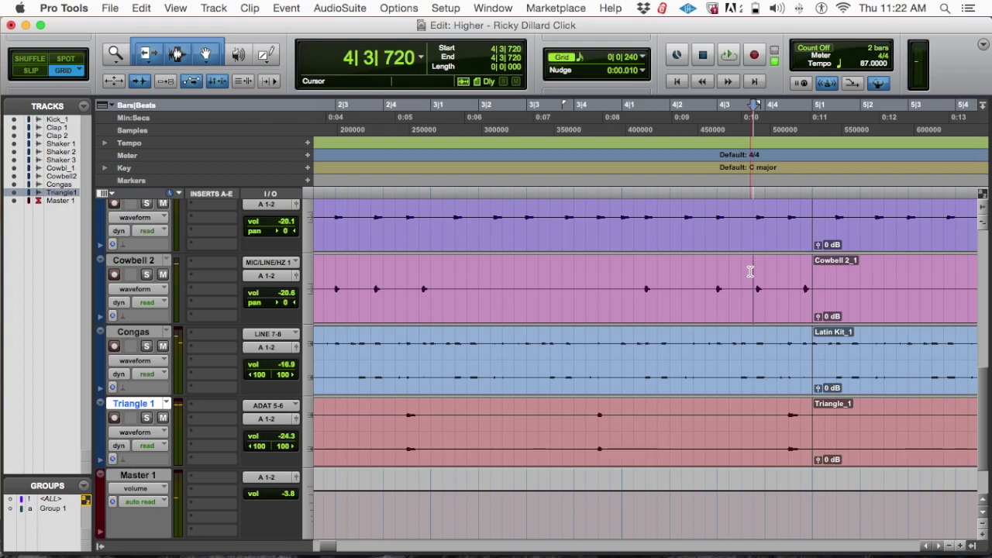
Select the triangle hit from 3|4|480 to 4|1|000 on the Triangle 1 track
{"action": "left_click", "coordinate": [713, 414]}
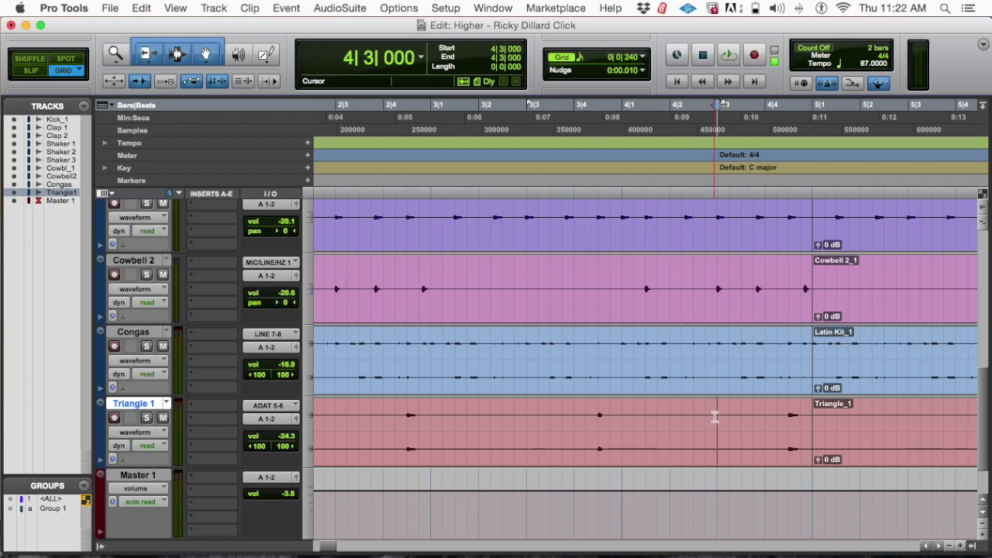
{"action": "left_click", "coordinate": [594, 431]}
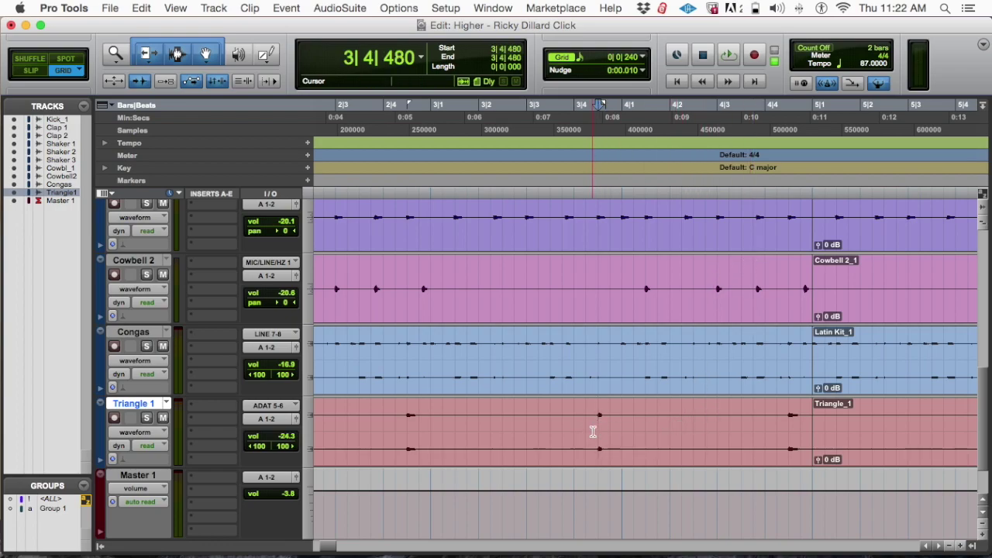
{"action": "left_click", "coordinate": [714, 419]}
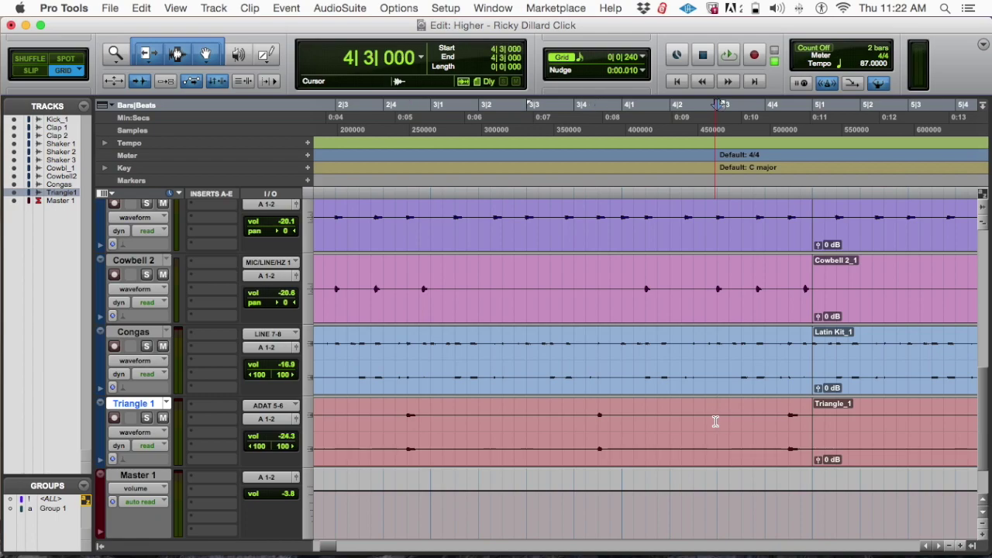
{"action": "left_click_drag", "start_coordinate": [598, 423], "coordinate": [621, 421]}
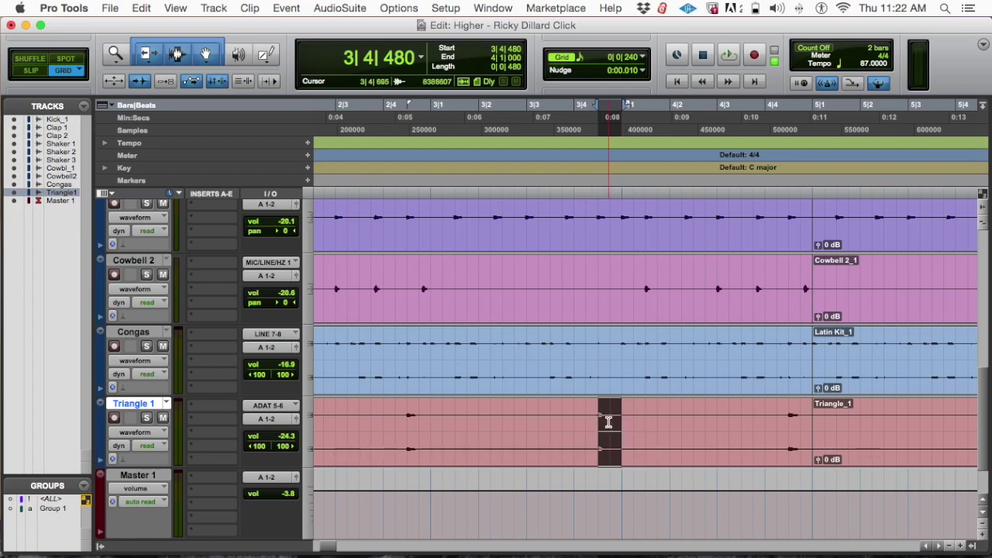
{"action": "left_click", "coordinate": [602, 419]}
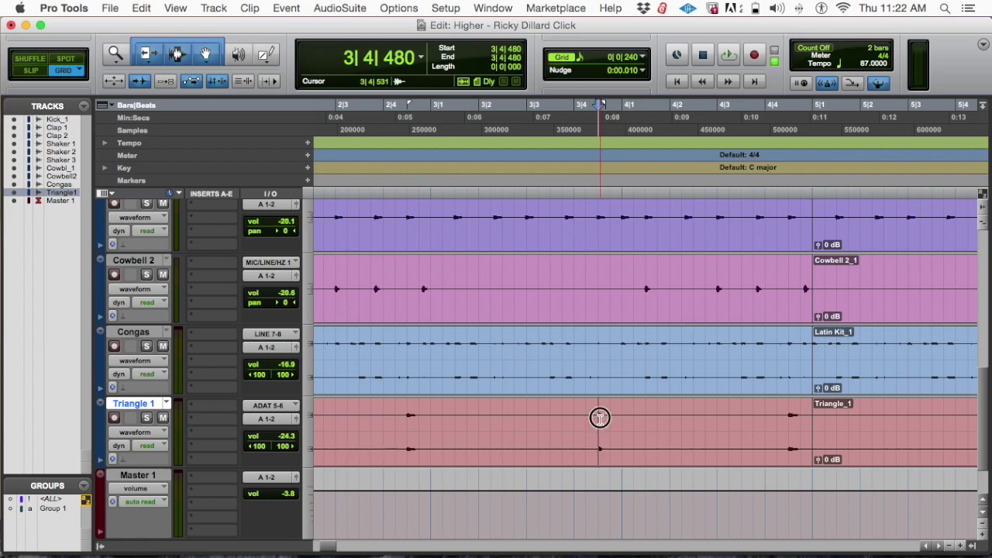
{"action": "left_click_drag", "start_coordinate": [600, 419], "coordinate": [615, 416]}
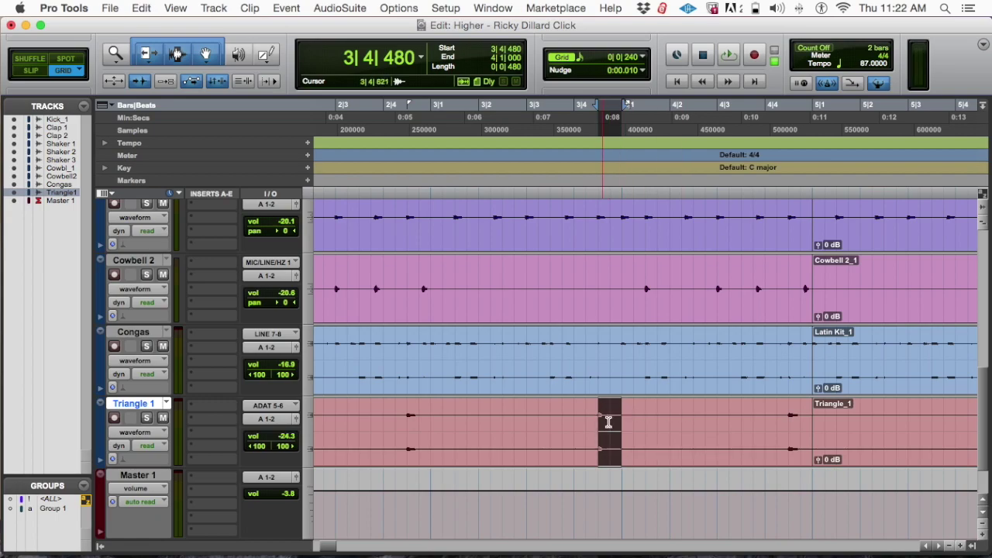
Copy the selected triangle hit and paste it at 4|3|000 on the Triangle 1 track
{"action": "key", "text": "super+bracketright"}
{"action": "key", "text": "super+bracketright"}
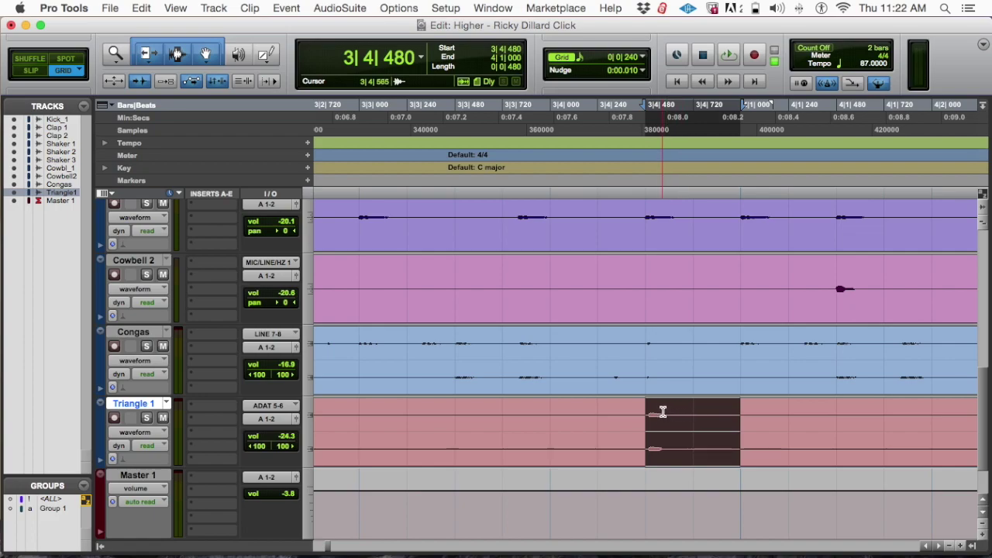
{"action": "key", "text": "super+bracketleft"}
{"action": "key", "text": "super+bracketleft"}
{"action": "key", "text": "super+bracketright"}
{"action": "key", "text": "super+bracketright"}
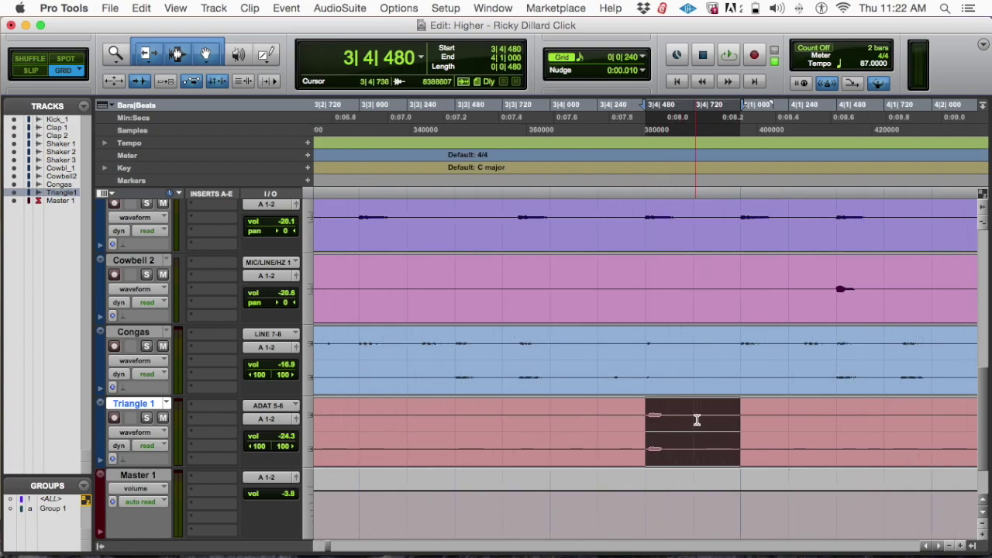
{"action": "key", "text": "super+bracketleft"}
{"action": "key", "text": "super+bracketleft"}
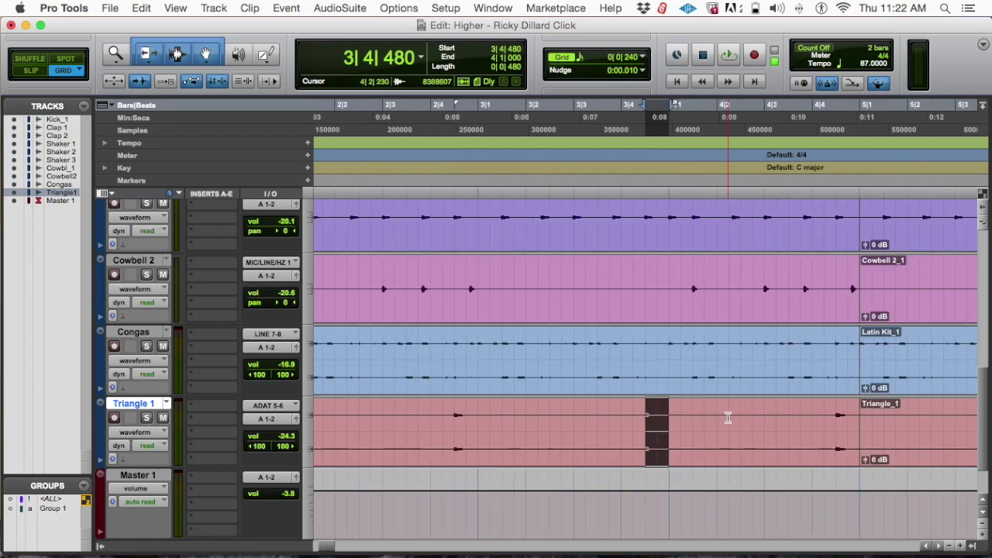
{"action": "scroll", "coordinate": [732, 421], "scroll_direction": "right", "scroll_amount": 3}
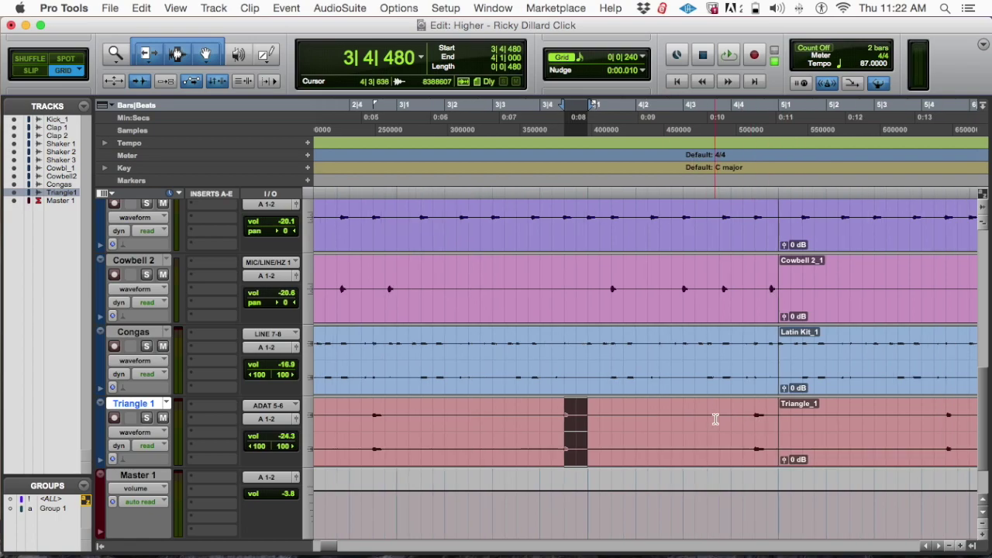
{"action": "left_click", "coordinate": [686, 409]}
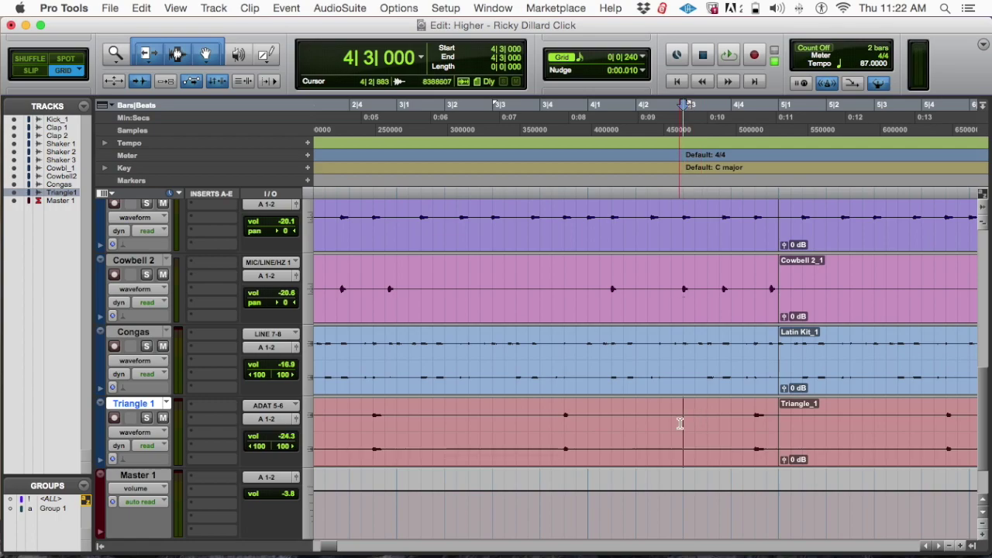
{"action": "key", "text": "super+e"}
Try a second copy of the triangle hit at 4|3|720, with playback from 3|2|720, and undo that paste
{"action": "left_click_drag", "start_coordinate": [686, 426], "coordinate": [742, 418]}
{"action": "key", "text": "super+e"}
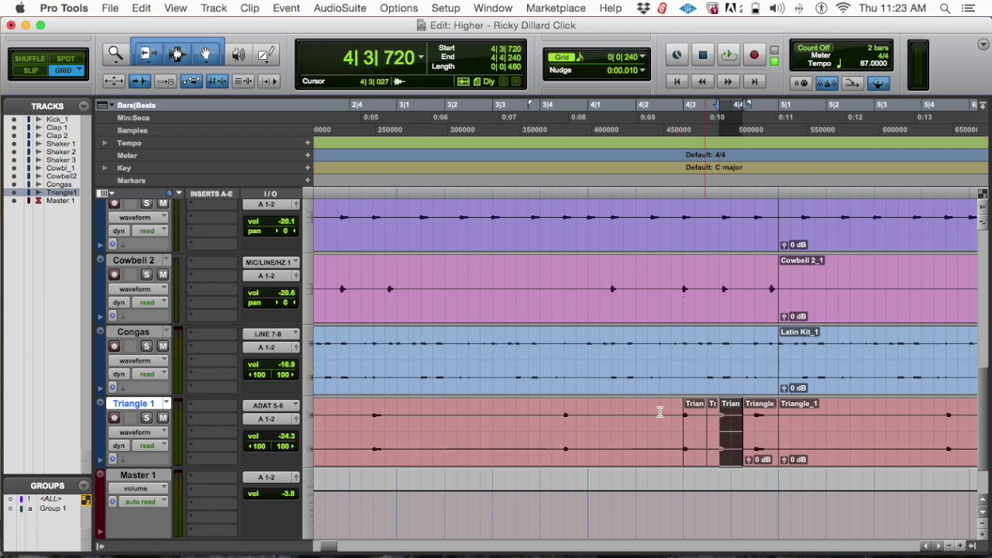
{"action": "left_click", "coordinate": [478, 413]}
{"action": "key", "text": "space"}
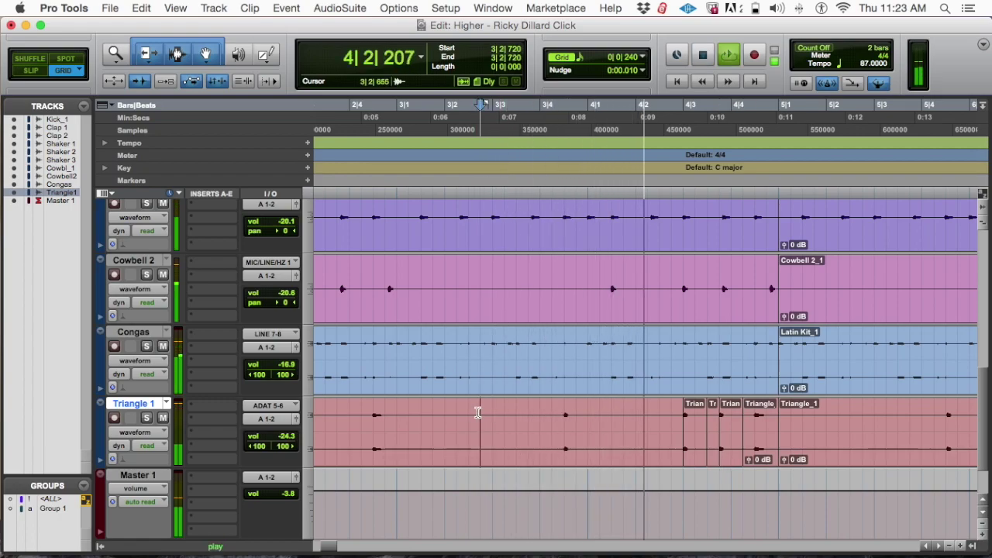
{"action": "key", "text": "space"}
{"action": "key", "text": "super+h"}
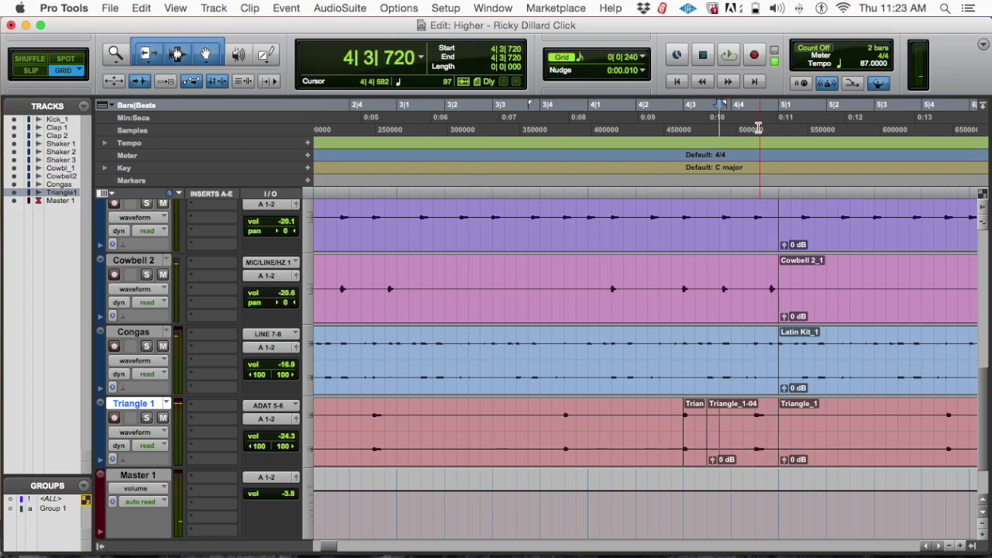
Set the grid to 1/16-note triplets and paste the triangle hit at 4|3|800 on the Triangle 1 track
{"action": "left_click", "coordinate": [643, 64]}
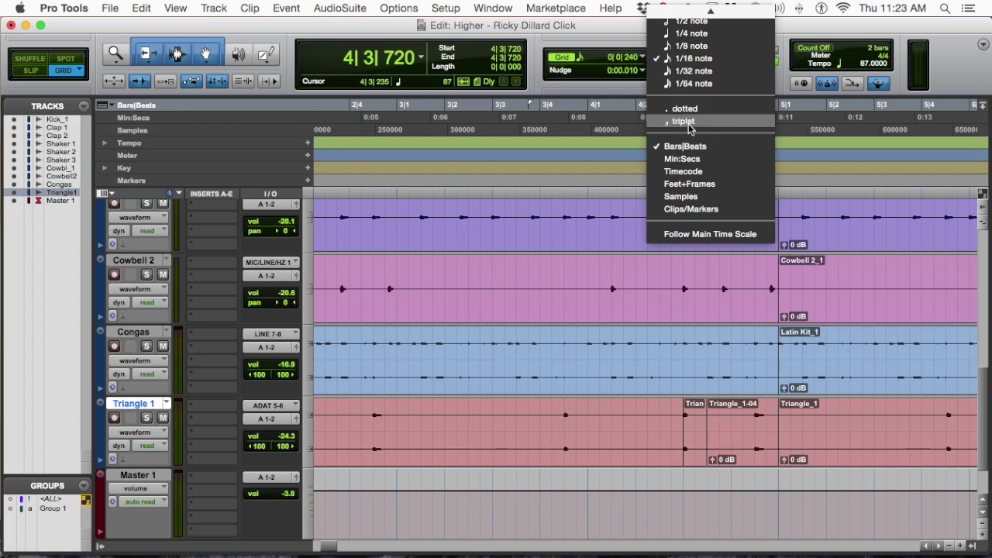
{"action": "left_click", "coordinate": [688, 123]}
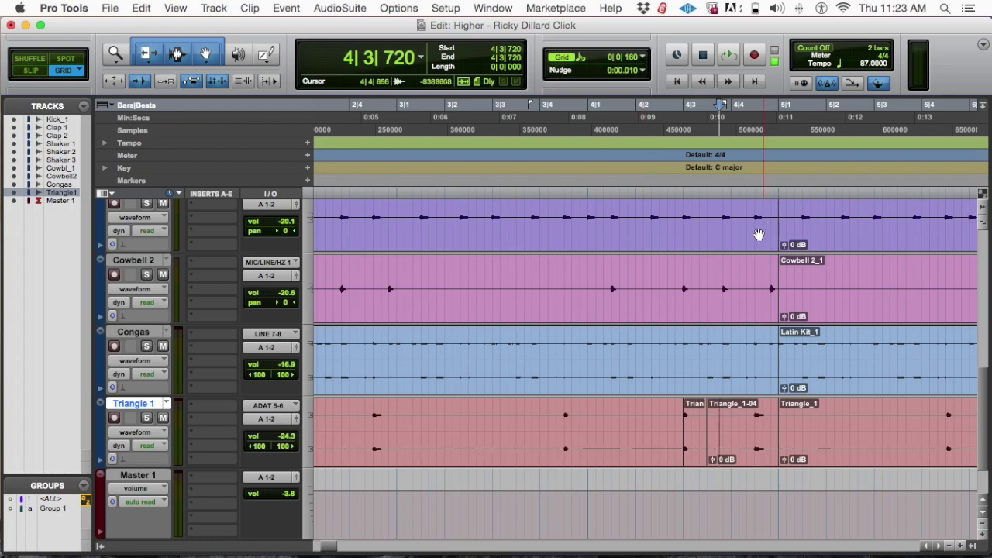
{"action": "key", "text": "super+bracketright"}
{"action": "key", "text": "super+bracketright"}
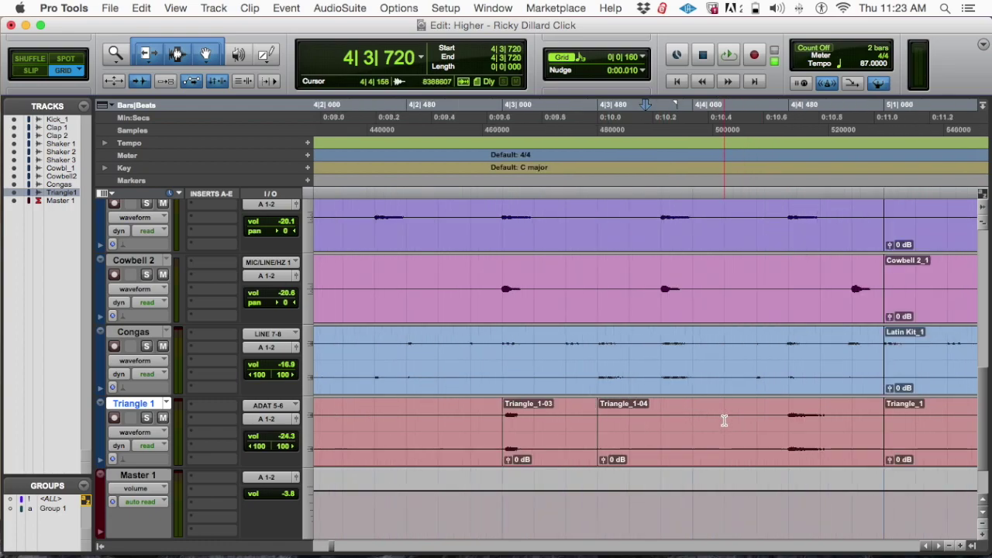
{"action": "key", "text": "super+bracketright"}
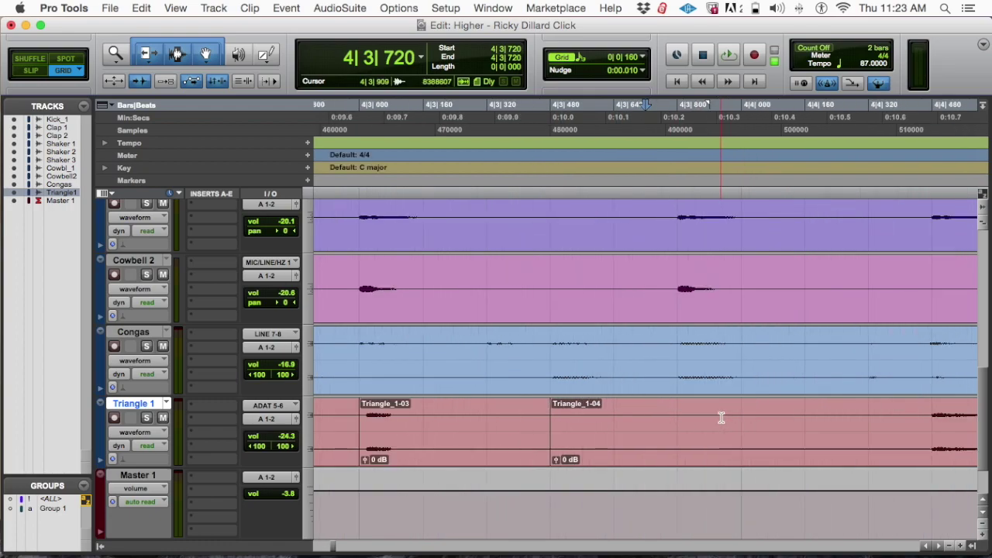
{"action": "left_click", "coordinate": [677, 419]}
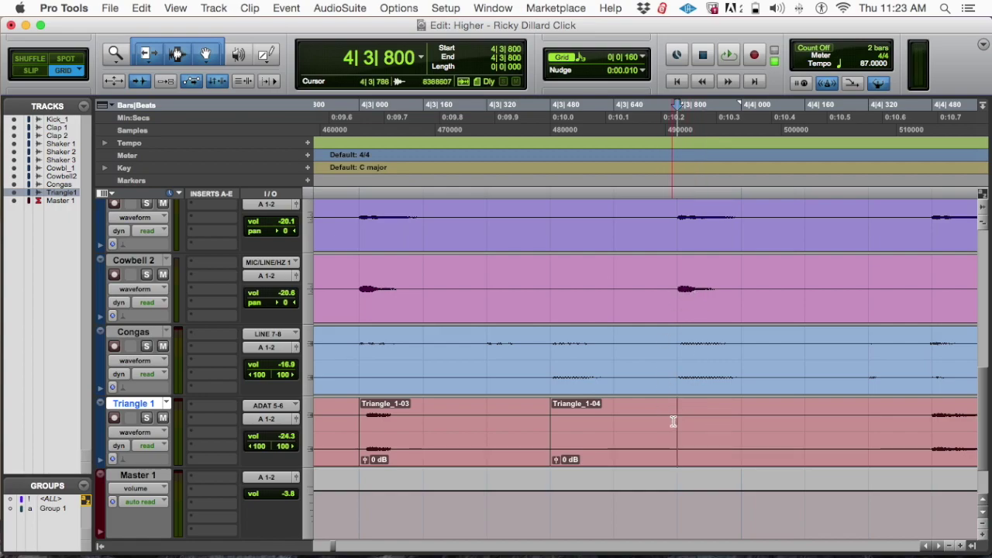
{"action": "key", "text": "super+v"}
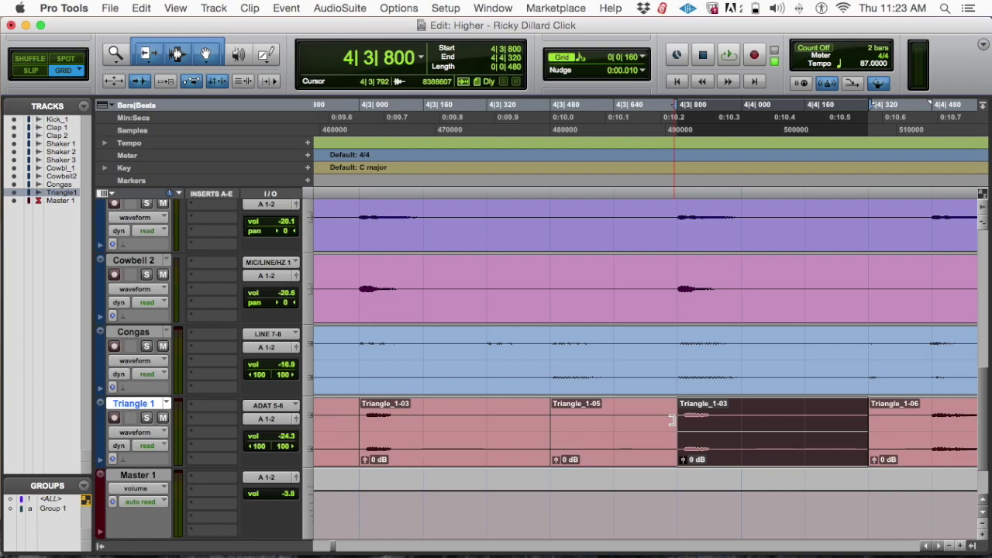
Play the edited triangle passage with the mix from 4|1|480 to the end of bar 4
{"action": "key", "text": "super+bracketleft"}
{"action": "key", "text": "super+bracketleft"}
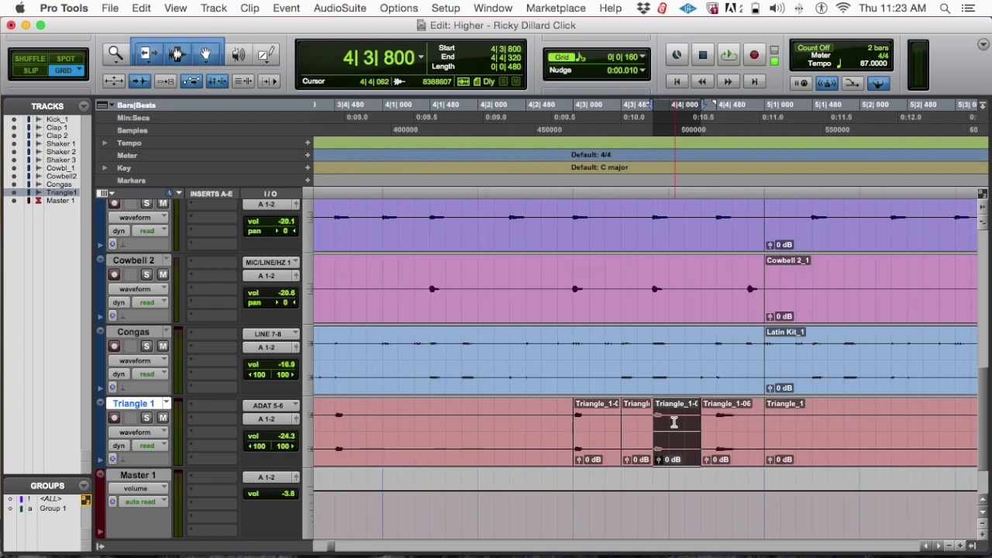
{"action": "left_click", "coordinate": [420, 406]}
{"action": "key", "text": "space"}
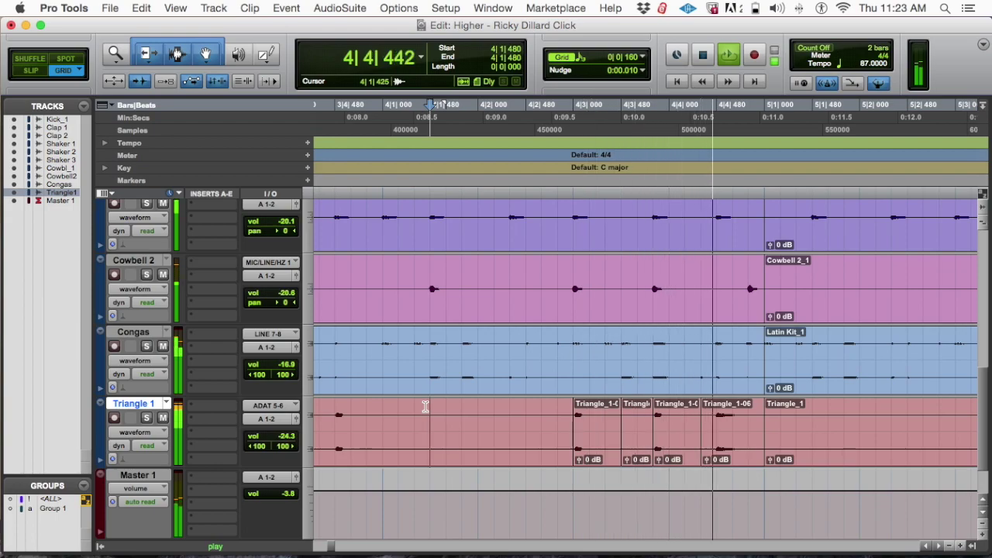
{"action": "key", "text": "space"}
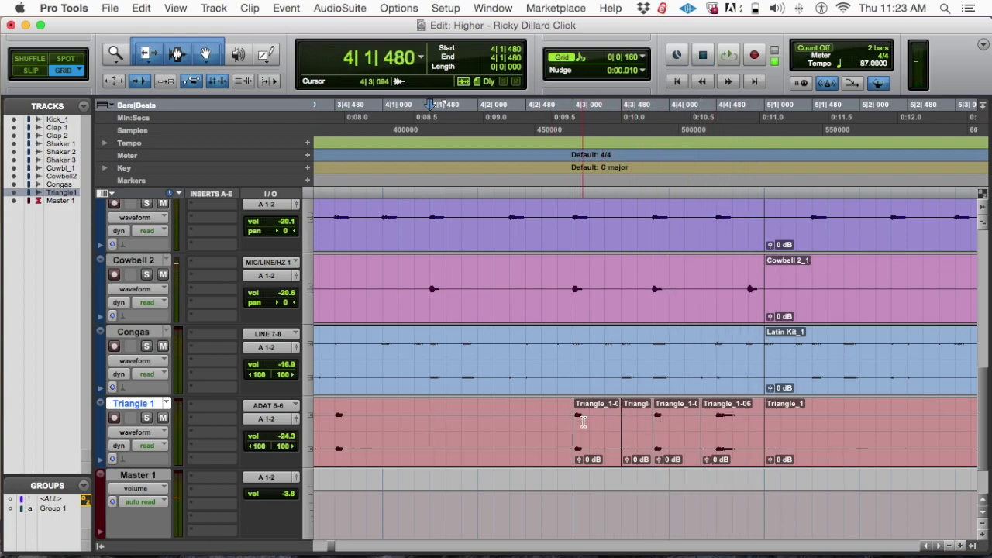
Play the four-bar pattern from the song start through the end of bar 4 to check the triangle edits
{"action": "scroll", "coordinate": [422, 416], "scroll_direction": "left", "scroll_amount": 5}
{"action": "key", "text": "super+bracketleft"}
{"action": "key", "text": "super+bracketleft"}
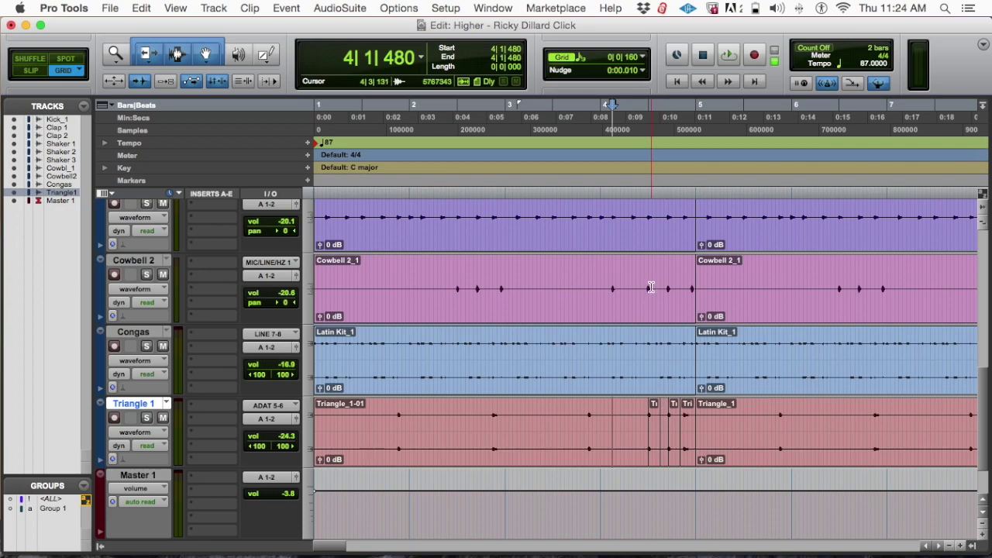
{"action": "left_click", "coordinate": [437, 422]}
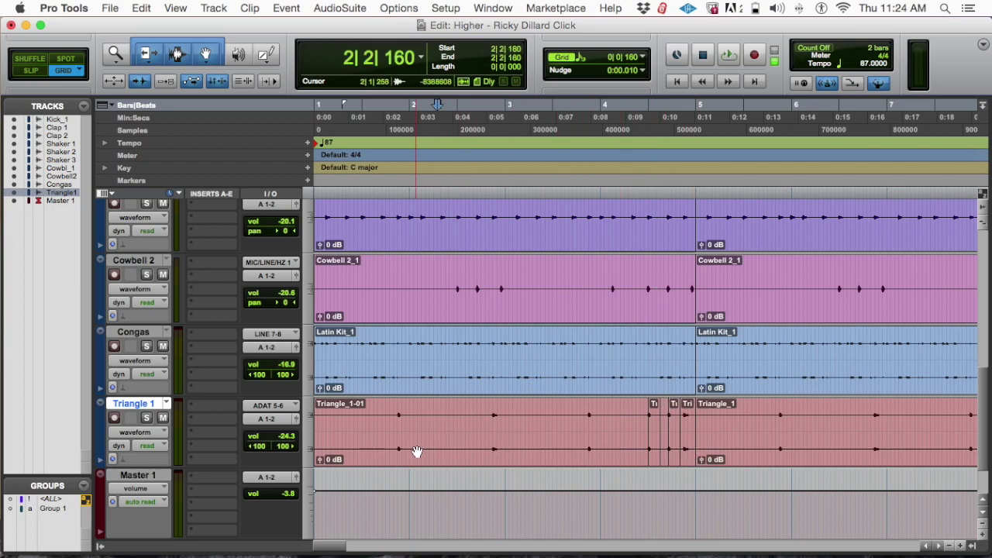
{"action": "left_click", "coordinate": [417, 452]}
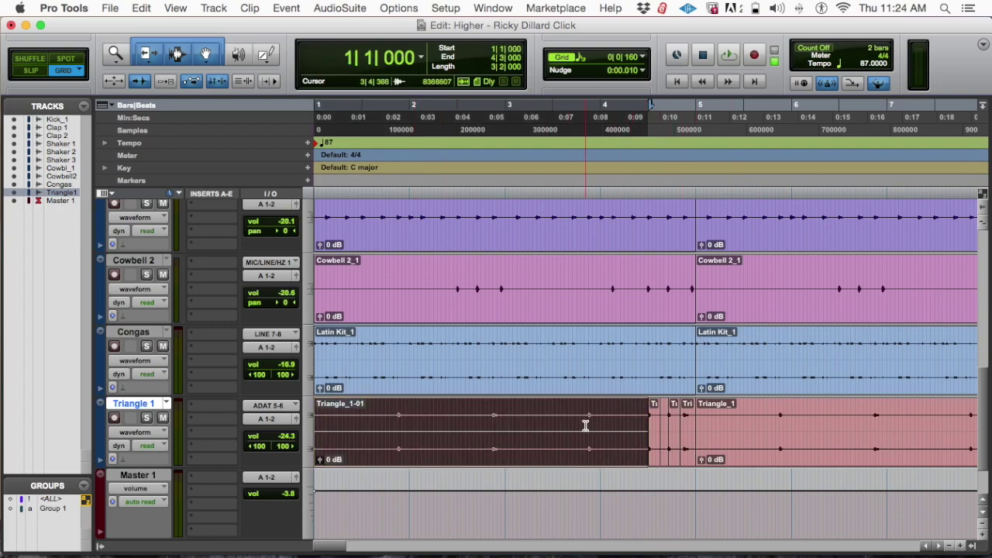
{"action": "key", "text": "Return"}
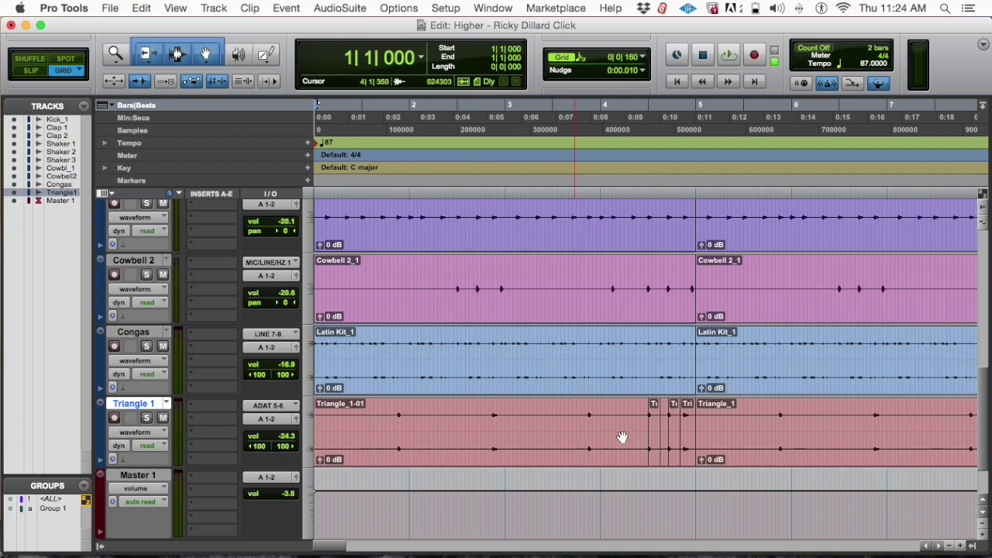
{"action": "key", "text": "space"}
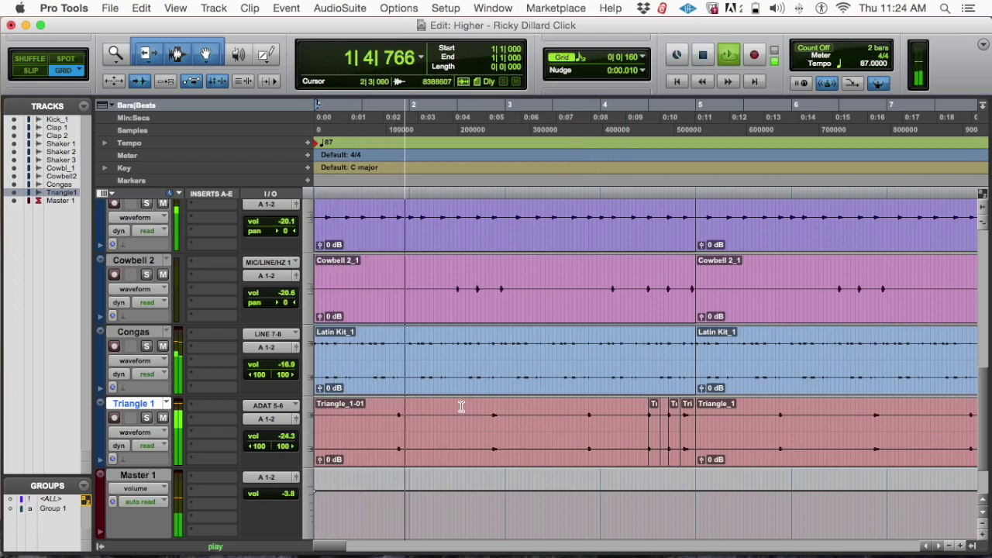
{"action": "scroll", "coordinate": [533, 354], "scroll_direction": "right", "scroll_amount": 3}
{"action": "scroll", "coordinate": [509, 372], "scroll_direction": "left", "scroll_amount": 3}
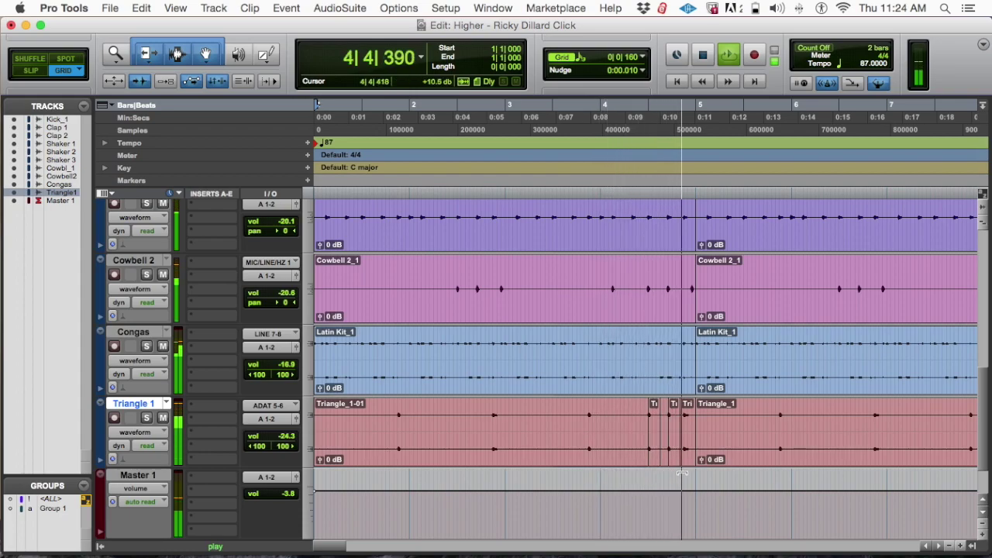
{"action": "key", "text": "space"}
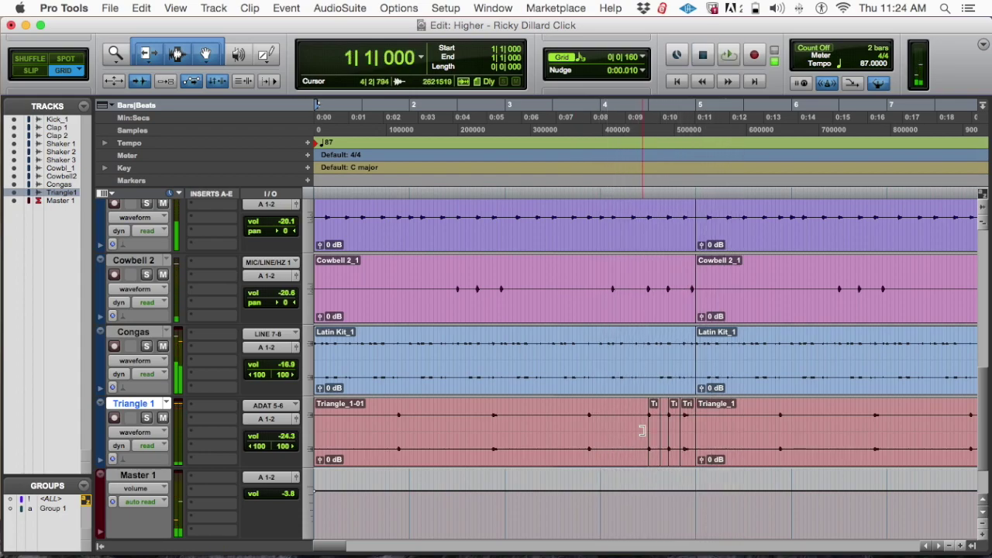
Consolidate all Triangle 1 clips from 1|1|000 to 5|1|000 into one four-bar clip
{"action": "left_click", "coordinate": [505, 438]}
{"action": "left_click", "coordinate": [688, 456], "text": "shift"}
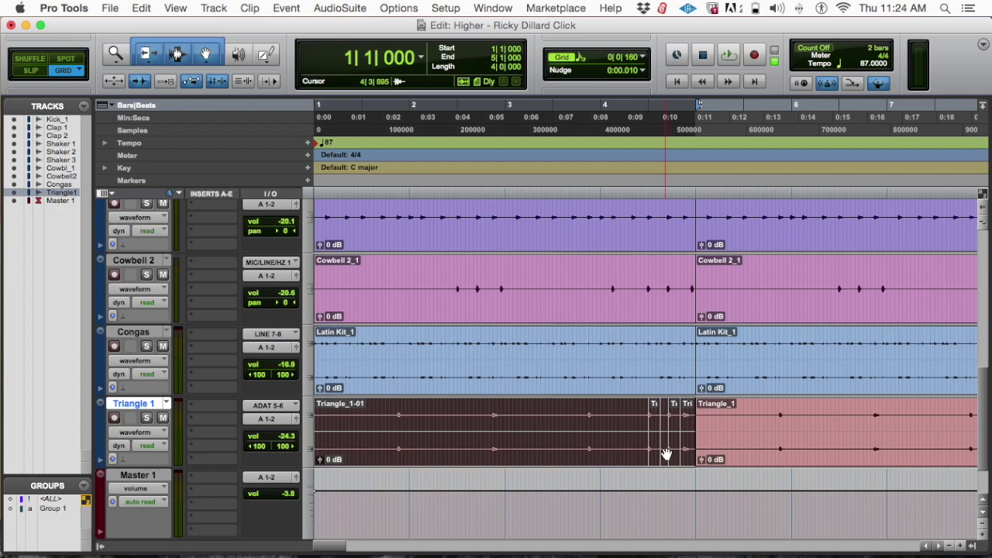
{"action": "key", "text": "alt+shift+3"}
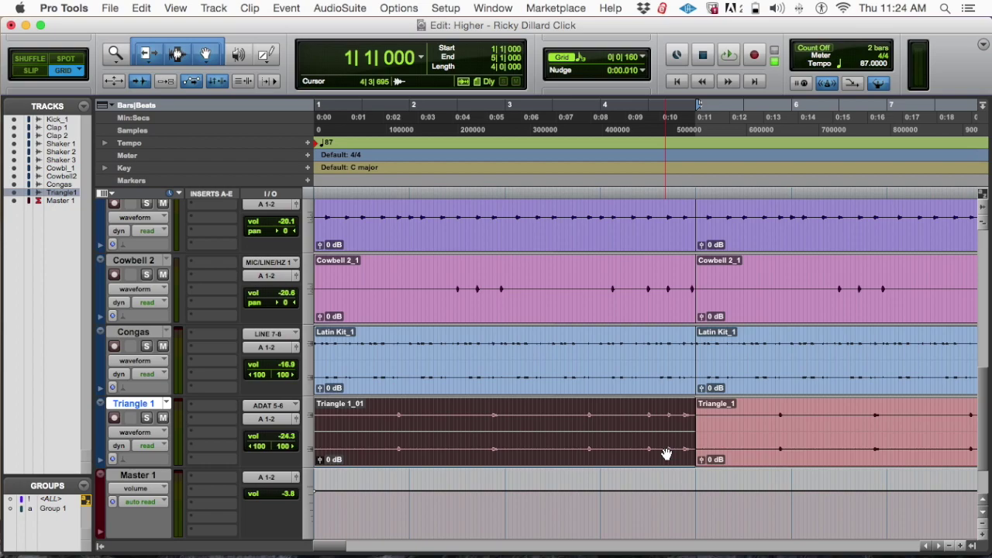
Repeat the consolidated four-bar Triangle 1 clip 30 times through the rest of the song
{"action": "key", "text": "r"}
{"action": "key", "text": "r"}
{"action": "key", "text": "r"}
{"action": "key", "text": "r"}
{"action": "key", "text": "r"}
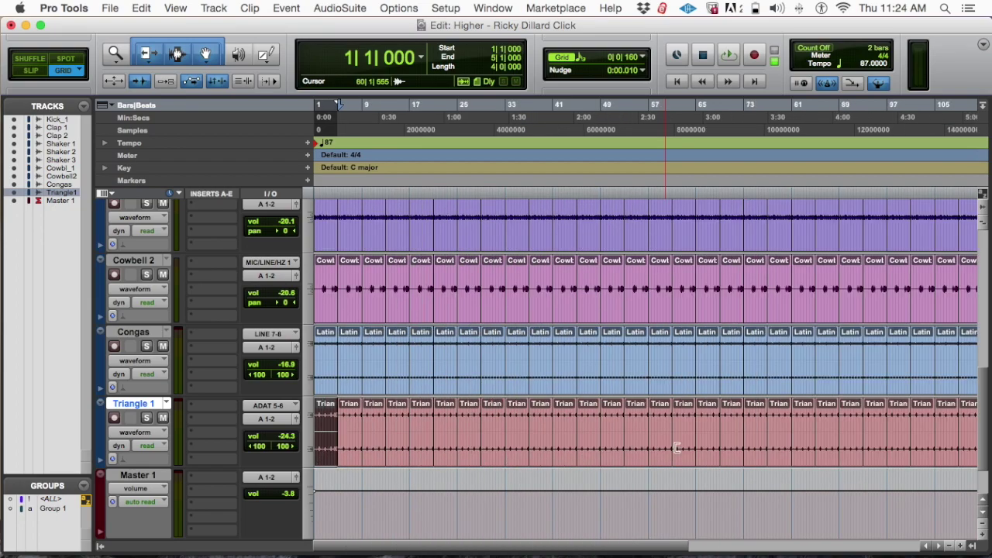
{"action": "key", "text": "t"}
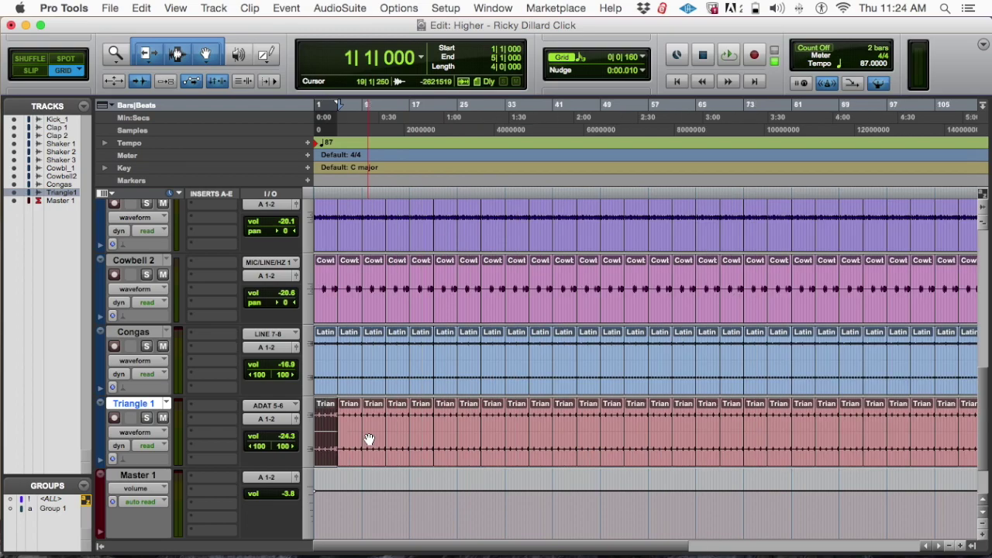
{"action": "left_click", "coordinate": [326, 449]}
{"action": "key", "text": "super+z"}
{"action": "key", "text": "alt+r"}
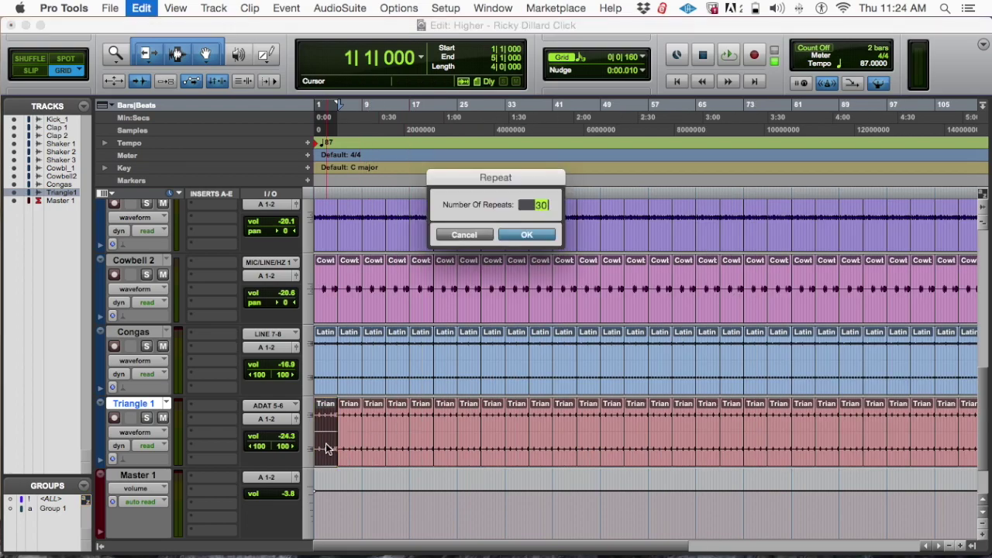
{"action": "key", "text": "Return"}
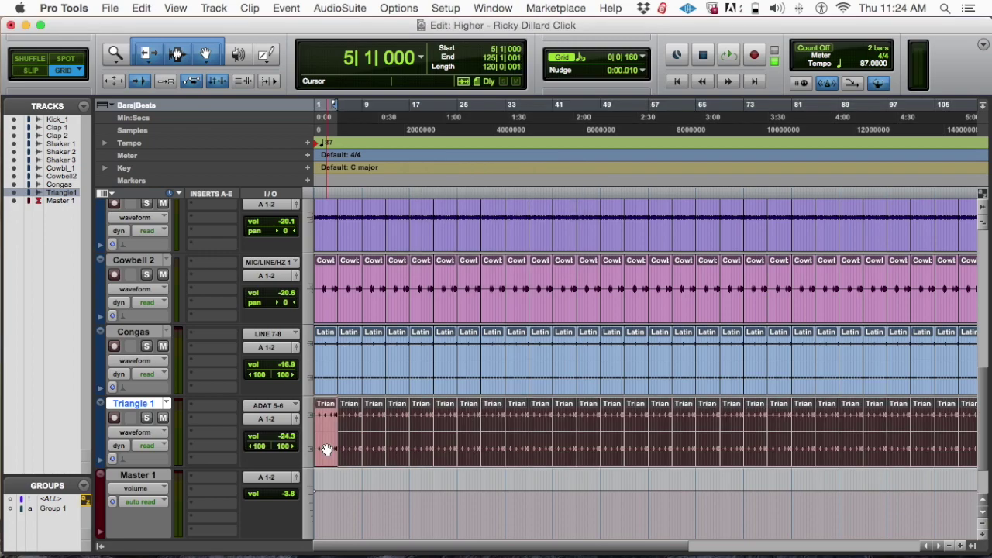
Inspect the repeated Triangle 1 clips around bar 5, and select the track from the song start to 3|1|000
{"action": "key", "text": "super+bracketright"}
{"action": "key", "text": "super+bracketright"}
{"action": "key", "text": "super+bracketright"}
{"action": "key", "text": "super+bracketright"}
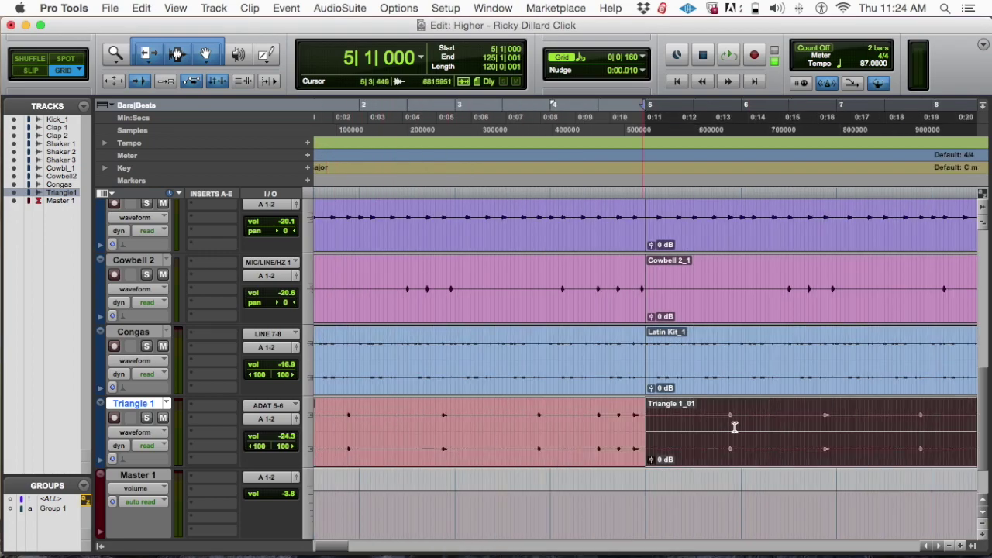
{"action": "left_click", "coordinate": [452, 418]}
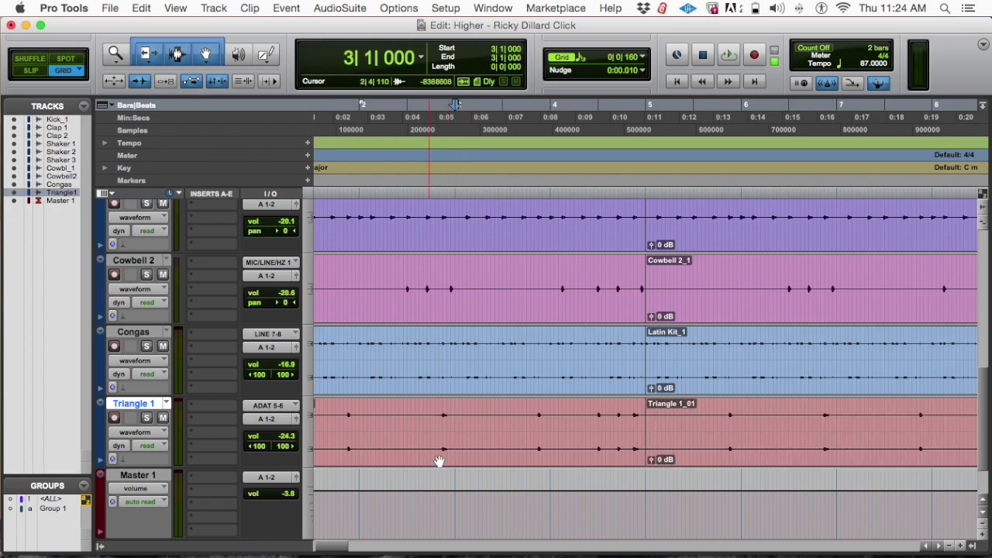
{"action": "key", "text": "shift+Return"}
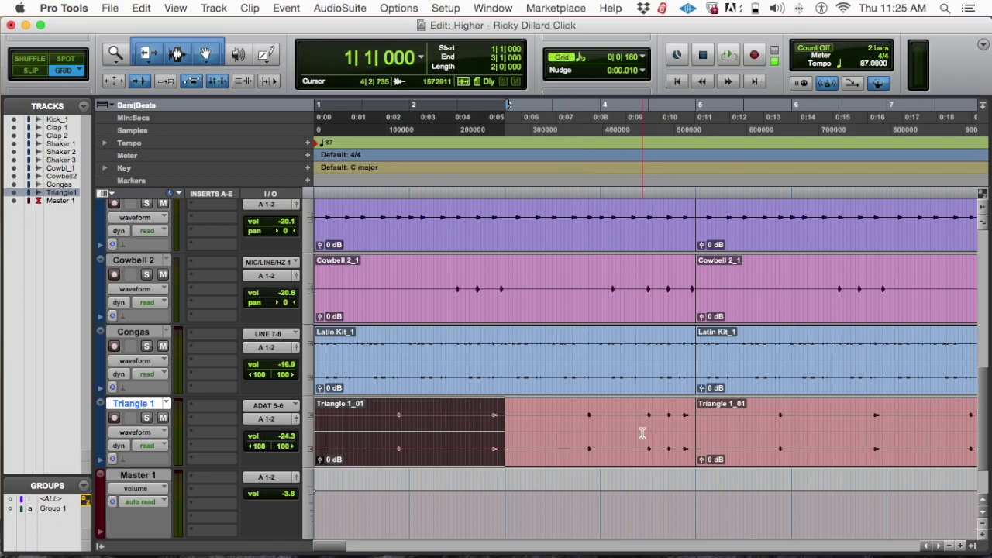
Play the full mix from the song start and bring up the mixer
{"action": "key", "text": "super+bracketleft"}
{"action": "key", "text": "super+bracketleft"}
{"action": "key", "text": "super+bracketleft"}
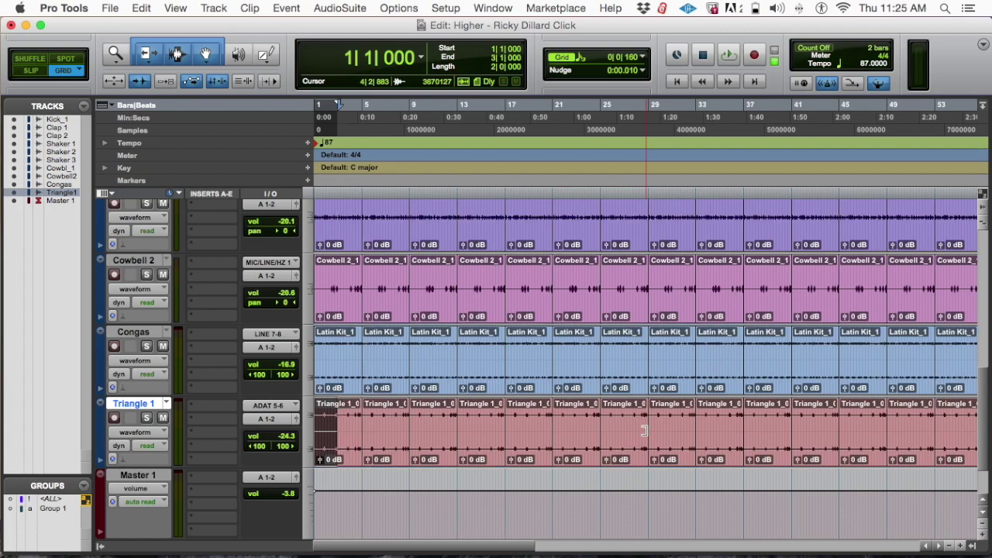
{"action": "key", "text": "Return"}
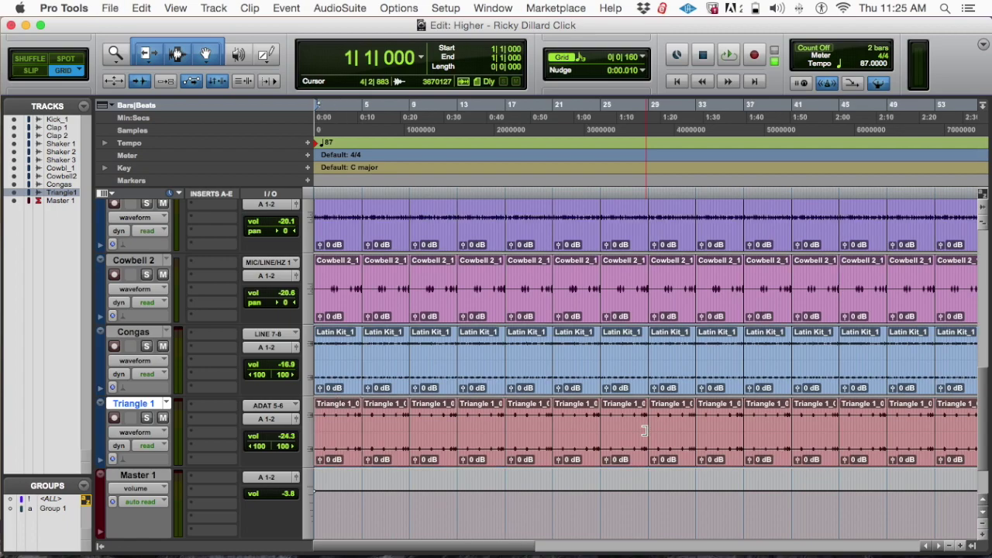
{"action": "key", "text": "space"}
{"action": "key", "text": "super+equal"}
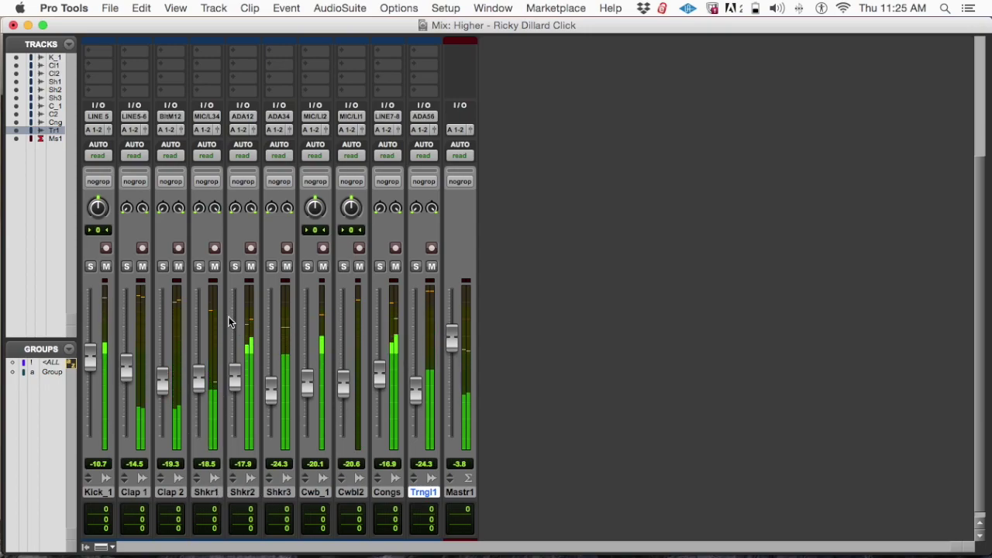
Audition Shaker 1 and Shaker 2 in solo, each alone and both together, ending with only Shaker 2 soloed
{"action": "left_click", "coordinate": [198, 266]}
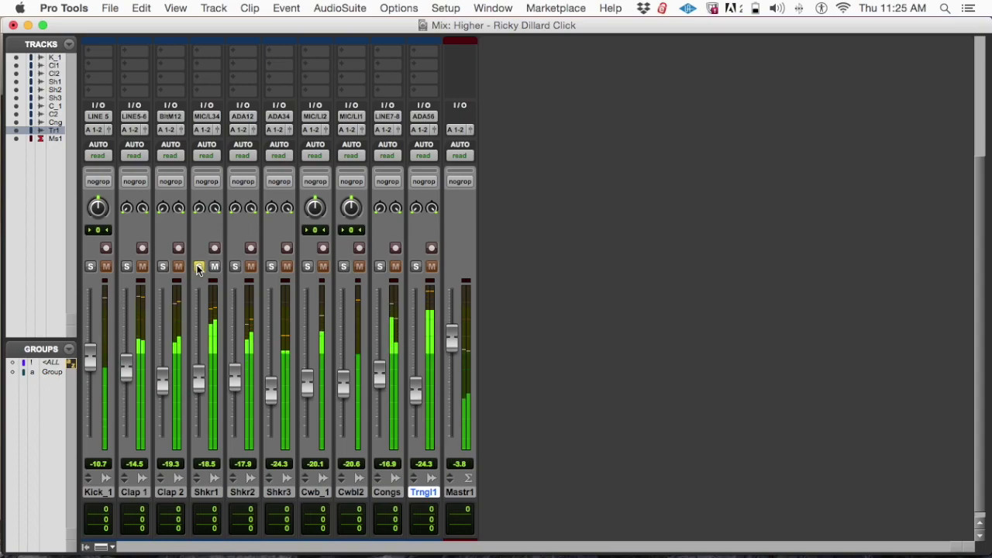
{"action": "left_click", "coordinate": [199, 266]}
{"action": "left_click", "coordinate": [234, 266]}
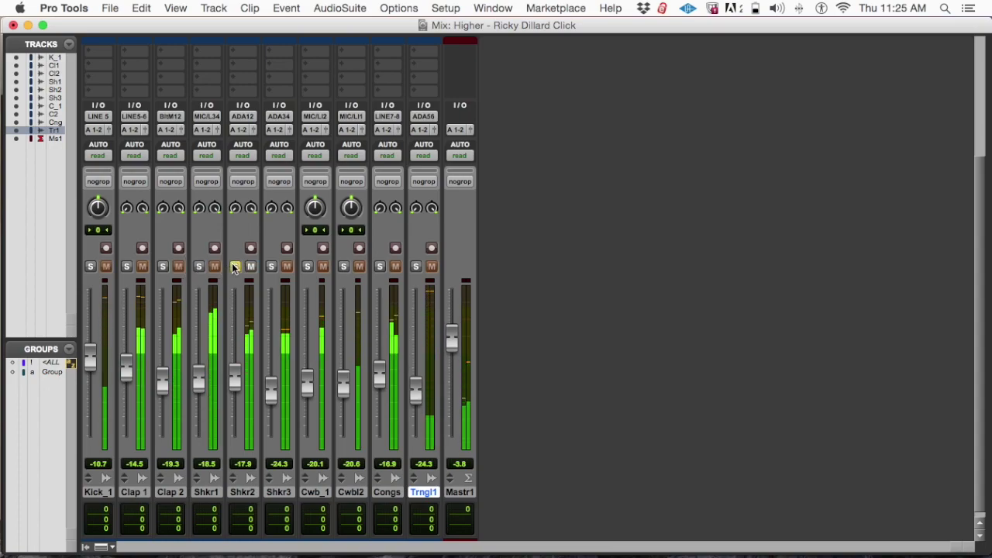
{"action": "left_click", "coordinate": [200, 266]}
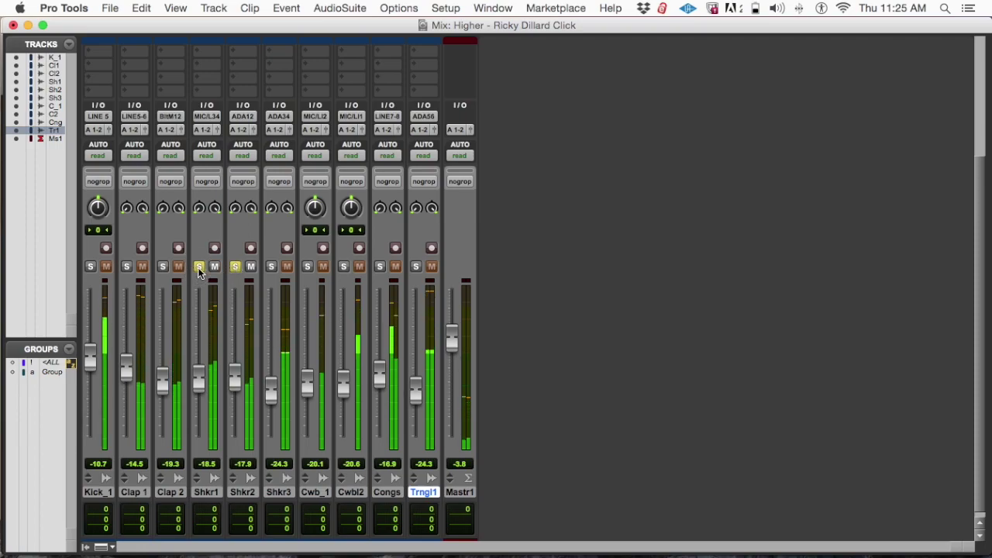
{"action": "left_click", "coordinate": [202, 268]}
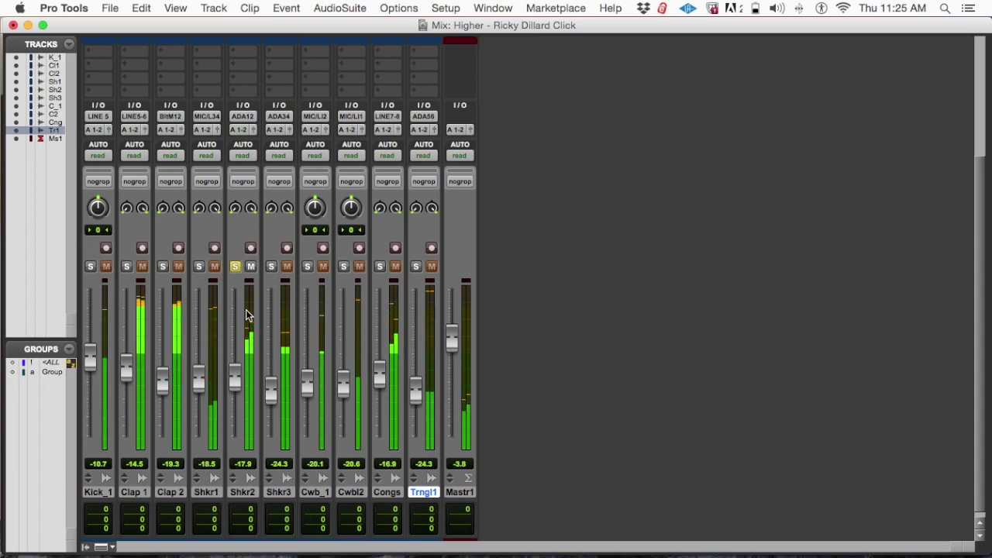
Audition Shaker 1 and Shaker 3 in solo, alone and in combination, with Shaker 2 out of the solo
{"action": "left_click", "coordinate": [236, 267]}
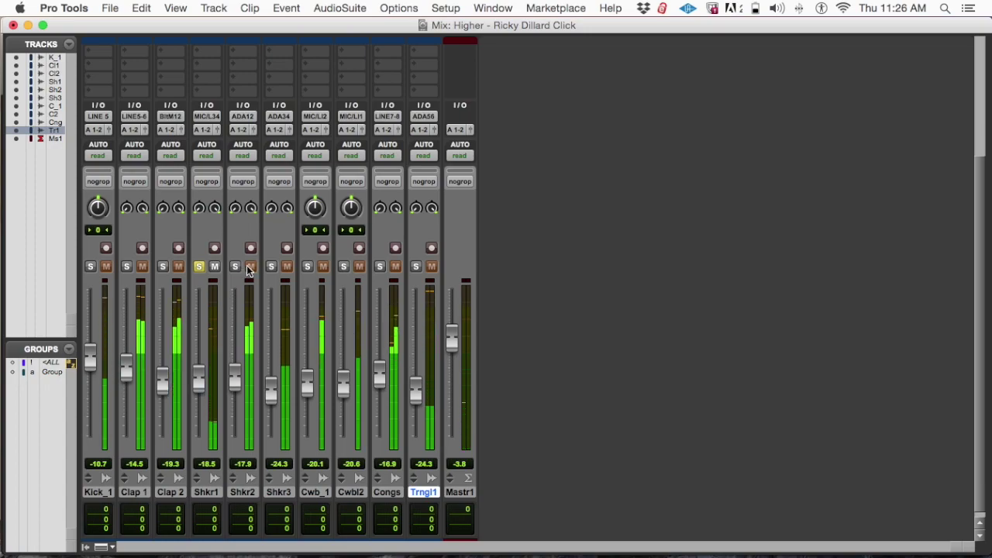
{"action": "left_click", "coordinate": [271, 266]}
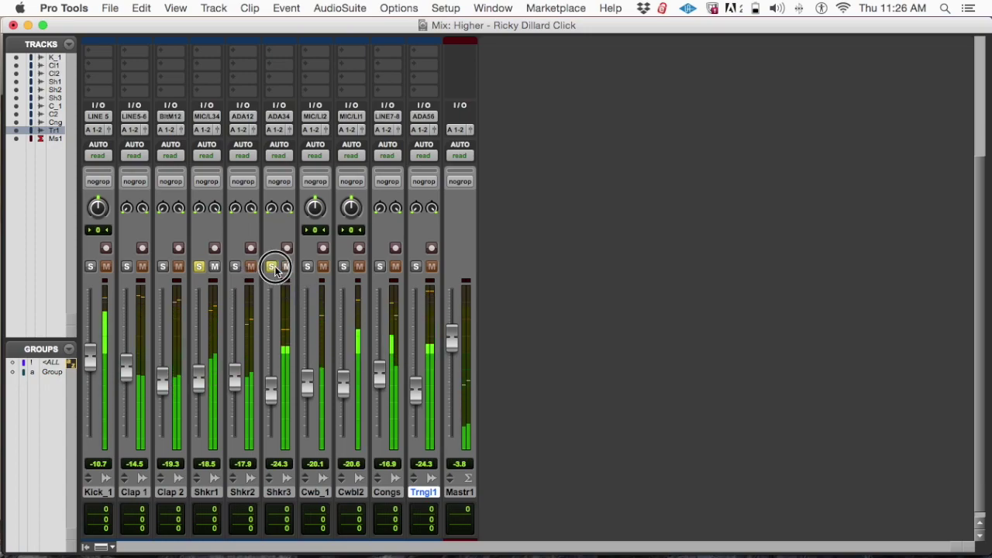
{"action": "left_click", "coordinate": [199, 267]}
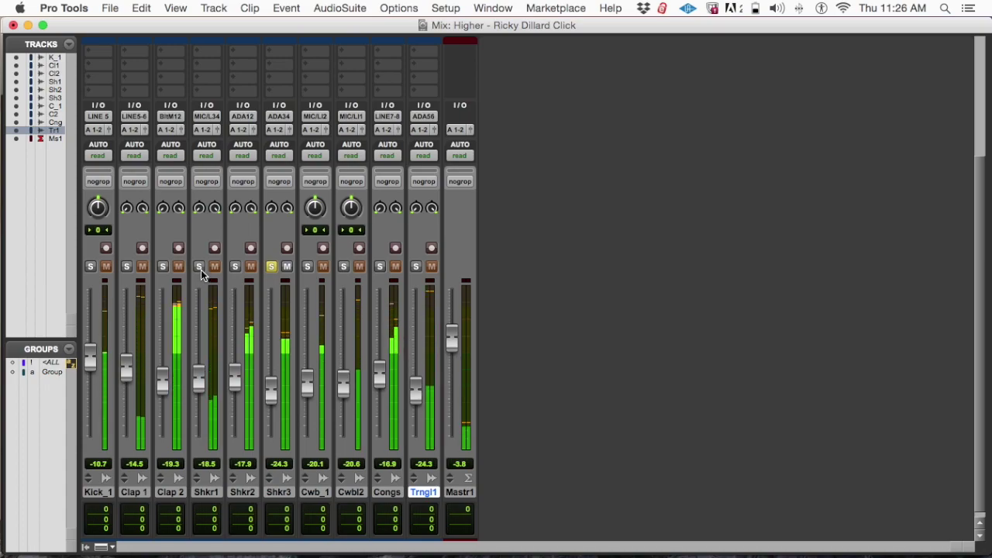
{"action": "left_click", "coordinate": [200, 267]}
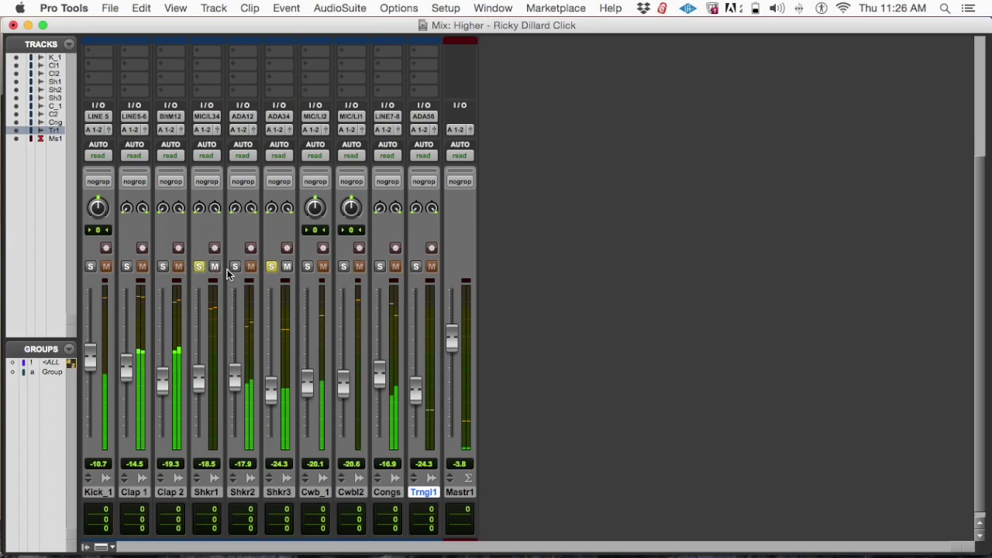
Solo only Kick_1 and Shaker 2, and return to the edit window
{"action": "left_click", "coordinate": [235, 268]}
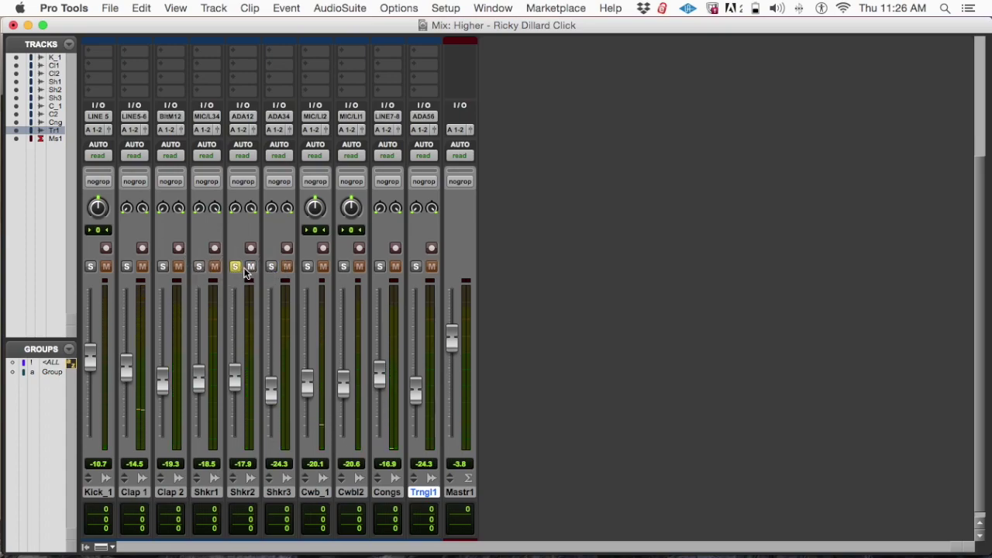
{"action": "left_click", "coordinate": [91, 267]}
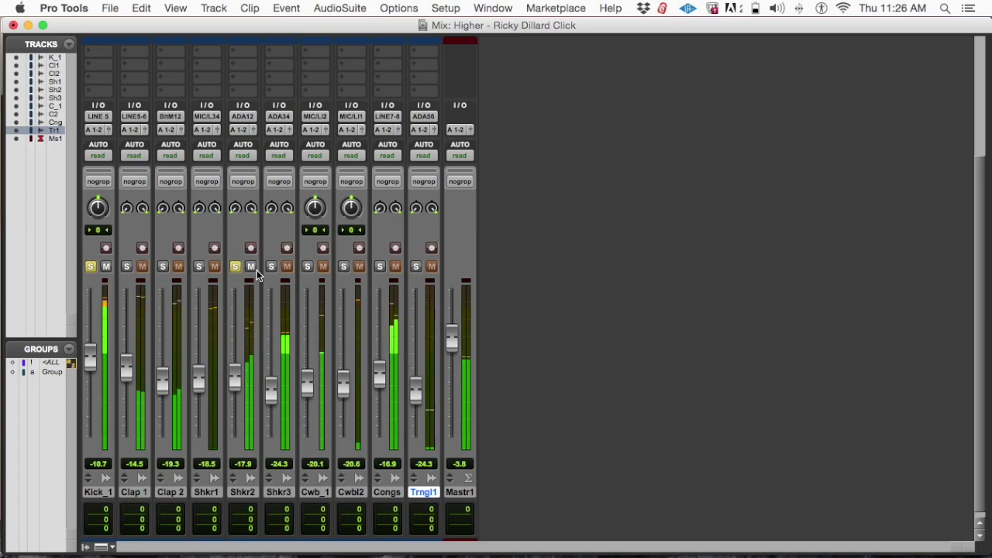
{"action": "key", "text": "super+equal"}
{"action": "scroll", "coordinate": [405, 343], "scroll_direction": "up", "scroll_amount": 10}
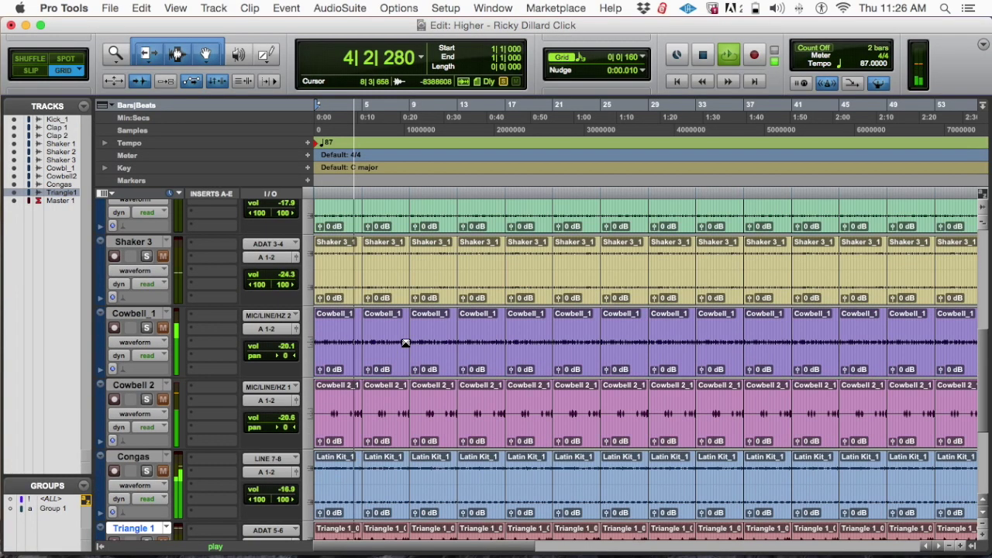
Stop playback at the shaker tracks and place the edit cursor at 10|1|800 on Shaker 2
{"action": "key", "text": "super+bracketright"}
{"action": "key", "text": "super+bracketright"}
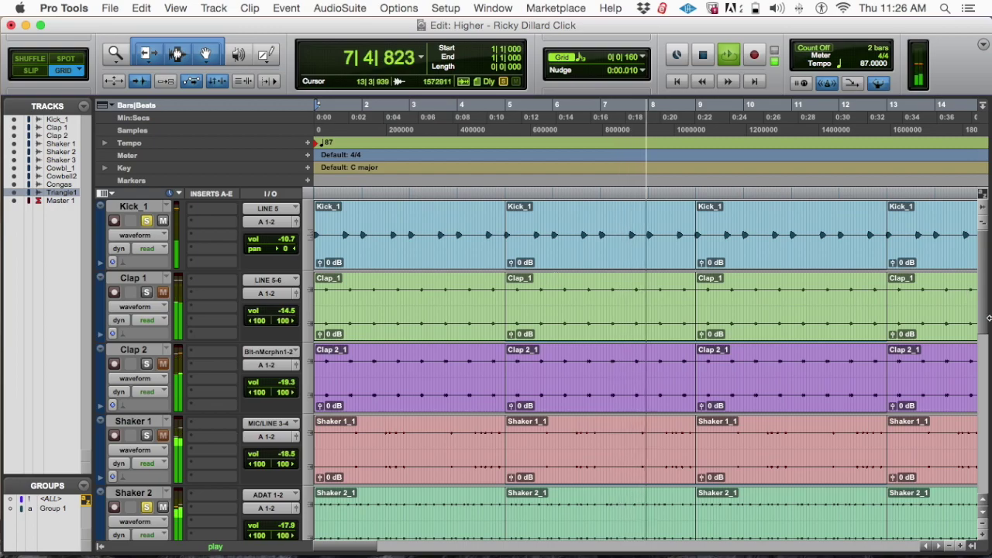
{"action": "mouse_move", "coordinate": [983, 352]}
{"action": "left_mouse_down"}
{"action": "mouse_move", "coordinate": [985, 431]}
{"action": "mouse_move", "coordinate": [982, 344]}
{"action": "left_mouse_up"}
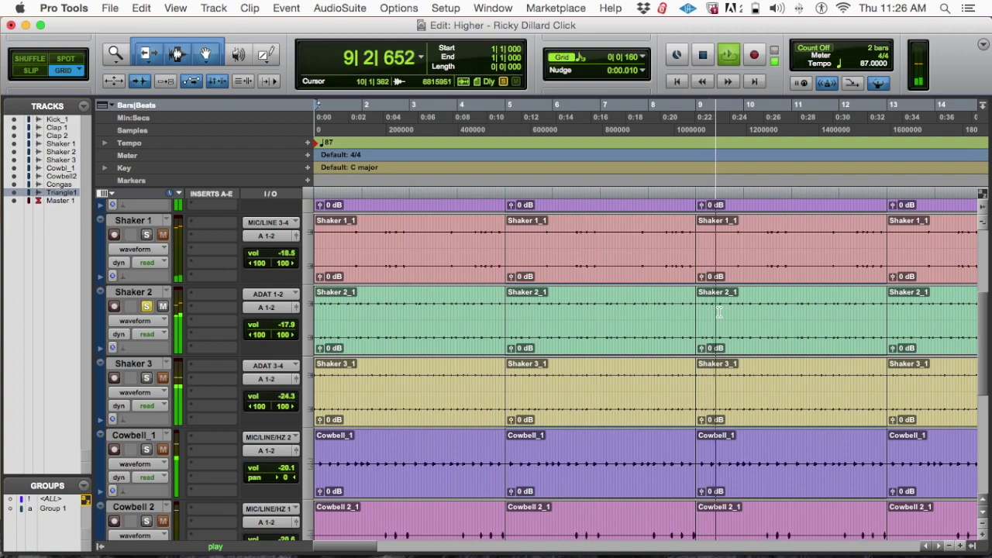
{"action": "key", "text": "super+bracketright"}
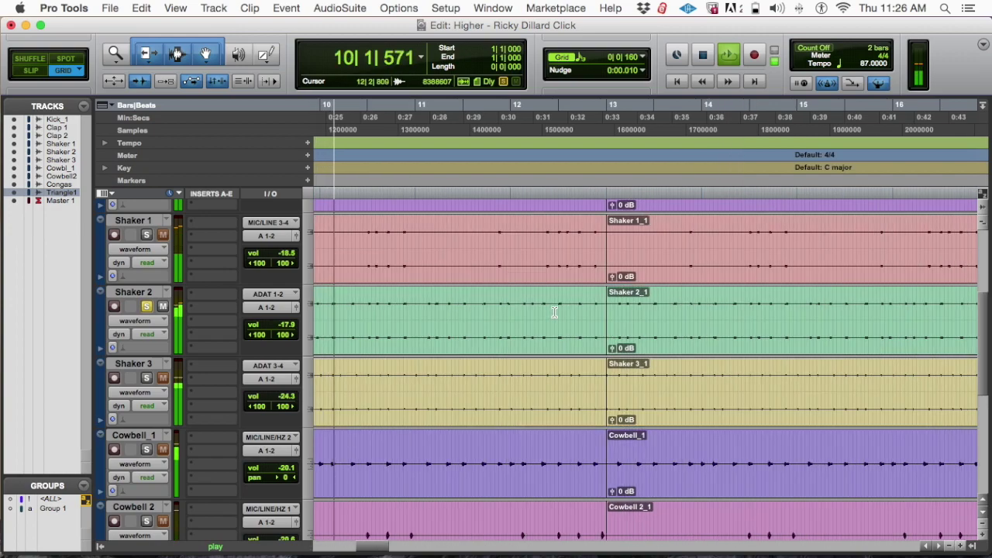
{"action": "left_click", "coordinate": [555, 312]}
{"action": "left_click", "coordinate": [481, 312]}
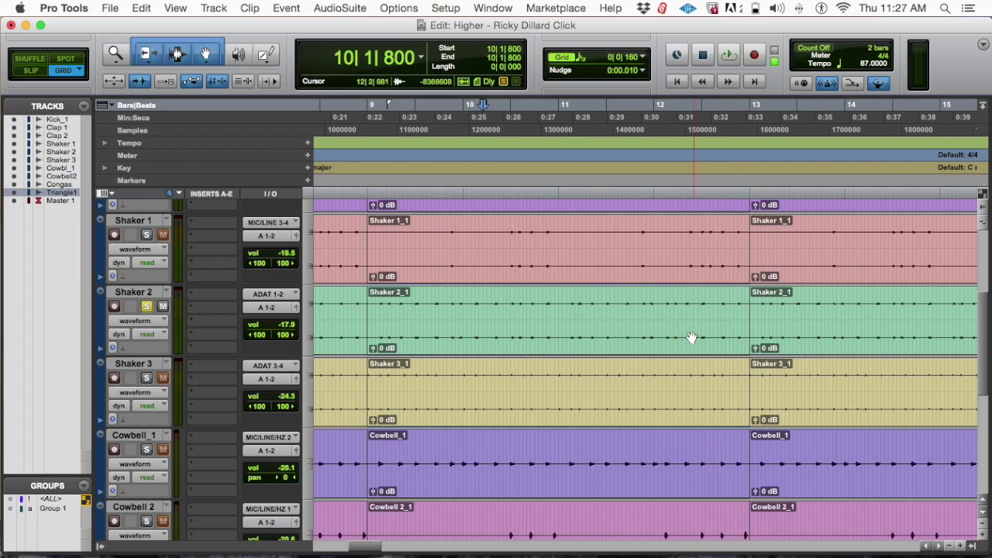
Compare the hit patterns of the Shaker 1, Shaker 2 and Shaker 3 clips at bar 9, ending with the Shaker 2 clip selected
{"action": "left_click", "coordinate": [473, 258]}
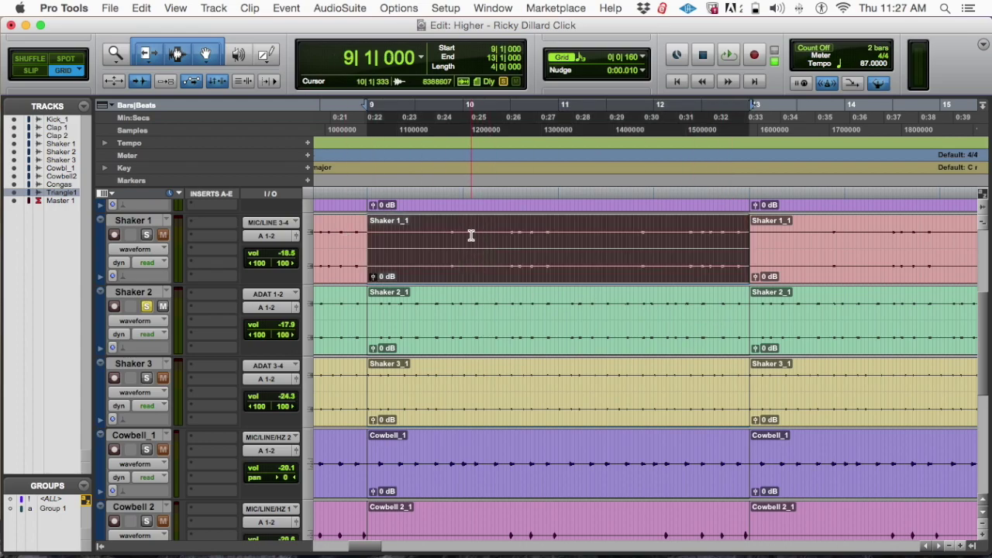
{"action": "left_click", "coordinate": [469, 336]}
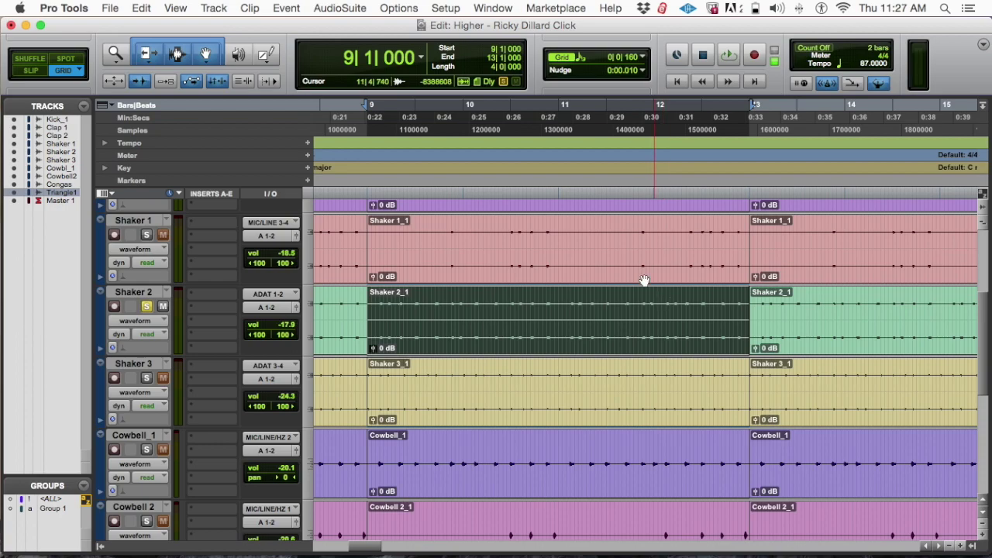
{"action": "left_click", "coordinate": [443, 242]}
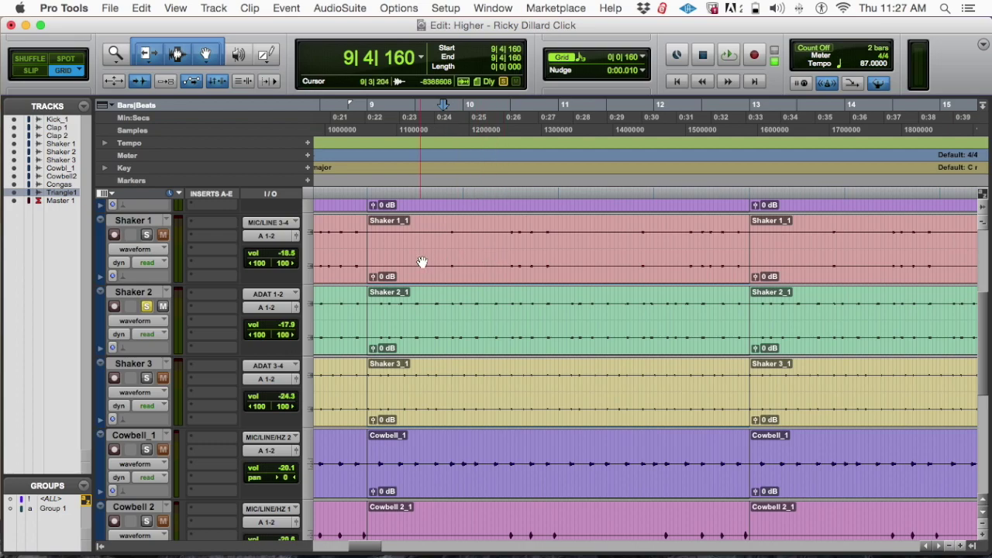
{"action": "double_click", "coordinate": [483, 405]}
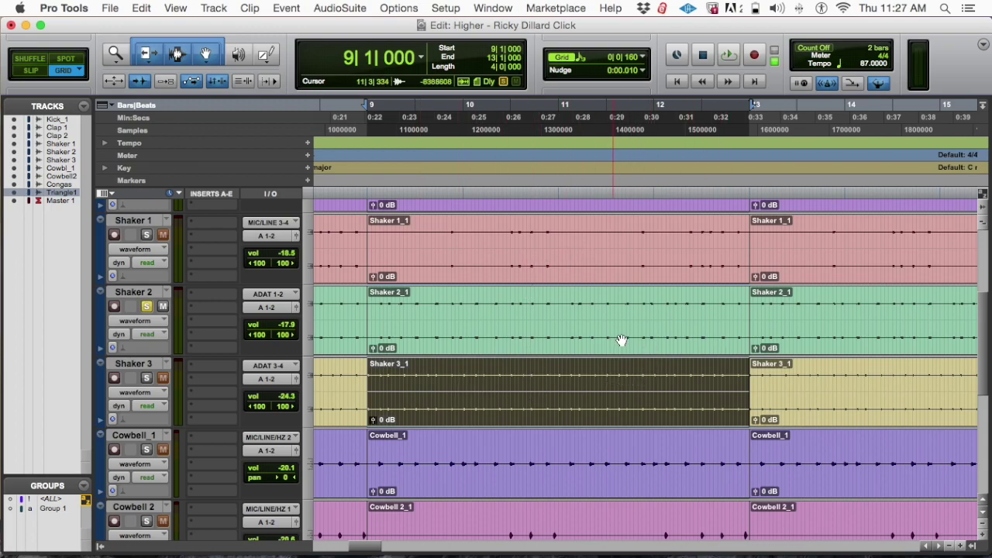
{"action": "left_click", "coordinate": [566, 331]}
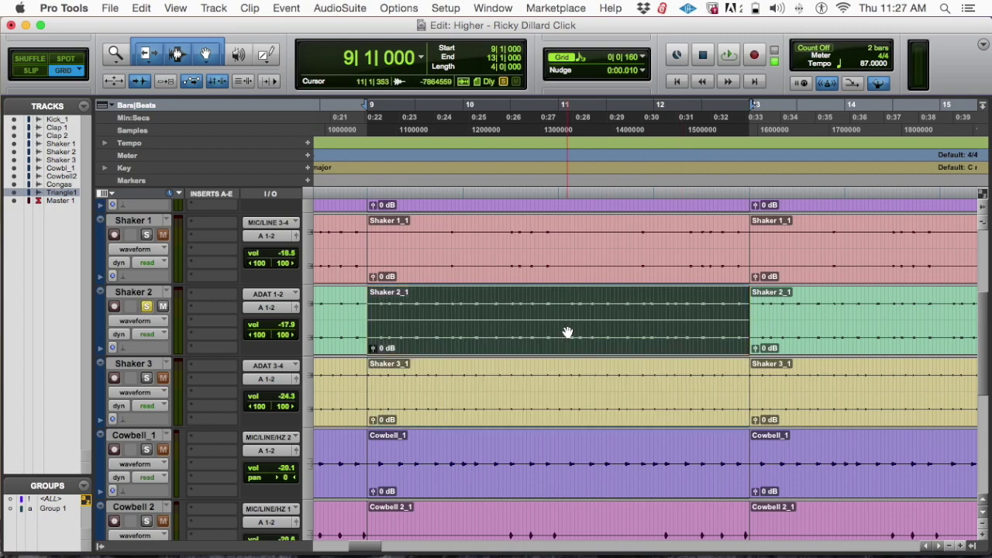
Play from bar 9 in the mixer with Shaker 1 also soloed, and pull its right-channel pan inward from hard right
{"action": "key", "text": "super+equal"}
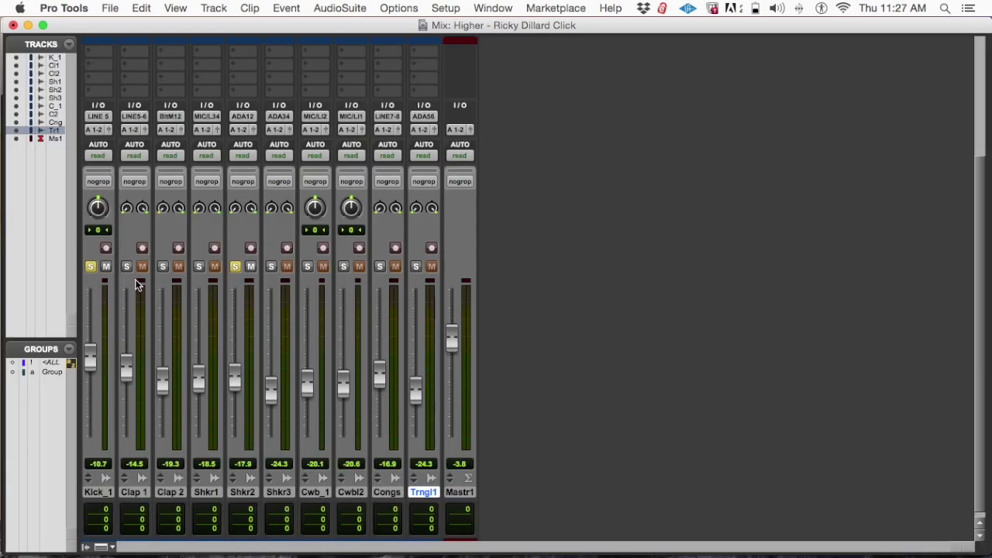
{"action": "key", "text": "space"}
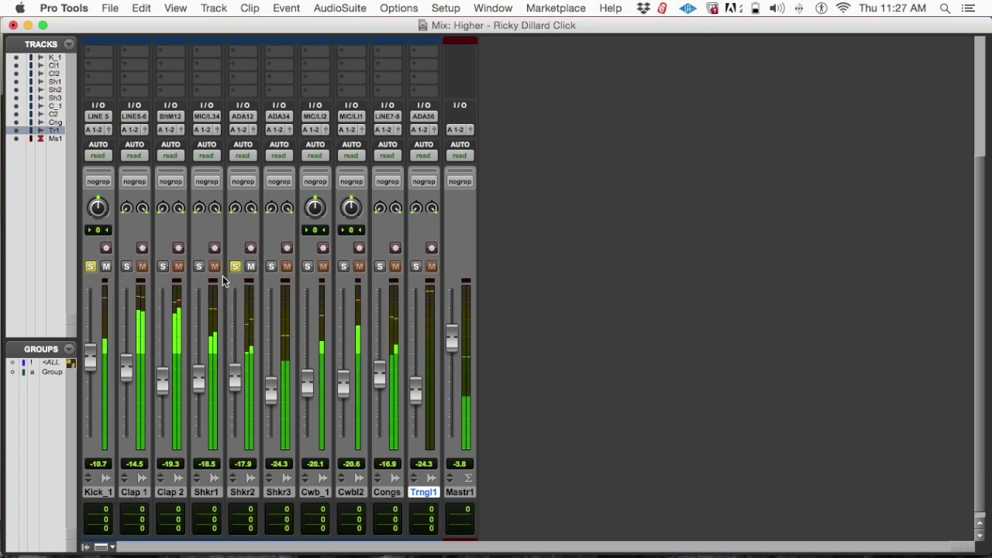
{"action": "left_click", "coordinate": [199, 266]}
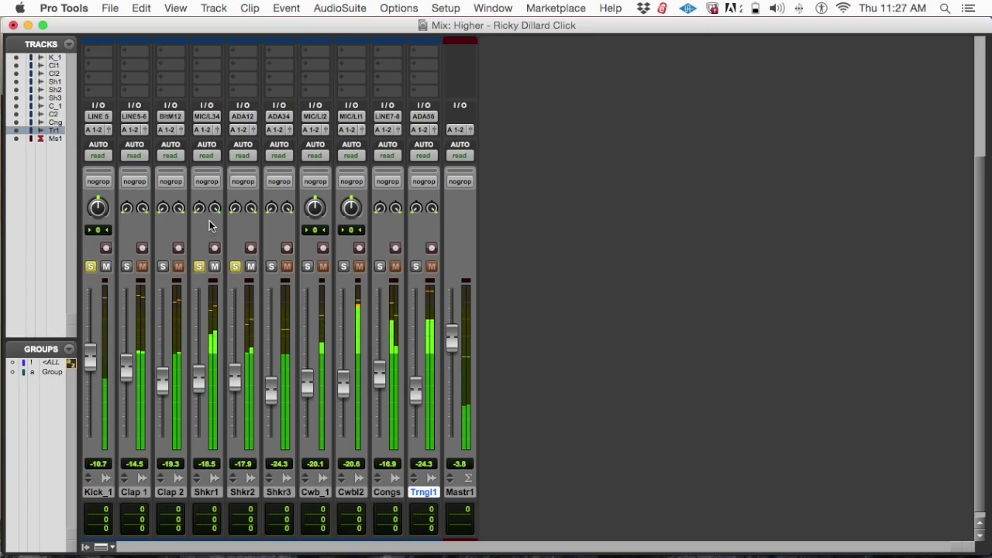
{"action": "left_click_drag", "start_coordinate": [214, 219], "coordinate": [207, 248]}
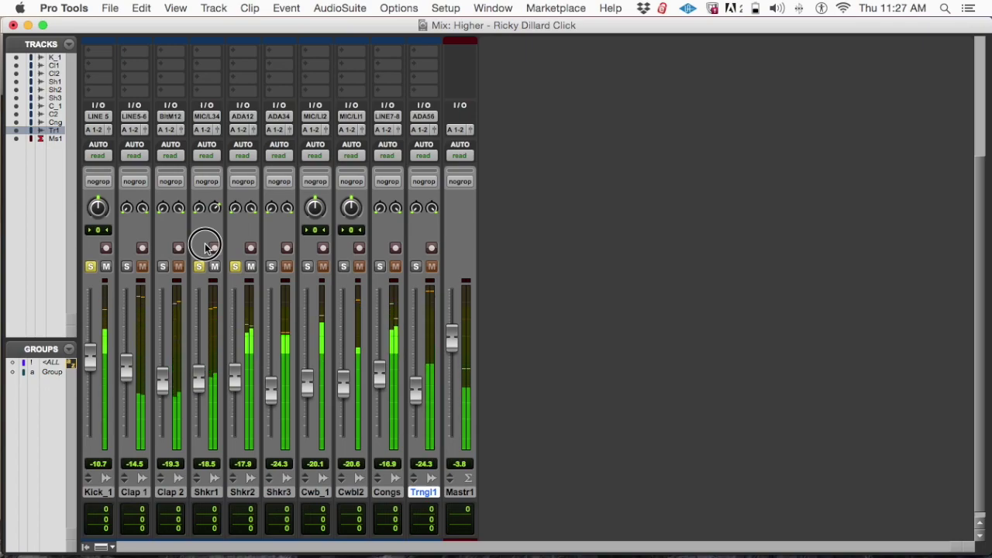
{"action": "left_click_drag", "start_coordinate": [207, 247], "coordinate": [207, 243]}
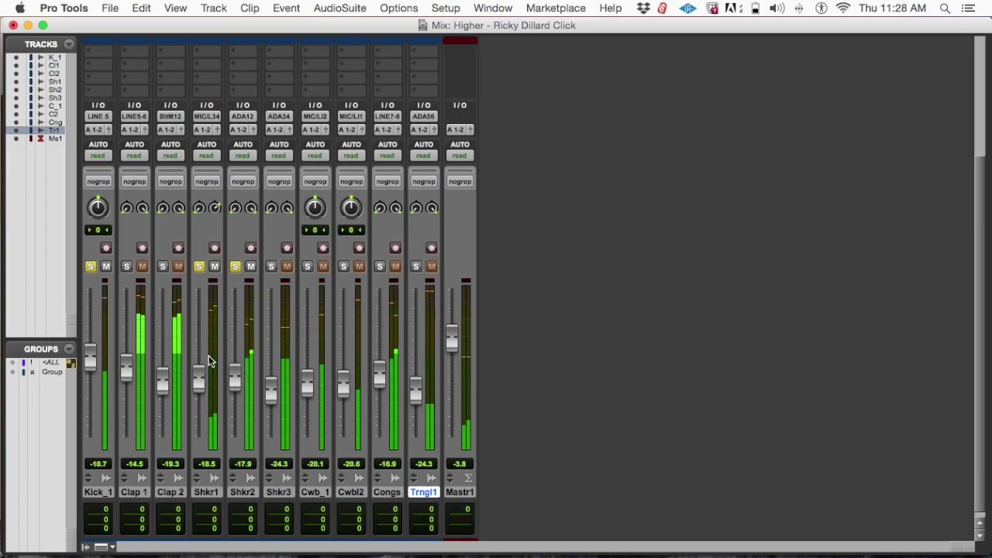
Solo Shkr3 as well, pull its left-channel pan inward from hard left, and lower the Shkr1 fader to -24.7 dB
{"action": "left_click", "coordinate": [201, 378]}
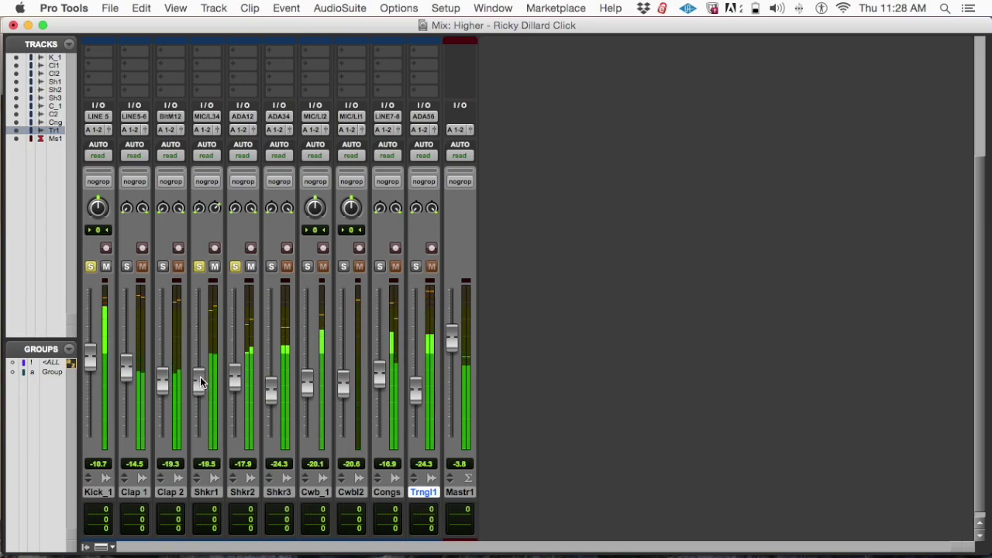
{"action": "left_click_drag", "start_coordinate": [201, 381], "coordinate": [199, 385]}
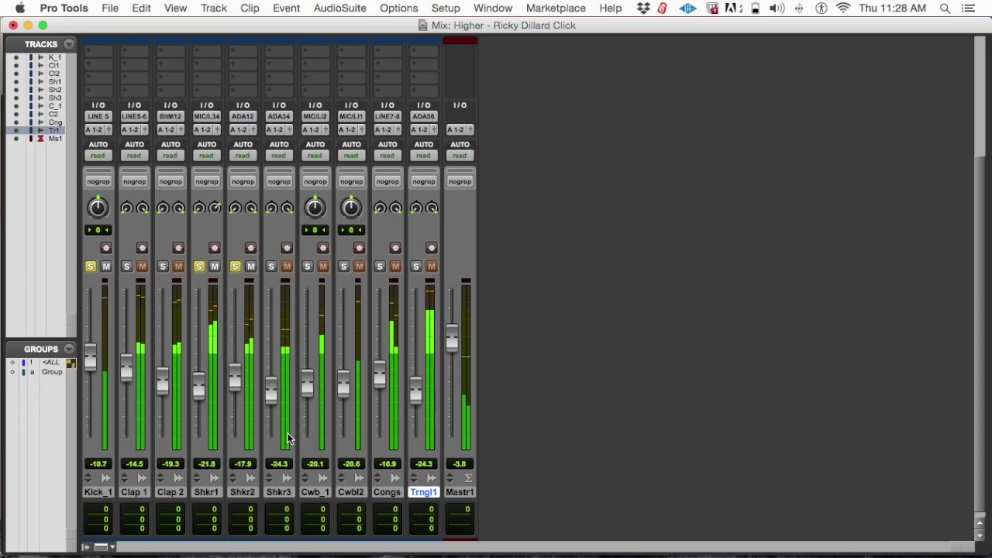
{"action": "left_click", "coordinate": [273, 267]}
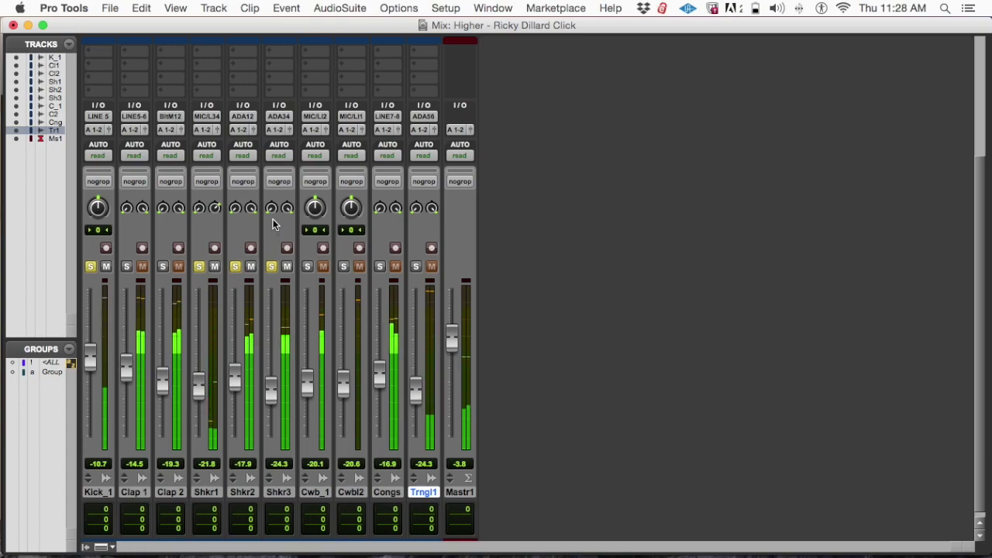
{"action": "left_click_drag", "start_coordinate": [271, 211], "coordinate": [262, 173]}
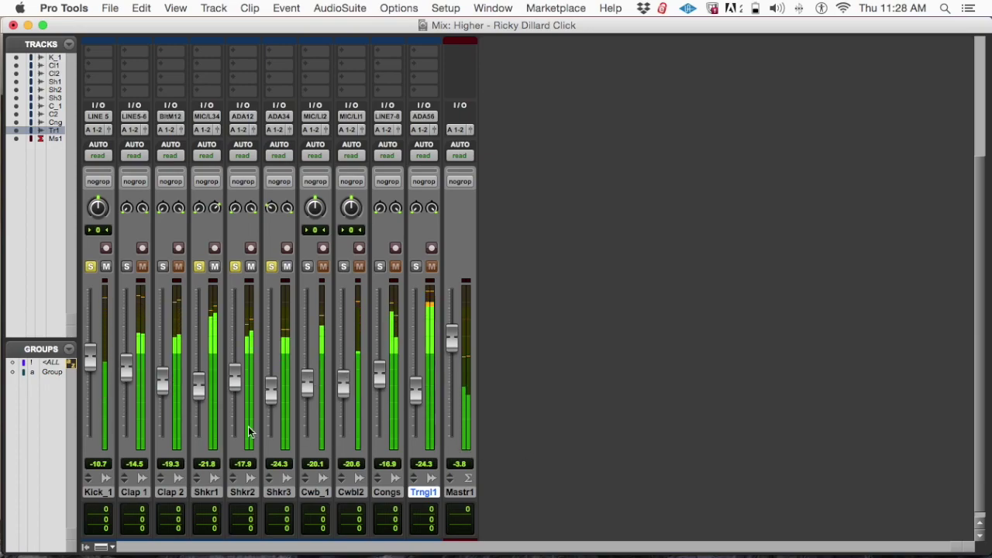
{"action": "left_click_drag", "start_coordinate": [199, 400], "coordinate": [199, 403]}
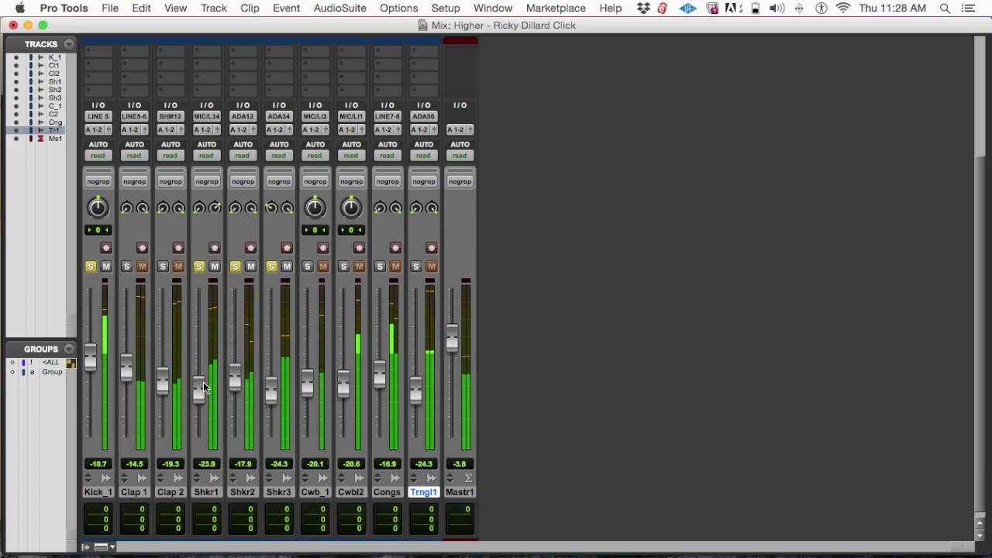
{"action": "left_click_drag", "start_coordinate": [202, 388], "coordinate": [200, 390]}
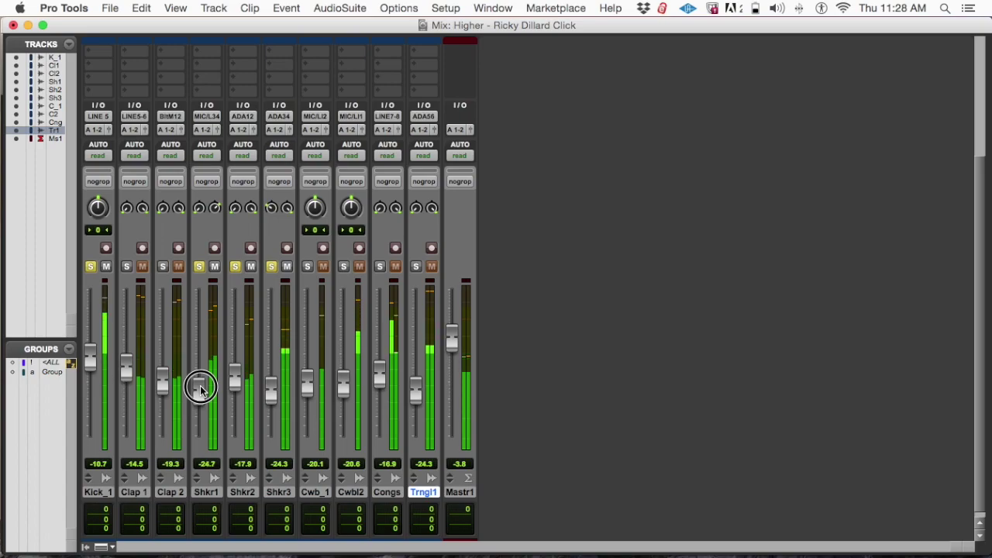
Audition the shakers without Kick_1, toggling the Shkr2 solo off and on to compare the panned pair, and stop playback
{"action": "left_click", "coordinate": [235, 266]}
{"action": "left_click", "coordinate": [90, 266]}
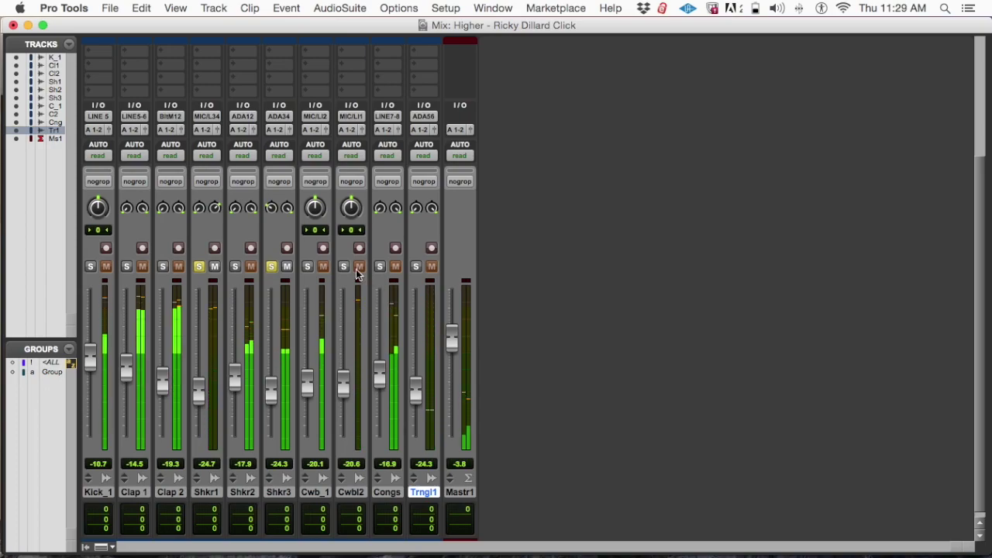
{"action": "left_click", "coordinate": [234, 267]}
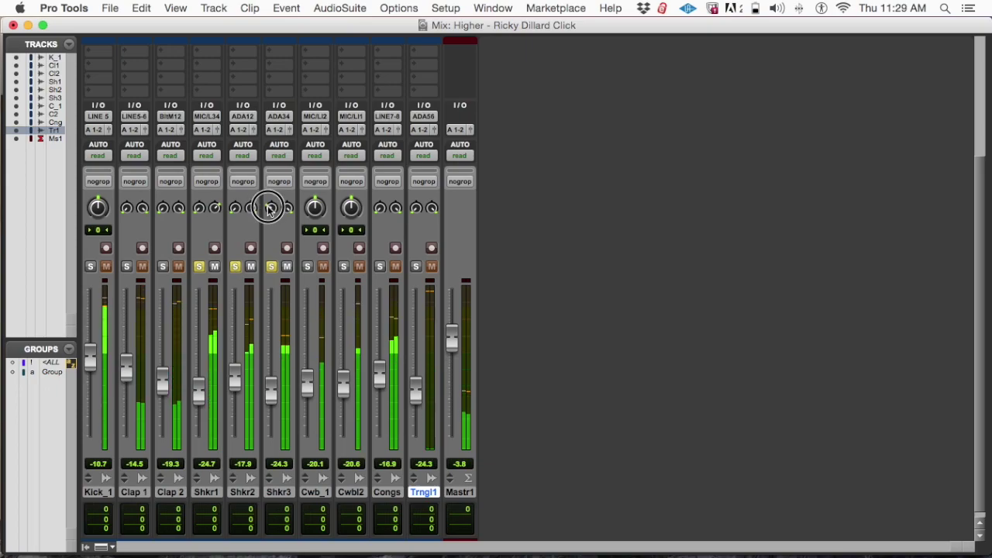
{"action": "left_click", "coordinate": [214, 211]}
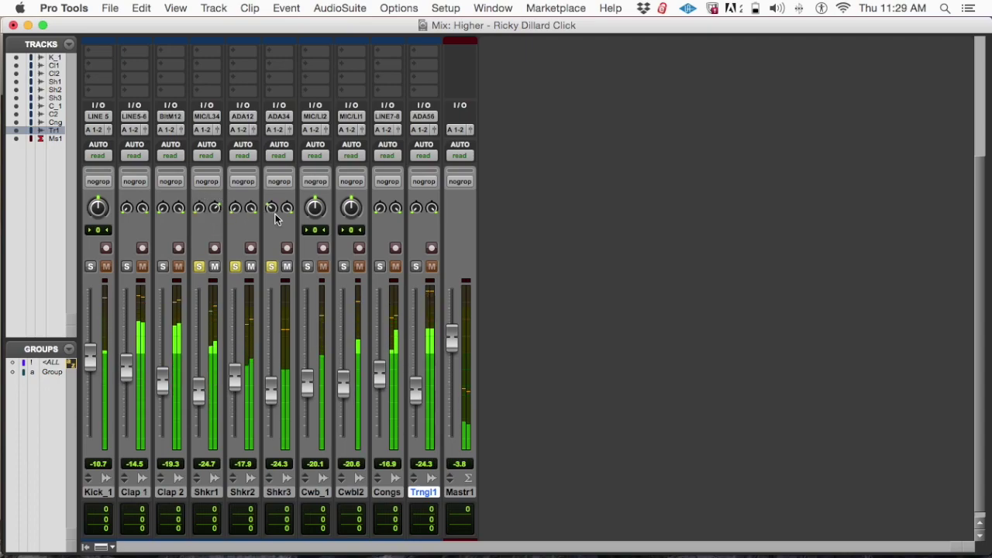
{"action": "key", "text": "space"}
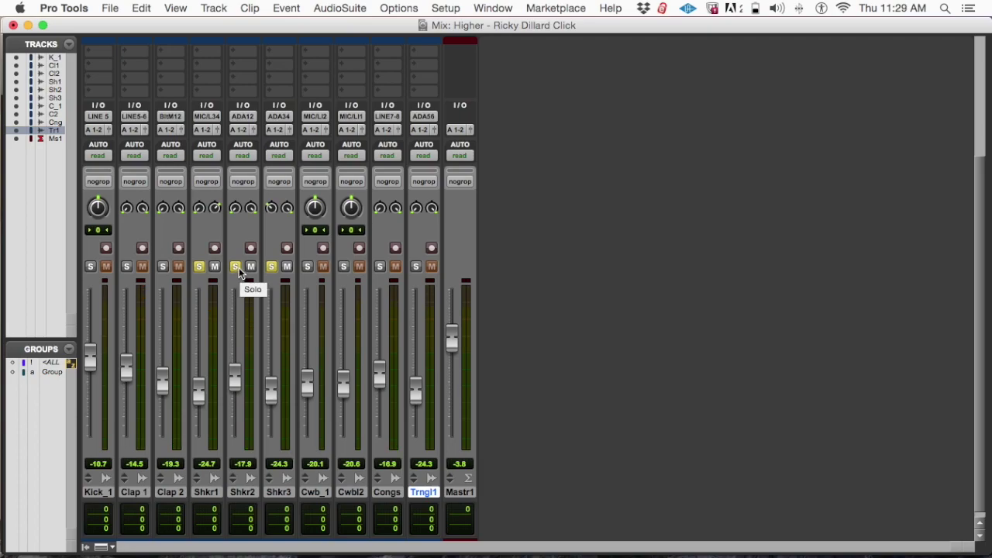
Clear the shaker solos and audition the Cwb_1 and Cwbl2 tracks during playback, ending with all solos off and playback stopped
{"action": "left_click", "coordinate": [237, 267]}
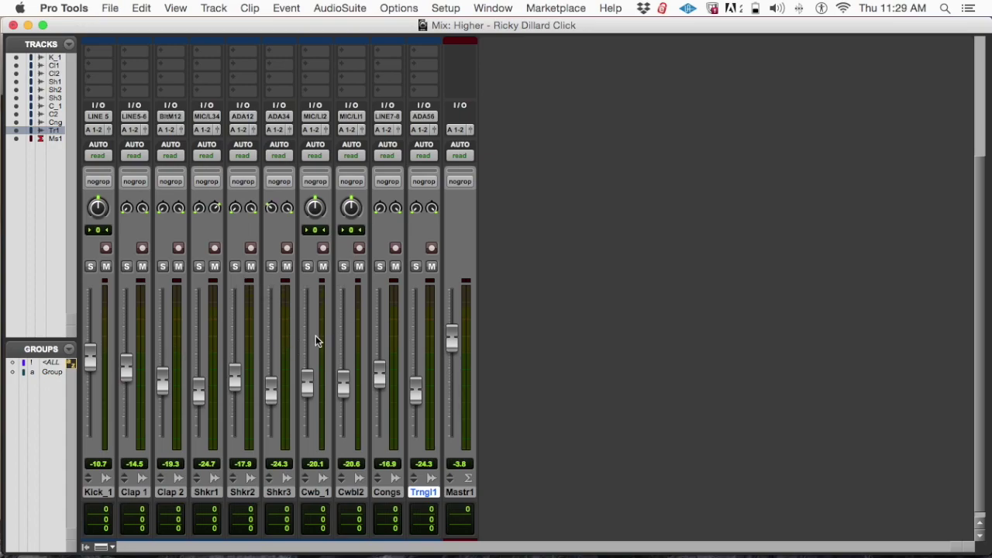
{"action": "key", "text": "space"}
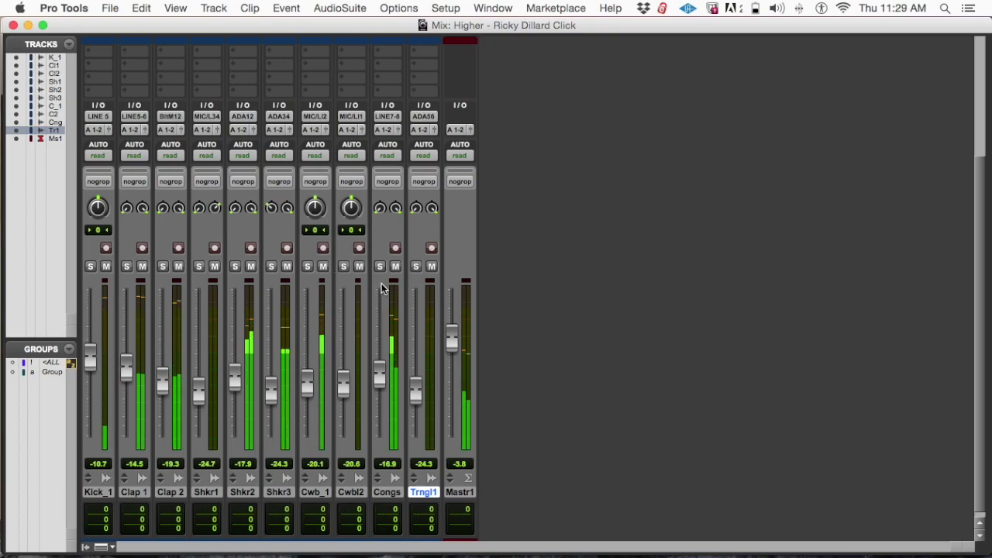
{"action": "left_click", "coordinate": [307, 266]}
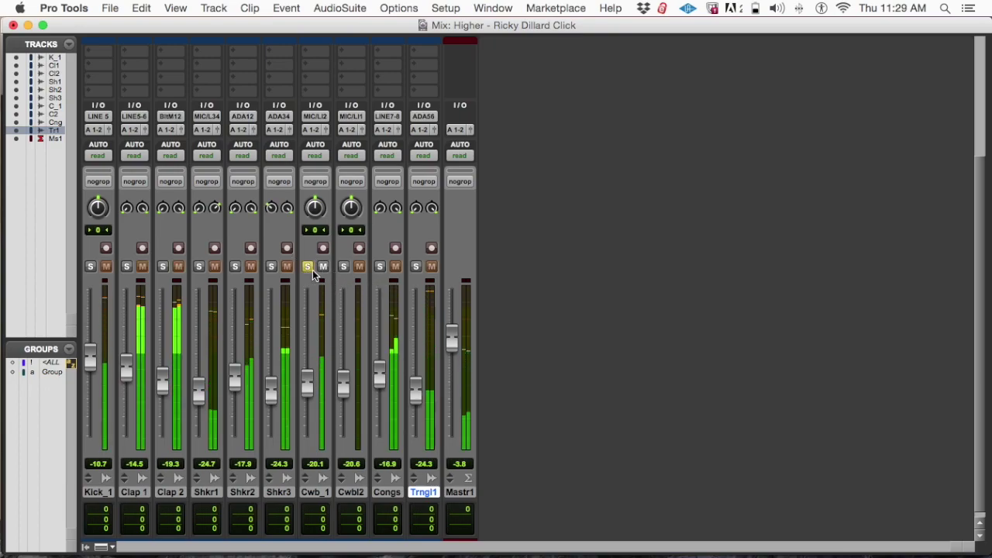
{"action": "left_click", "coordinate": [345, 269]}
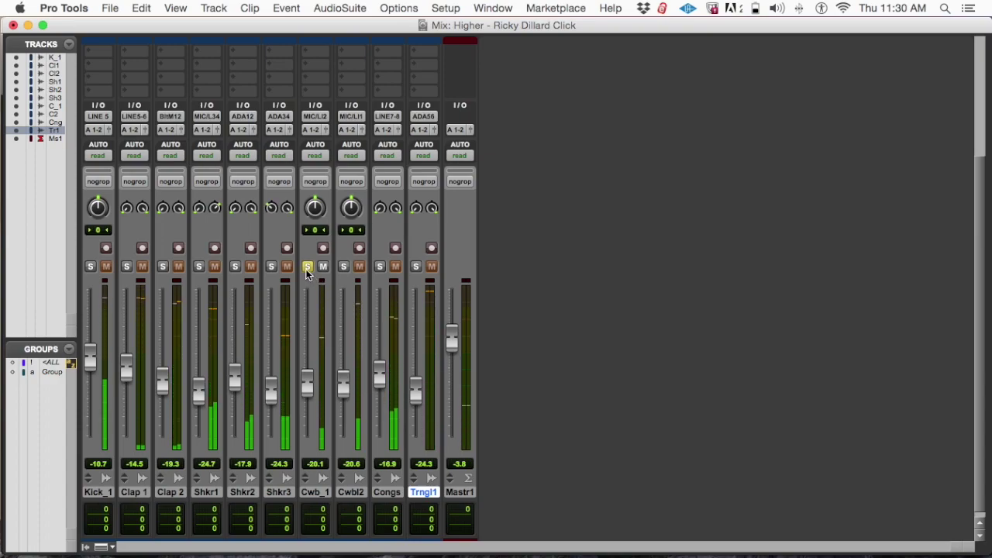
{"action": "left_click", "coordinate": [307, 266]}
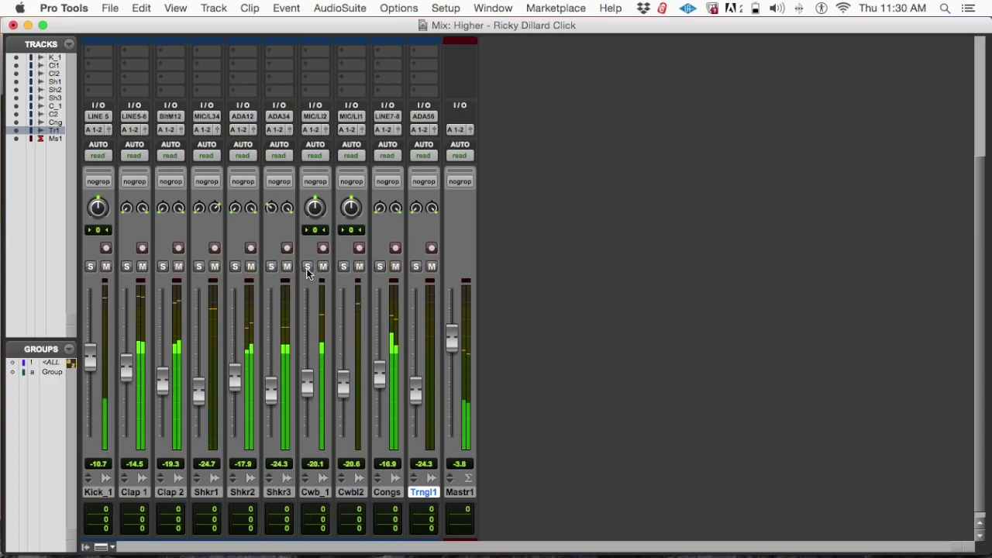
{"action": "key", "text": "space"}
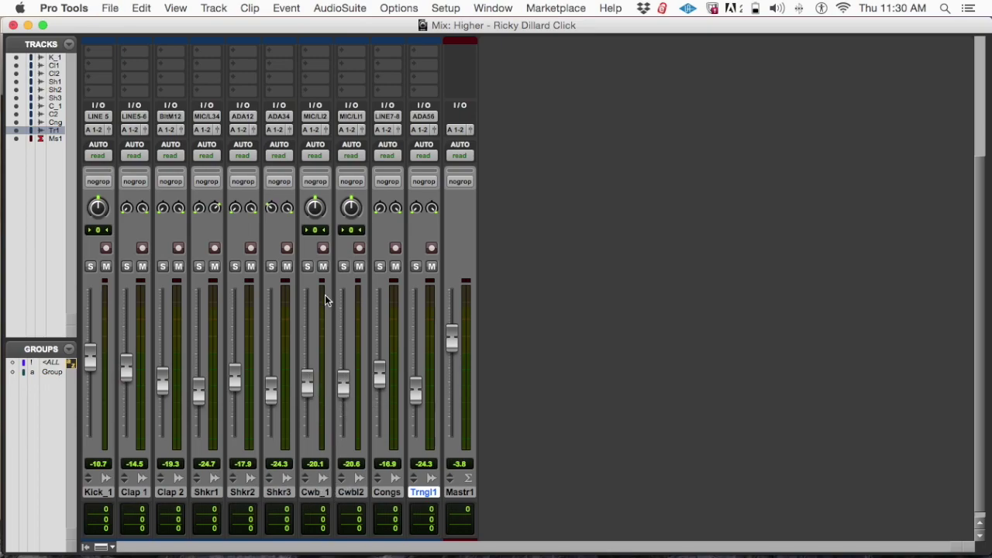
Try off-centre pan positions on the Cwb_1 and Cwbl2 cowbells and restore both to centre
{"action": "left_click_drag", "start_coordinate": [318, 211], "coordinate": [357, 189]}
{"action": "left_click", "coordinate": [315, 212], "text": "alt"}
{"action": "left_click", "coordinate": [350, 210], "text": "alt"}
{"action": "left_click_drag", "start_coordinate": [313, 209], "coordinate": [312, 235]}
{"action": "key", "text": "super+z"}
Audition Cwbl2 in solo, and solo Cwbl2 together with Trngl1 during playback
{"action": "left_click", "coordinate": [344, 267]}
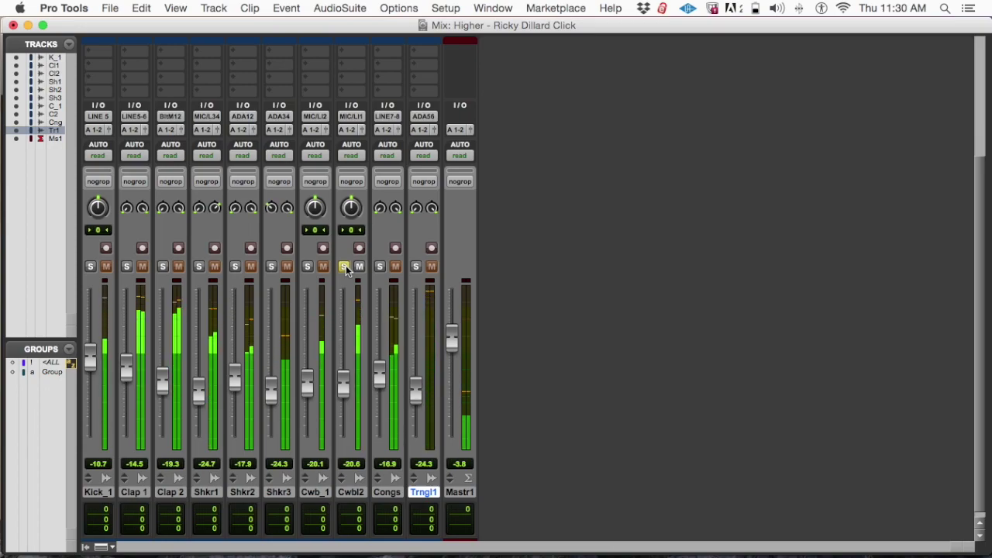
{"action": "left_click", "coordinate": [346, 268]}
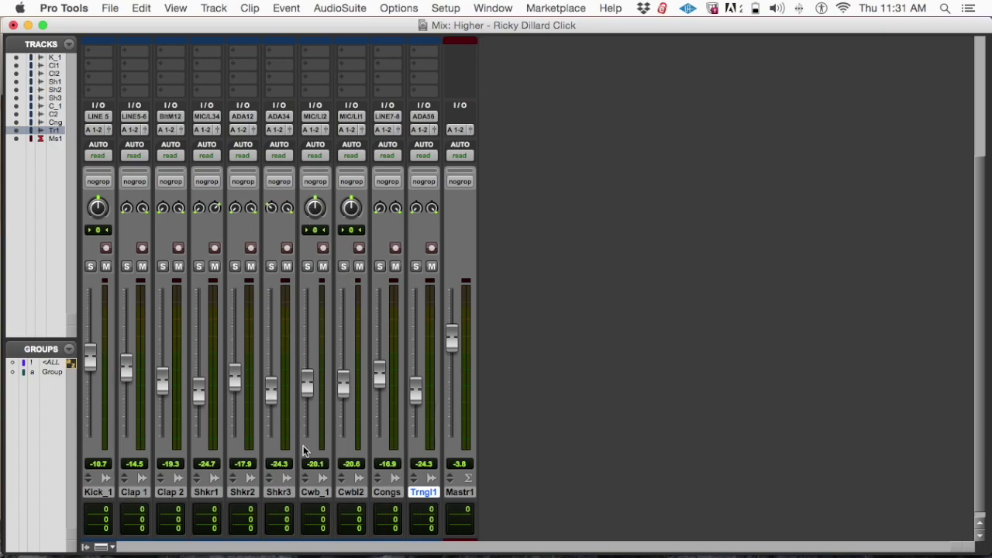
{"action": "left_click", "coordinate": [342, 267]}
{"action": "left_click", "coordinate": [416, 267]}
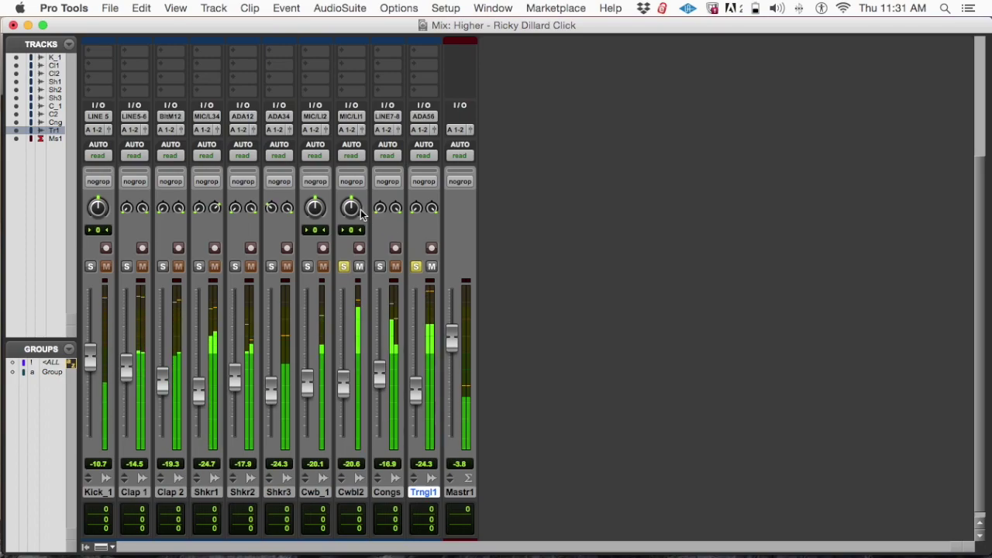
Pan Cwbl2 left to 29, pull the Trngl1 left-channel pan inward, and lower the Trngl1 fader to -26.8 dB
{"action": "left_click", "coordinate": [839, 364]}
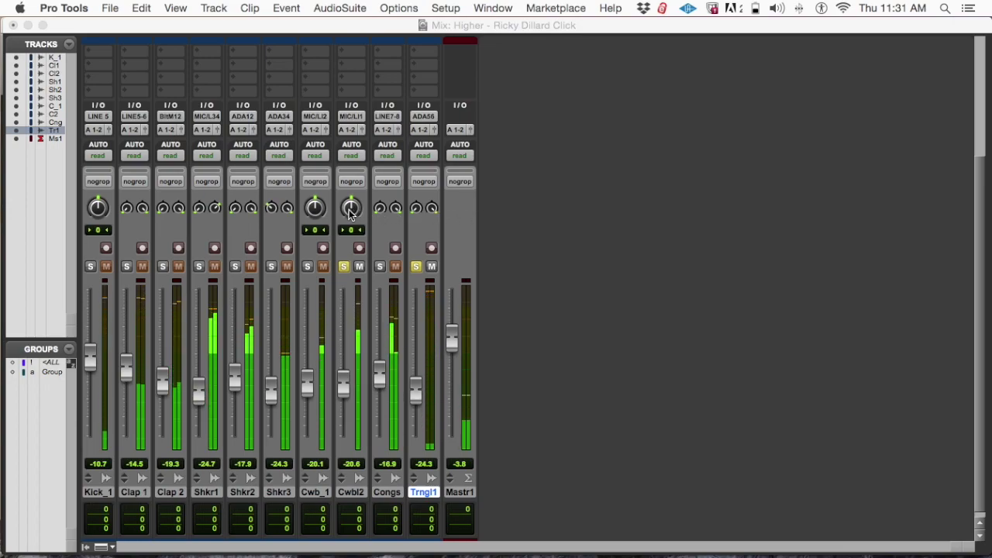
{"action": "left_click_drag", "start_coordinate": [356, 217], "coordinate": [353, 229]}
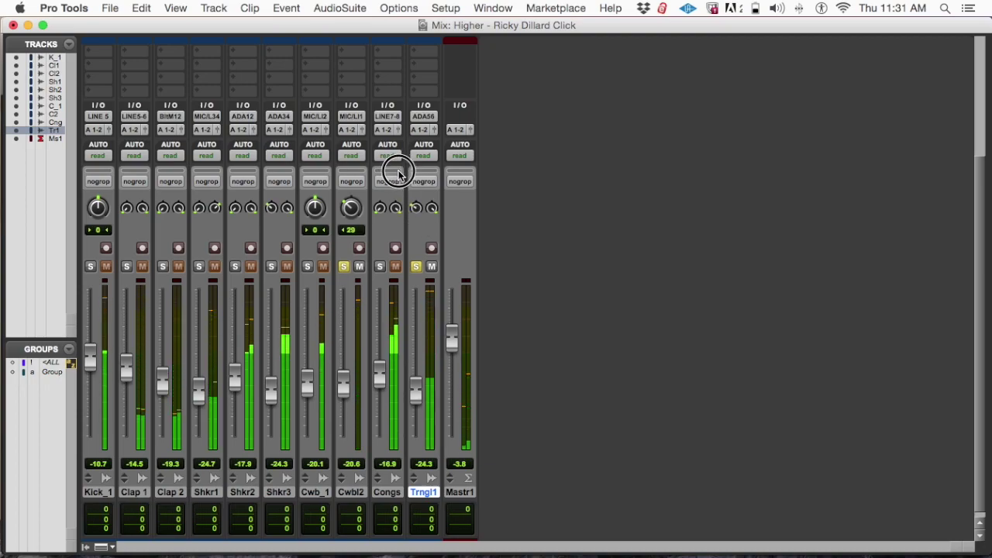
{"action": "mouse_move", "coordinate": [423, 380]}
{"action": "left_mouse_down"}
{"action": "mouse_move", "coordinate": [420, 394]}
{"action": "mouse_move", "coordinate": [420, 384]}
{"action": "left_mouse_up"}
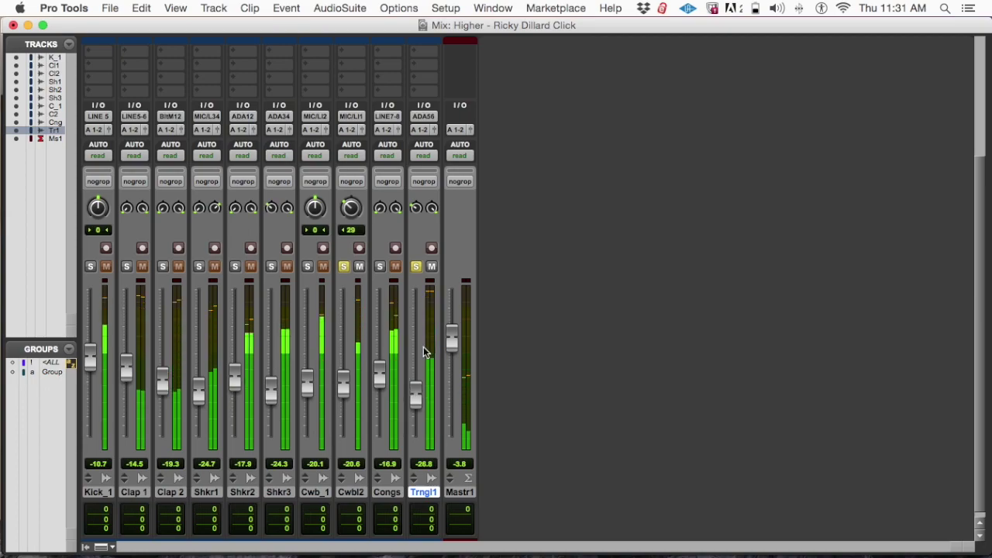
Clear all solos, set the Cwbl2 pan to 38 left against the full mix, and stop playback
{"action": "left_click", "coordinate": [415, 268], "text": "alt"}
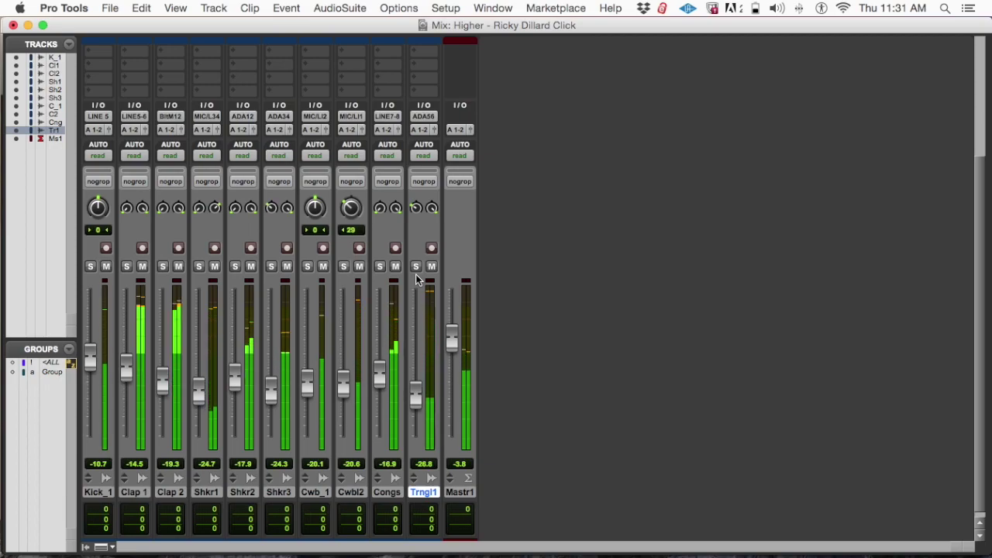
{"action": "left_click", "coordinate": [417, 209]}
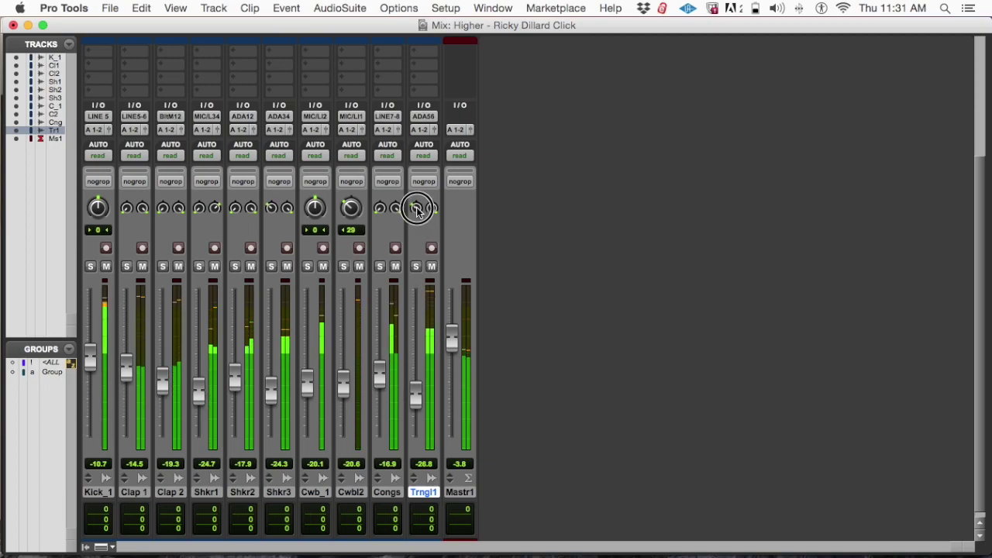
{"action": "left_click_drag", "start_coordinate": [350, 219], "coordinate": [350, 215]}
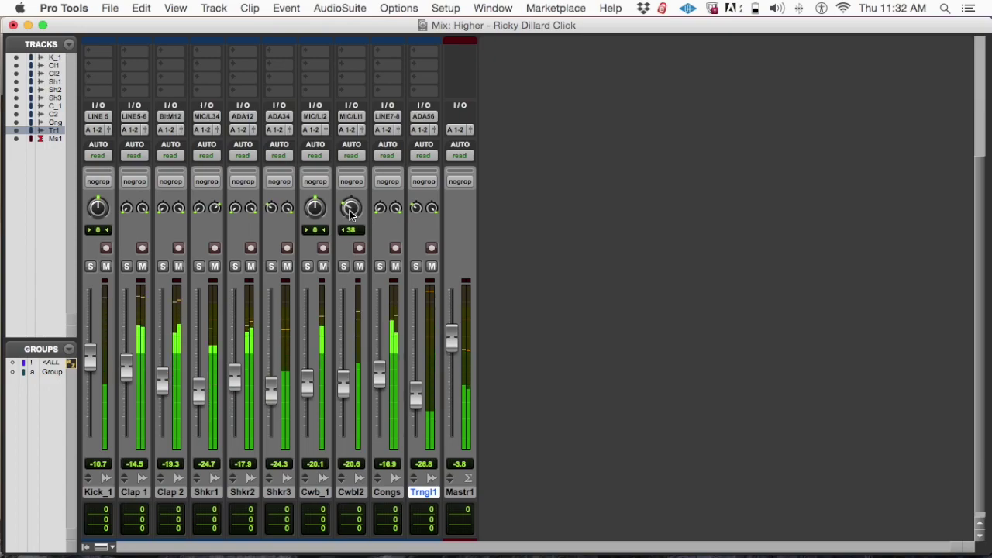
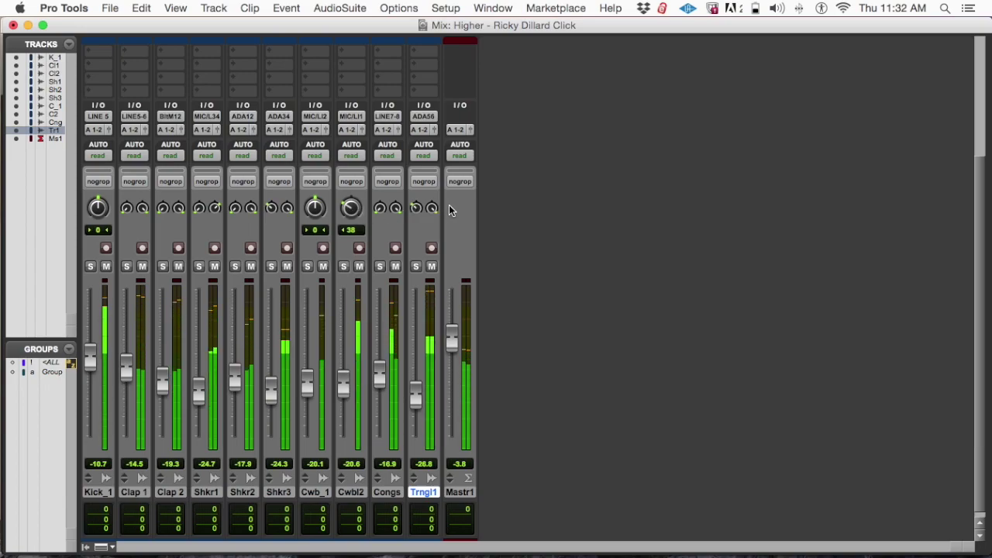
{"action": "key", "text": "space"}
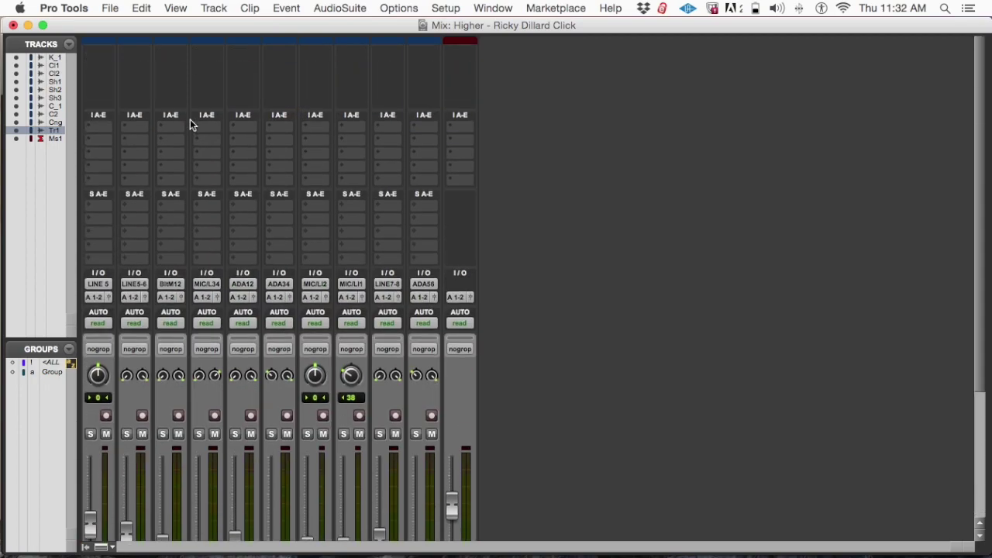
Insert the REQ 6 equalizer in the first insert slot of every percussion track and move its window clear of the channel strips
{"action": "left_click", "coordinate": [106, 130]}
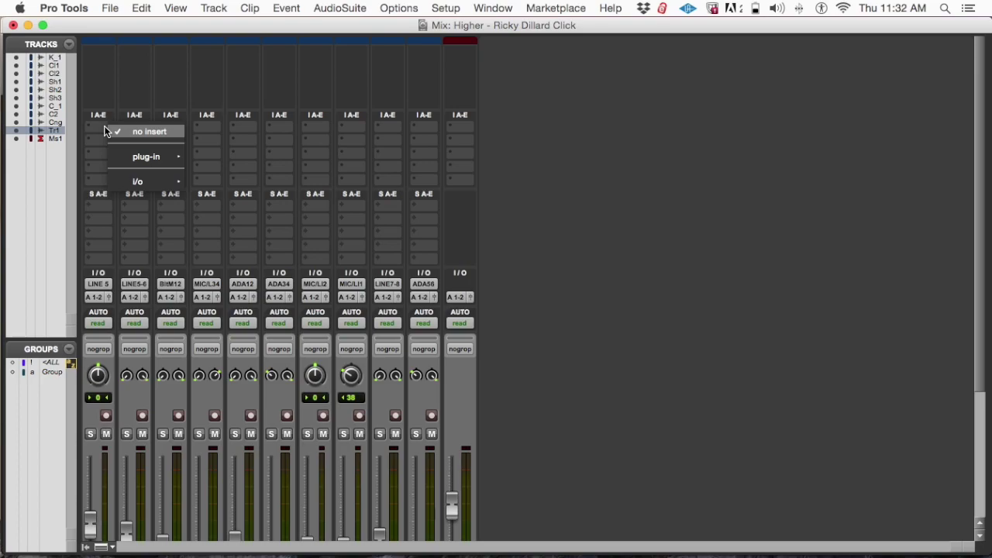
{"action": "mouse_move", "coordinate": [140, 157]}
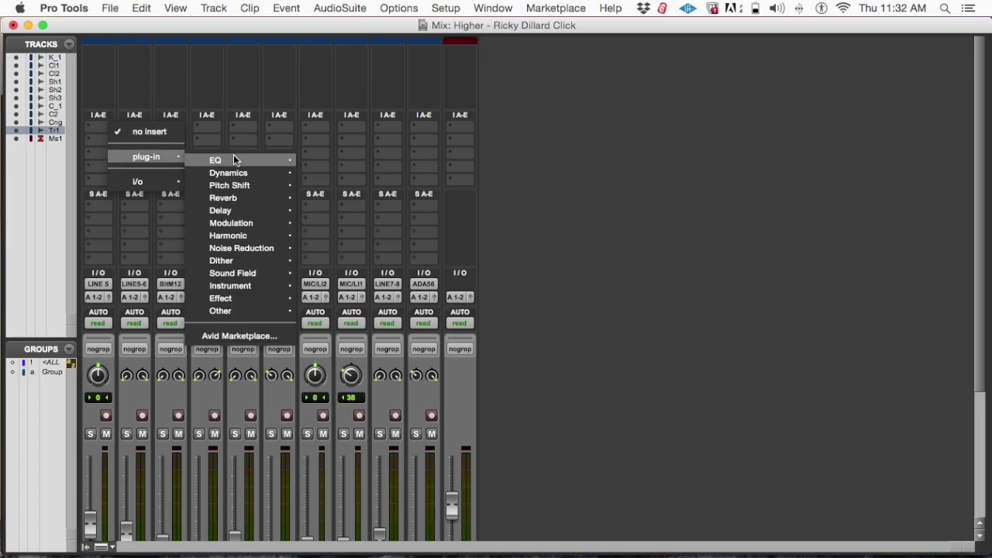
{"action": "mouse_move", "coordinate": [235, 160]}
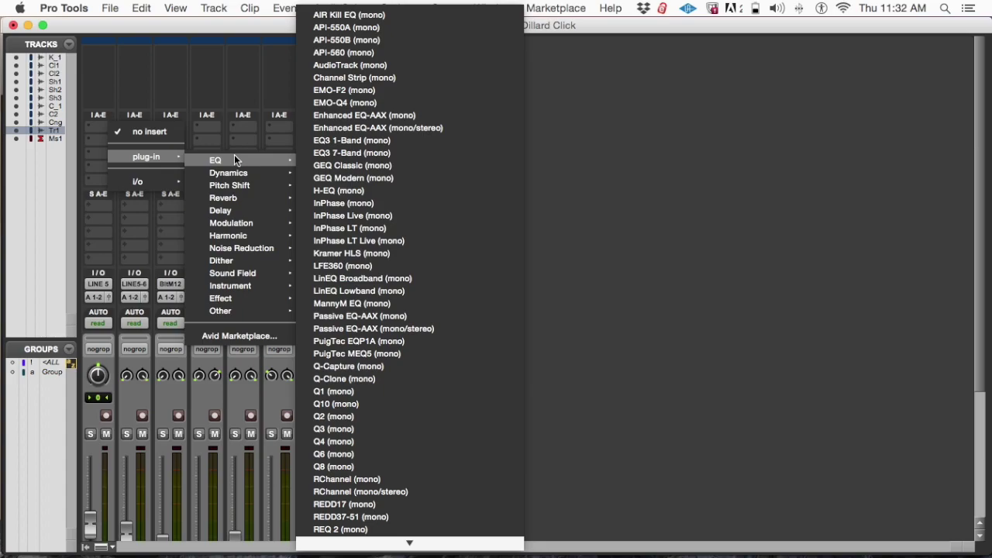
{"action": "scroll", "coordinate": [374, 407], "scroll_direction": "down", "scroll_amount": 5}
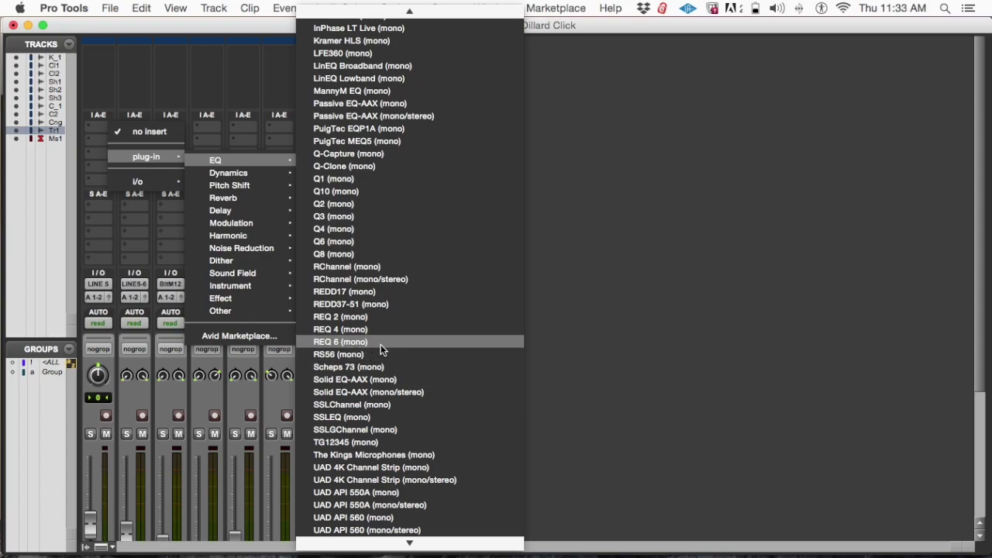
{"action": "left_click", "coordinate": [380, 348]}
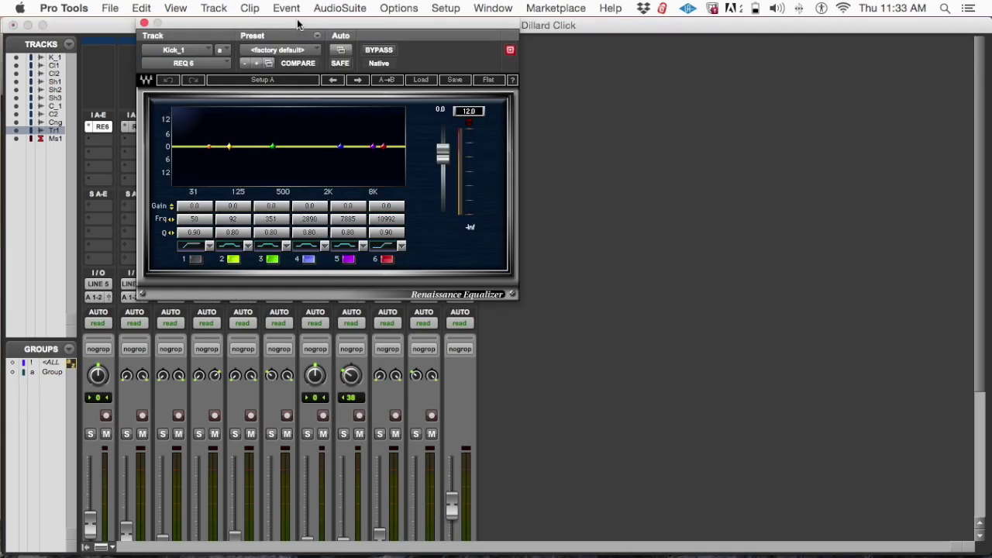
{"action": "left_click_drag", "start_coordinate": [298, 25], "coordinate": [603, 68]}
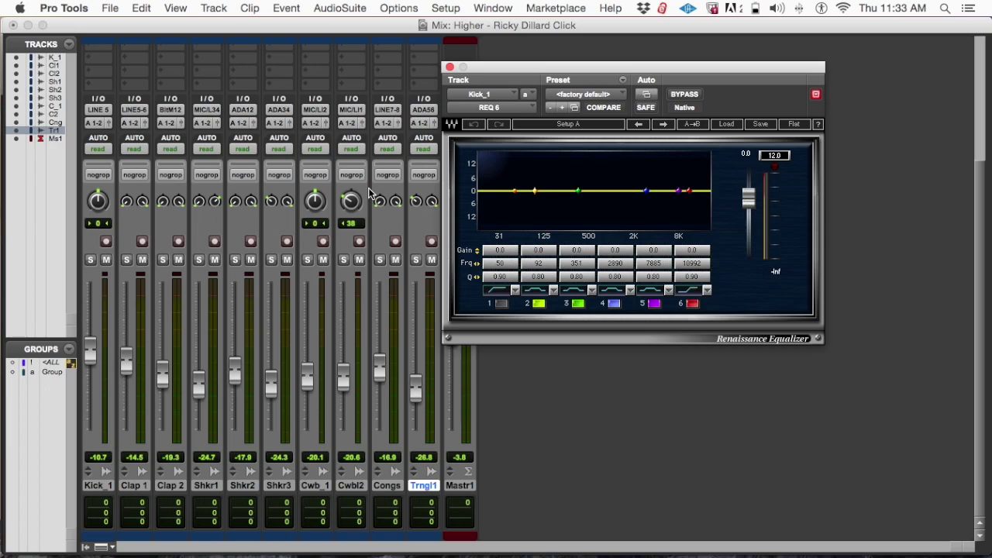
Check the inserts across the mixer and open the REQ 6 equalizer on the Clap 1 track
{"action": "scroll", "coordinate": [368, 192], "scroll_direction": "up", "scroll_amount": 3}
{"action": "scroll", "coordinate": [368, 192], "scroll_direction": "down", "scroll_amount": 3}
{"action": "scroll", "coordinate": [118, 361], "scroll_direction": "up", "scroll_amount": 3}
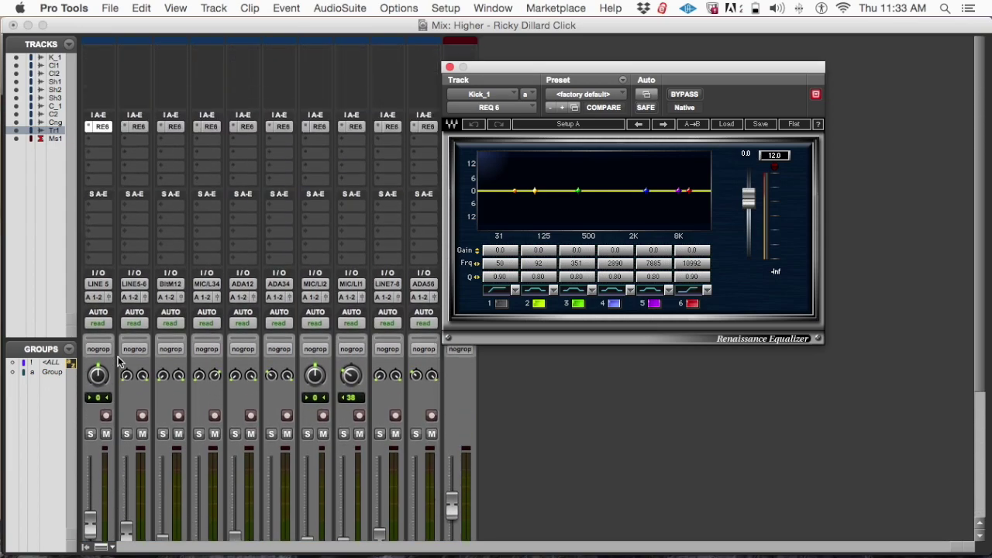
{"action": "left_click", "coordinate": [137, 126]}
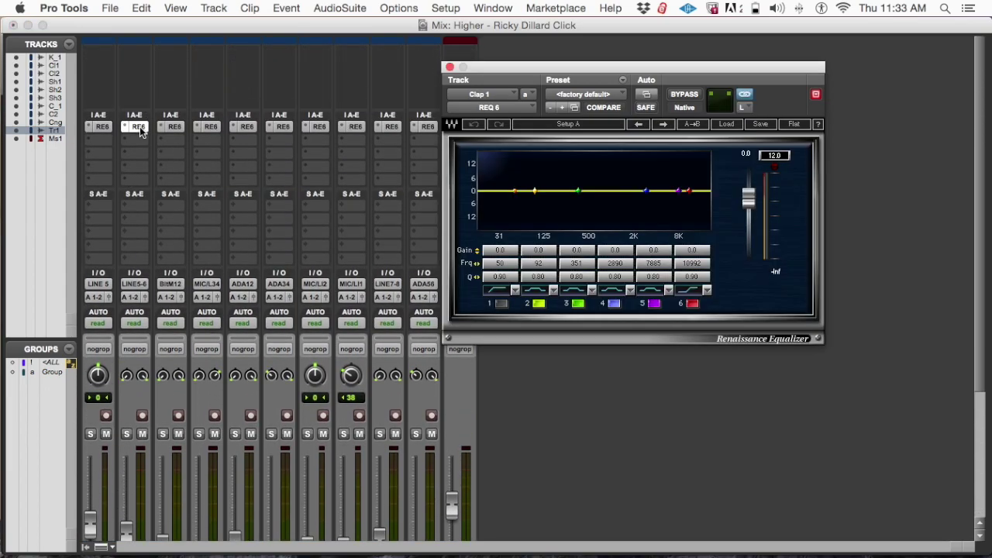
Open the REQ 6 equalizer on Kick_1 and move its window clear of the Mastr1 channel strip
{"action": "left_click", "coordinate": [106, 129]}
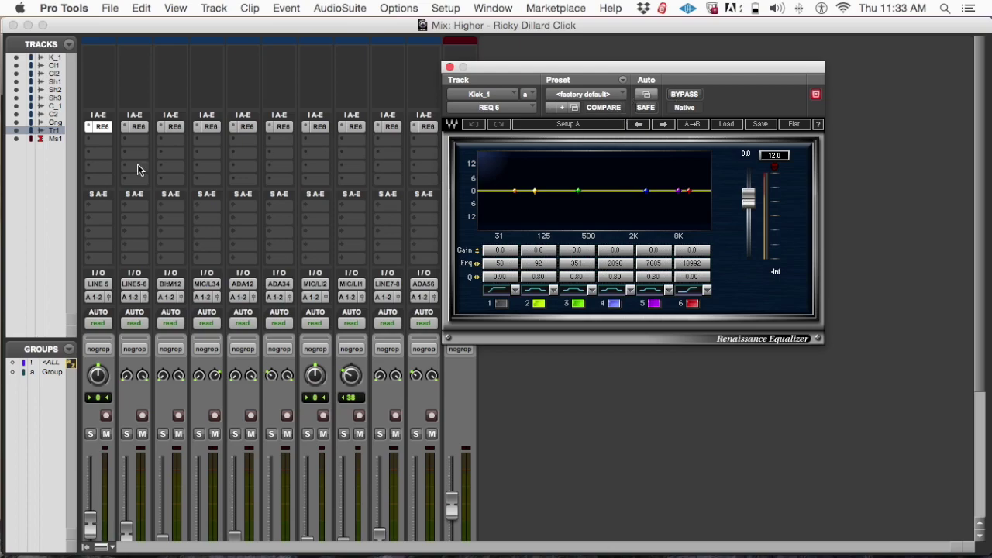
{"action": "scroll", "coordinate": [256, 175], "scroll_direction": "down", "scroll_amount": 5}
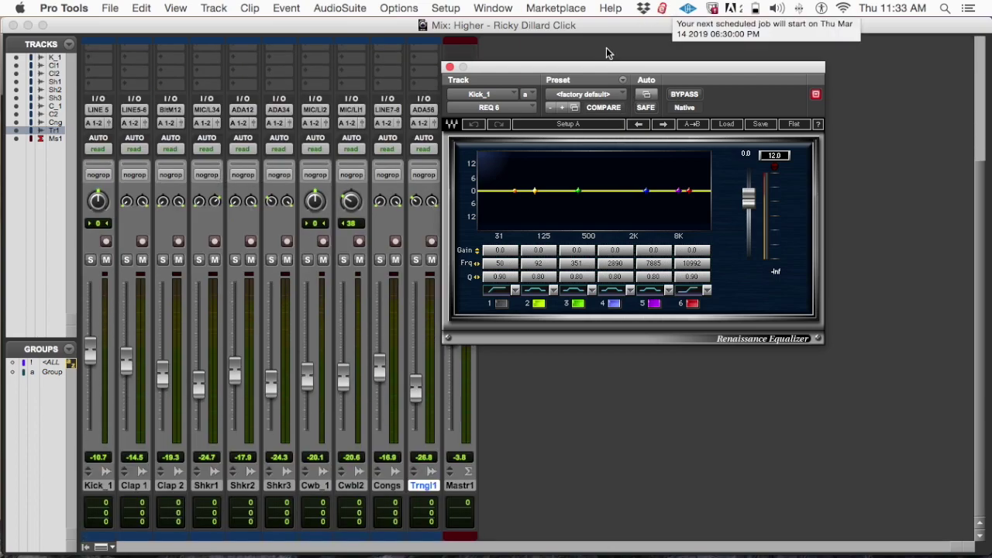
{"action": "left_click_drag", "start_coordinate": [609, 66], "coordinate": [677, 21]}
{"action": "scroll", "coordinate": [171, 239], "scroll_direction": "up", "scroll_amount": 5}
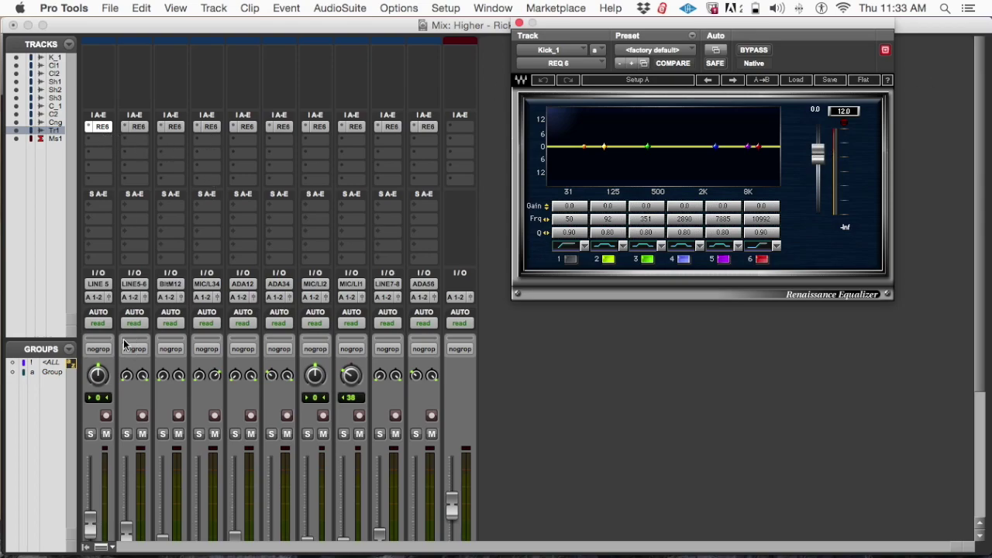
Solo Kick_1 during playback and switch its equalizer band 6 to a low-pass filter at 4655 Hz
{"action": "left_click", "coordinate": [92, 435]}
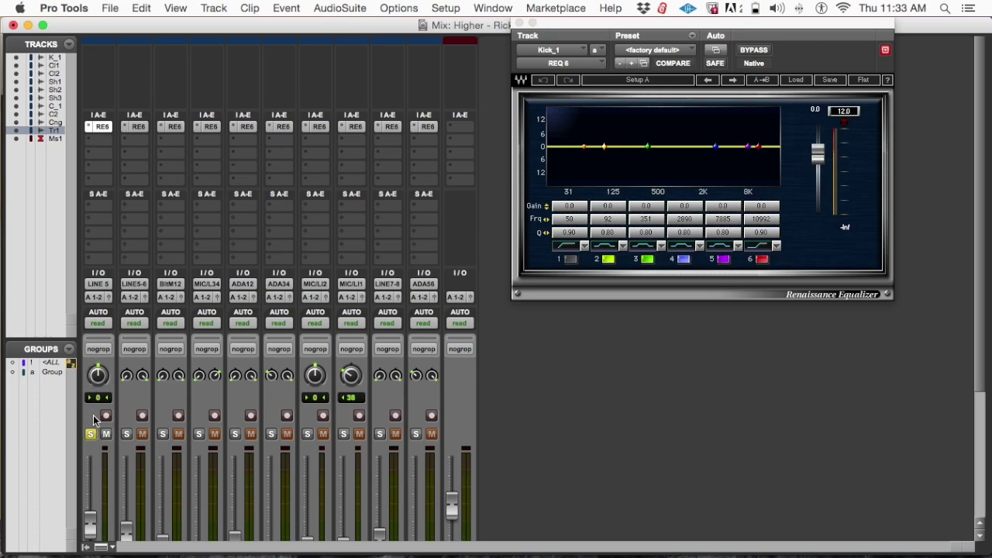
{"action": "scroll", "coordinate": [225, 395], "scroll_direction": "down", "scroll_amount": 5}
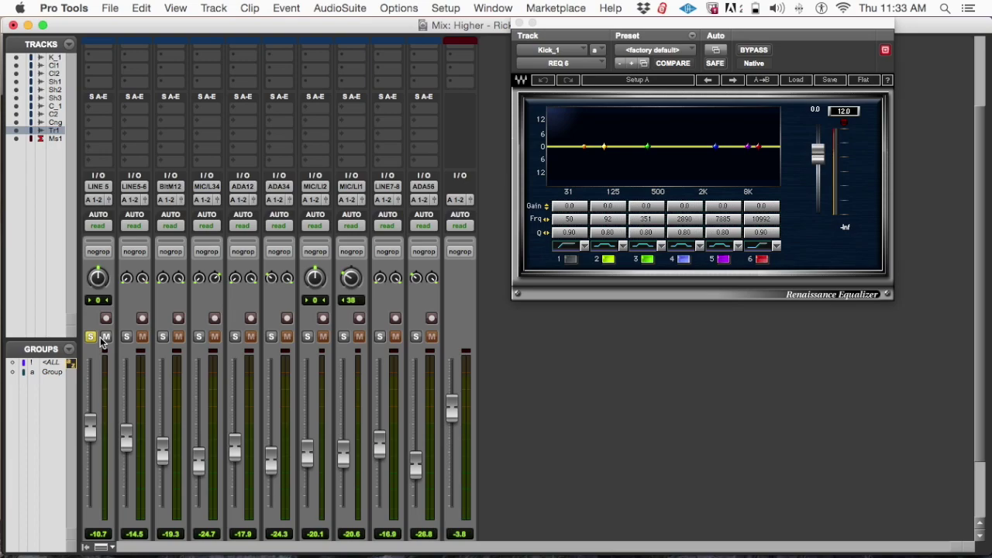
{"action": "key", "text": "space"}
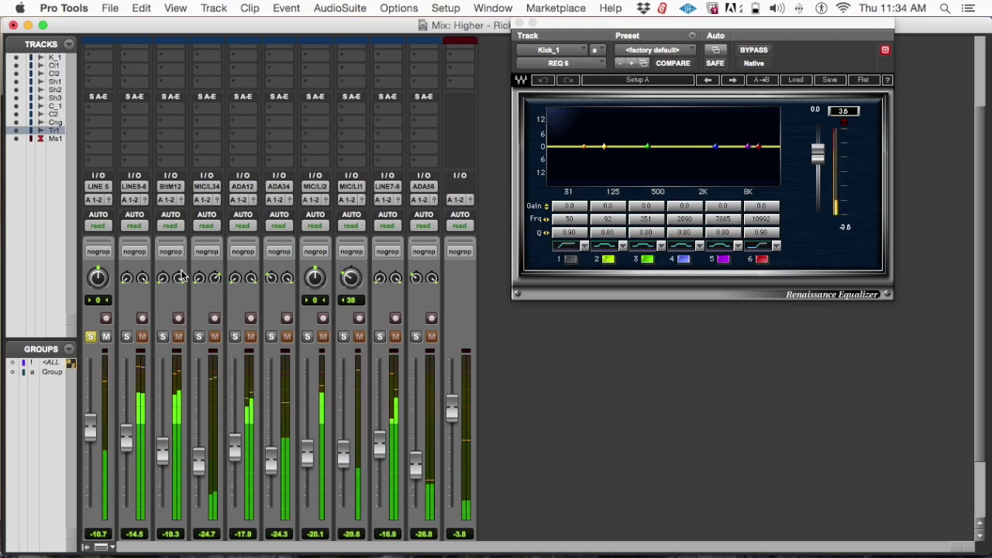
{"action": "scroll", "coordinate": [124, 232], "scroll_direction": "up", "scroll_amount": 3}
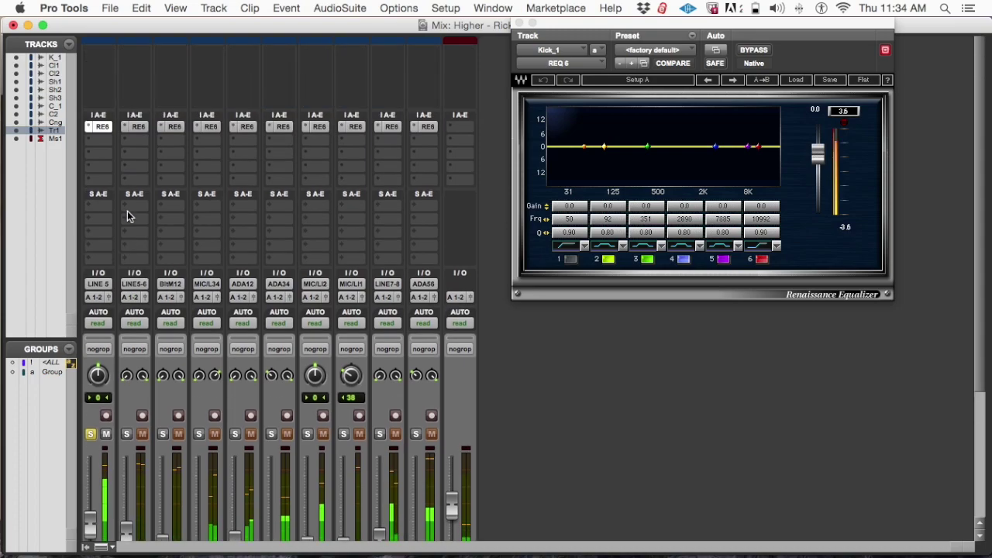
{"action": "left_click", "coordinate": [770, 241]}
{"action": "mouse_move", "coordinate": [758, 146]}
{"action": "left_mouse_down"}
{"action": "mouse_move", "coordinate": [605, 147]}
{"action": "mouse_move", "coordinate": [756, 147]}
{"action": "mouse_move", "coordinate": [701, 148]}
{"action": "mouse_move", "coordinate": [745, 148]}
{"action": "mouse_move", "coordinate": [732, 150]}
{"action": "left_mouse_up"}
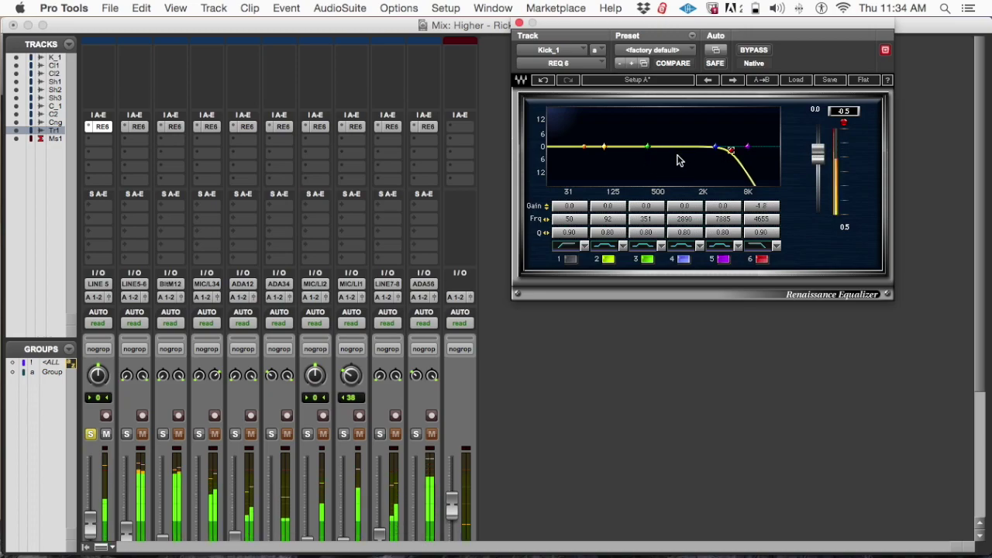
Boost band 4 of the Kick_1 equalizer by 3.0 dB at 1943 Hz
{"action": "mouse_move", "coordinate": [714, 147]}
{"action": "left_mouse_down"}
{"action": "mouse_move", "coordinate": [708, 118]}
{"action": "mouse_move", "coordinate": [656, 120]}
{"action": "mouse_move", "coordinate": [667, 130]}
{"action": "mouse_move", "coordinate": [716, 120]}
{"action": "mouse_move", "coordinate": [700, 124]}
{"action": "mouse_move", "coordinate": [705, 141]}
{"action": "left_mouse_up"}
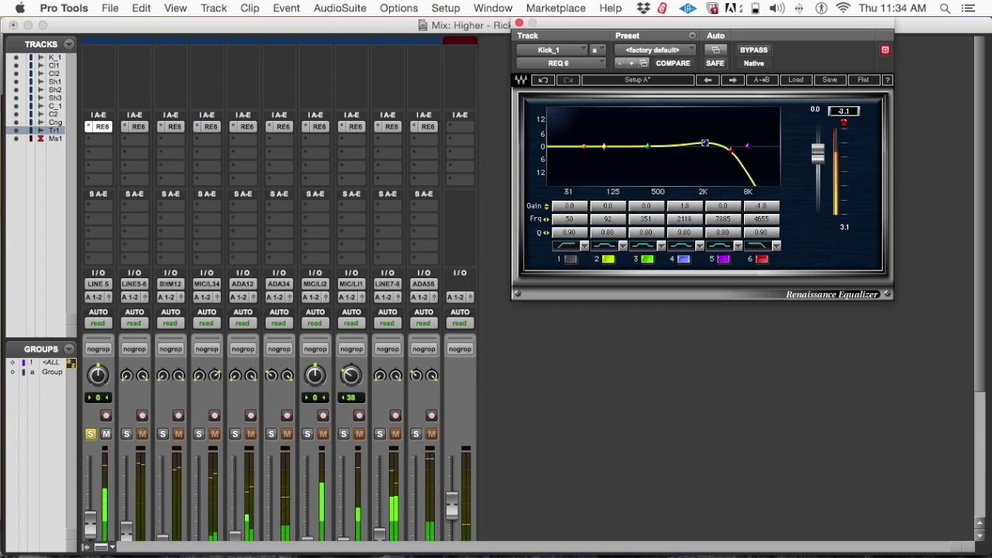
{"action": "left_click_drag", "start_coordinate": [705, 134], "coordinate": [703, 142]}
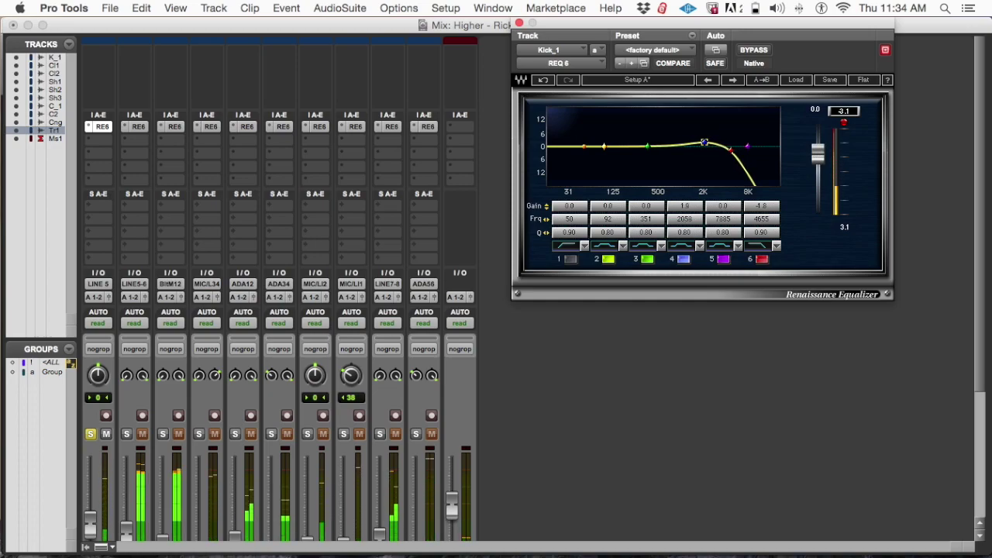
{"action": "left_click_drag", "start_coordinate": [704, 130], "coordinate": [702, 138]}
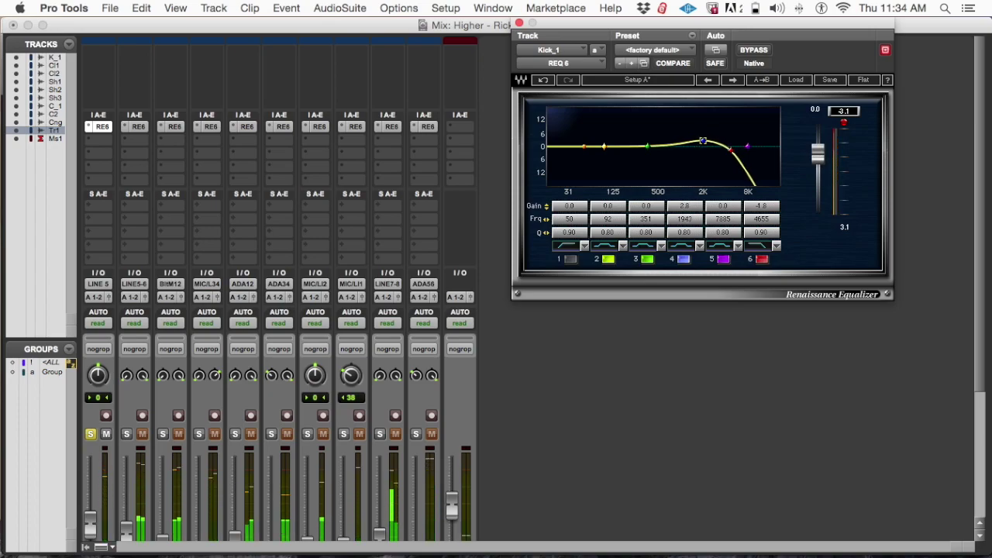
{"action": "left_click_drag", "start_coordinate": [703, 141], "coordinate": [703, 139]}
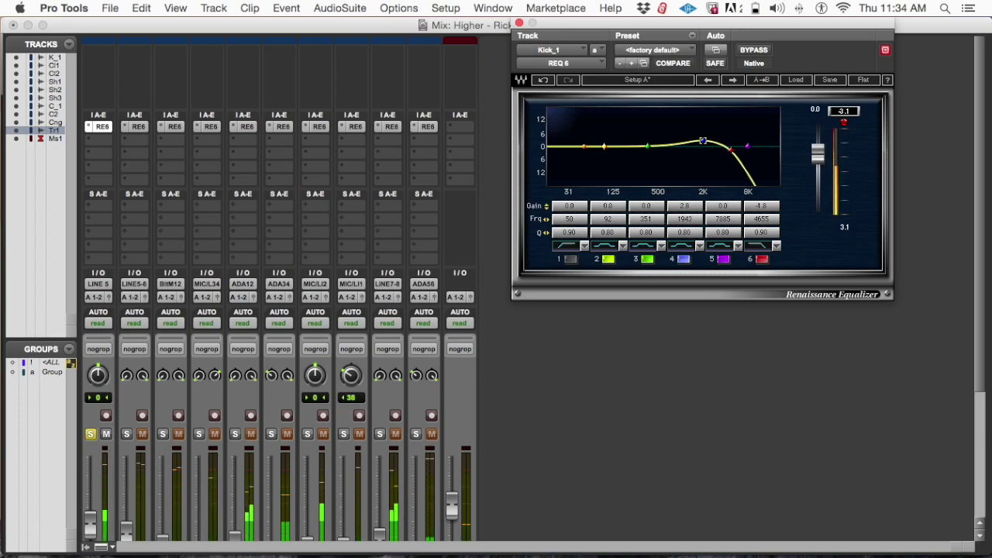
{"action": "left_click_drag", "start_coordinate": [702, 140], "coordinate": [703, 140]}
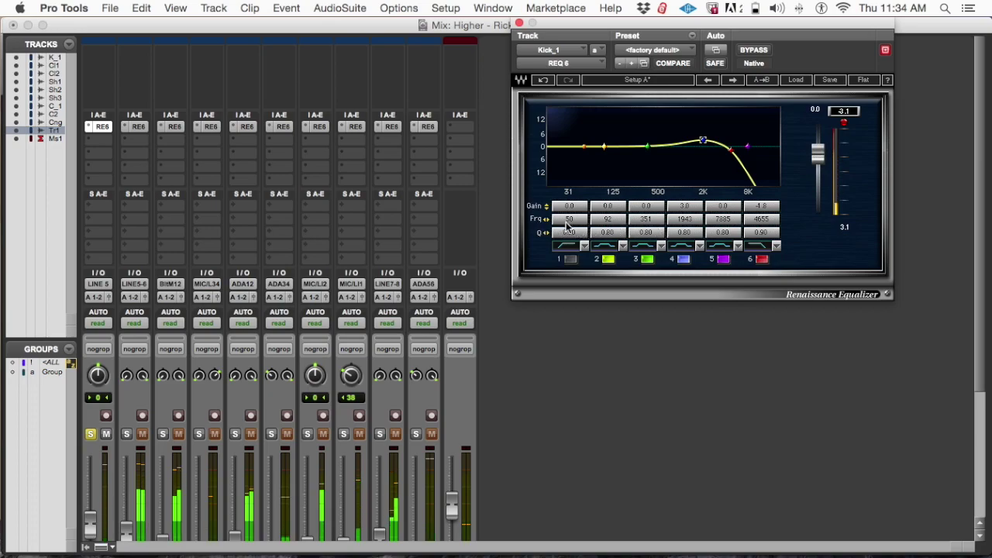
Set the Q of Kick_1's band 4 to 1.88 and cut band 3 by 2.0 dB at 504 Hz
{"action": "left_click_drag", "start_coordinate": [684, 233], "coordinate": [684, 212]}
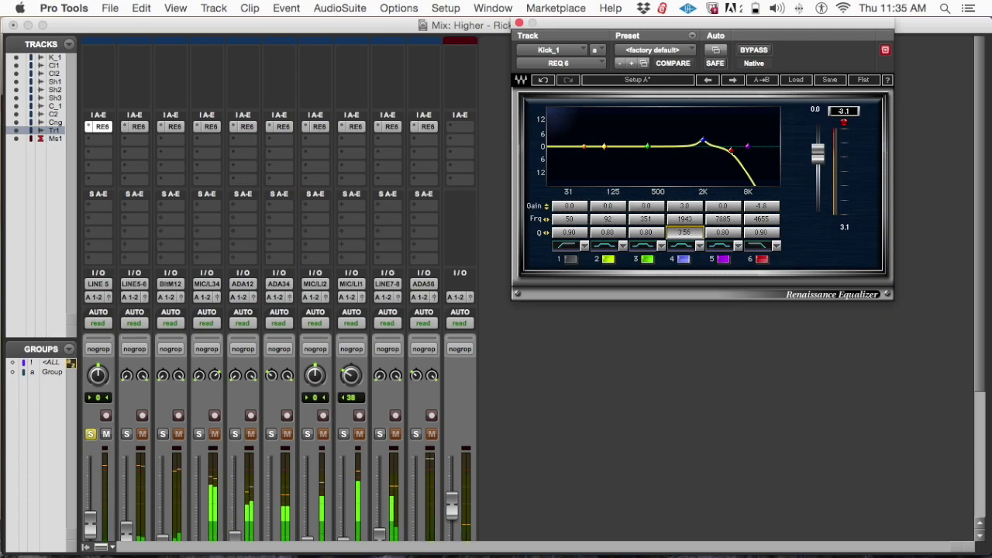
{"action": "mouse_move", "coordinate": [684, 212]}
{"action": "left_mouse_down"}
{"action": "mouse_move", "coordinate": [680, 237]}
{"action": "mouse_move", "coordinate": [684, 229]}
{"action": "left_mouse_up"}
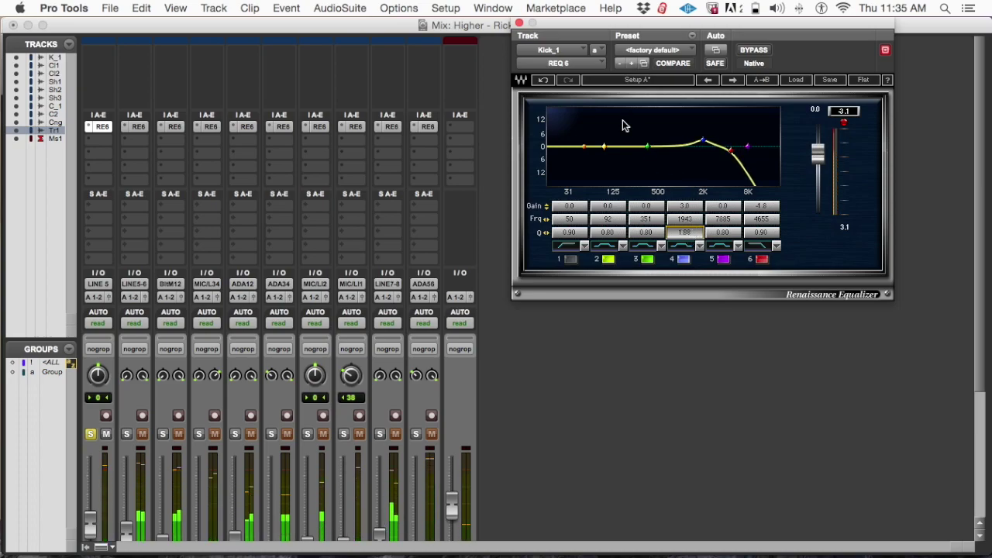
{"action": "mouse_move", "coordinate": [650, 150]}
{"action": "left_mouse_down"}
{"action": "mouse_move", "coordinate": [630, 170]}
{"action": "mouse_move", "coordinate": [657, 172]}
{"action": "mouse_move", "coordinate": [658, 150]}
{"action": "left_mouse_up"}
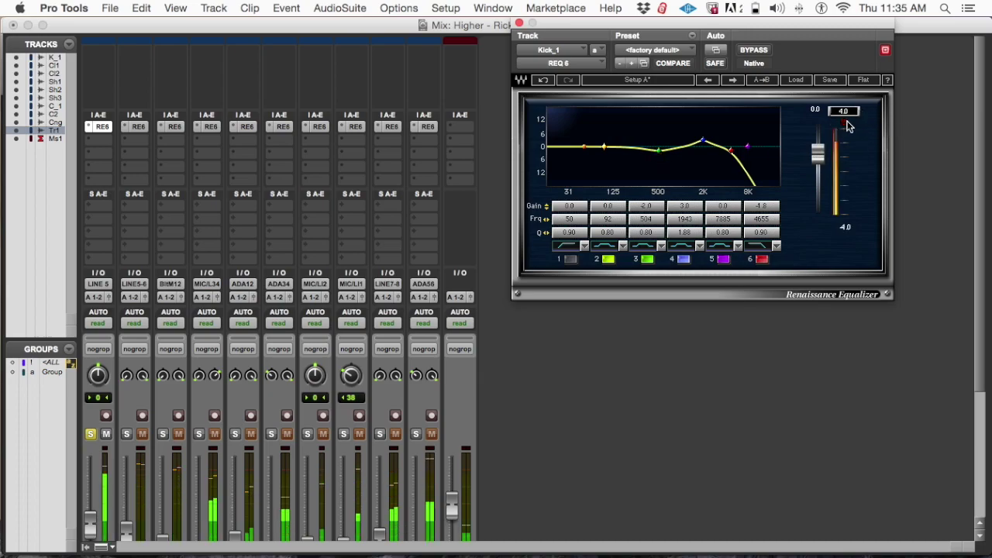
Clear the Kick_1 solo to play the full mix, and set its equalizer band 5 to -0.4 dB at 7716 Hz
{"action": "scroll", "coordinate": [85, 364], "scroll_direction": "down", "scroll_amount": 5}
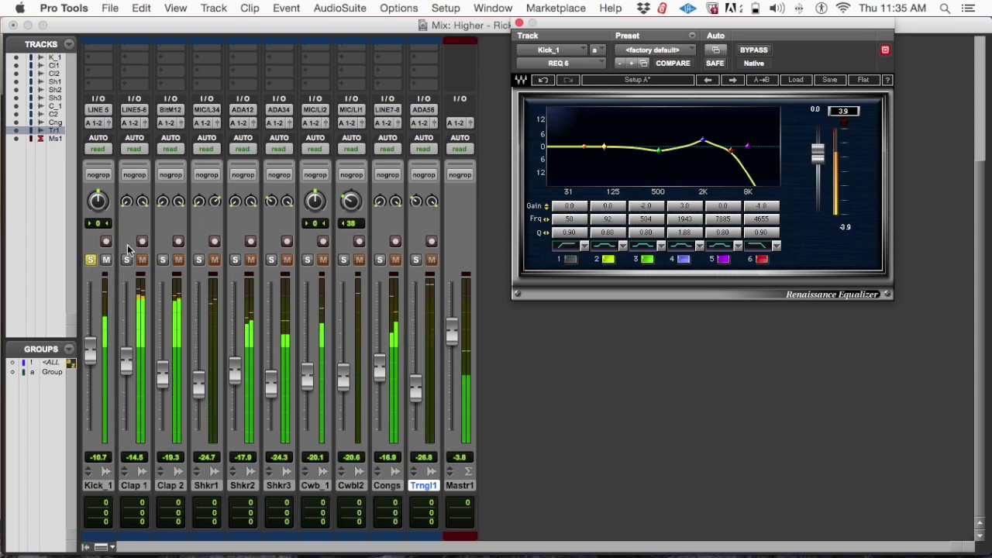
{"action": "left_click", "coordinate": [90, 263]}
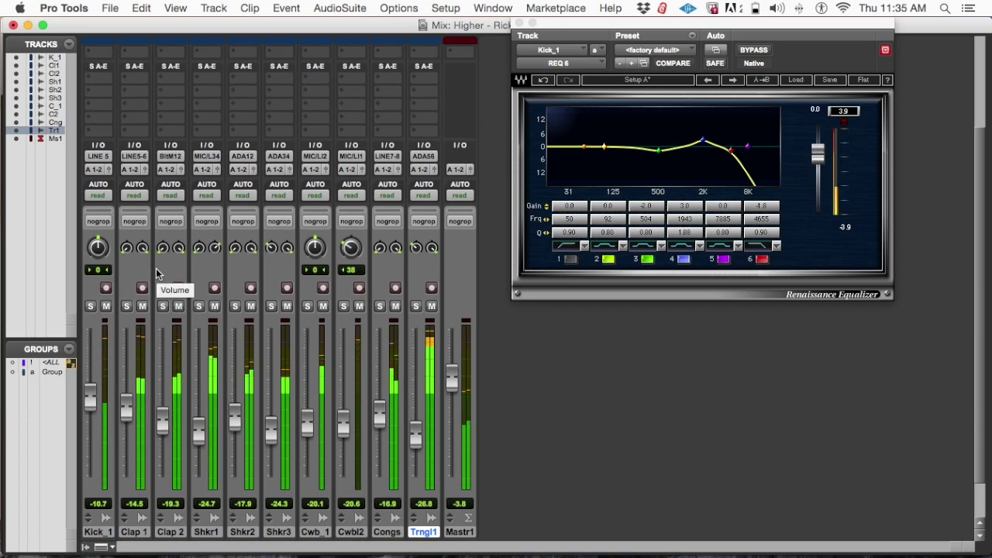
{"action": "left_click", "coordinate": [748, 147]}
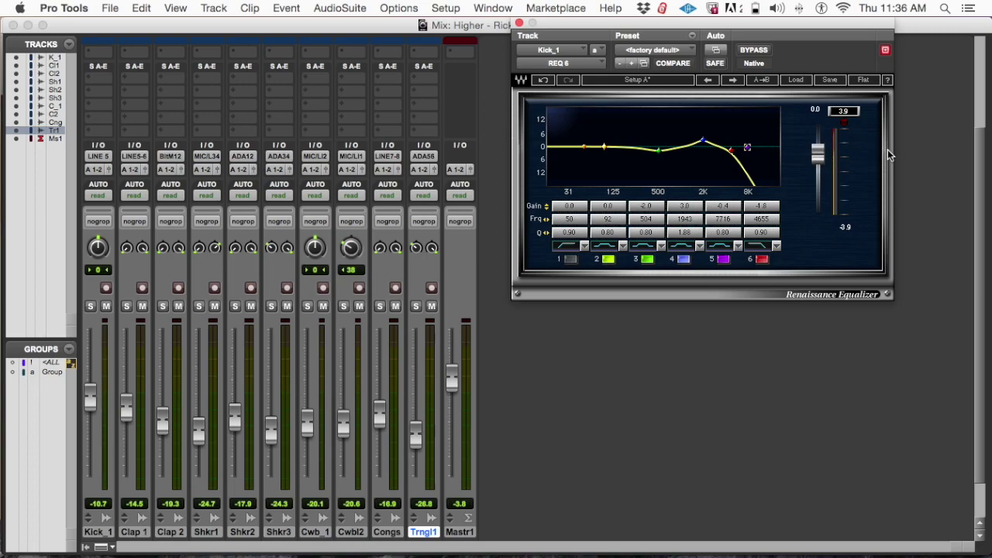
{"action": "key", "text": "space"}
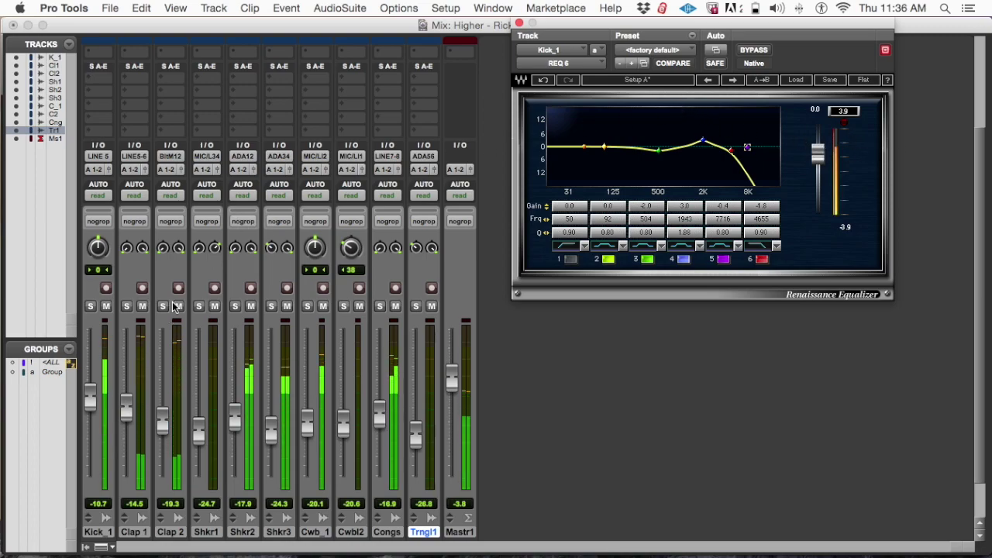
Listen to the equalized Kick_1 in solo, then clear its solo to compare it with the full mix
{"action": "scroll", "coordinate": [175, 307], "scroll_direction": "up", "scroll_amount": 5}
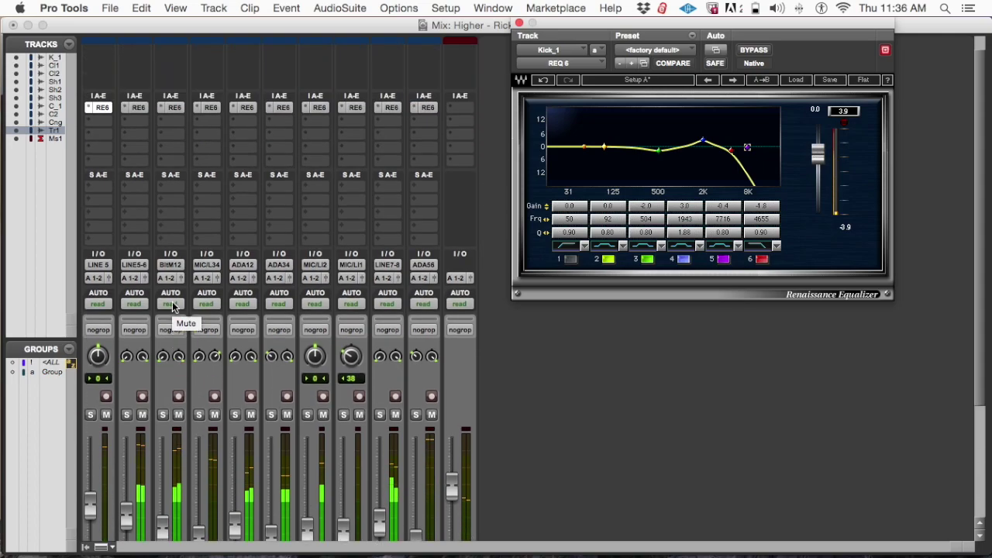
{"action": "left_click", "coordinate": [92, 435]}
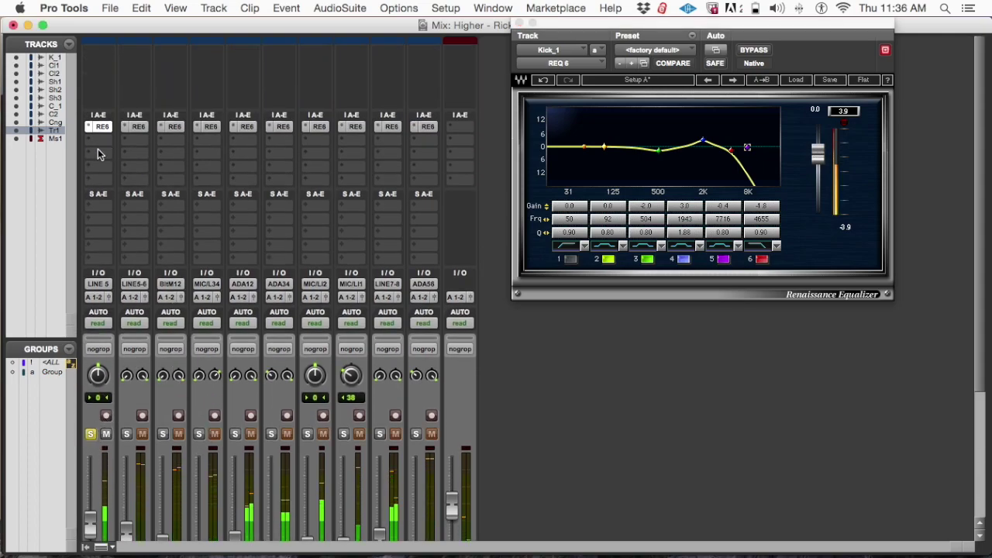
{"action": "scroll", "coordinate": [208, 292], "scroll_direction": "down", "scroll_amount": 1}
{"action": "scroll", "coordinate": [208, 292], "scroll_direction": "down", "scroll_amount": 3}
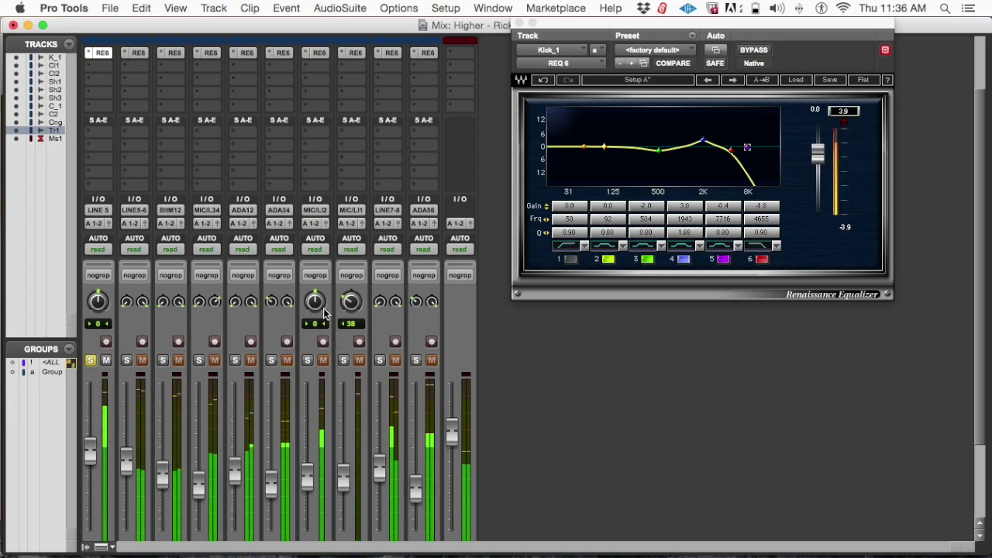
{"action": "left_click", "coordinate": [90, 360]}
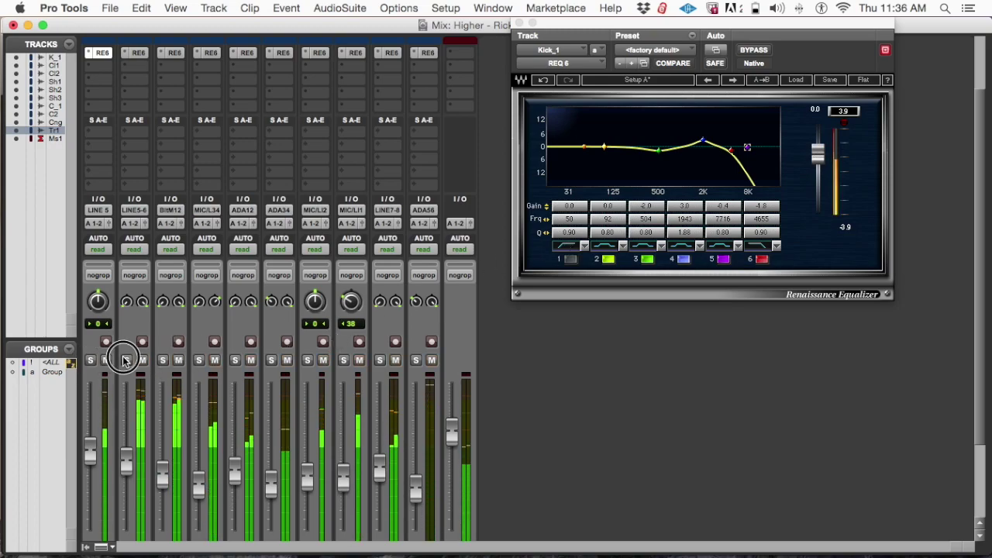
Solo Clap 1 to listen to it alone and clear its solo again
{"action": "left_click", "coordinate": [126, 360]}
{"action": "scroll", "coordinate": [143, 360], "scroll_direction": "down", "scroll_amount": 3}
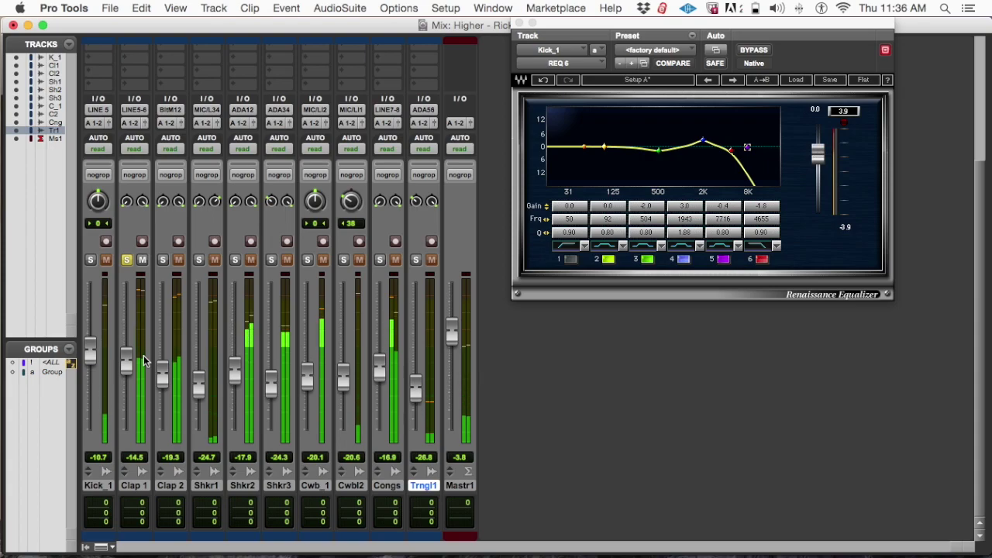
{"action": "scroll", "coordinate": [144, 360], "scroll_direction": "up", "scroll_amount": 2}
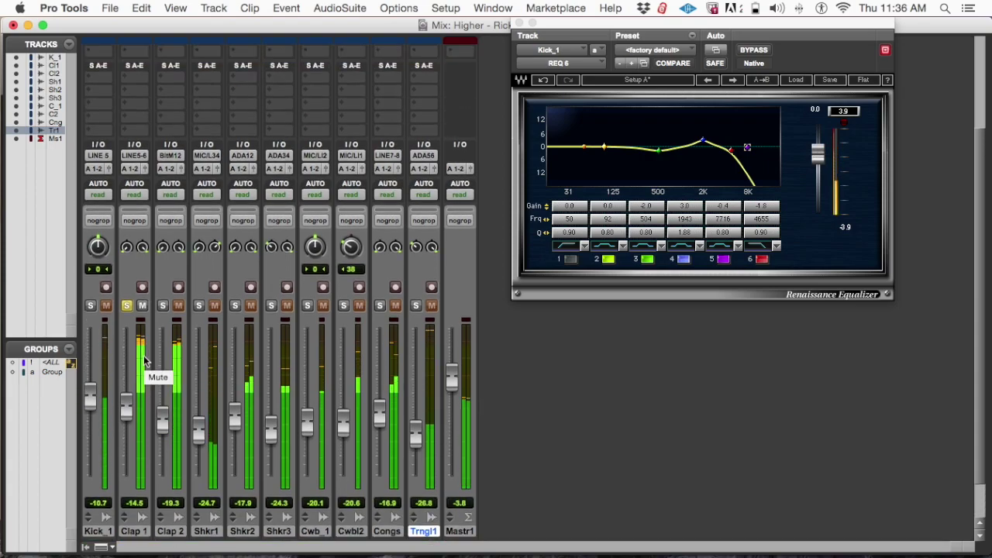
{"action": "scroll", "coordinate": [143, 361], "scroll_direction": "up", "scroll_amount": 1}
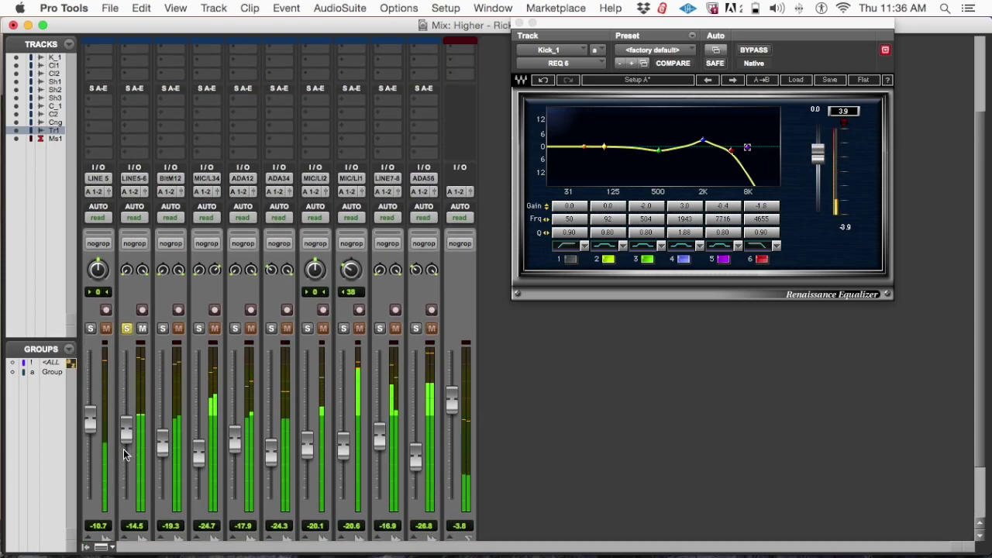
{"action": "scroll", "coordinate": [143, 361], "scroll_direction": "down", "scroll_amount": 3}
{"action": "left_click", "coordinate": [127, 260]}
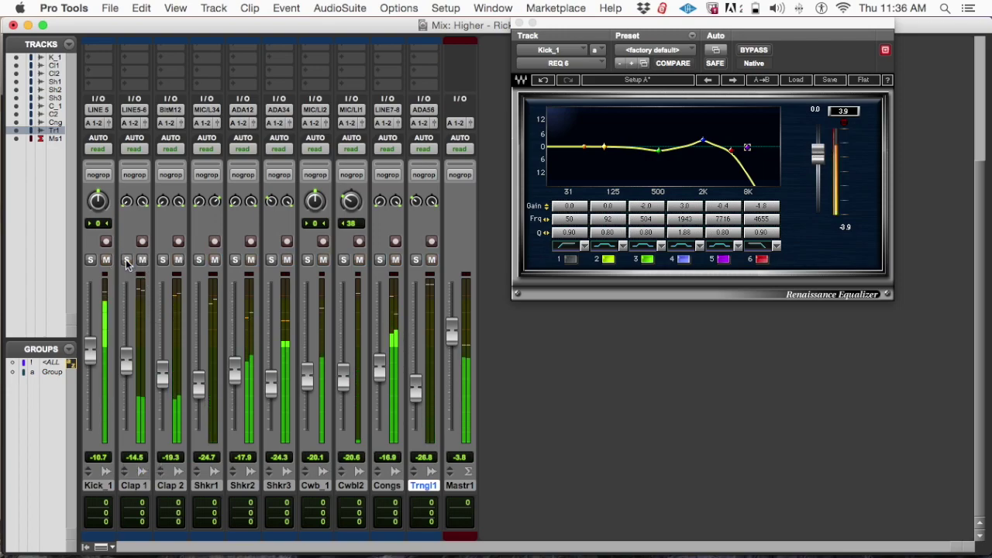
Solo Clap 1 and Clap 2 together, lower the Clap 1 fader to -16.3 dB, and clear both solos
{"action": "left_click", "coordinate": [163, 261]}
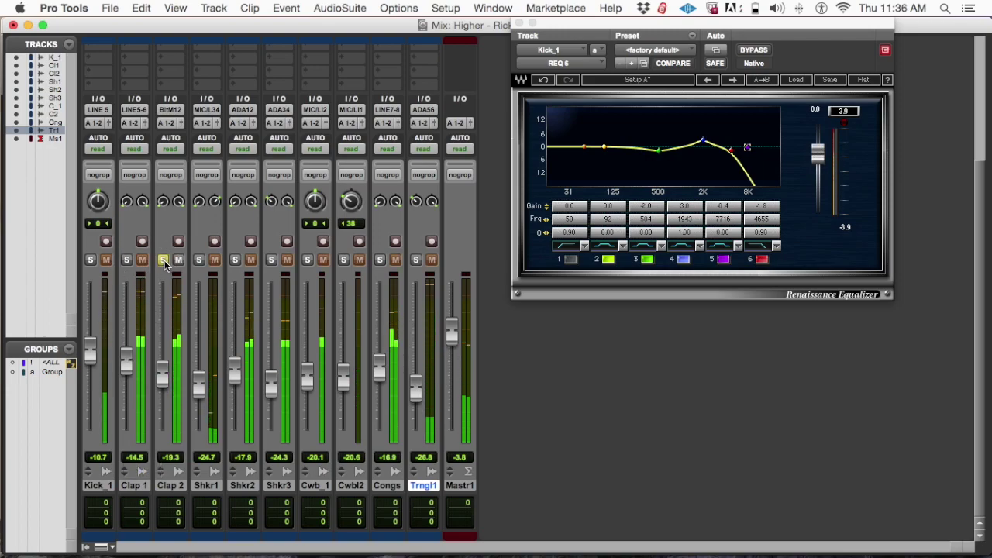
{"action": "left_click", "coordinate": [127, 260]}
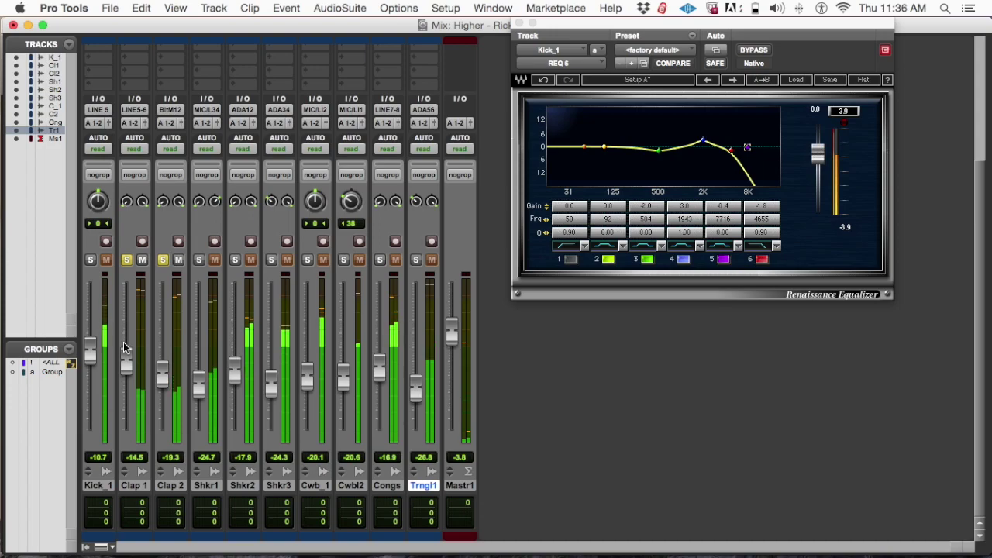
{"action": "left_click_drag", "start_coordinate": [125, 353], "coordinate": [125, 360]}
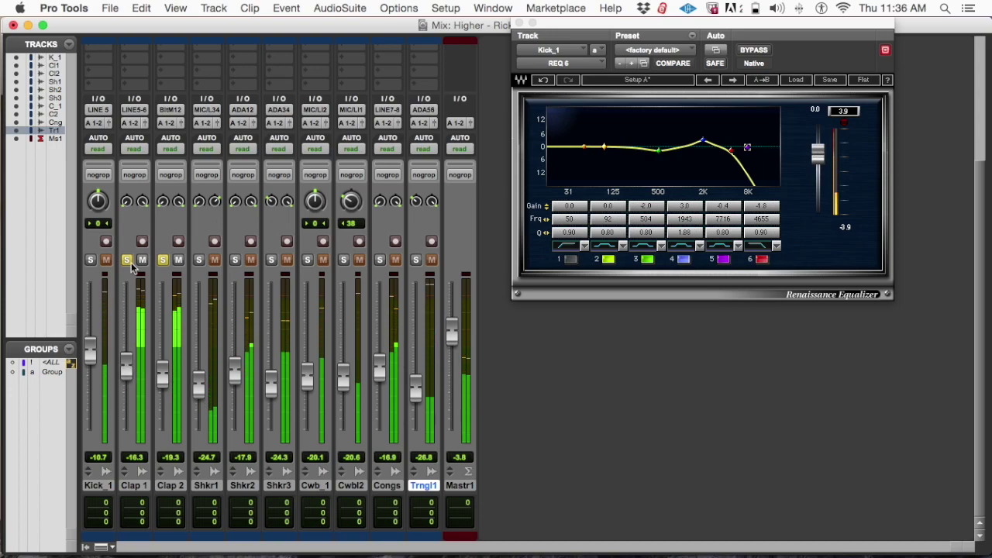
{"action": "left_click", "coordinate": [127, 259], "text": "alt"}
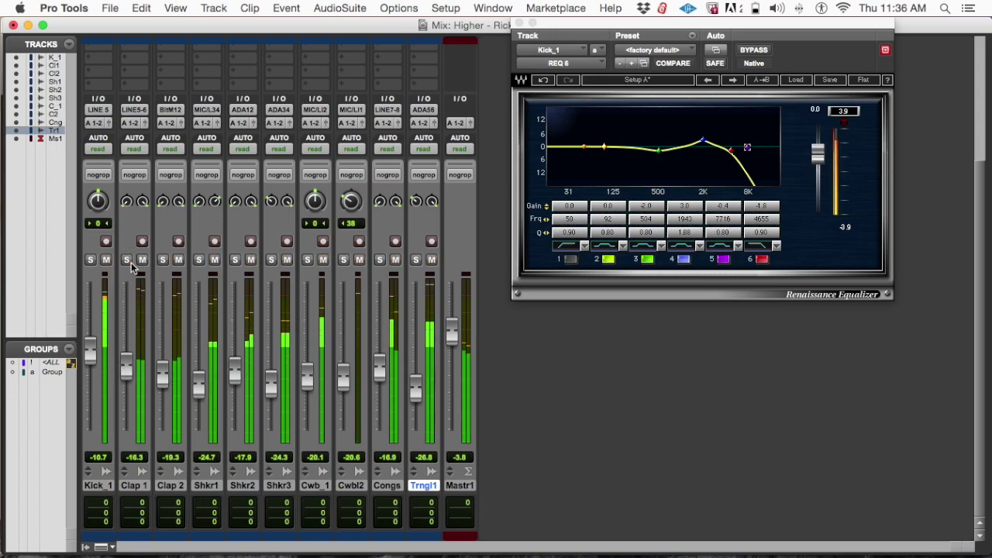
Solo Clap 1, open its REQ 6 equalizer, and enable band 1 as a high-pass filter at 135 Hz
{"action": "scroll", "coordinate": [132, 267], "scroll_direction": "up", "scroll_amount": 5}
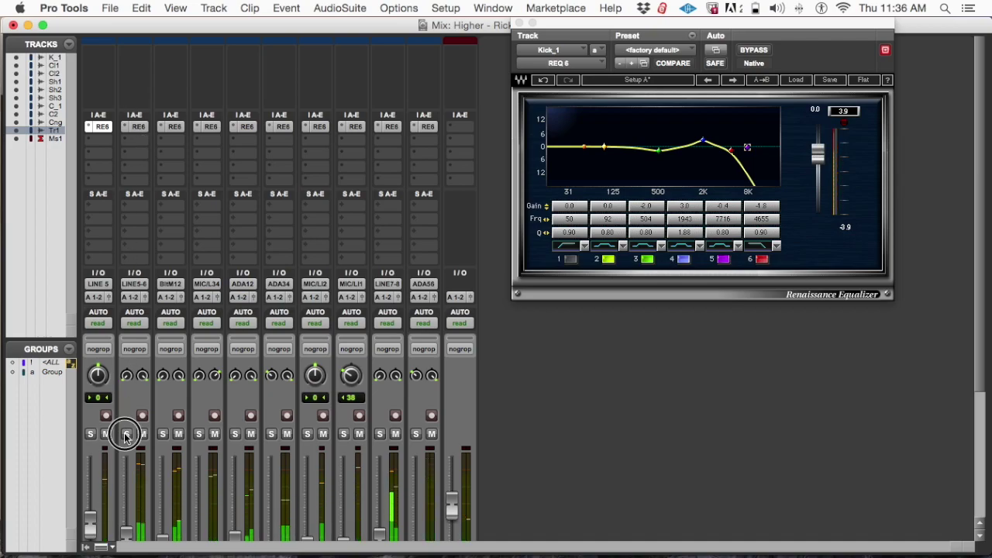
{"action": "left_click", "coordinate": [127, 434]}
{"action": "left_click", "coordinate": [136, 126]}
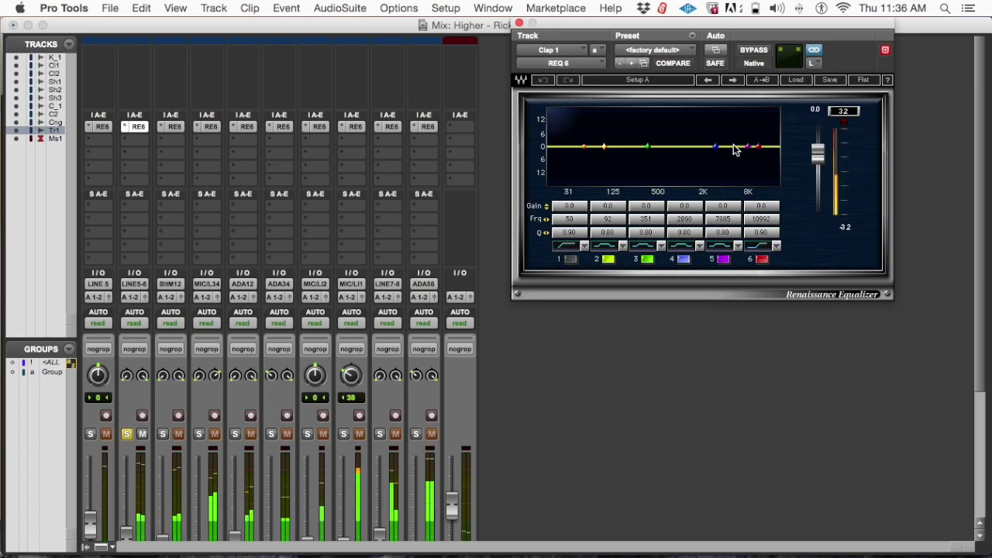
{"action": "left_click", "coordinate": [570, 259]}
{"action": "left_click_drag", "start_coordinate": [583, 146], "coordinate": [615, 138]}
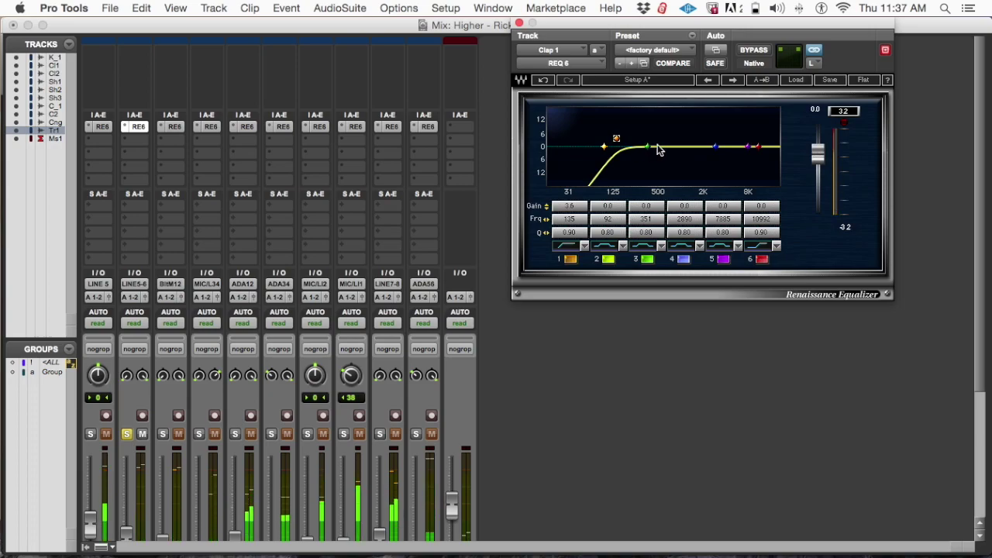
Fine-tune Clap 1's equalizer with band 1 at 133 Hz, slight boosts at 2669 Hz and 7828 Hz, and a 0.5 dB cut at 515 Hz
{"action": "left_click_drag", "start_coordinate": [621, 140], "coordinate": [613, 138]}
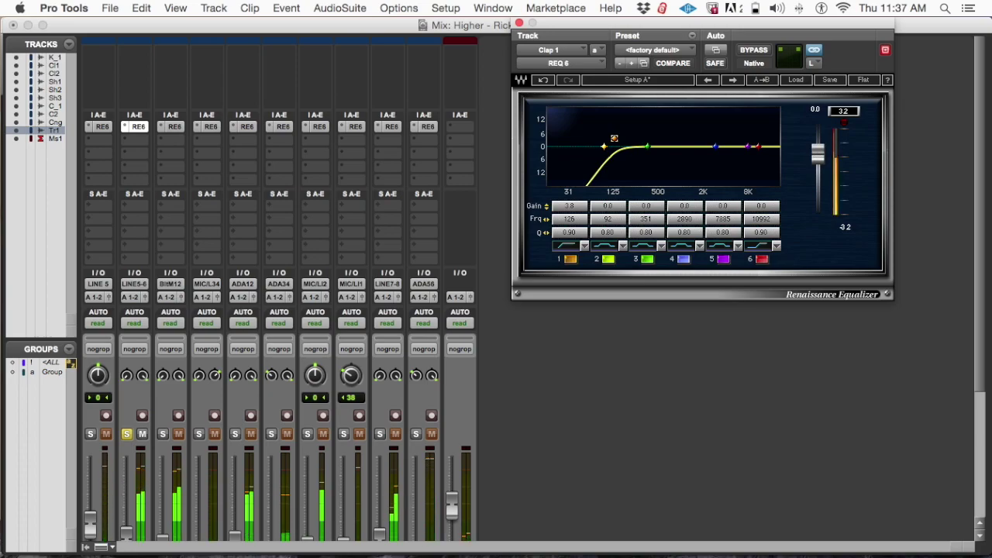
{"action": "left_click_drag", "start_coordinate": [614, 138], "coordinate": [615, 138]}
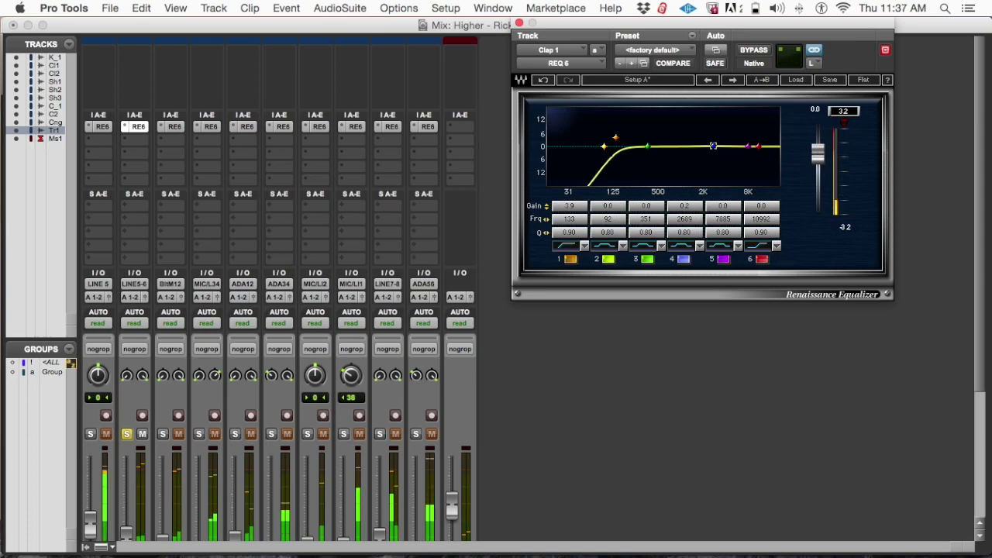
{"action": "left_click_drag", "start_coordinate": [747, 146], "coordinate": [730, 151]}
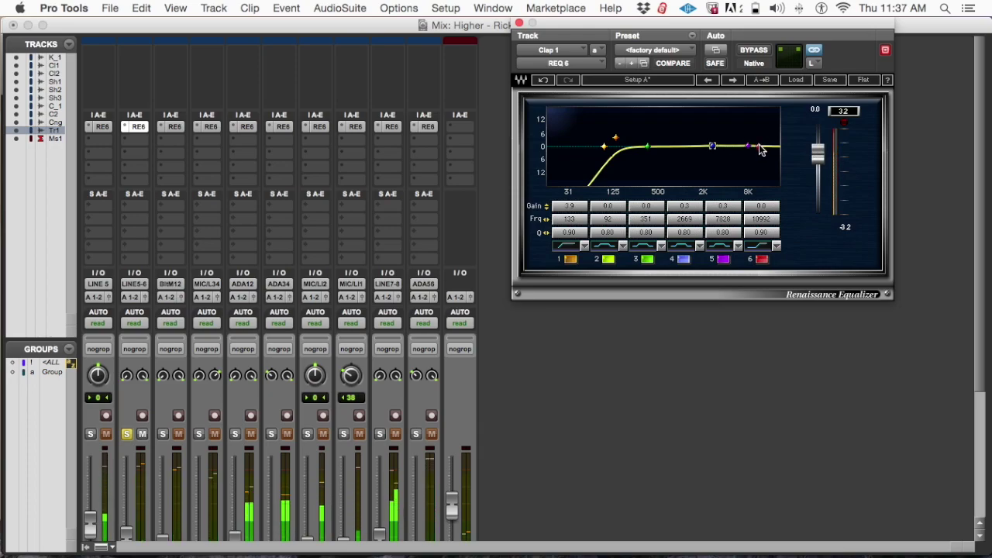
{"action": "mouse_move", "coordinate": [647, 146]}
{"action": "left_mouse_down"}
{"action": "mouse_move", "coordinate": [660, 146]}
{"action": "mouse_move", "coordinate": [659, 155]}
{"action": "mouse_move", "coordinate": [659, 147]}
{"action": "left_mouse_up"}
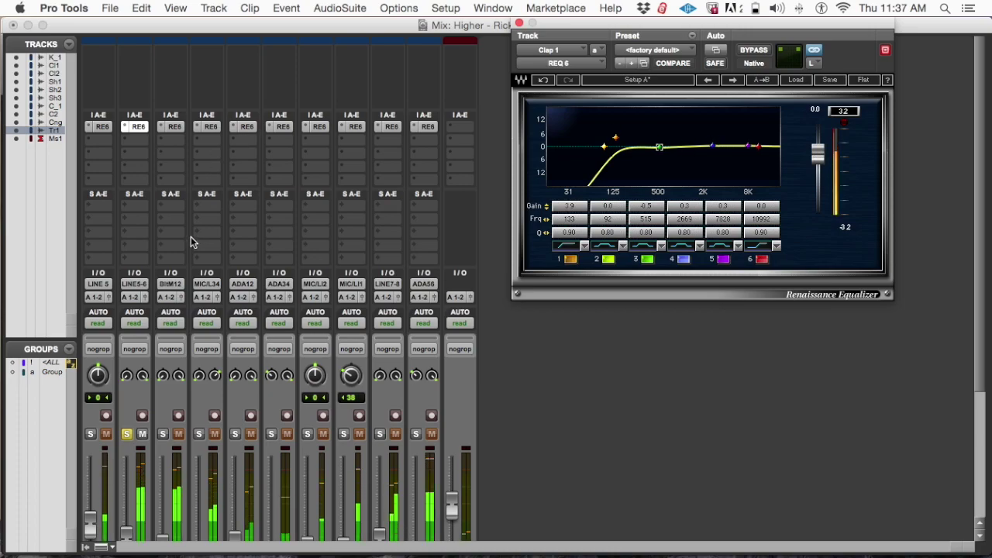
Solo Clap 2 instead of Clap 1, open Clap 2's REQ 6 equalizer, and restart playback
{"action": "left_click", "coordinate": [153, 444]}
{"action": "left_click", "coordinate": [163, 434]}
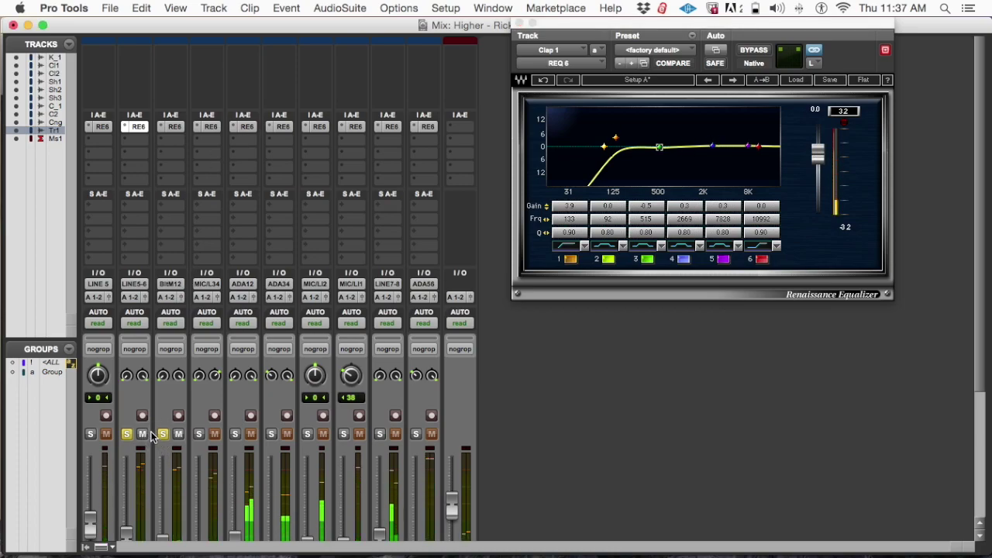
{"action": "left_click", "coordinate": [128, 434]}
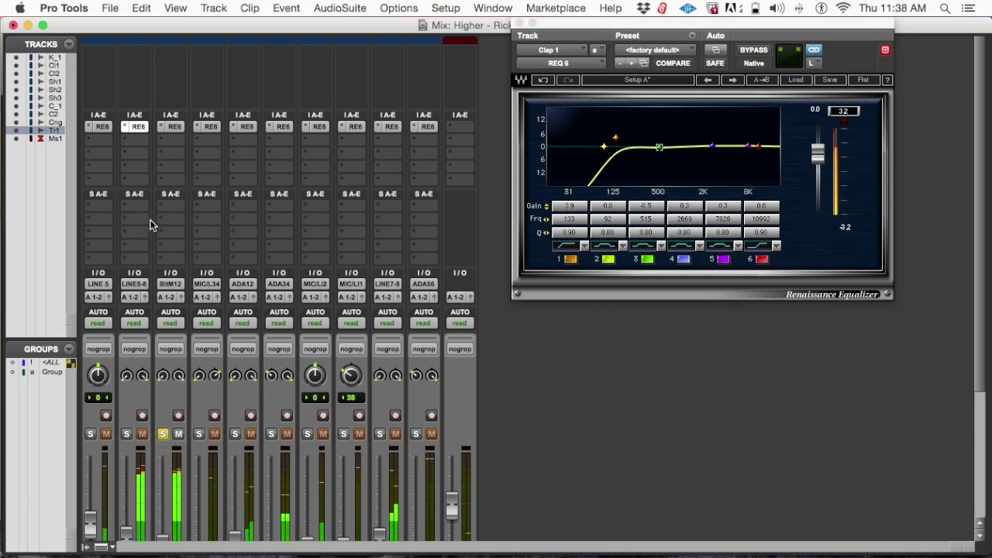
{"action": "left_click", "coordinate": [175, 127]}
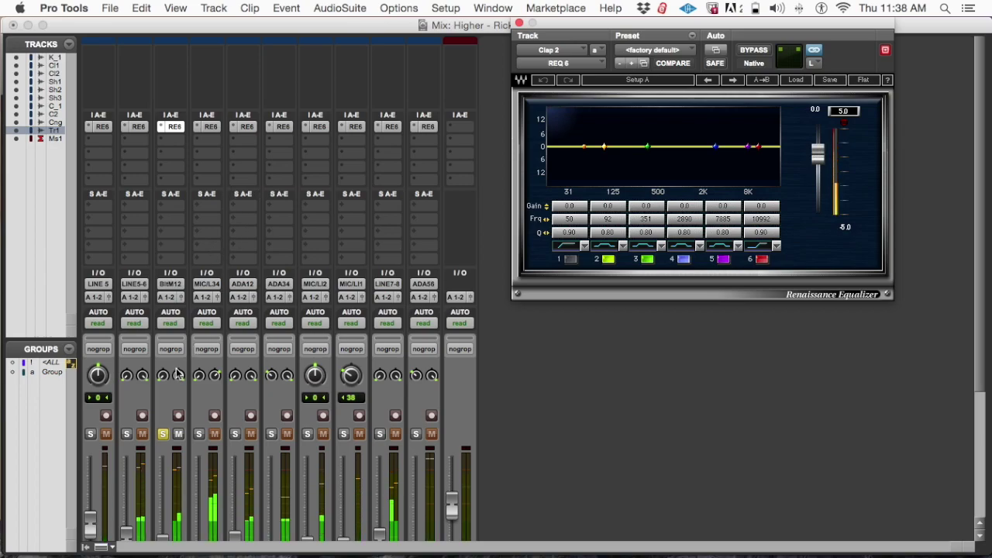
{"action": "scroll", "coordinate": [164, 441], "scroll_direction": "down", "scroll_amount": 4}
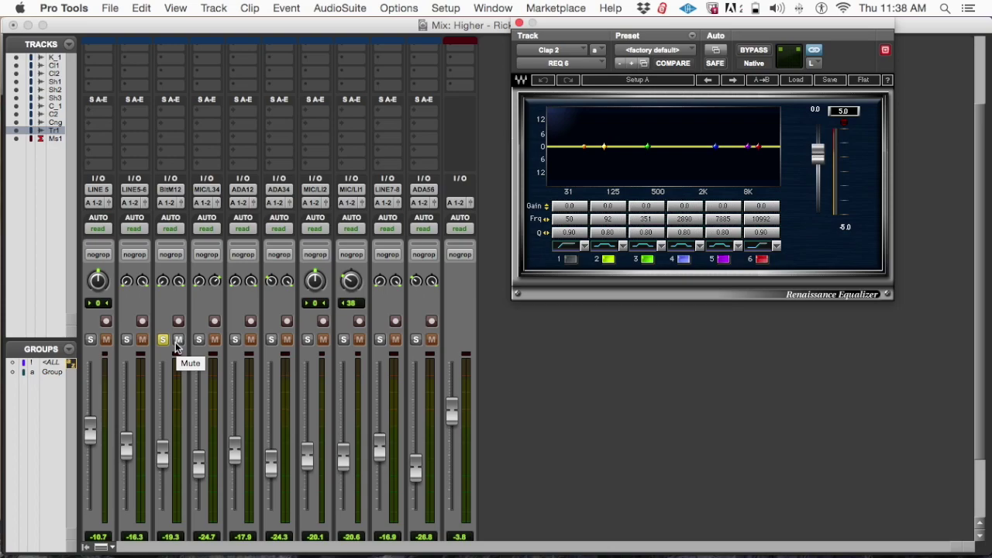
{"action": "scroll", "coordinate": [172, 384], "scroll_direction": "down", "scroll_amount": 1}
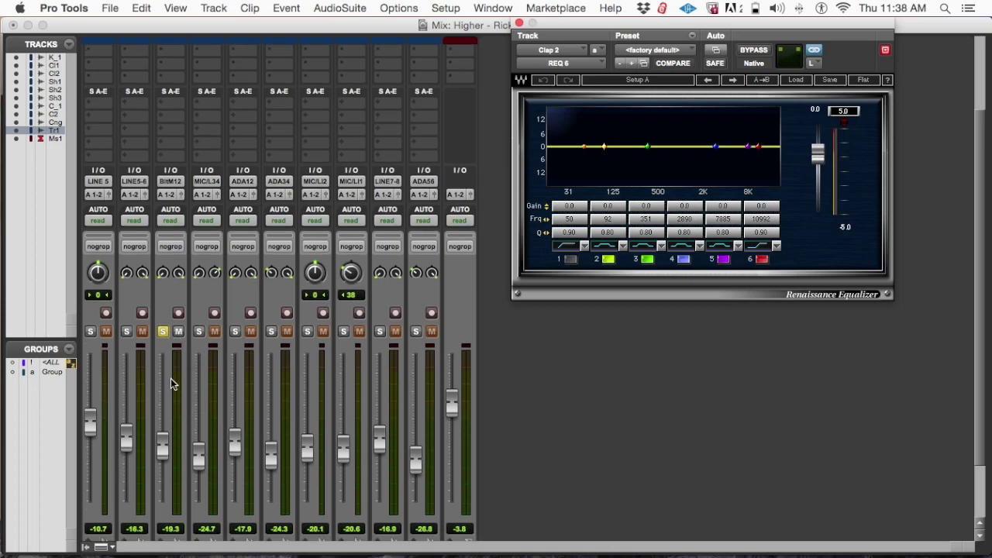
{"action": "scroll", "coordinate": [170, 381], "scroll_direction": "down", "scroll_amount": 2}
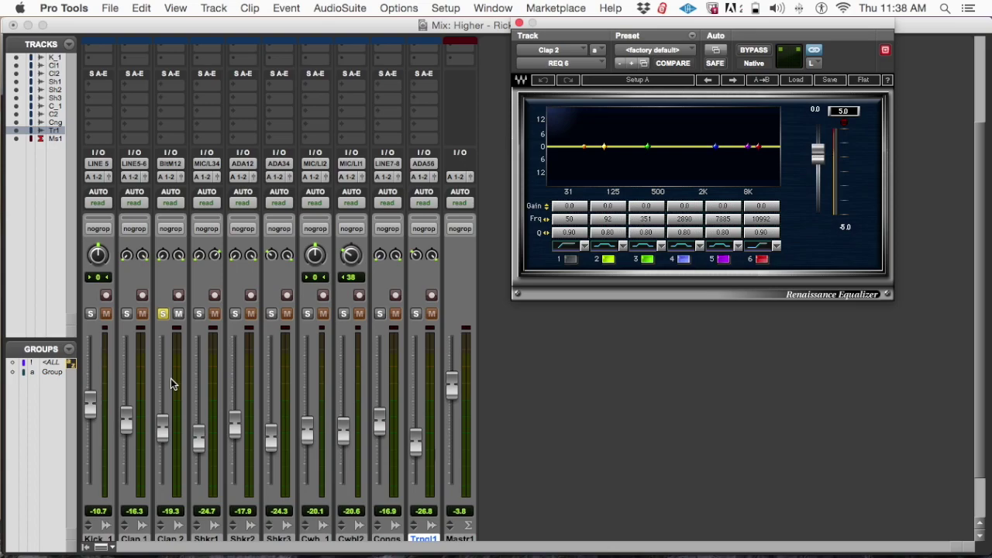
{"action": "key", "text": "space"}
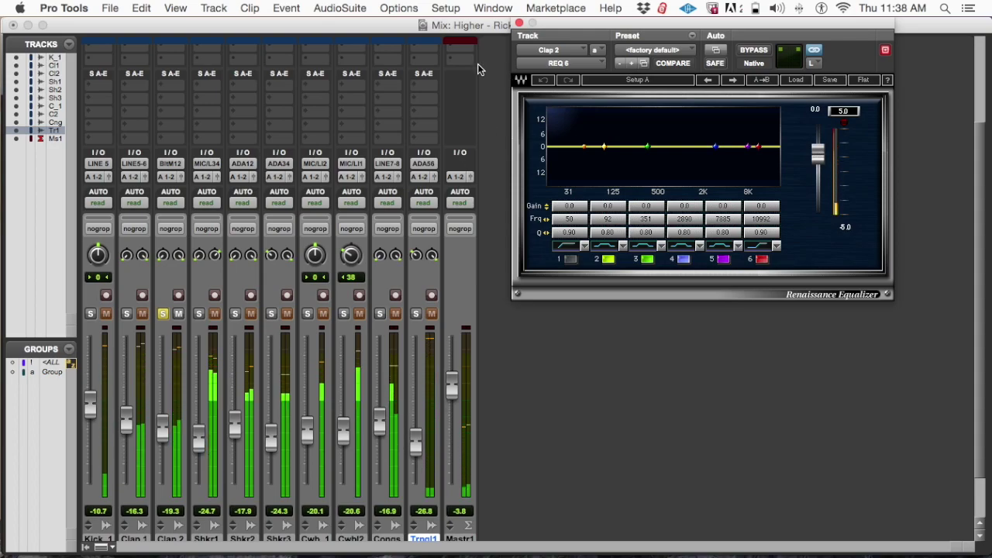
Boost Clap 2's band 4 by about 8 dB at 1022 Hz, and undo and redo it to compare with the flat curve
{"action": "left_click_drag", "start_coordinate": [715, 146], "coordinate": [680, 128]}
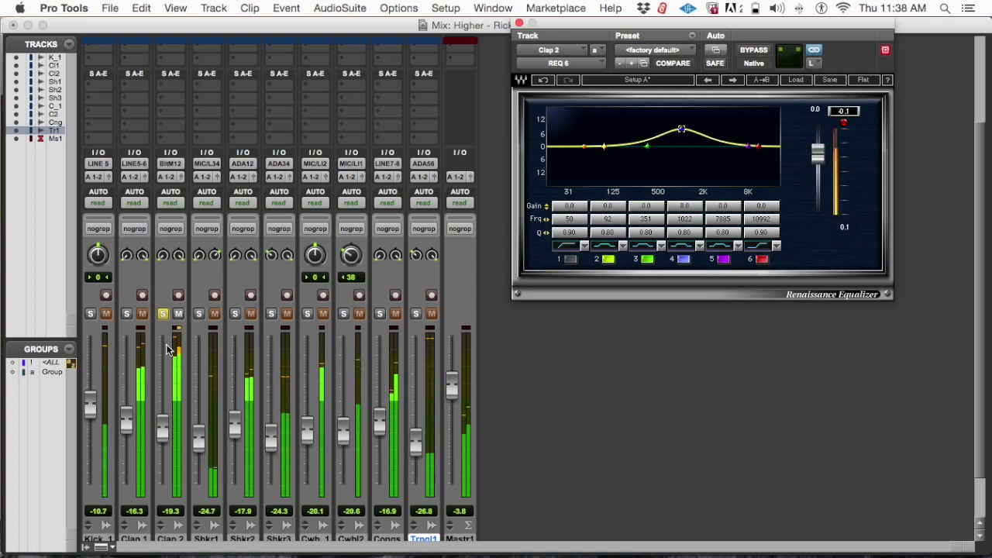
{"action": "left_click", "coordinate": [542, 80]}
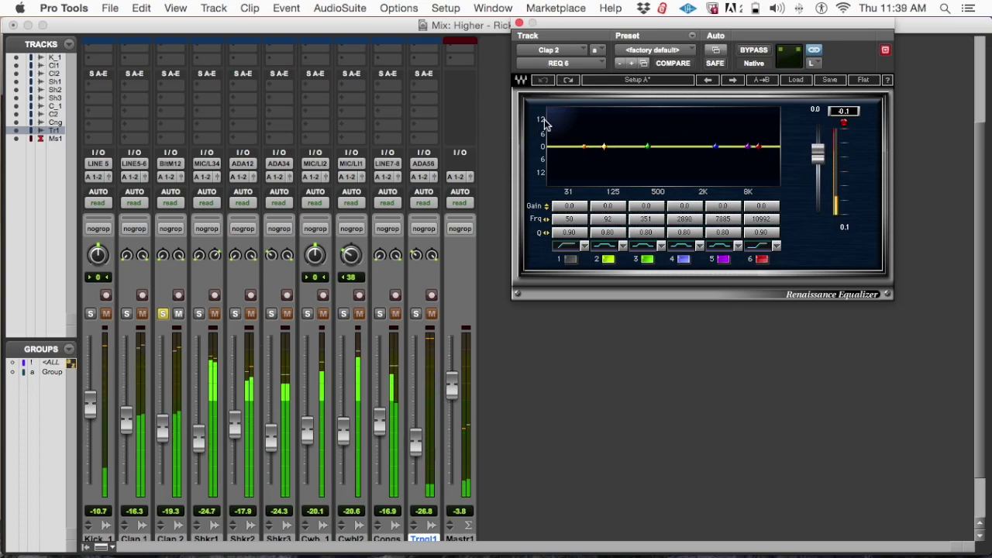
{"action": "left_click", "coordinate": [567, 81]}
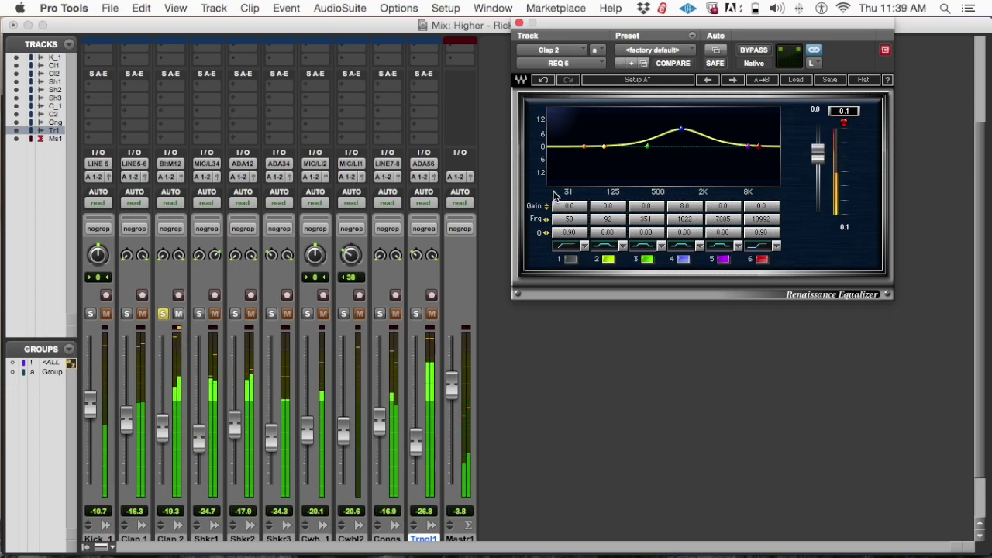
Sweep Clap 2's band 4 and settle on a 3.0 dB boost at 1091 Hz with a Q of 1.57
{"action": "left_click_drag", "start_coordinate": [683, 132], "coordinate": [678, 138]}
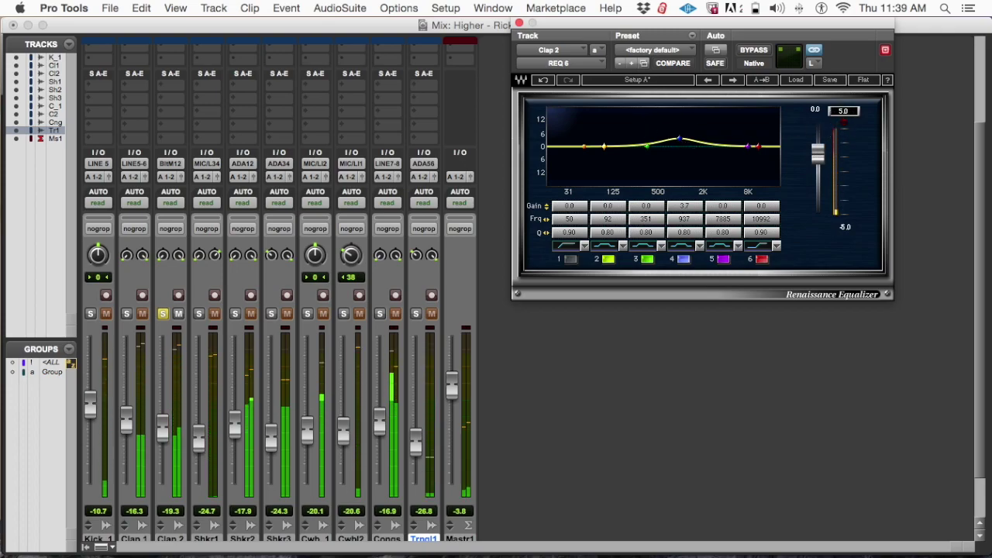
{"action": "left_click_drag", "start_coordinate": [679, 139], "coordinate": [679, 138]}
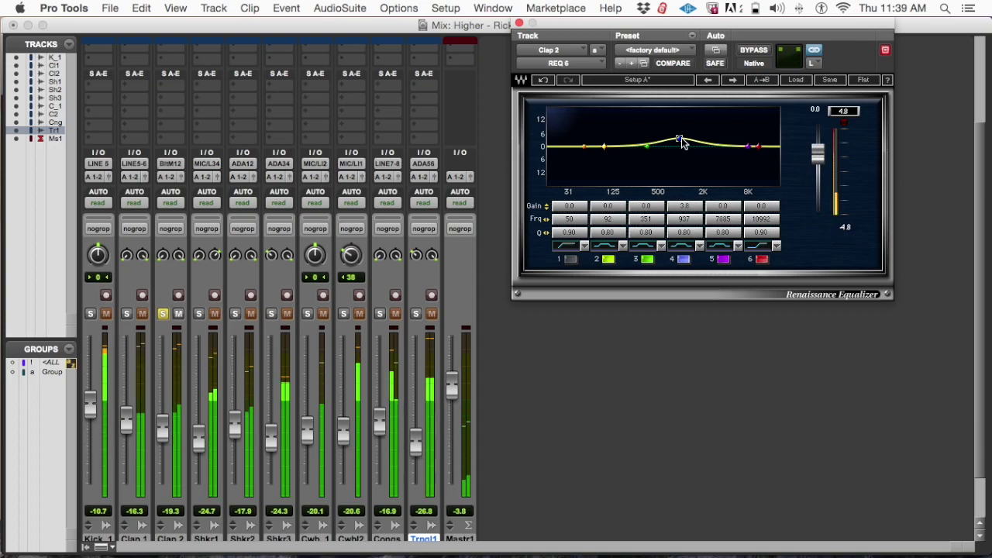
{"action": "left_click_drag", "start_coordinate": [679, 138], "coordinate": [721, 126]}
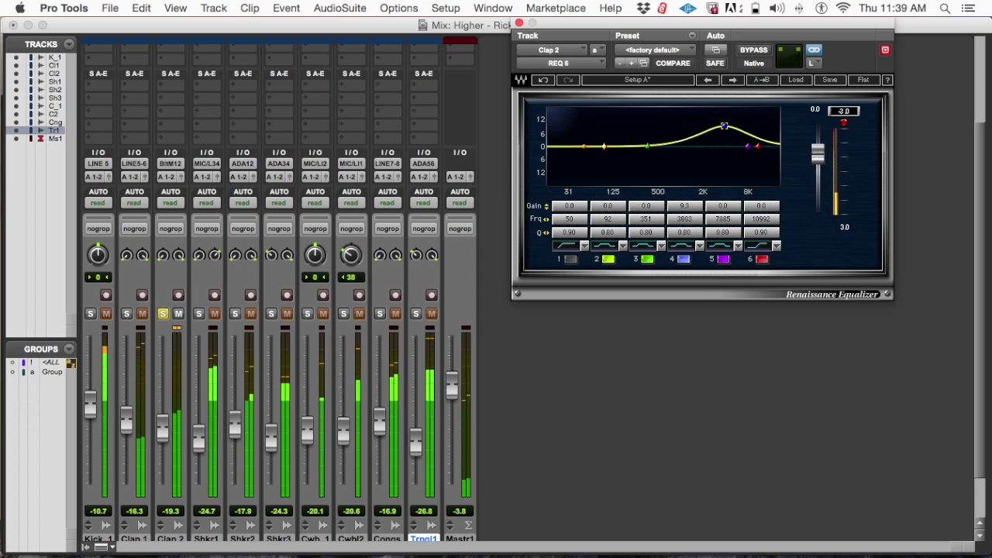
{"action": "left_click_drag", "start_coordinate": [723, 125], "coordinate": [683, 139]}
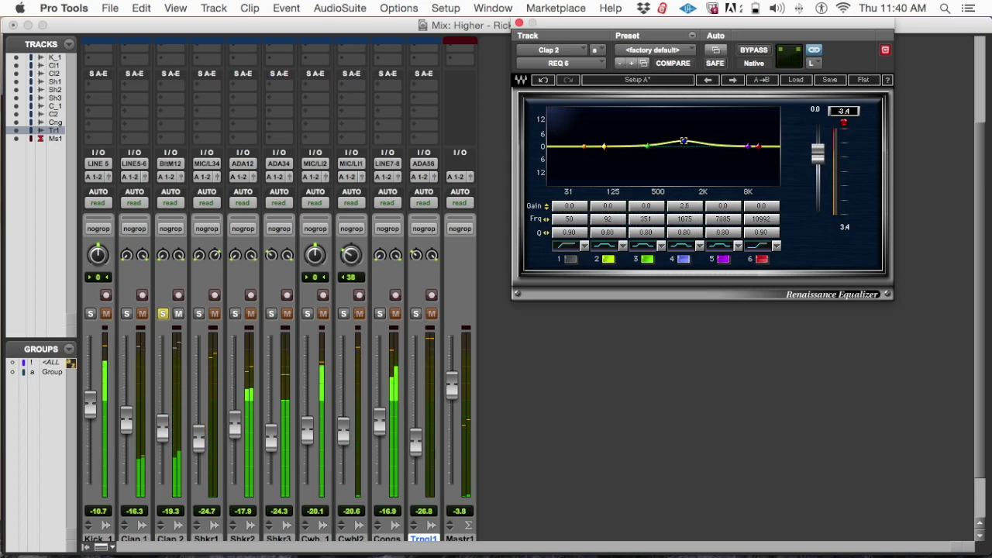
{"action": "left_click_drag", "start_coordinate": [683, 140], "coordinate": [683, 140]}
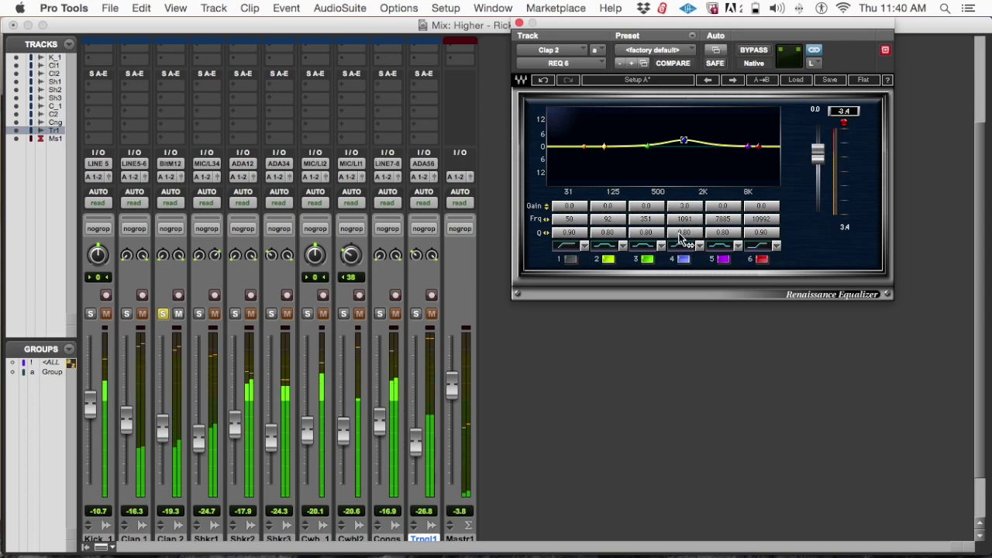
{"action": "left_click_drag", "start_coordinate": [680, 237], "coordinate": [680, 229]}
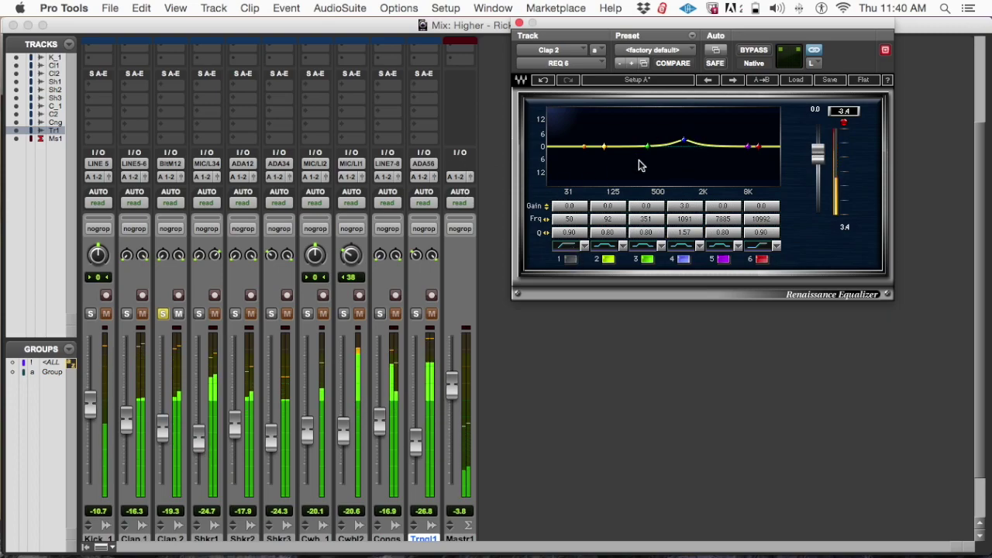
Solo Shaker 1 instead of Clap 2 and open Shaker 1's REQ 6 equalizer
{"action": "scroll", "coordinate": [229, 308], "scroll_direction": "up", "scroll_amount": 3}
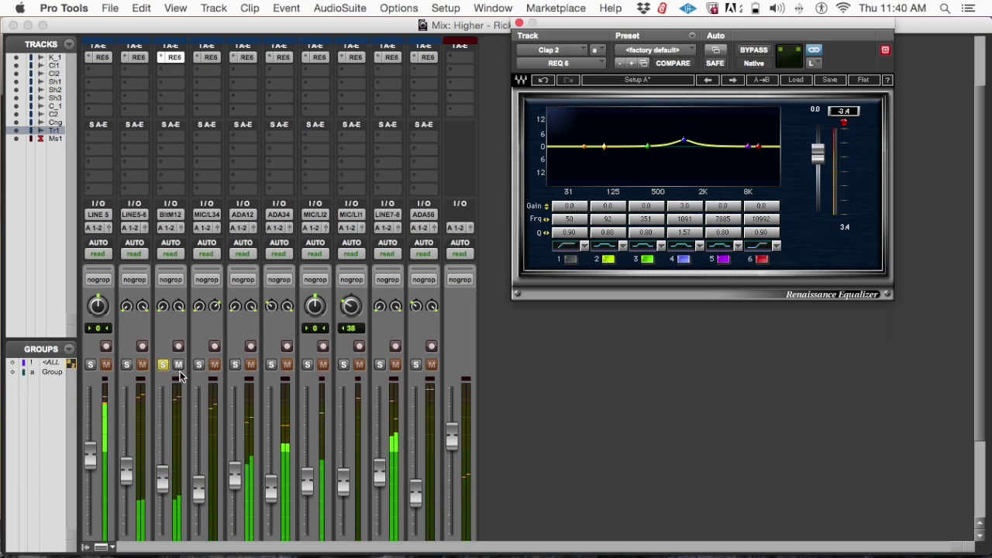
{"action": "left_click", "coordinate": [199, 365]}
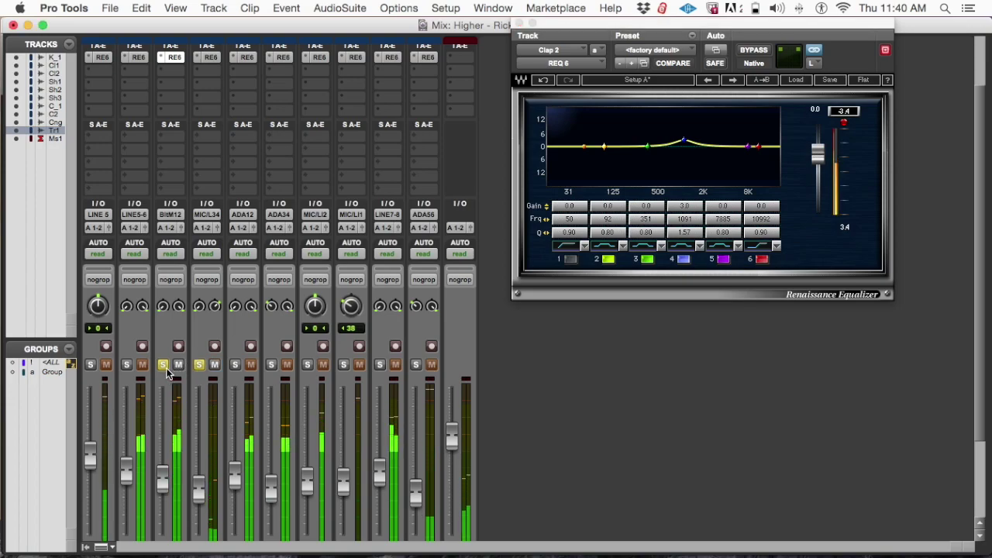
{"action": "left_click", "coordinate": [163, 366]}
{"action": "scroll", "coordinate": [165, 371], "scroll_direction": "down", "scroll_amount": 5}
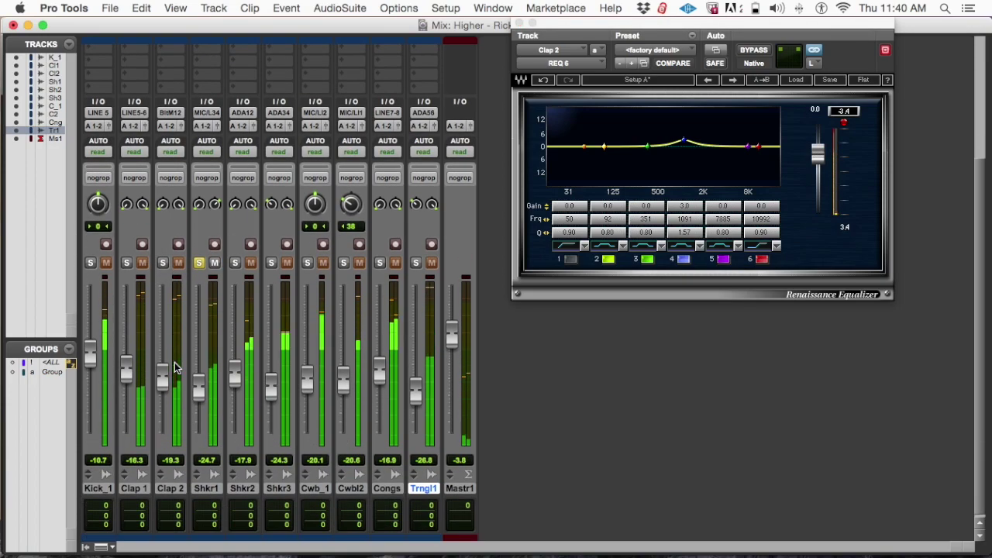
{"action": "scroll", "coordinate": [170, 370], "scroll_direction": "up", "scroll_amount": 10}
{"action": "scroll", "coordinate": [175, 367], "scroll_direction": "down", "scroll_amount": 3}
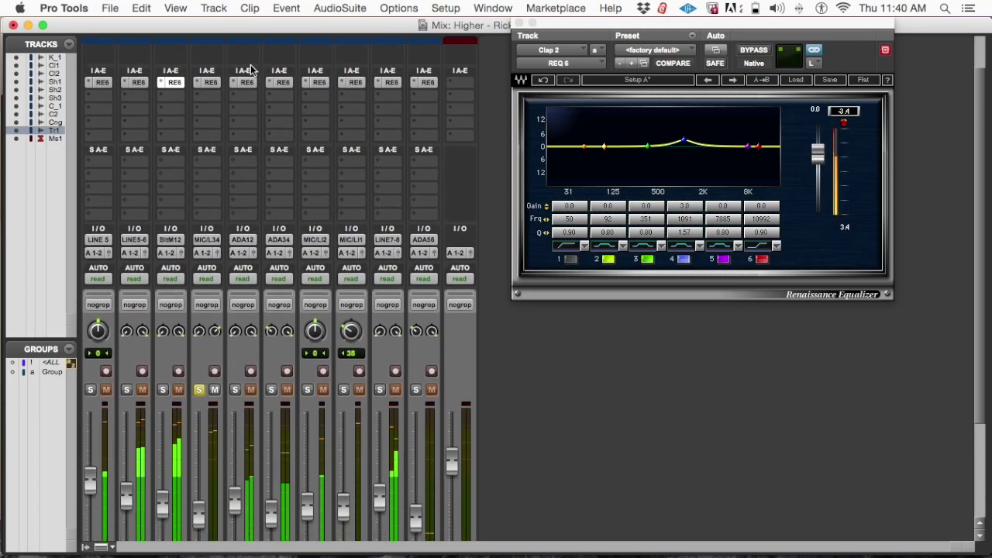
{"action": "left_click", "coordinate": [210, 83]}
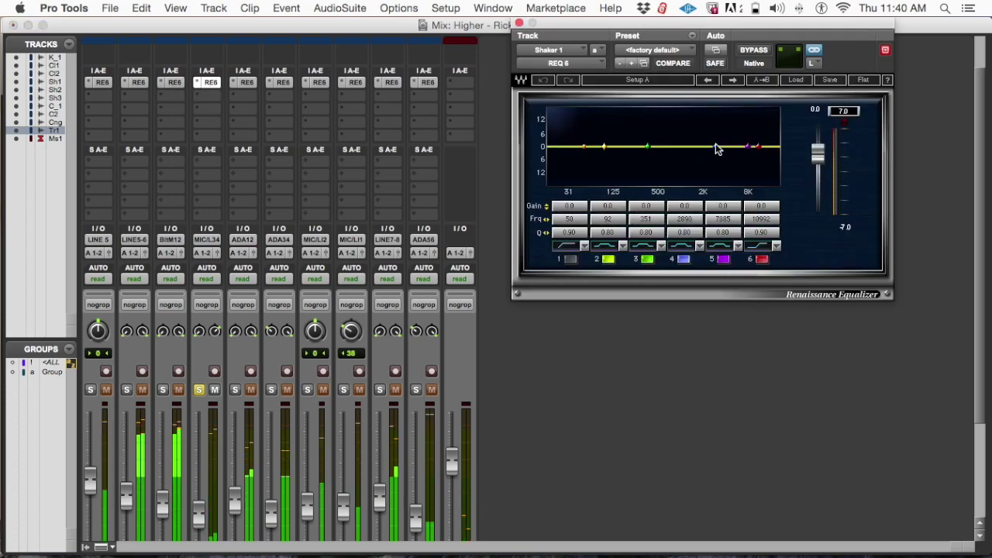
Apply very slight boosts on Shaker 1 with band 4 at 2294 Hz, band 5 at 7551 Hz and band 6 at 11314 Hz
{"action": "left_click_drag", "start_coordinate": [716, 149], "coordinate": [708, 147]}
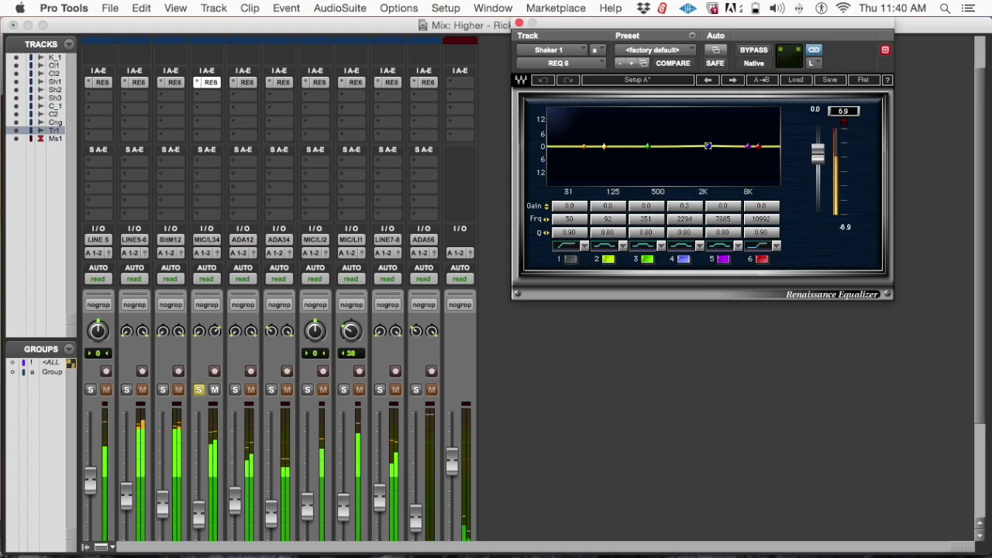
{"action": "left_click", "coordinate": [746, 147]}
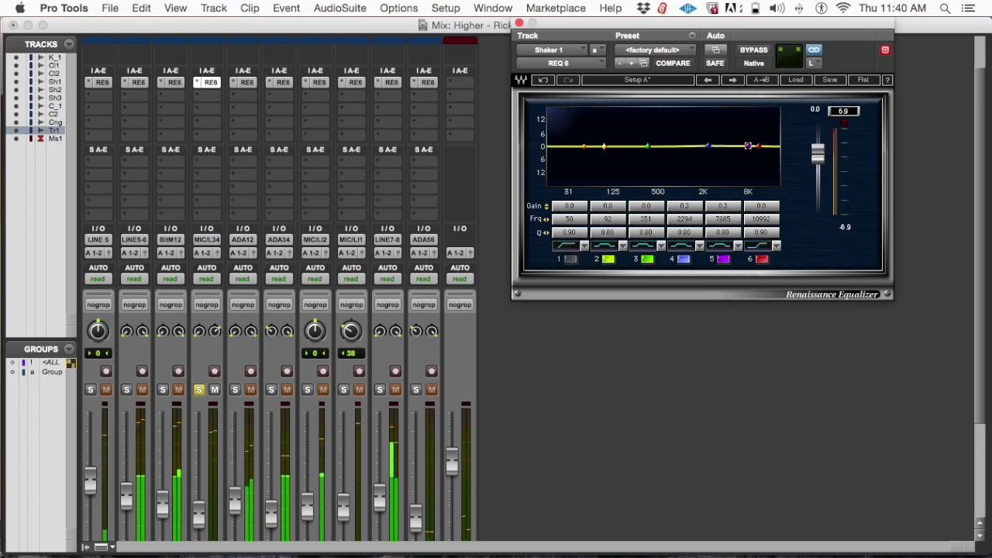
{"action": "left_click_drag", "start_coordinate": [748, 146], "coordinate": [761, 144]}
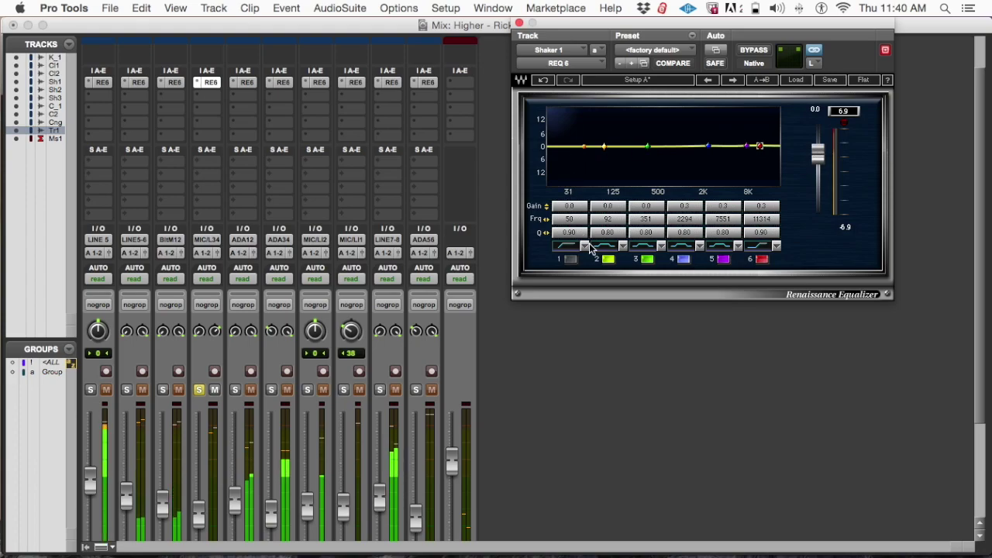
Move the solo from Shaker 1 to Shaker 2, clear it to hear the full mix, and save the session
{"action": "left_click", "coordinate": [235, 388]}
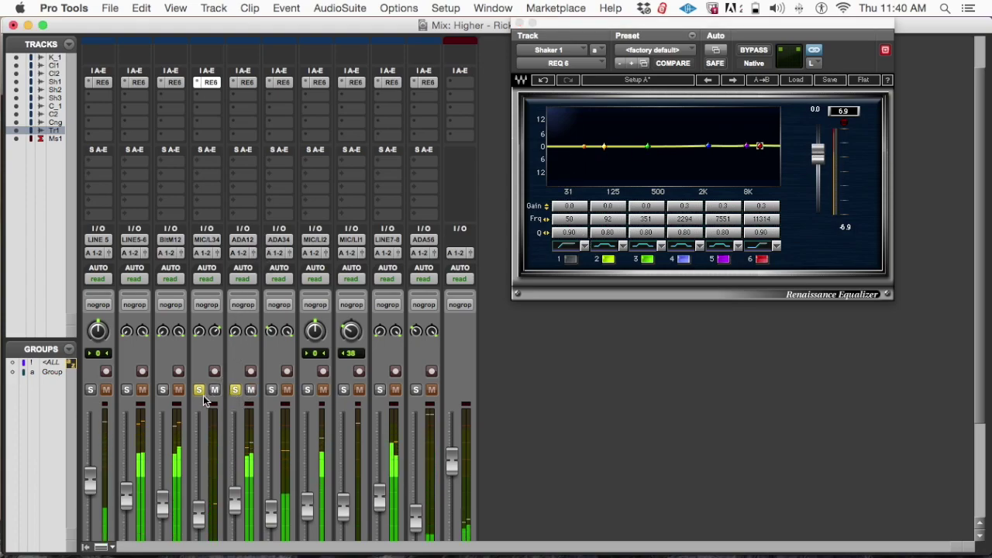
{"action": "left_click", "coordinate": [199, 389]}
{"action": "scroll", "coordinate": [233, 391], "scroll_direction": "down", "scroll_amount": 8}
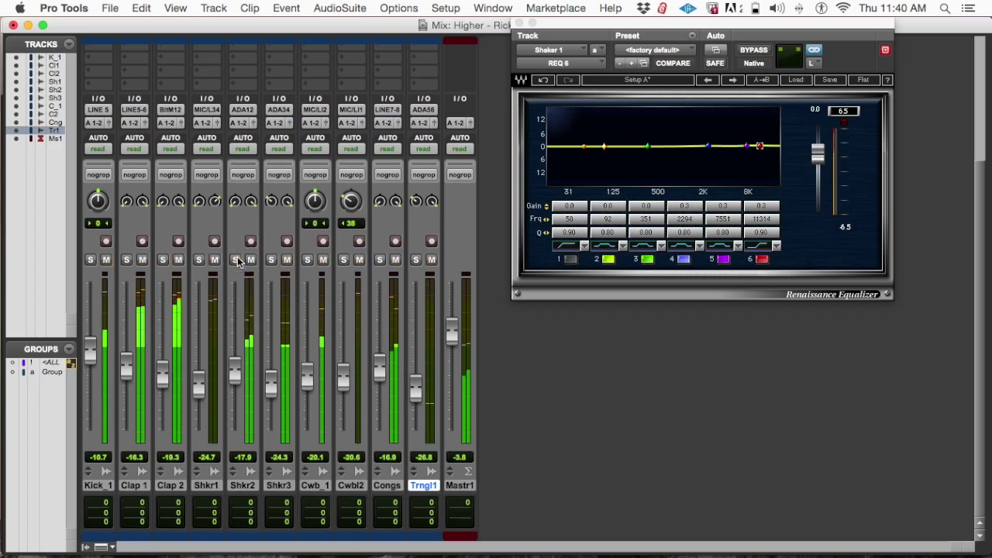
{"action": "left_click", "coordinate": [235, 260]}
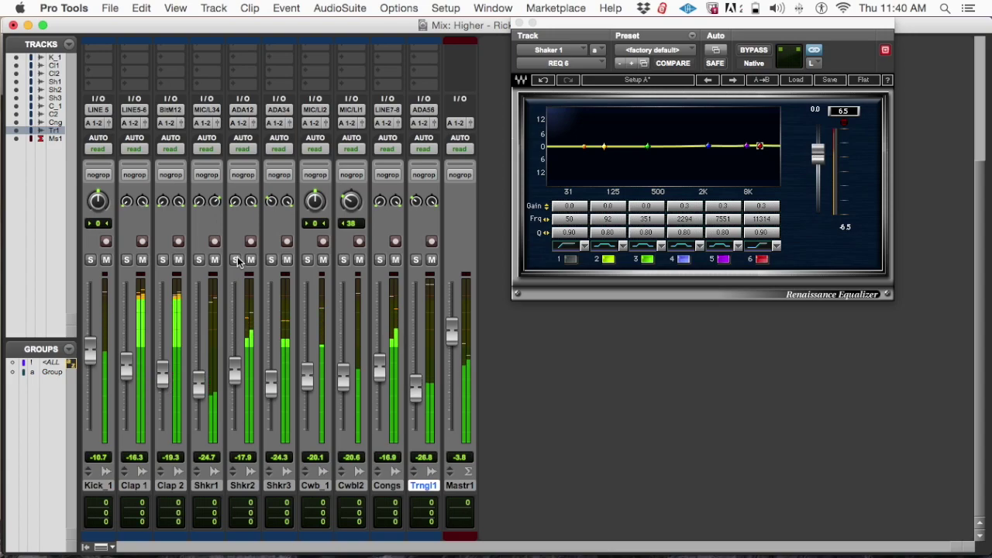
{"action": "key", "text": "super+s"}
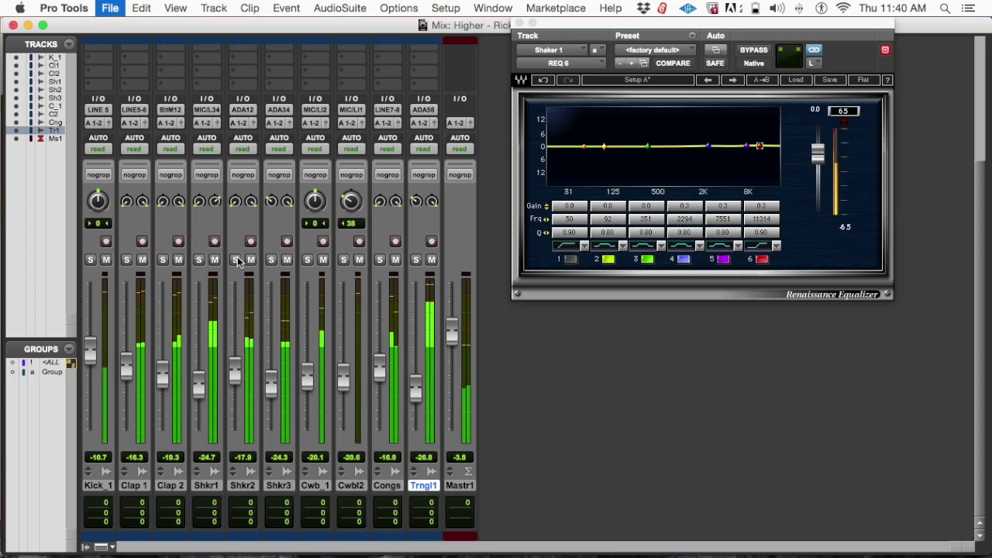
Toggle Shaker 2's solo to compare it with the full mix, and leave Shaker 2 soloed
{"action": "left_click", "coordinate": [236, 260]}
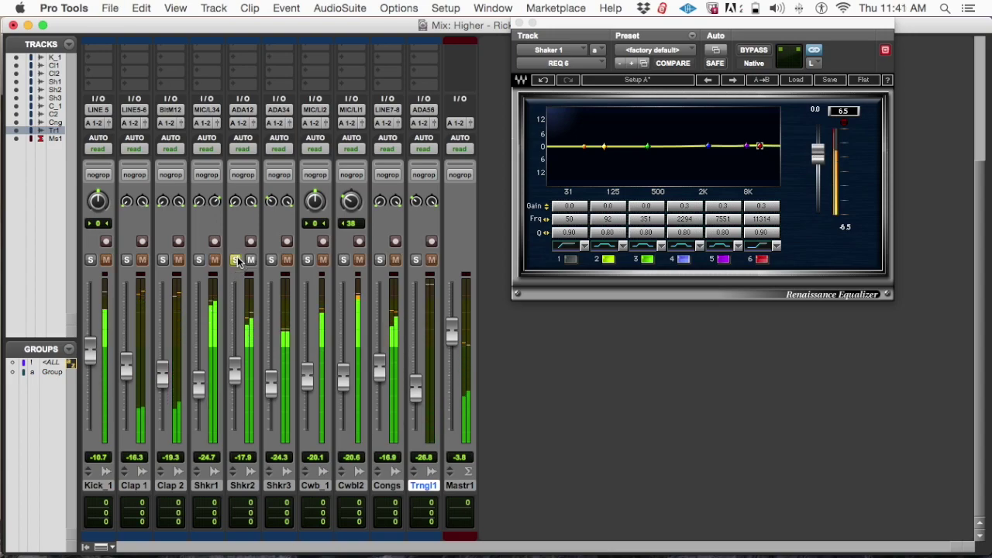
{"action": "left_click", "coordinate": [236, 259]}
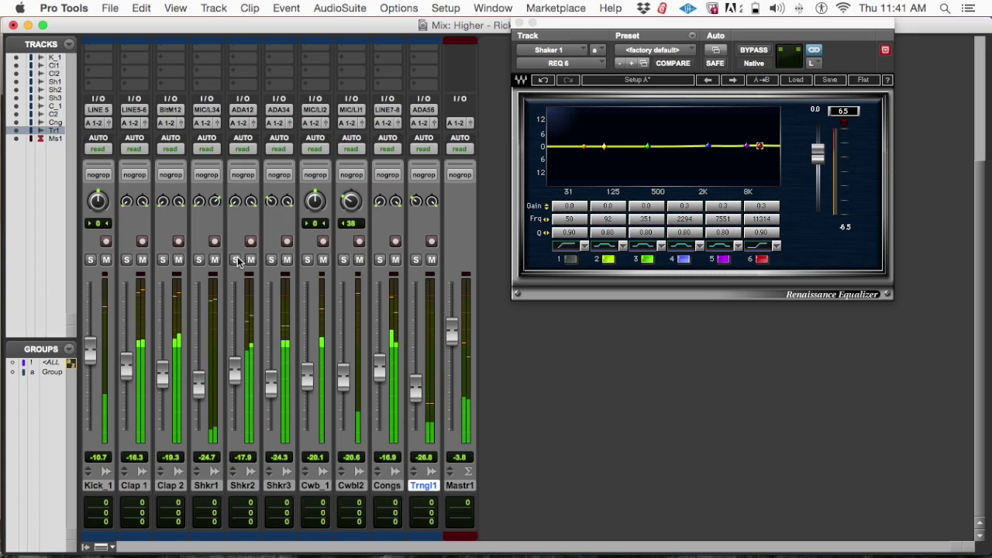
{"action": "left_click", "coordinate": [237, 260]}
{"action": "scroll", "coordinate": [252, 155], "scroll_direction": "up", "scroll_amount": 3}
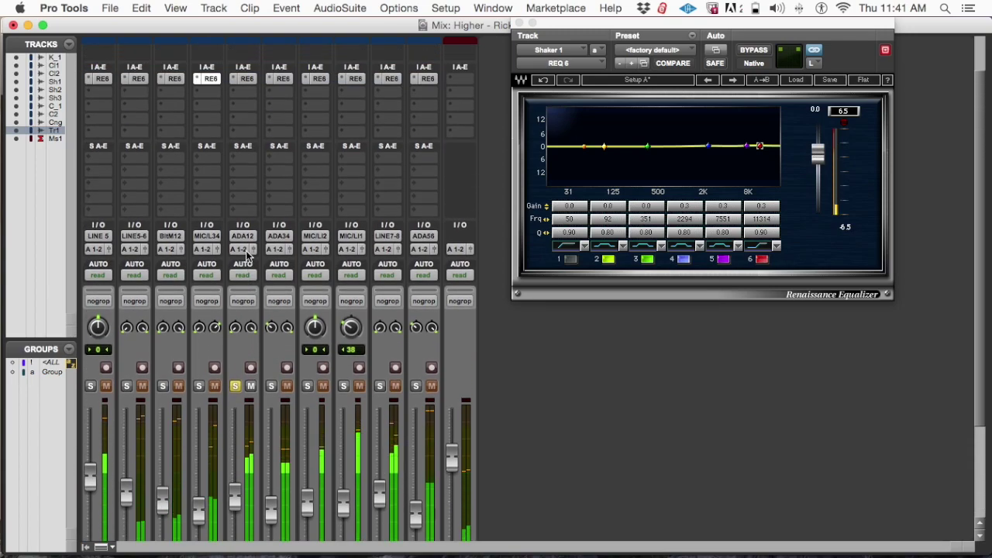
Open Shaker 2's REQ 6 equalizer
{"action": "left_click", "coordinate": [246, 78]}
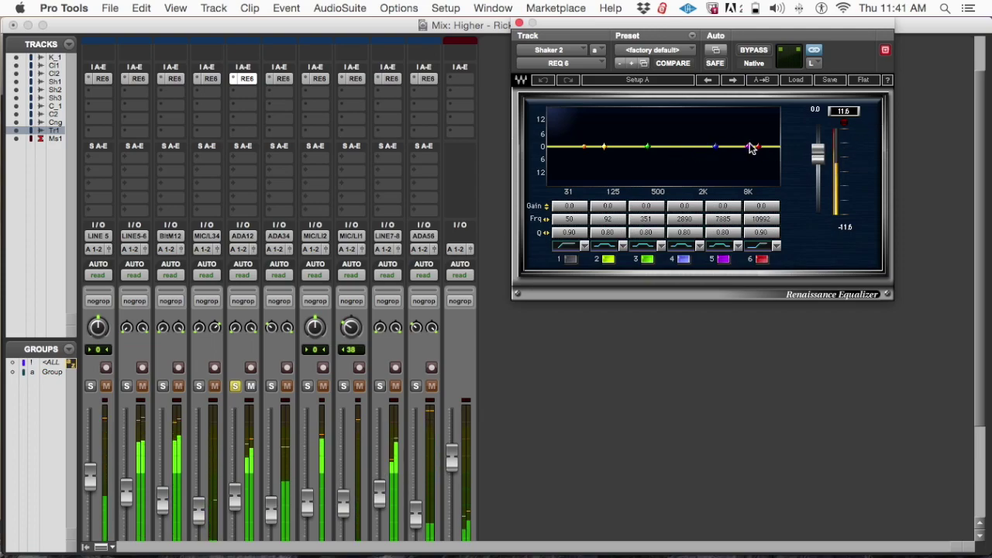
Try a band 4 boost of about 7.4 dB at 2728 Hz on Shaker 2 and undo the trial boost
{"action": "left_click_drag", "start_coordinate": [714, 147], "coordinate": [674, 129]}
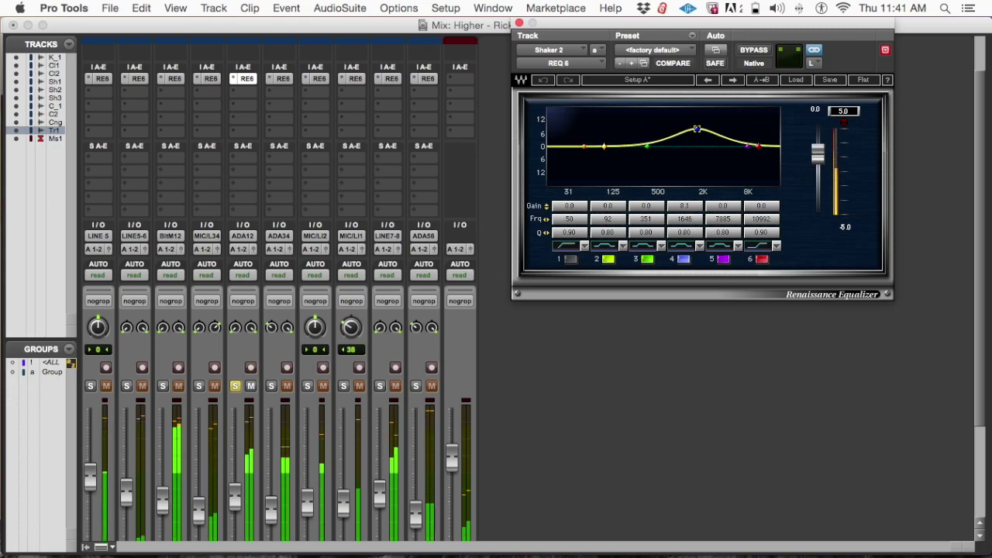
{"action": "left_click_drag", "start_coordinate": [664, 131], "coordinate": [695, 130]}
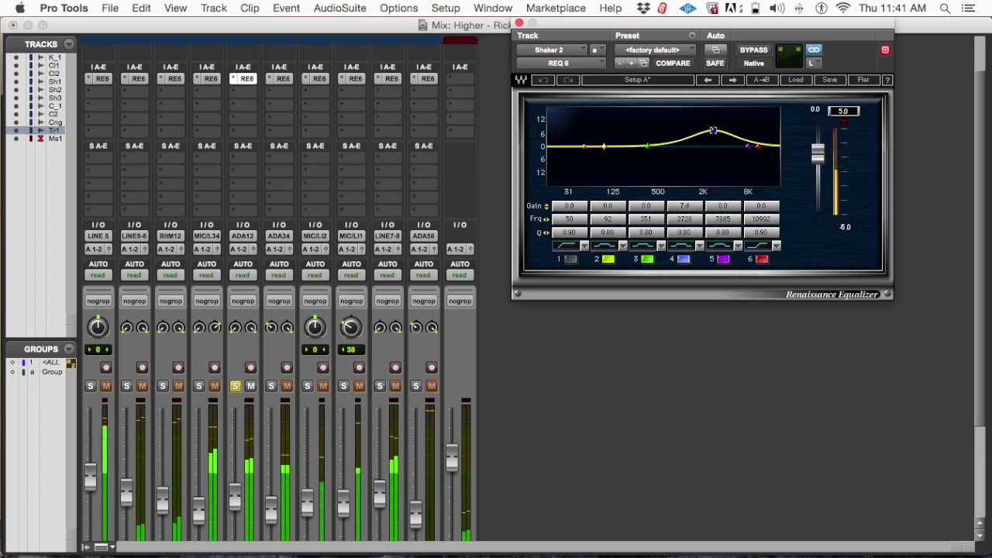
{"action": "left_click", "coordinate": [548, 81]}
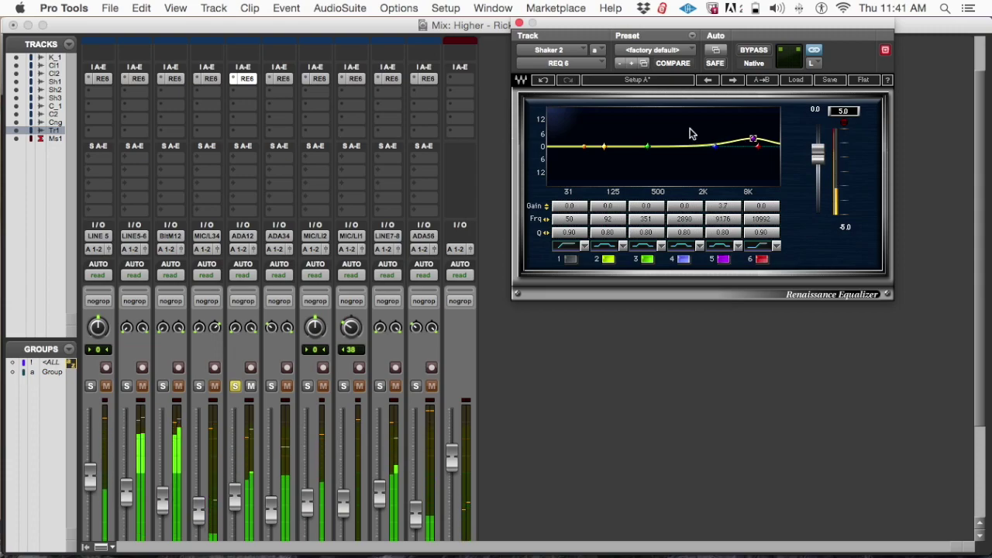
{"action": "left_click", "coordinate": [531, 82]}
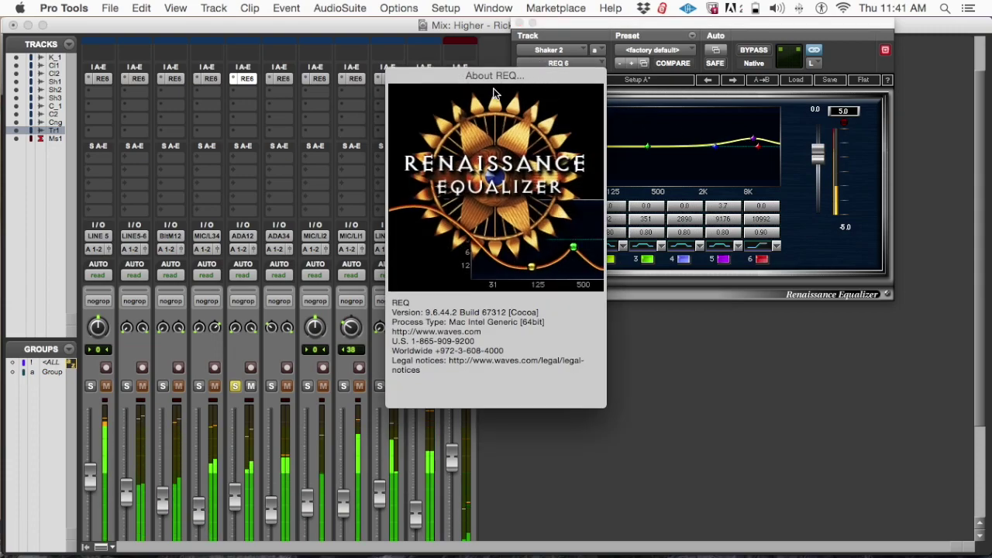
{"action": "left_click", "coordinate": [499, 176]}
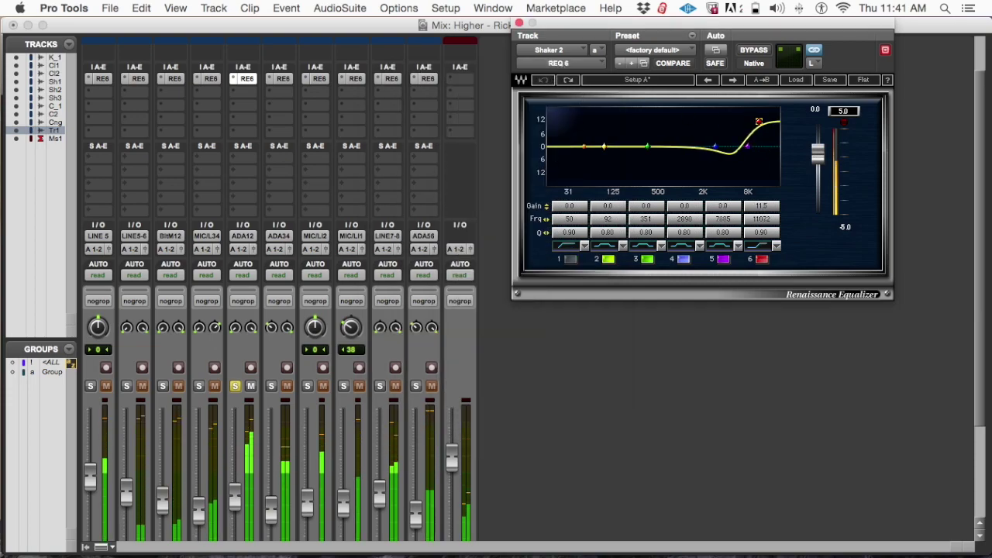
Lower Shaker 2's band 6 high boost to about 3.0 dB at 8662 Hz, comparing with the earlier setting through undo and redo
{"action": "left_click_drag", "start_coordinate": [759, 121], "coordinate": [757, 134]}
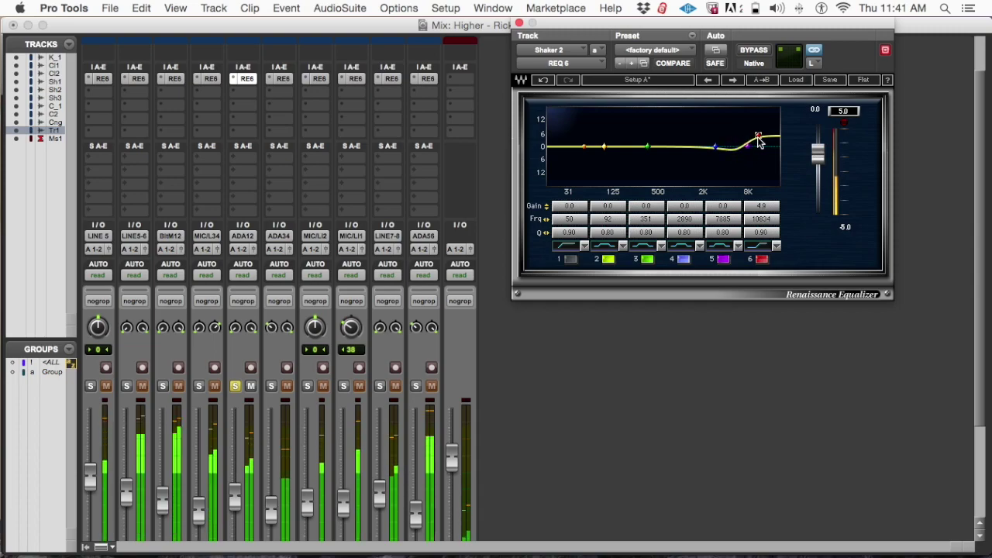
{"action": "mouse_move", "coordinate": [755, 133]}
{"action": "left_mouse_down"}
{"action": "mouse_move", "coordinate": [752, 123]}
{"action": "mouse_move", "coordinate": [756, 137]}
{"action": "left_mouse_up"}
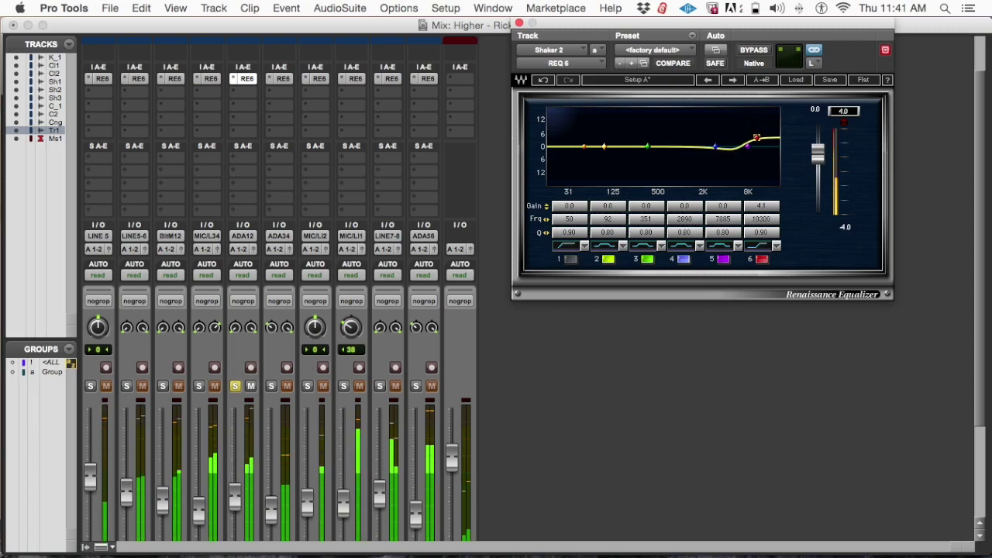
{"action": "left_click_drag", "start_coordinate": [755, 138], "coordinate": [752, 139]}
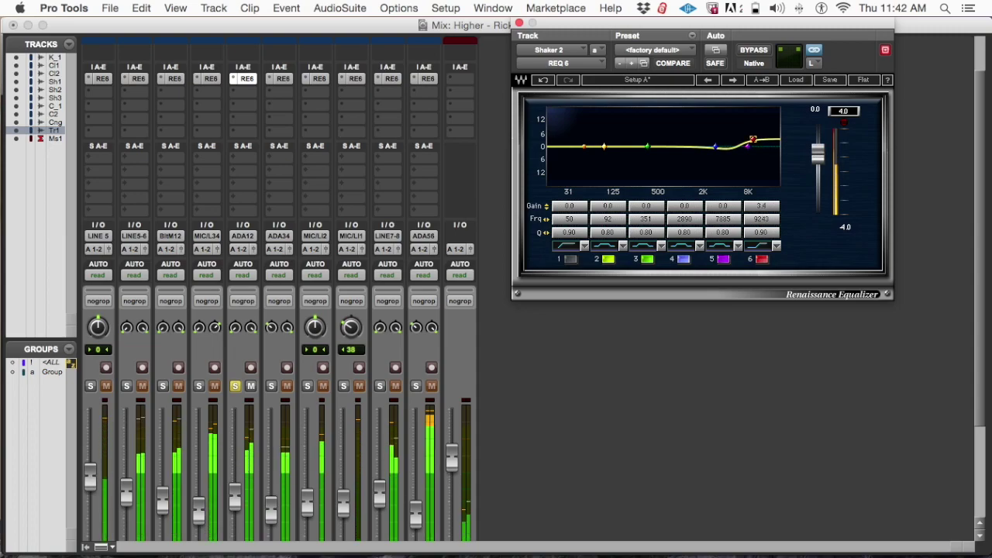
{"action": "left_click_drag", "start_coordinate": [751, 139], "coordinate": [750, 140]}
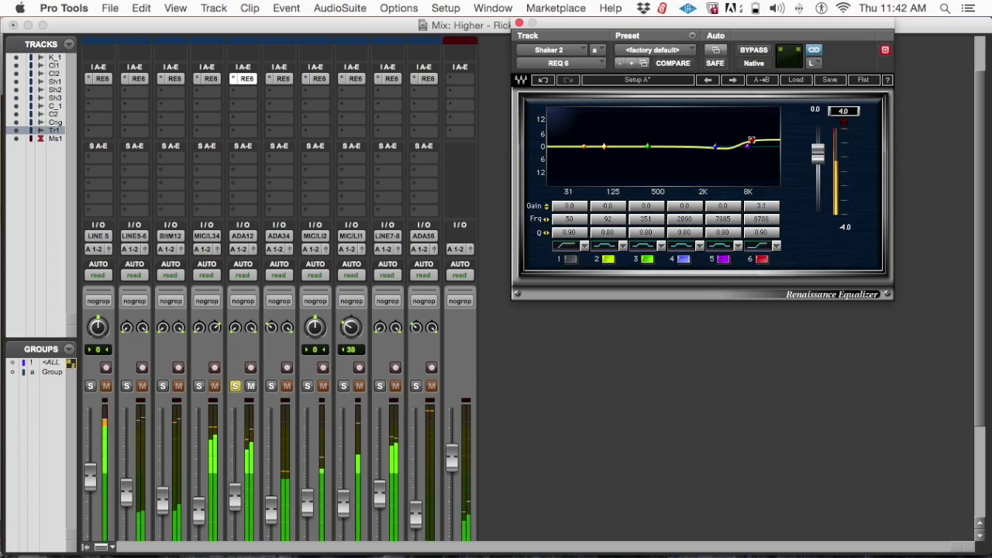
{"action": "left_click", "coordinate": [546, 81]}
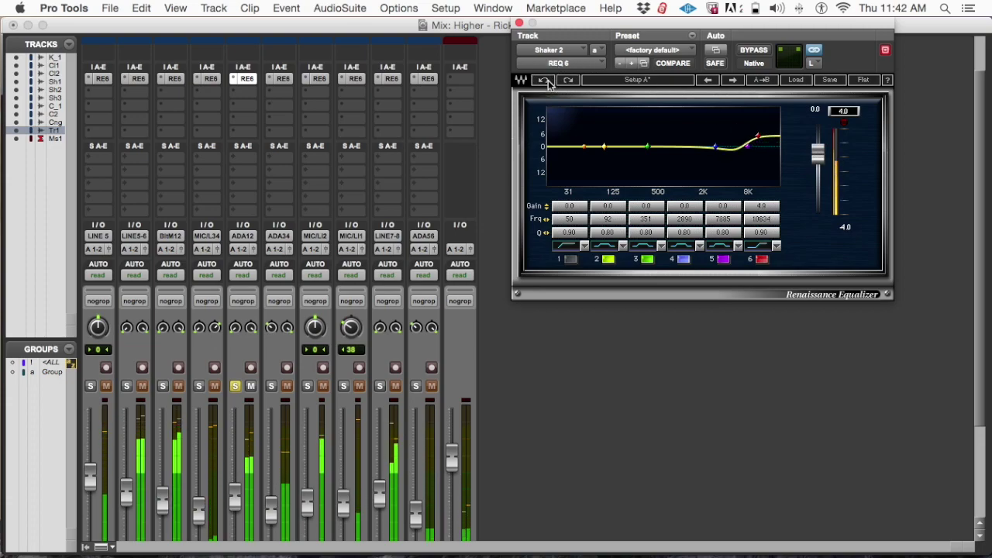
{"action": "left_click", "coordinate": [565, 83]}
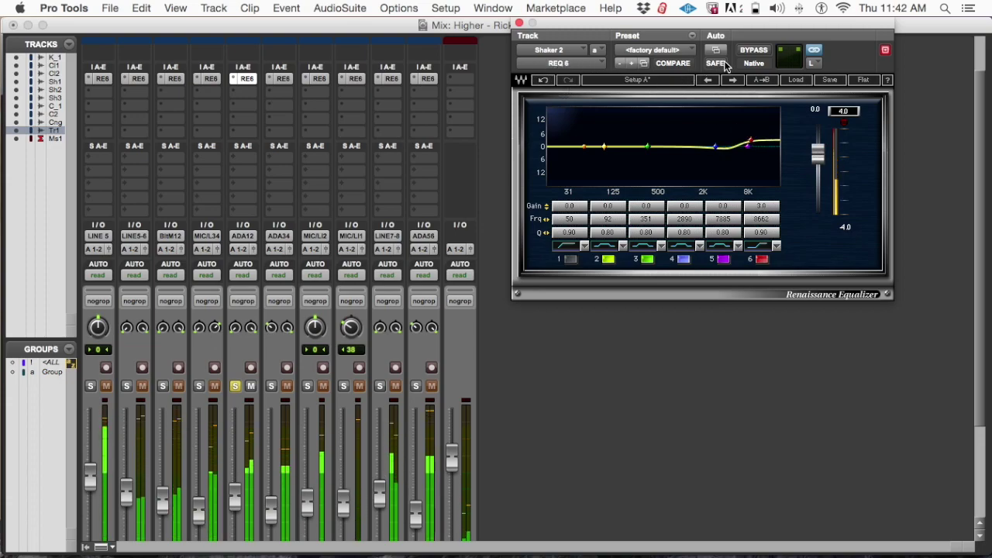
Compare Shaker 2 with the equalizer bypassed and active, and raise band 6's gain to 3.5 dB at 8662 Hz
{"action": "left_click", "coordinate": [753, 50]}
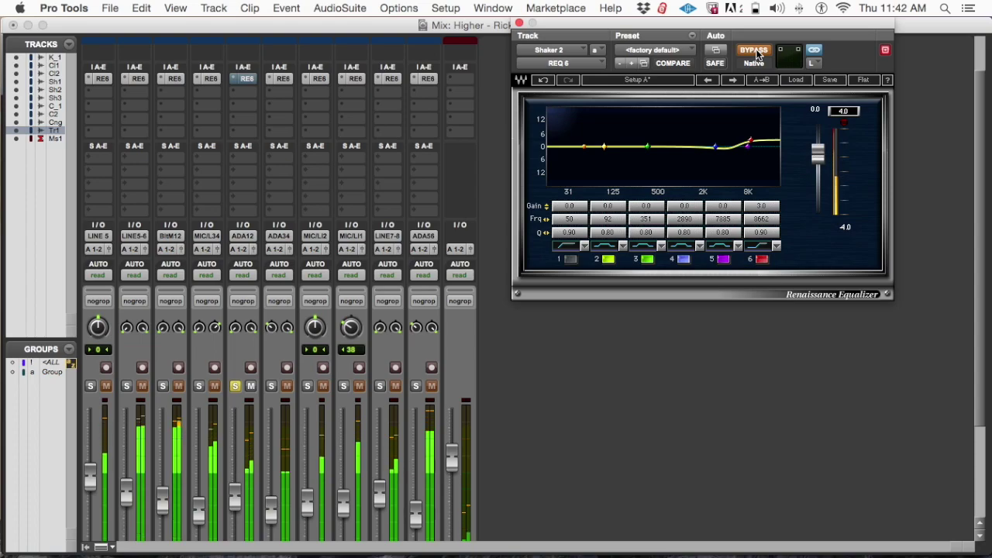
{"action": "left_click", "coordinate": [755, 51]}
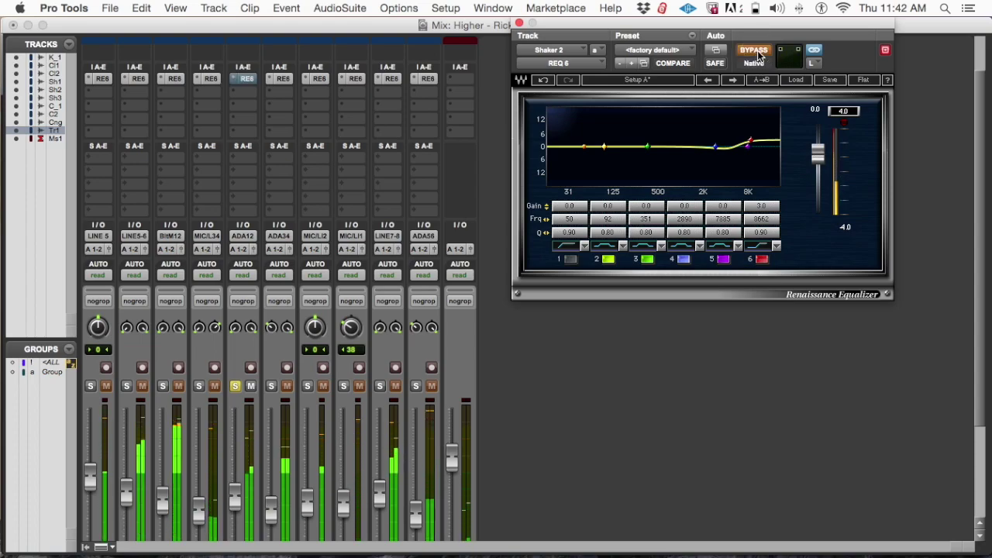
{"action": "left_click", "coordinate": [757, 53]}
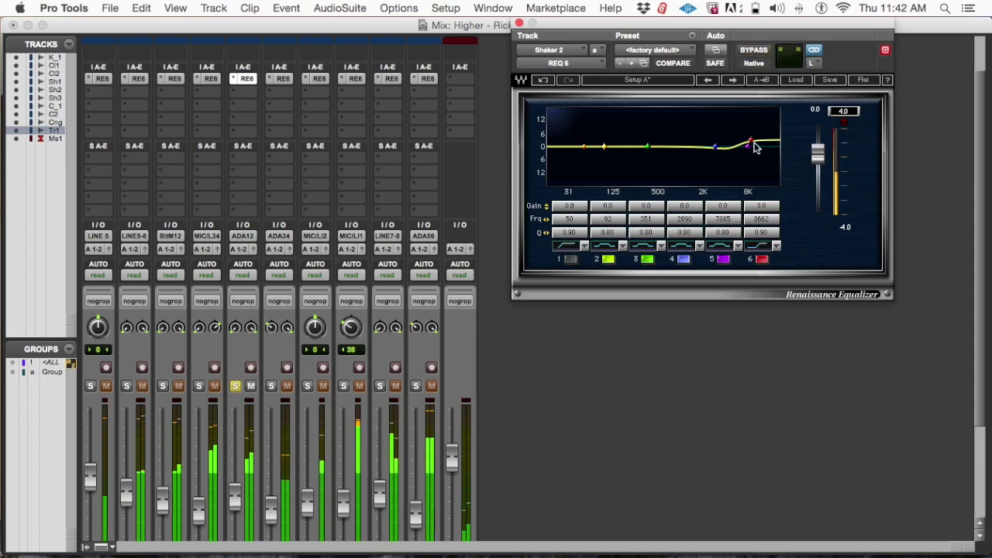
{"action": "left_click_drag", "start_coordinate": [750, 141], "coordinate": [760, 142]}
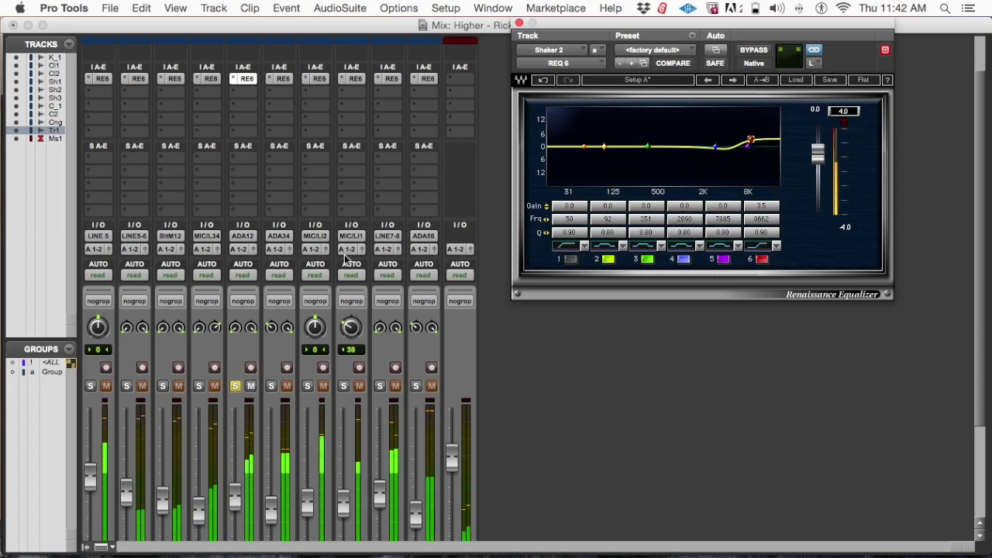
Clear Shaker 2's solo to hear it in the full mix, and solo it again
{"action": "left_click", "coordinate": [230, 391]}
{"action": "left_click", "coordinate": [233, 387]}
{"action": "scroll", "coordinate": [231, 390], "scroll_direction": "down", "scroll_amount": 1}
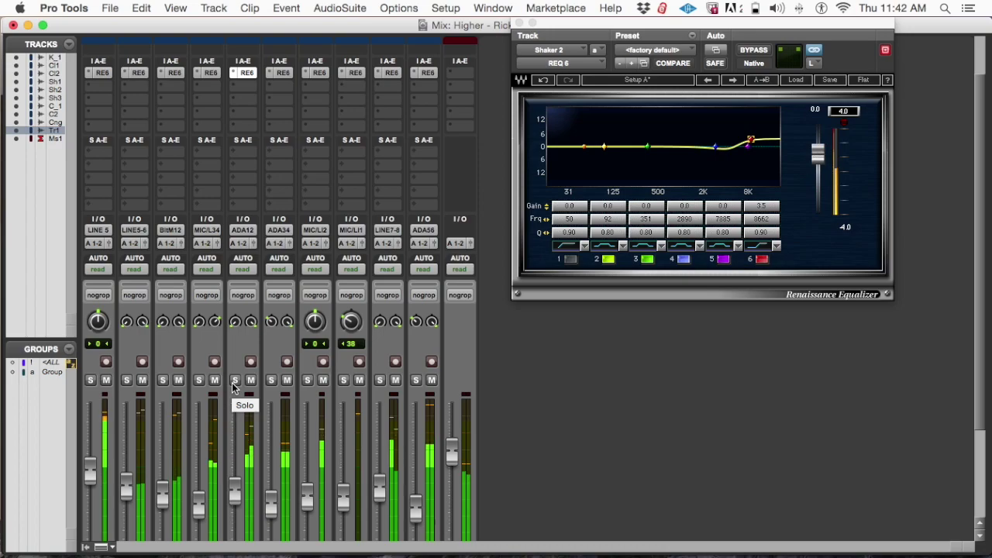
{"action": "scroll", "coordinate": [235, 387], "scroll_direction": "down", "scroll_amount": 2}
{"action": "scroll", "coordinate": [498, 144], "scroll_direction": "down", "scroll_amount": 5}
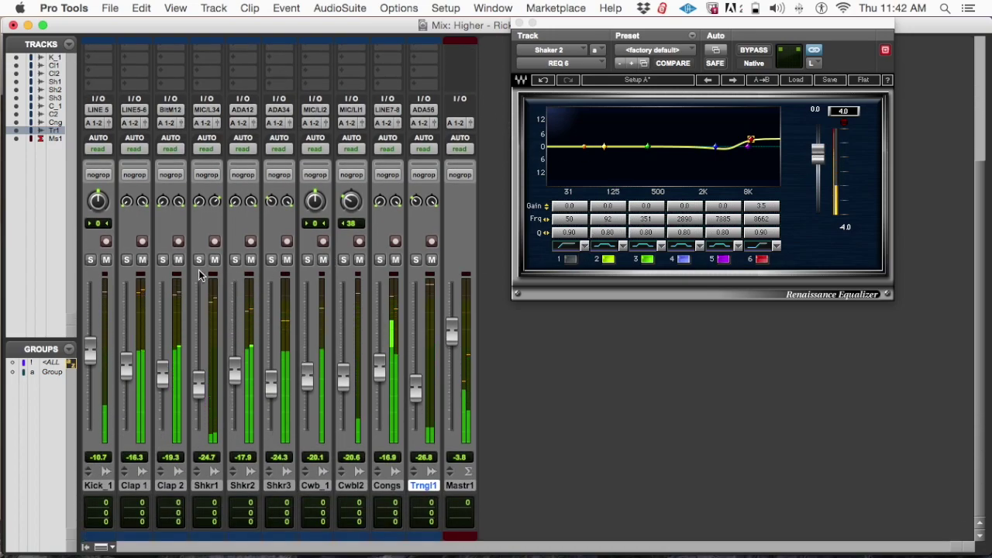
{"action": "left_click", "coordinate": [235, 260]}
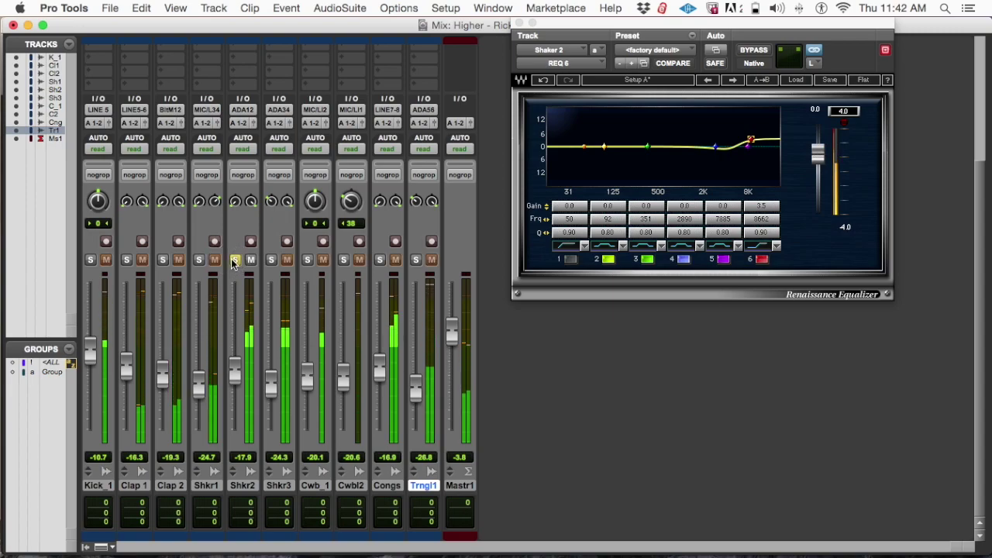
Enable band 1 on Shaker 2 as a low cut and set its frequency to about 120 Hz
{"action": "left_click", "coordinate": [569, 258]}
{"action": "mouse_move", "coordinate": [584, 147]}
{"action": "left_mouse_down"}
{"action": "mouse_move", "coordinate": [697, 143]}
{"action": "mouse_move", "coordinate": [597, 146]}
{"action": "mouse_move", "coordinate": [643, 140]}
{"action": "mouse_move", "coordinate": [597, 145]}
{"action": "mouse_move", "coordinate": [607, 139]}
{"action": "left_mouse_up"}
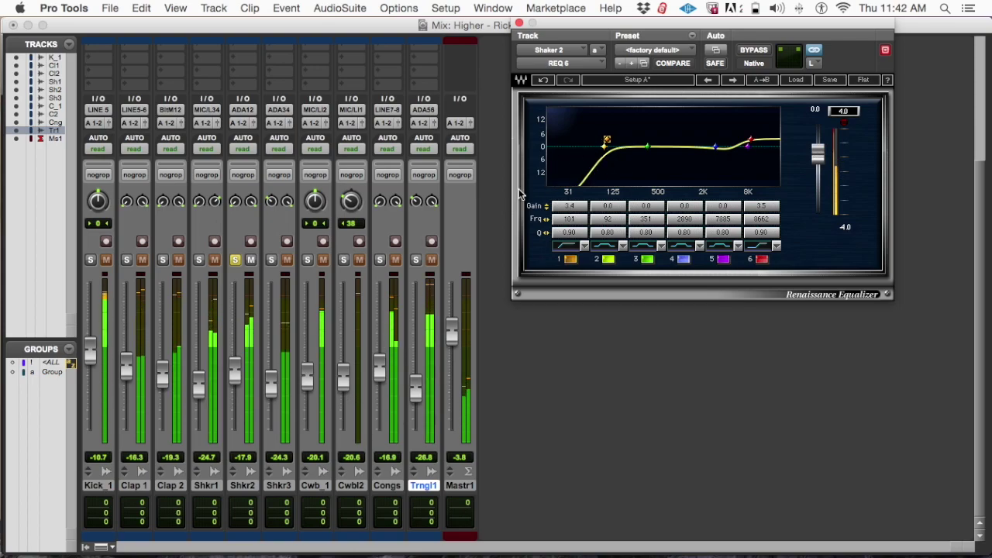
{"action": "left_click", "coordinate": [574, 143]}
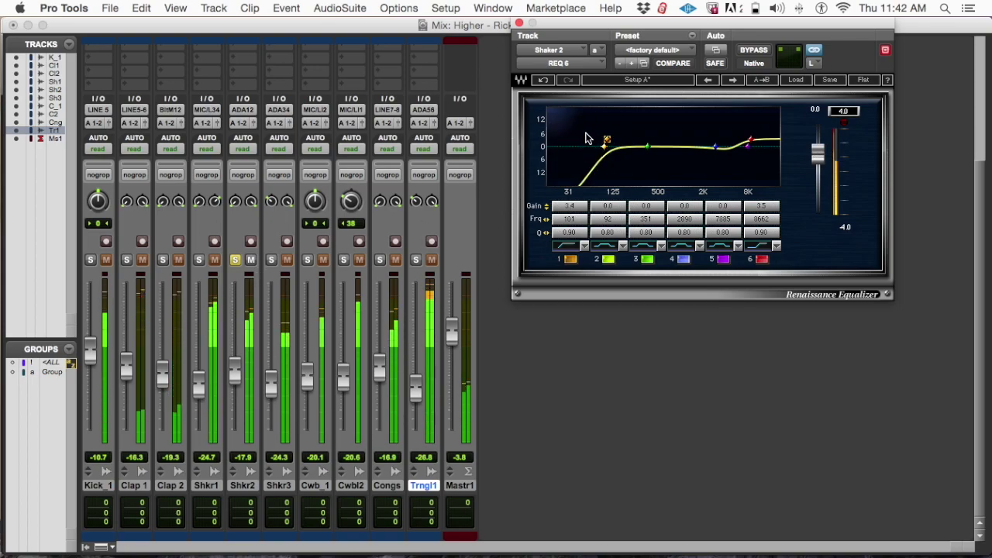
{"action": "mouse_move", "coordinate": [603, 141]}
{"action": "left_mouse_down"}
{"action": "mouse_move", "coordinate": [582, 144]}
{"action": "mouse_move", "coordinate": [740, 133]}
{"action": "mouse_move", "coordinate": [592, 129]}
{"action": "mouse_move", "coordinate": [612, 132]}
{"action": "left_mouse_up"}
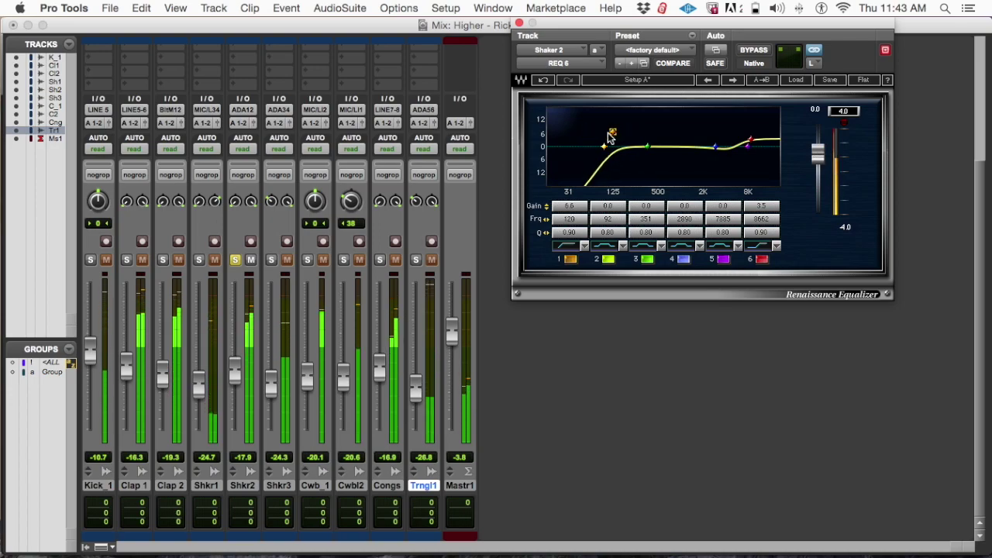
Move the solo from Shaker 2 to Shaker 3 and open Shaker 3's REQ 6 equalizer
{"action": "left_click", "coordinate": [235, 262]}
{"action": "left_click", "coordinate": [234, 262]}
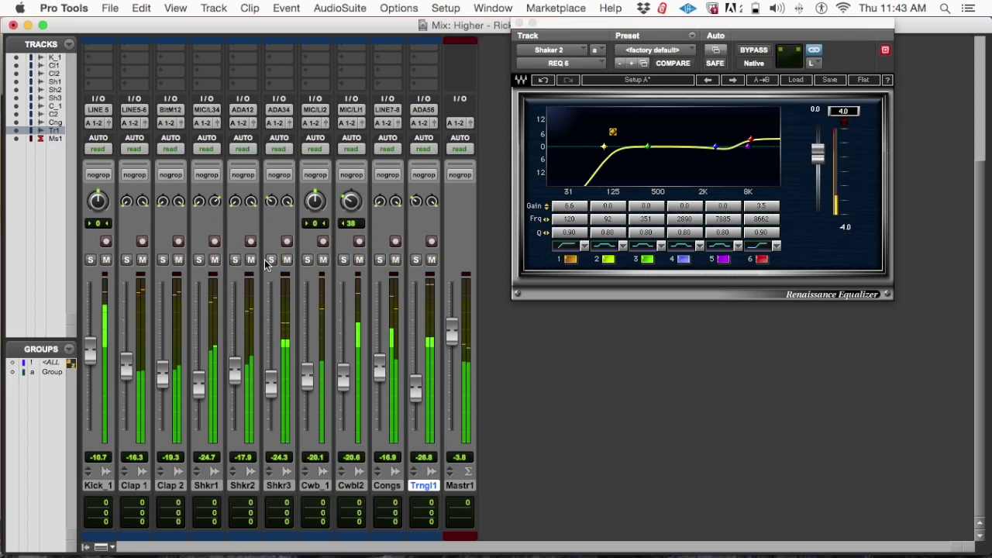
{"action": "scroll", "coordinate": [273, 267], "scroll_direction": "up", "scroll_amount": 5}
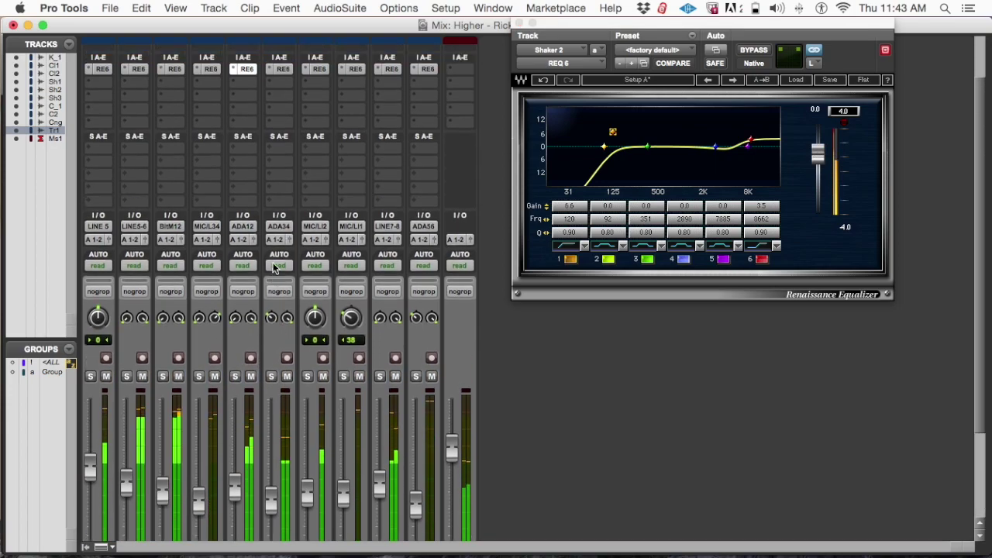
{"action": "left_click", "coordinate": [272, 434]}
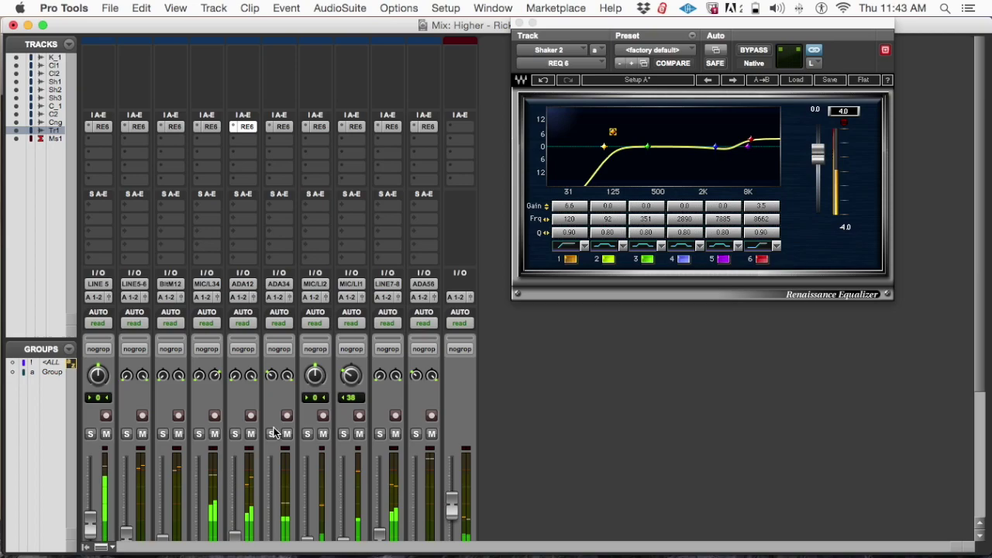
{"action": "left_click", "coordinate": [284, 127]}
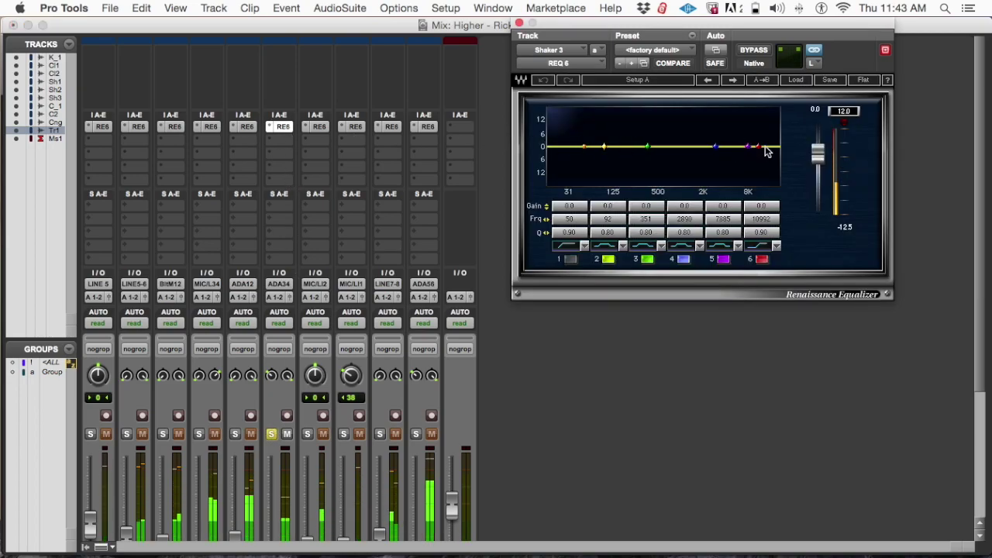
Boost the highs on Shaker 3 with band 6 by about 3.5 dB at 9793 Hz
{"action": "mouse_move", "coordinate": [759, 149]}
{"action": "left_mouse_down"}
{"action": "mouse_move", "coordinate": [758, 125]}
{"action": "mouse_move", "coordinate": [757, 137]}
{"action": "left_mouse_up"}
{"action": "left_click_drag", "start_coordinate": [756, 136], "coordinate": [753, 137]}
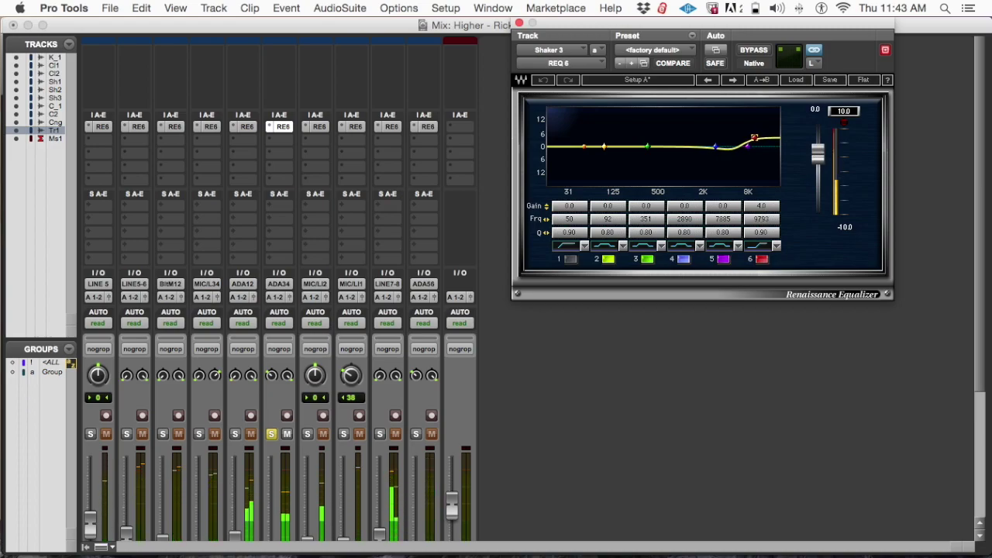
{"action": "left_click_drag", "start_coordinate": [753, 137], "coordinate": [754, 139]}
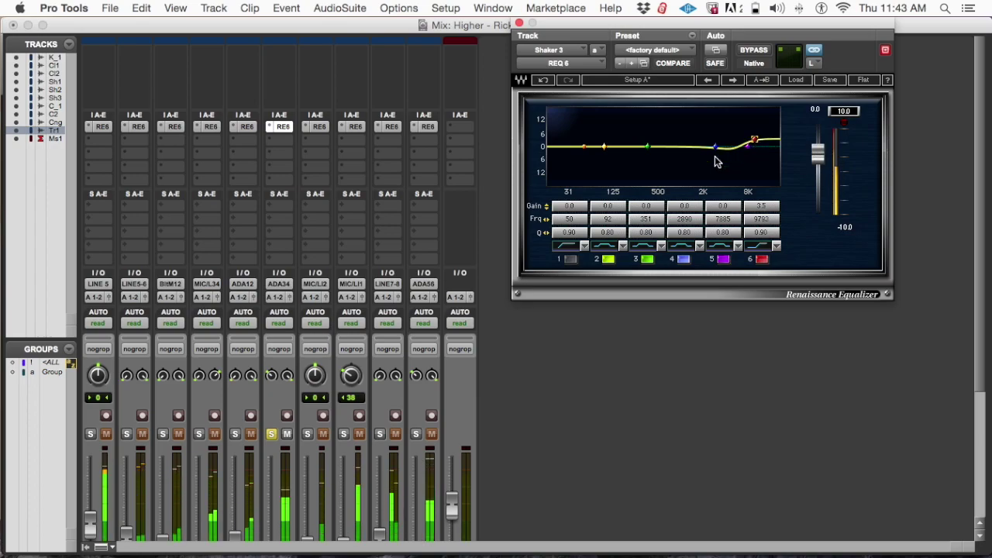
Enable band 1 on Shaker 3 as a low cut at about 226 Hz and boost band 3 about 9.1 dB at 569 Hz
{"action": "left_click", "coordinate": [567, 260]}
{"action": "left_click_drag", "start_coordinate": [585, 149], "coordinate": [662, 126]}
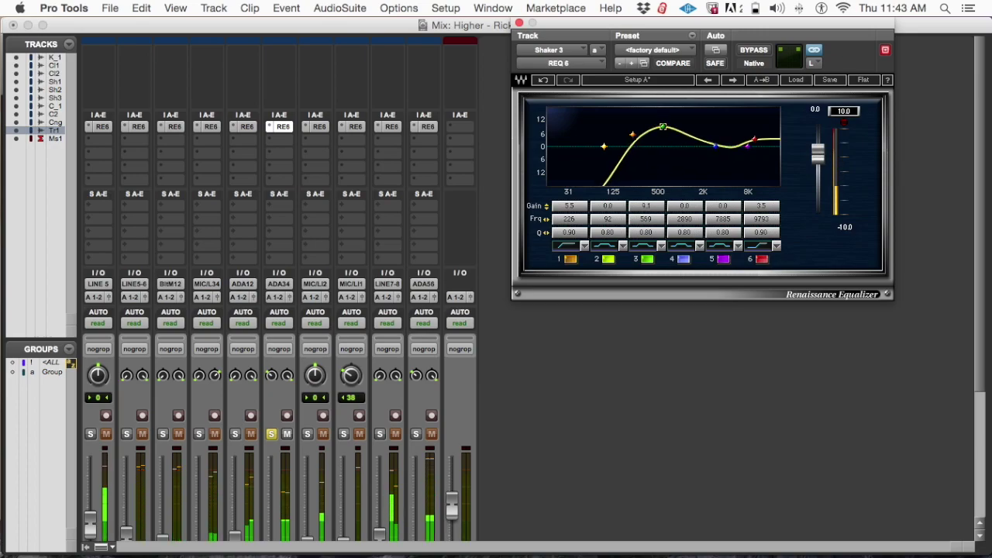
Sweep Shaker 3's band 3 boost around 500 Hz, and turn it into a cut of about 3.4 dB at 475 Hz
{"action": "mouse_move", "coordinate": [662, 126]}
{"action": "left_mouse_down"}
{"action": "mouse_move", "coordinate": [663, 142]}
{"action": "mouse_move", "coordinate": [661, 132]}
{"action": "left_mouse_up"}
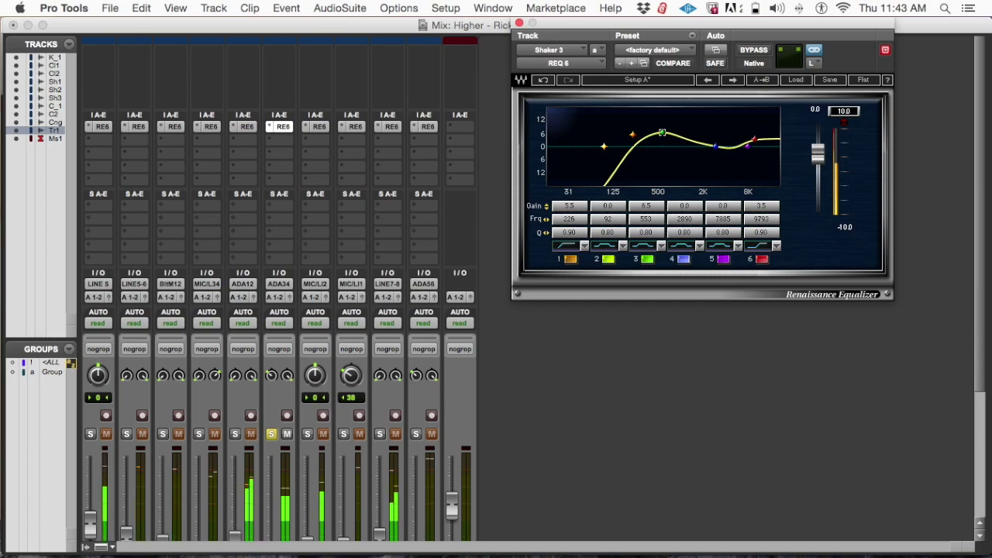
{"action": "left_click_drag", "start_coordinate": [661, 133], "coordinate": [658, 126]}
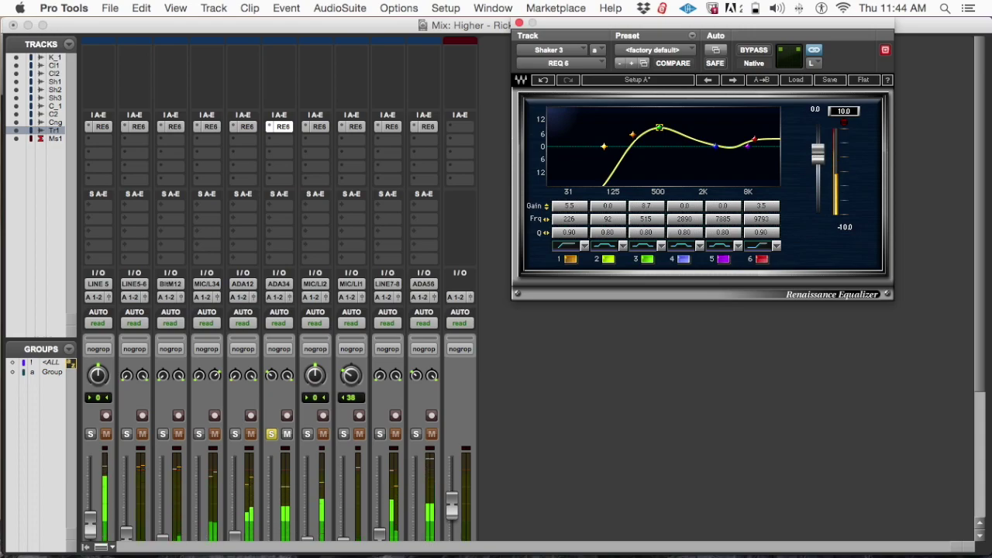
{"action": "left_click_drag", "start_coordinate": [658, 126], "coordinate": [660, 126]}
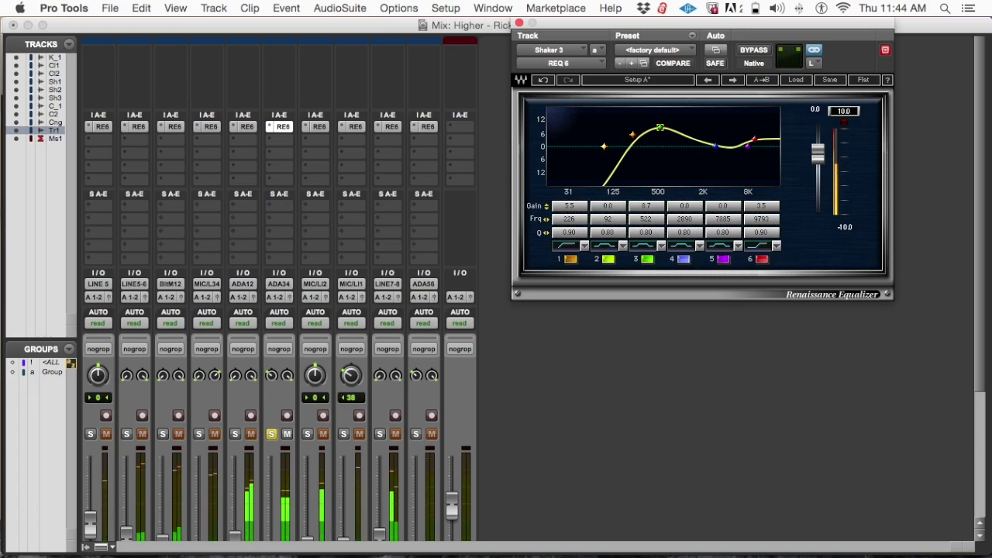
{"action": "mouse_move", "coordinate": [658, 126]}
{"action": "left_mouse_down"}
{"action": "mouse_move", "coordinate": [661, 134]}
{"action": "mouse_move", "coordinate": [660, 122]}
{"action": "left_mouse_up"}
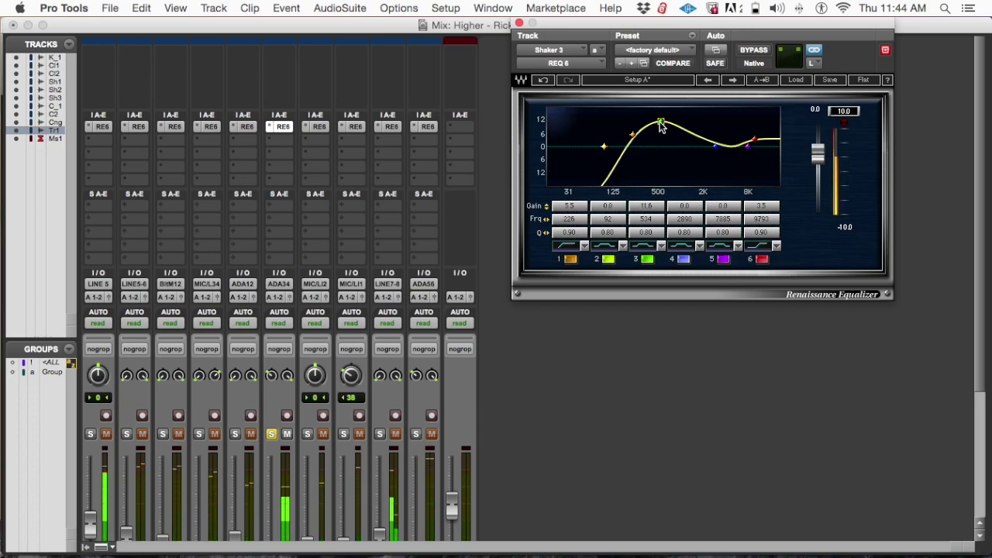
{"action": "mouse_move", "coordinate": [660, 121]}
{"action": "left_mouse_down"}
{"action": "mouse_move", "coordinate": [657, 156]}
{"action": "mouse_move", "coordinate": [659, 122]}
{"action": "left_mouse_up"}
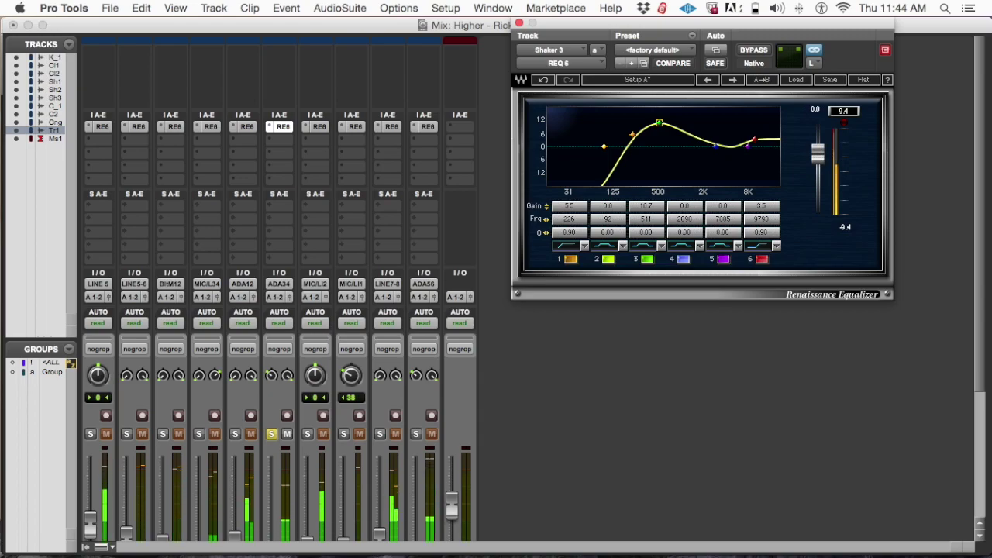
{"action": "left_click_drag", "start_coordinate": [658, 123], "coordinate": [657, 154]}
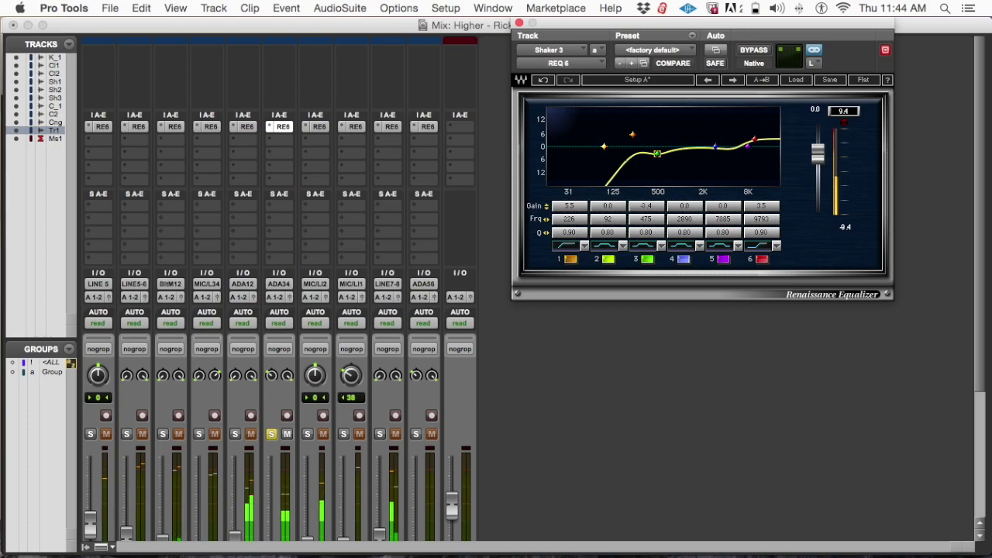
Settle Shaker 3's band 3 cut at about 3.5 dB at 475 Hz and take the track out of solo
{"action": "left_click_drag", "start_coordinate": [657, 153], "coordinate": [657, 155]}
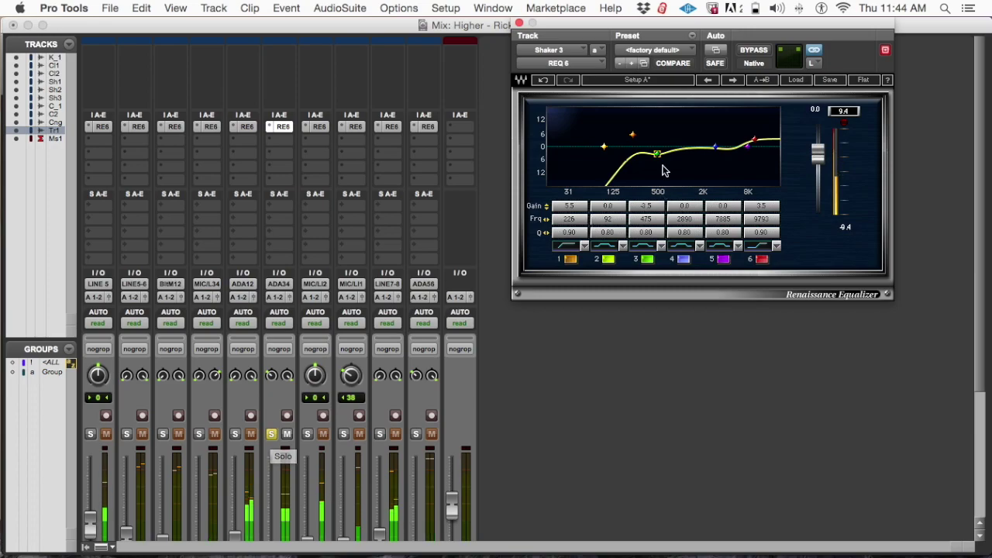
{"action": "scroll", "coordinate": [501, 469], "scroll_direction": "down", "scroll_amount": 5}
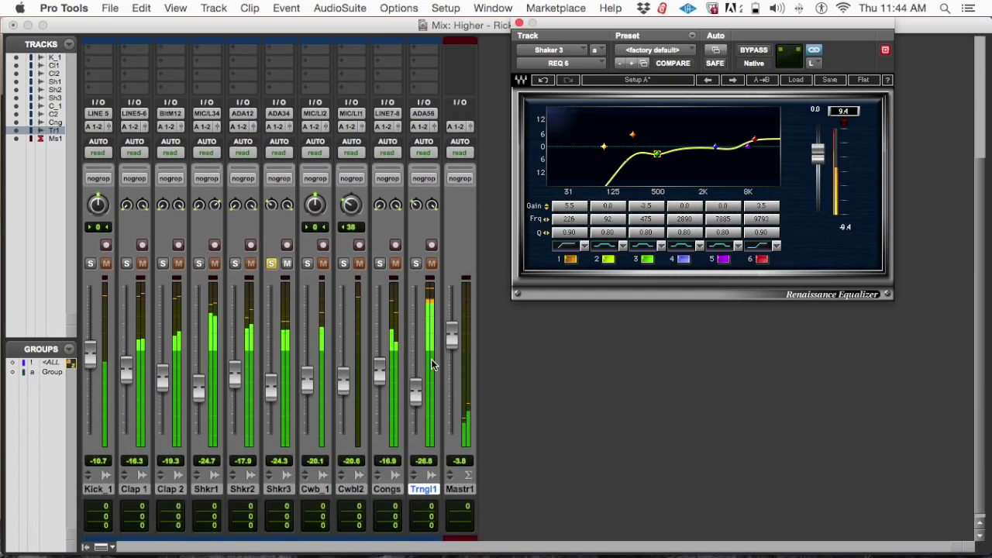
{"action": "left_click", "coordinate": [272, 259]}
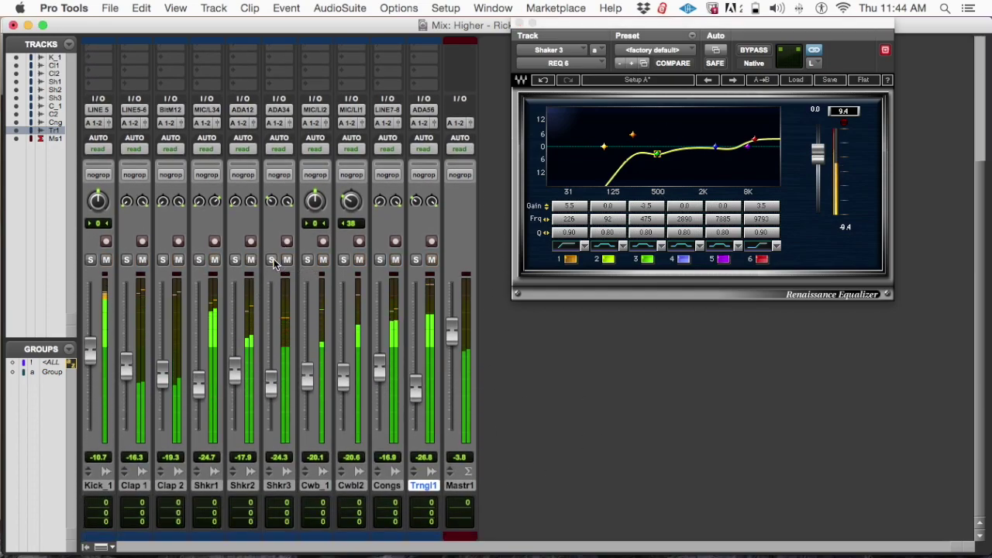
Solo the Cowbell_1 track and open its REQ 6 equalizer
{"action": "scroll", "coordinate": [274, 264], "scroll_direction": "up", "scroll_amount": 1}
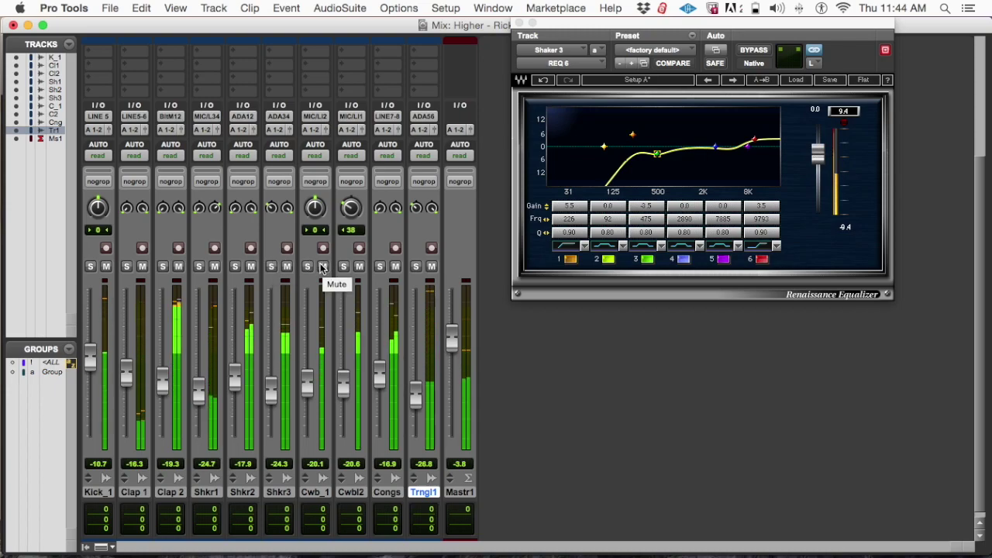
{"action": "left_click", "coordinate": [307, 268]}
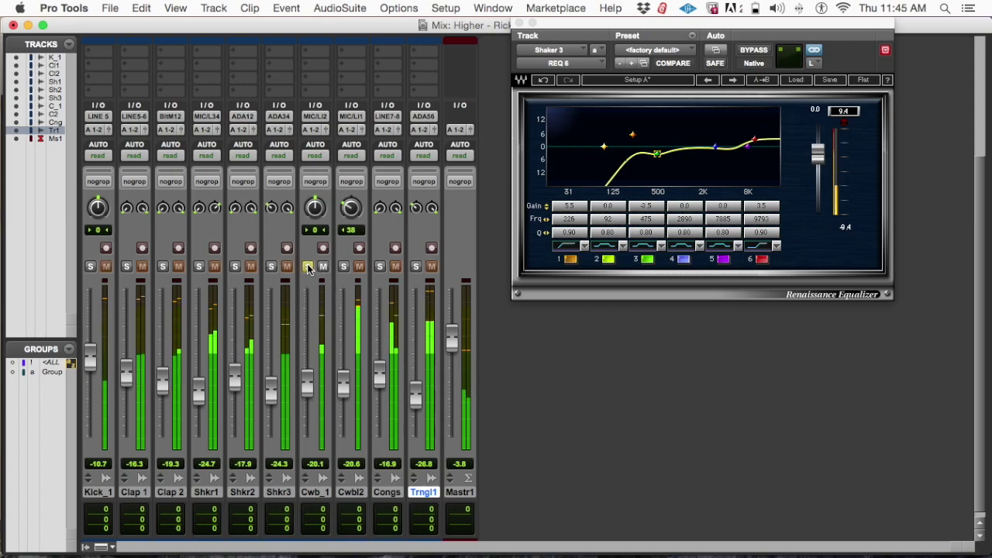
{"action": "scroll", "coordinate": [376, 269], "scroll_direction": "up", "scroll_amount": 4}
{"action": "scroll", "coordinate": [370, 206], "scroll_direction": "up", "scroll_amount": 2}
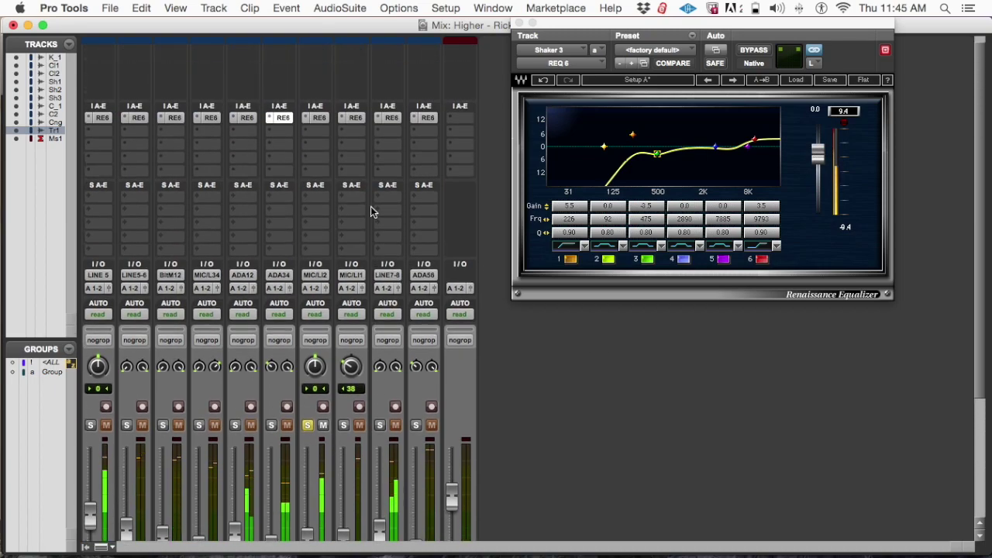
{"action": "left_click", "coordinate": [318, 118]}
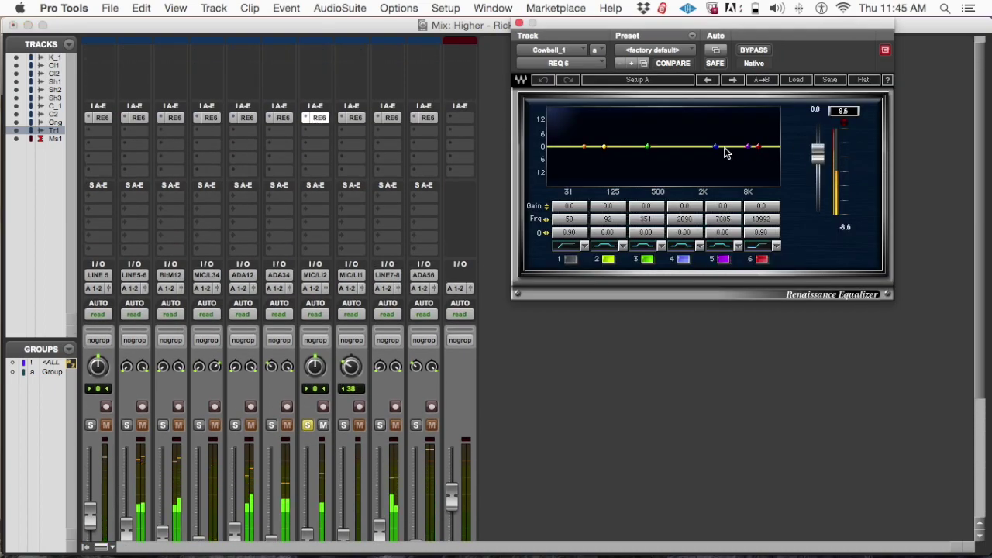
Sweep a band 4 boost on Cowbell_1 and settle it at about 2.5 dB at 1847 Hz
{"action": "left_click_drag", "start_coordinate": [716, 146], "coordinate": [693, 122]}
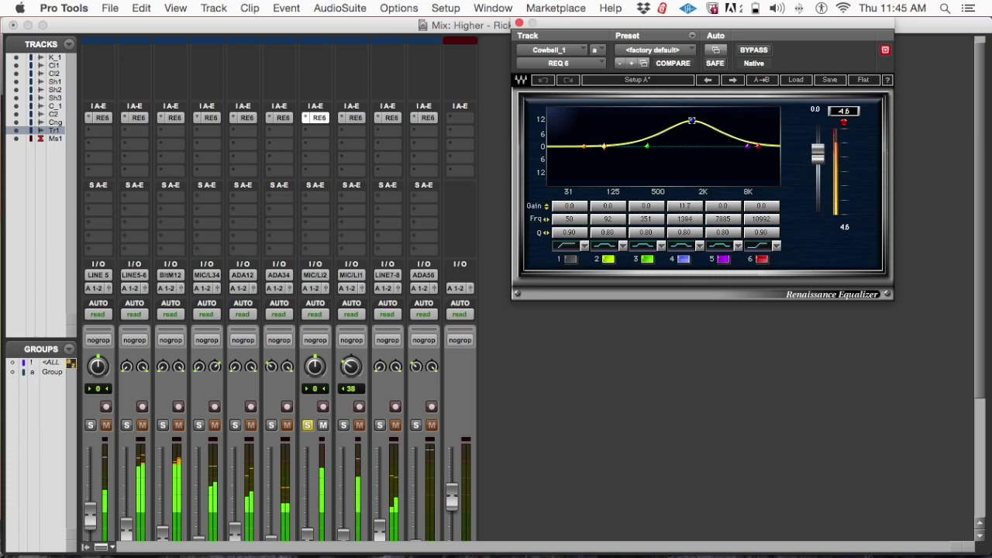
{"action": "left_click_drag", "start_coordinate": [691, 122], "coordinate": [691, 126]}
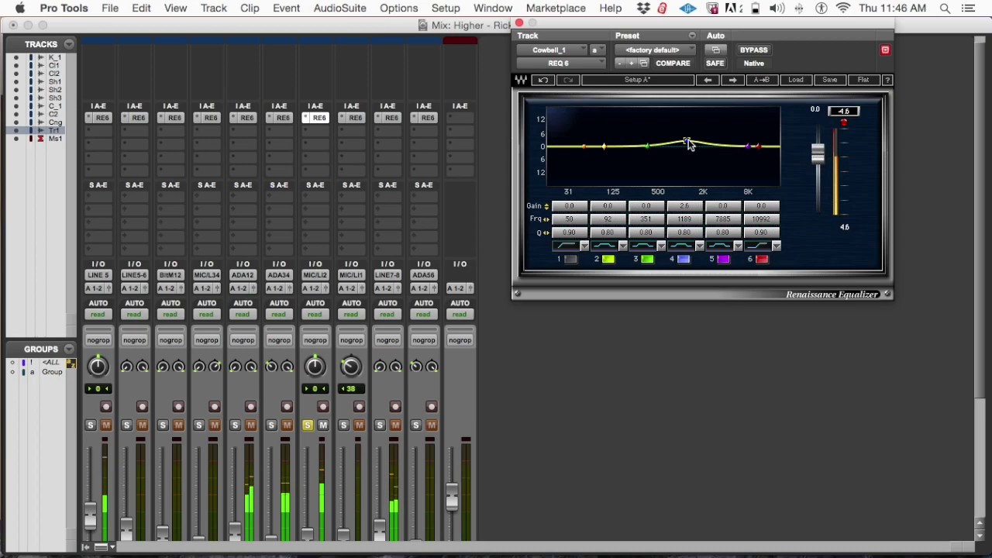
{"action": "mouse_move", "coordinate": [689, 145]}
{"action": "left_mouse_down"}
{"action": "mouse_move", "coordinate": [695, 129]}
{"action": "mouse_move", "coordinate": [683, 124]}
{"action": "mouse_move", "coordinate": [705, 127]}
{"action": "mouse_move", "coordinate": [700, 142]}
{"action": "left_mouse_up"}
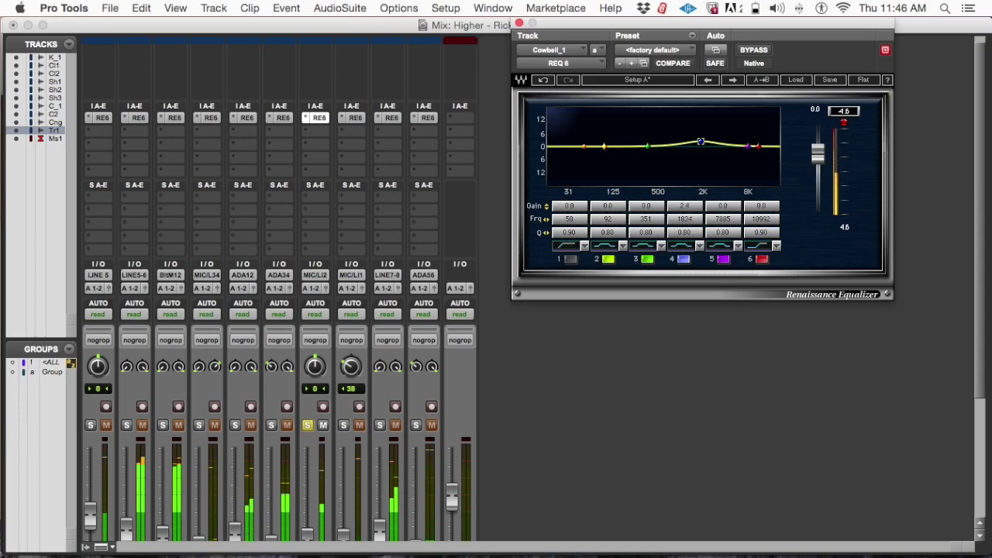
{"action": "left_click_drag", "start_coordinate": [701, 141], "coordinate": [701, 141]}
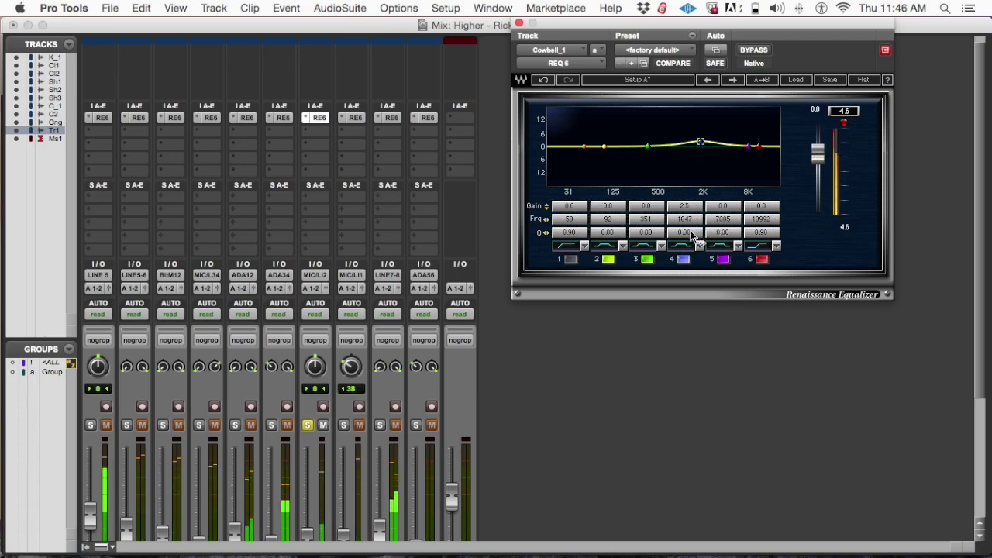
Narrow Cowbell_1's band 4 to a Q of about 3.26 and raise its gain to about 3.2 dB
{"action": "left_click_drag", "start_coordinate": [685, 237], "coordinate": [685, 236]}
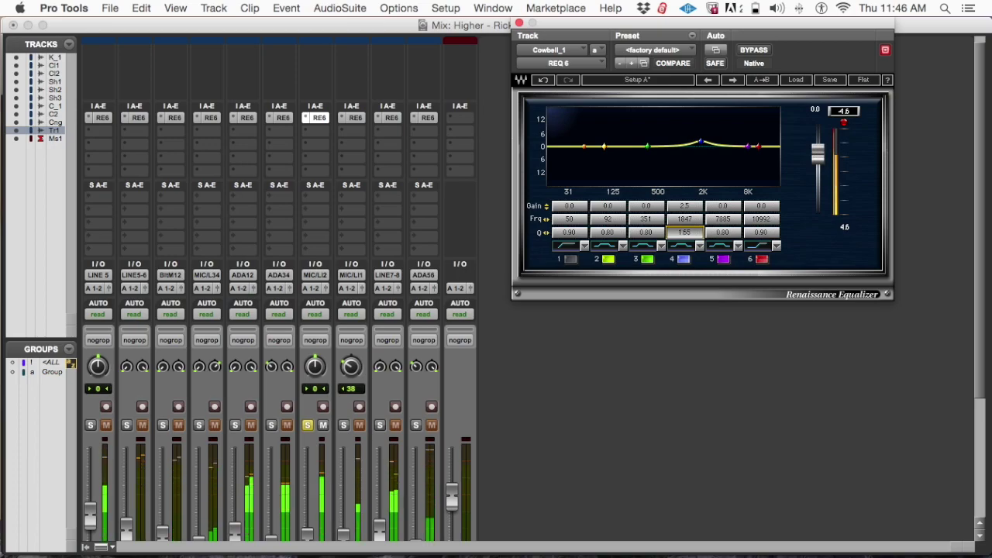
{"action": "left_click_drag", "start_coordinate": [685, 236], "coordinate": [685, 238]}
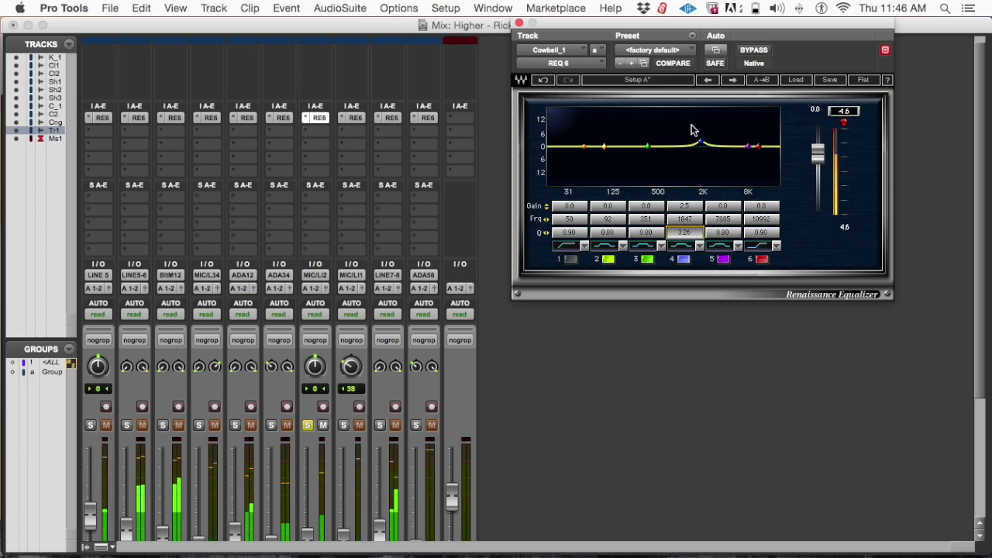
{"action": "left_click_drag", "start_coordinate": [701, 147], "coordinate": [701, 143]}
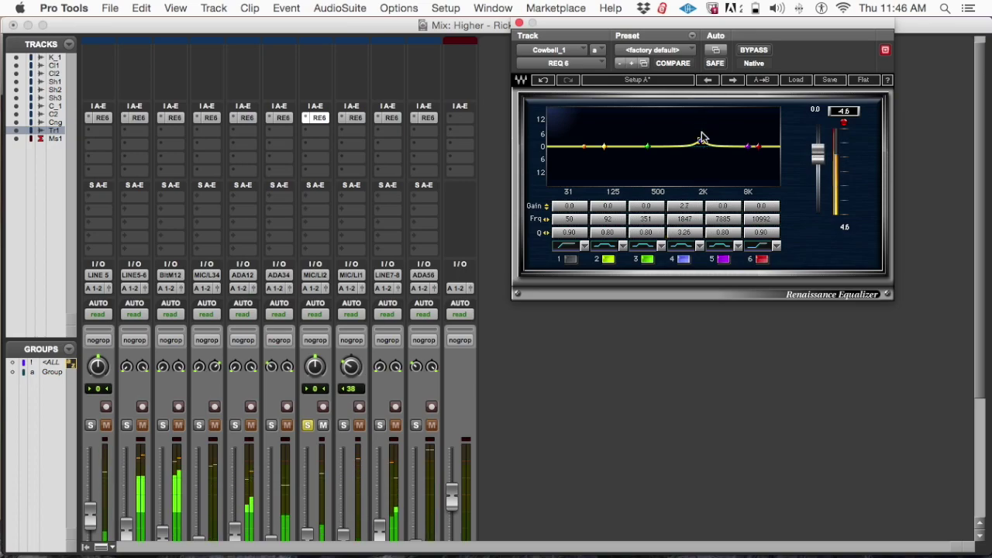
{"action": "left_click_drag", "start_coordinate": [700, 142], "coordinate": [700, 140]}
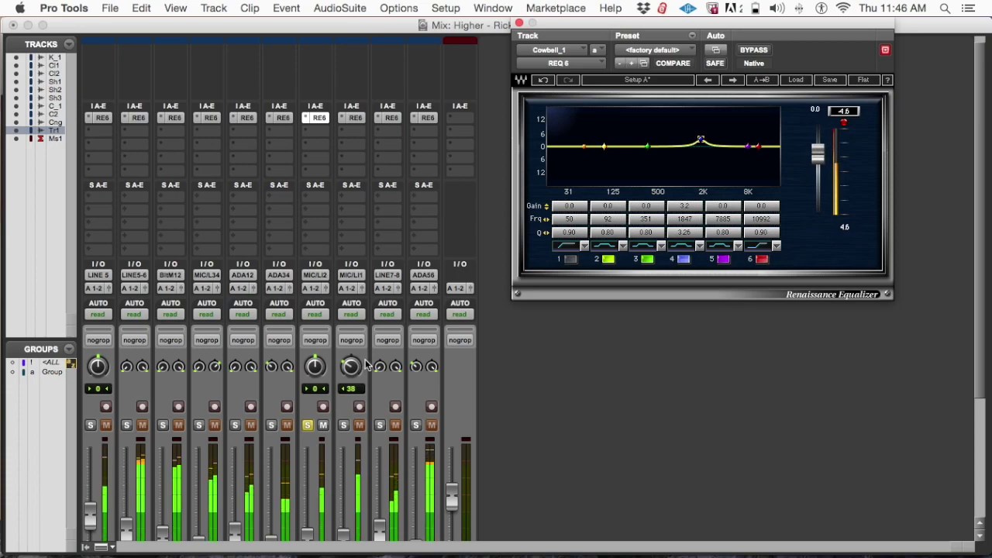
Compare Cowbell_1 in the full mix and soloed, and boost its band 6 about 1.0 dB at 9935 Hz
{"action": "left_click", "coordinate": [308, 426]}
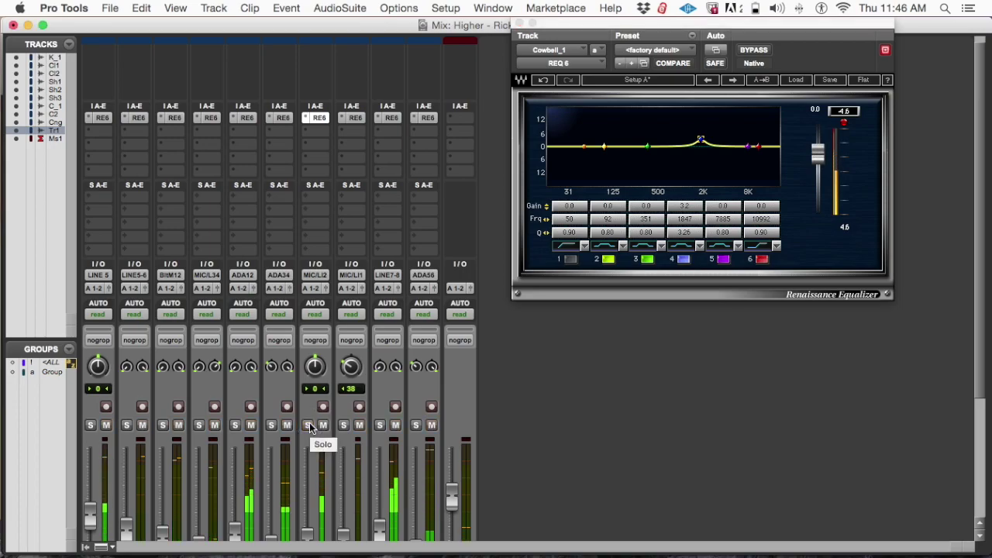
{"action": "scroll", "coordinate": [375, 428], "scroll_direction": "down", "scroll_amount": 5}
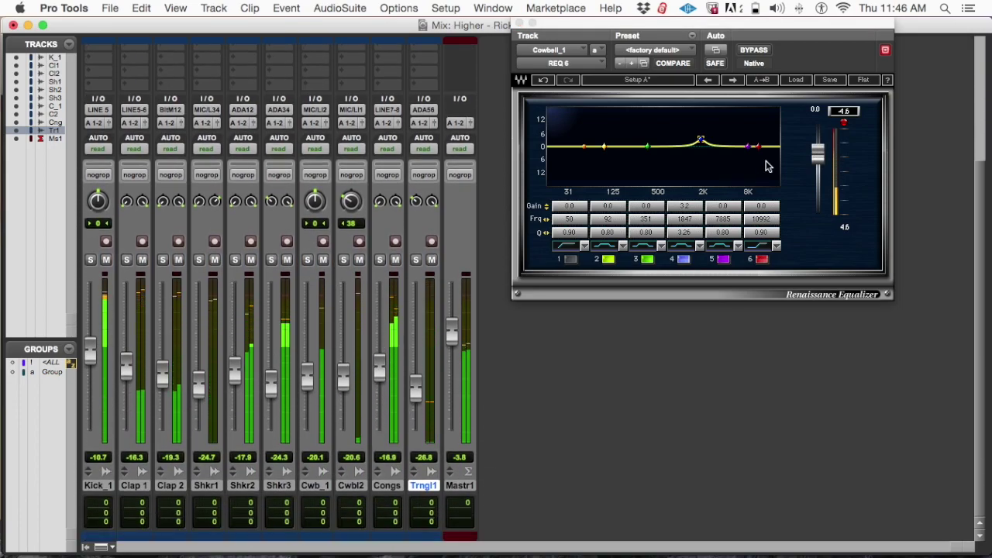
{"action": "left_click", "coordinate": [701, 143]}
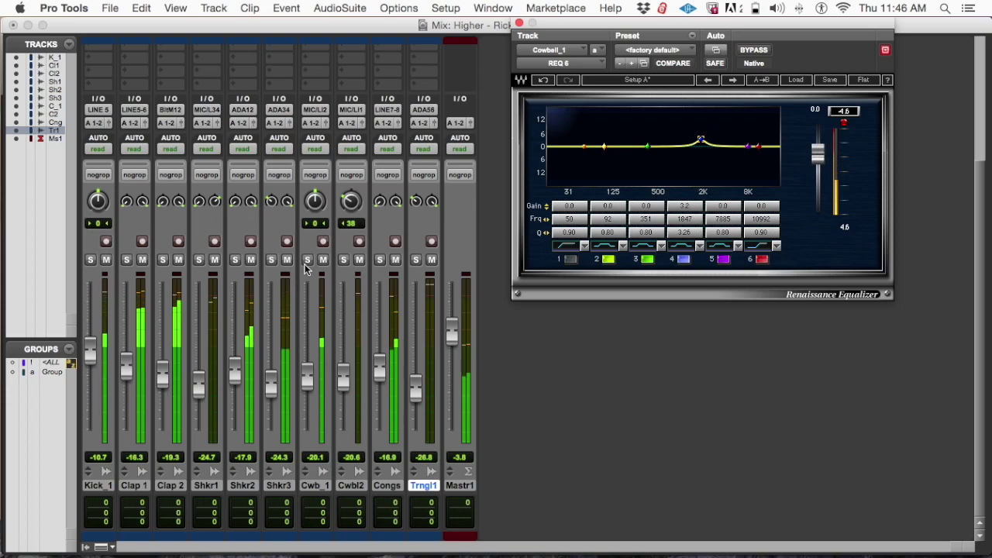
{"action": "left_click", "coordinate": [307, 260]}
{"action": "mouse_move", "coordinate": [760, 148]}
{"action": "left_mouse_down"}
{"action": "mouse_move", "coordinate": [755, 112]}
{"action": "mouse_move", "coordinate": [751, 143]}
{"action": "left_mouse_up"}
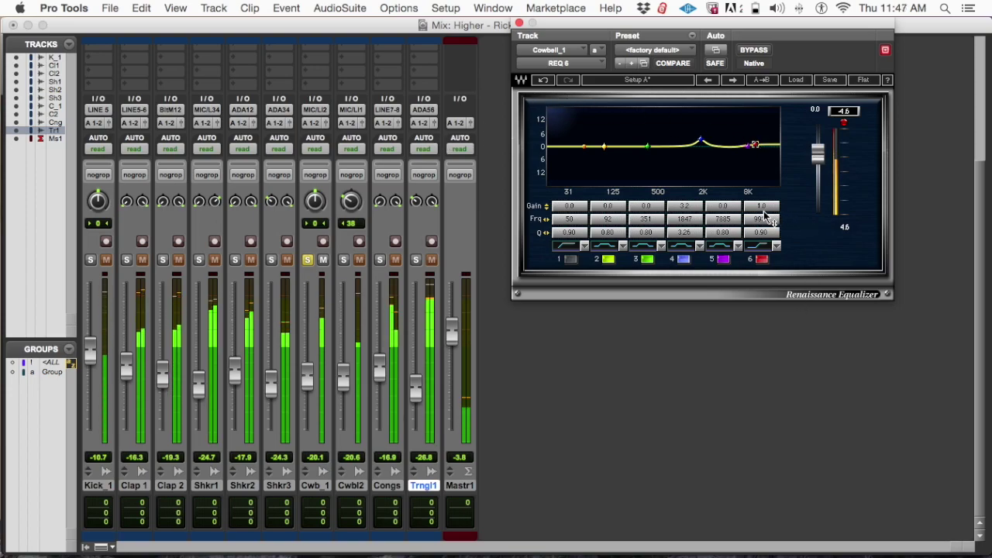
Move the solo from Cowbell_1 to Cowbell 2 and open Cowbell 2's REQ 6 equalizer
{"action": "left_click", "coordinate": [343, 259]}
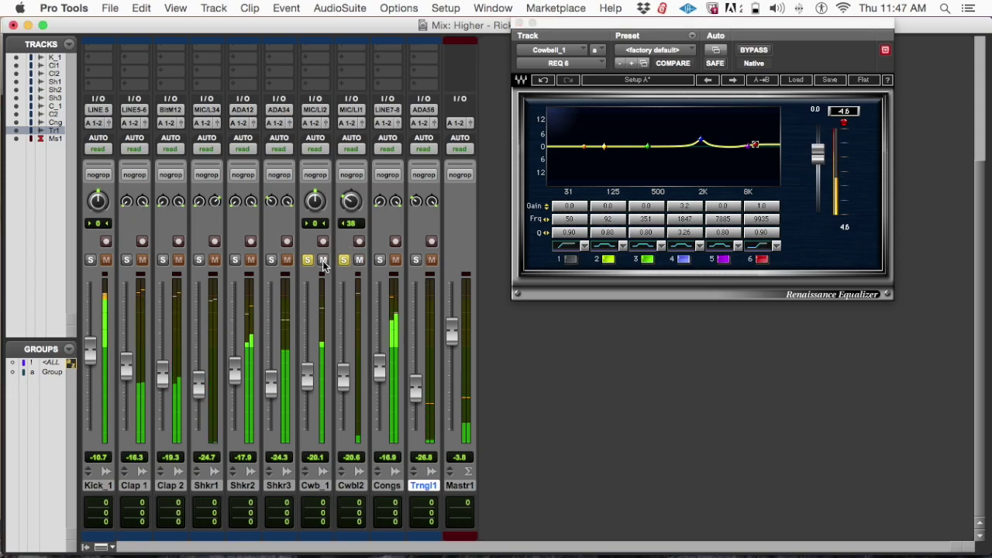
{"action": "scroll", "coordinate": [336, 250], "scroll_direction": "up", "scroll_amount": 5}
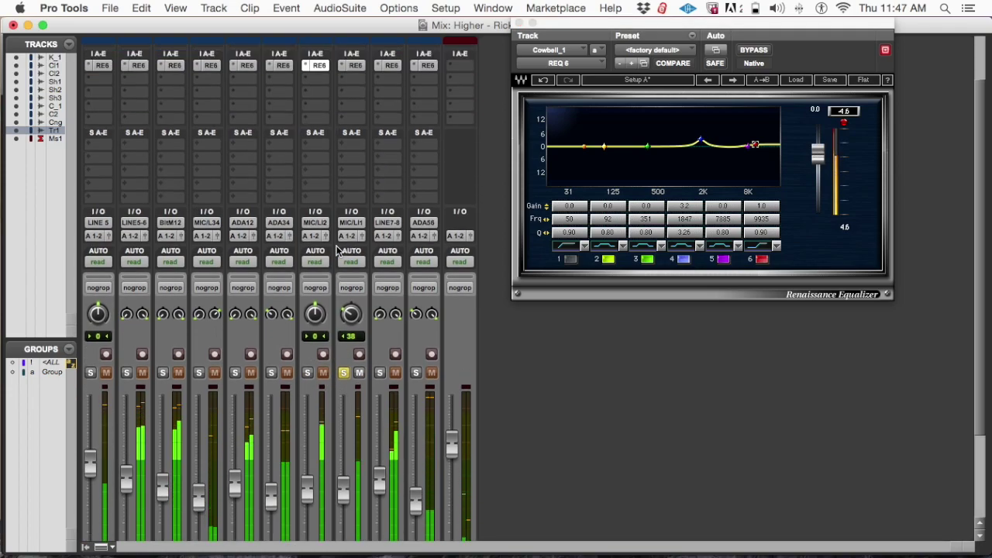
{"action": "left_click", "coordinate": [355, 127]}
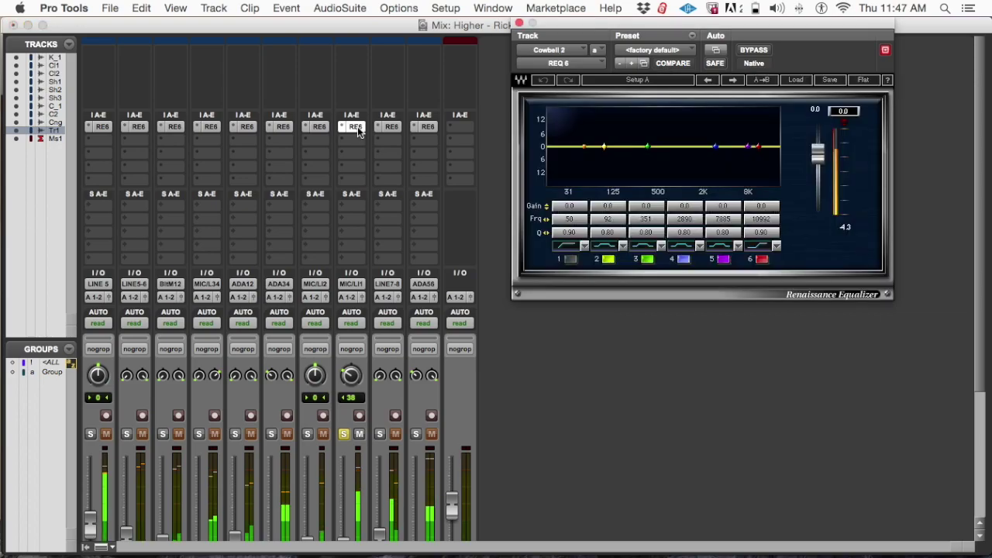
Boost band 4 on Cowbell 2 by about 5.4 dB at 1821 Hz with a narrow Q of 3.80
{"action": "left_click_drag", "start_coordinate": [716, 147], "coordinate": [701, 134]}
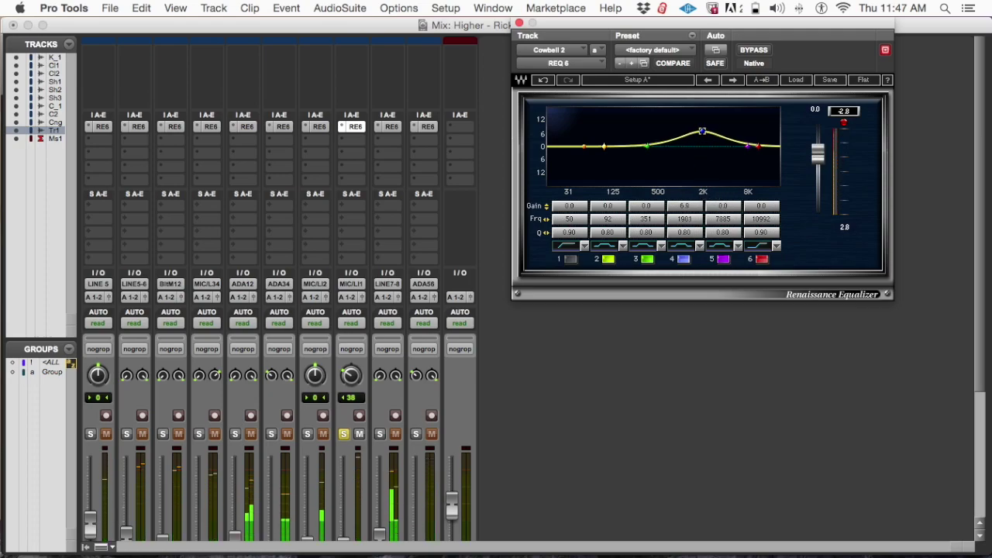
{"action": "left_click_drag", "start_coordinate": [700, 128], "coordinate": [701, 136]}
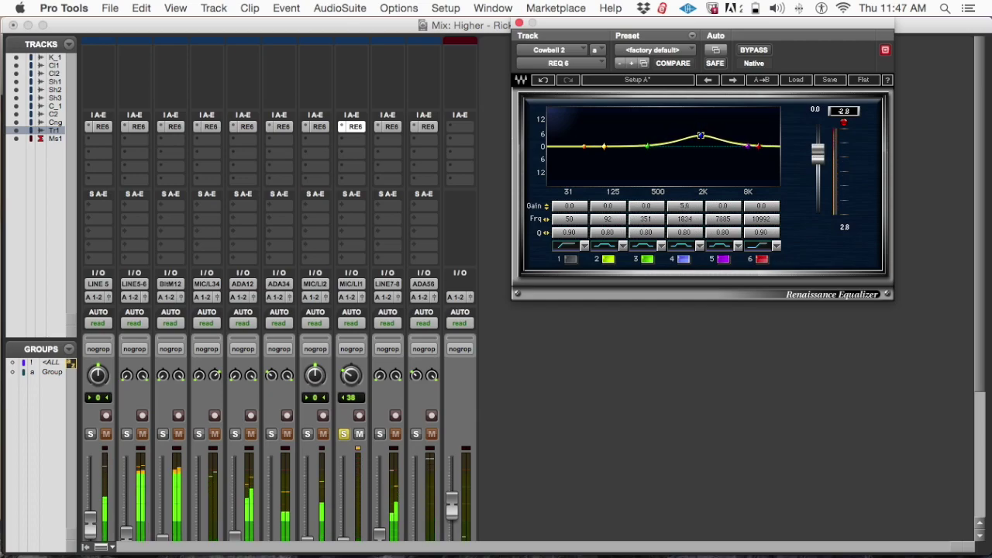
{"action": "left_click_drag", "start_coordinate": [685, 232], "coordinate": [686, 194]}
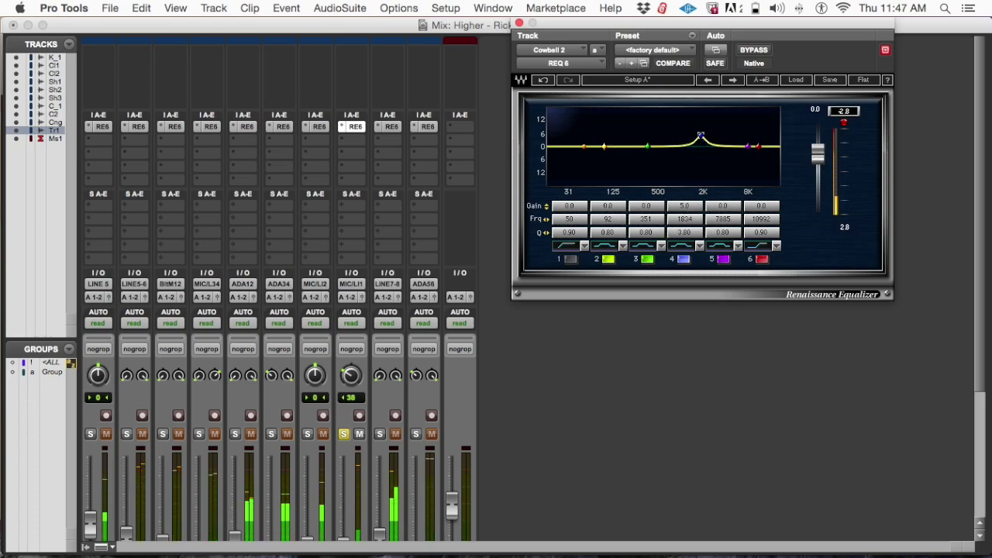
{"action": "left_click_drag", "start_coordinate": [701, 124], "coordinate": [702, 130]}
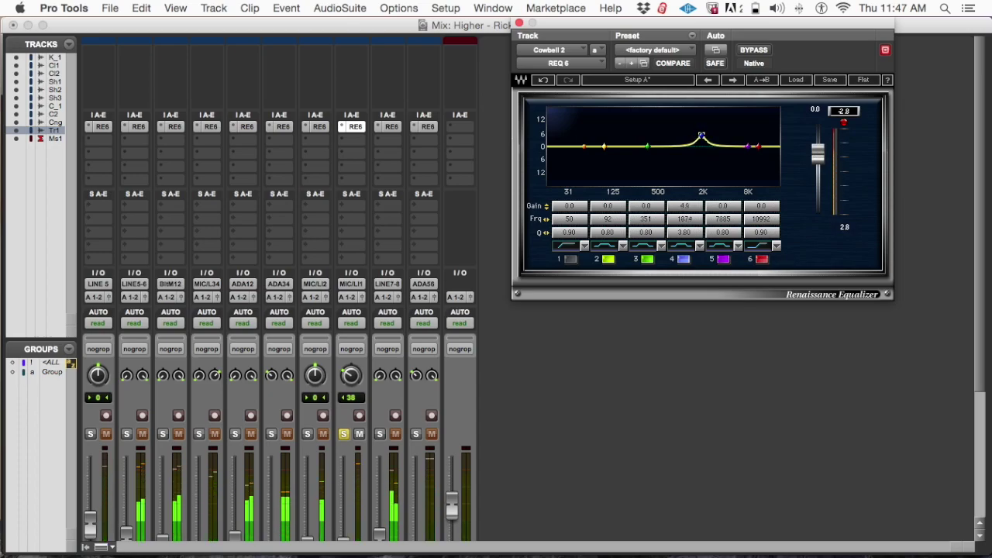
{"action": "left_click_drag", "start_coordinate": [701, 135], "coordinate": [699, 135]}
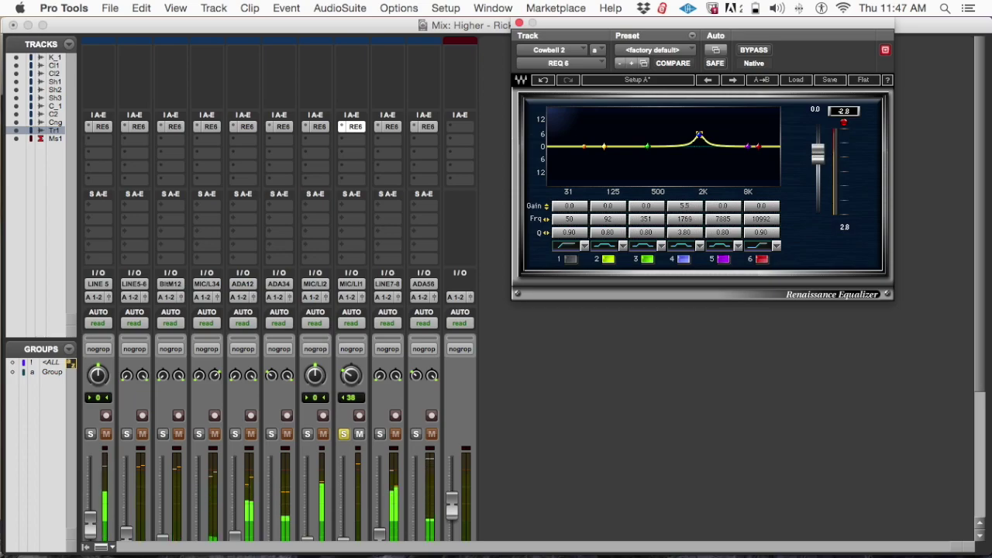
{"action": "left_click_drag", "start_coordinate": [700, 135], "coordinate": [701, 136]}
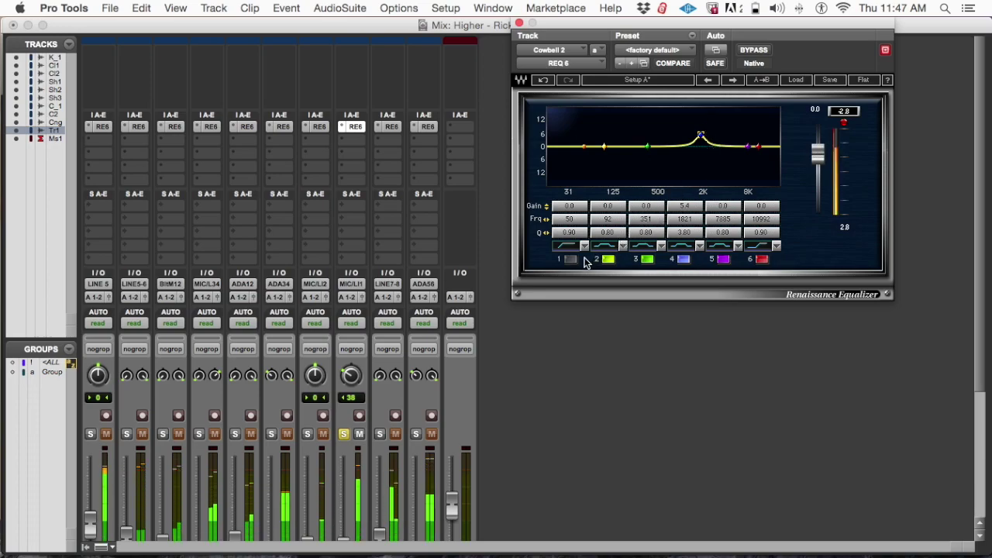
Enable band 1 on Cowbell 2 as a low cut at about 125 Hz and trim band 4 to about 4.5 dB at 1860 Hz
{"action": "left_click", "coordinate": [572, 260]}
{"action": "left_click_drag", "start_coordinate": [583, 145], "coordinate": [614, 139]}
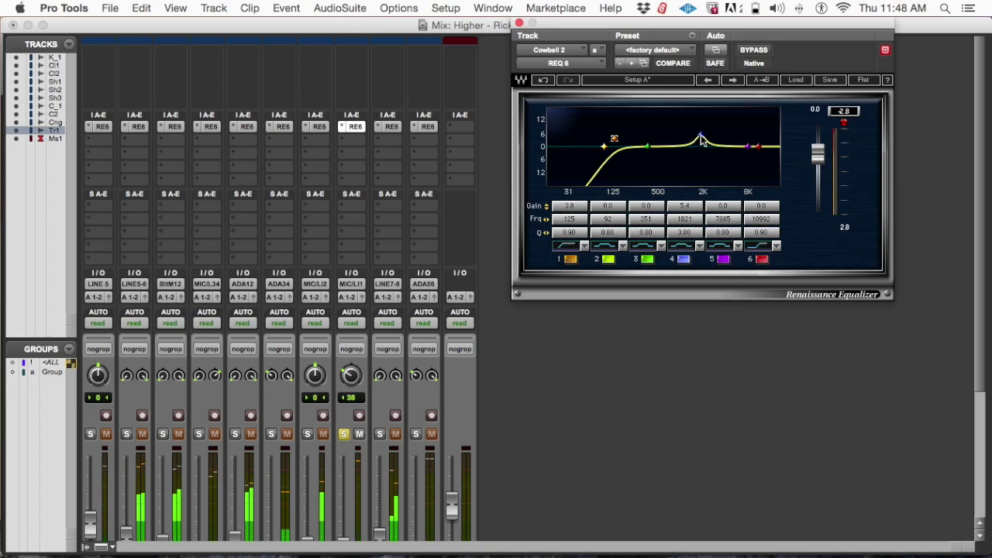
{"action": "left_click_drag", "start_coordinate": [700, 136], "coordinate": [699, 138]}
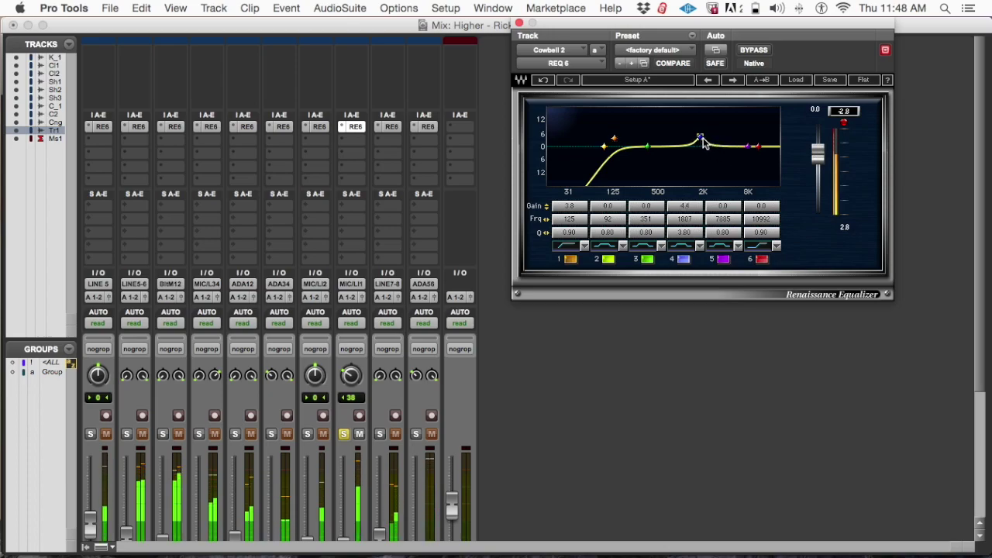
{"action": "left_click_drag", "start_coordinate": [700, 138], "coordinate": [701, 136]}
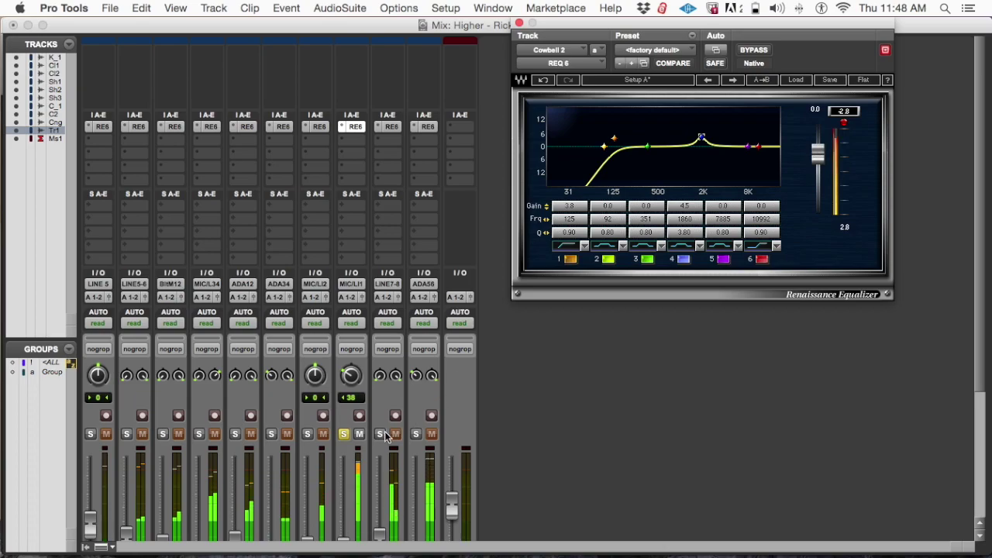
Move the solo from Cowbell 2 to Congas and open the Congas track's REQ 6 equalizer
{"action": "left_click", "coordinate": [343, 433]}
{"action": "scroll", "coordinate": [434, 421], "scroll_direction": "down", "scroll_amount": 5}
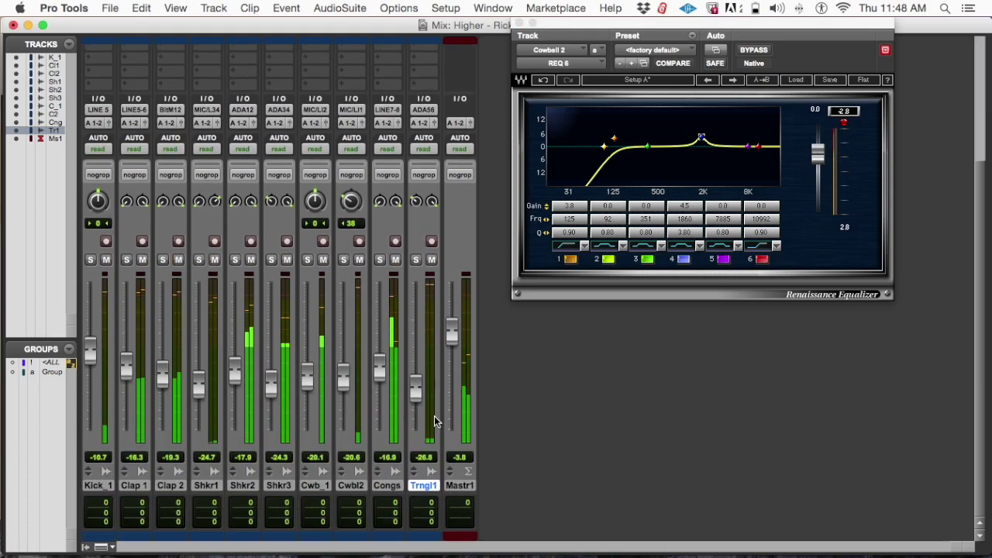
{"action": "left_click", "coordinate": [381, 261]}
{"action": "scroll", "coordinate": [383, 201], "scroll_direction": "up", "scroll_amount": 5}
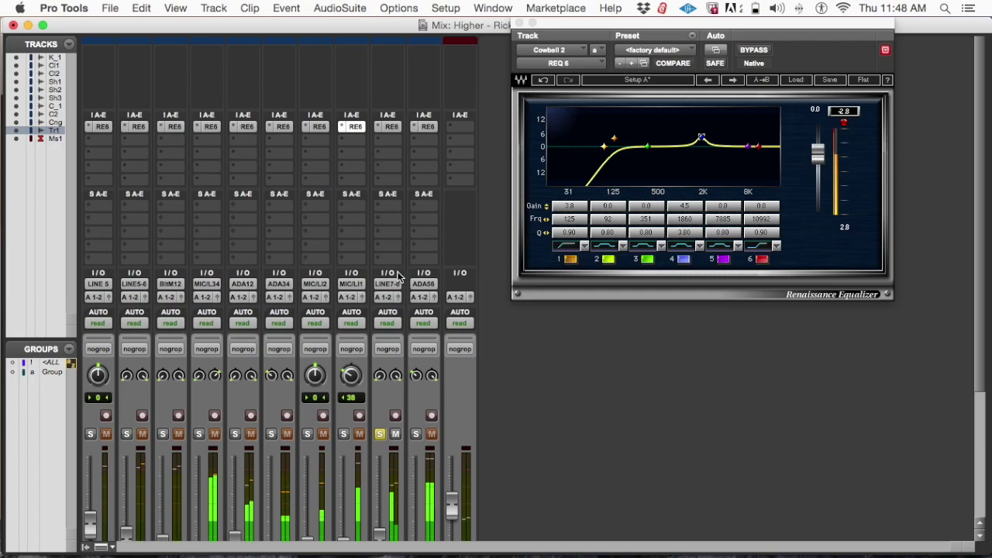
{"action": "left_click", "coordinate": [391, 127]}
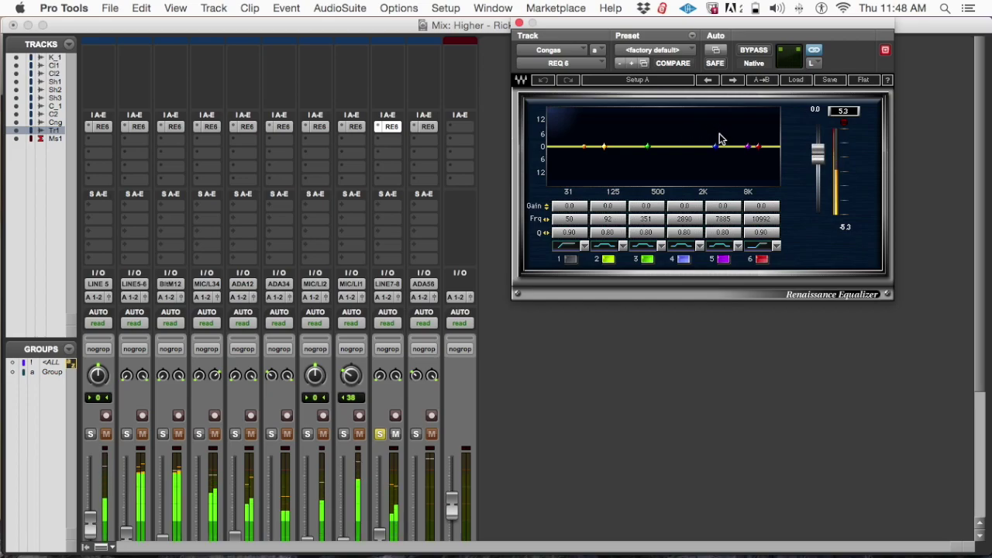
Boost band 4 on Congas by about 6.7 dB at 1769 Hz
{"action": "left_click_drag", "start_coordinate": [715, 146], "coordinate": [699, 133]}
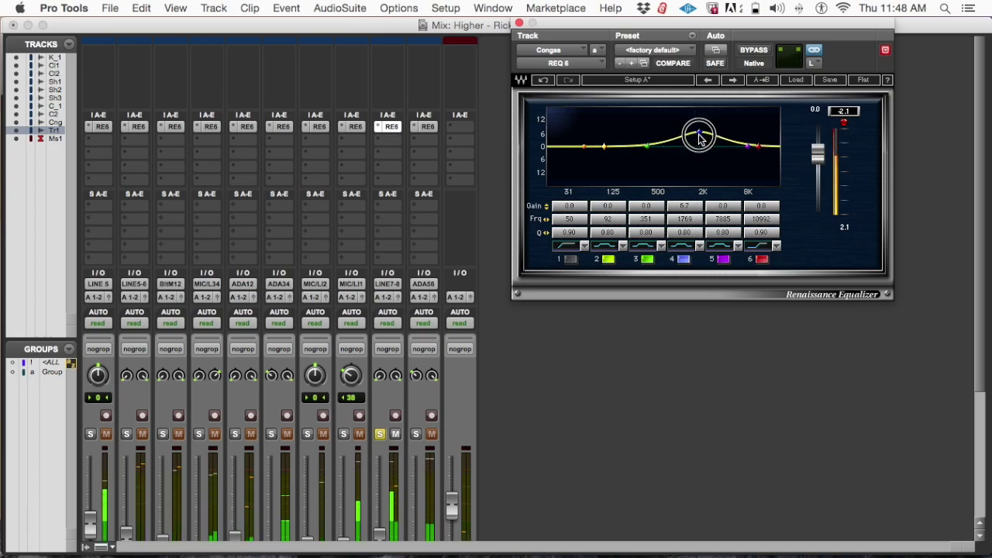
Set band 4 of the Congas equalizer to about 4.5 dB at 1794 Hz with a Q of 4.16
{"action": "left_click_drag", "start_coordinate": [699, 135], "coordinate": [700, 137]}
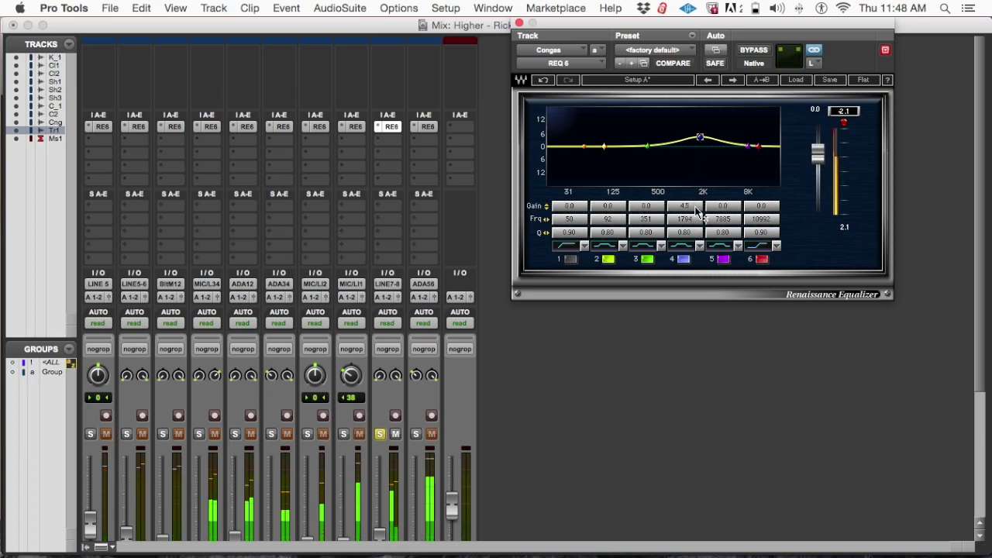
{"action": "left_click_drag", "start_coordinate": [685, 237], "coordinate": [684, 214]}
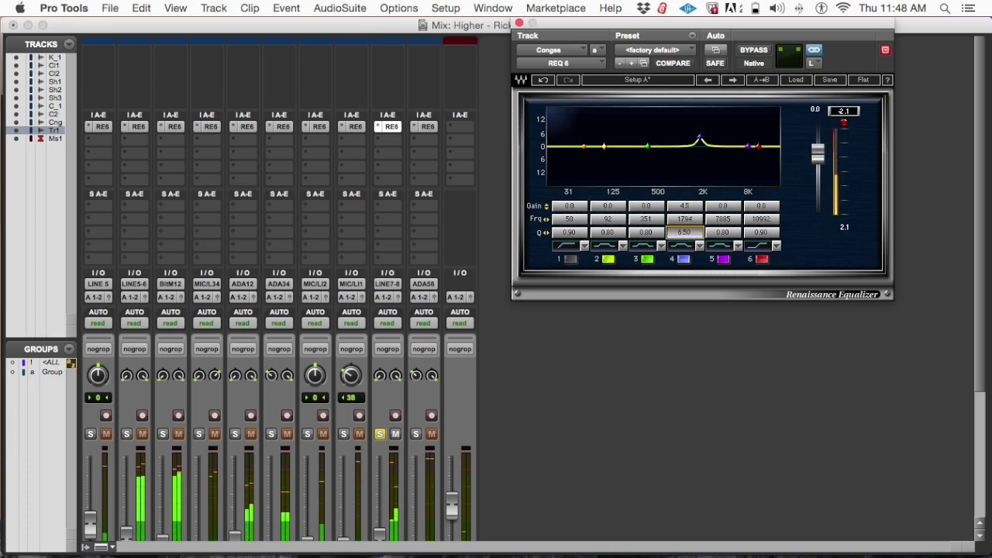
{"action": "left_click_drag", "start_coordinate": [685, 213], "coordinate": [684, 206]}
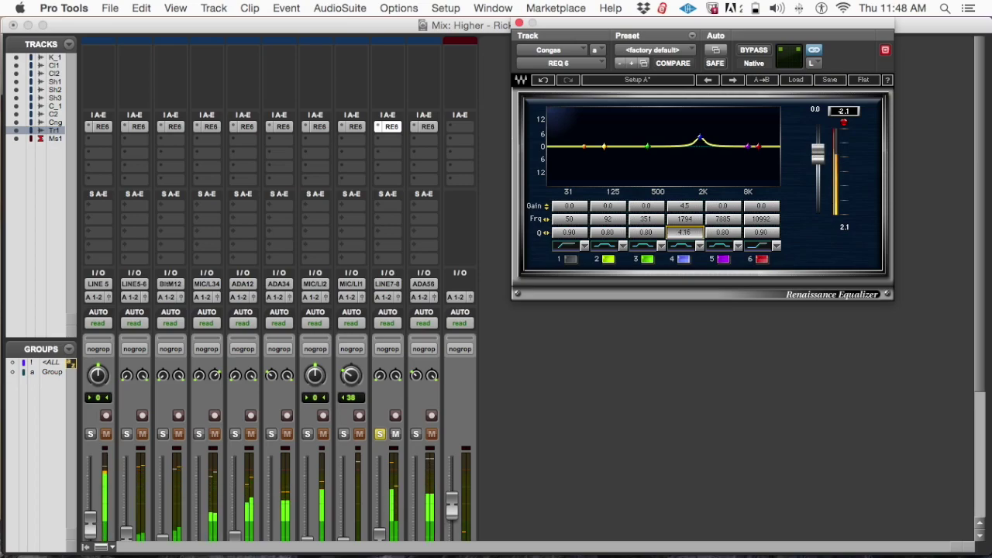
Fine-tune band 4 of the Congas equalizer to a boost of about 4 dB at 1888 Hz
{"action": "left_click", "coordinate": [700, 139]}
{"action": "left_click_drag", "start_coordinate": [703, 134], "coordinate": [700, 130]}
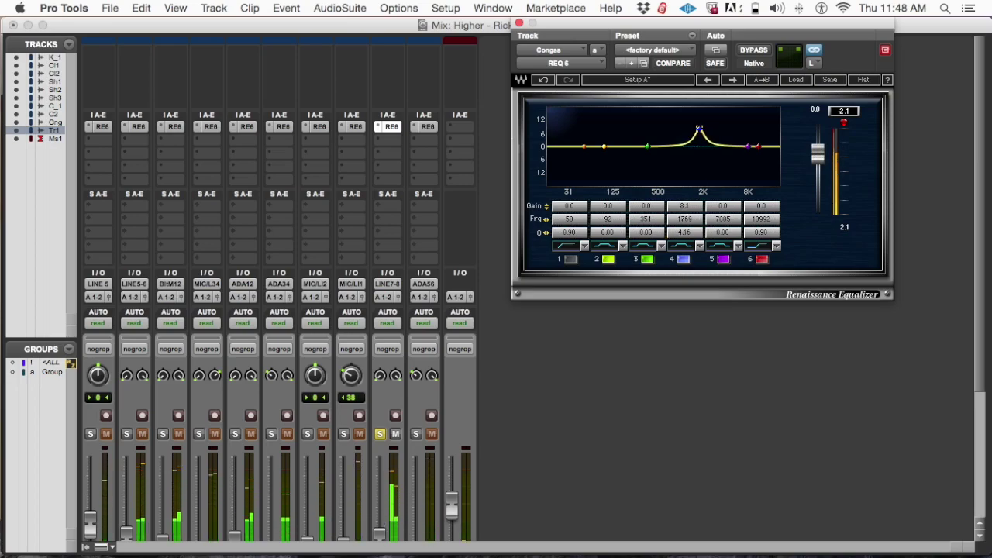
{"action": "left_click_drag", "start_coordinate": [701, 128], "coordinate": [701, 137]}
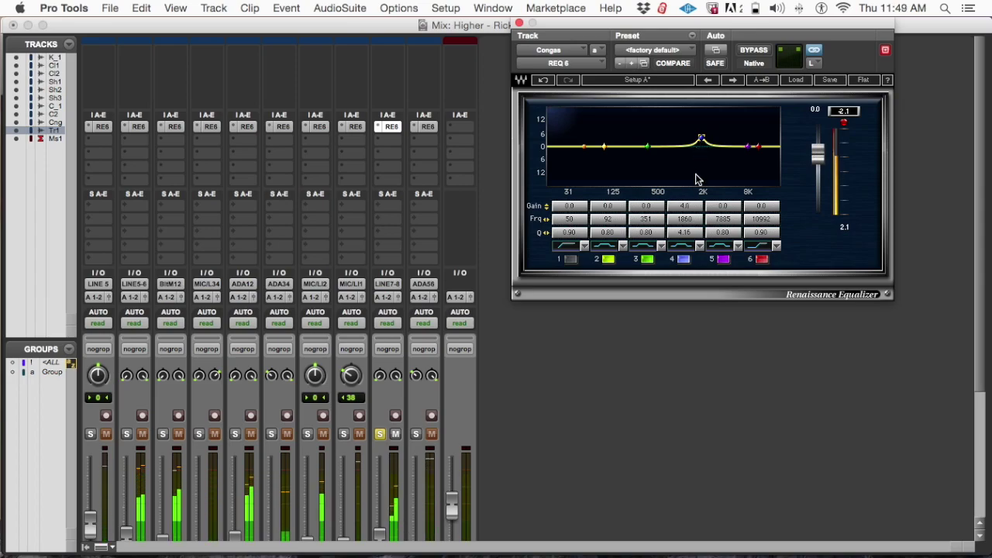
{"action": "left_click_drag", "start_coordinate": [701, 141], "coordinate": [702, 139]}
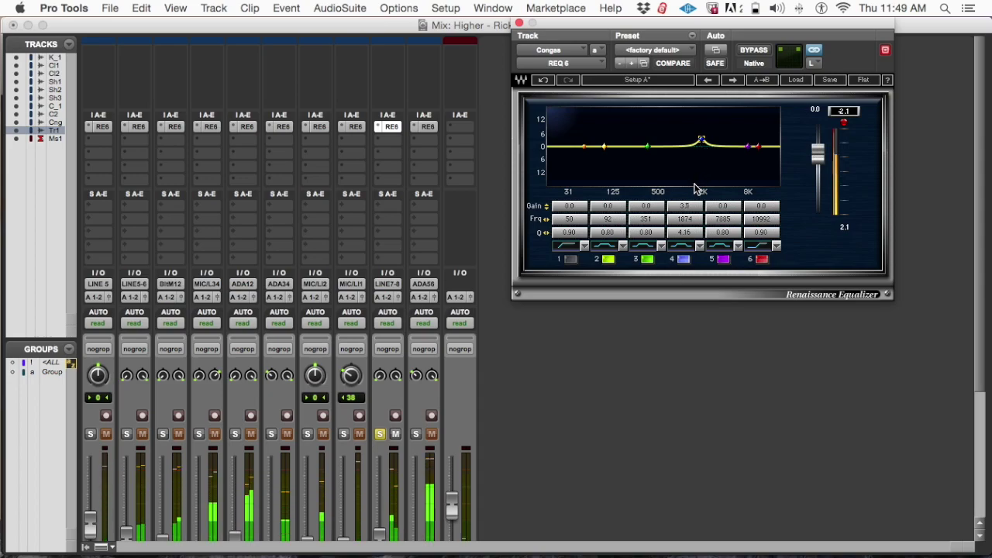
{"action": "left_click_drag", "start_coordinate": [700, 139], "coordinate": [701, 138]}
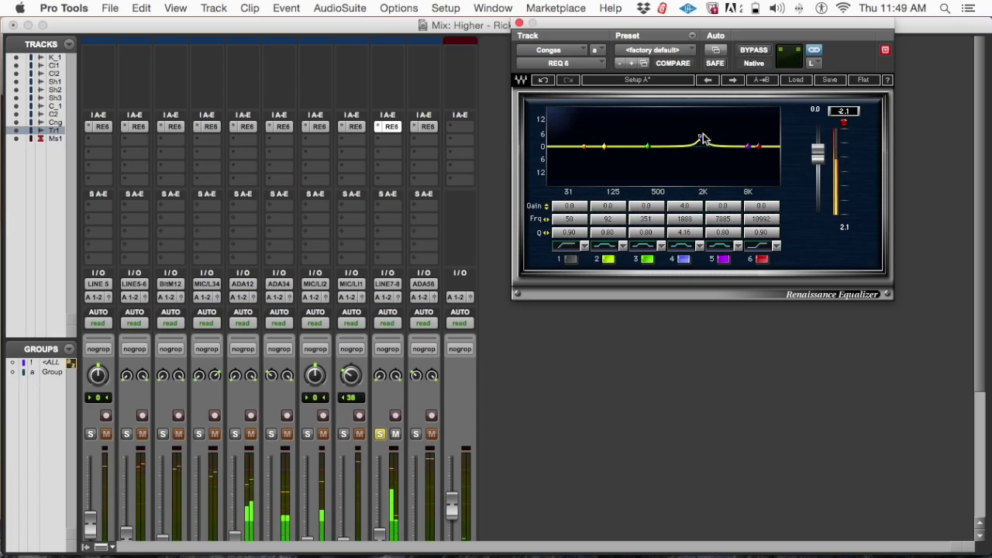
Compare the Congas track with the equalizer bypassed and active, and set the band 4 gain to about 4.1 dB
{"action": "left_click", "coordinate": [755, 52]}
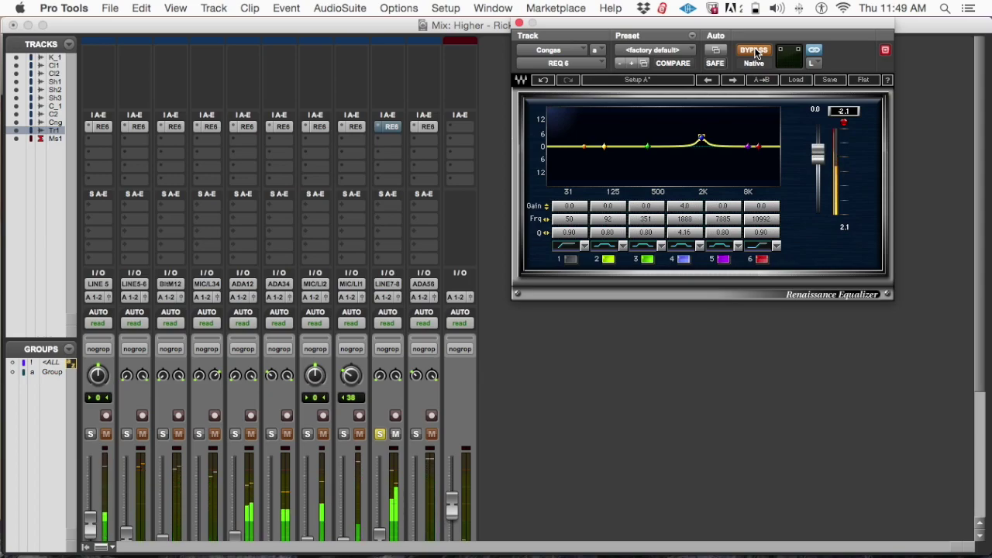
{"action": "left_click", "coordinate": [756, 51]}
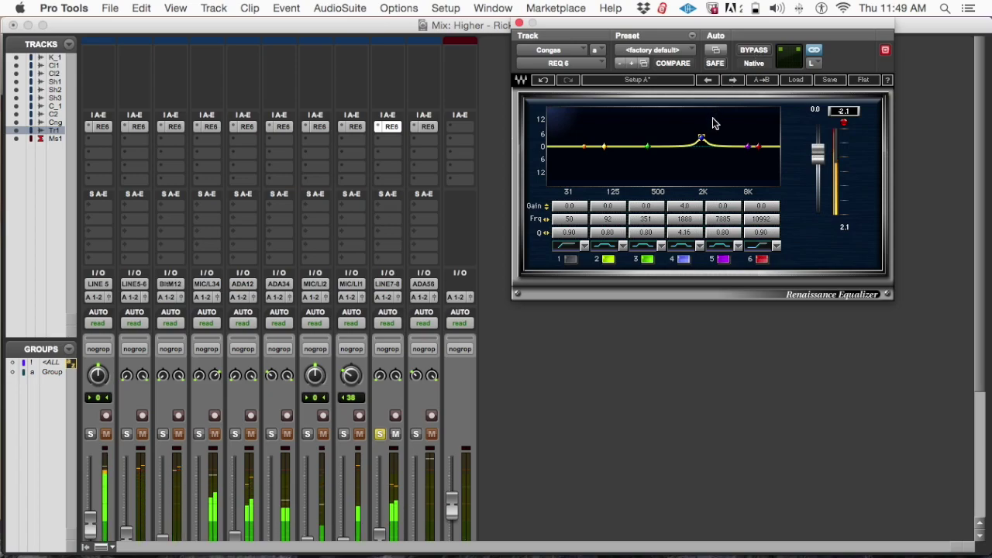
{"action": "left_click_drag", "start_coordinate": [702, 140], "coordinate": [702, 138]}
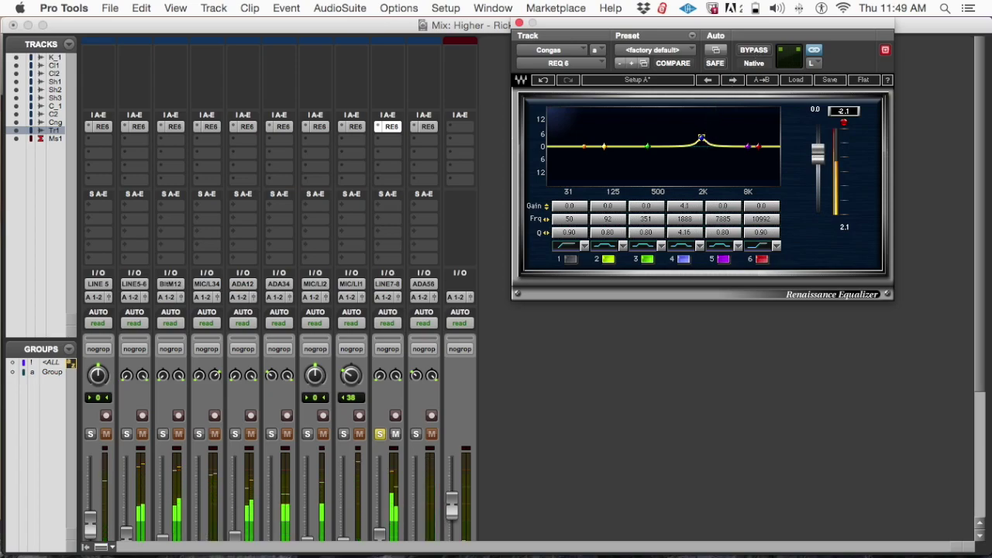
{"action": "left_click", "coordinate": [753, 51]}
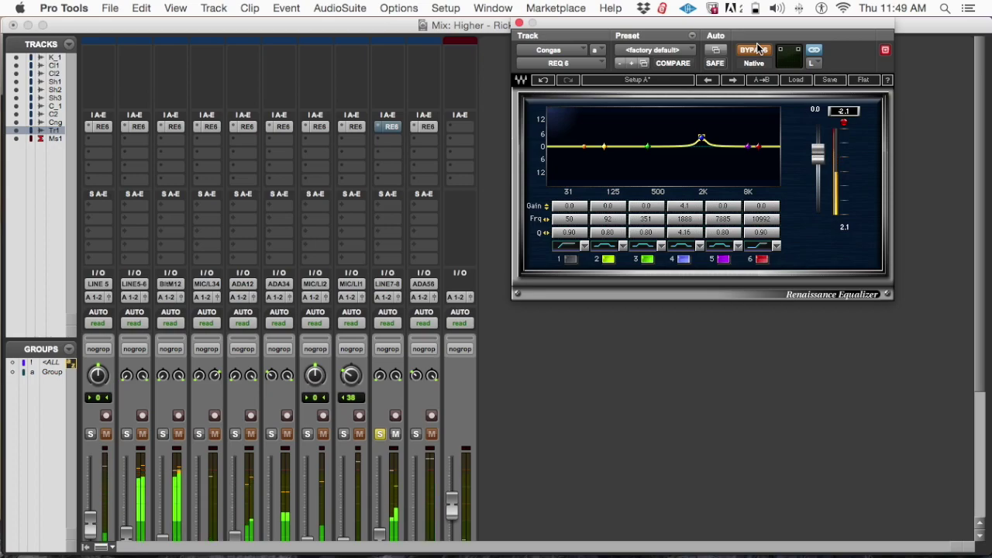
{"action": "left_click", "coordinate": [757, 49]}
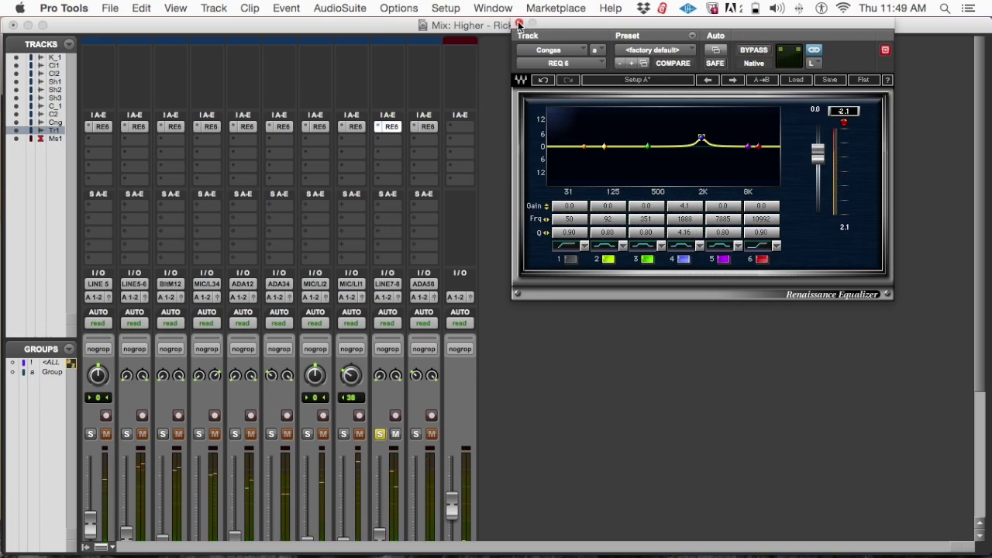
Enable band 1 of the Congas equalizer and set its low cut to about 35 Hz
{"action": "left_click", "coordinate": [570, 259]}
{"action": "left_click_drag", "start_coordinate": [584, 147], "coordinate": [564, 140]}
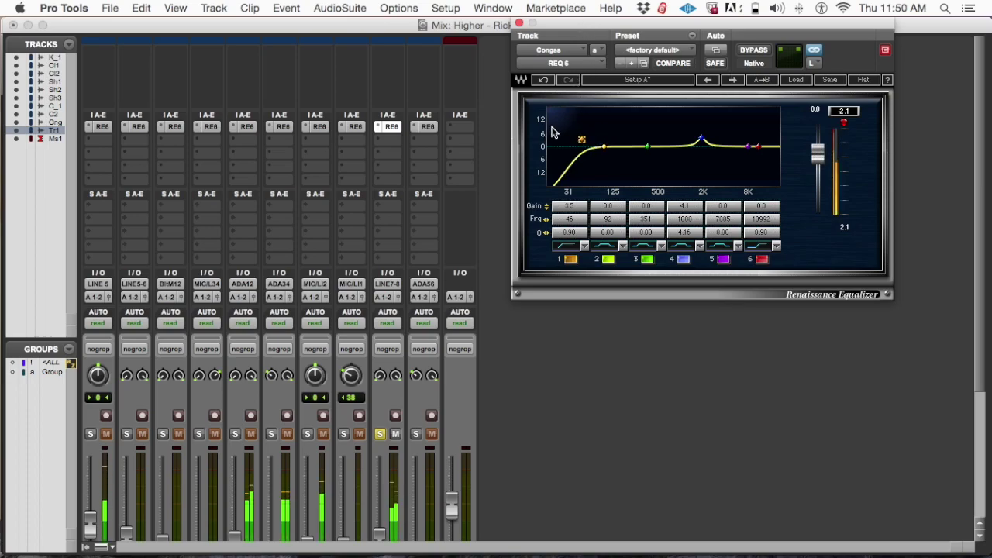
{"action": "mouse_move", "coordinate": [583, 140]}
{"action": "left_mouse_down"}
{"action": "mouse_move", "coordinate": [633, 136]}
{"action": "mouse_move", "coordinate": [572, 130]}
{"action": "mouse_move", "coordinate": [571, 150]}
{"action": "mouse_move", "coordinate": [568, 129]}
{"action": "left_mouse_up"}
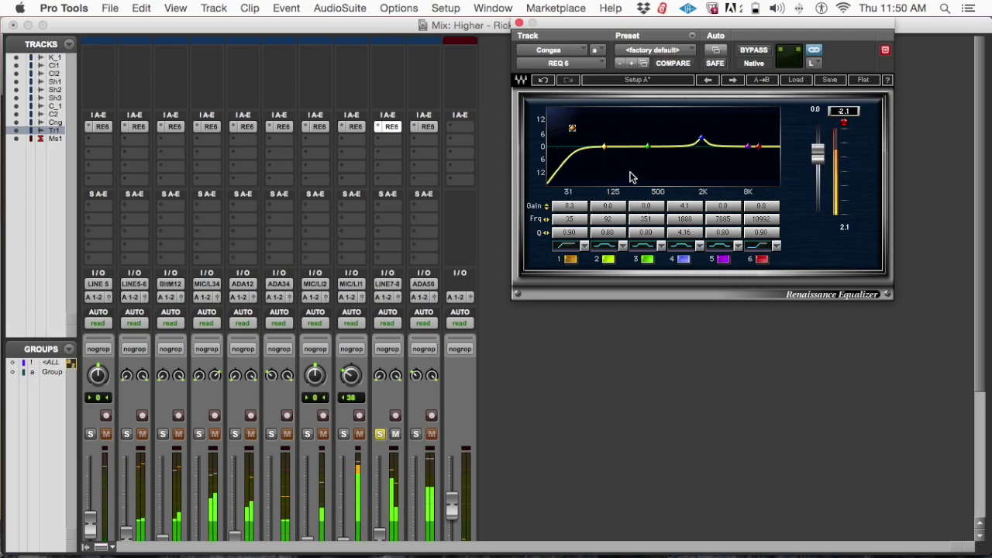
Try raising the Congas low cut to about 344 Hz, and undo that change
{"action": "left_click_drag", "start_coordinate": [568, 128], "coordinate": [646, 124]}
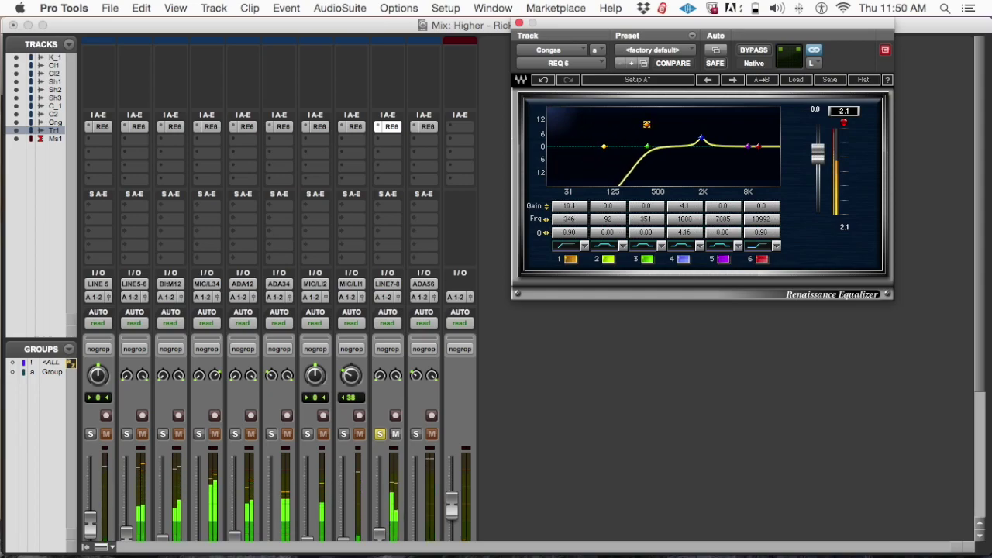
{"action": "left_click_drag", "start_coordinate": [643, 126], "coordinate": [642, 126]}
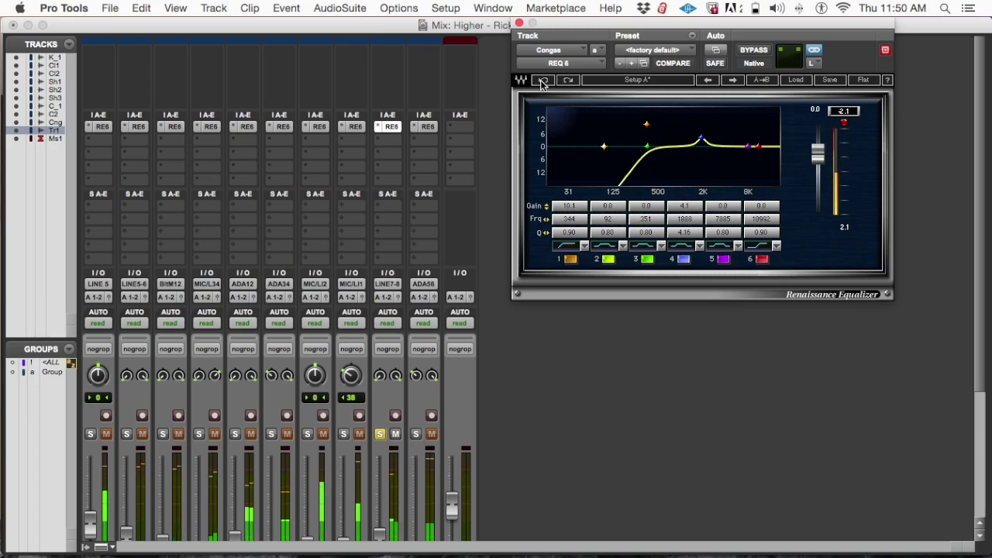
{"action": "left_click", "coordinate": [543, 81]}
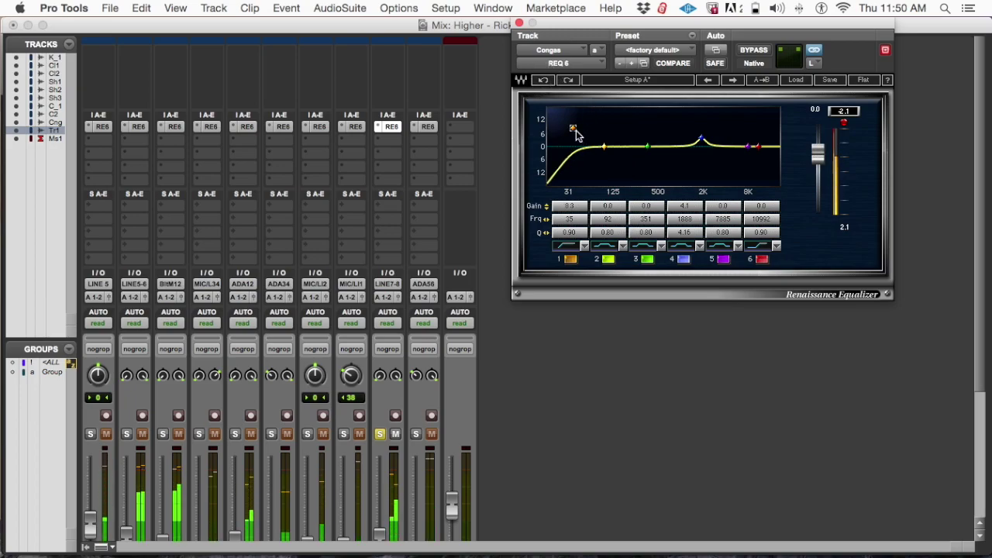
Set the Congas low cut to about 36 Hz and boost band 6 by about 2 dB at 9210 Hz
{"action": "mouse_move", "coordinate": [574, 128]}
{"action": "left_mouse_down"}
{"action": "mouse_move", "coordinate": [556, 122]}
{"action": "mouse_move", "coordinate": [584, 123]}
{"action": "mouse_move", "coordinate": [573, 123]}
{"action": "left_mouse_up"}
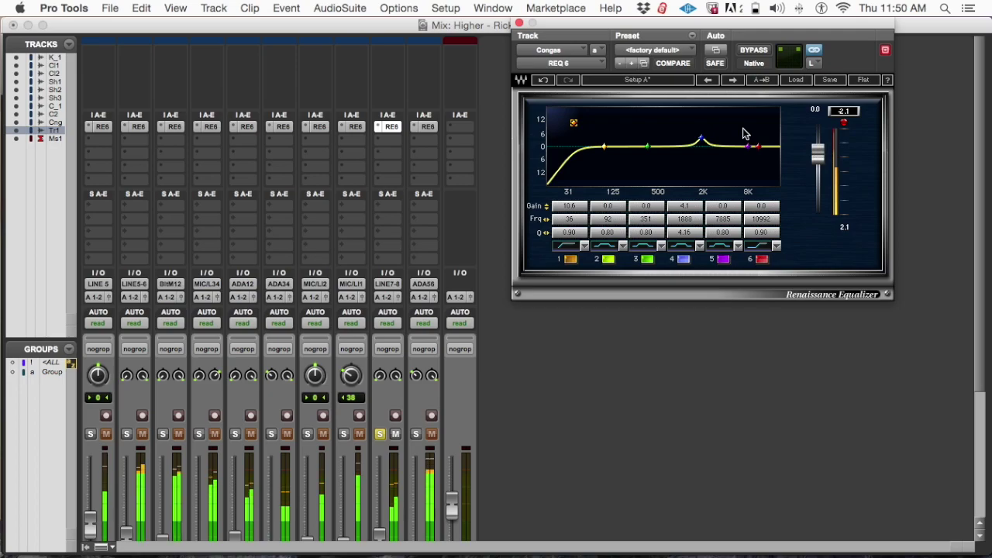
{"action": "mouse_move", "coordinate": [758, 145]}
{"action": "left_mouse_down"}
{"action": "mouse_move", "coordinate": [758, 137]}
{"action": "mouse_move", "coordinate": [752, 143]}
{"action": "left_mouse_up"}
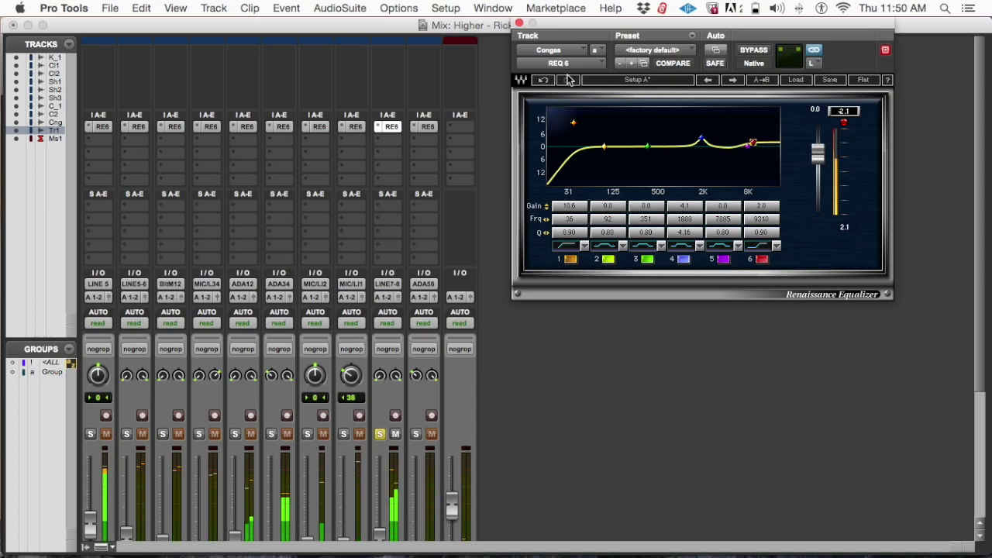
Unsolo the Congas track and trim its band 6 boost to about 1.9 dB at 9310 Hz, closing the equalizer
{"action": "left_click", "coordinate": [380, 435]}
{"action": "left_click", "coordinate": [380, 436]}
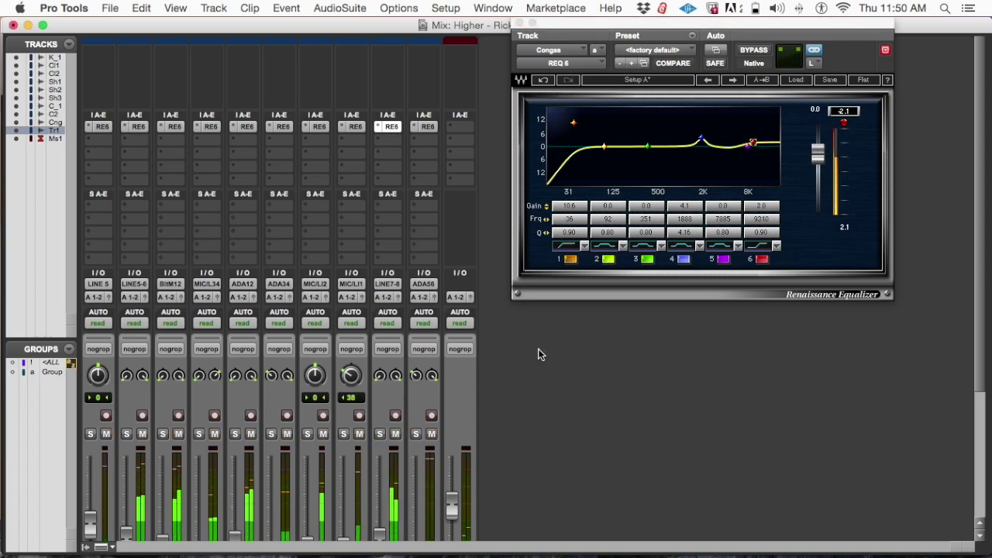
{"action": "left_click", "coordinate": [753, 144]}
{"action": "left_click_drag", "start_coordinate": [753, 144], "coordinate": [753, 145]}
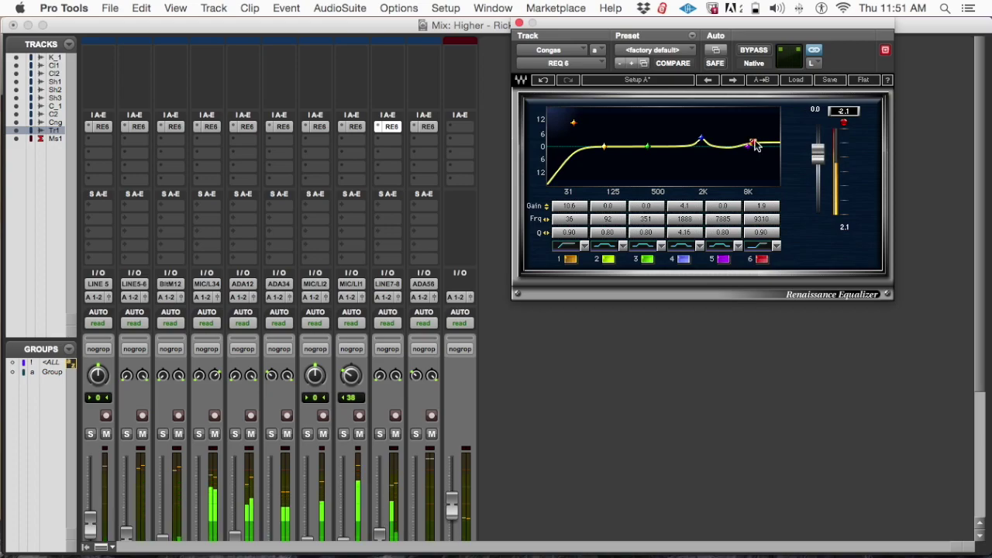
{"action": "left_click", "coordinate": [519, 23]}
Solo the Triangle 1 track and open its REQ 6 equalizer
{"action": "scroll", "coordinate": [504, 249], "scroll_direction": "down", "scroll_amount": 5}
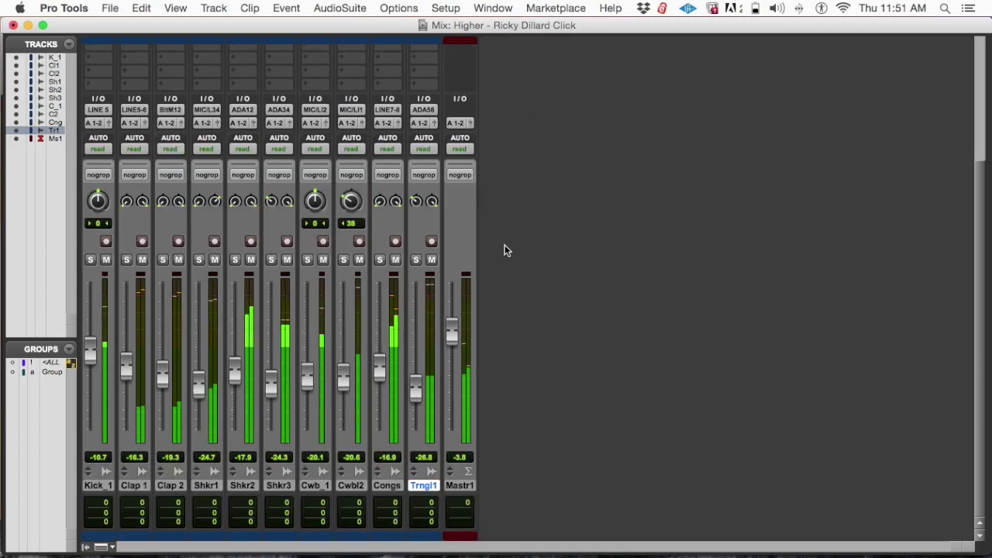
{"action": "left_click", "coordinate": [416, 260]}
{"action": "scroll", "coordinate": [440, 233], "scroll_direction": "up", "scroll_amount": 5}
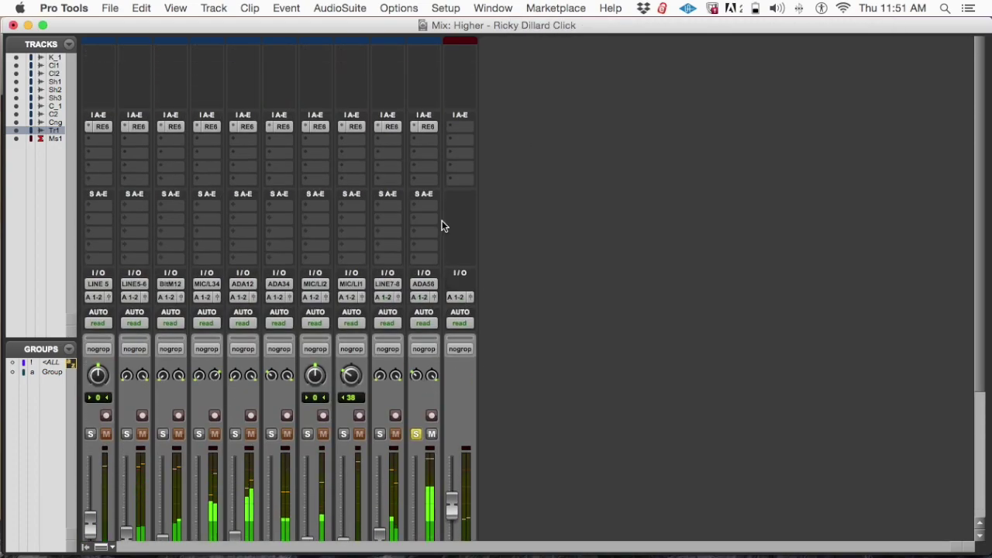
{"action": "left_click", "coordinate": [428, 127]}
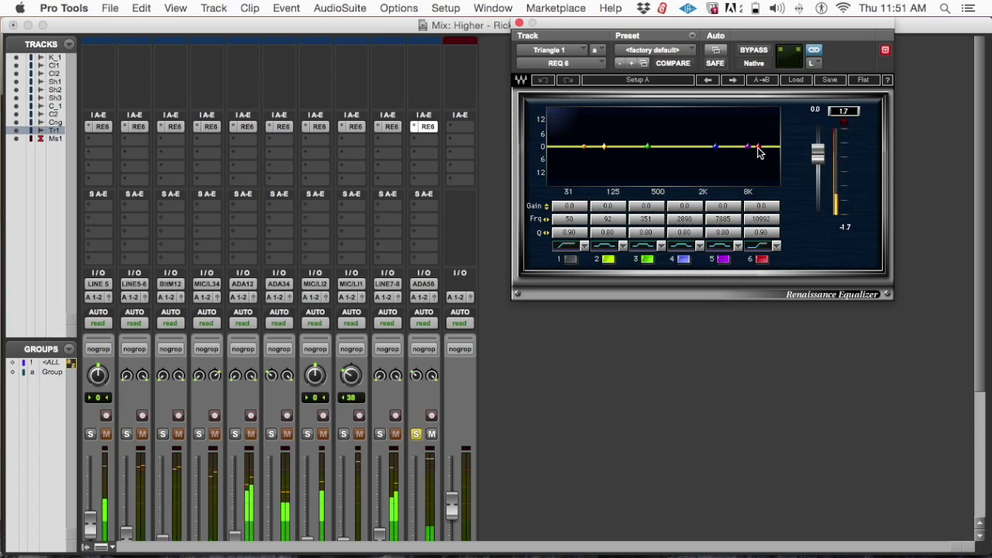
Adjust band 6 of the Triangle 1 equalizer to a high-shelf boost of about 1.2 dB at 8175 Hz
{"action": "left_click_drag", "start_coordinate": [751, 150], "coordinate": [759, 123]}
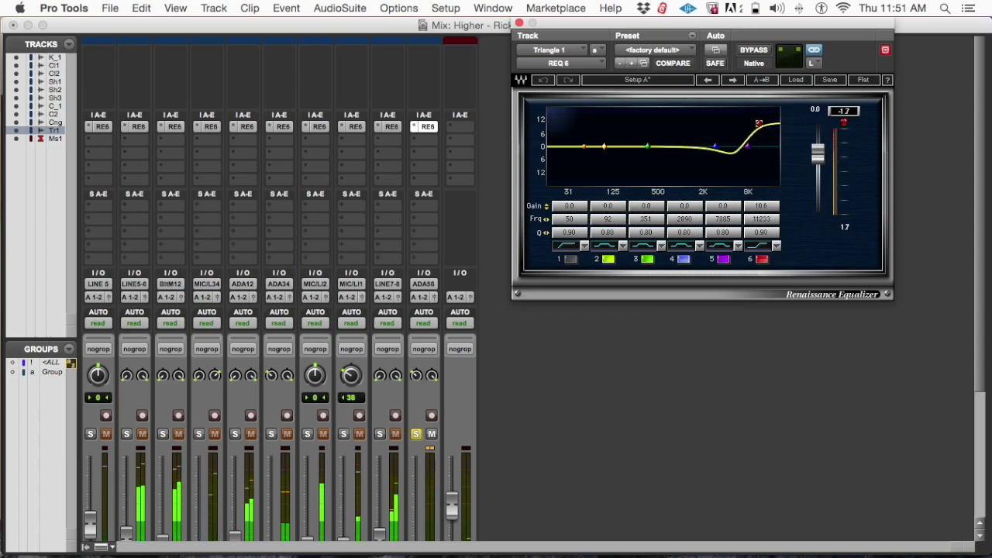
{"action": "left_click_drag", "start_coordinate": [758, 123], "coordinate": [756, 143]}
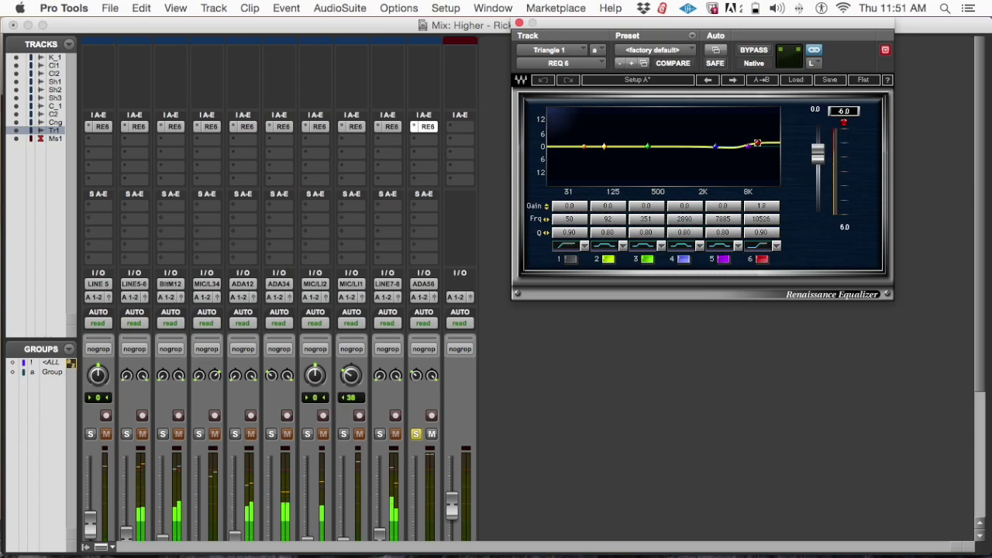
{"action": "left_click_drag", "start_coordinate": [756, 143], "coordinate": [754, 144]}
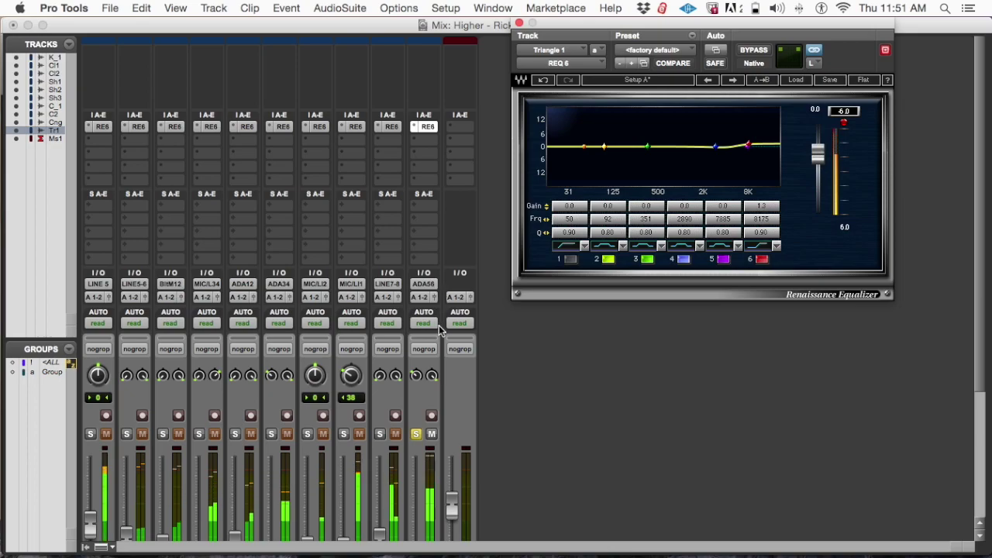
Unsolo the Triangle 1 track to hear it in the full mix
{"action": "left_click", "coordinate": [428, 434]}
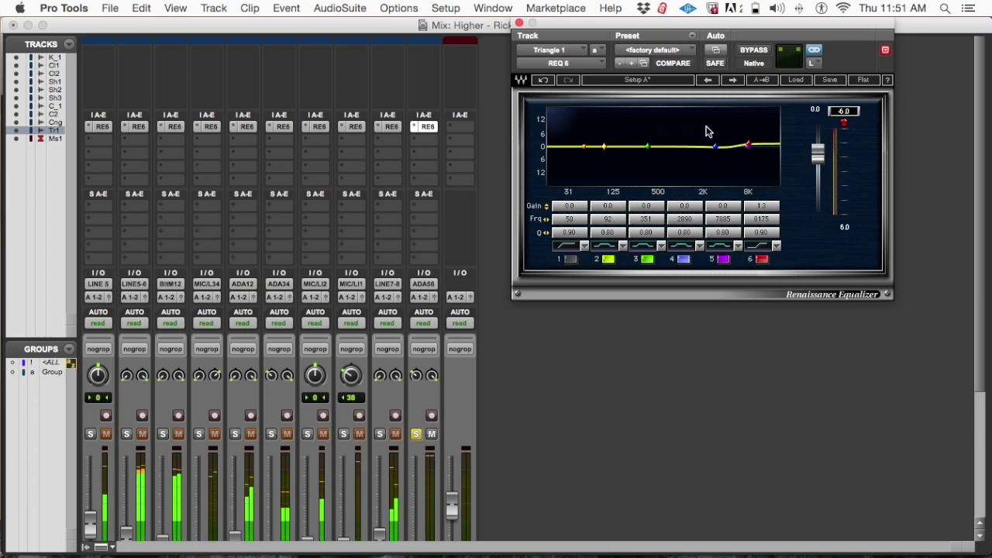
{"action": "left_click", "coordinate": [415, 434]}
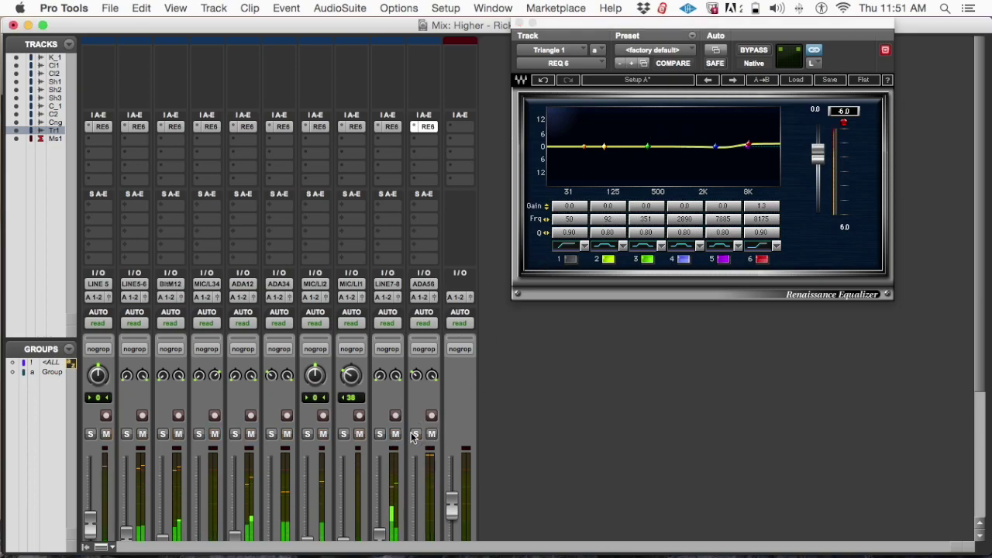
{"action": "scroll", "coordinate": [460, 362], "scroll_direction": "down", "scroll_amount": 5}
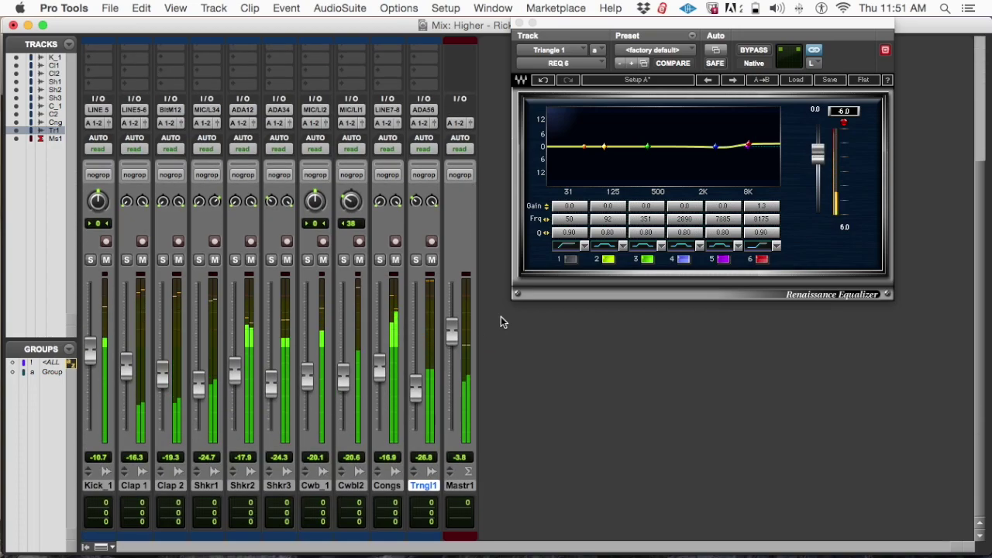
{"action": "scroll", "coordinate": [500, 321], "scroll_direction": "up", "scroll_amount": 5}
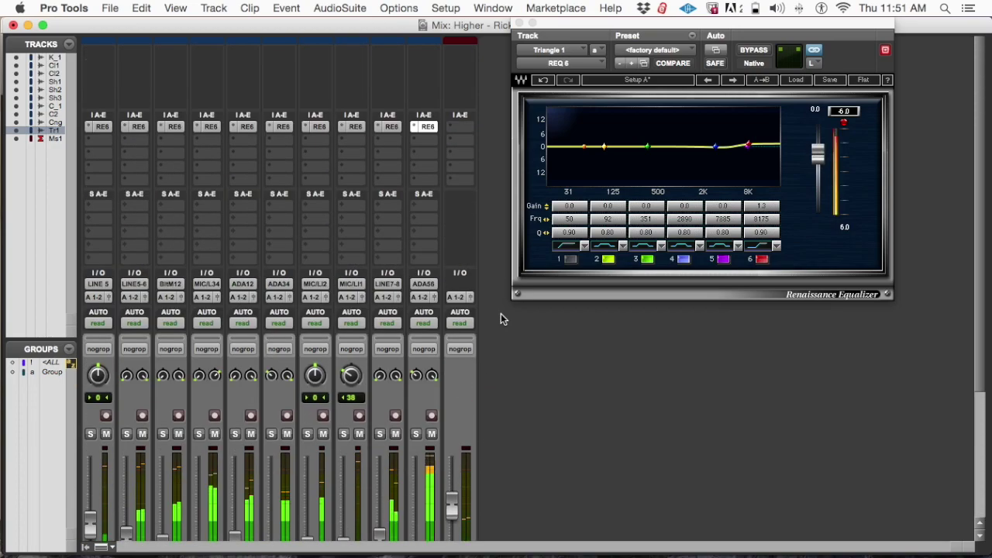
In the Kick_1 equalizer, set band 3 to a cut of about 4 dB at 515 Hz, and close the plug-in
{"action": "left_click", "coordinate": [102, 126]}
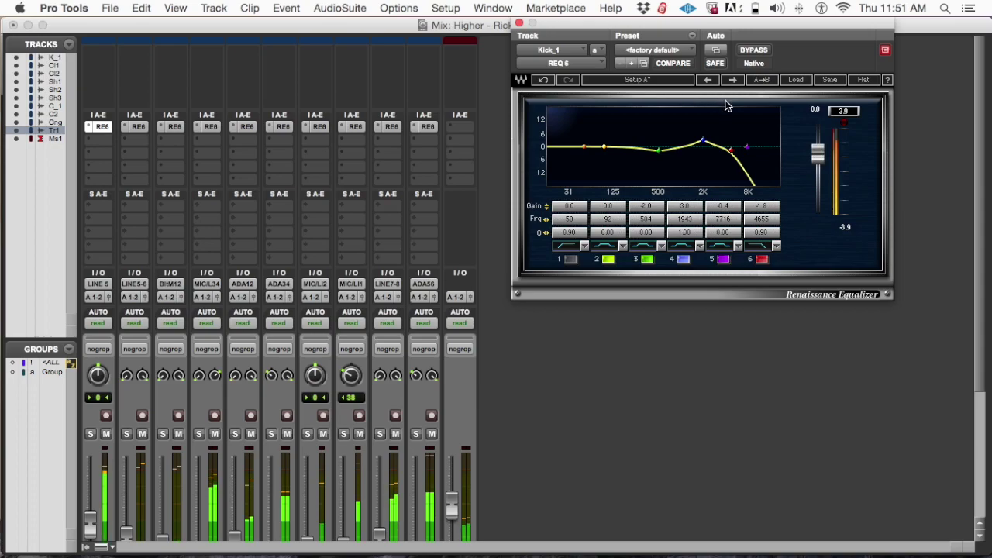
{"action": "left_click_drag", "start_coordinate": [658, 151], "coordinate": [658, 155]}
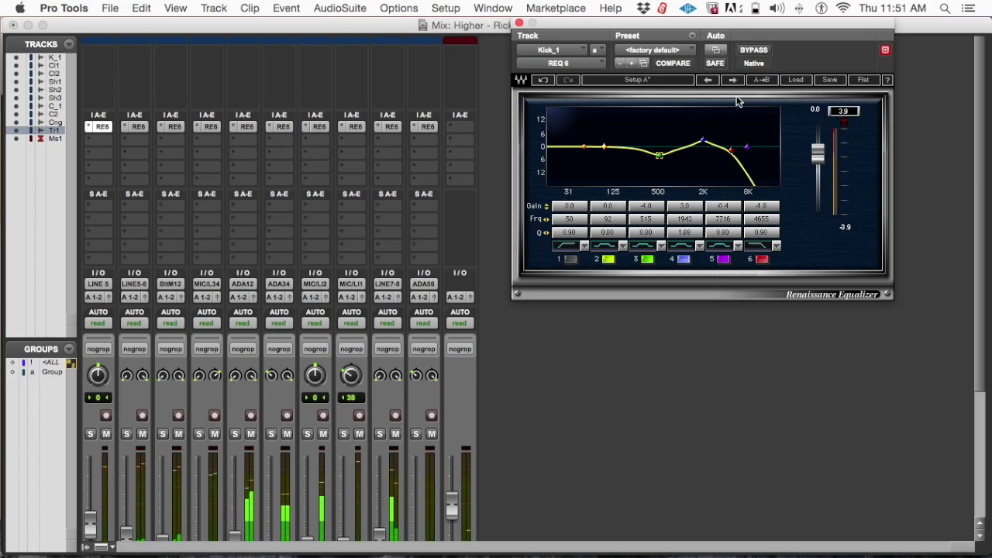
{"action": "left_click", "coordinate": [518, 23]}
Save the session
{"action": "scroll", "coordinate": [556, 323], "scroll_direction": "down", "scroll_amount": 5}
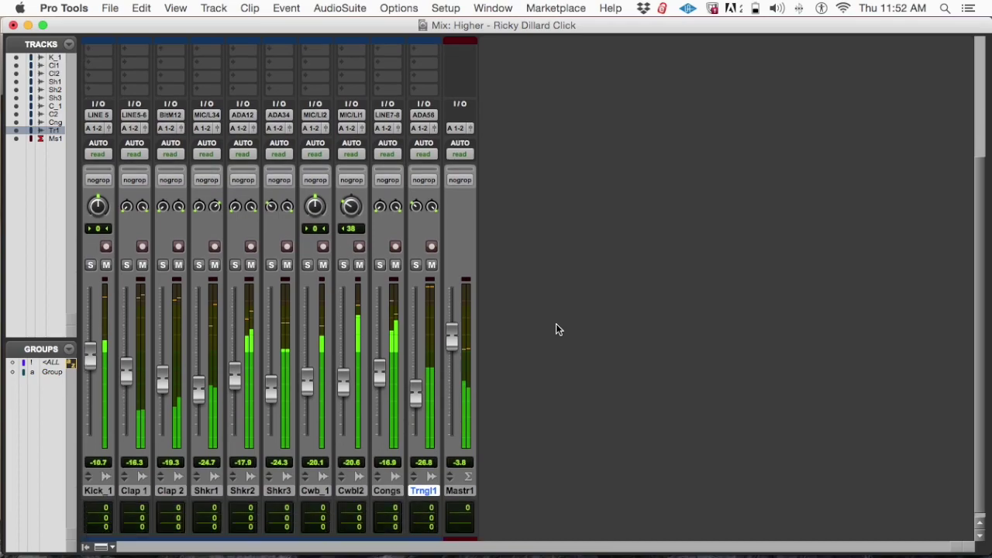
{"action": "key", "text": "super+s"}
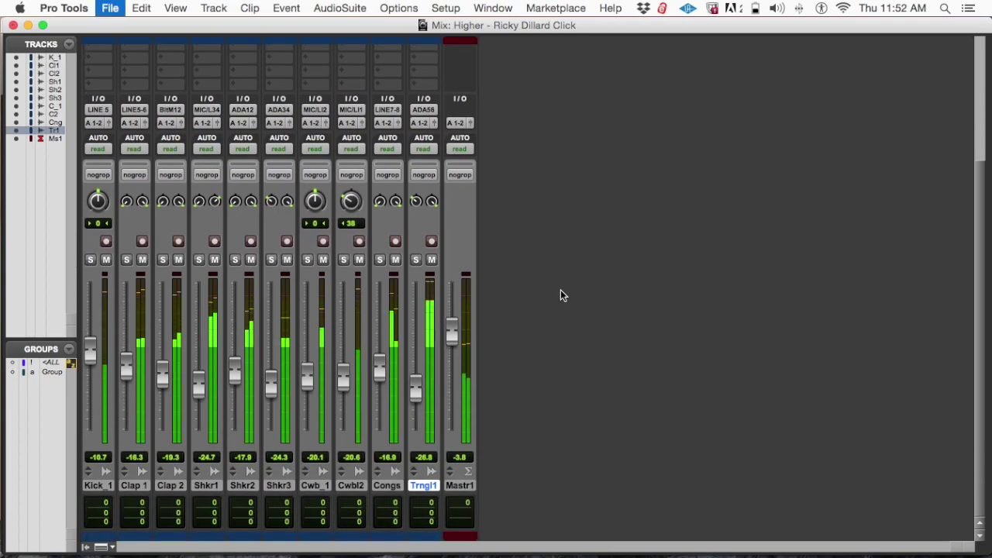
Stop playback and insert the C1 comp dynamics plug-in in the second insert slot of all tracks except the master
{"action": "key", "text": "space"}
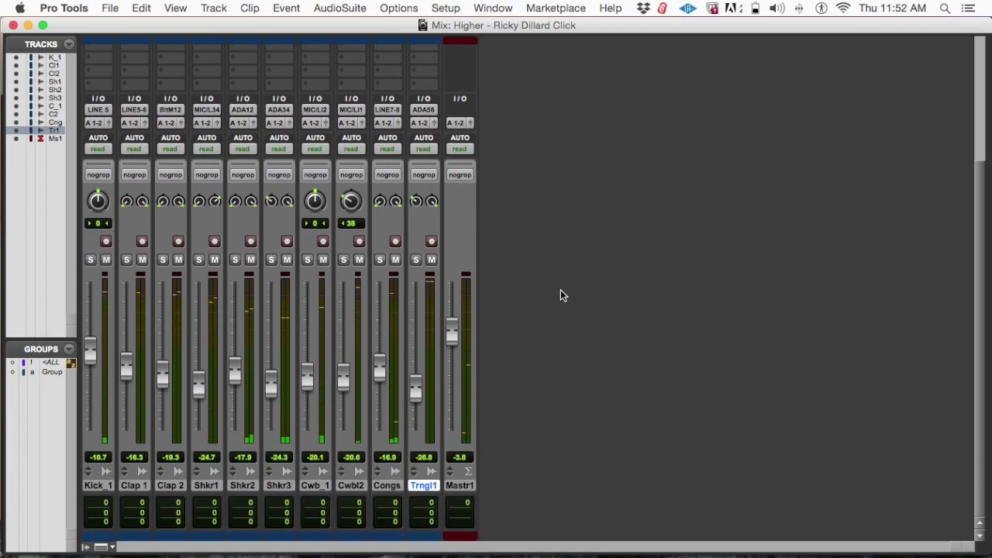
{"action": "scroll", "coordinate": [426, 310], "scroll_direction": "up", "scroll_amount": 5}
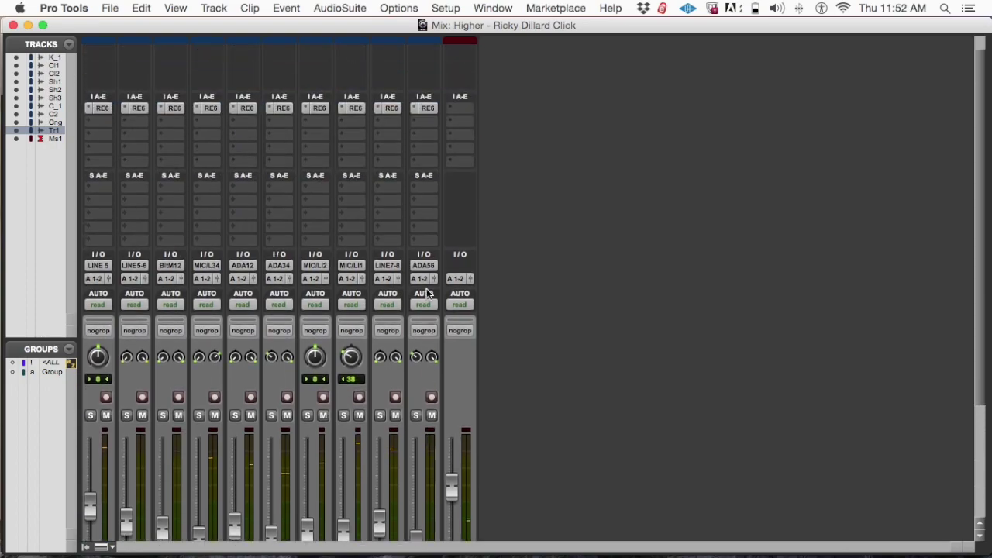
{"action": "left_click", "coordinate": [99, 122]}
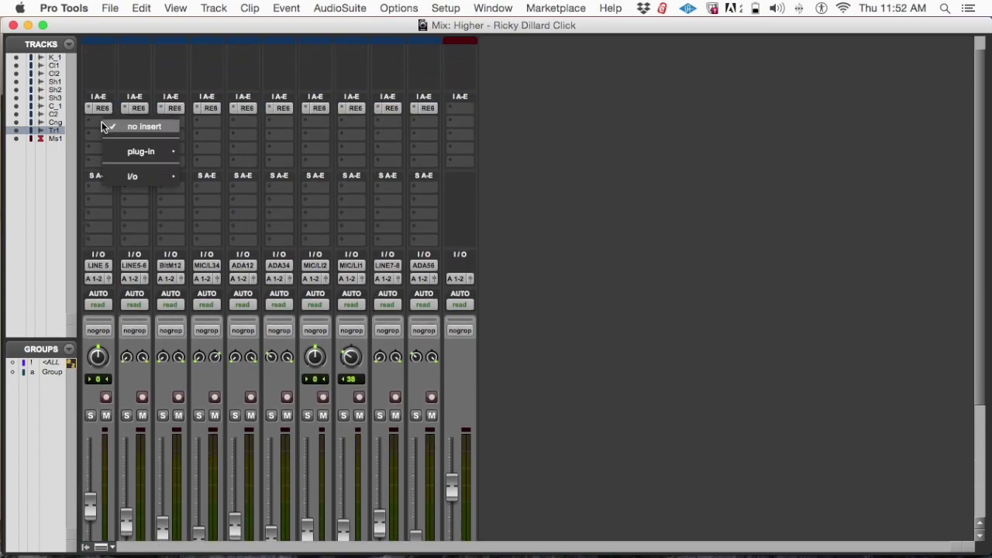
{"action": "mouse_move", "coordinate": [144, 152]}
{"action": "mouse_move", "coordinate": [209, 159]}
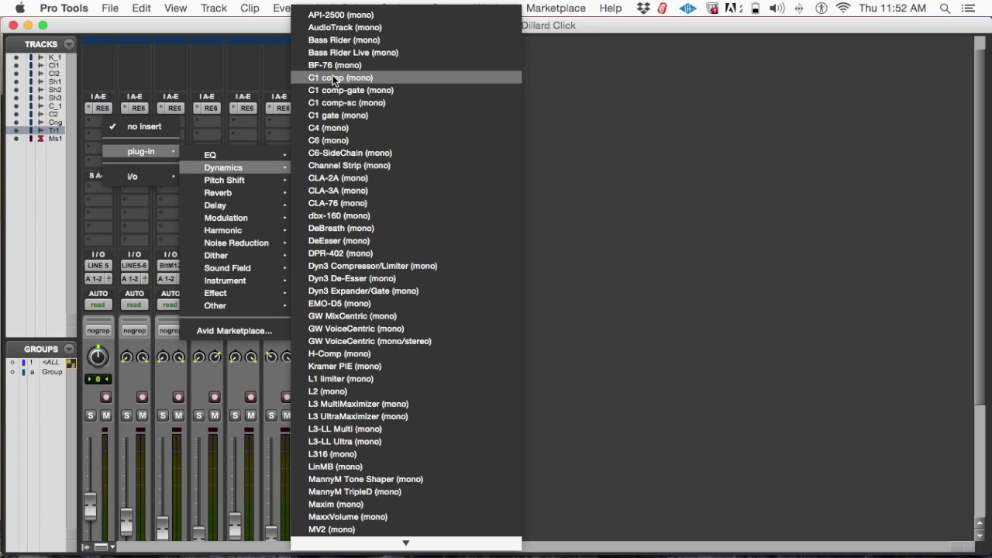
{"action": "scroll", "coordinate": [395, 393], "scroll_direction": "down", "scroll_amount": 10}
{"action": "scroll", "coordinate": [392, 392], "scroll_direction": "down", "scroll_amount": 10}
{"action": "scroll", "coordinate": [392, 392], "scroll_direction": "up", "scroll_amount": 20}
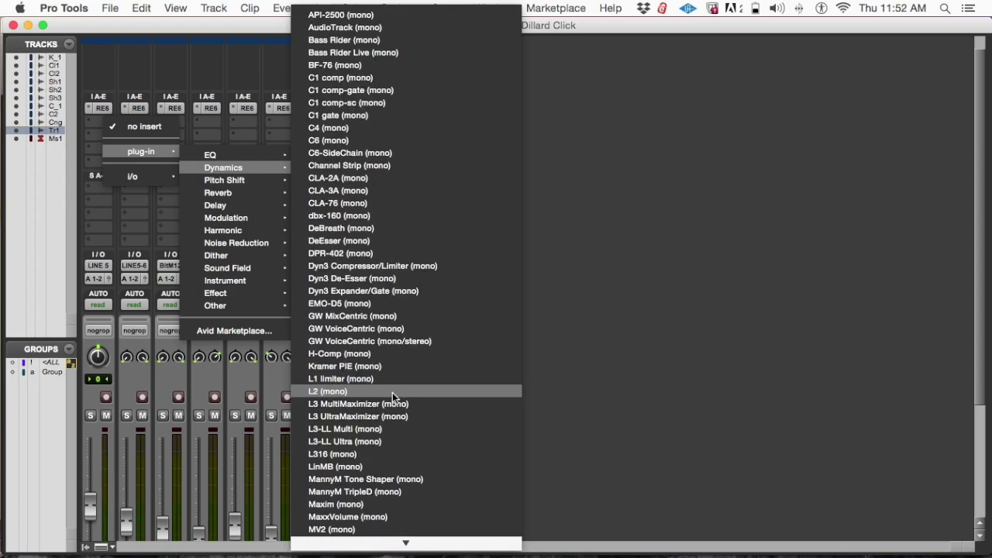
{"action": "scroll", "coordinate": [394, 274], "scroll_direction": "down", "scroll_amount": 20}
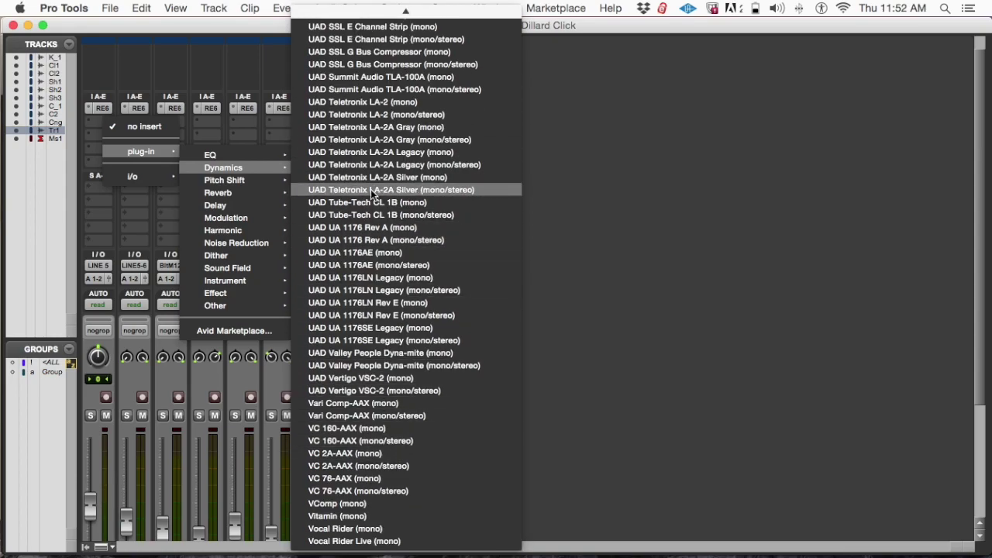
{"action": "scroll", "coordinate": [412, 204], "scroll_direction": "up", "scroll_amount": 20}
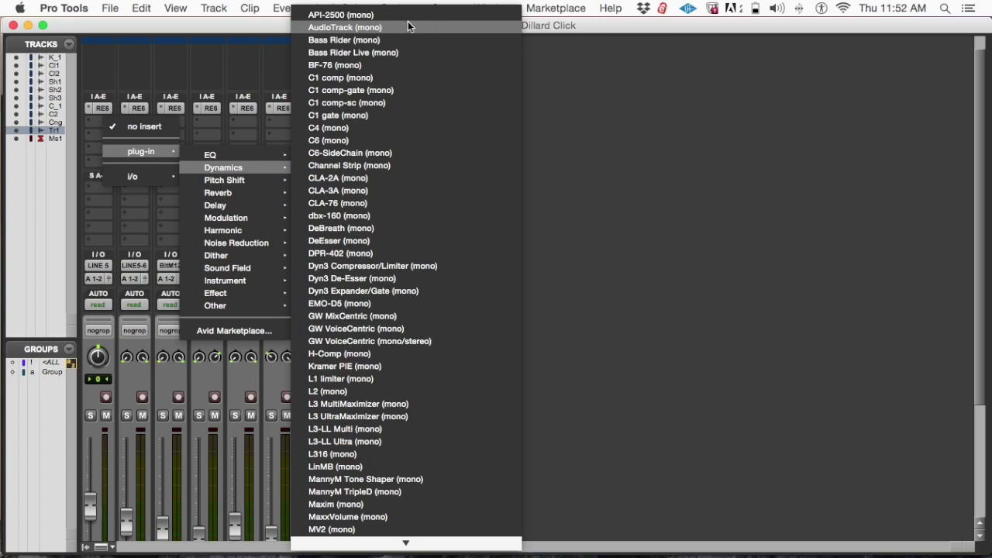
{"action": "scroll", "coordinate": [407, 124], "scroll_direction": "down", "scroll_amount": 15}
{"action": "scroll", "coordinate": [407, 124], "scroll_direction": "up", "scroll_amount": 20}
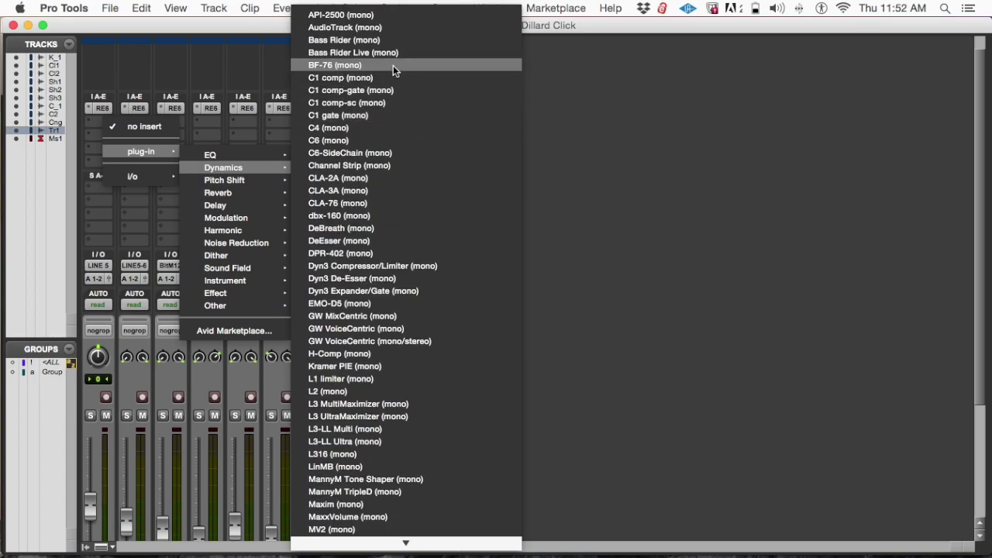
{"action": "left_click", "coordinate": [354, 77]}
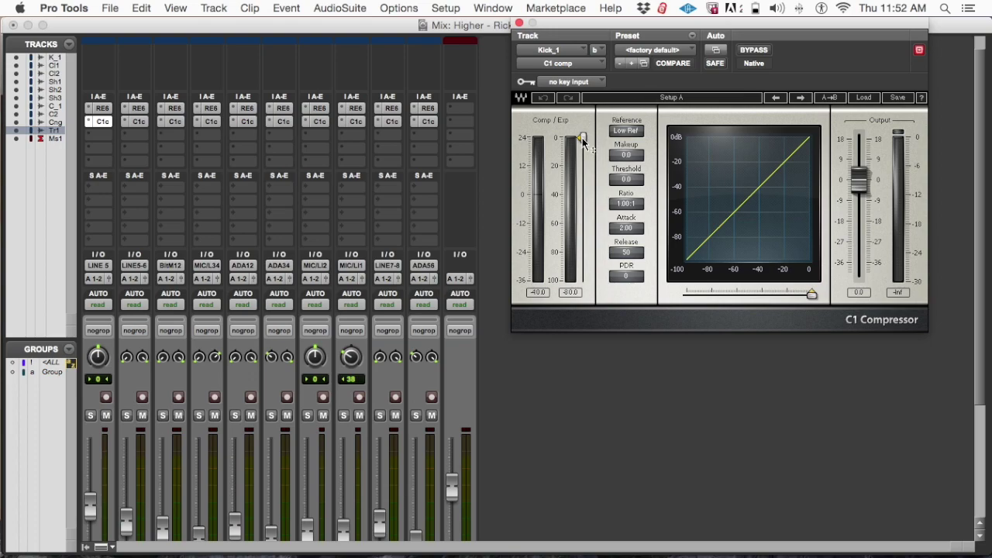
{"action": "left_click_drag", "start_coordinate": [720, 30], "coordinate": [766, 46]}
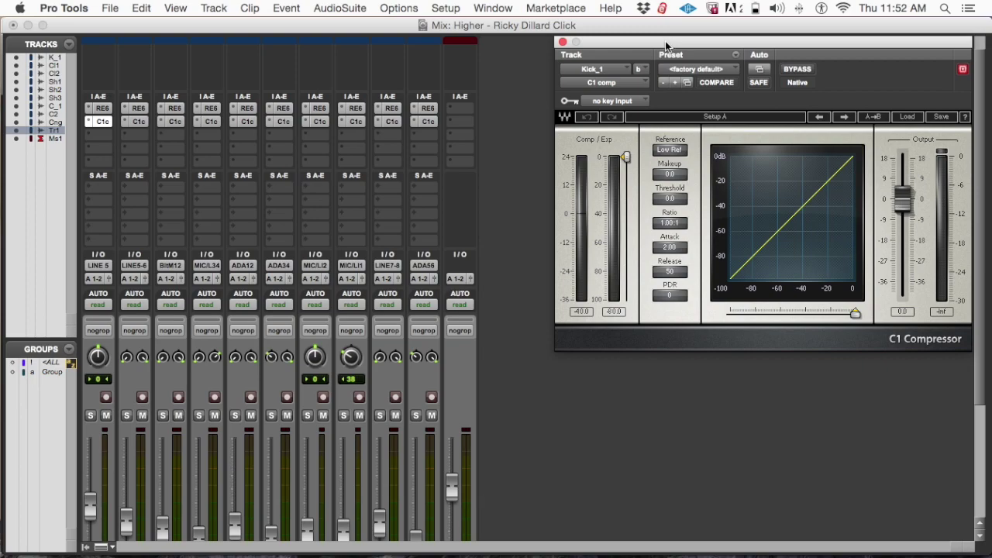
{"action": "left_click_drag", "start_coordinate": [664, 48], "coordinate": [664, 49]}
Solo the Kick_1 track and start playback to hear it through the C1 compressor
{"action": "scroll", "coordinate": [518, 144], "scroll_direction": "down", "scroll_amount": 5}
{"action": "scroll", "coordinate": [517, 144], "scroll_direction": "up", "scroll_amount": 6}
{"action": "scroll", "coordinate": [518, 144], "scroll_direction": "down", "scroll_amount": 3}
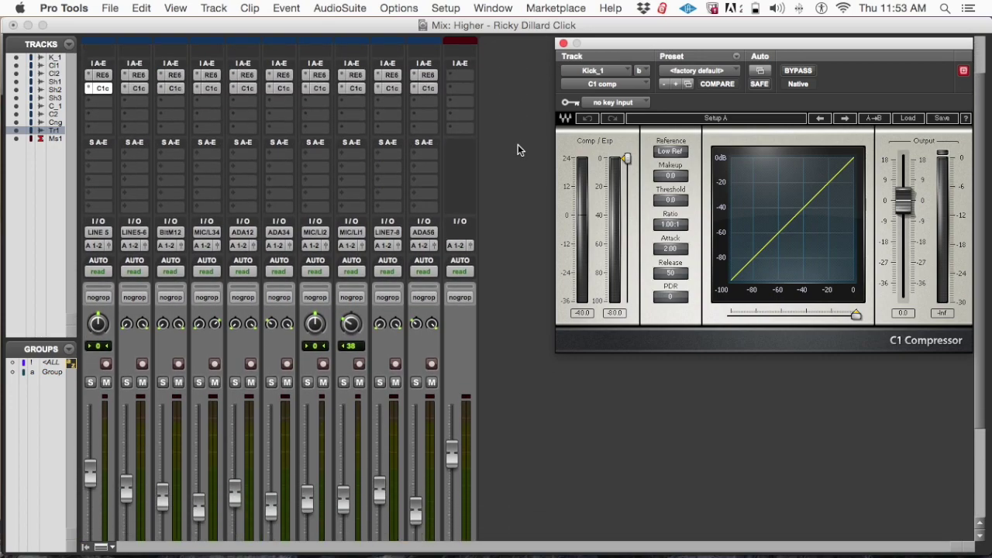
{"action": "scroll", "coordinate": [518, 144], "scroll_direction": "up", "scroll_amount": 3}
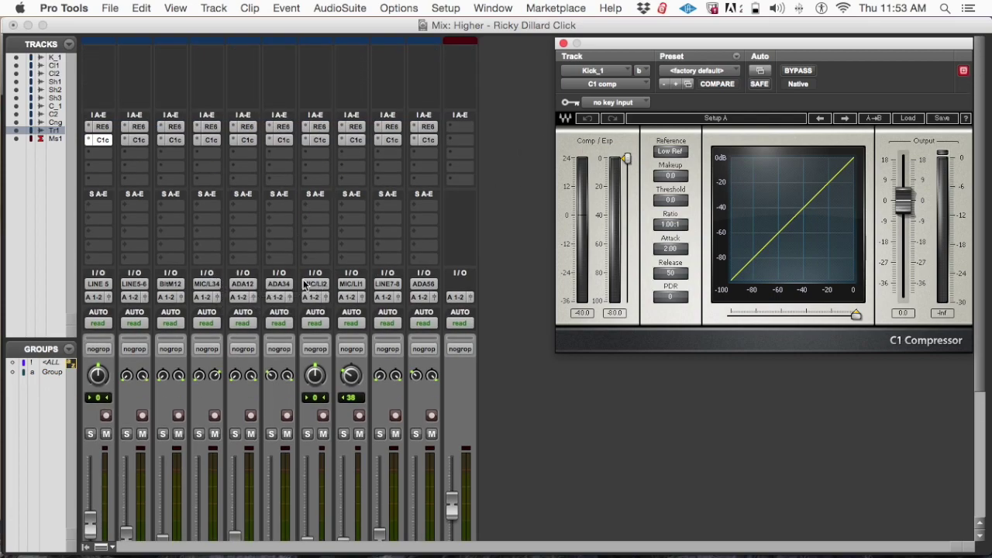
{"action": "scroll", "coordinate": [214, 248], "scroll_direction": "down", "scroll_amount": 5}
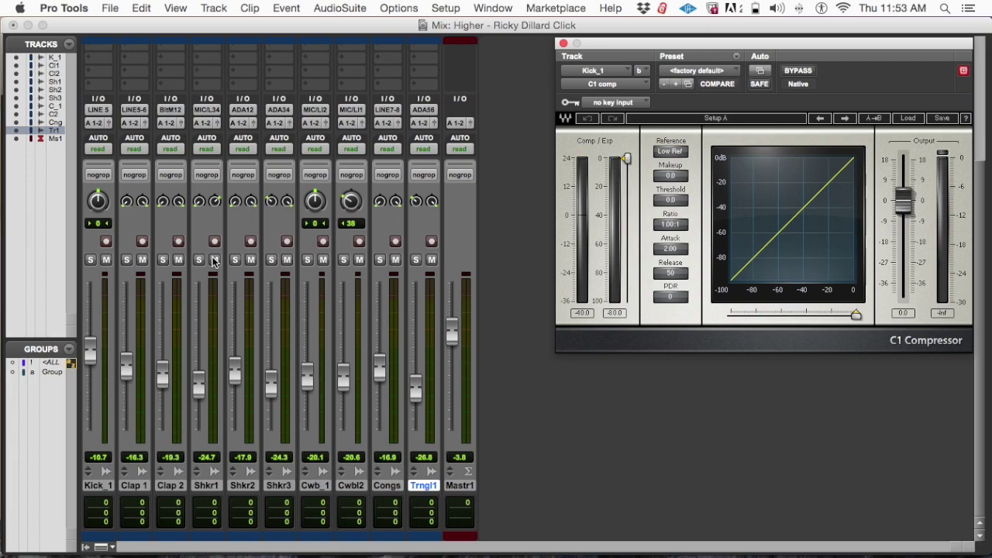
{"action": "left_click", "coordinate": [91, 260]}
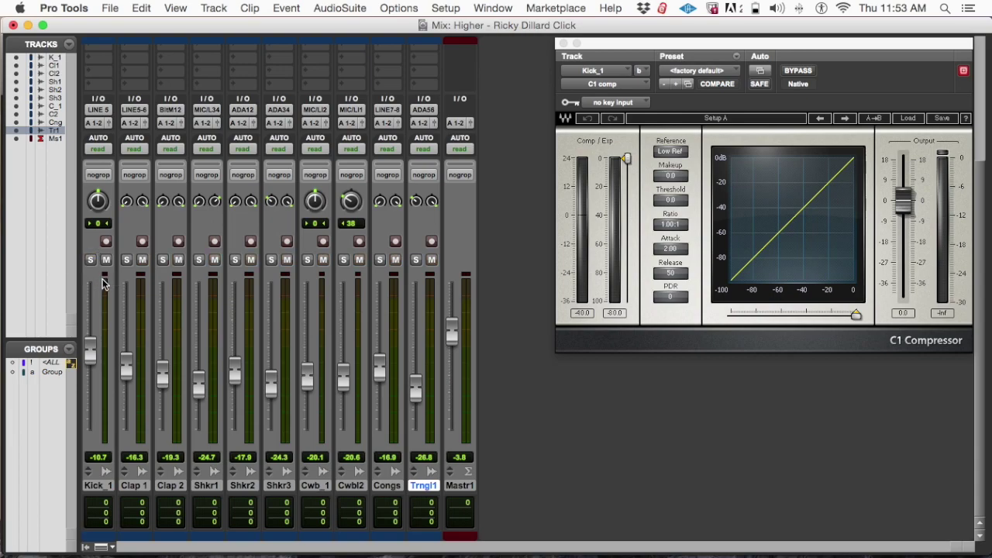
{"action": "key", "text": "space"}
{"action": "key", "text": "super+alt+ctrl+i"}
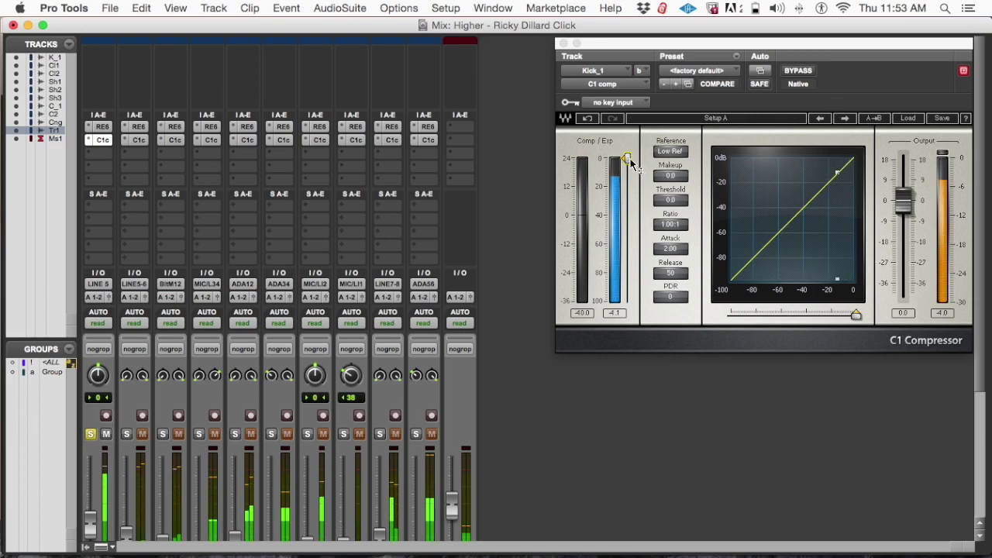
Lower the threshold of the Kick_1 C1 compressor to about -18.6 dB during playback
{"action": "left_click_drag", "start_coordinate": [627, 159], "coordinate": [628, 177]}
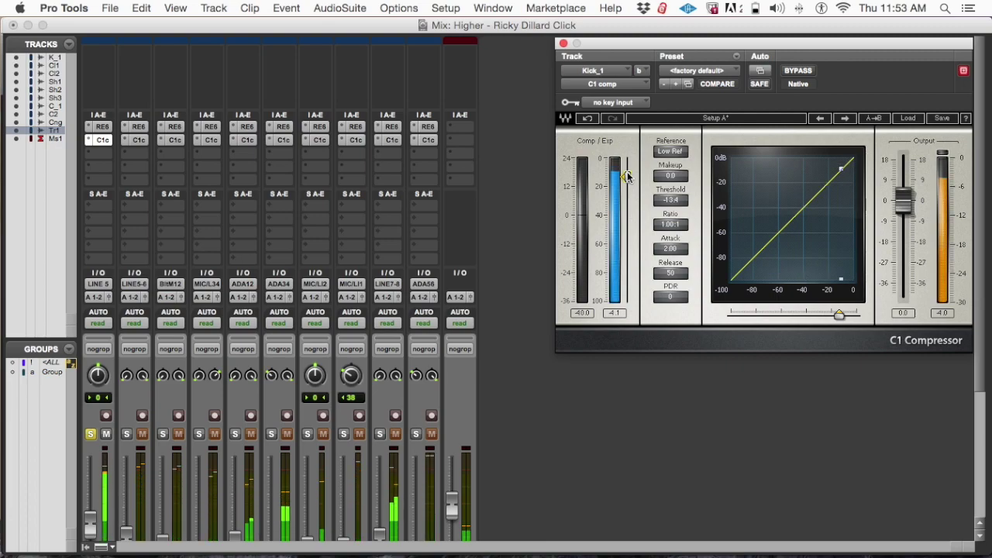
{"action": "mouse_move", "coordinate": [628, 176]}
{"action": "left_mouse_down"}
{"action": "mouse_move", "coordinate": [626, 158]}
{"action": "mouse_move", "coordinate": [626, 174]}
{"action": "left_mouse_up"}
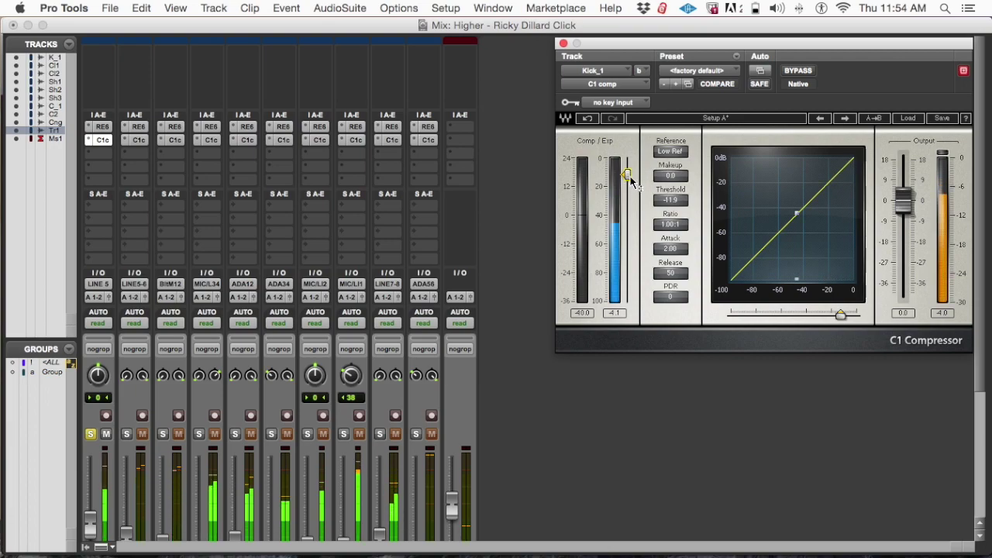
{"action": "left_click_drag", "start_coordinate": [627, 178], "coordinate": [627, 178]}
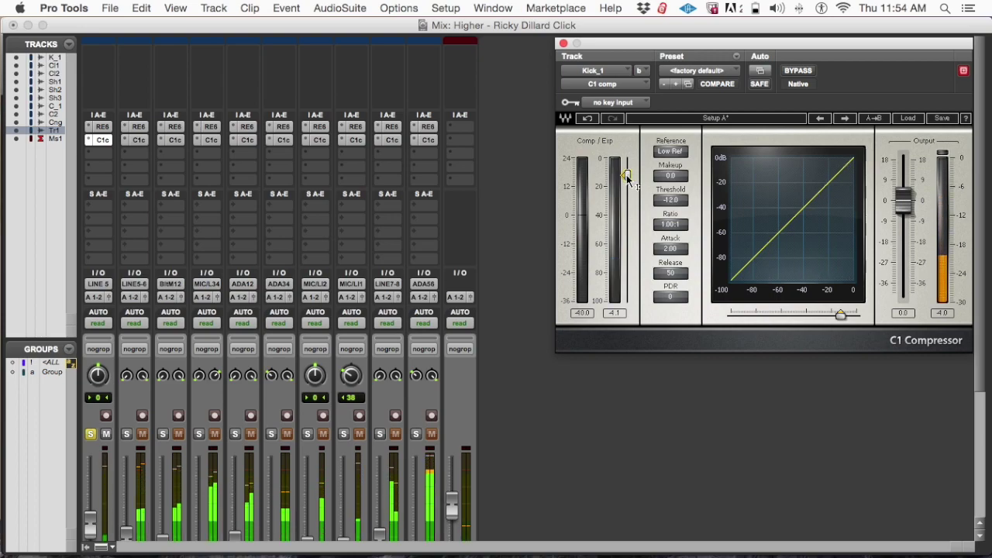
{"action": "left_click_drag", "start_coordinate": [628, 177], "coordinate": [628, 179]}
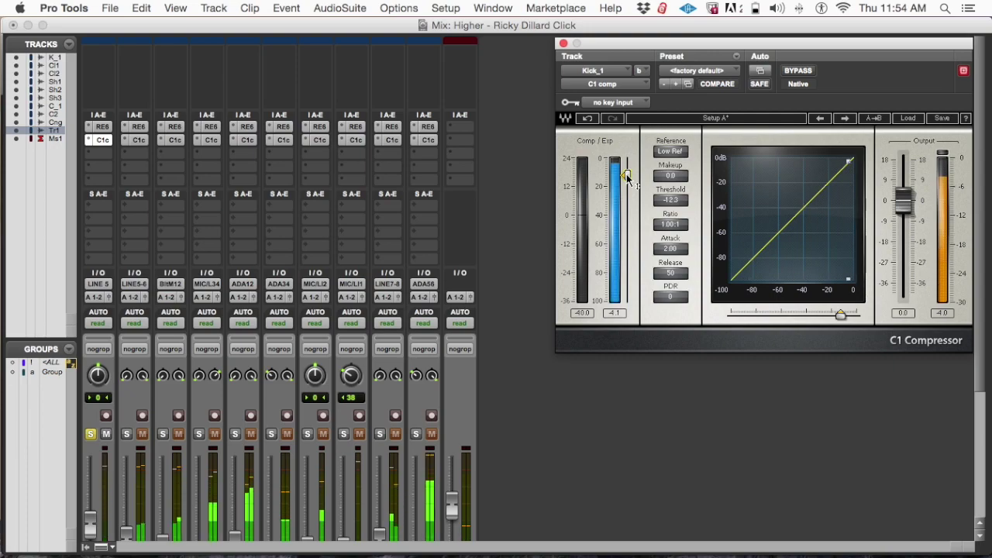
{"action": "mouse_move", "coordinate": [627, 176]}
{"action": "left_mouse_down"}
{"action": "mouse_move", "coordinate": [627, 159]}
{"action": "mouse_move", "coordinate": [627, 179]}
{"action": "left_mouse_up"}
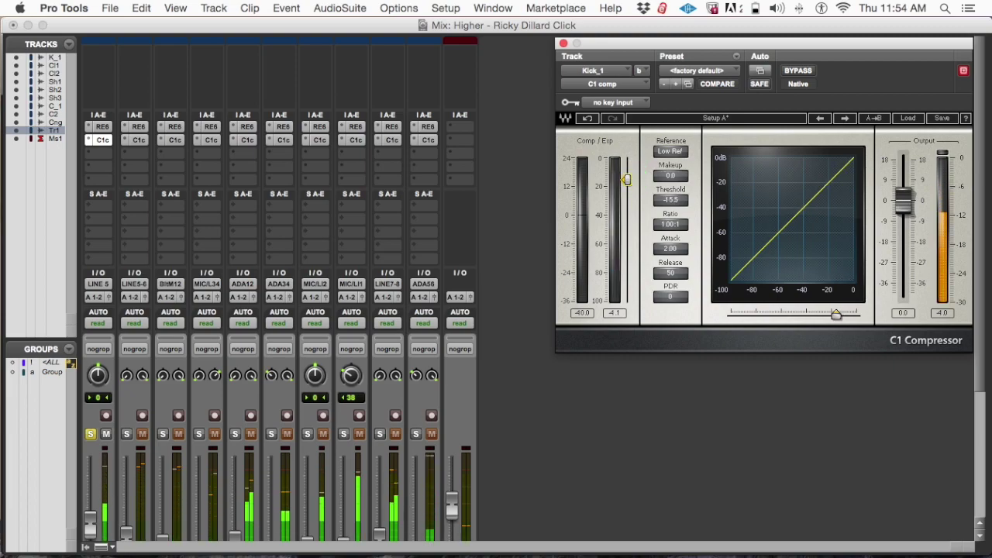
{"action": "left_click_drag", "start_coordinate": [627, 182], "coordinate": [627, 180]}
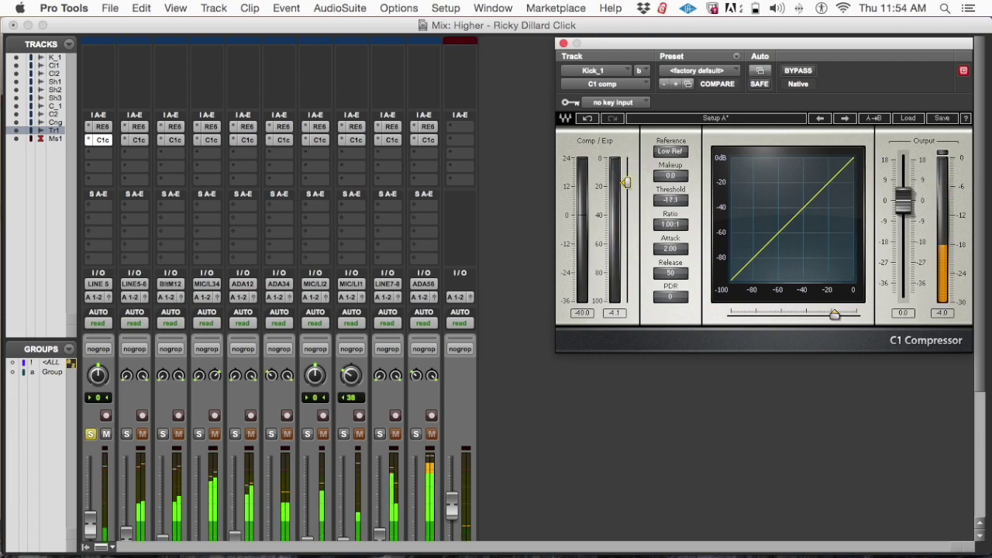
{"action": "left_click_drag", "start_coordinate": [626, 180], "coordinate": [626, 182]}
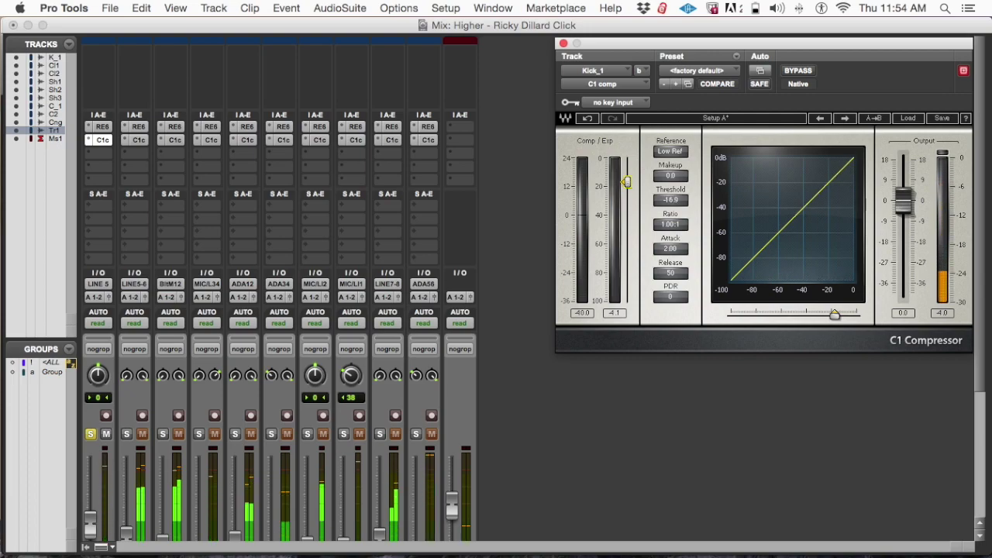
{"action": "left_click_drag", "start_coordinate": [626, 184], "coordinate": [630, 189]}
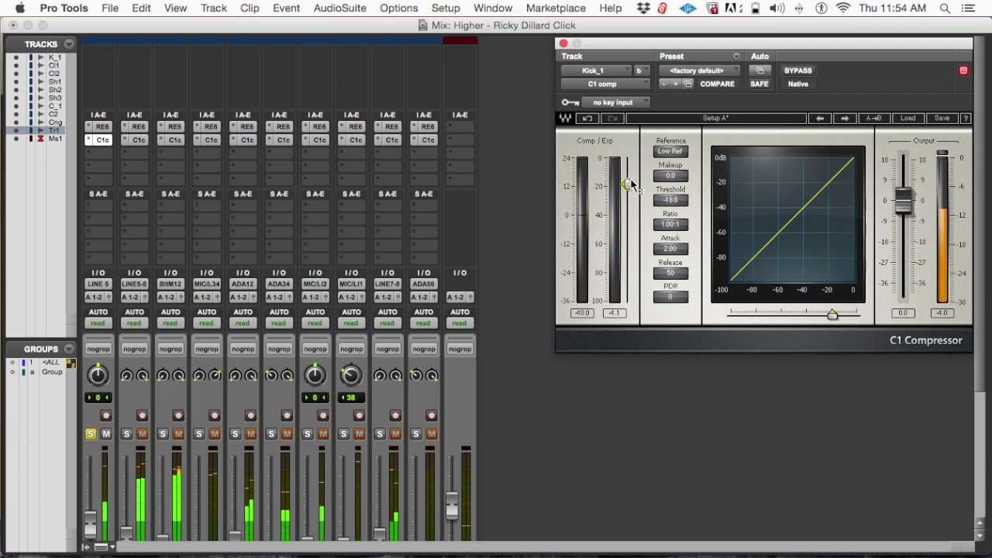
Set the Kick_1 compressor's ratio to 1.25:1 and refine its threshold to about -20.3 dB
{"action": "left_click_drag", "start_coordinate": [669, 224], "coordinate": [669, 219]}
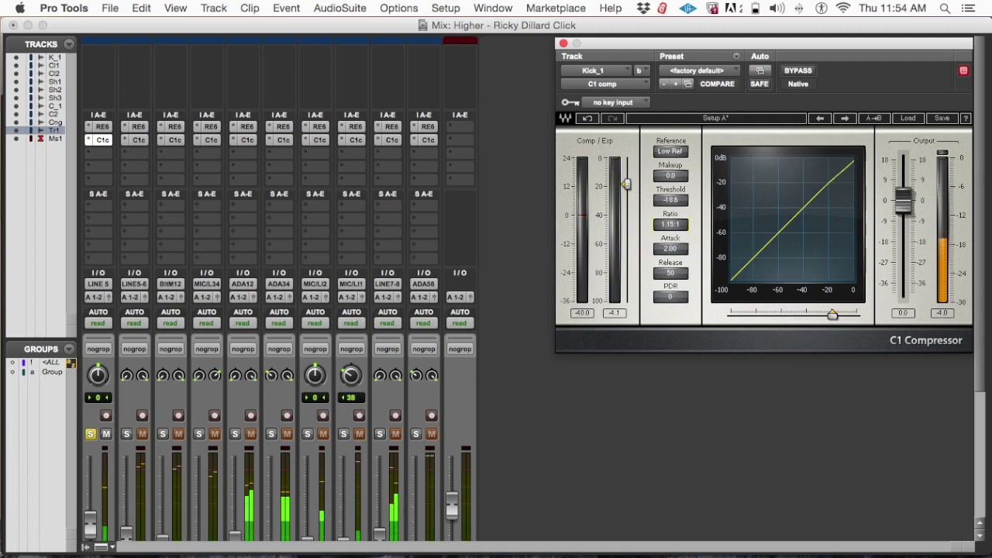
{"action": "left_click_drag", "start_coordinate": [669, 219], "coordinate": [669, 216]}
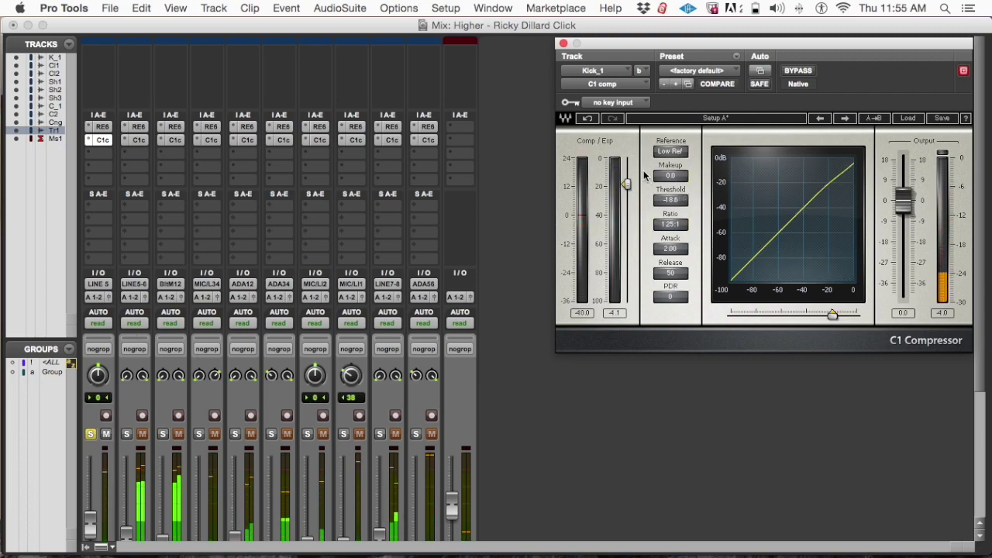
{"action": "left_click", "coordinate": [583, 314]}
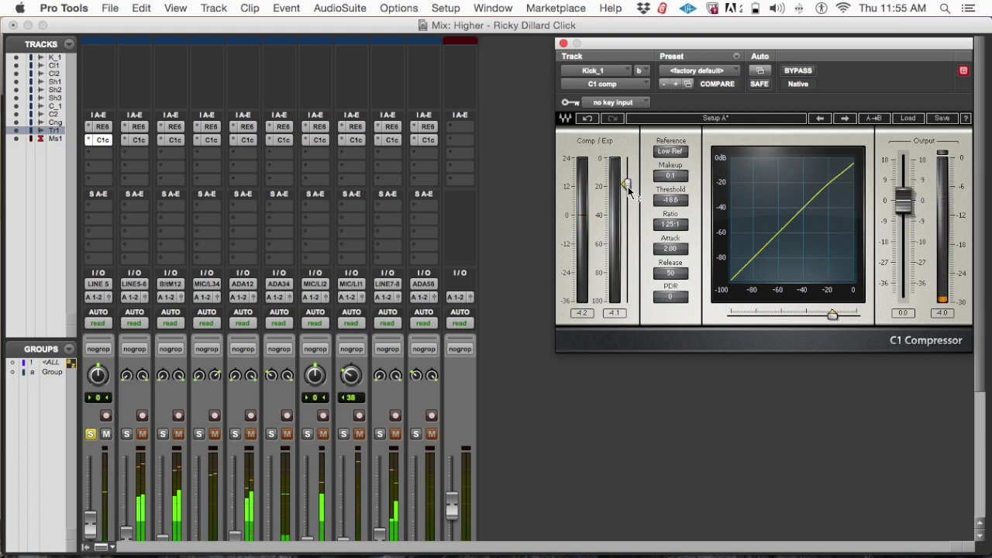
{"action": "left_click_drag", "start_coordinate": [627, 186], "coordinate": [628, 189]}
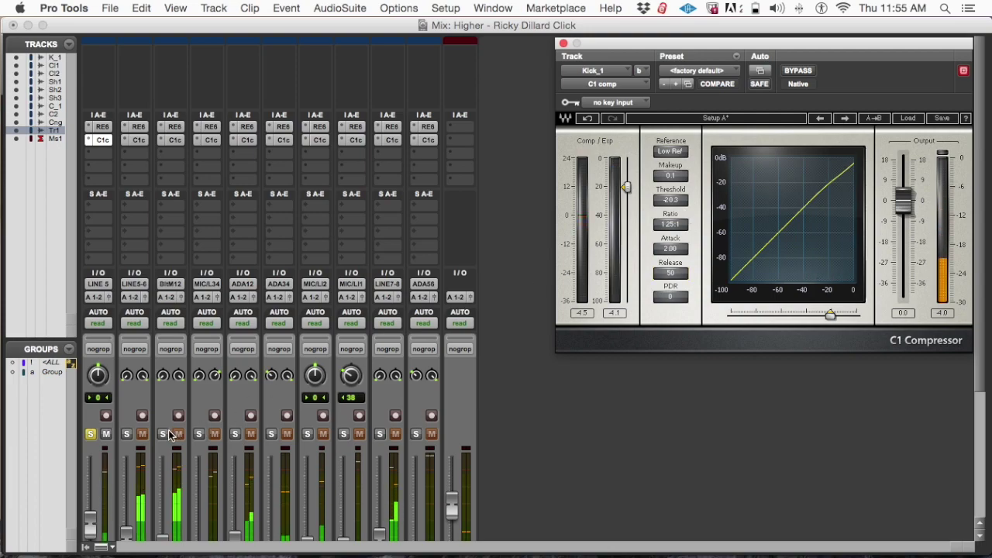
Unsolo Kick_1 and compare the full mix with its compressor bypassed and active, resetting the gain-reduction peak reading
{"action": "left_click", "coordinate": [89, 434]}
{"action": "scroll", "coordinate": [125, 426], "scroll_direction": "down", "scroll_amount": 5}
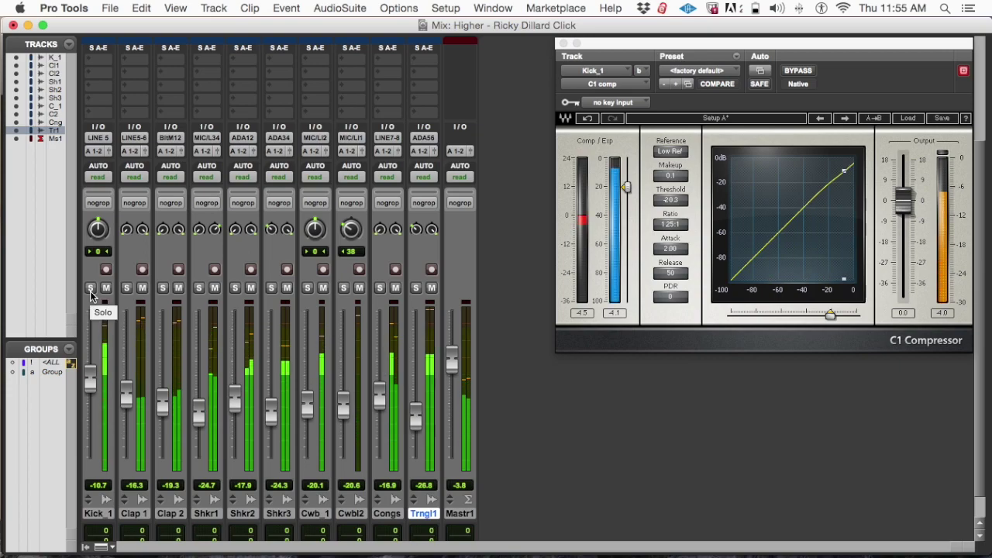
{"action": "left_click", "coordinate": [803, 71]}
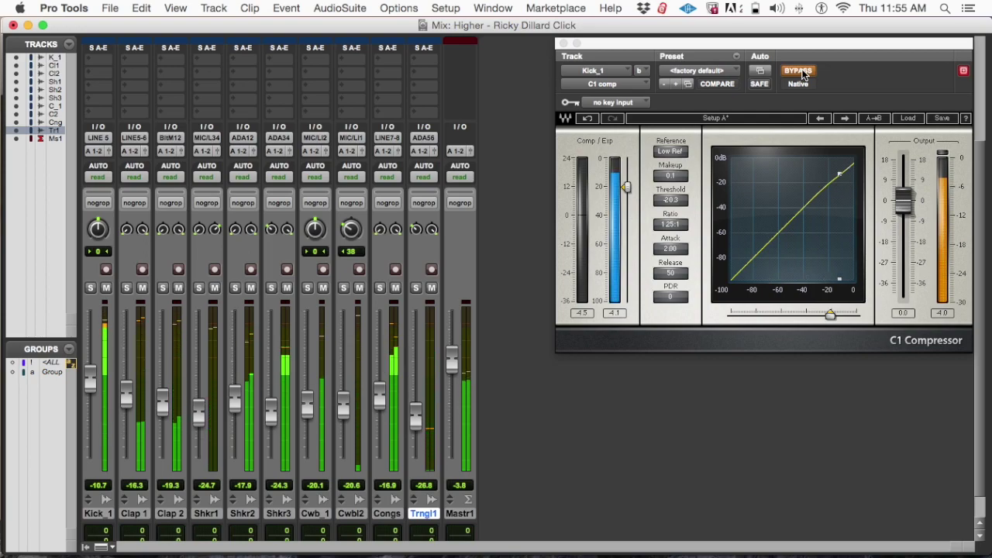
{"action": "left_click", "coordinate": [803, 73]}
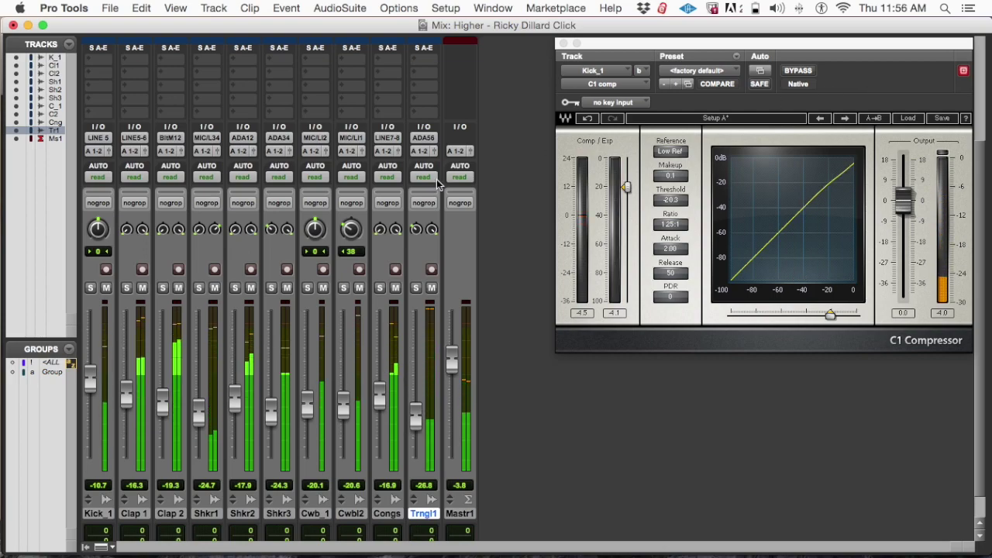
{"action": "left_click", "coordinate": [586, 314]}
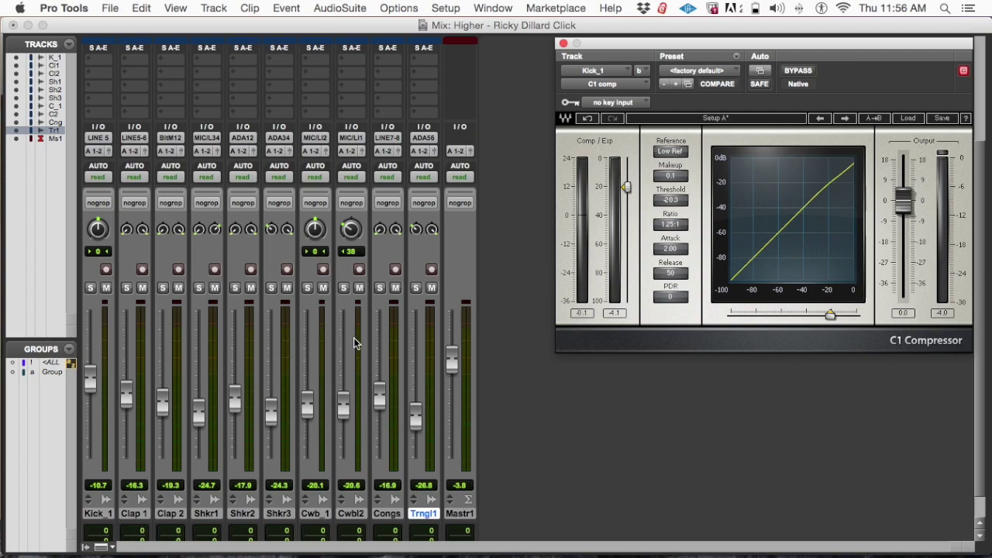
Undo the last makeup gain change on the Kick_1 compressor and set the makeup to about 1.9 dB
{"action": "scroll", "coordinate": [541, 421], "scroll_direction": "down", "scroll_amount": 2}
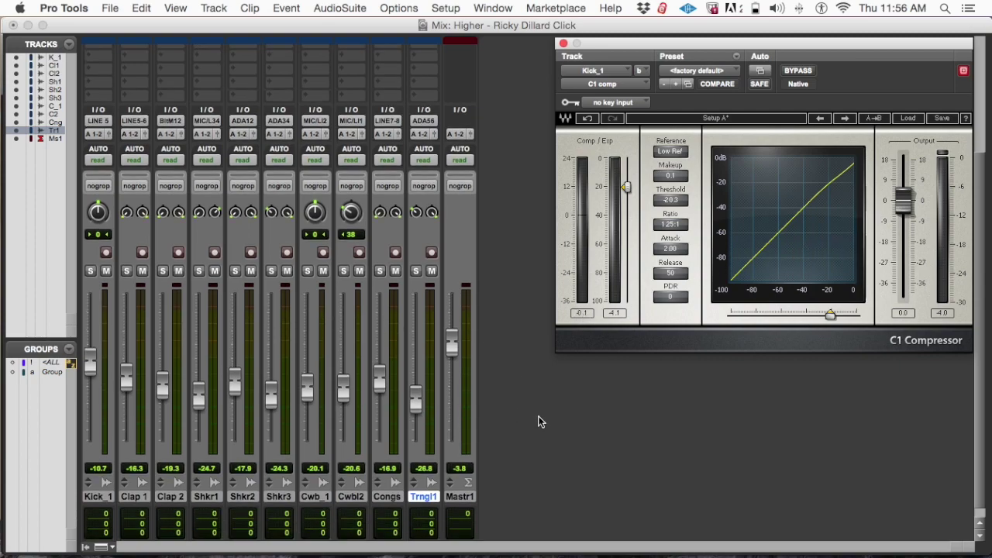
{"action": "scroll", "coordinate": [540, 422], "scroll_direction": "up", "scroll_amount": 3}
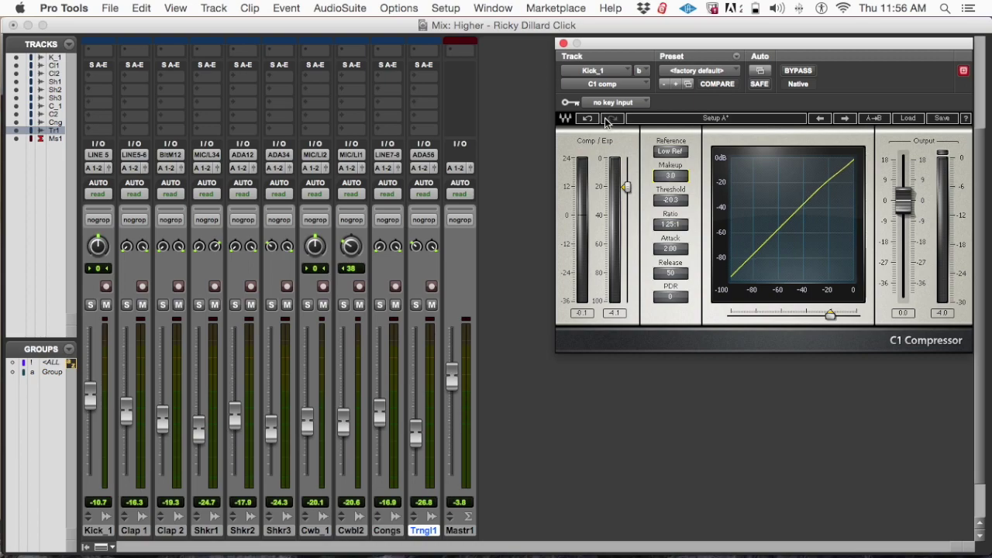
{"action": "left_click", "coordinate": [604, 118]}
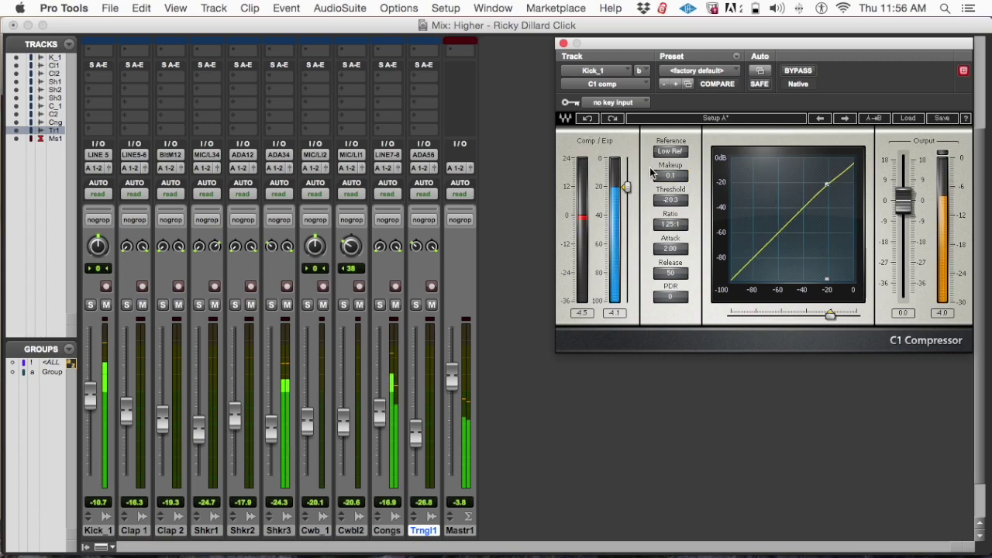
{"action": "left_click_drag", "start_coordinate": [625, 186], "coordinate": [625, 186]}
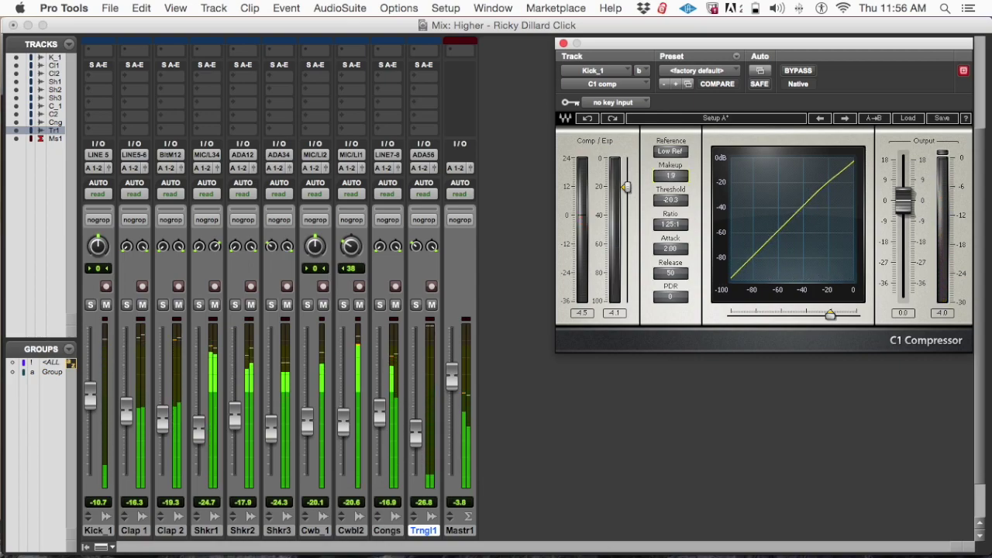
Reset the Kick_1 compressor's gain-reduction peak reading and raise its makeup gain to about 2.5 dB
{"action": "left_click", "coordinate": [582, 313]}
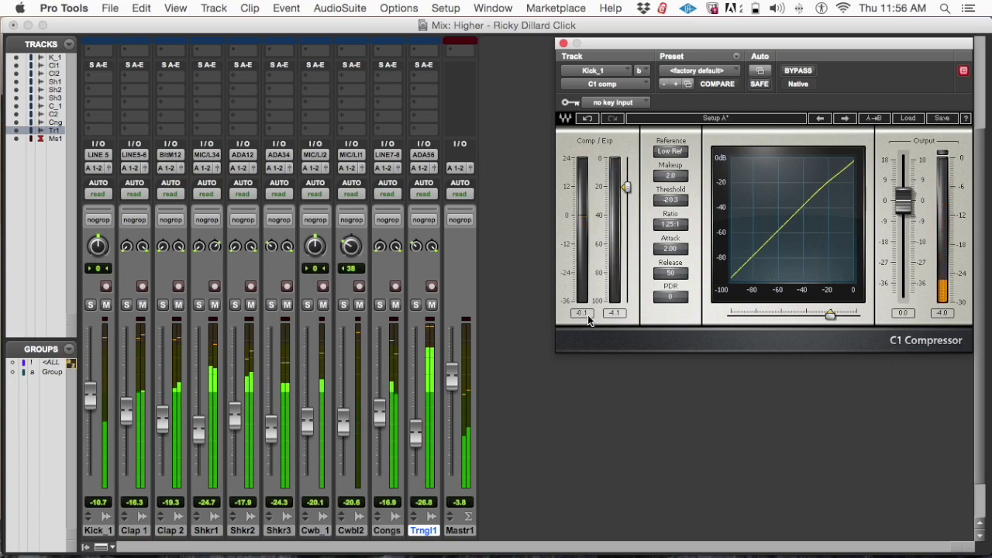
{"action": "left_click_drag", "start_coordinate": [671, 182], "coordinate": [671, 178]}
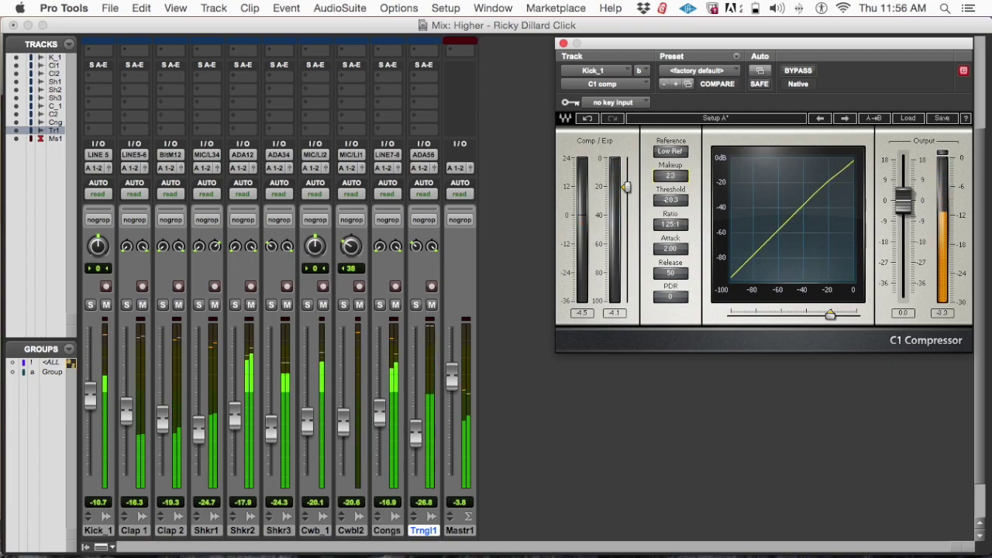
{"action": "left_click_drag", "start_coordinate": [626, 187], "coordinate": [626, 189]}
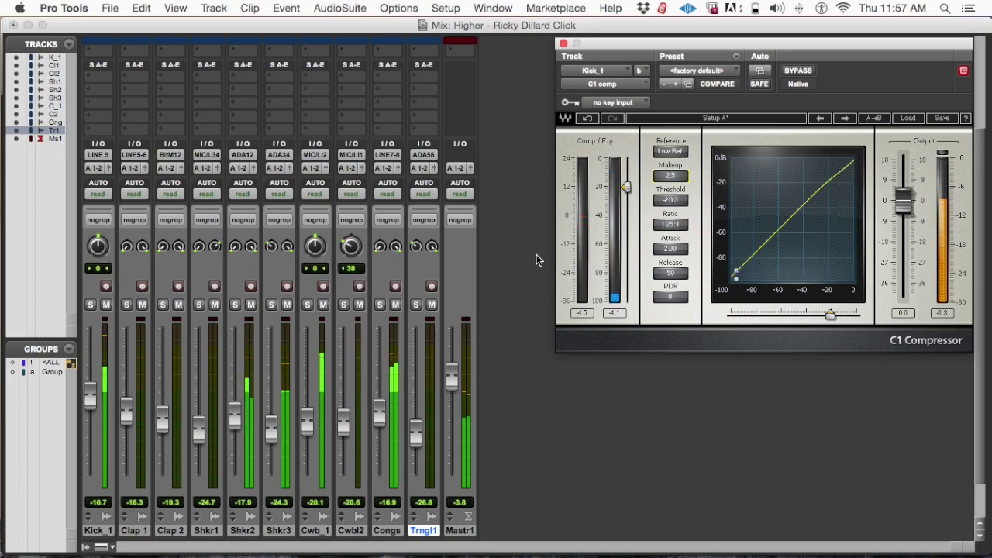
Raise the Kick_1 track's volume fader to about -8.1 dB
{"action": "scroll", "coordinate": [205, 338], "scroll_direction": "down", "scroll_amount": 3}
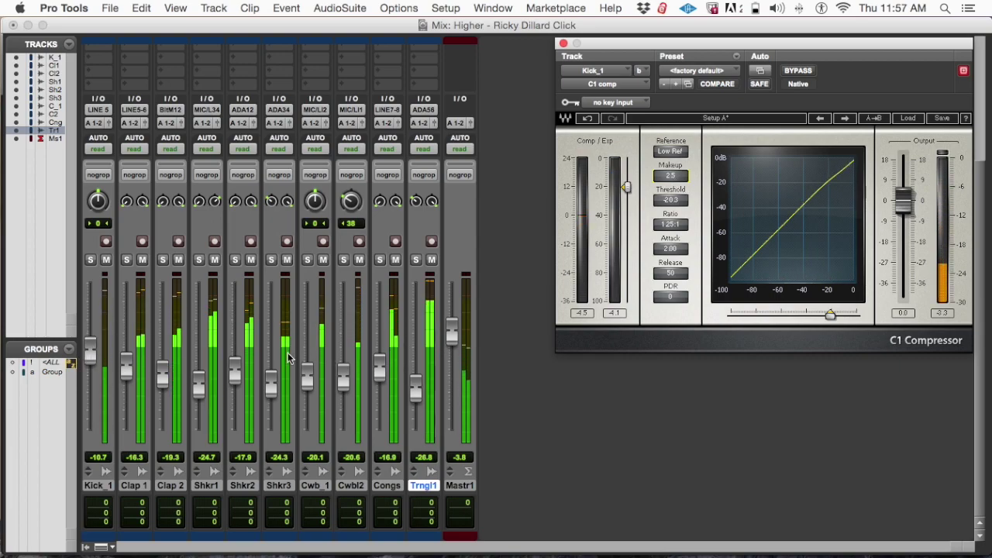
{"action": "left_click_drag", "start_coordinate": [92, 345], "coordinate": [92, 335]}
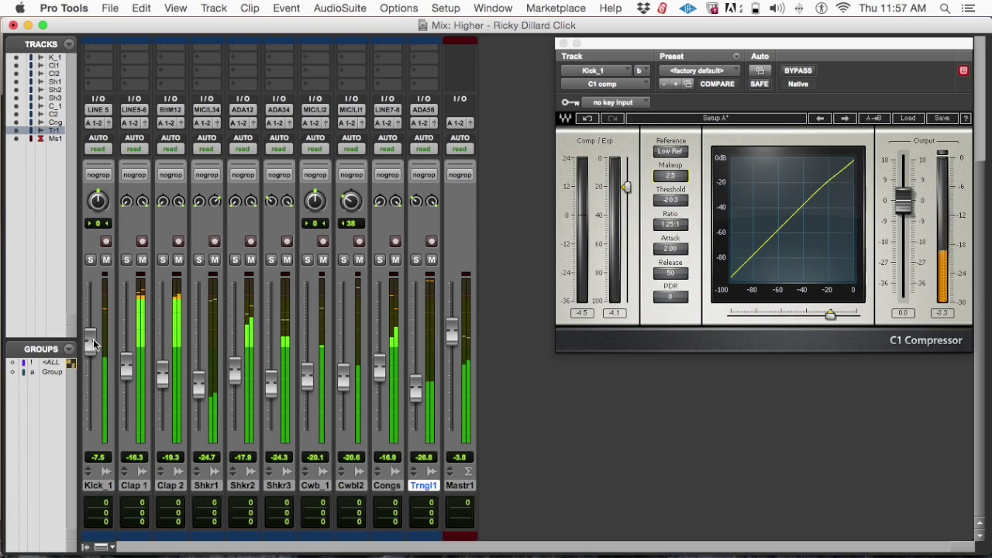
{"action": "left_click_drag", "start_coordinate": [90, 342], "coordinate": [90, 344]}
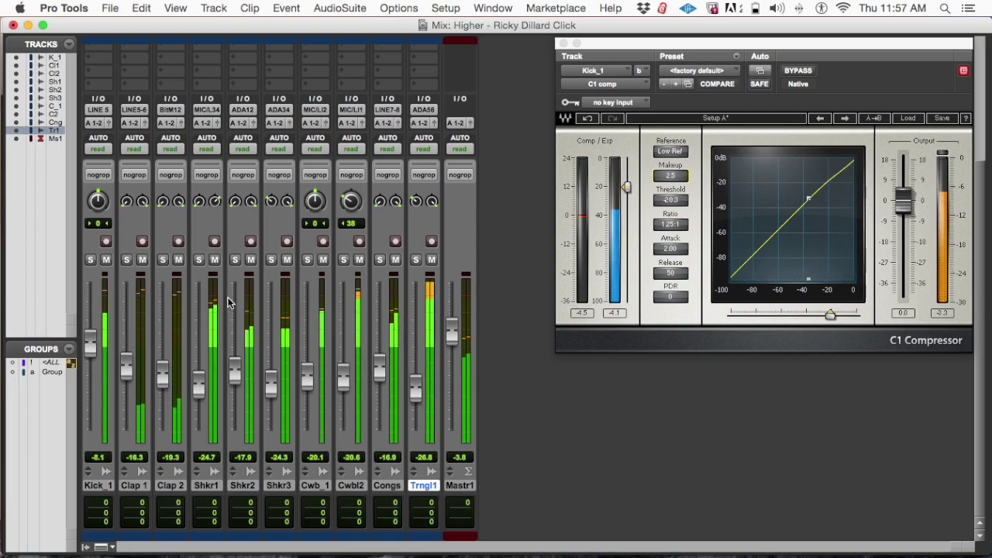
Solo Clap 1 and set its C1 compressor's threshold to about -20.6 dB and ratio to 1.22:1
{"action": "scroll", "coordinate": [163, 305], "scroll_direction": "up", "scroll_amount": 5}
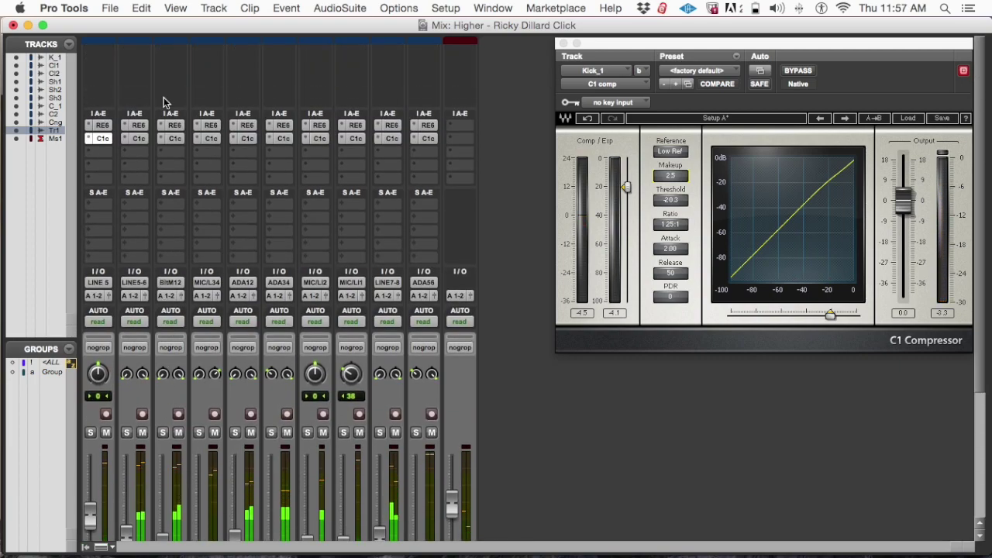
{"action": "left_click", "coordinate": [127, 433]}
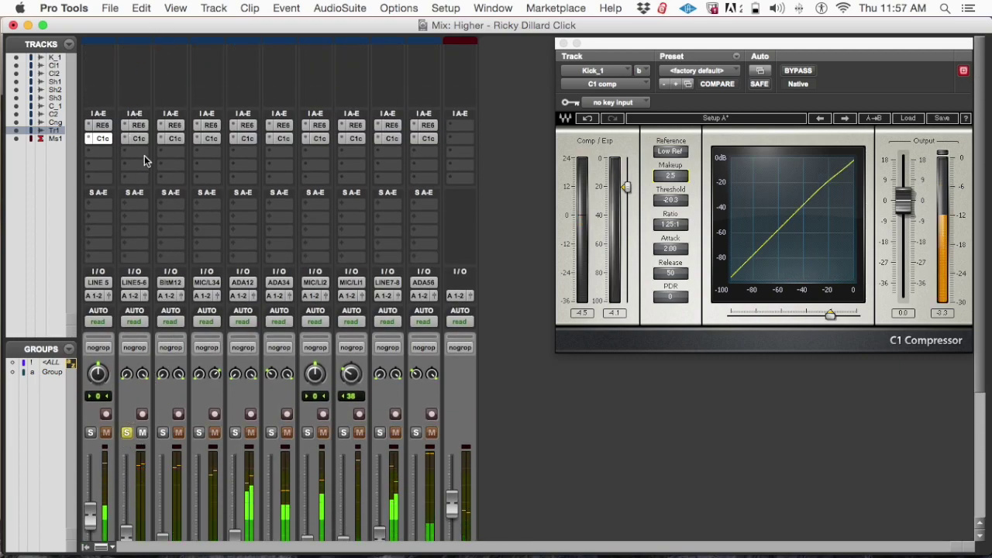
{"action": "left_click", "coordinate": [138, 137]}
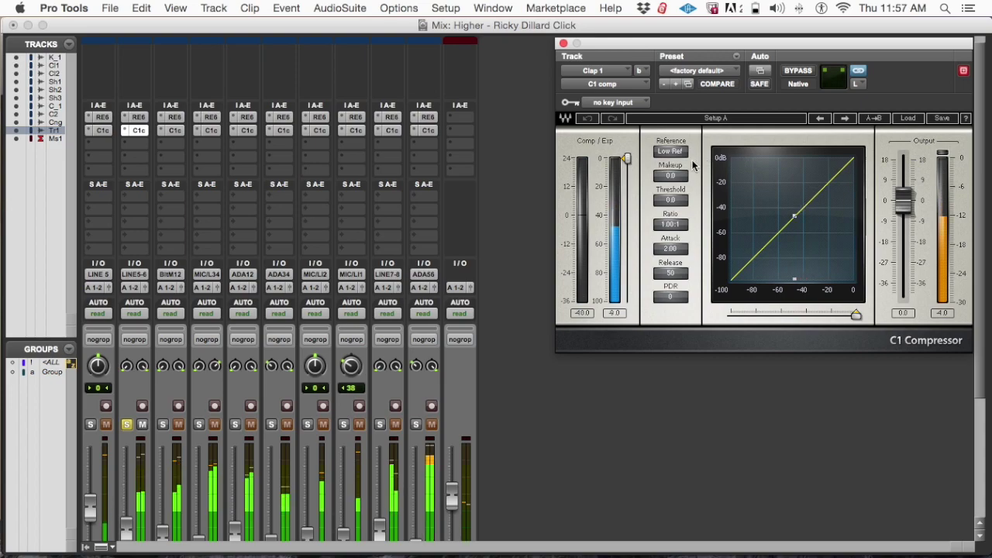
{"action": "left_click_drag", "start_coordinate": [630, 160], "coordinate": [626, 187]}
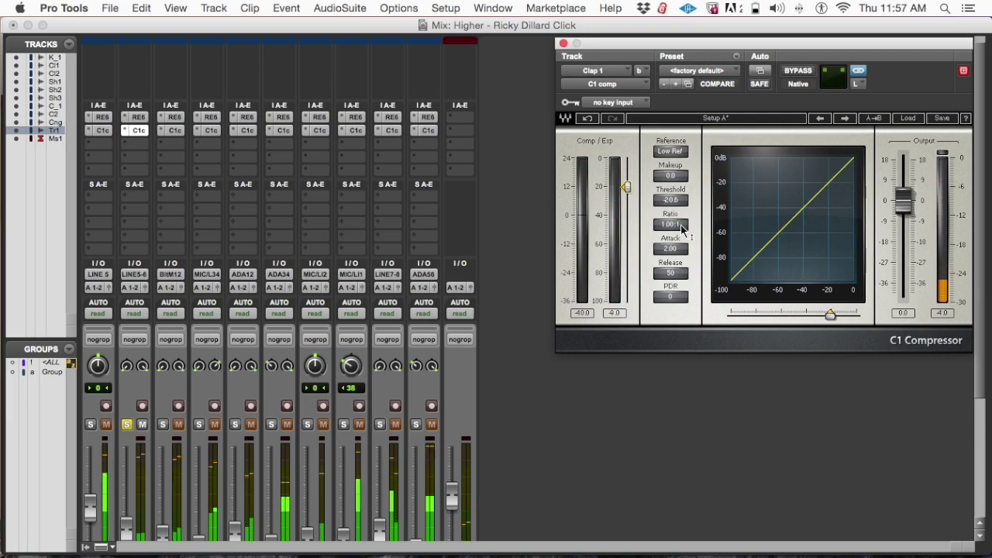
{"action": "left_click_drag", "start_coordinate": [686, 224], "coordinate": [686, 217]}
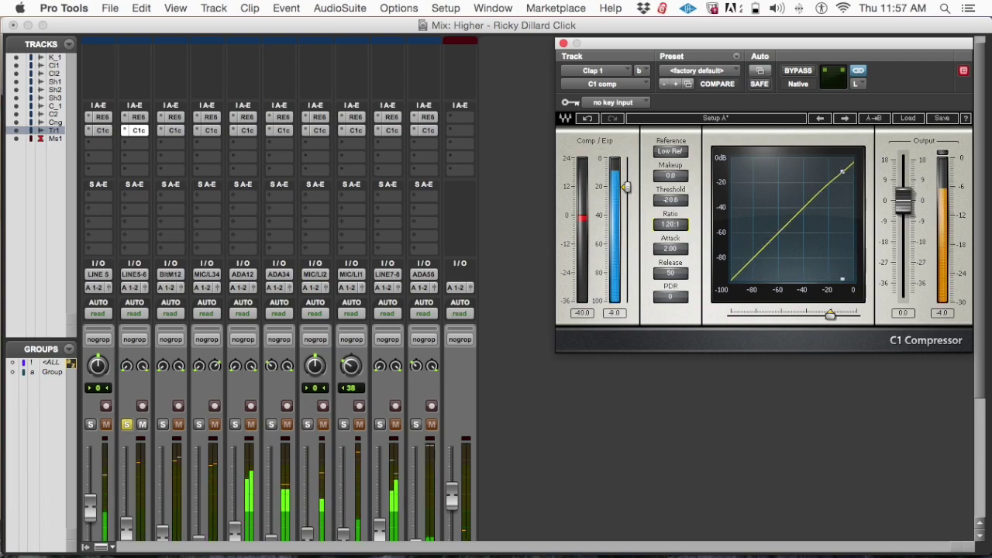
{"action": "left_click_drag", "start_coordinate": [678, 227], "coordinate": [678, 225]}
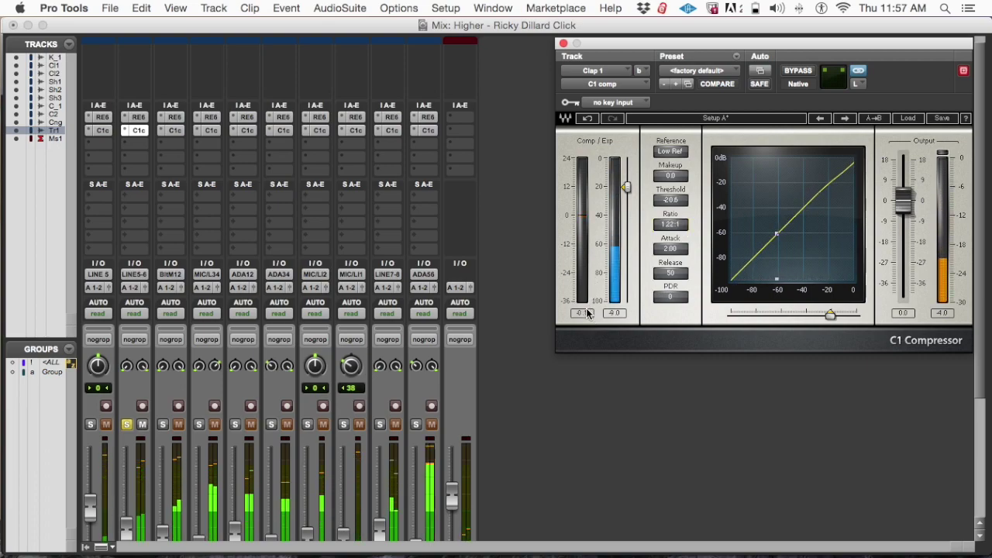
Reset Clap 1's gain-reduction peak, then refine its compressor to 1.0 dB makeup, -20.0 dB threshold and a 1.25:1 ratio
{"action": "left_click", "coordinate": [588, 313]}
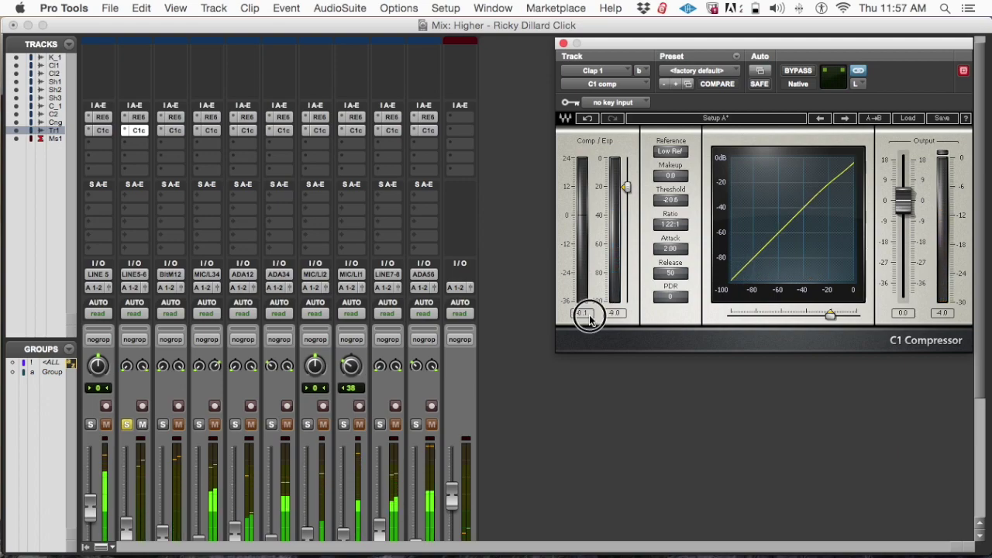
{"action": "left_click", "coordinate": [589, 314]}
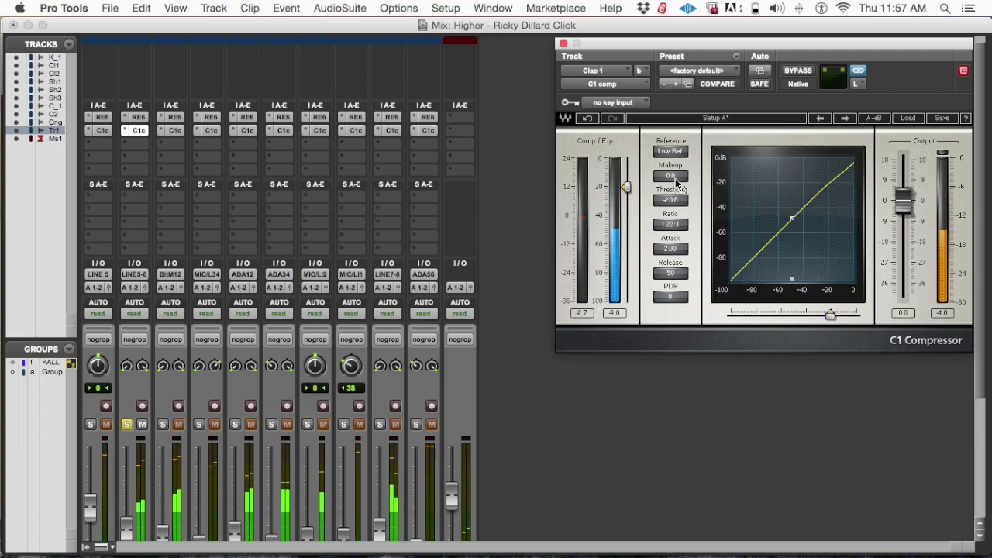
{"action": "left_click_drag", "start_coordinate": [674, 179], "coordinate": [675, 177]}
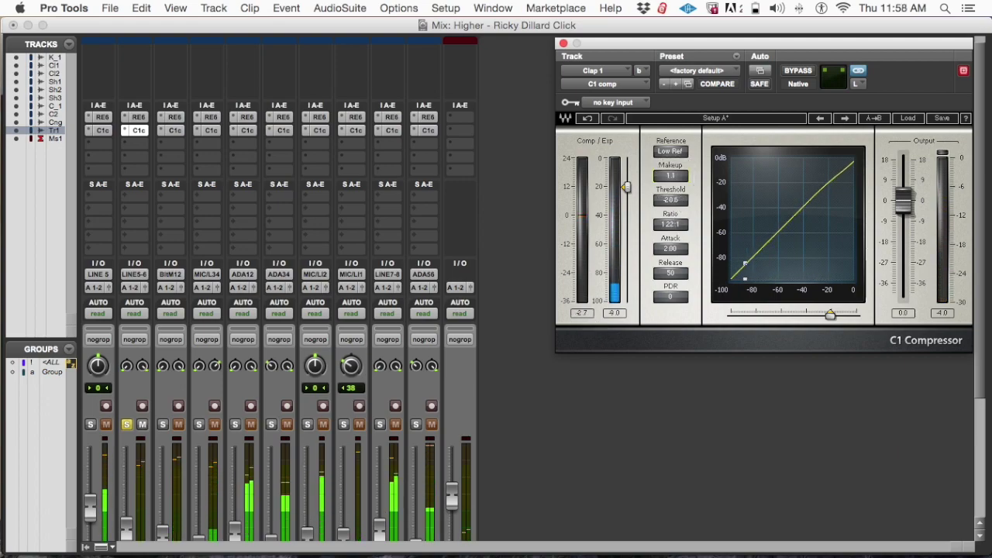
{"action": "left_click_drag", "start_coordinate": [670, 175], "coordinate": [671, 176]}
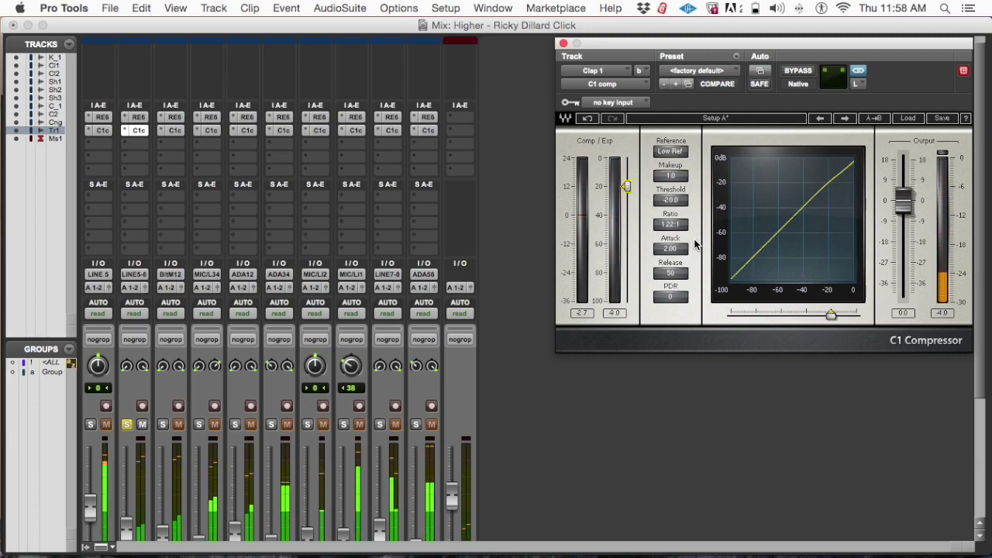
{"action": "left_click", "coordinate": [671, 225]}
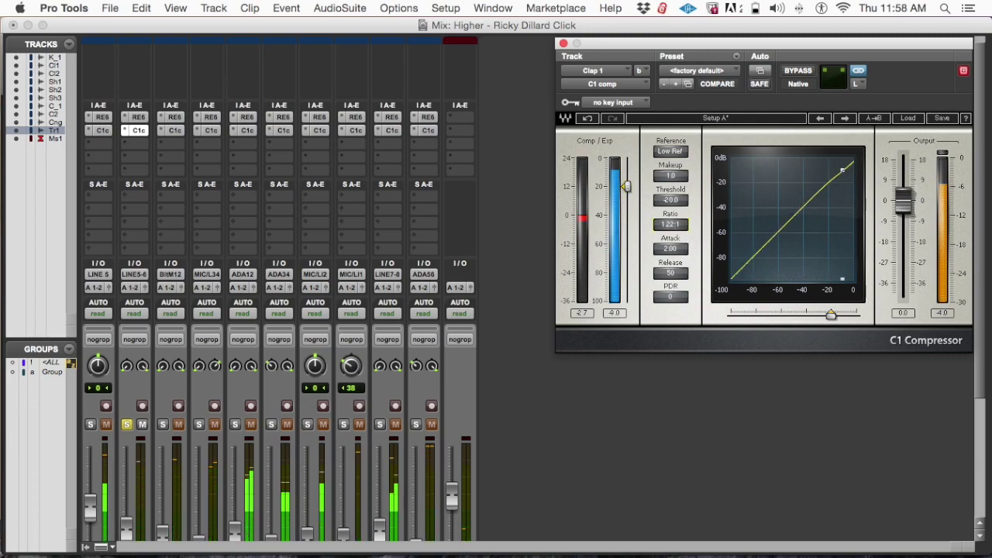
{"action": "key", "text": "Up"}
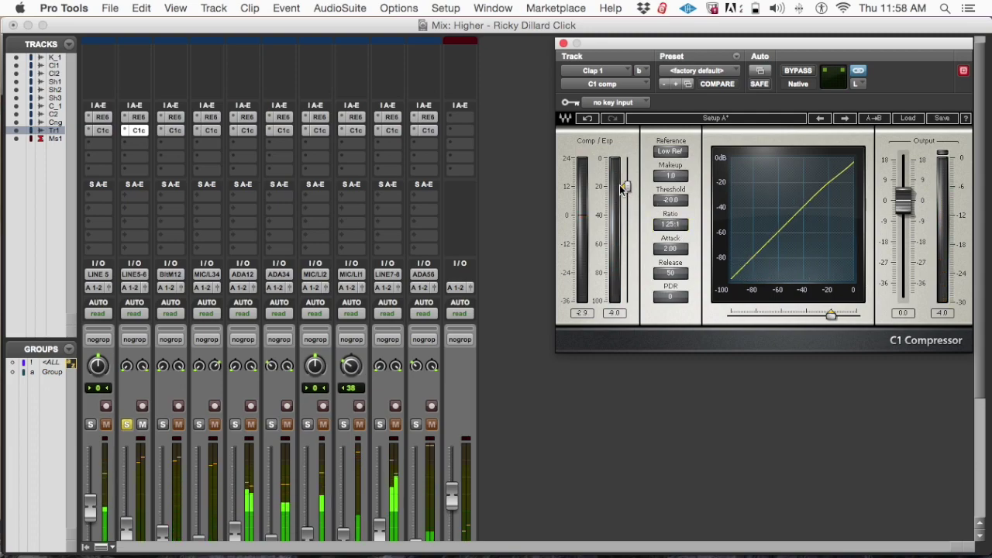
Switch the solo from Clap 1 to Clap 2 and set Clap 2's C1 compressor to about -16.6 dB threshold and 1.20:1 ratio
{"action": "scroll", "coordinate": [132, 332], "scroll_direction": "down", "scroll_amount": 5}
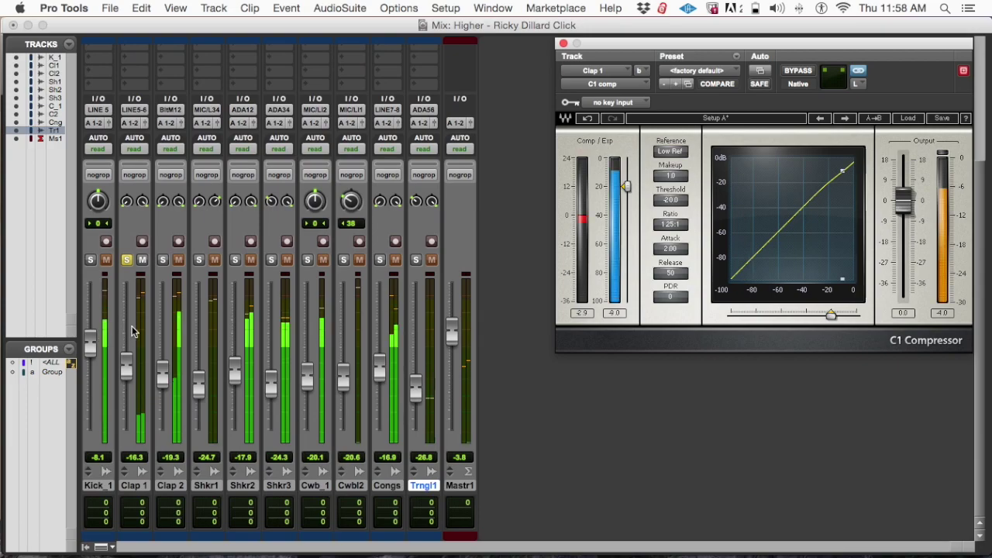
{"action": "left_click", "coordinate": [126, 259]}
{"action": "left_click", "coordinate": [165, 260]}
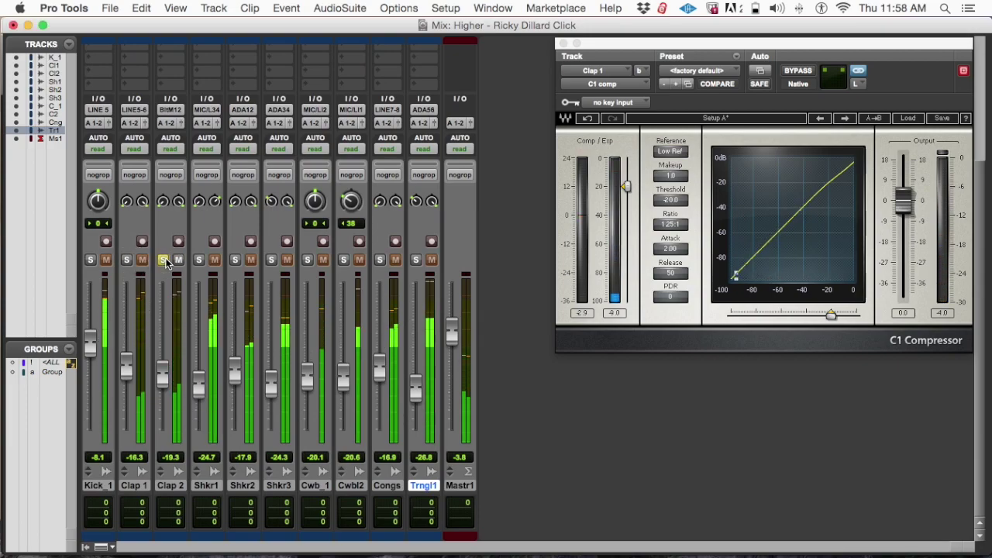
{"action": "scroll", "coordinate": [170, 232], "scroll_direction": "up", "scroll_amount": 4}
{"action": "left_click", "coordinate": [176, 96]}
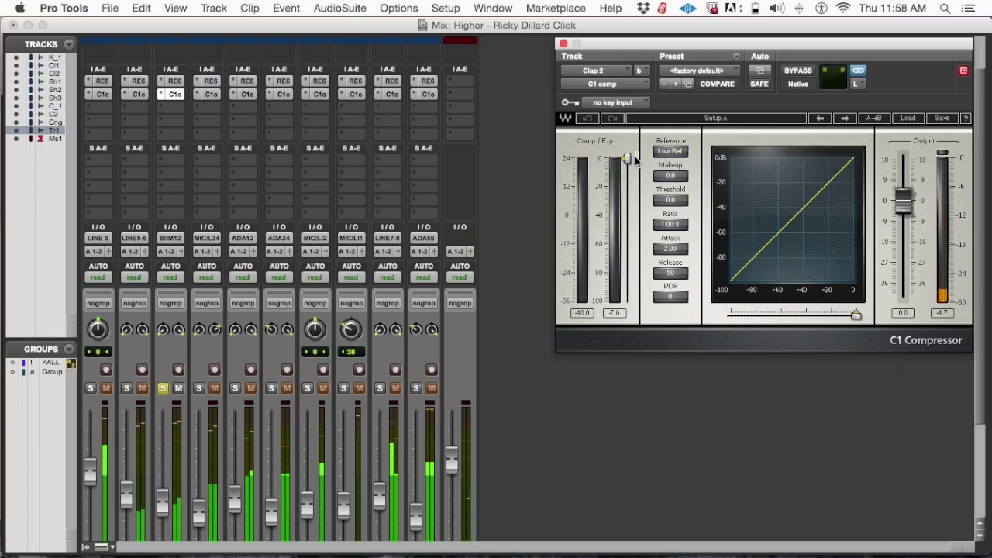
{"action": "left_click_drag", "start_coordinate": [626, 159], "coordinate": [626, 187]}
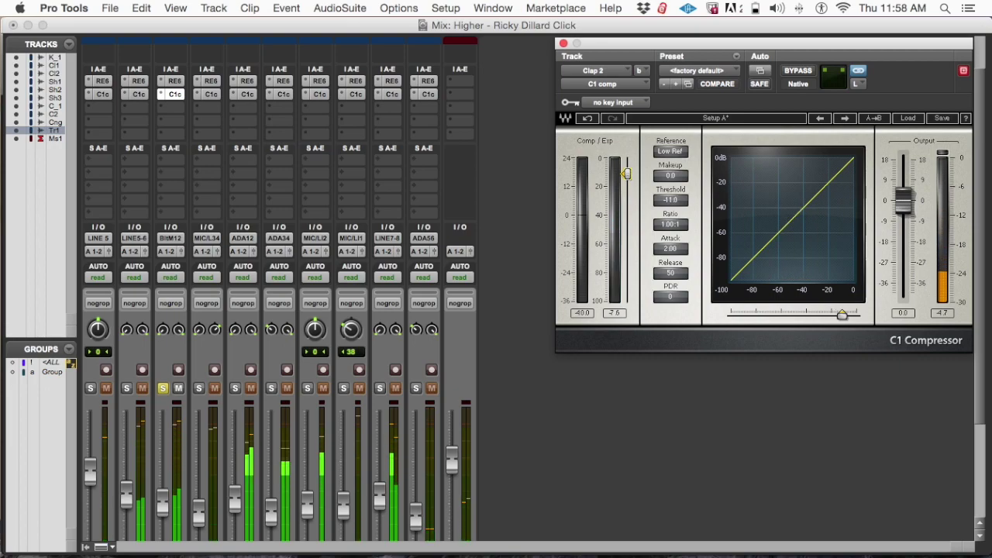
{"action": "left_click_drag", "start_coordinate": [626, 168], "coordinate": [628, 181]}
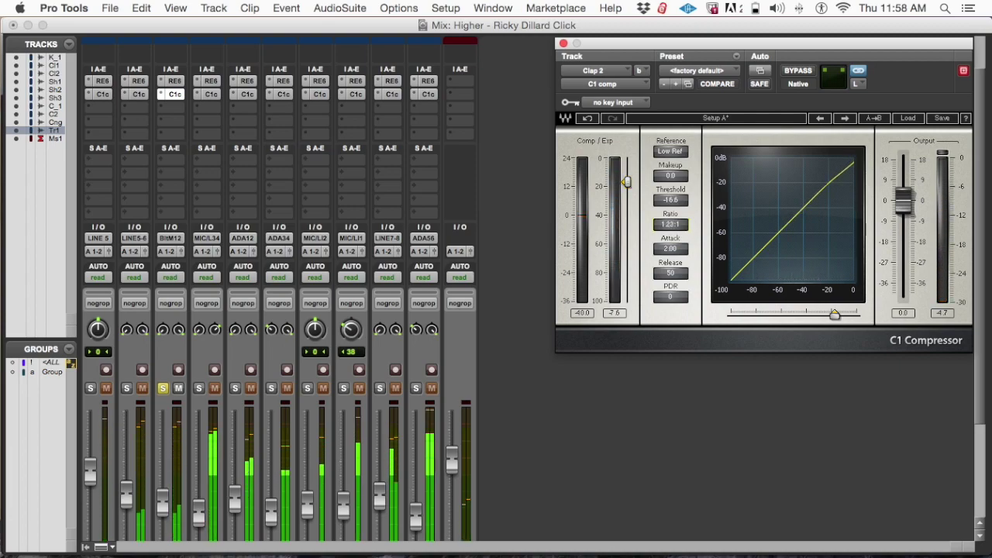
{"action": "left_click_drag", "start_coordinate": [670, 224], "coordinate": [675, 227]}
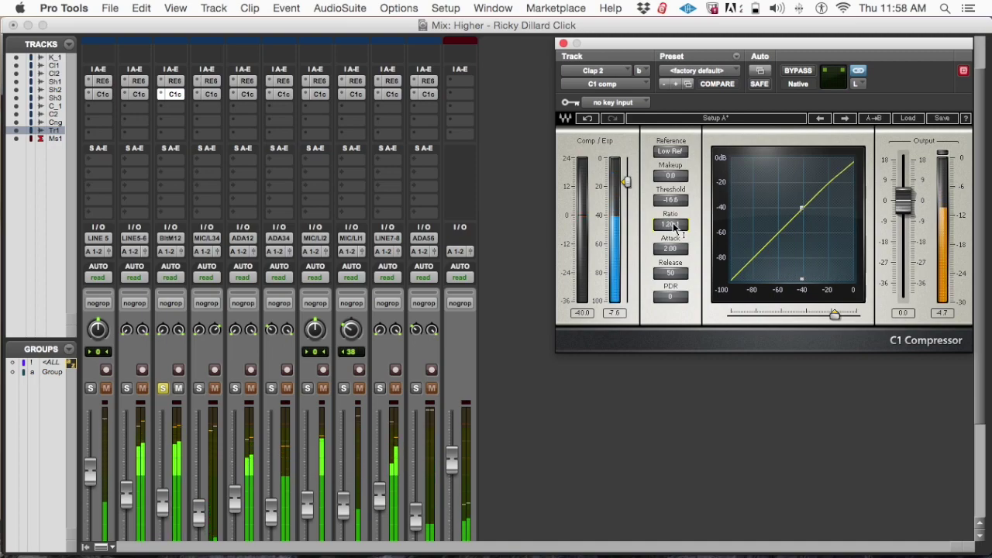
Unsolo Clap 2 and set its compressor's makeup gain to about 0.5 dB while the full mix plays
{"action": "left_click", "coordinate": [166, 388]}
{"action": "scroll", "coordinate": [326, 407], "scroll_direction": "down", "scroll_amount": 3}
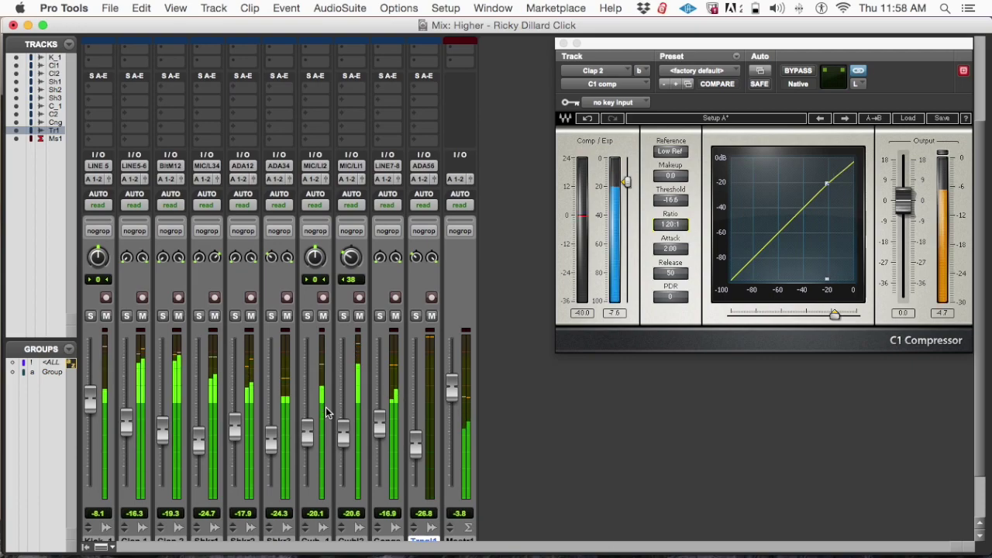
{"action": "left_click", "coordinate": [626, 181]}
{"action": "left_click_drag", "start_coordinate": [626, 181], "coordinate": [626, 180]}
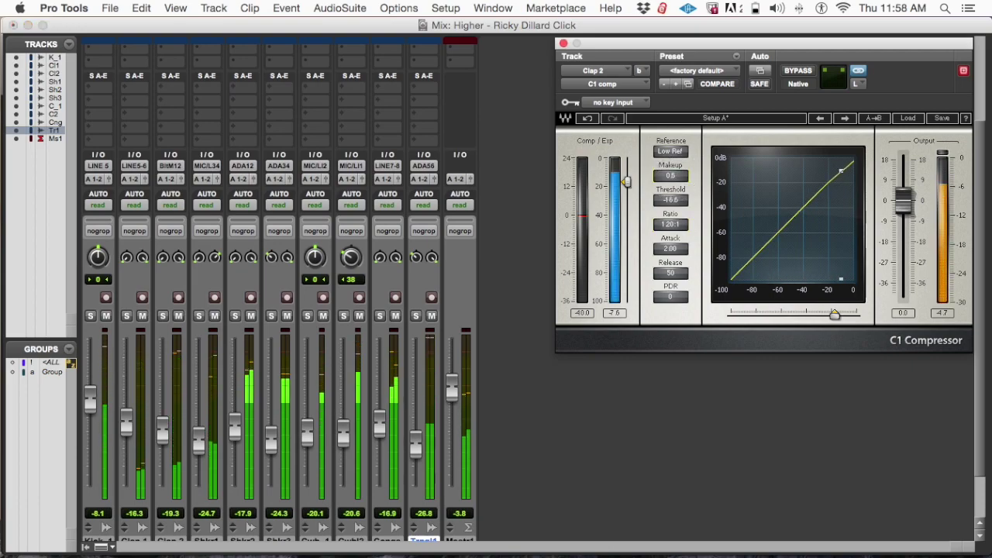
Listen to Kick_1 and Clap 1 soloed together, add Clap 2 to the solo, and return to the full mix
{"action": "scroll", "coordinate": [181, 417], "scroll_direction": "down", "scroll_amount": 3}
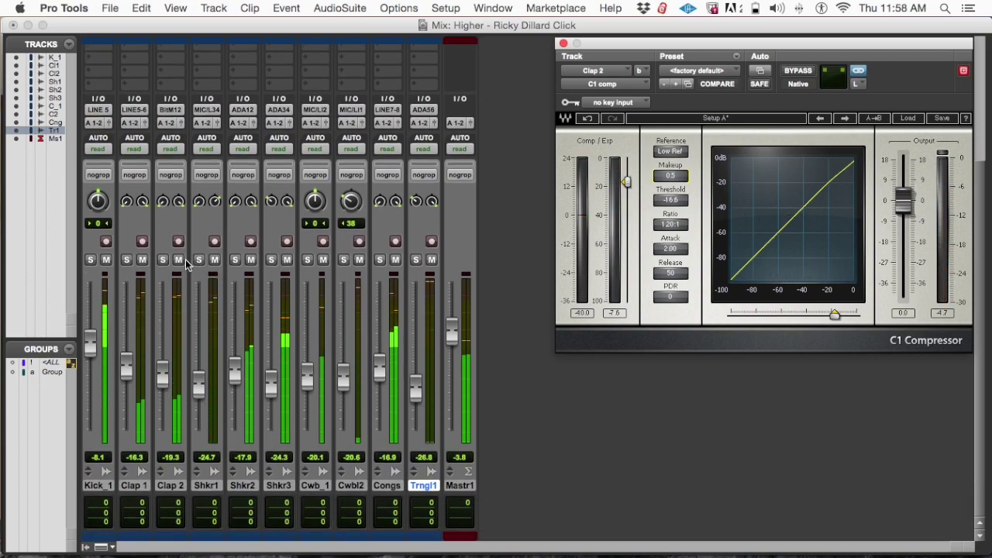
{"action": "left_click", "coordinate": [126, 259]}
{"action": "left_click", "coordinate": [90, 259]}
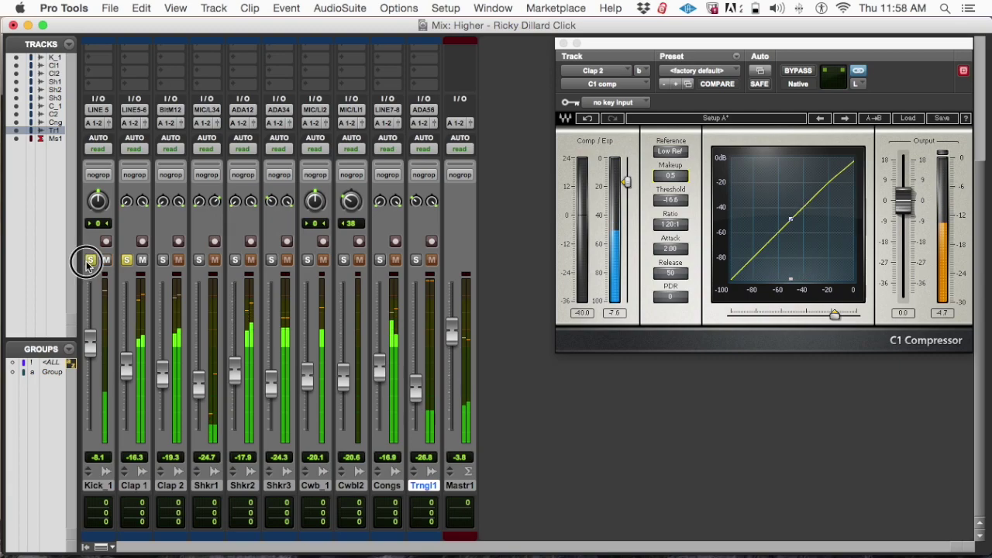
{"action": "left_click", "coordinate": [162, 260]}
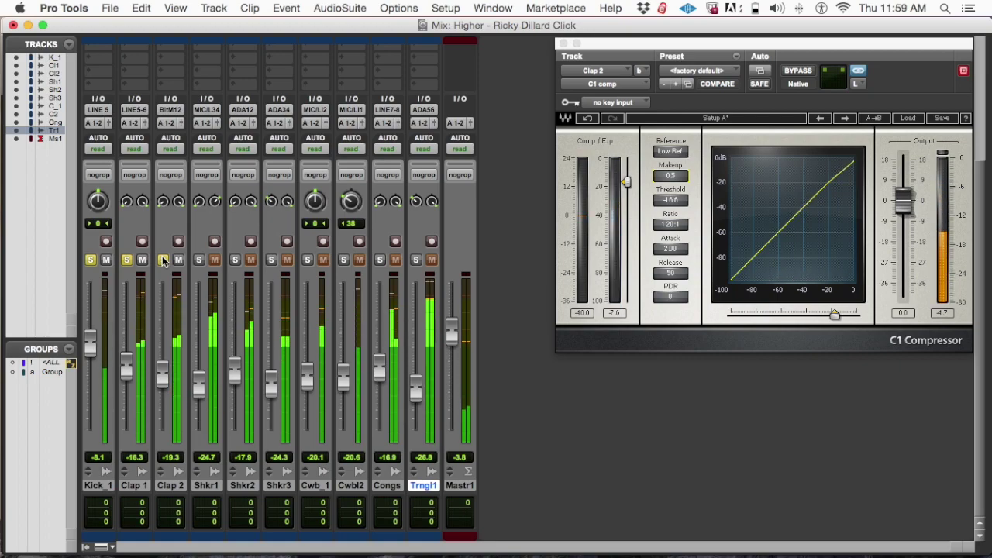
{"action": "left_click", "coordinate": [162, 261]}
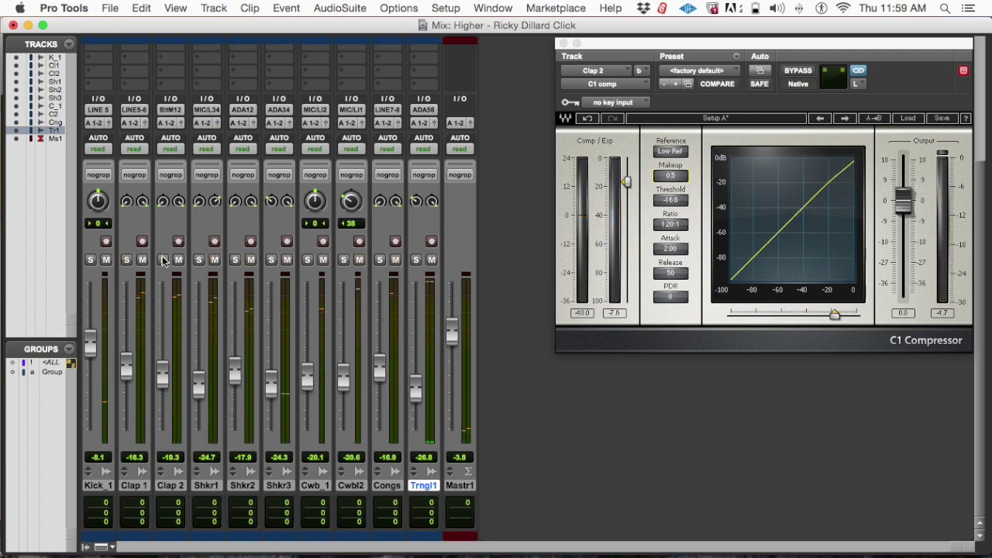
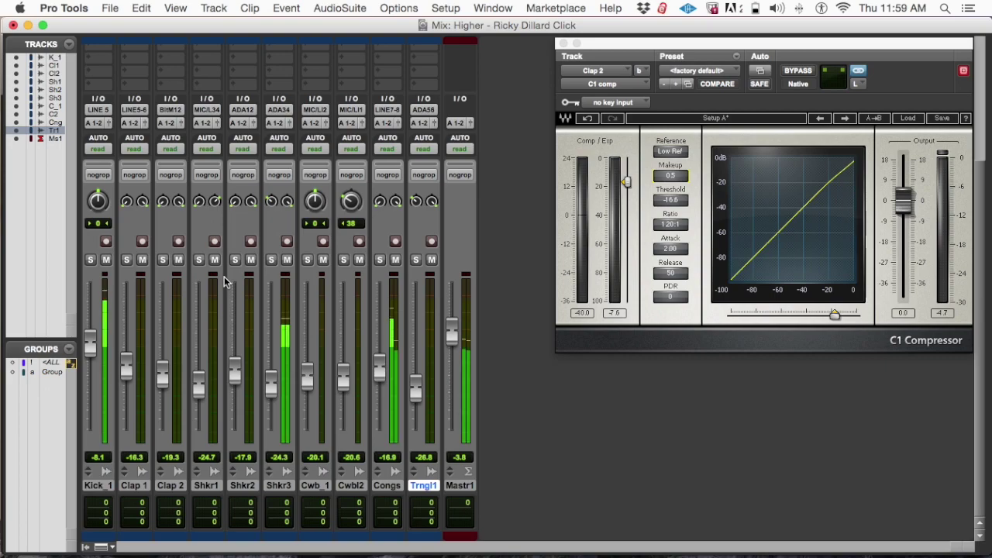
Solo Shkr1 and lower its C1 compressor's threshold to about -21.2 dB
{"action": "left_click", "coordinate": [199, 260]}
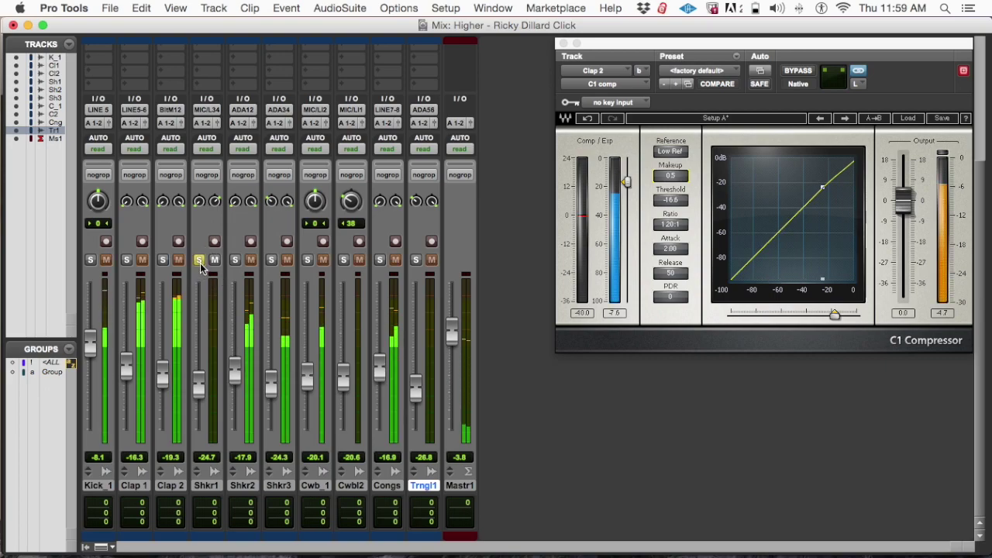
{"action": "scroll", "coordinate": [200, 263], "scroll_direction": "up", "scroll_amount": 5}
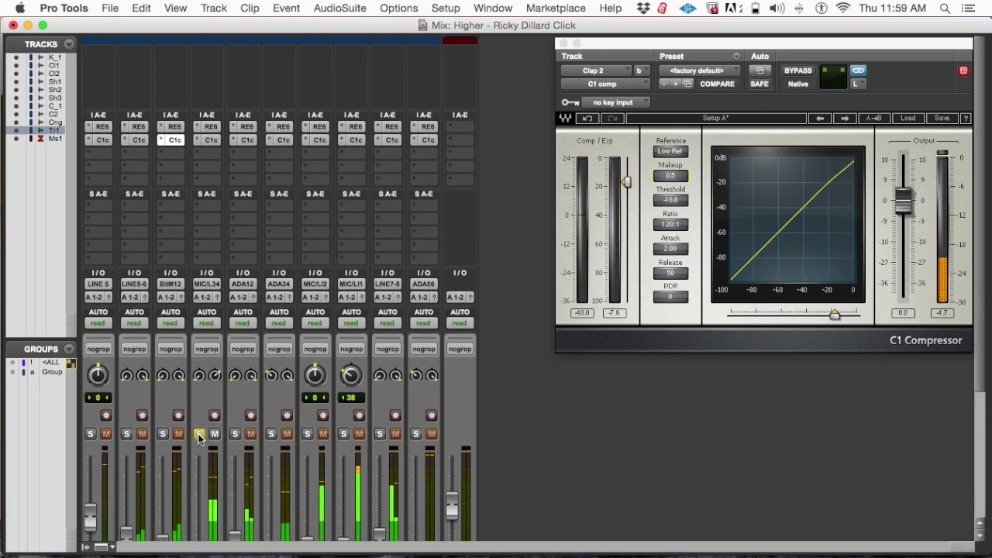
{"action": "left_click", "coordinate": [211, 144]}
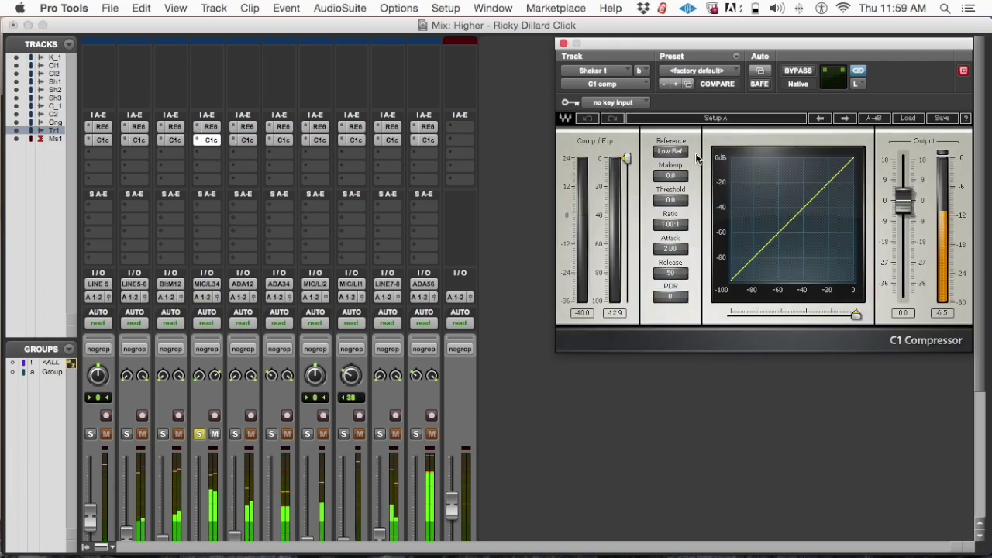
{"action": "left_click_drag", "start_coordinate": [626, 158], "coordinate": [626, 187]}
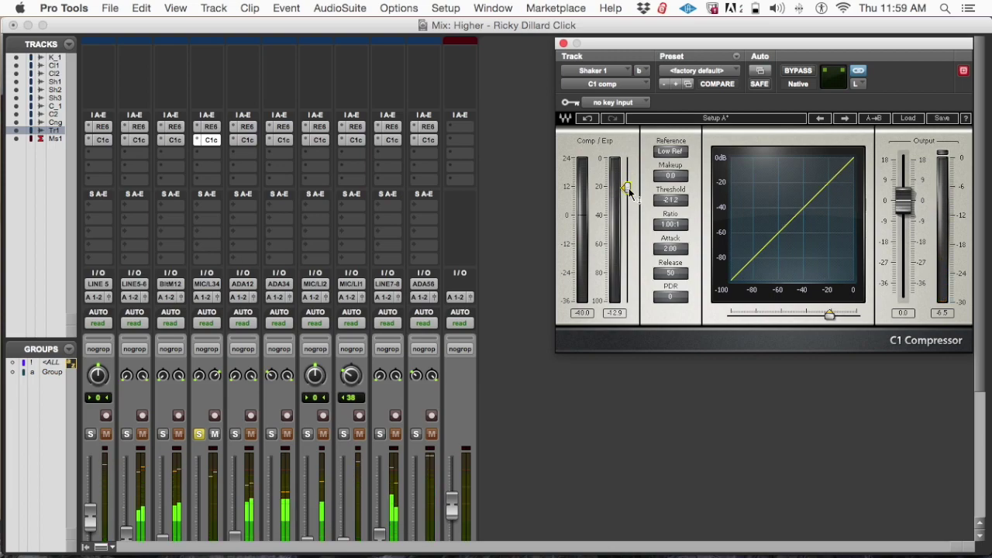
Set Shkr1's C1 compressor to a 1.10:1 ratio and a threshold of about -19.9 dB
{"action": "left_click_drag", "start_coordinate": [682, 225], "coordinate": [670, 223]}
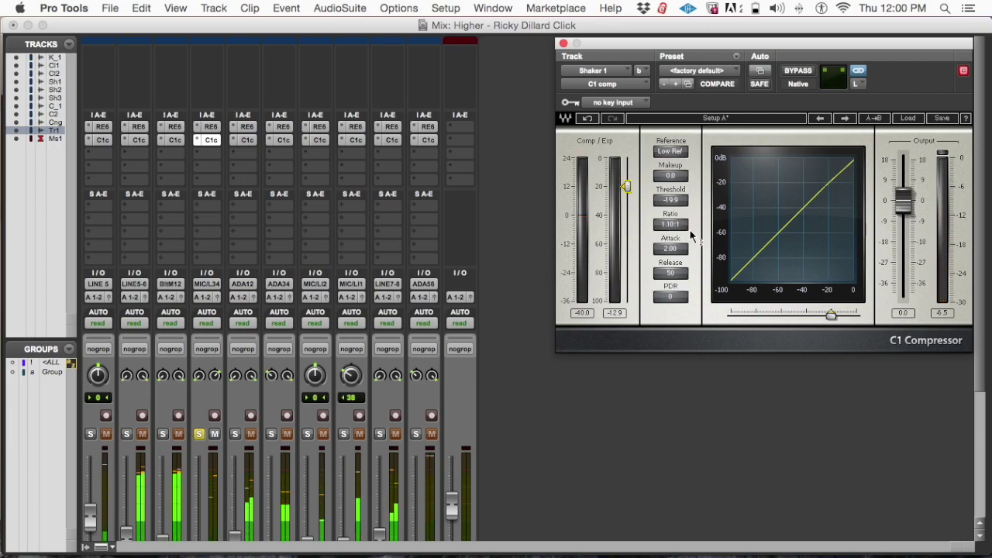
{"action": "scroll", "coordinate": [344, 399], "scroll_direction": "down", "scroll_amount": 5}
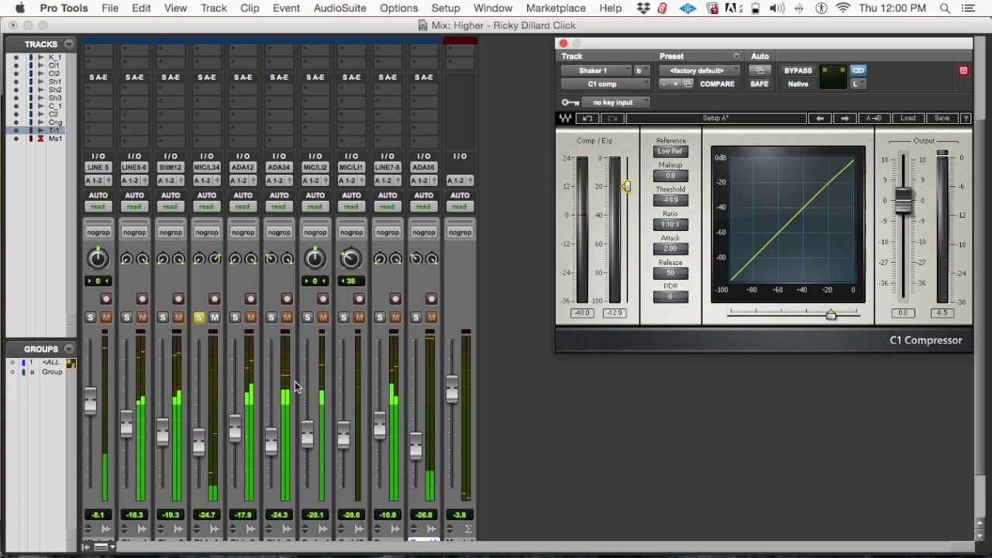
{"action": "scroll", "coordinate": [231, 347], "scroll_direction": "down", "scroll_amount": 1}
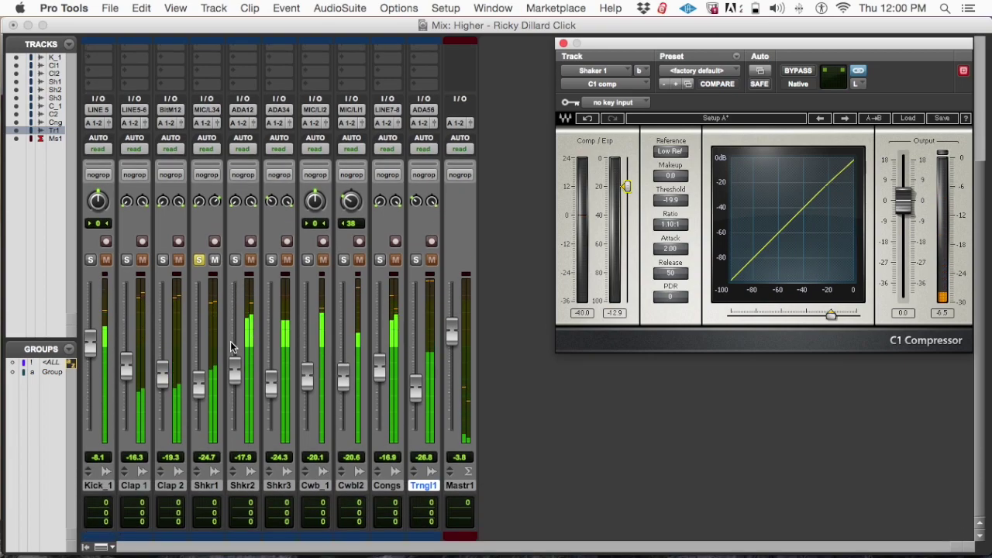
{"action": "scroll", "coordinate": [230, 380], "scroll_direction": "up", "scroll_amount": 3}
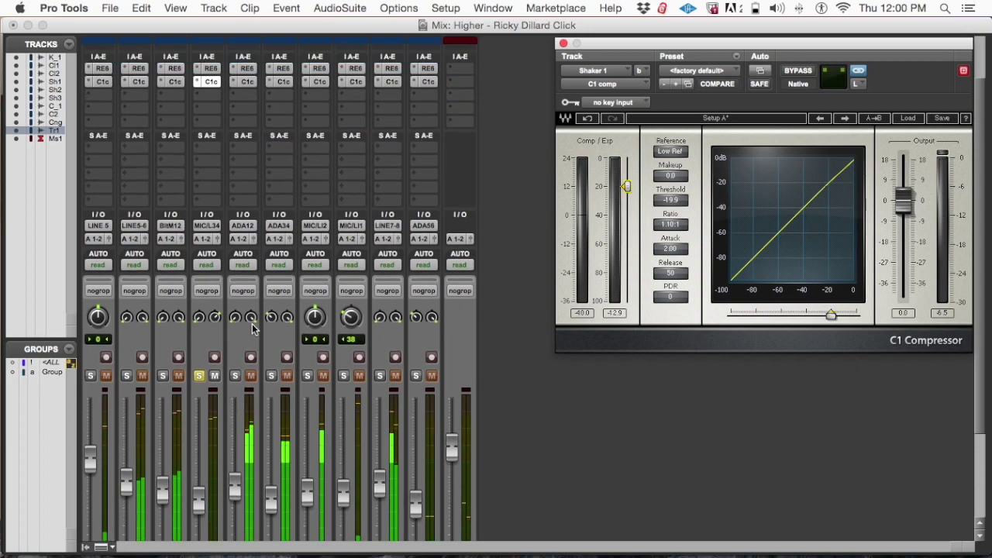
Switch the solo to Shkr2 and set its C1 compressor to about -23.1 dB threshold, 1.10:1 ratio and 0.5 dB makeup gain
{"action": "left_click", "coordinate": [234, 377]}
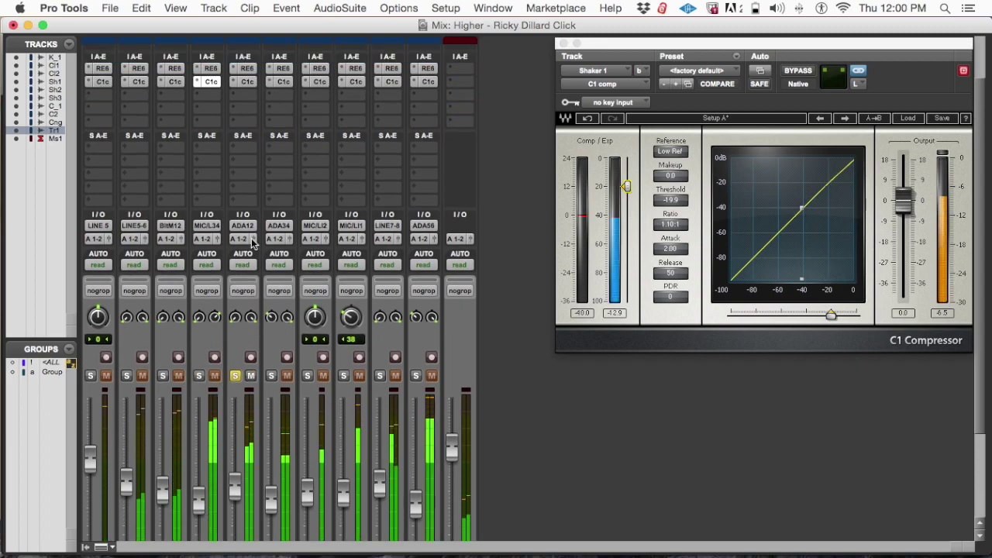
{"action": "left_click", "coordinate": [245, 81]}
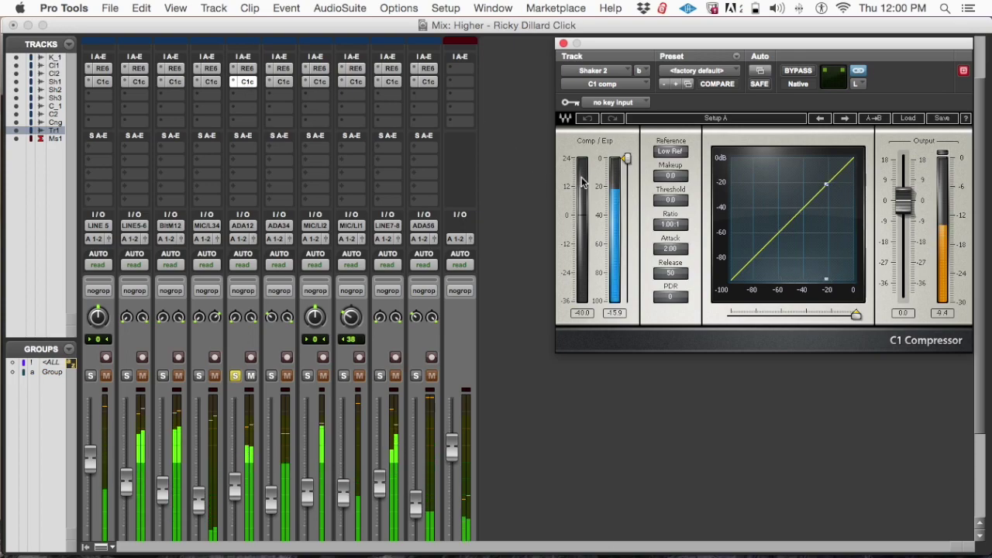
{"action": "left_click_drag", "start_coordinate": [626, 158], "coordinate": [626, 187]}
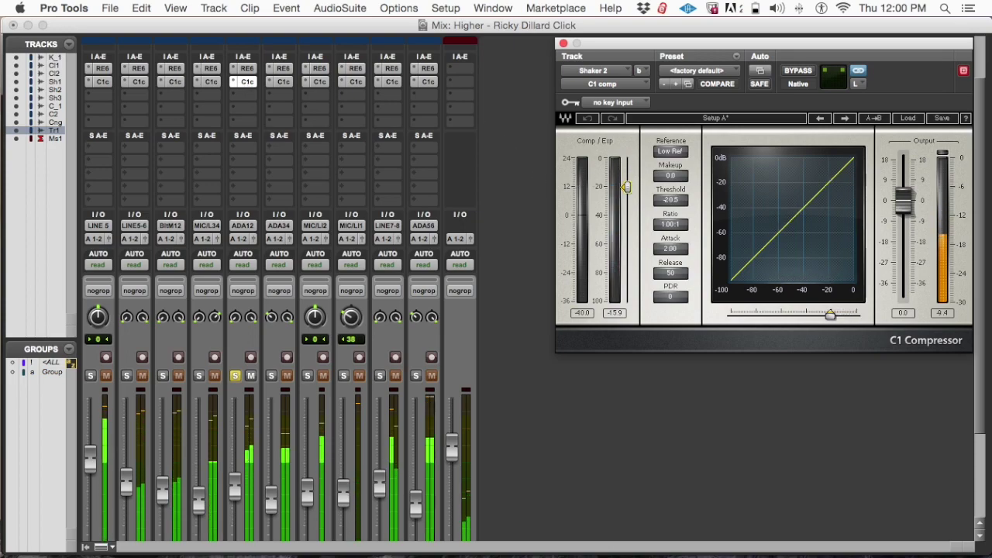
{"action": "left_click_drag", "start_coordinate": [670, 224], "coordinate": [670, 220]}
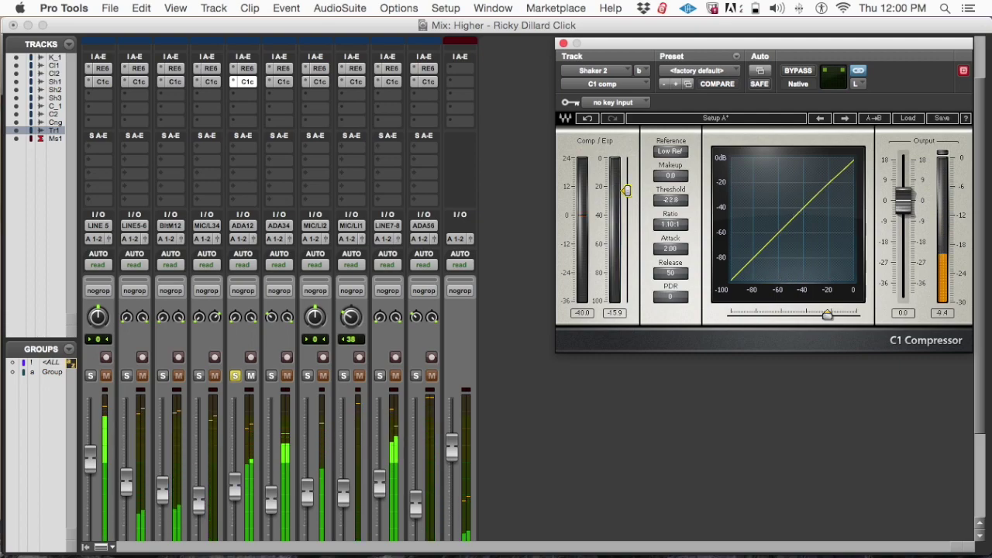
{"action": "left_click_drag", "start_coordinate": [626, 191], "coordinate": [626, 192]}
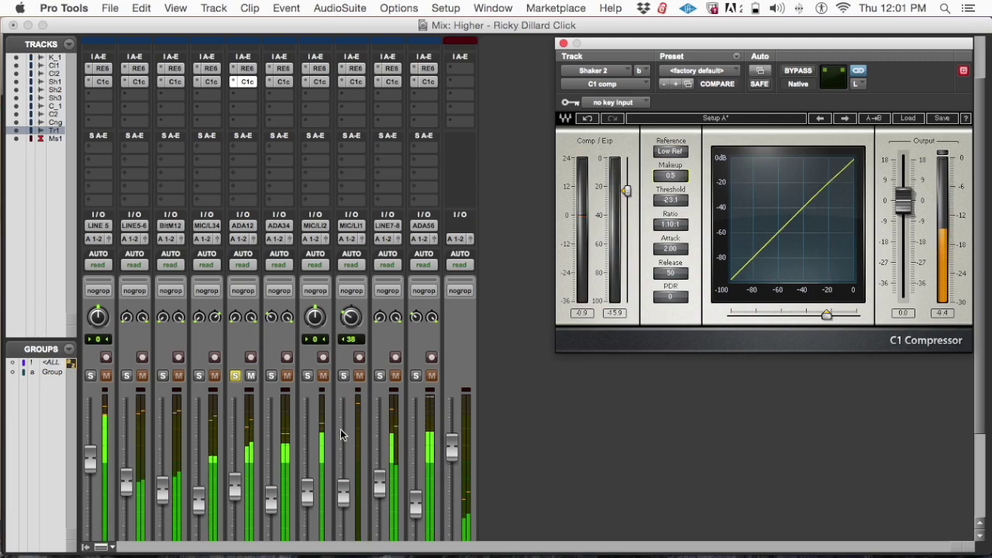
Switch the solo from Shkr2 to Shkr3 and open Shkr3's C1 compressor
{"action": "left_click", "coordinate": [271, 377]}
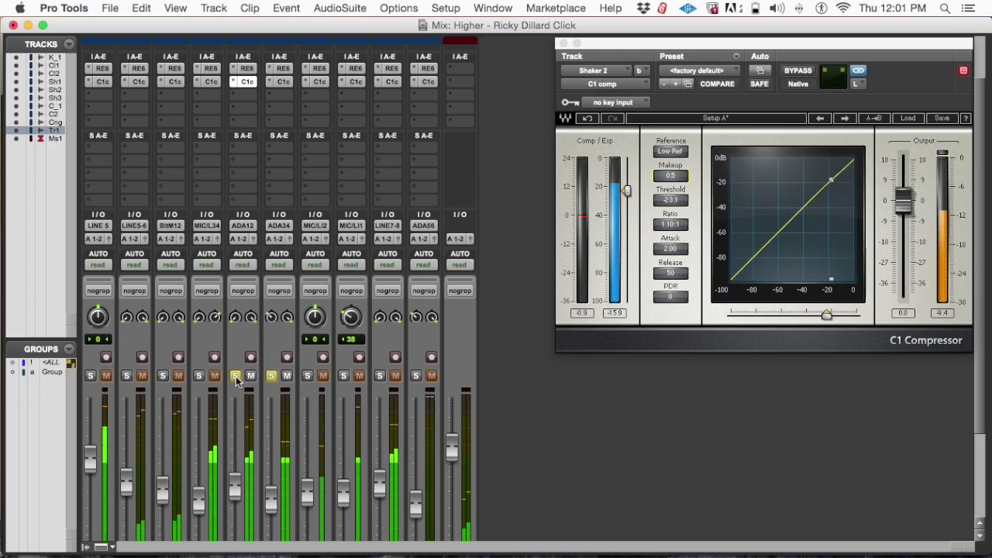
{"action": "left_click", "coordinate": [279, 82]}
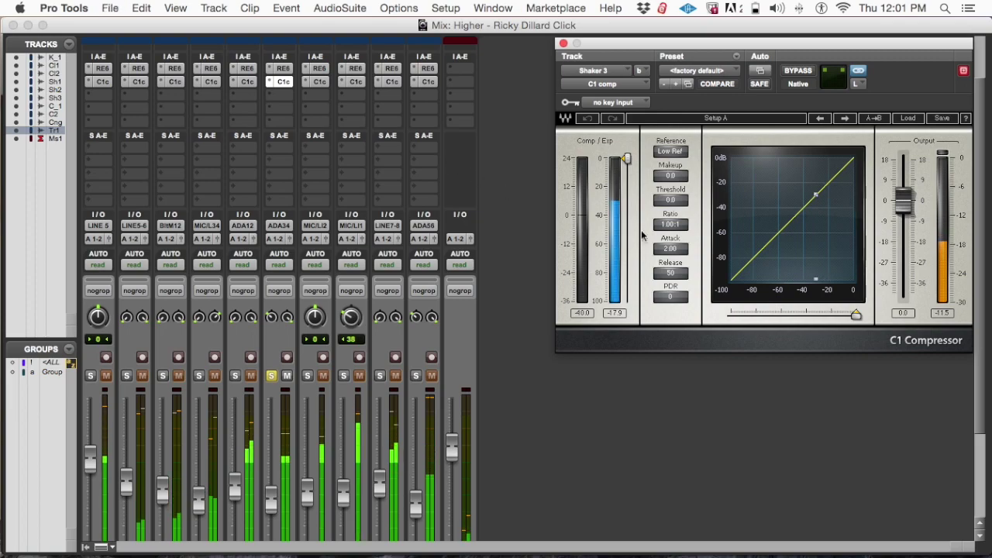
{"action": "mouse_move", "coordinate": [626, 158]}
{"action": "left_mouse_down"}
{"action": "mouse_move", "coordinate": [626, 186]}
{"action": "mouse_move", "coordinate": [626, 158]}
{"action": "left_mouse_up"}
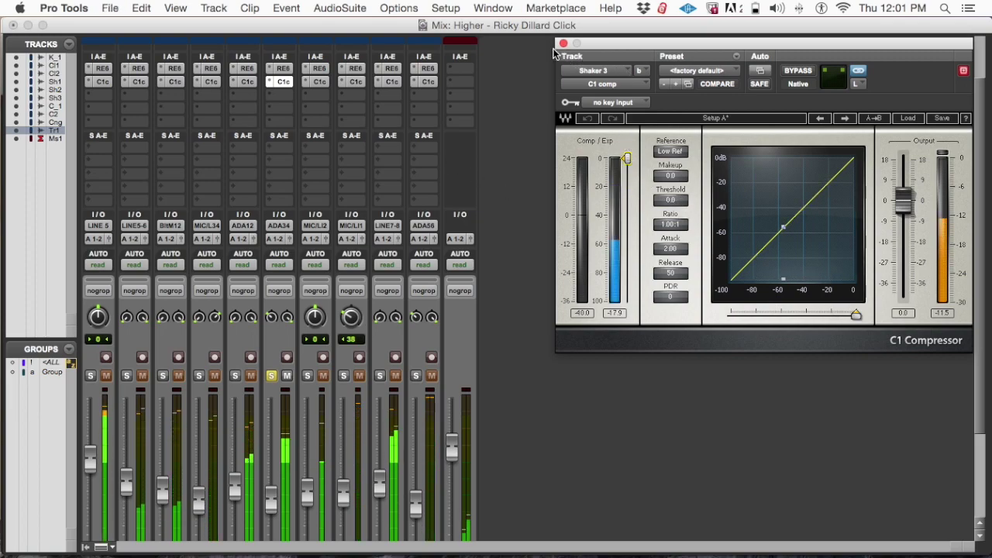
{"action": "scroll", "coordinate": [401, 422], "scroll_direction": "down", "scroll_amount": 3}
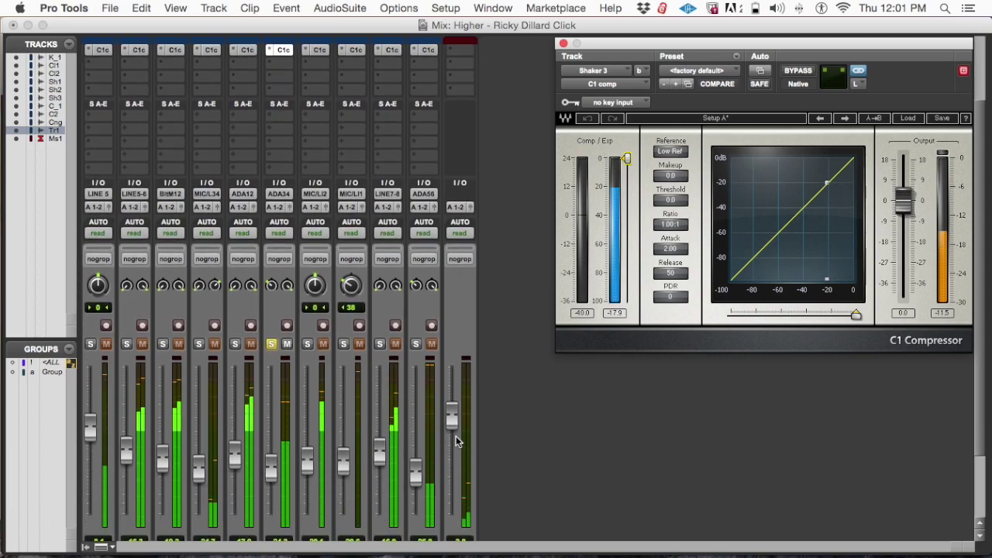
{"action": "scroll", "coordinate": [455, 437], "scroll_direction": "down", "scroll_amount": 5}
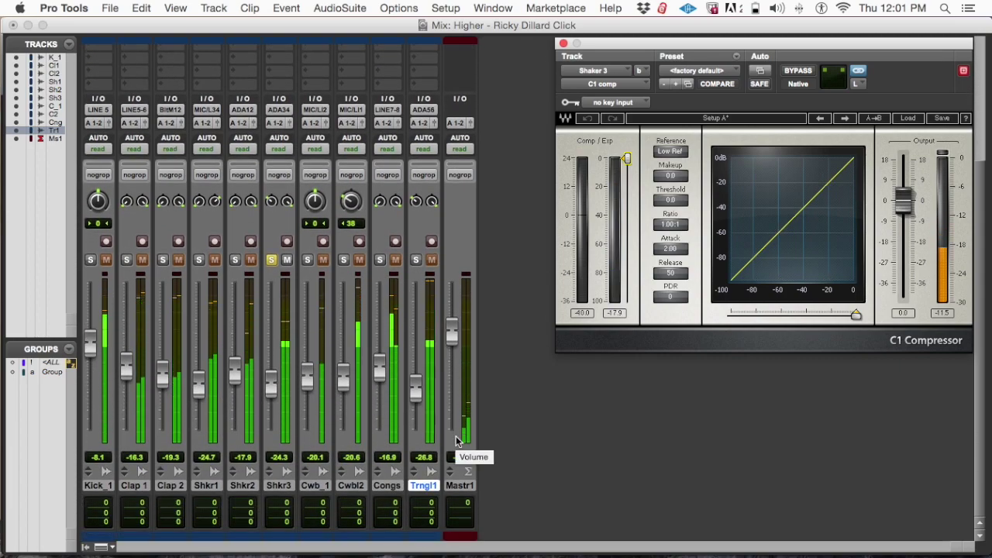
Set Shkr3's compressor to about -19.4 dB threshold, 1.10:1 ratio and 1.0 dB makeup gain, and return to the full mix
{"action": "left_click_drag", "start_coordinate": [626, 160], "coordinate": [626, 187]}
{"action": "left_click_drag", "start_coordinate": [670, 224], "coordinate": [670, 220]}
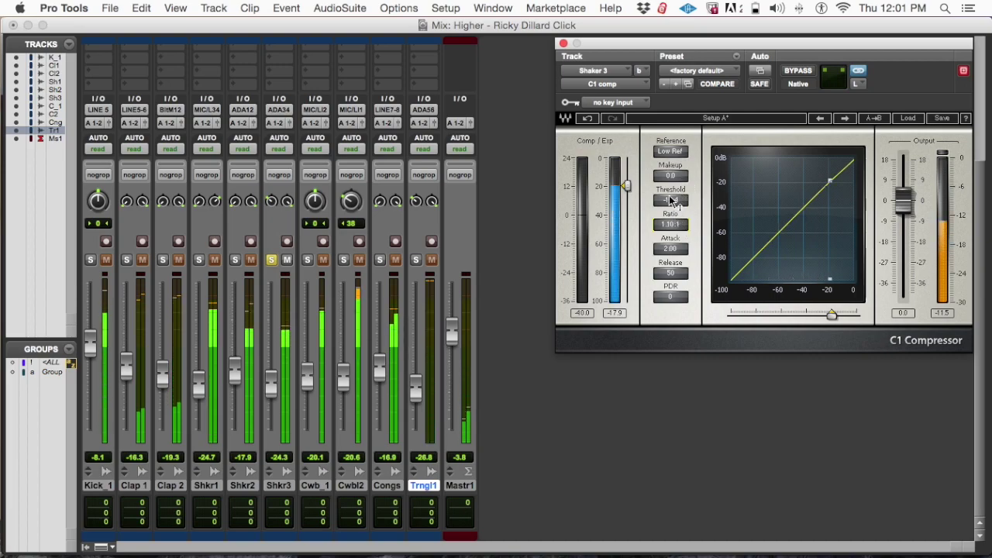
{"action": "left_click_drag", "start_coordinate": [670, 180], "coordinate": [670, 174]}
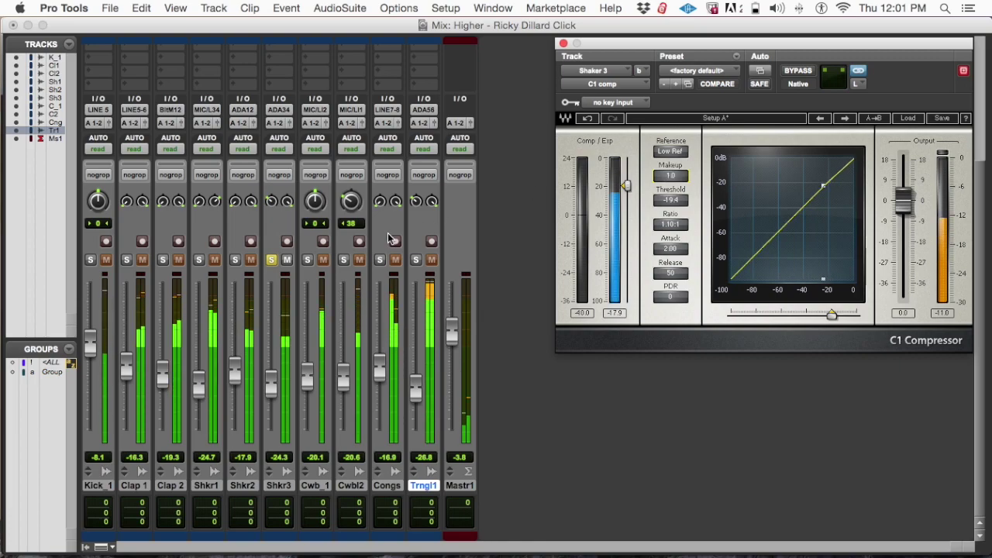
{"action": "left_click", "coordinate": [271, 260]}
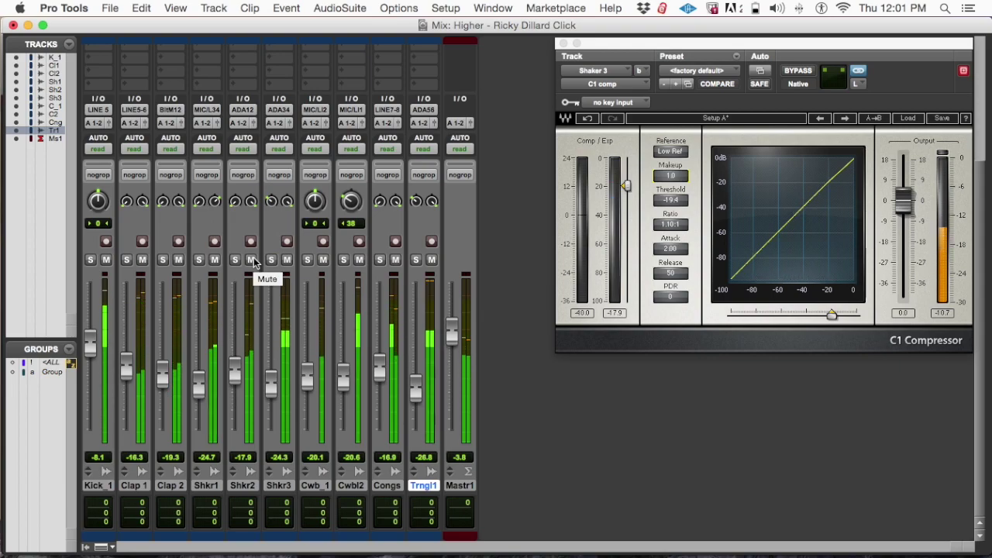
Solo Cwb_1 during playback and open its C1 compressor
{"action": "left_click", "coordinate": [309, 262]}
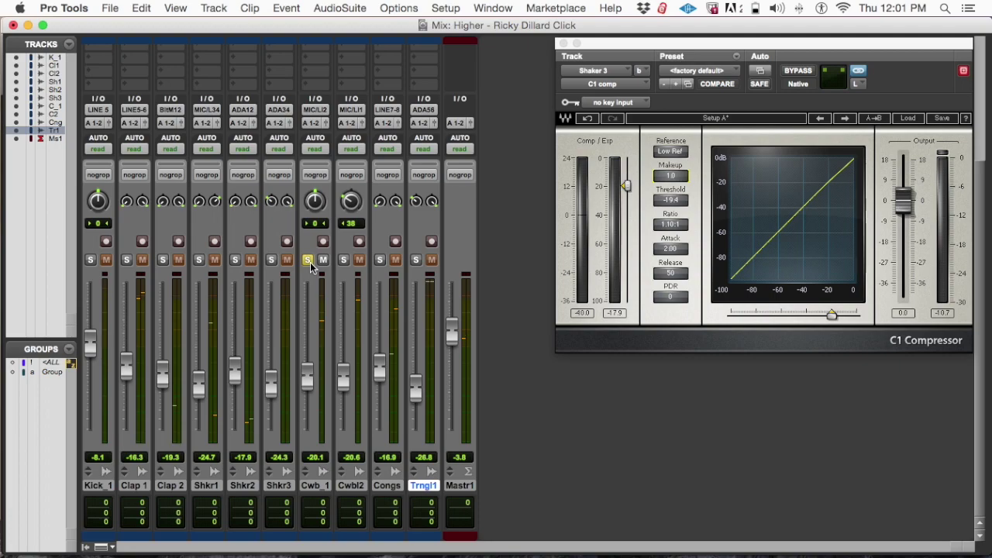
{"action": "left_click", "coordinate": [308, 261]}
{"action": "key", "text": "space"}
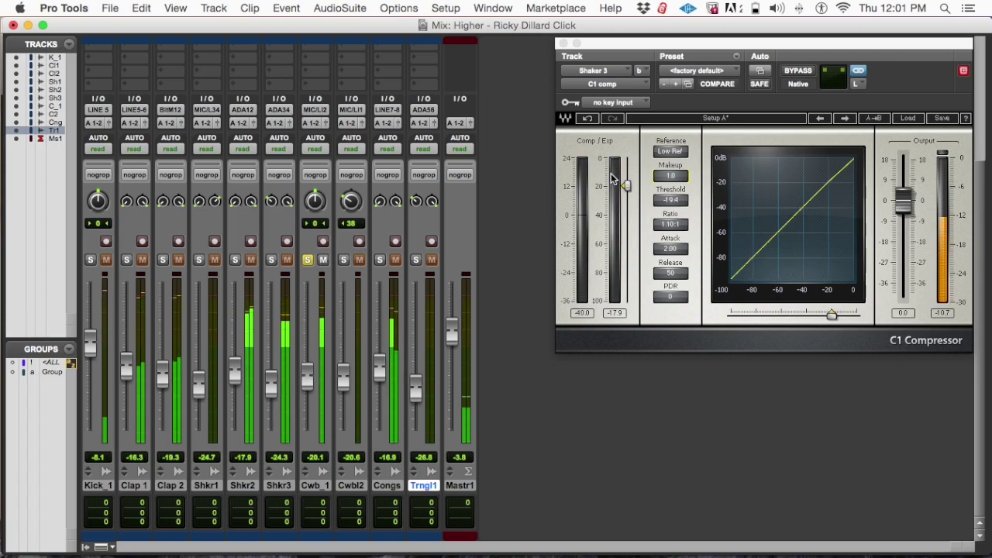
{"action": "scroll", "coordinate": [474, 168], "scroll_direction": "up", "scroll_amount": 5}
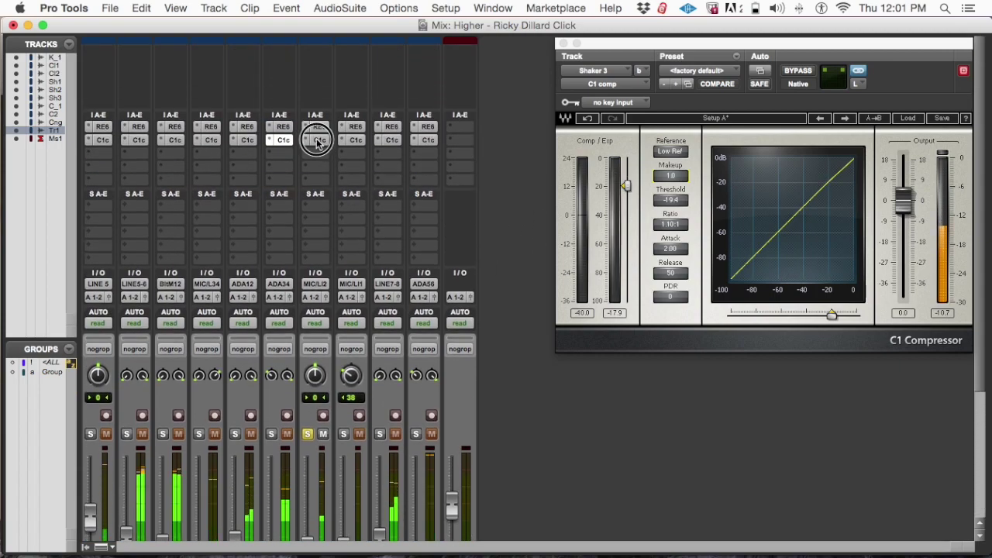
{"action": "left_click", "coordinate": [317, 140]}
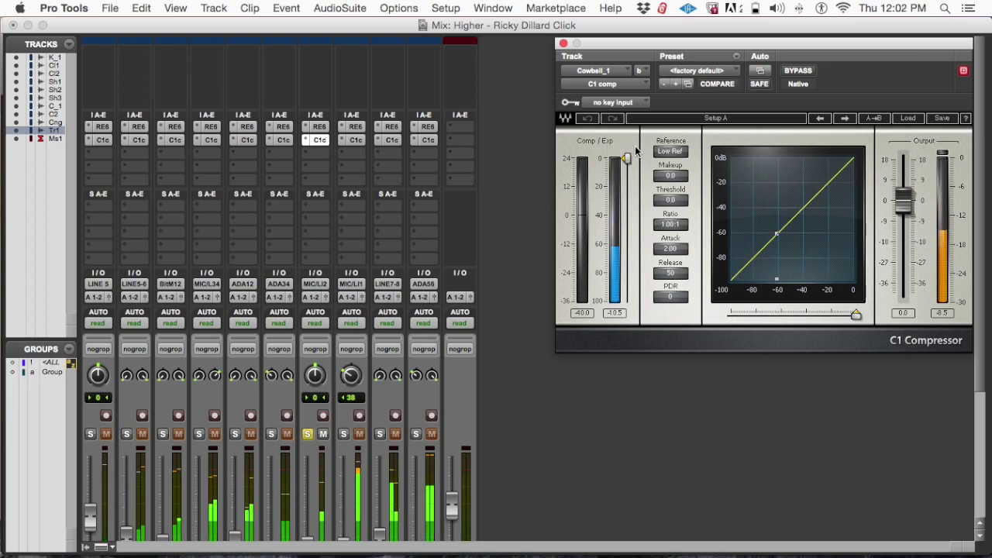
Set Cwb_1's compressor to about -20.6 dB threshold and 1.07:1 ratio, and reset its gain-reduction peak readout
{"action": "left_click_drag", "start_coordinate": [628, 158], "coordinate": [626, 187]}
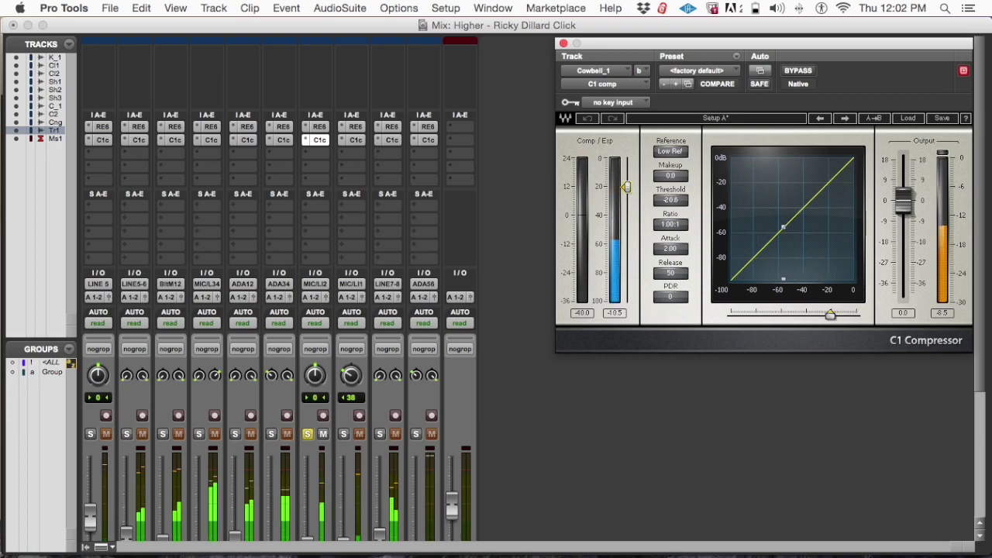
{"action": "left_click_drag", "start_coordinate": [670, 224], "coordinate": [670, 221]}
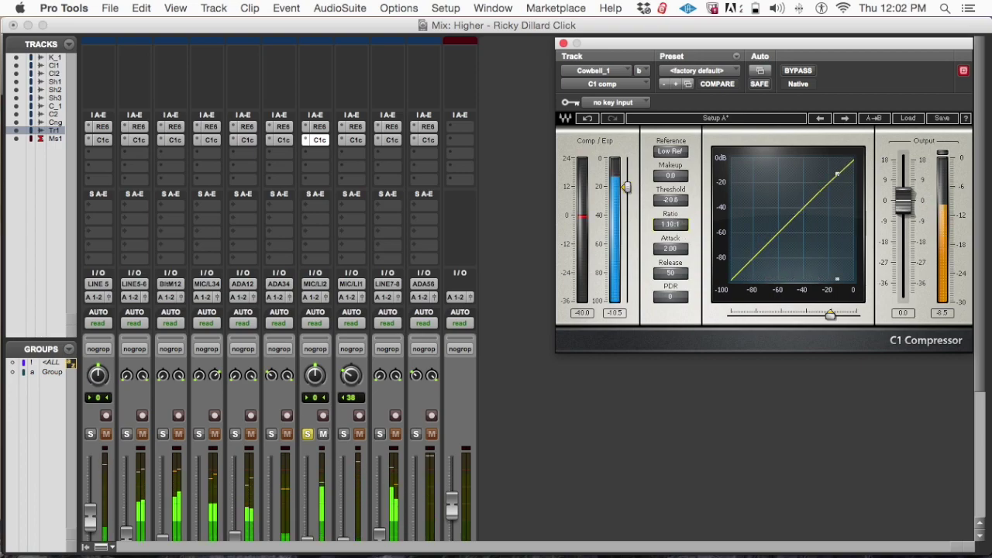
{"action": "scroll", "coordinate": [675, 228], "scroll_direction": "down", "scroll_amount": 3}
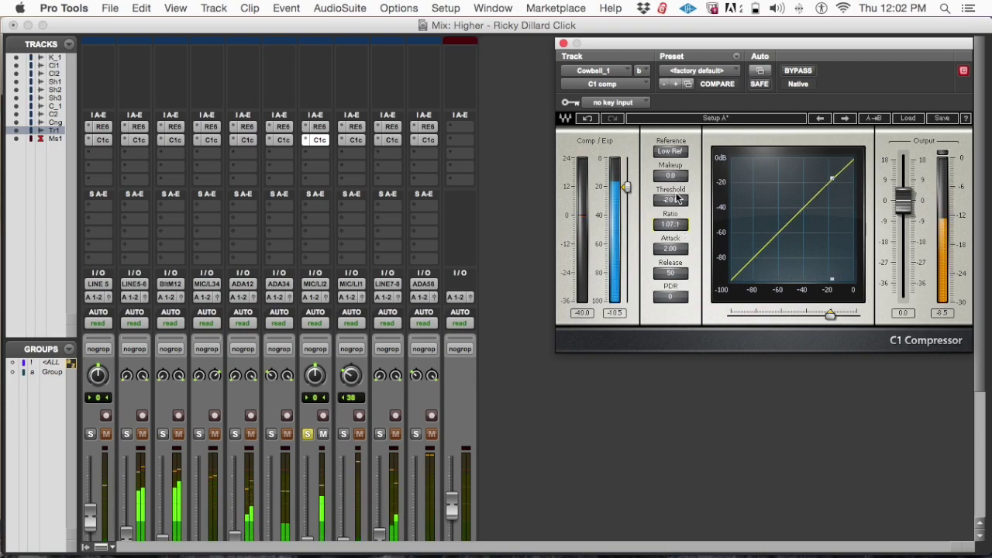
{"action": "left_click", "coordinate": [581, 314]}
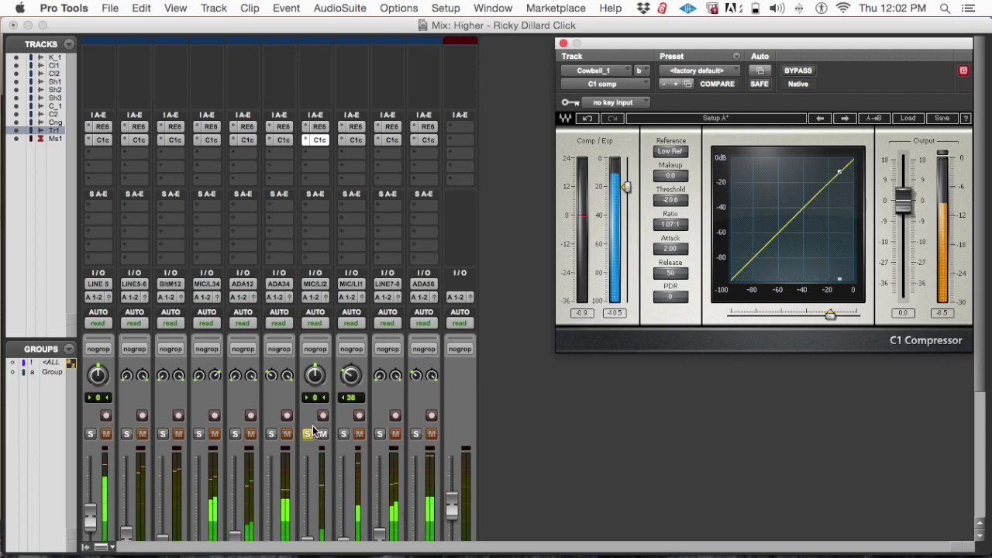
Raise Cwb_1's volume fader to about -19.5 dB and unsolo the track
{"action": "scroll", "coordinate": [343, 462], "scroll_direction": "down", "scroll_amount": 1}
{"action": "scroll", "coordinate": [342, 460], "scroll_direction": "down", "scroll_amount": 5}
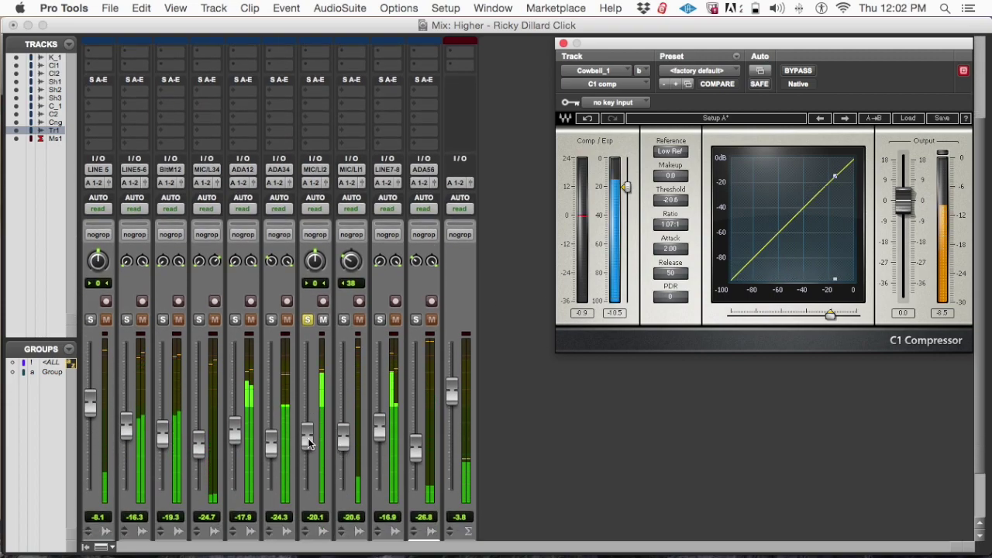
{"action": "left_click", "coordinate": [308, 440]}
{"action": "left_click_drag", "start_coordinate": [308, 440], "coordinate": [308, 440]}
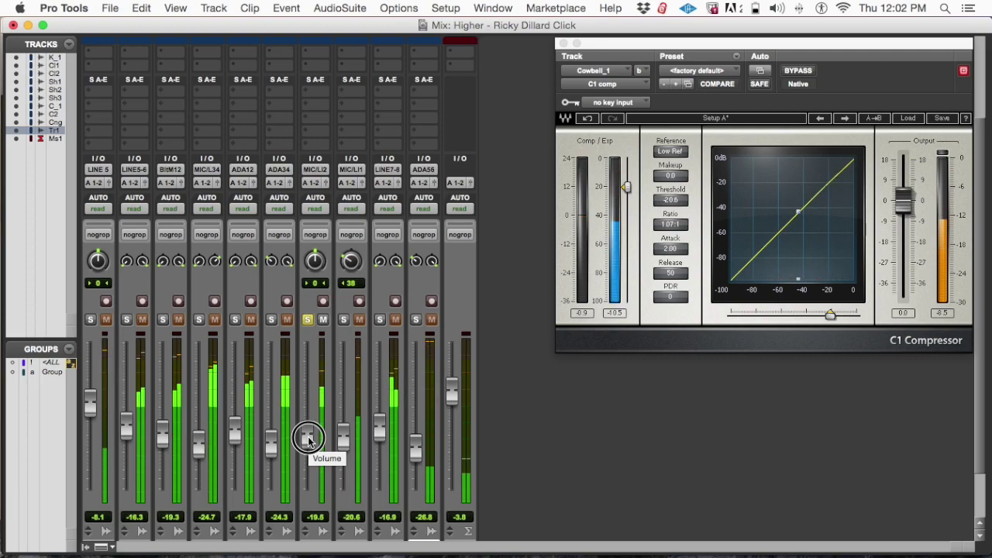
{"action": "left_click", "coordinate": [307, 319]}
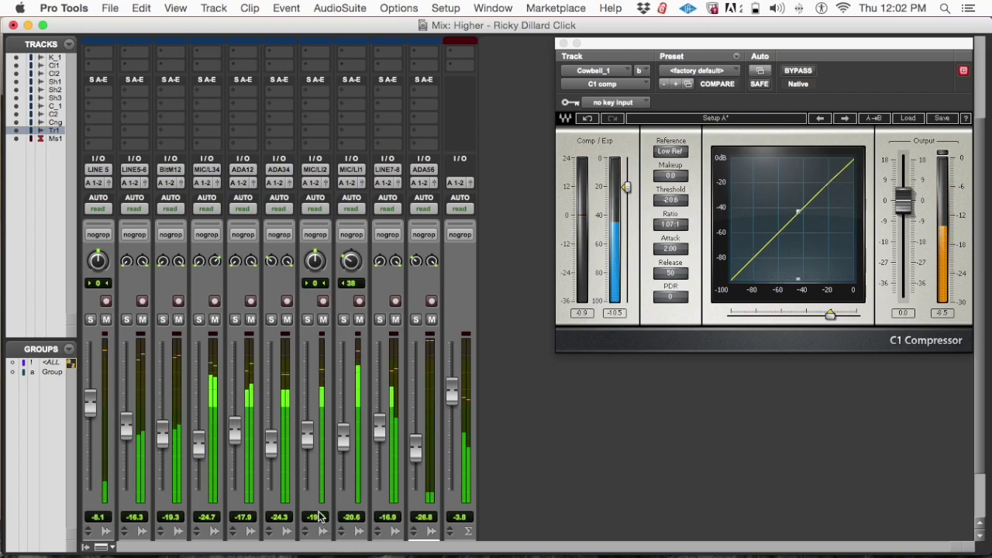
Close Cwb_1's compressor window and raise the track's volume fader to about -19.0 dB in the full mix
{"action": "scroll", "coordinate": [318, 517], "scroll_direction": "up", "scroll_amount": 1}
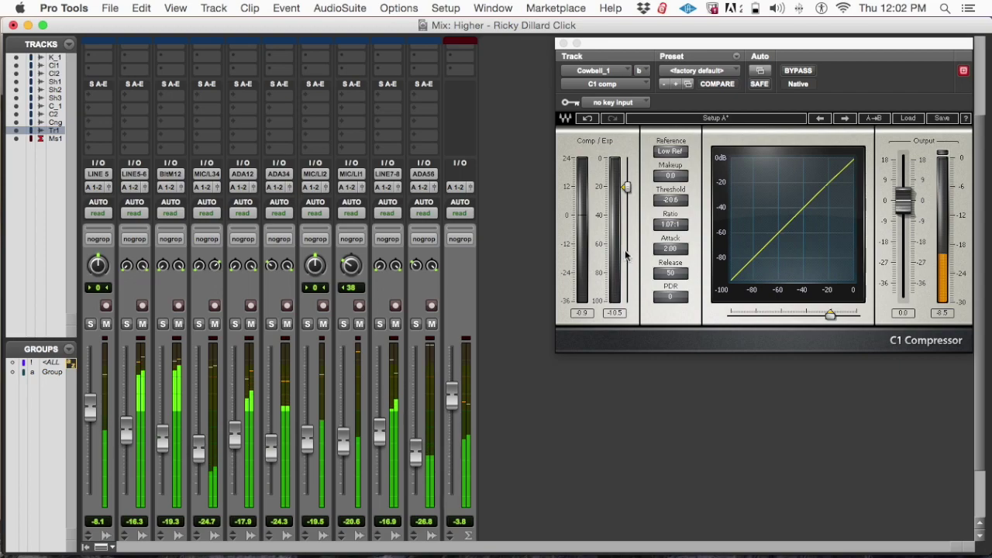
{"action": "left_click", "coordinate": [563, 44]}
{"action": "scroll", "coordinate": [514, 423], "scroll_direction": "down", "scroll_amount": 3}
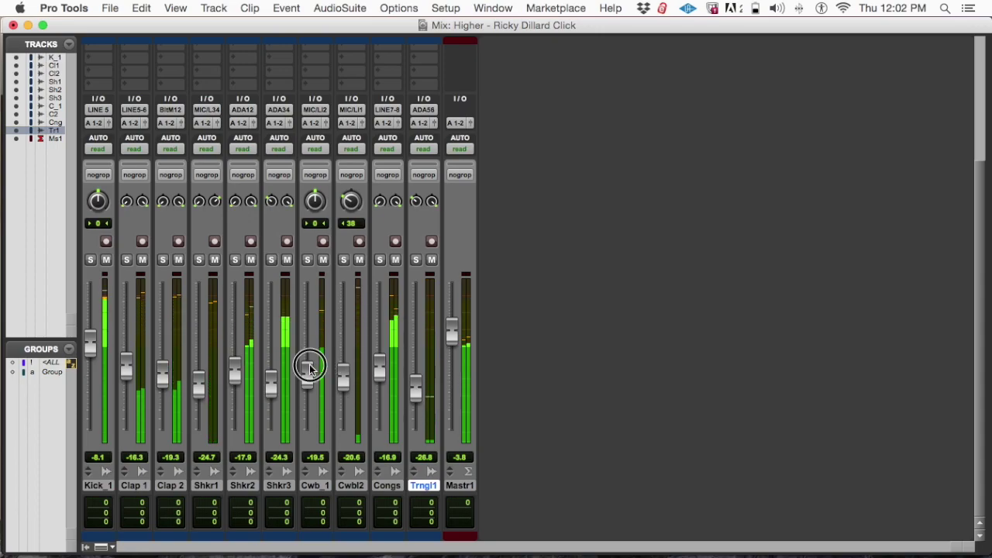
{"action": "left_click_drag", "start_coordinate": [310, 368], "coordinate": [310, 366]}
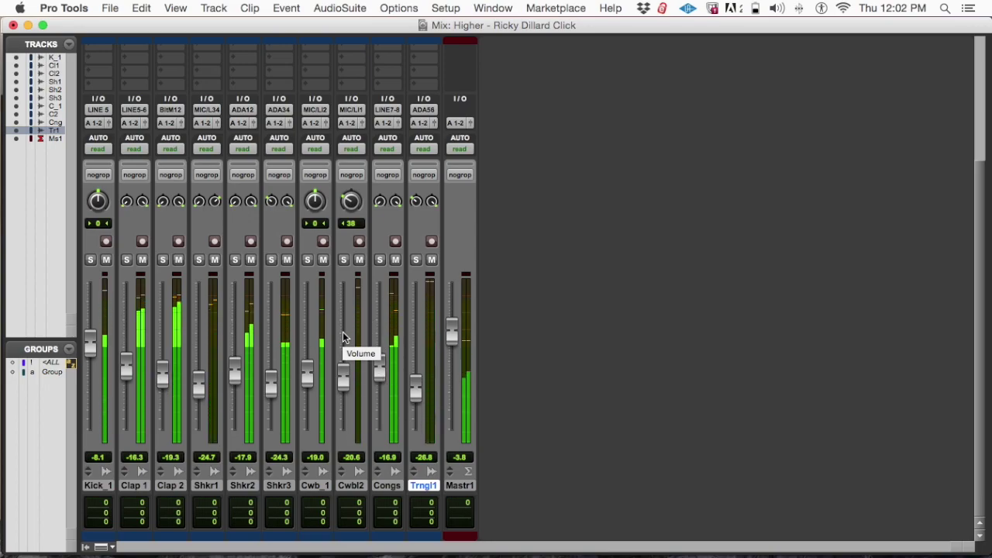
Solo Cwbl2 and set its C1 compressor to about -16.0 dB threshold and 1.10:1 ratio
{"action": "left_click", "coordinate": [342, 260]}
{"action": "scroll", "coordinate": [342, 260], "scroll_direction": "up", "scroll_amount": 5}
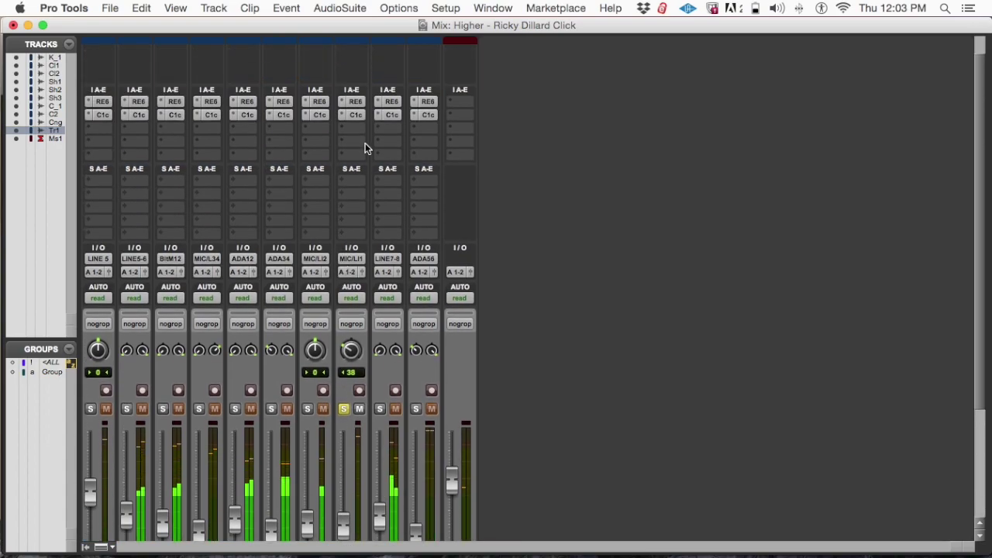
{"action": "left_click", "coordinate": [355, 115]}
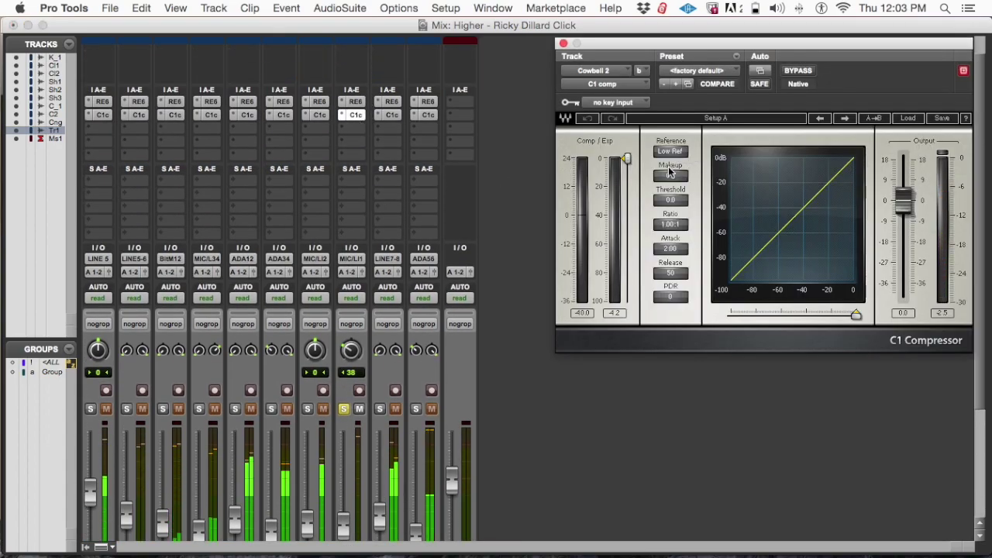
{"action": "mouse_move", "coordinate": [626, 158]}
{"action": "left_mouse_down"}
{"action": "mouse_move", "coordinate": [626, 194]}
{"action": "mouse_move", "coordinate": [628, 180]}
{"action": "left_mouse_up"}
{"action": "left_click_drag", "start_coordinate": [670, 224], "coordinate": [670, 227]}
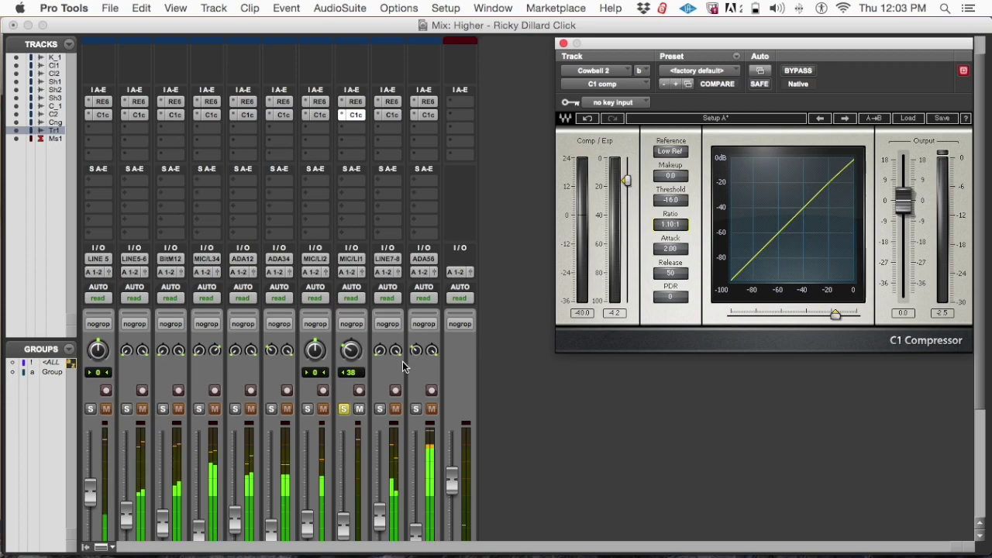
{"action": "scroll", "coordinate": [403, 365], "scroll_direction": "down", "scroll_amount": 5}
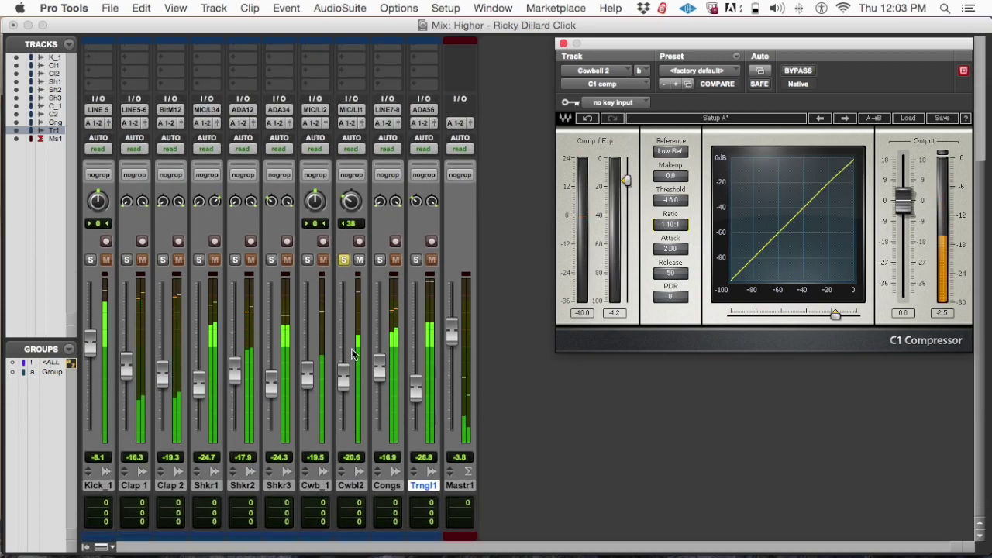
Unsolo Cwbl2, then solo the Congs track and open its C1 compressor
{"action": "left_click", "coordinate": [346, 264]}
{"action": "left_click", "coordinate": [346, 263]}
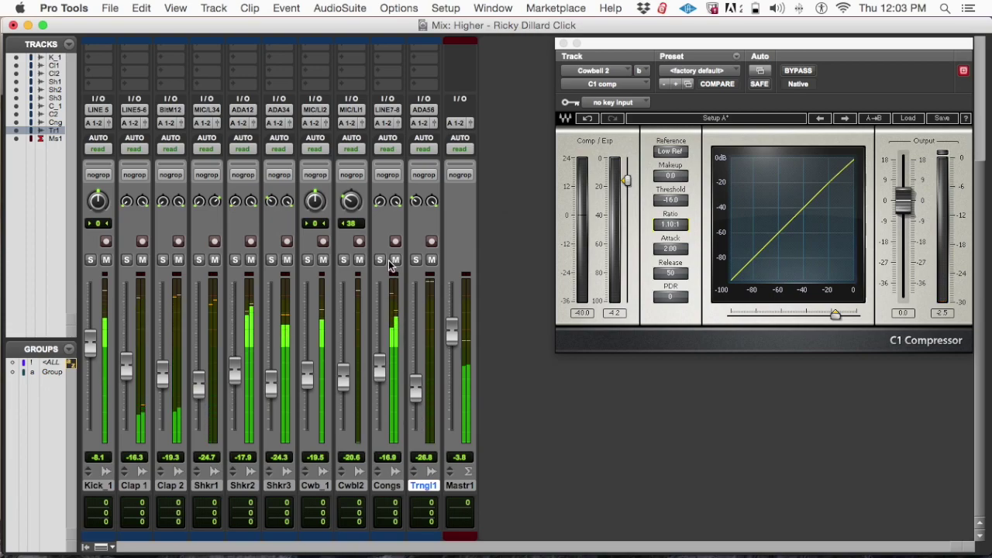
{"action": "left_click", "coordinate": [380, 260]}
{"action": "scroll", "coordinate": [378, 248], "scroll_direction": "up", "scroll_amount": 5}
{"action": "left_click", "coordinate": [385, 139]}
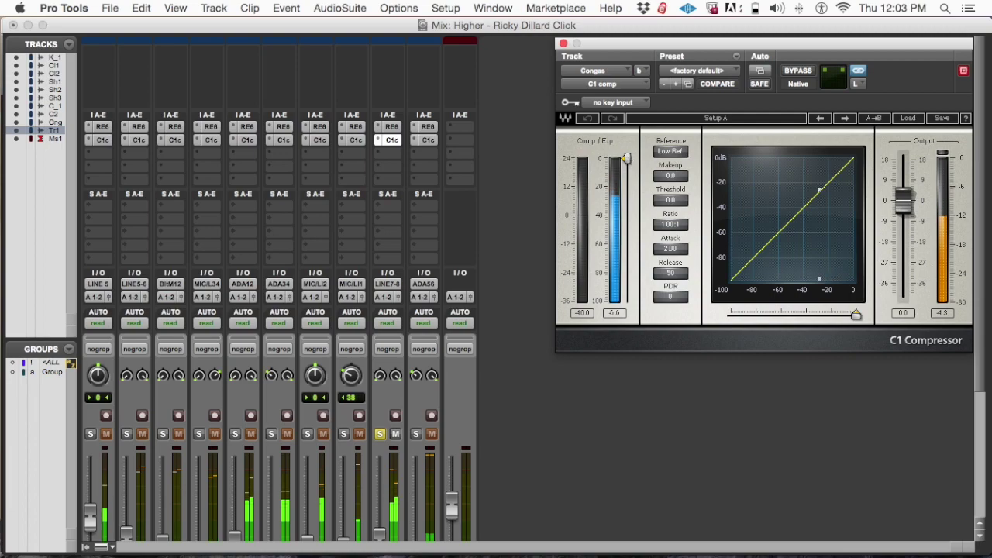
Set the Congs compressor to about -19.8 dB threshold and 1.15:1 ratio, and reset its gain-reduction peak readout
{"action": "left_click_drag", "start_coordinate": [628, 160], "coordinate": [626, 186]}
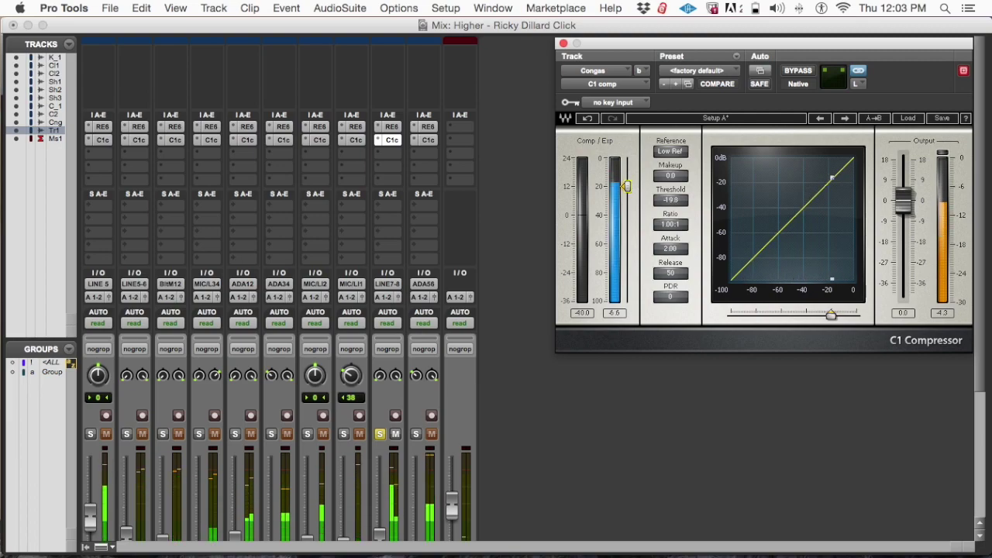
{"action": "left_click_drag", "start_coordinate": [671, 223], "coordinate": [670, 220]}
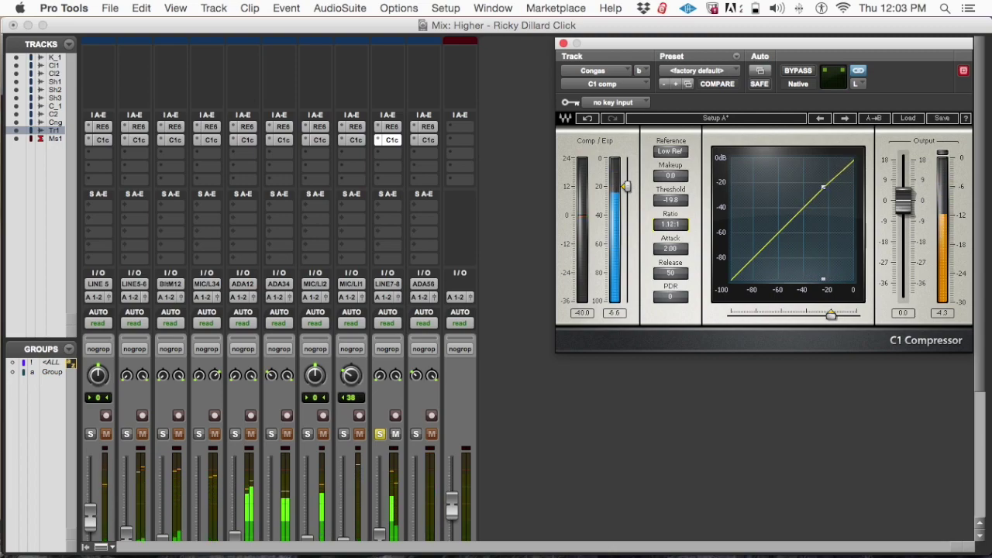
{"action": "left_click_drag", "start_coordinate": [670, 220], "coordinate": [670, 219]}
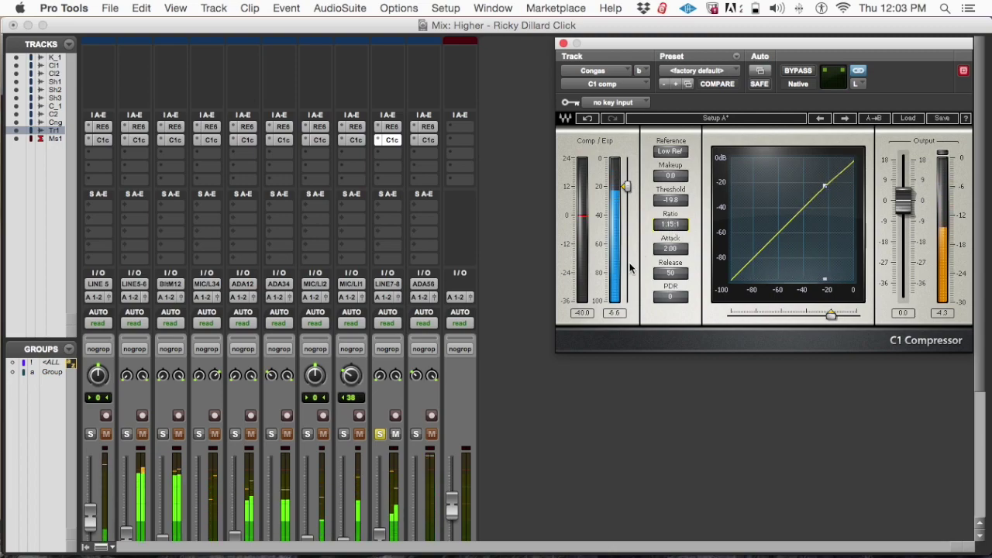
{"action": "left_click", "coordinate": [580, 313]}
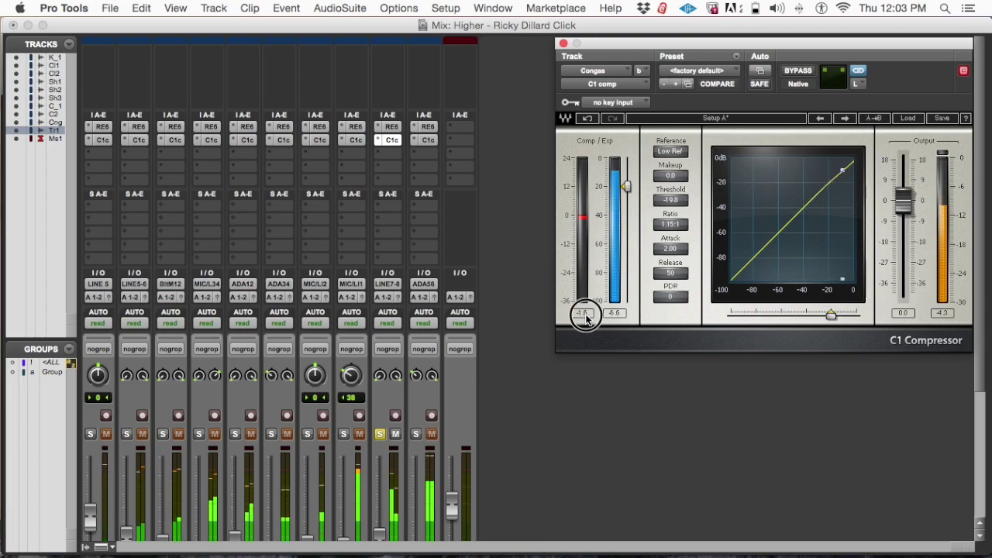
Set the Congs compressor's makeup gain to 0.9 dB and its release to 90
{"action": "left_click_drag", "start_coordinate": [670, 175], "coordinate": [670, 166]}
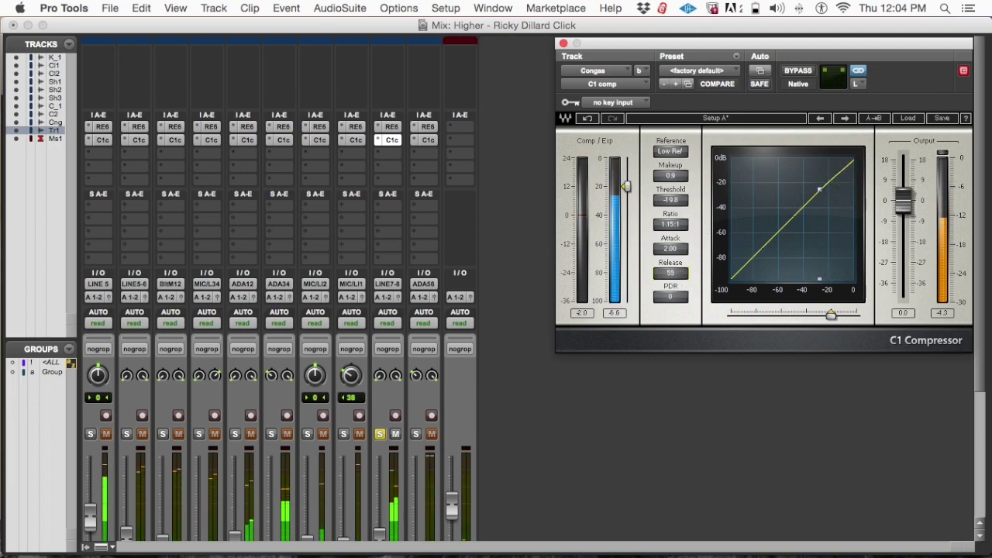
{"action": "left_click_drag", "start_coordinate": [670, 273], "coordinate": [671, 233]}
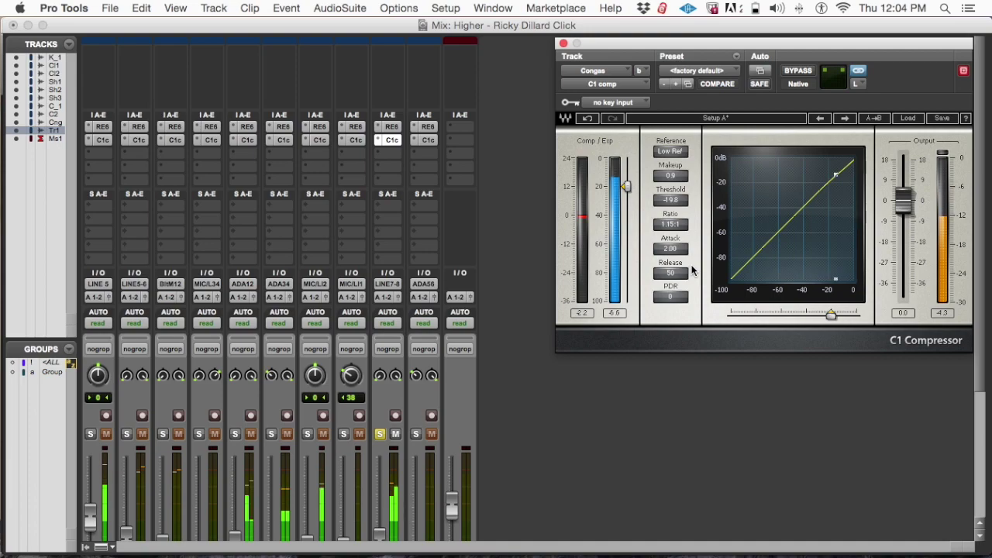
{"action": "mouse_move", "coordinate": [677, 275]}
{"action": "left_mouse_down"}
{"action": "mouse_move", "coordinate": [676, 241]}
{"action": "mouse_move", "coordinate": [668, 282]}
{"action": "left_mouse_up"}
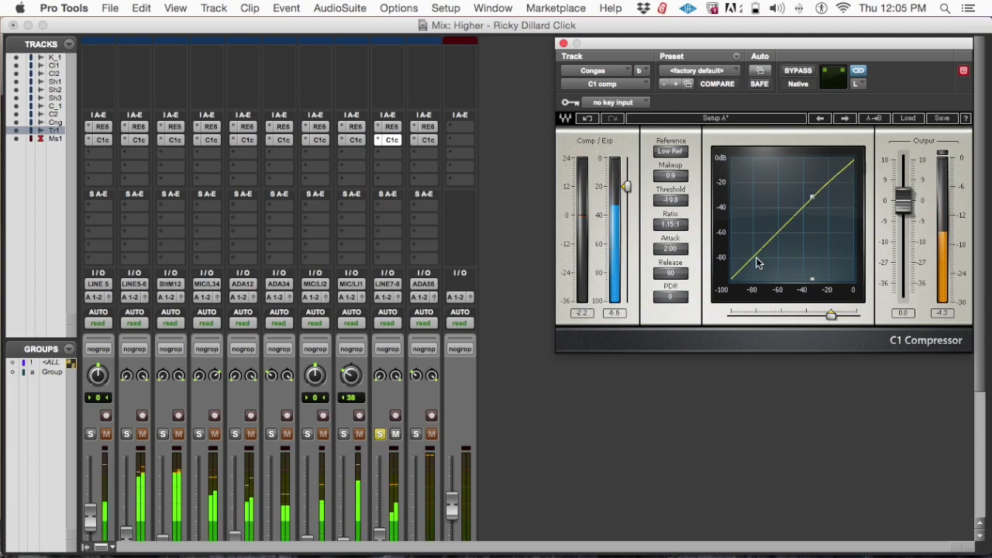
Fine-tune the Congs compressor's release to 99
{"action": "left_click", "coordinate": [664, 268]}
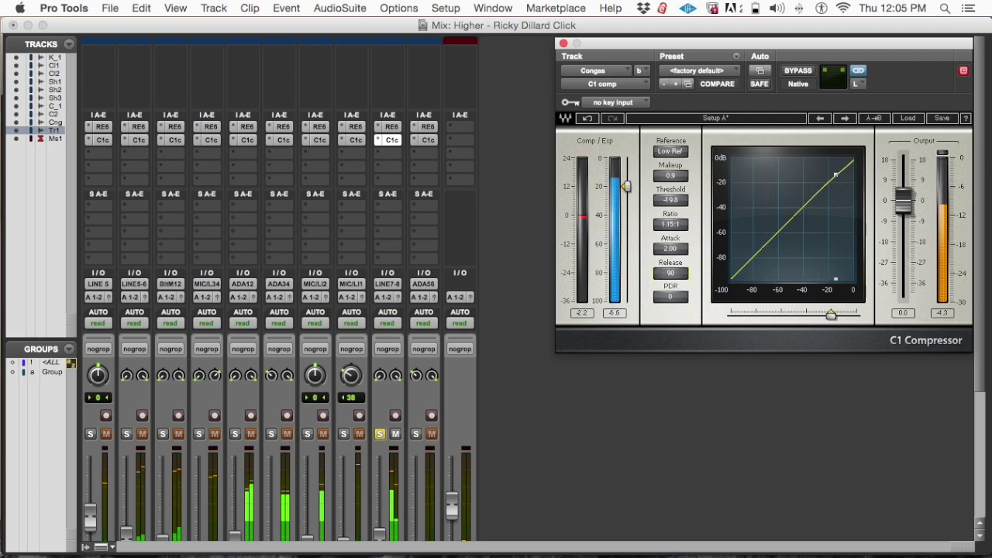
{"action": "key", "text": "Up"}
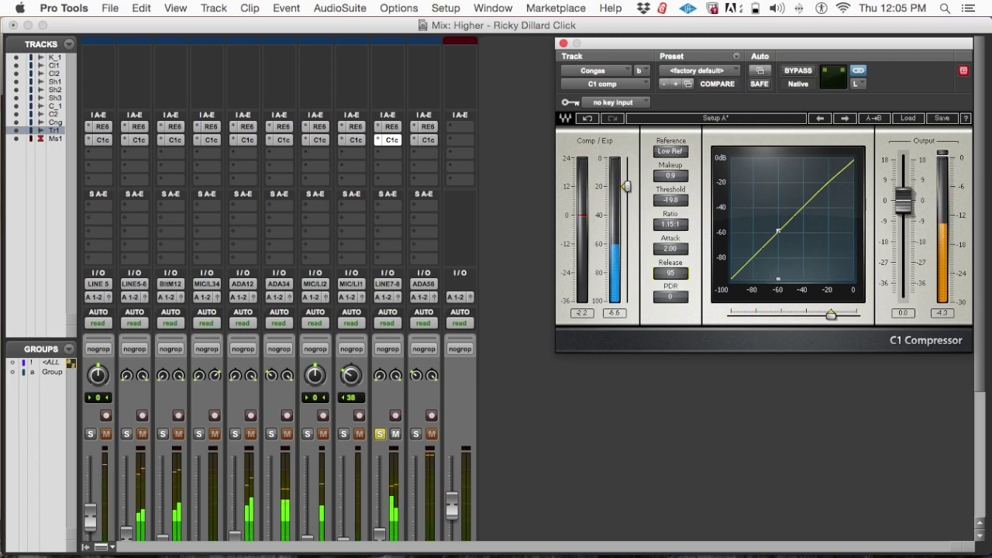
{"action": "key", "text": "Up"}
{"action": "key", "text": "Up"}
{"action": "key", "text": "Up"}
{"action": "key", "text": "Up"}
{"action": "key", "text": "Up"}
{"action": "key", "text": "Up"}
{"action": "key", "text": "Down"}
{"action": "key", "text": "Down"}
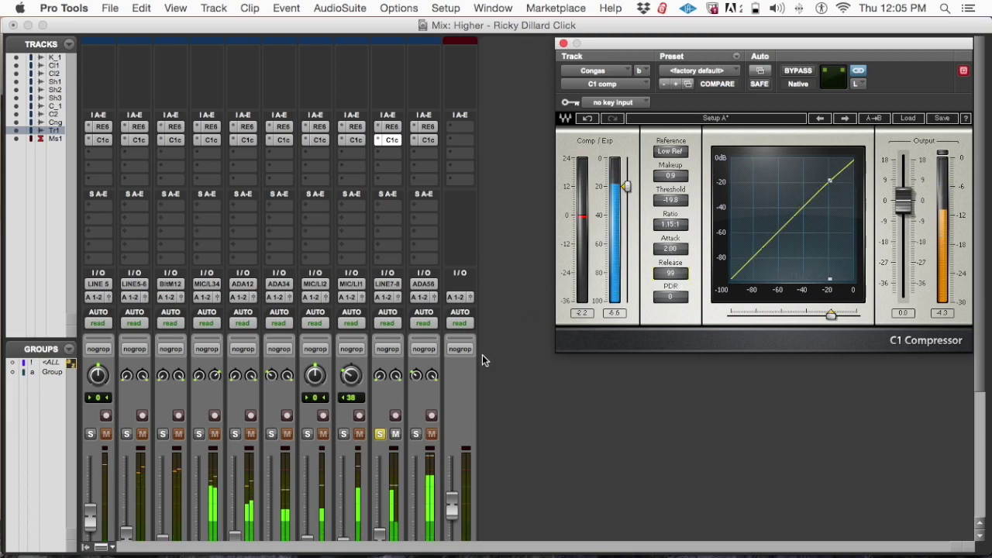
Set the Congs compressor's makeup gain to 1.0 dB and unsolo the track
{"action": "left_click", "coordinate": [671, 175]}
{"action": "key", "text": "Up"}
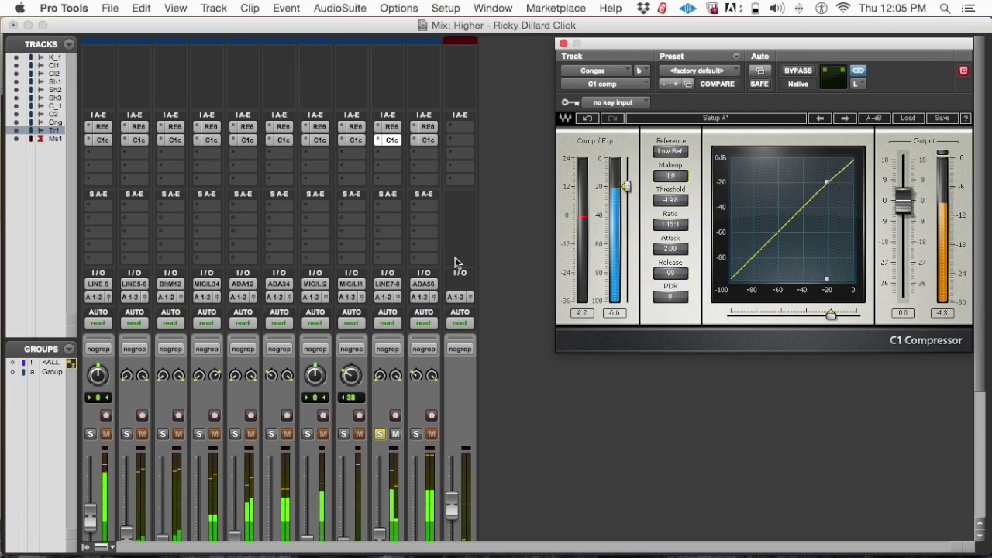
{"action": "left_click", "coordinate": [380, 434]}
{"action": "scroll", "coordinate": [403, 418], "scroll_direction": "down", "scroll_amount": 5}
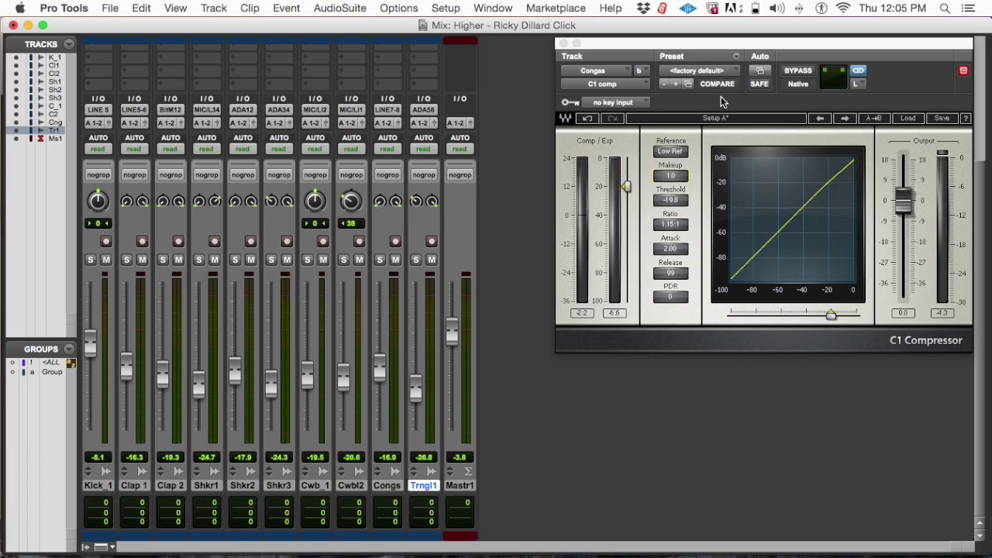
{"action": "left_click_drag", "start_coordinate": [803, 48], "coordinate": [803, 42]}
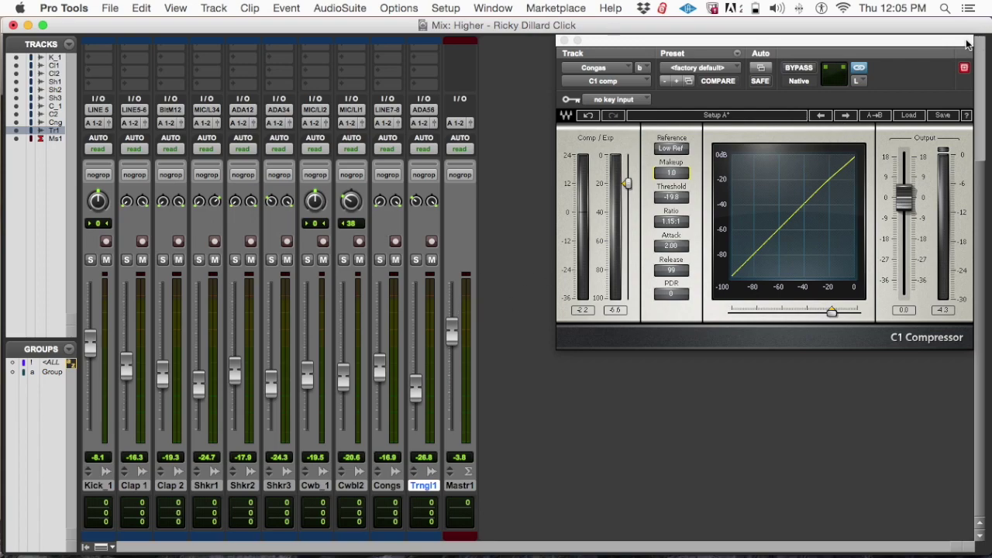
{"action": "left_click_drag", "start_coordinate": [963, 44], "coordinate": [965, 46]}
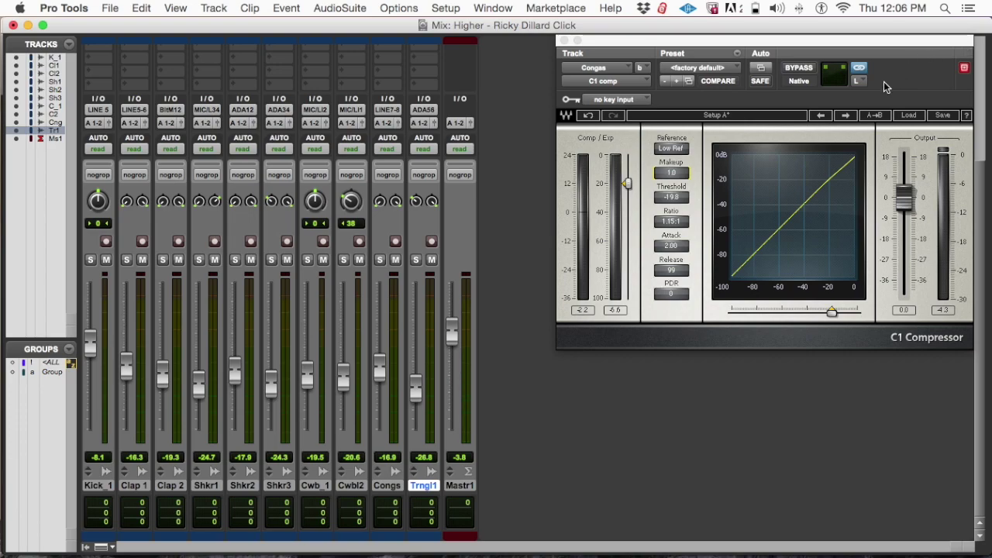
{"action": "scroll", "coordinate": [416, 102], "scroll_direction": "up", "scroll_amount": 5}
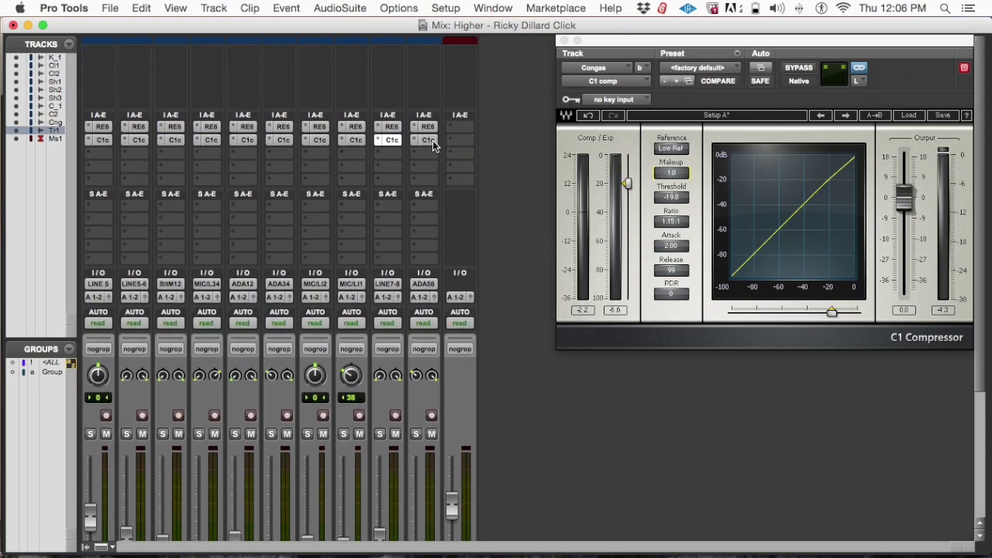
{"action": "scroll", "coordinate": [429, 135], "scroll_direction": "down", "scroll_amount": 5}
{"action": "scroll", "coordinate": [434, 134], "scroll_direction": "up", "scroll_amount": 4}
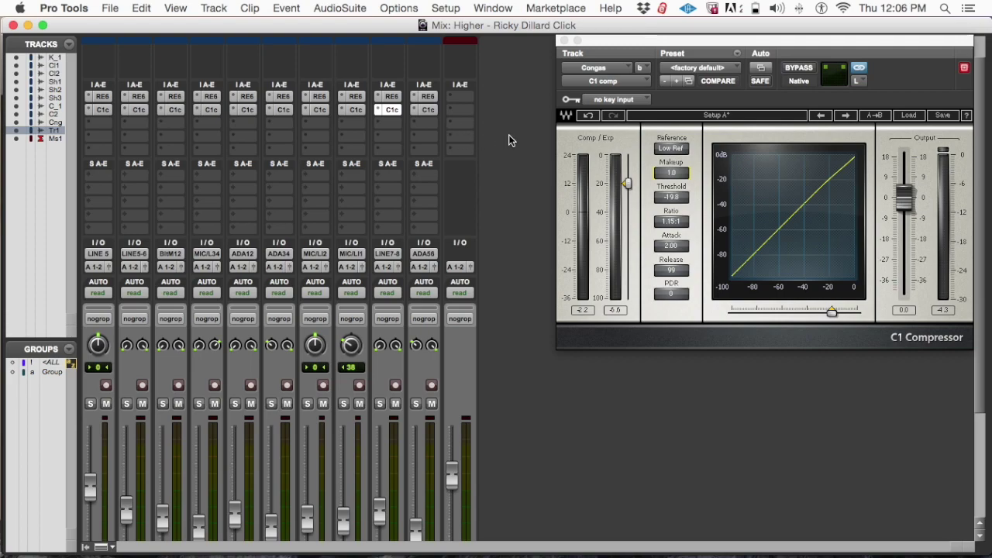
{"action": "scroll", "coordinate": [508, 135], "scroll_direction": "down", "scroll_amount": 5}
{"action": "scroll", "coordinate": [508, 140], "scroll_direction": "up", "scroll_amount": 4}
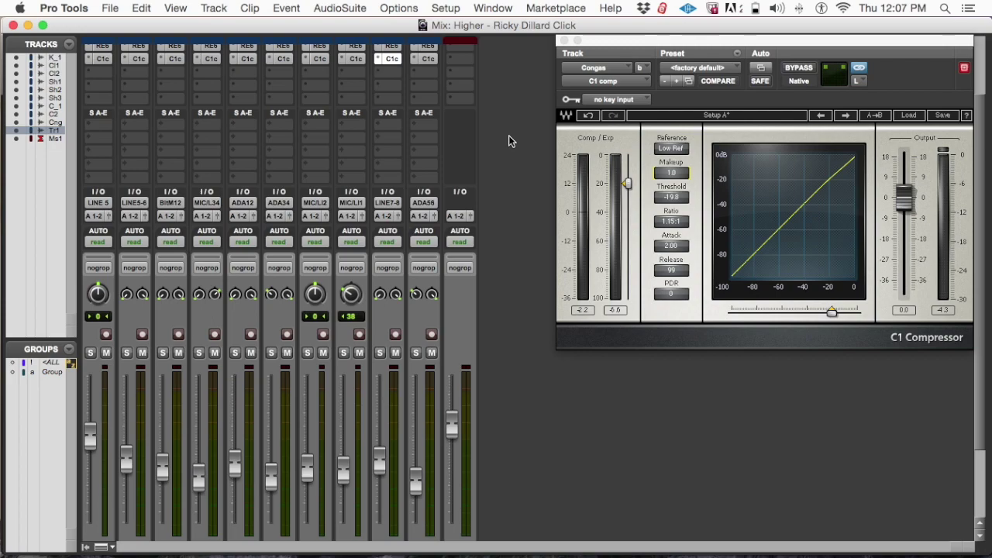
{"action": "scroll", "coordinate": [458, 152], "scroll_direction": "down", "scroll_amount": 3}
{"action": "scroll", "coordinate": [463, 174], "scroll_direction": "up", "scroll_amount": 5}
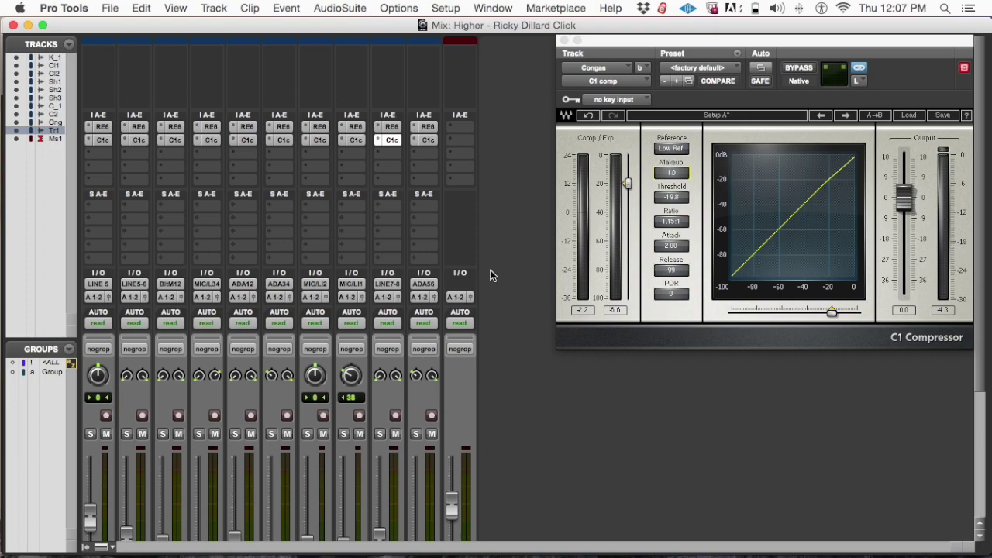
{"action": "scroll", "coordinate": [508, 251], "scroll_direction": "down", "scroll_amount": 3}
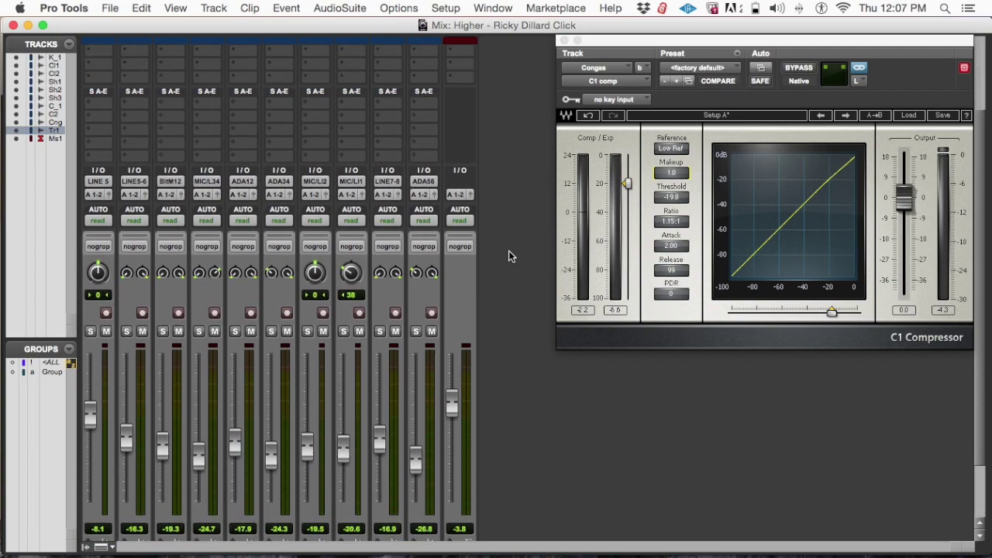
{"action": "scroll", "coordinate": [509, 257], "scroll_direction": "up", "scroll_amount": 1}
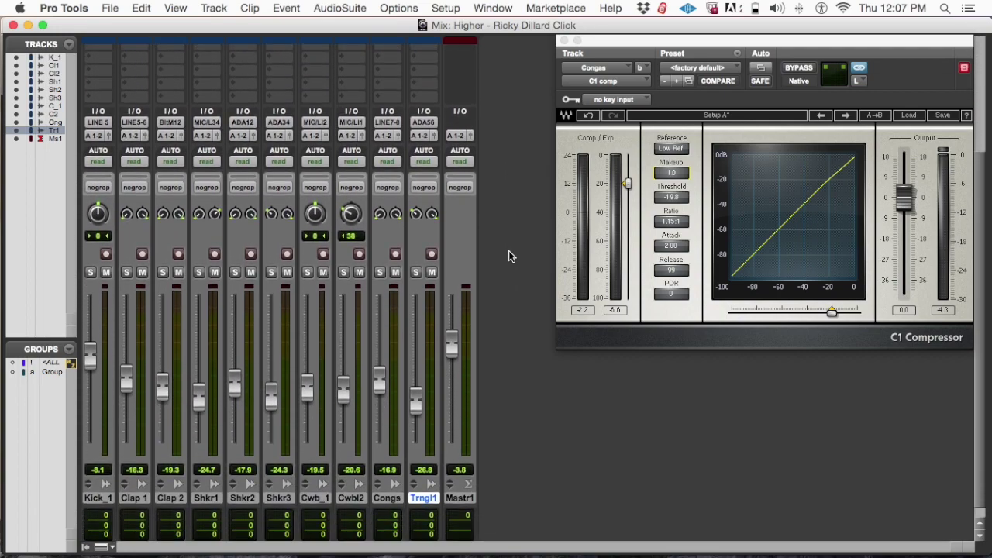
{"action": "scroll", "coordinate": [508, 251], "scroll_direction": "up", "scroll_amount": 3}
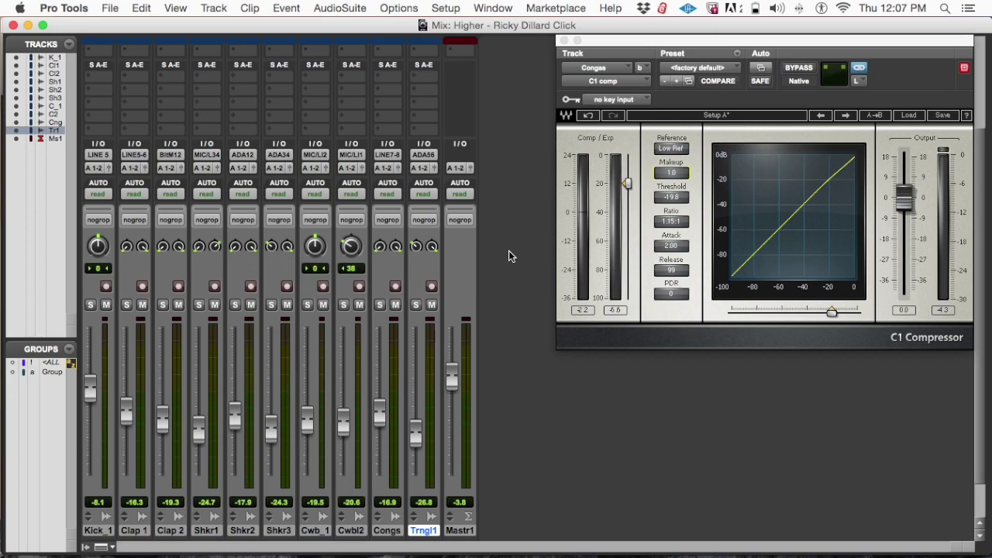
{"action": "scroll", "coordinate": [509, 251], "scroll_direction": "up", "scroll_amount": 5}
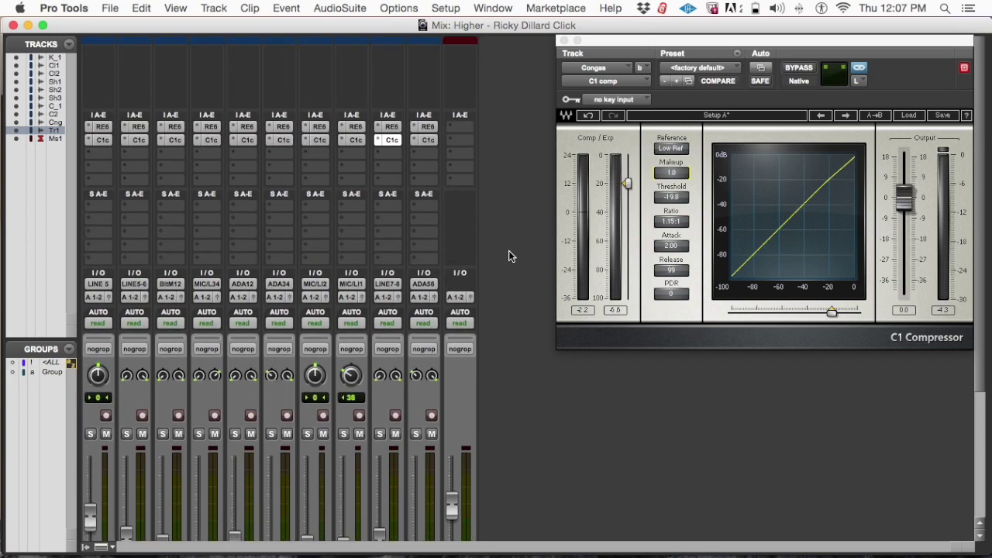
{"action": "scroll", "coordinate": [453, 240], "scroll_direction": "down", "scroll_amount": 7}
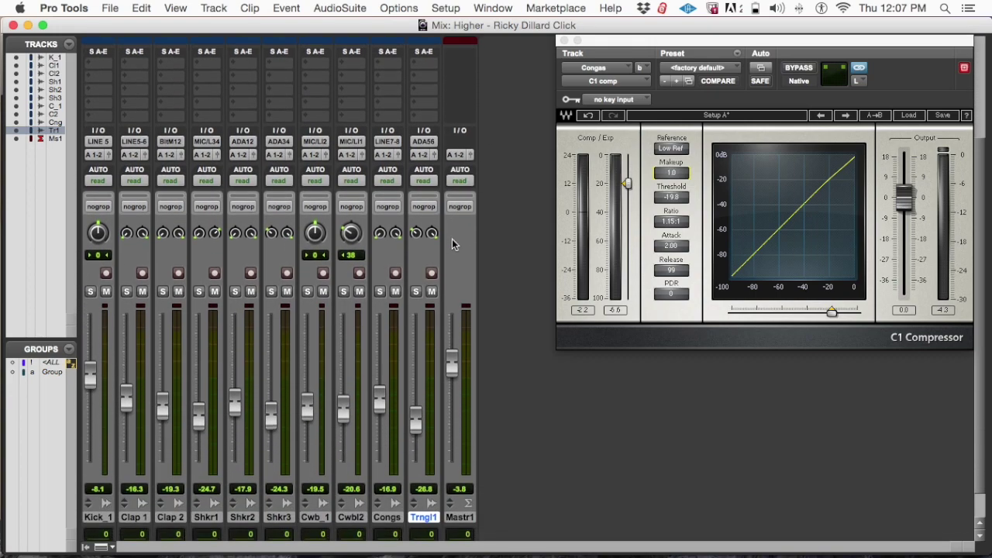
{"action": "scroll", "coordinate": [453, 240], "scroll_direction": "up", "scroll_amount": 5}
{"action": "scroll", "coordinate": [452, 241], "scroll_direction": "down", "scroll_amount": 6}
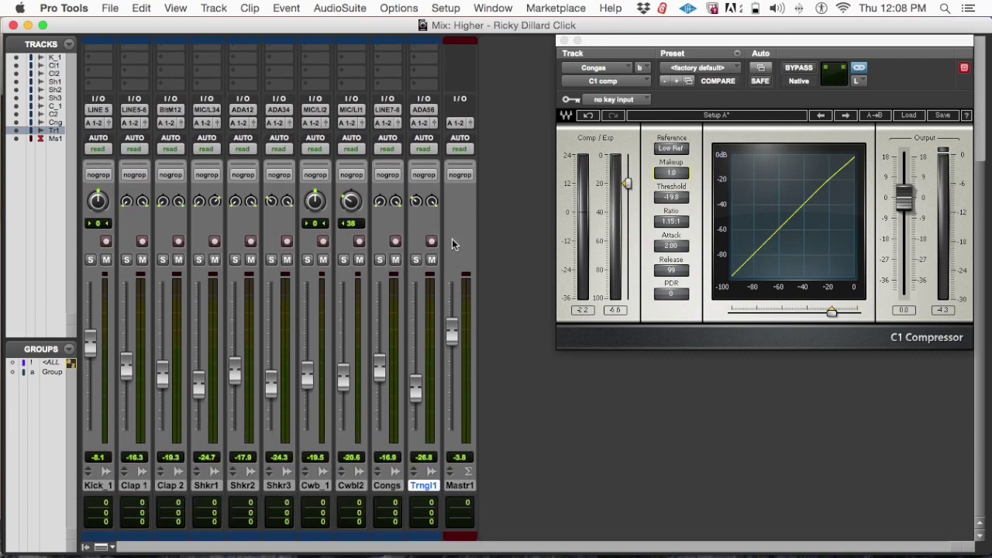
Open Trngl1's C1 compressor, solo the track, and lower the compressor threshold to about -21.1 dB
{"action": "scroll", "coordinate": [444, 168], "scroll_direction": "up", "scroll_amount": 7}
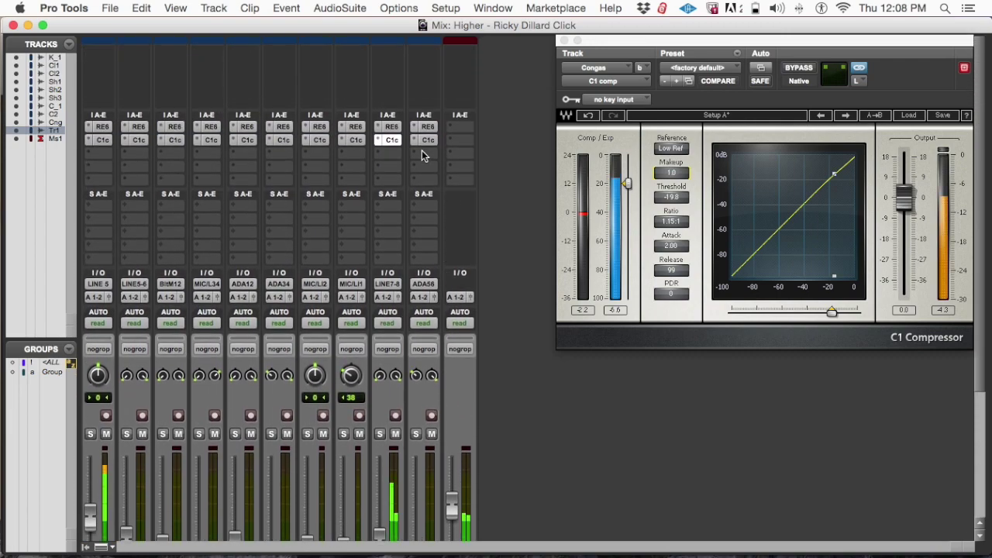
{"action": "left_click", "coordinate": [426, 139]}
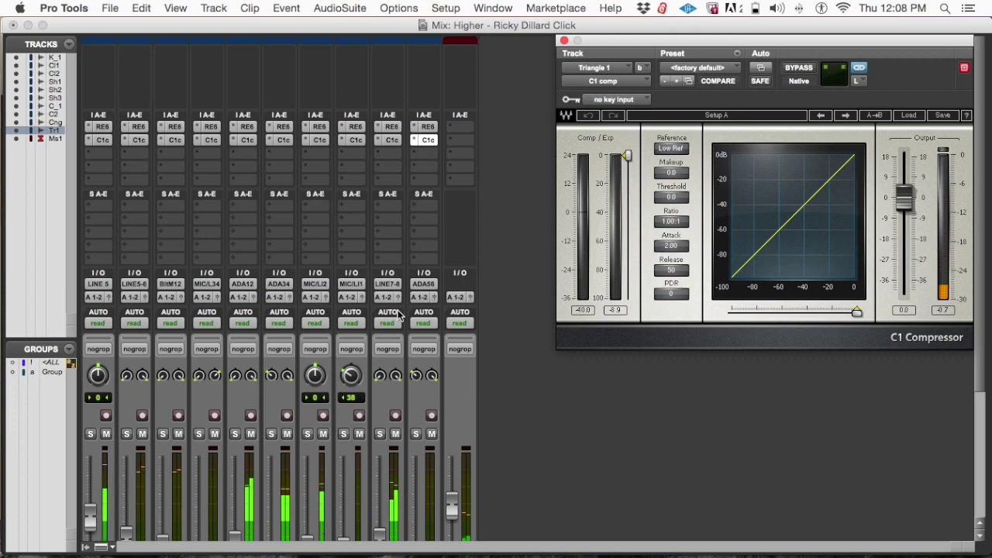
{"action": "left_click", "coordinate": [415, 434]}
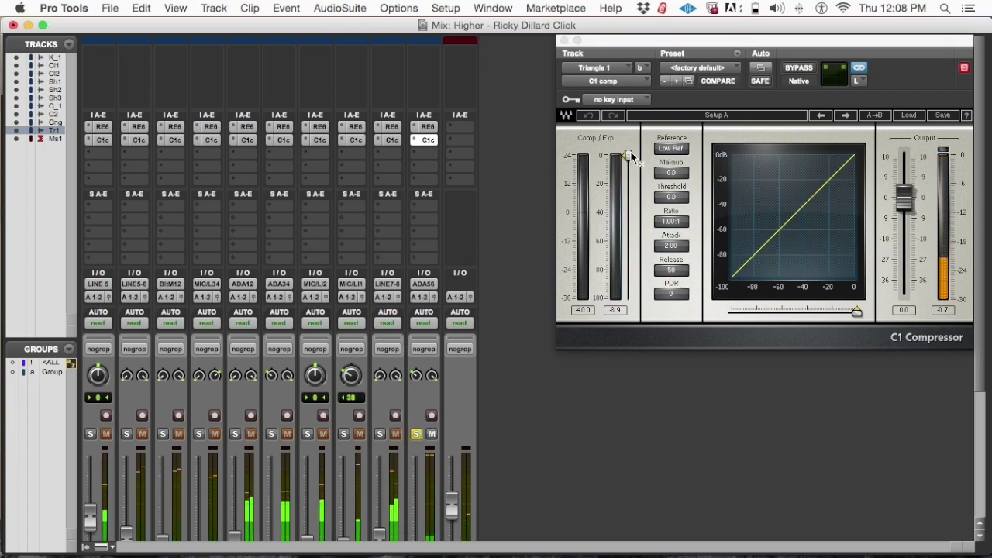
{"action": "left_click_drag", "start_coordinate": [628, 155], "coordinate": [626, 183]}
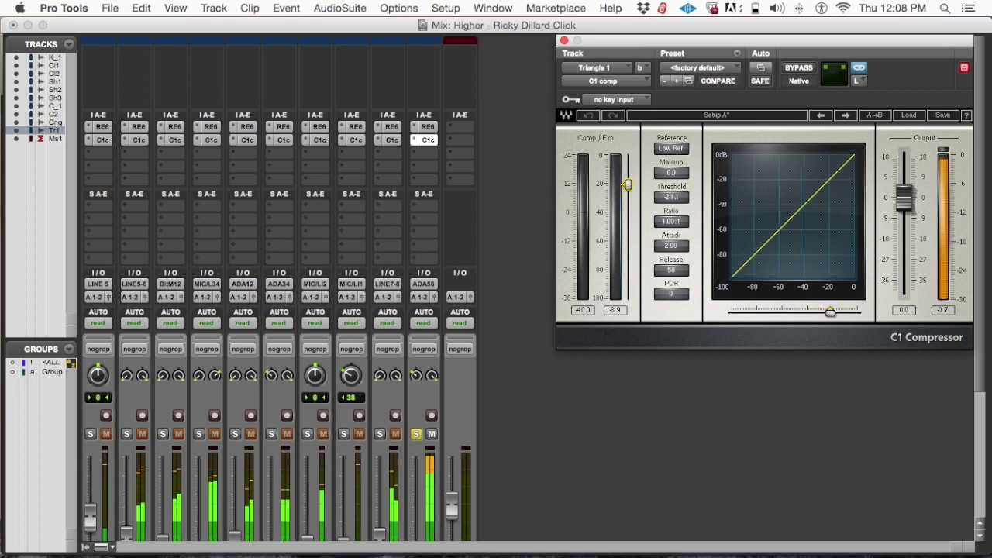
Set the Trngl1 compressor's ratio to 1.20:1
{"action": "key", "text": "Tab"}
{"action": "type", "text": "1.15"}
{"action": "key", "text": "Return"}
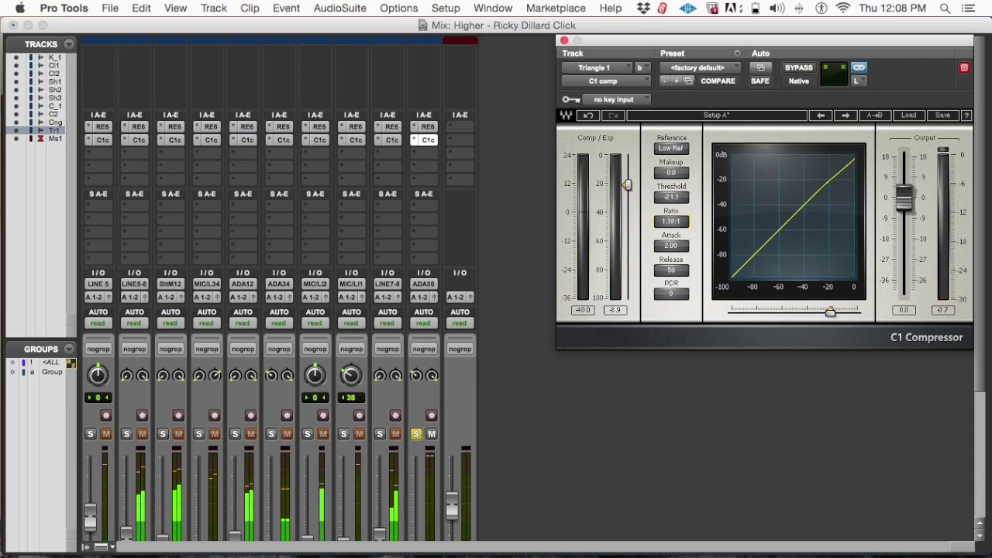
{"action": "type", "text": "1.25"}
{"action": "key", "text": "Return"}
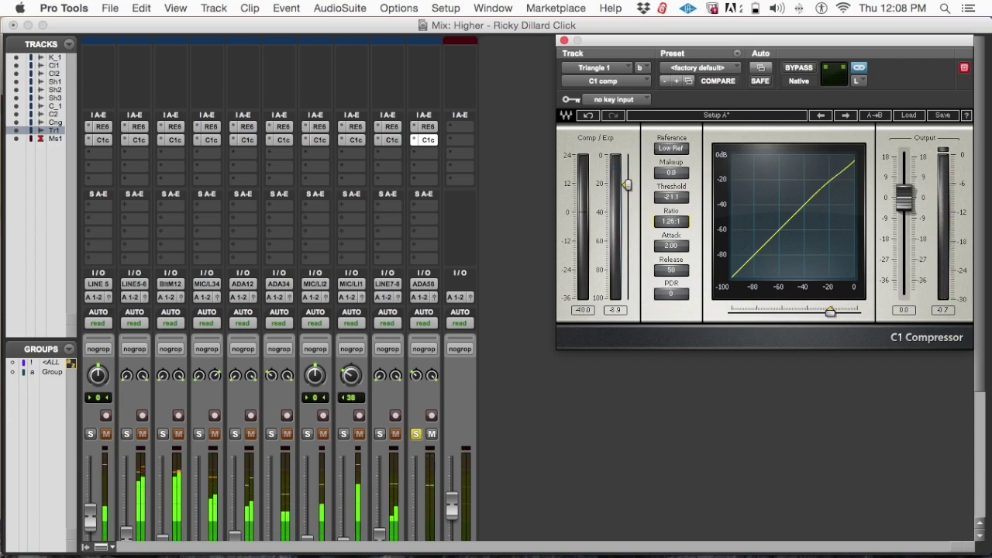
{"action": "key", "text": "Down"}
Readjust the Trngl1 compressor's threshold to about -20.1 dB and unsolo the track
{"action": "left_click", "coordinate": [626, 185]}
{"action": "left_click_drag", "start_coordinate": [626, 184], "coordinate": [626, 183]}
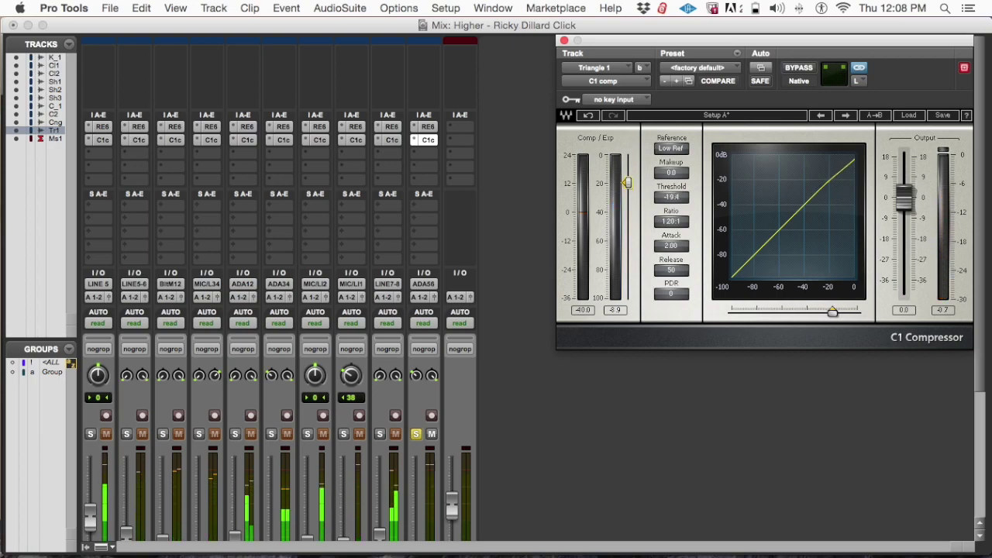
{"action": "left_click_drag", "start_coordinate": [626, 182], "coordinate": [627, 189]}
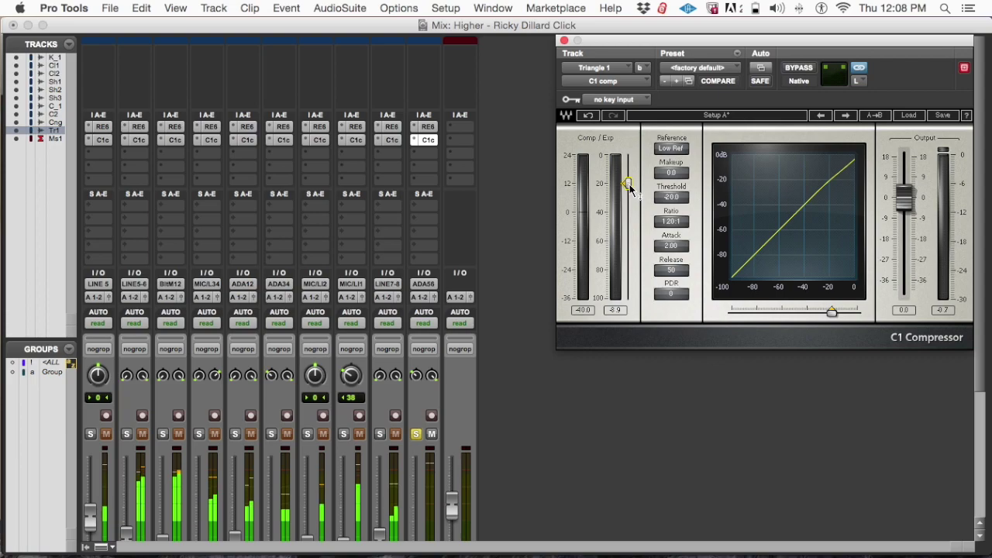
{"action": "left_click", "coordinate": [415, 435]}
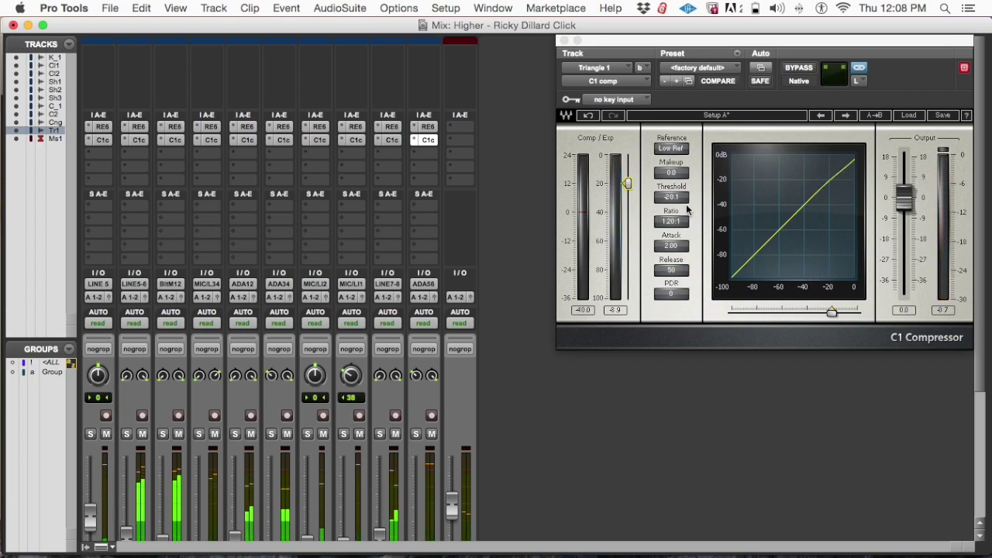
Set the Trngl1 compressor's makeup gain to 1.0 dB and lower the Mastr1 fader to -4.1 dB
{"action": "left_click", "coordinate": [585, 310]}
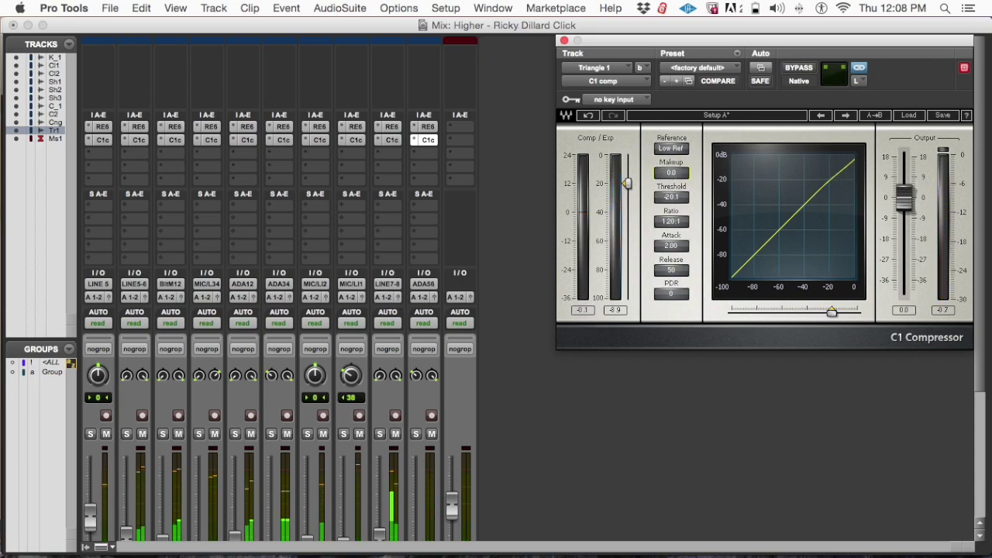
{"action": "left_click_drag", "start_coordinate": [671, 172], "coordinate": [671, 164]}
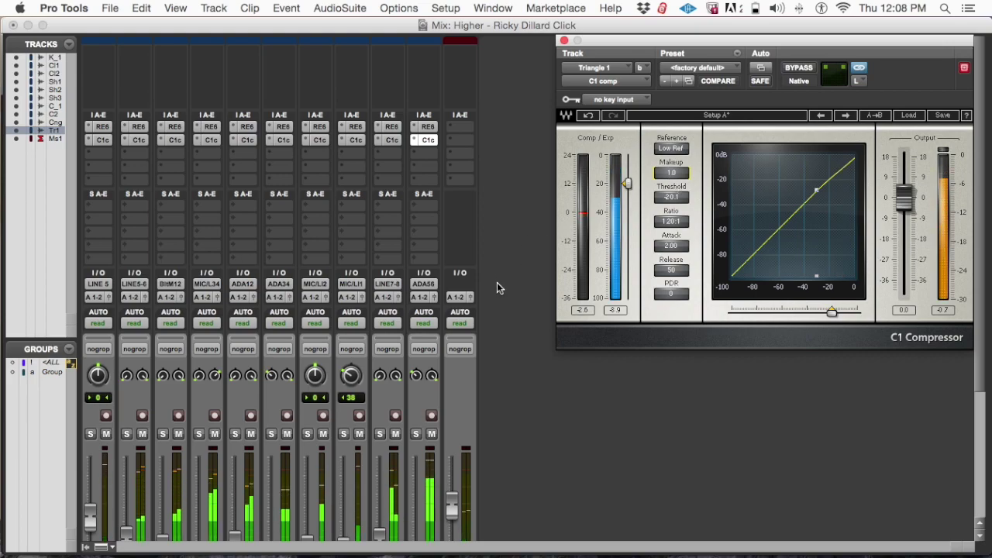
{"action": "scroll", "coordinate": [498, 282], "scroll_direction": "down", "scroll_amount": 5}
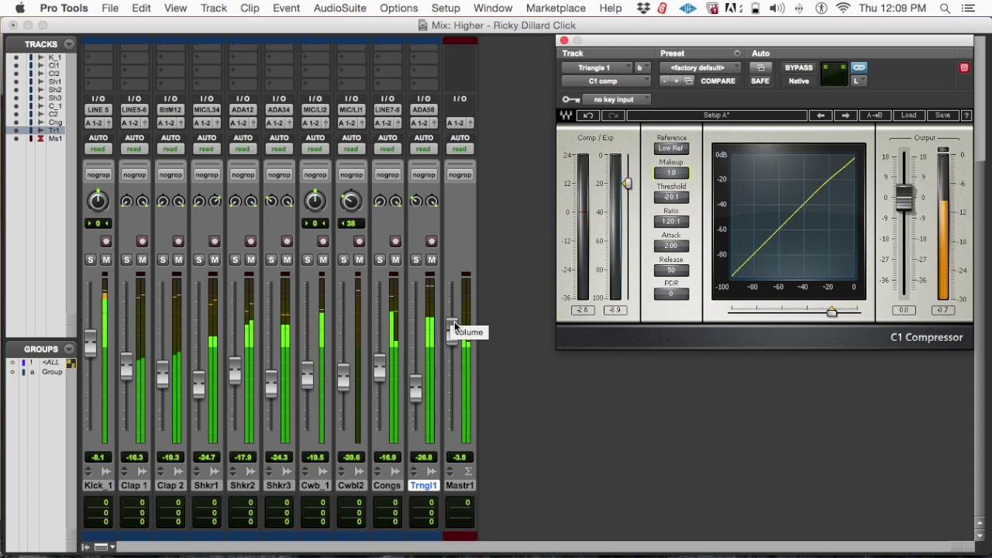
{"action": "left_click_drag", "start_coordinate": [450, 327], "coordinate": [454, 325]}
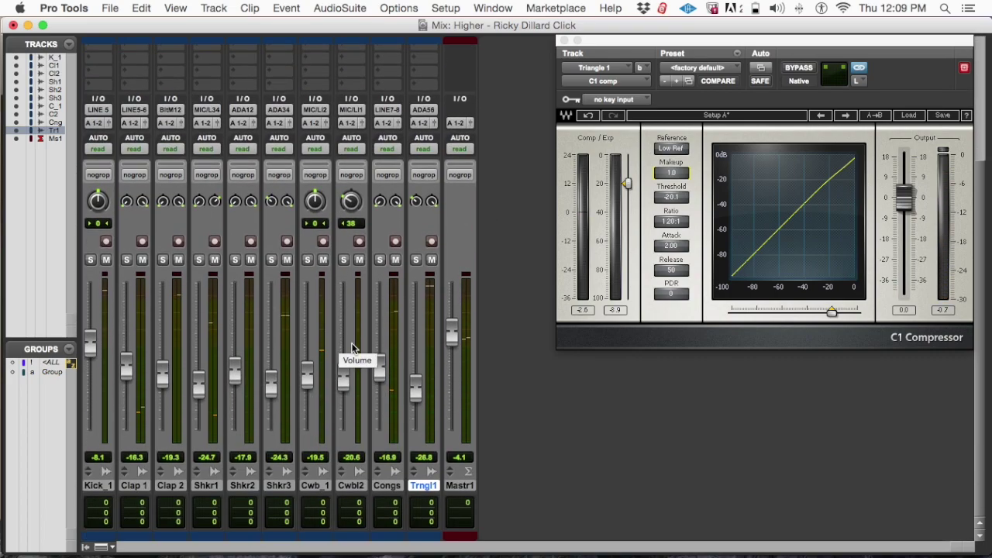
Create one new stereo Aux Input track after the Mastr1 track, with its time base in samples
{"action": "left_click", "coordinate": [459, 485]}
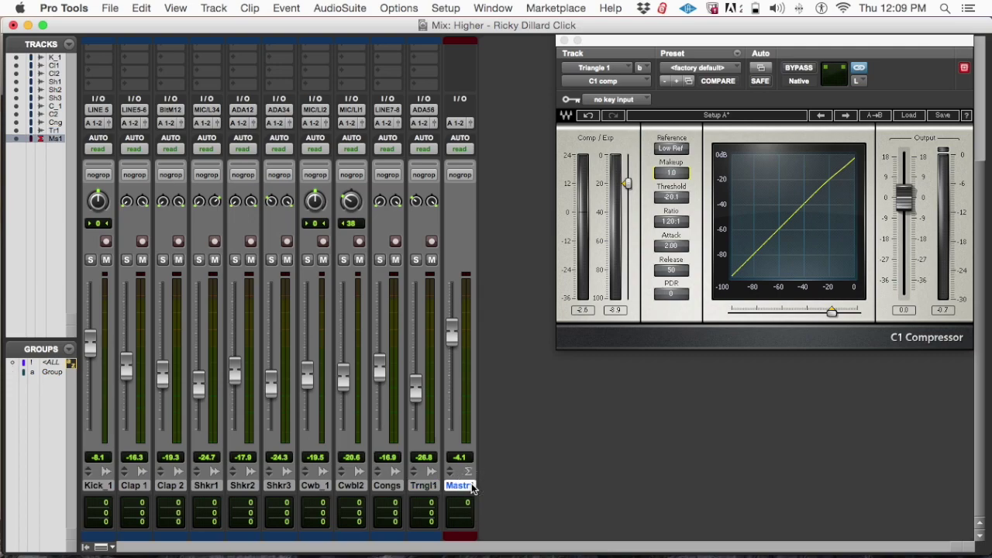
{"action": "key", "text": "super+shift+n"}
{"action": "key", "text": "super+Right"}
{"action": "key", "text": "super+Down"}
{"action": "key", "text": "super+Down"}
{"action": "key", "text": "super+Down"}
{"action": "key", "text": "super+Up"}
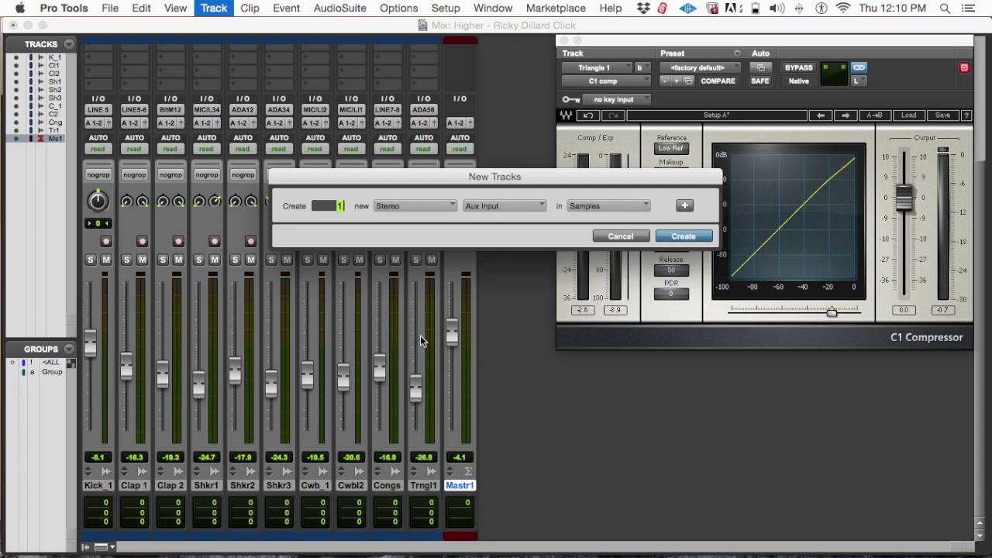
{"action": "left_click", "coordinate": [682, 236]}
{"action": "left_click", "coordinate": [679, 236]}
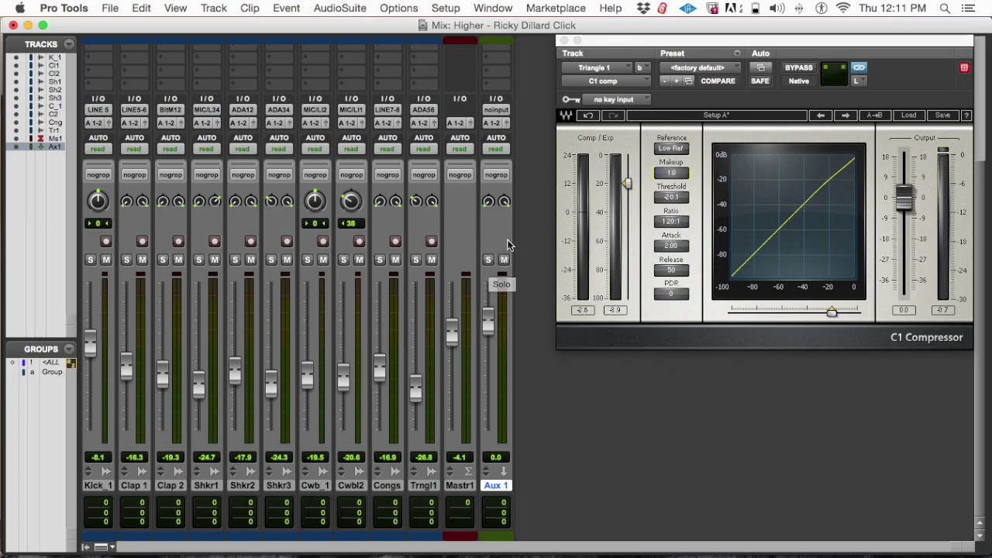
Put the Aux 1 track in solo-safe mode so it keeps sounding when other tracks are soloed
{"action": "scroll", "coordinate": [524, 150], "scroll_direction": "up", "scroll_amount": 2}
{"action": "scroll", "coordinate": [520, 140], "scroll_direction": "down", "scroll_amount": 2}
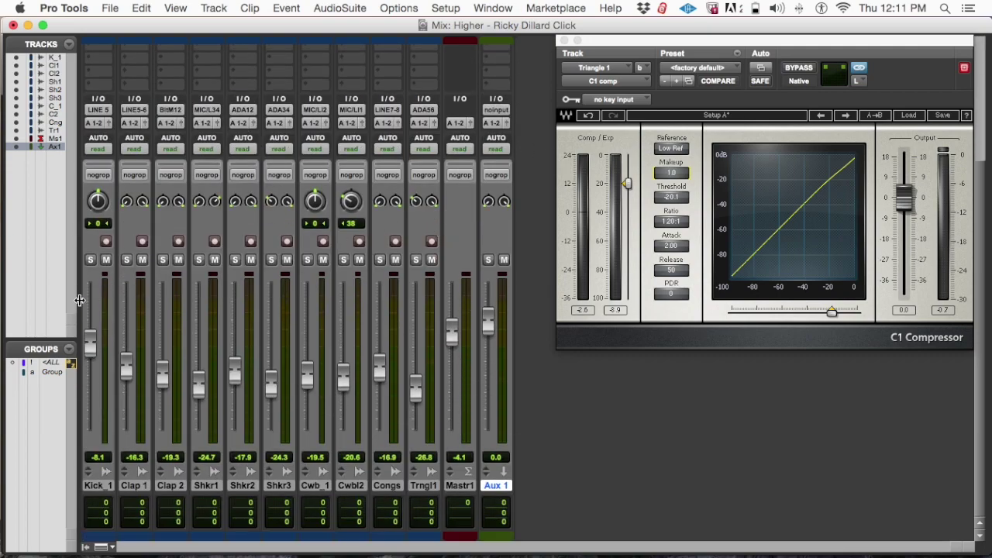
{"action": "scroll", "coordinate": [493, 275], "scroll_direction": "up", "scroll_amount": 2}
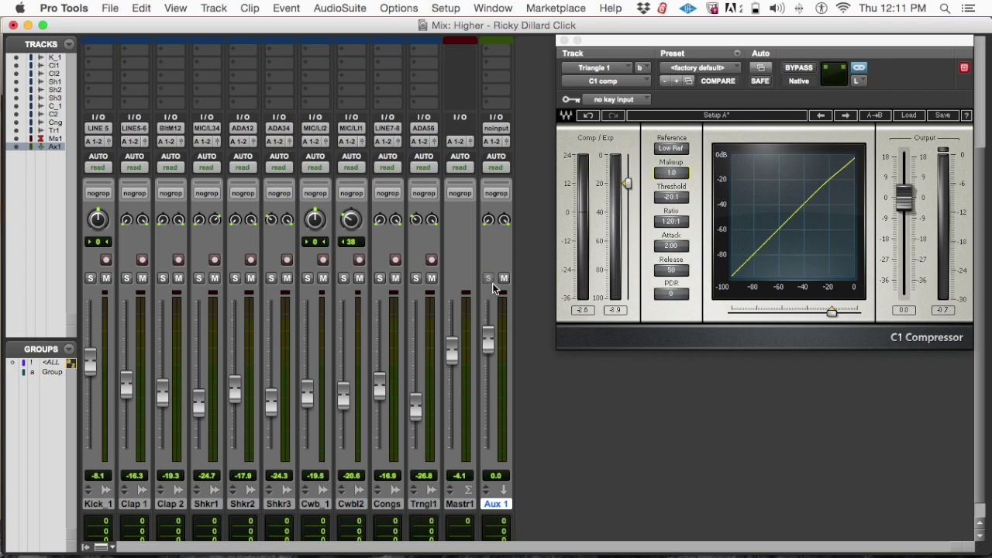
{"action": "left_click", "coordinate": [493, 283]}
{"action": "left_click", "coordinate": [488, 279], "text": "super"}
{"action": "key", "text": "super+alt+m"}
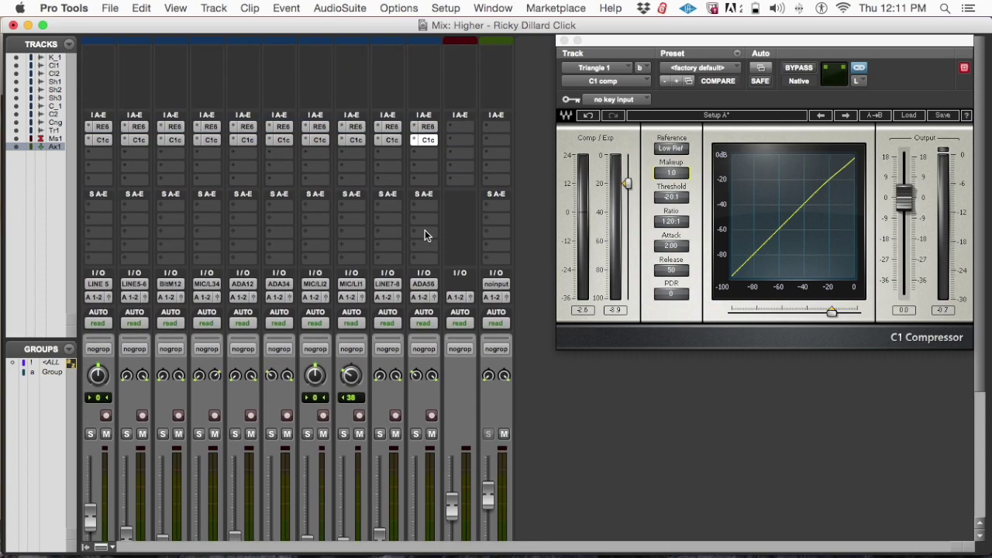
Insert the multichannel RVerb (stereo) plug-in on the first insert slot of Aux 1
{"action": "left_click", "coordinate": [493, 131]}
{"action": "mouse_move", "coordinate": [543, 155]}
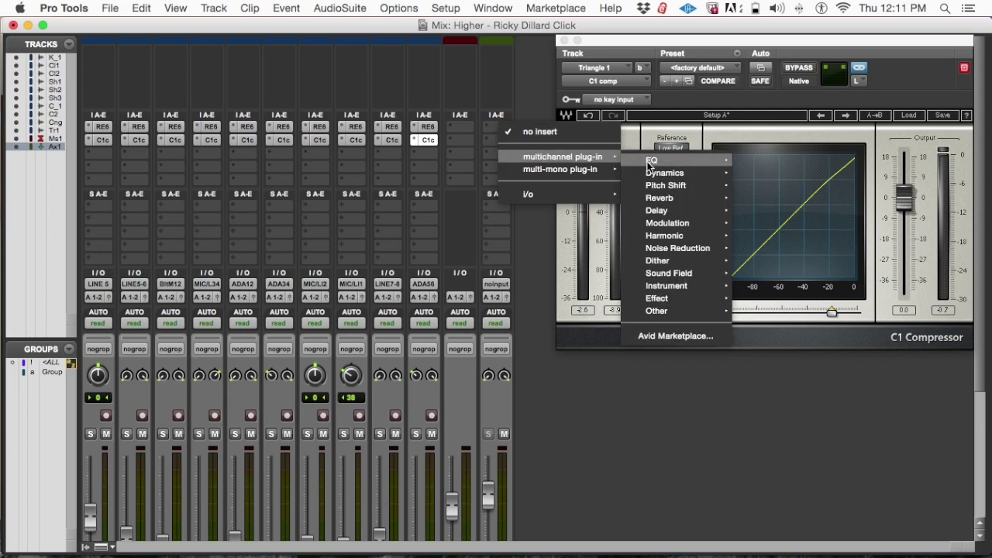
{"action": "mouse_move", "coordinate": [696, 206]}
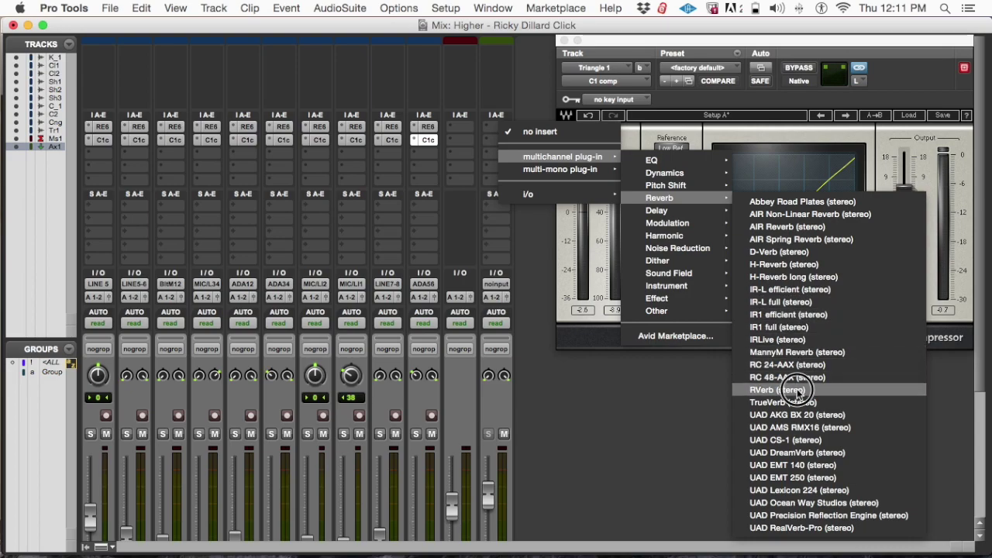
{"action": "left_click", "coordinate": [798, 391]}
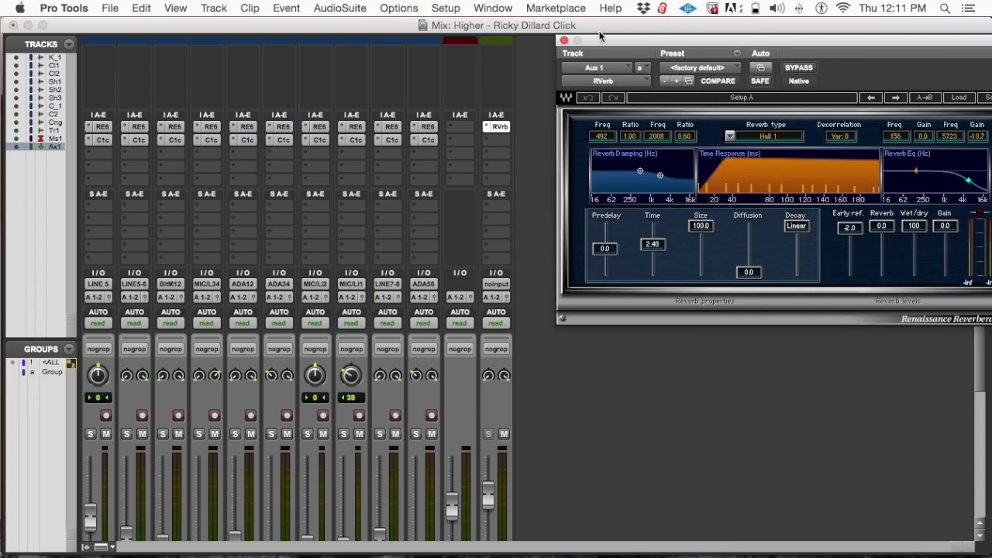
Set the RVerb reverb type to Plate 1
{"action": "left_click_drag", "start_coordinate": [612, 43], "coordinate": [356, 40]}
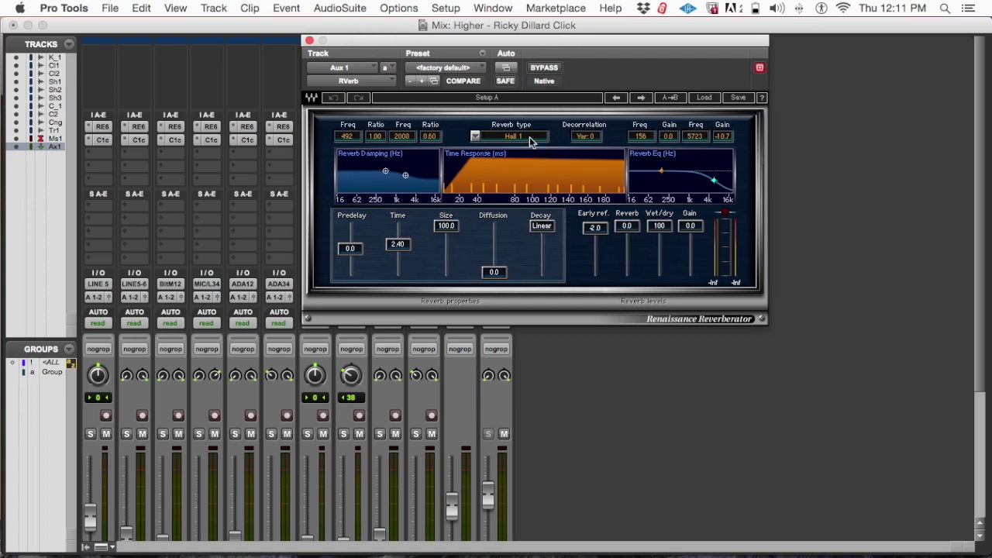
{"action": "scroll", "coordinate": [534, 136], "scroll_direction": "down", "scroll_amount": 1}
{"action": "scroll", "coordinate": [535, 136], "scroll_direction": "down", "scroll_amount": 1}
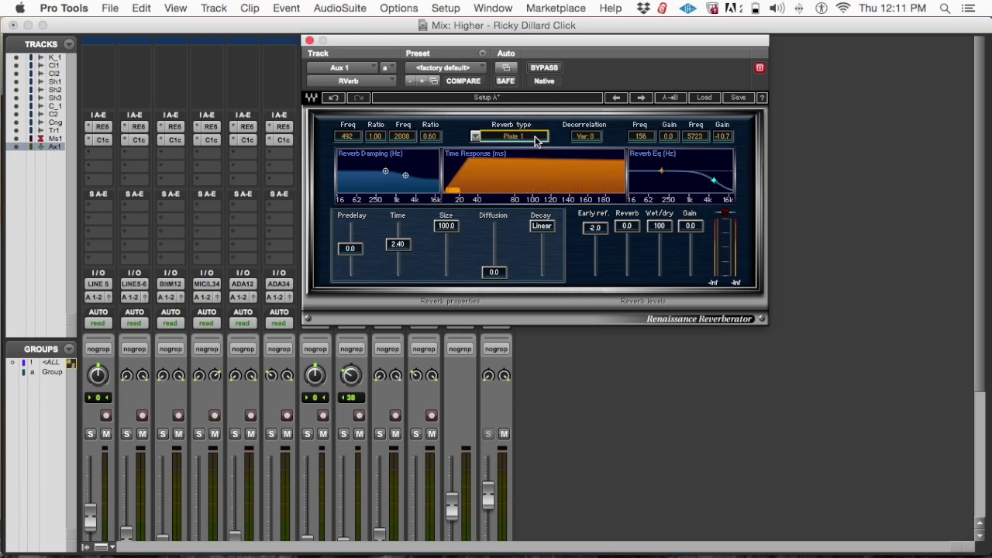
Lower the RVerb low-frequency damping point to 497 Hz with a 0.61 ratio and keep the plug-in window clear of the mixer
{"action": "left_click_drag", "start_coordinate": [618, 38], "coordinate": [842, 41]}
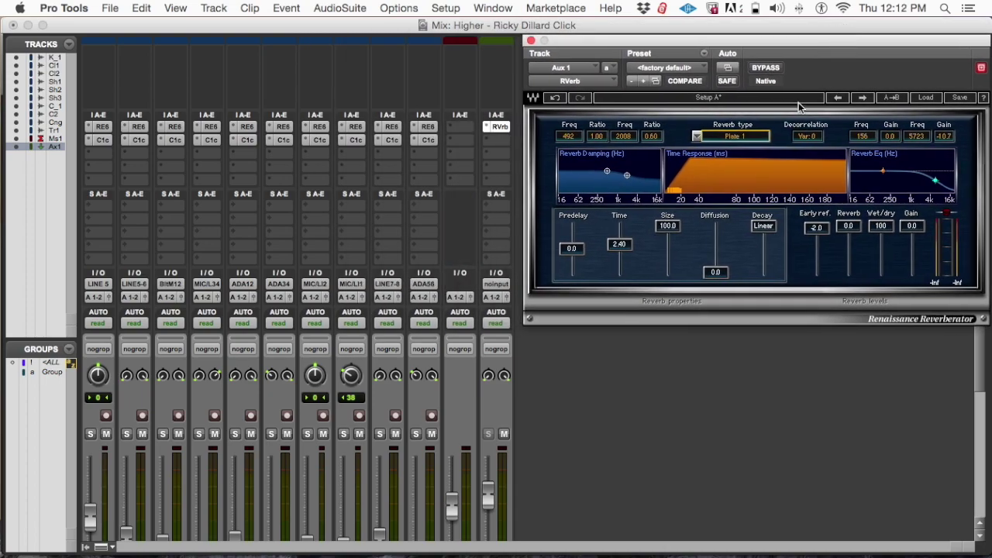
{"action": "left_click_drag", "start_coordinate": [592, 41], "coordinate": [707, 45]}
{"action": "left_click_drag", "start_coordinate": [721, 169], "coordinate": [721, 174]}
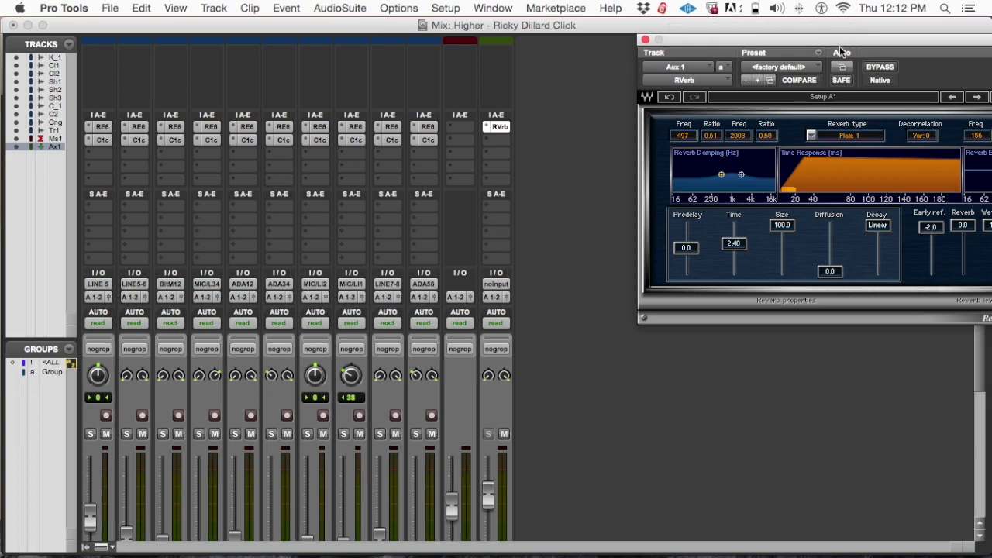
{"action": "left_click_drag", "start_coordinate": [800, 40], "coordinate": [852, 39]}
Rename the Aux 1 track as Verb
{"action": "scroll", "coordinate": [647, 226], "scroll_direction": "down", "scroll_amount": 5}
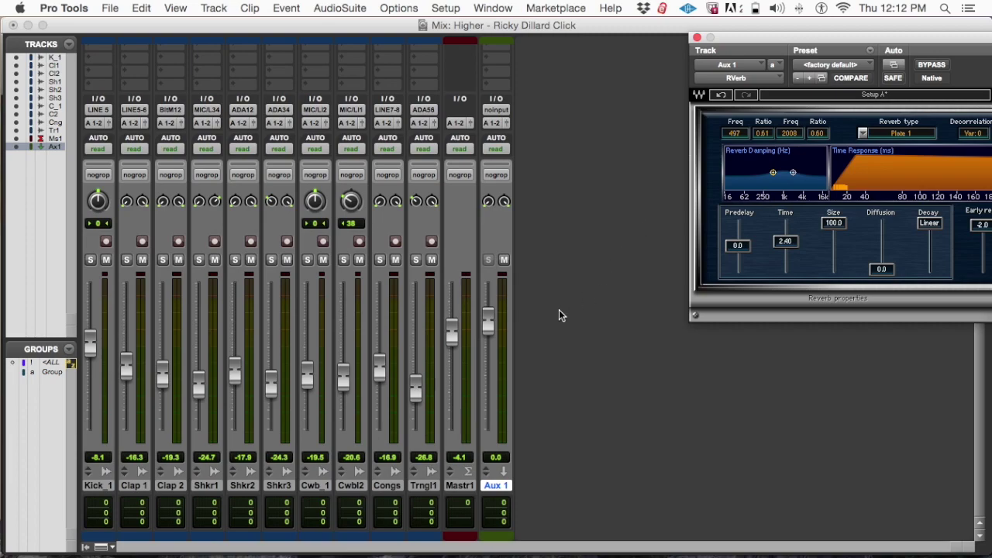
{"action": "double_click", "coordinate": [502, 484]}
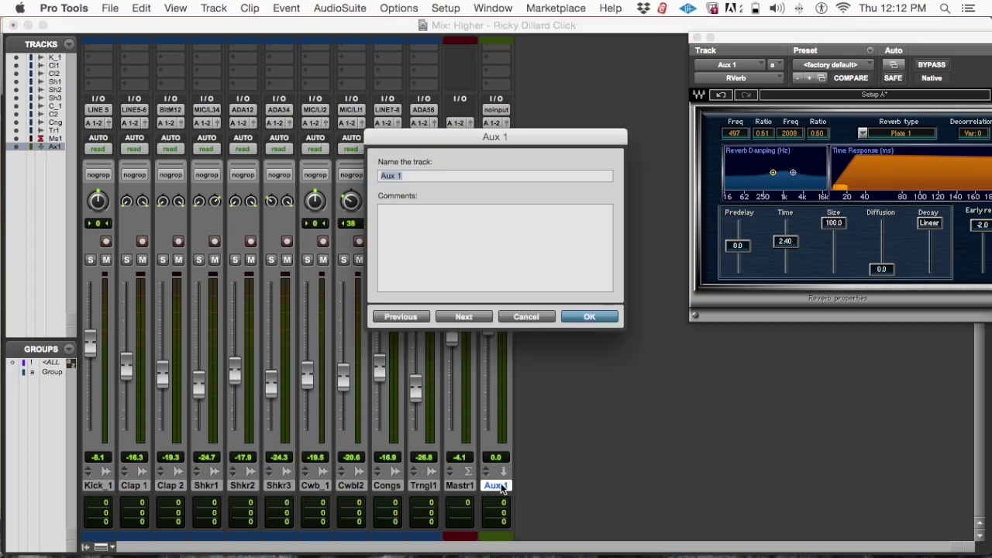
{"action": "type", "text": "Verb"}
{"action": "key", "text": "Return"}
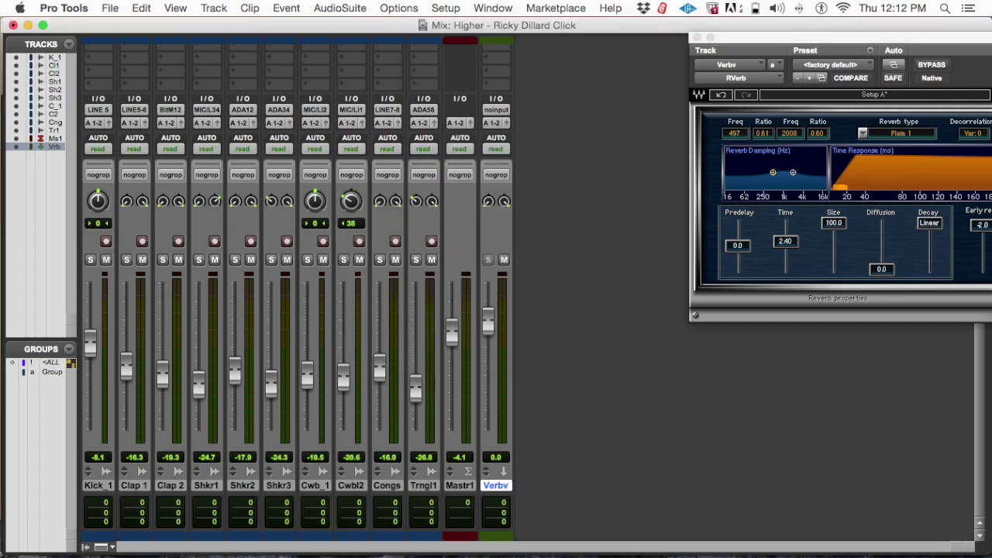
{"action": "left_click", "coordinate": [500, 485]}
{"action": "double_click", "coordinate": [500, 486]}
{"action": "key", "text": "Right"}
{"action": "key", "text": "BackSpace"}
{"action": "key", "text": "Return"}
Load the MGT Verb preset in the Verb track's RVerb plug-in
{"action": "scroll", "coordinate": [494, 216], "scroll_direction": "up", "scroll_amount": 5}
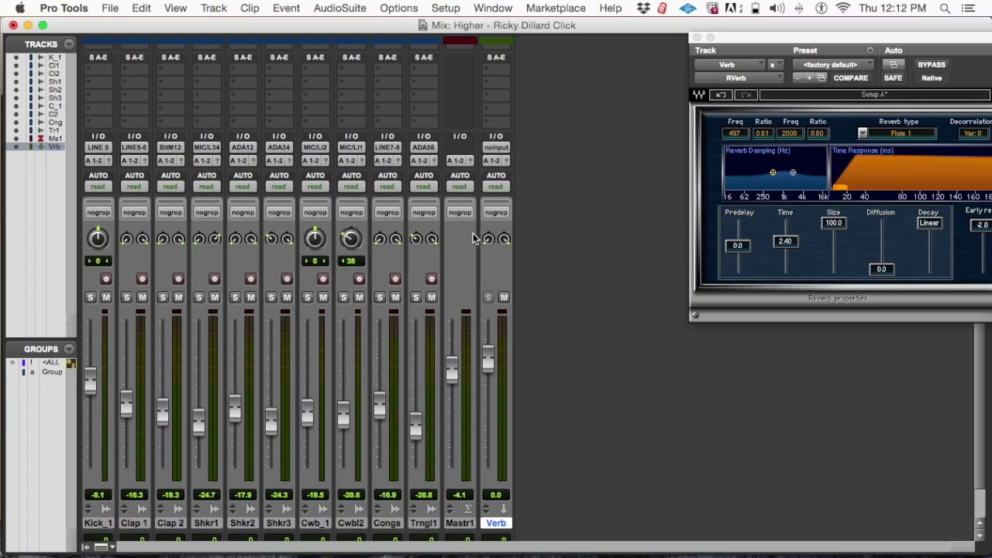
{"action": "scroll", "coordinate": [494, 216], "scroll_direction": "up", "scroll_amount": 2}
{"action": "left_click_drag", "start_coordinate": [775, 37], "coordinate": [387, 91]}
{"action": "left_click", "coordinate": [462, 122]}
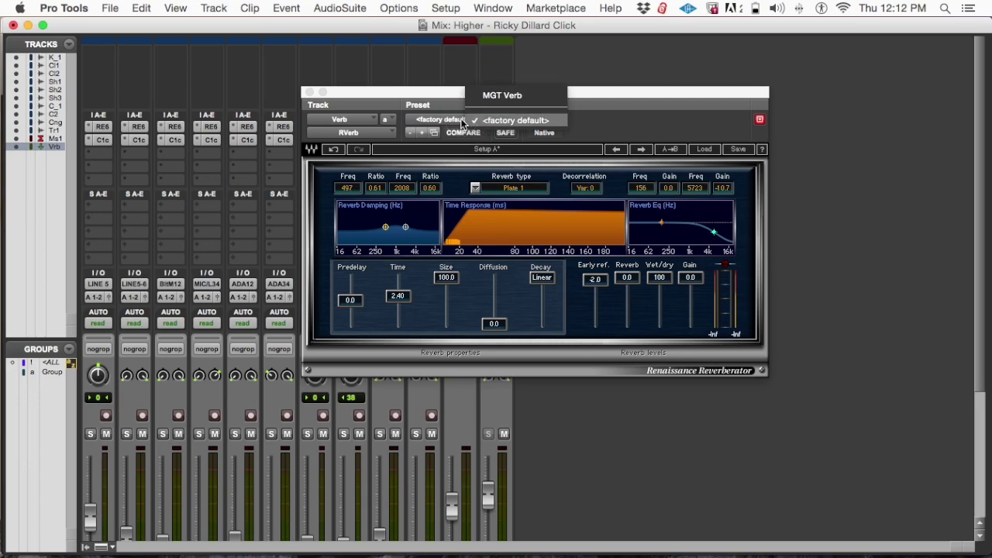
{"action": "left_click", "coordinate": [506, 97]}
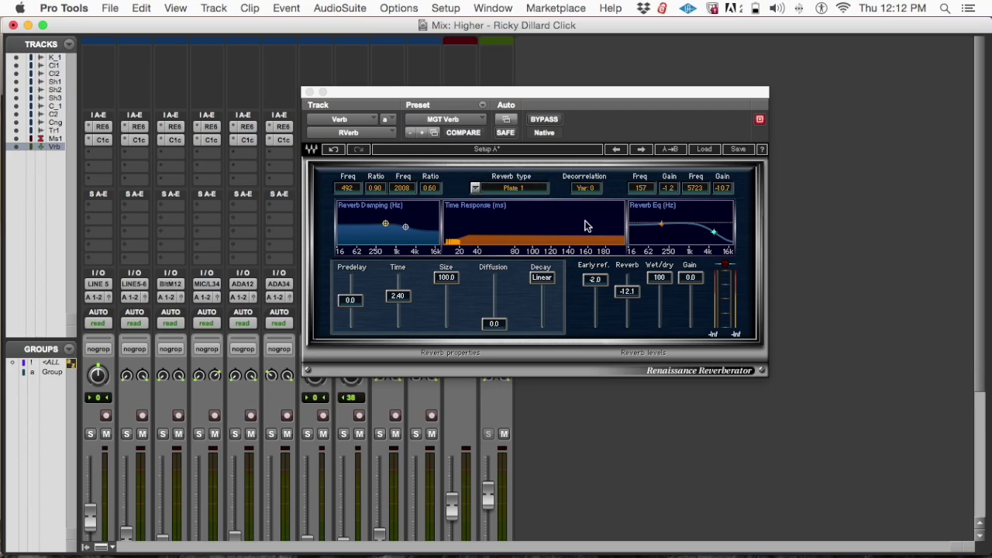
{"action": "left_click", "coordinate": [465, 124]}
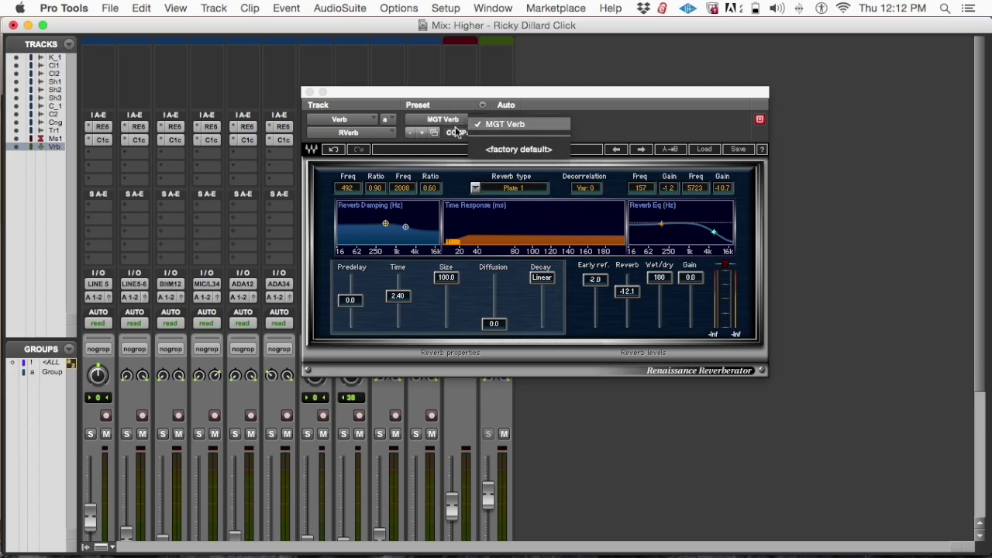
{"action": "left_click", "coordinate": [555, 136]}
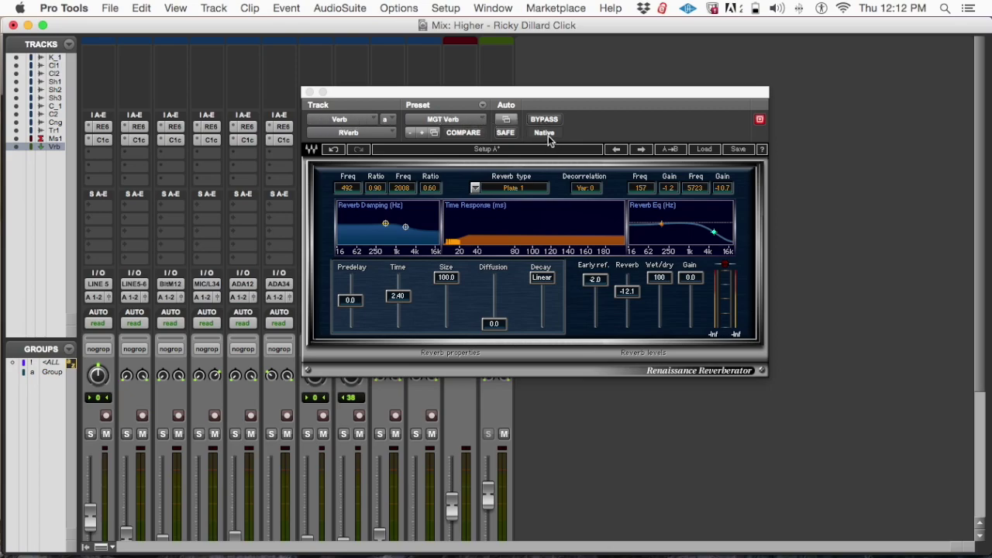
Restore the RVerb factory default preset and set its reverb type to Plate 1
{"action": "left_click", "coordinate": [461, 120]}
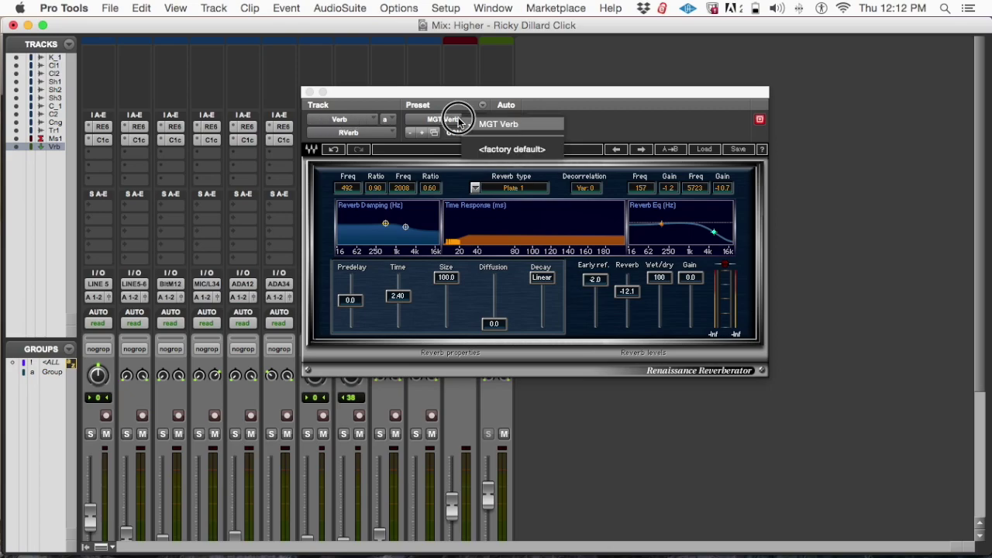
{"action": "left_click", "coordinate": [507, 149]}
{"action": "left_click", "coordinate": [529, 190]}
{"action": "key", "text": "Down"}
{"action": "key", "text": "Down"}
{"action": "key", "text": "Down"}
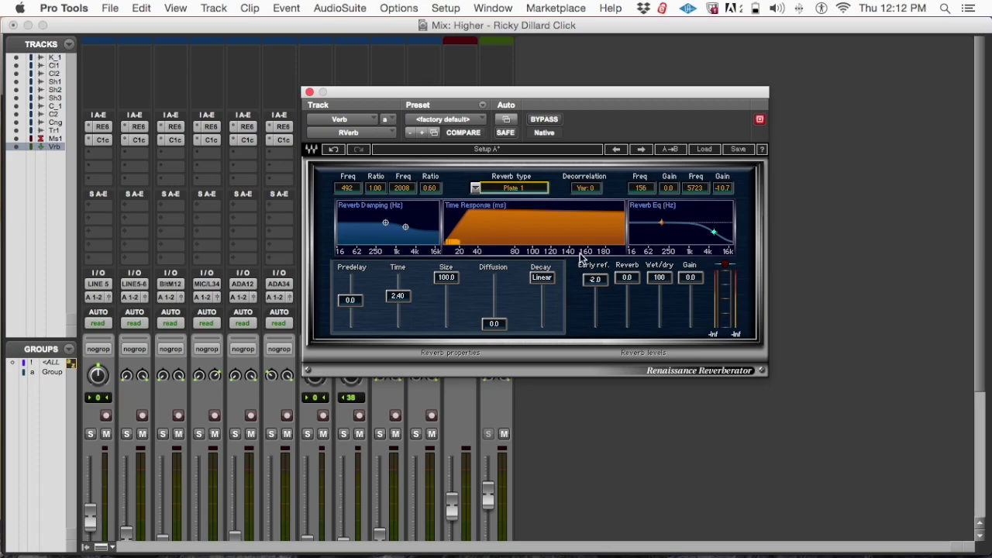
Set the RVerb reverb level to -17.8 and lower the low-frequency damping point to about 472 Hz with a 0.73 ratio
{"action": "mouse_move", "coordinate": [625, 278]}
{"action": "left_mouse_down"}
{"action": "mouse_move", "coordinate": [627, 319]}
{"action": "mouse_move", "coordinate": [627, 297]}
{"action": "left_mouse_up"}
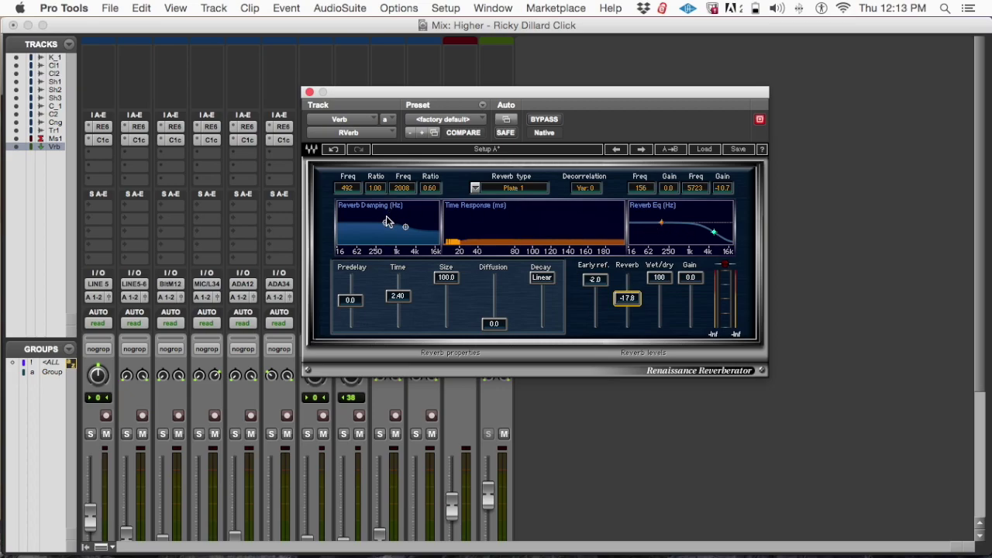
{"action": "left_click", "coordinate": [386, 223]}
{"action": "left_click_drag", "start_coordinate": [388, 223], "coordinate": [384, 224]}
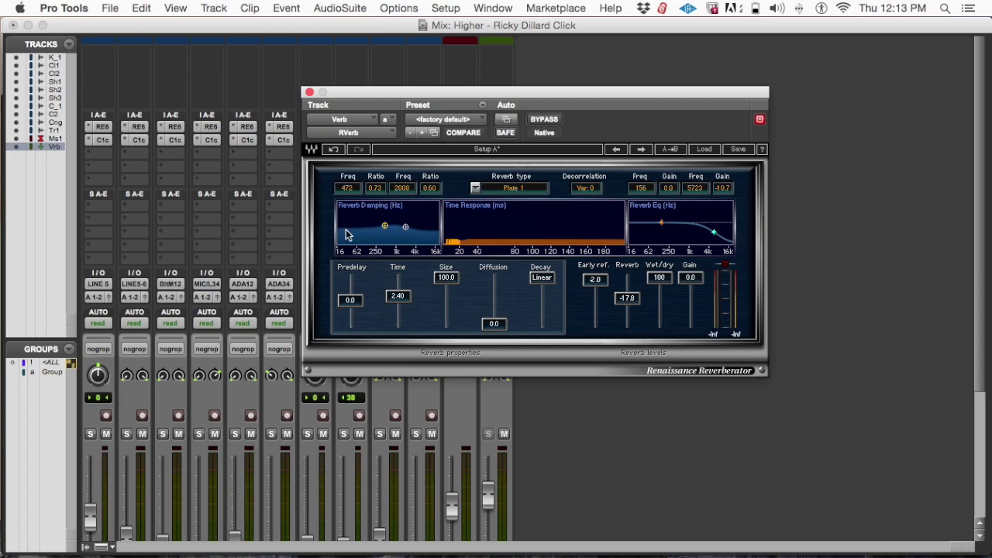
{"action": "left_click_drag", "start_coordinate": [386, 226], "coordinate": [385, 227]}
Set the low Reverb EQ band to 155 Hz at -0.5 dB and fine-tune the low damping point to 470 Hz, ratio 0.70
{"action": "left_click_drag", "start_coordinate": [662, 225], "coordinate": [661, 223]}
{"action": "left_click", "coordinate": [384, 225]}
{"action": "left_click_drag", "start_coordinate": [385, 225], "coordinate": [383, 225]}
Move the RVerb plug-in window clear of the mixer's track channels
{"action": "left_click_drag", "start_coordinate": [408, 90], "coordinate": [426, 9]}
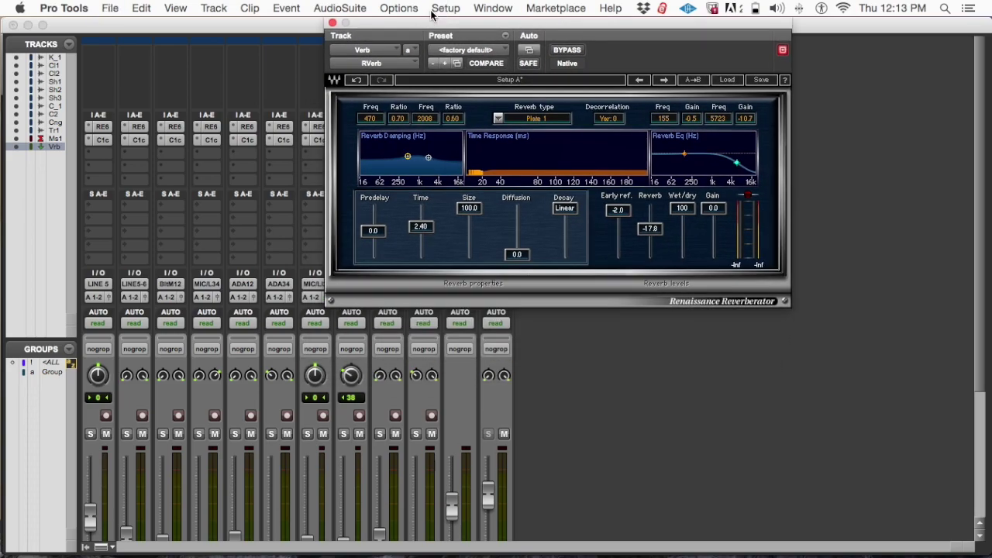
{"action": "left_click", "coordinate": [558, 27]}
{"action": "left_click_drag", "start_coordinate": [558, 28], "coordinate": [764, 38]}
Audition Clap 1 and Clap 2 one after the other in solo, and clear the solo
{"action": "scroll", "coordinate": [503, 322], "scroll_direction": "down", "scroll_amount": 5}
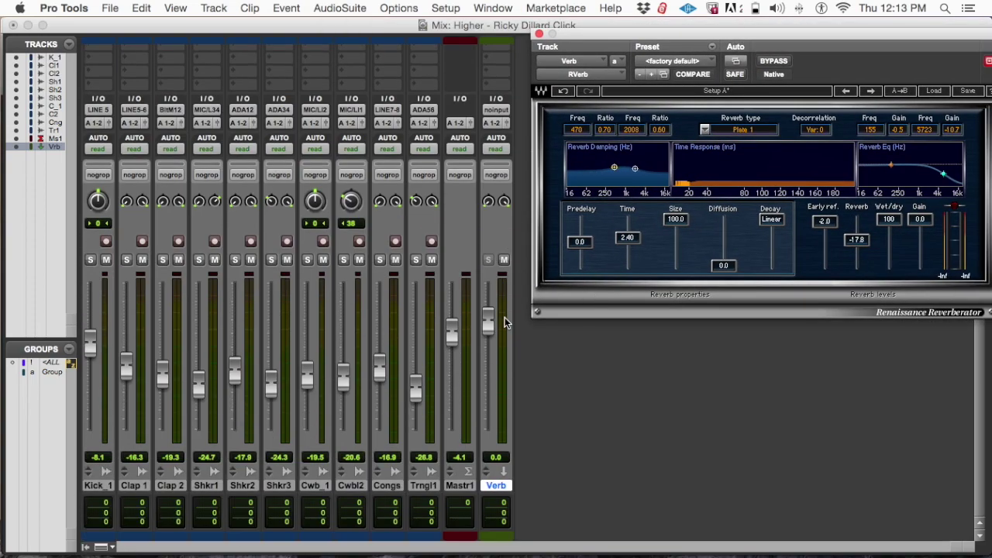
{"action": "left_click", "coordinate": [132, 485]}
{"action": "left_click", "coordinate": [127, 260]}
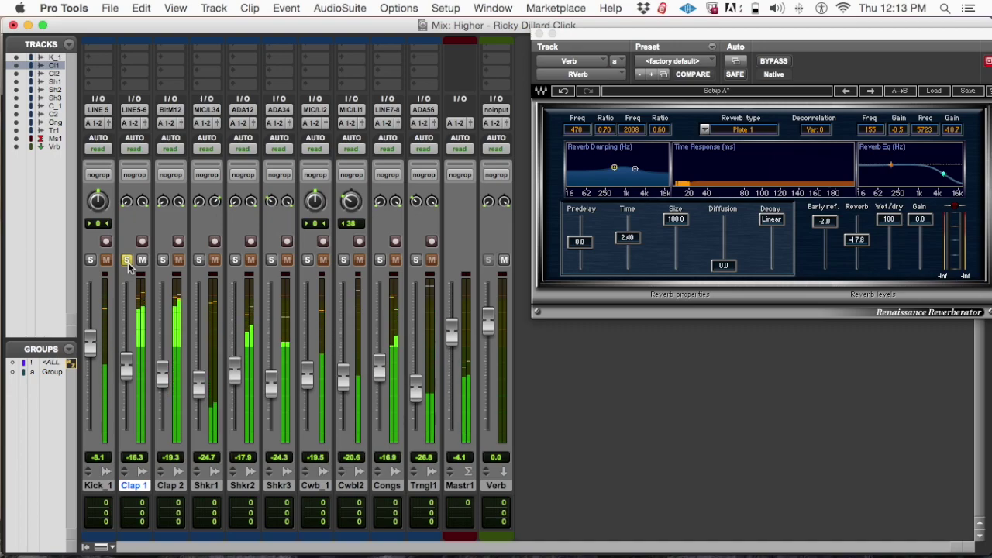
{"action": "scroll", "coordinate": [128, 267], "scroll_direction": "up", "scroll_amount": 3}
{"action": "scroll", "coordinate": [129, 266], "scroll_direction": "down", "scroll_amount": 3}
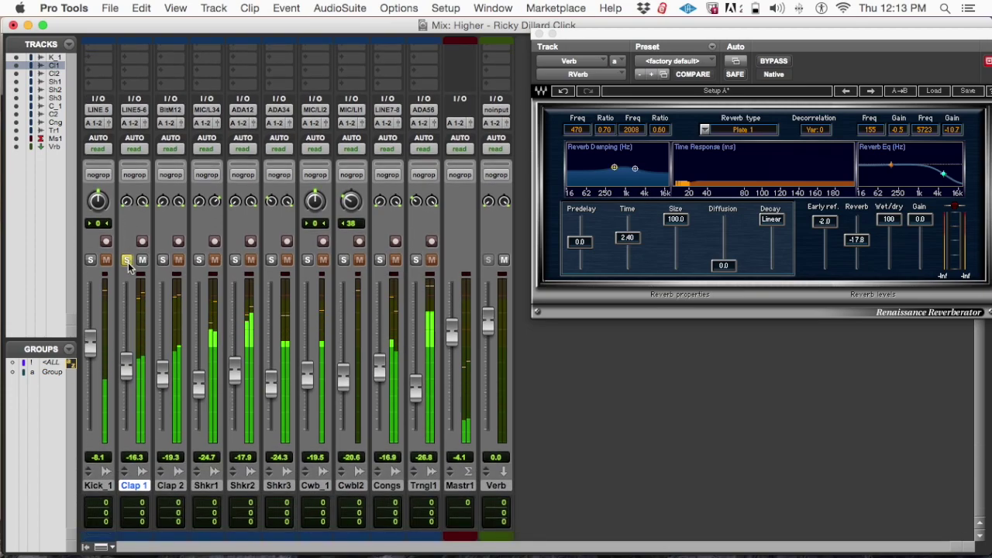
{"action": "left_click", "coordinate": [161, 259]}
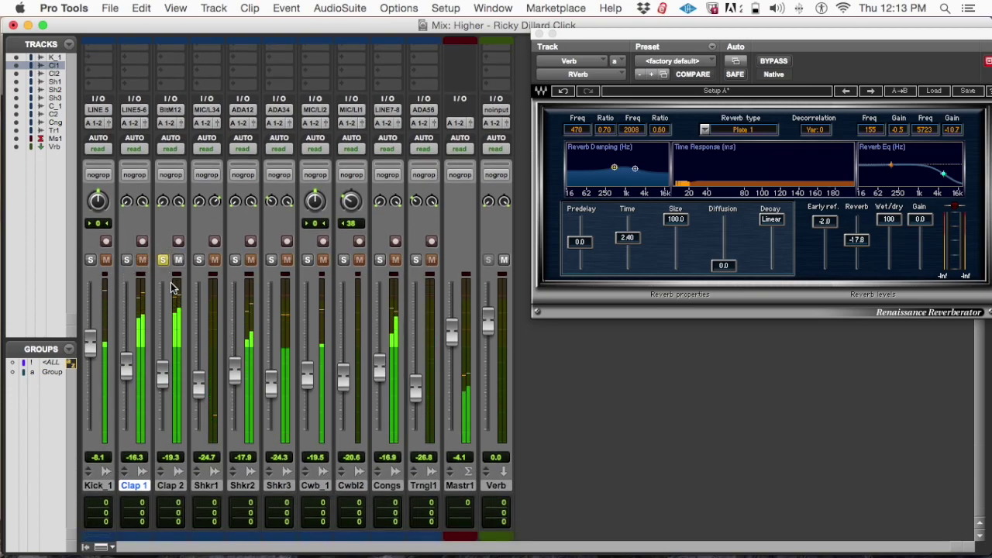
{"action": "left_click", "coordinate": [163, 260]}
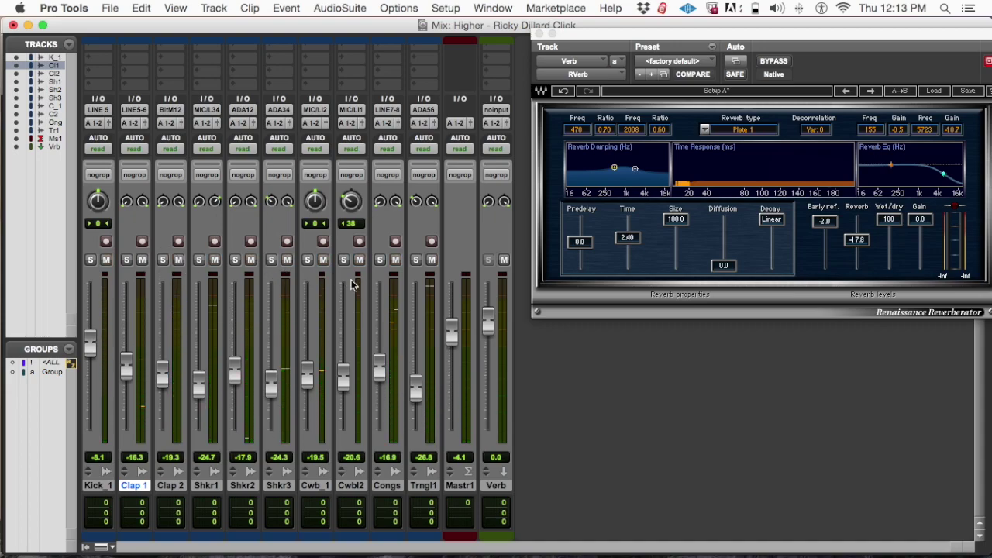
Audition Shkr1, Shkr2, Shkr3, Cwb_1, Cwbl2 and Congs by adding them to the solo one after another
{"action": "left_click", "coordinate": [199, 260]}
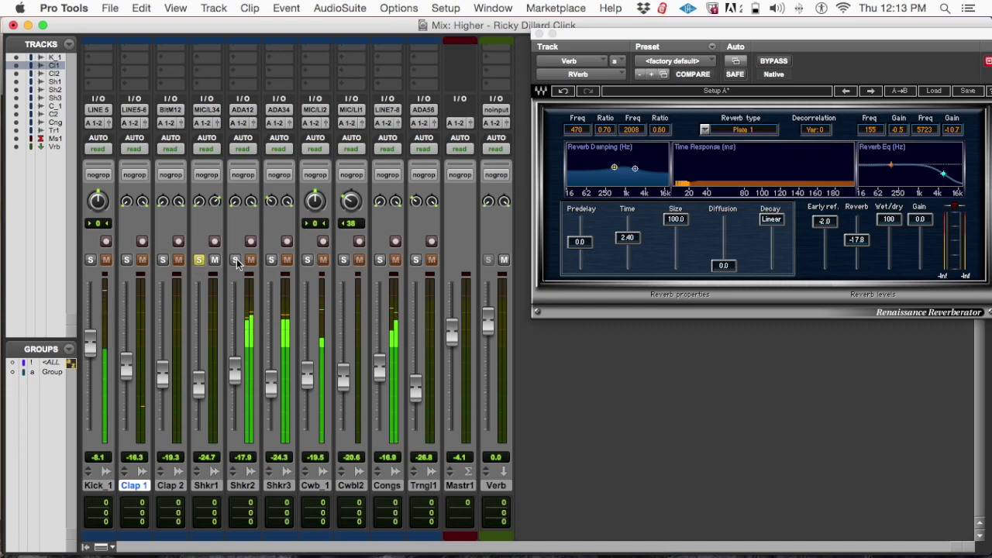
{"action": "left_click", "coordinate": [235, 260]}
{"action": "left_click", "coordinate": [271, 260]}
{"action": "left_click", "coordinate": [307, 260]}
{"action": "left_click", "coordinate": [344, 260]}
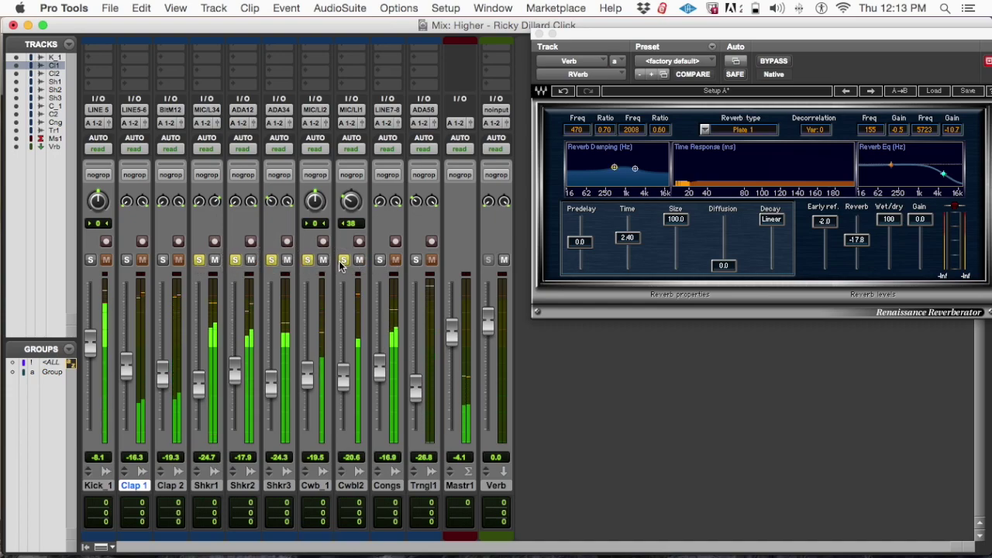
{"action": "left_click", "coordinate": [380, 260]}
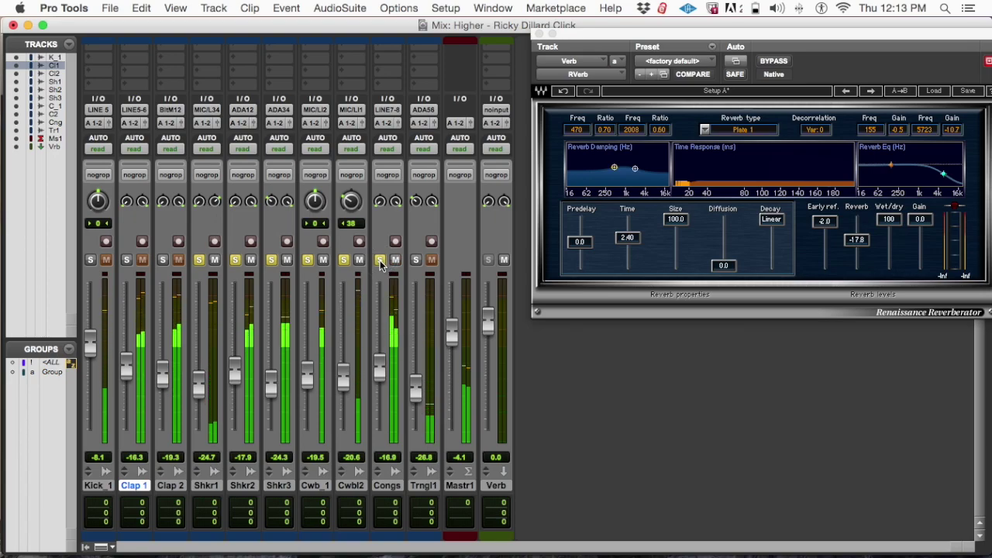
Switch the Cwbl2 solo off and on, and audition Trngl1 in solo in place of Congs
{"action": "left_click", "coordinate": [345, 261]}
{"action": "left_click", "coordinate": [344, 260]}
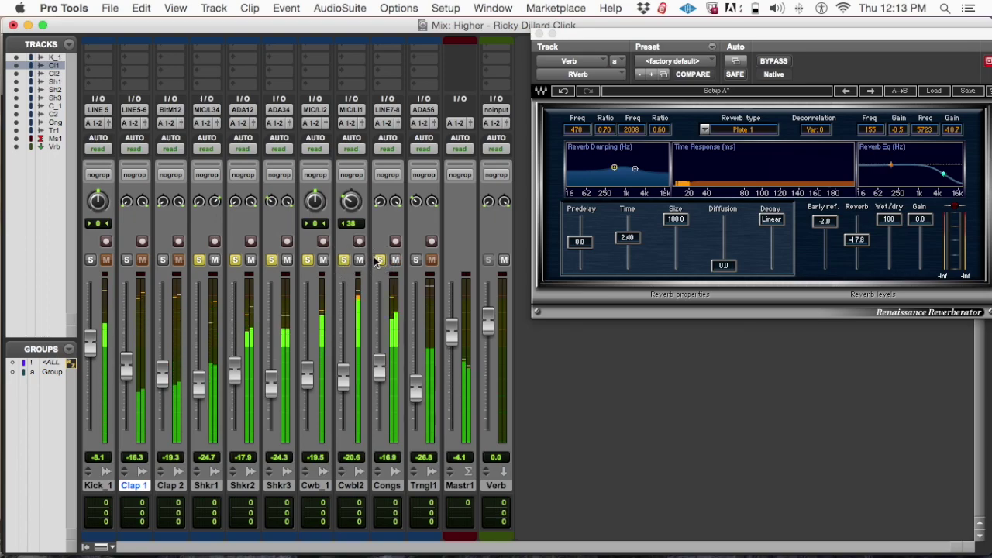
{"action": "left_click", "coordinate": [379, 260]}
{"action": "left_click", "coordinate": [415, 259]}
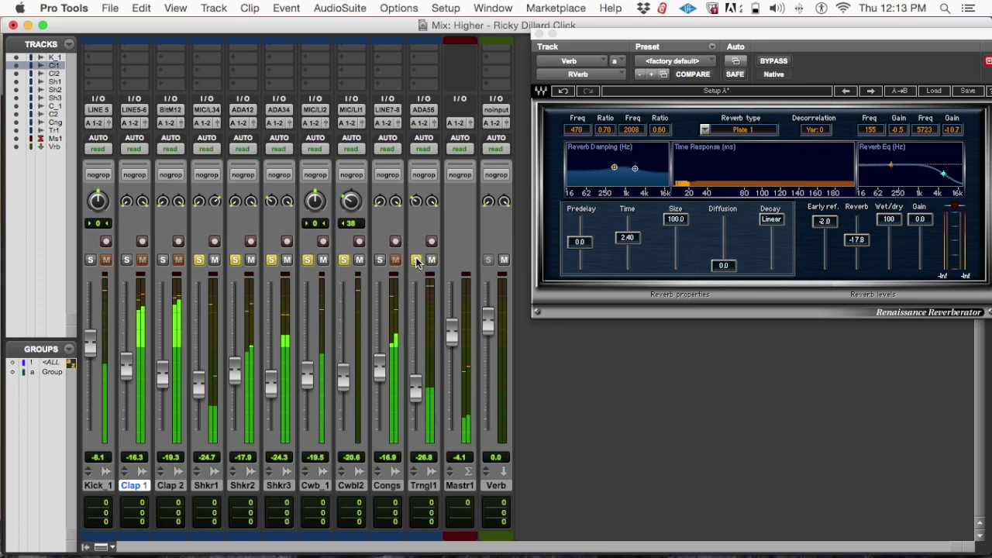
{"action": "left_click", "coordinate": [415, 259]}
Clear the solo on Cwbl2, Cwb_1, Shkr3, Shkr2 and Shkr1 one by one
{"action": "left_click", "coordinate": [342, 261]}
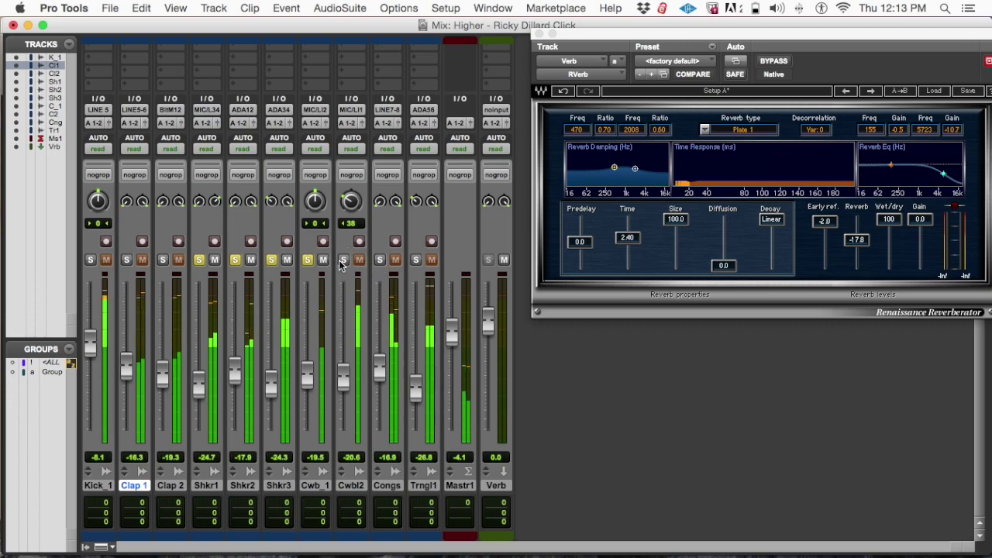
{"action": "left_click", "coordinate": [308, 261]}
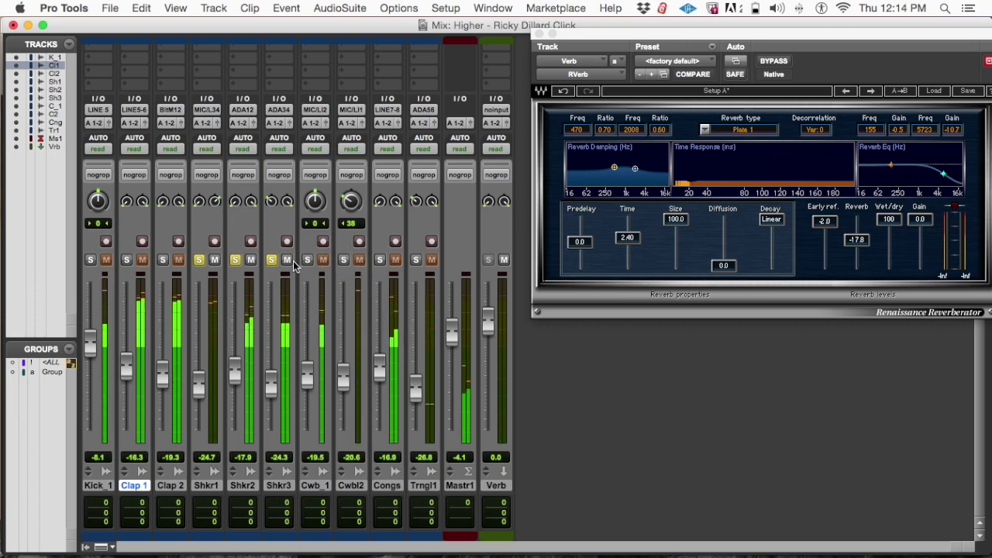
{"action": "left_click", "coordinate": [271, 259]}
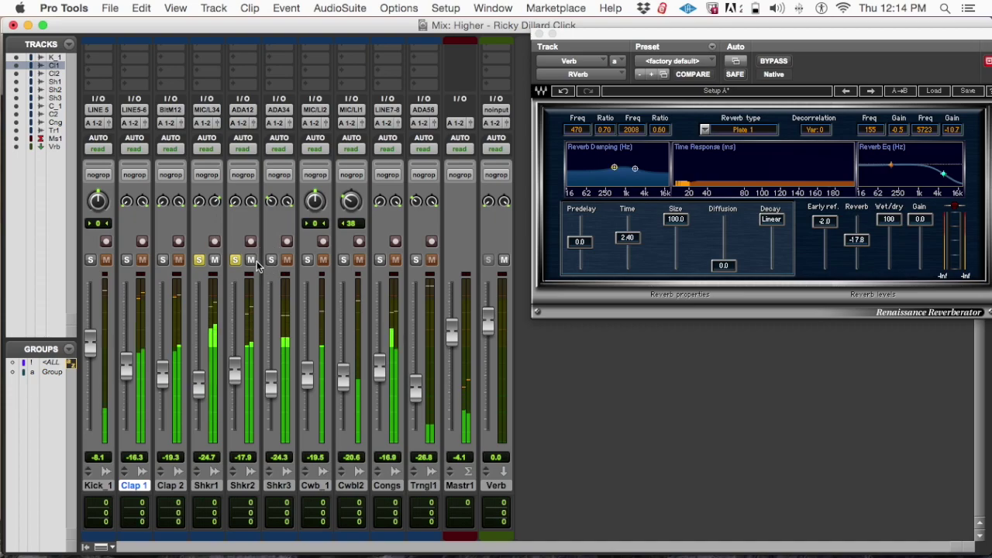
{"action": "left_click", "coordinate": [234, 260]}
{"action": "left_click", "coordinate": [197, 263]}
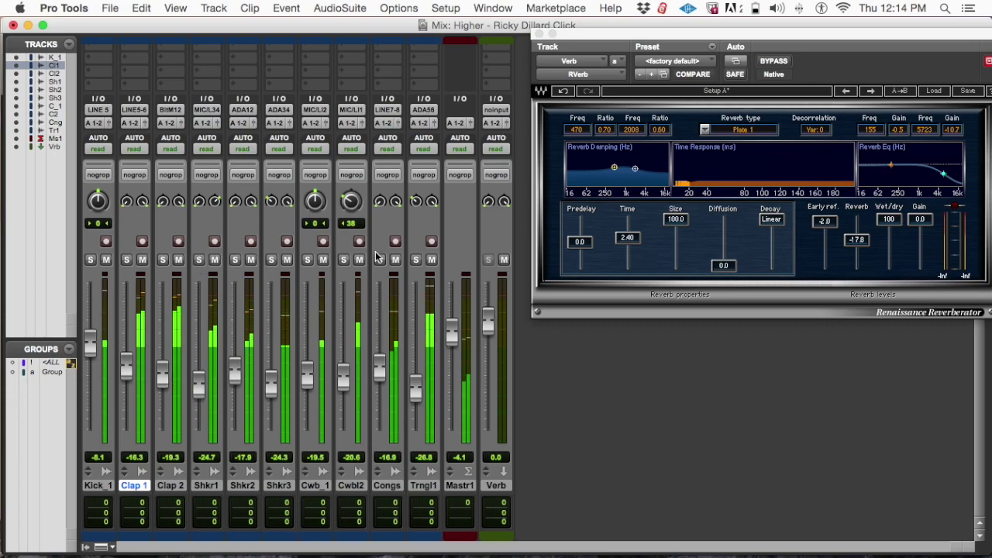
Audition Shkr1, Shkr2 and Shkr3 together in solo, and clear all three solos
{"action": "left_click", "coordinate": [199, 260]}
{"action": "left_click", "coordinate": [234, 259]}
{"action": "left_click", "coordinate": [271, 260]}
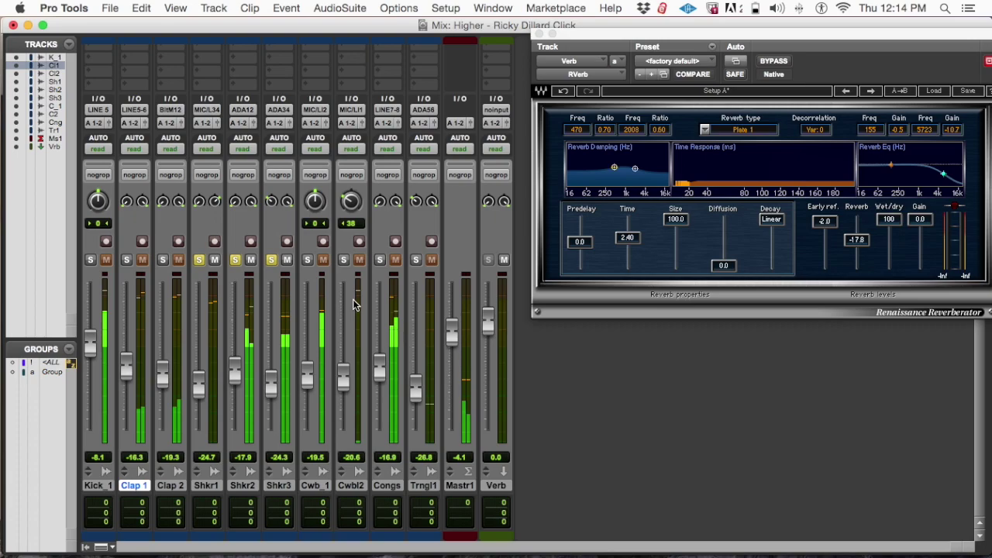
{"action": "scroll", "coordinate": [353, 306], "scroll_direction": "up", "scroll_amount": 5}
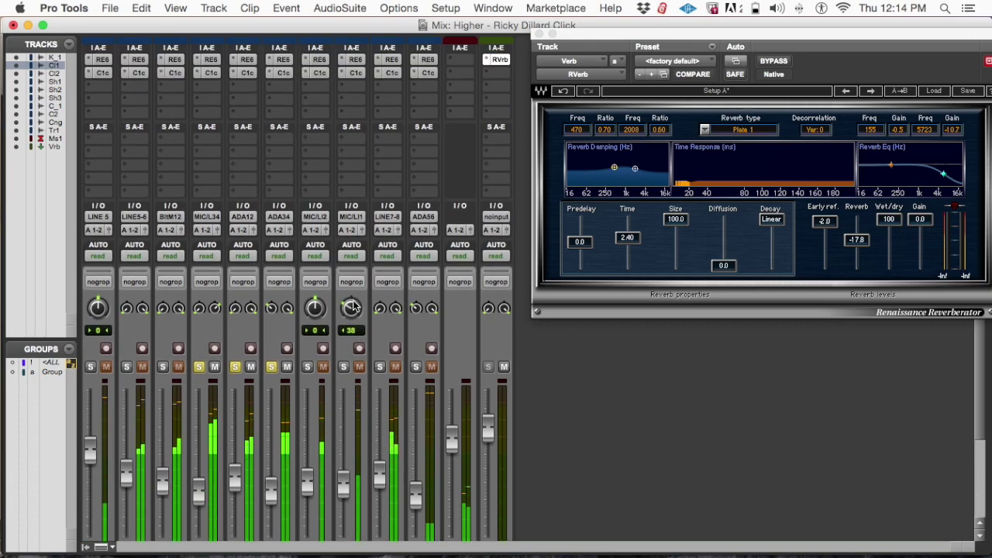
{"action": "scroll", "coordinate": [352, 306], "scroll_direction": "down", "scroll_amount": 2}
{"action": "scroll", "coordinate": [353, 306], "scroll_direction": "down", "scroll_amount": 1}
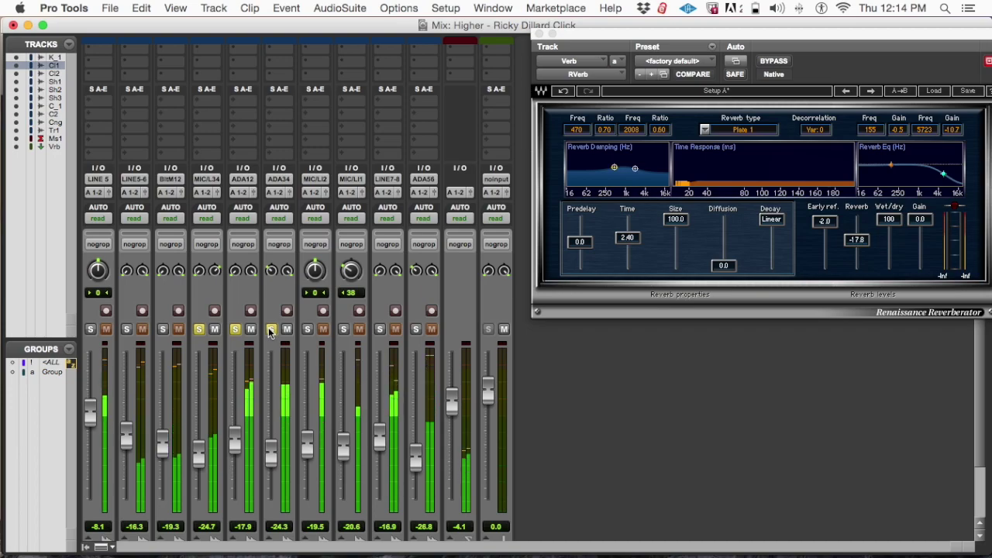
{"action": "left_click", "coordinate": [270, 329], "text": "alt"}
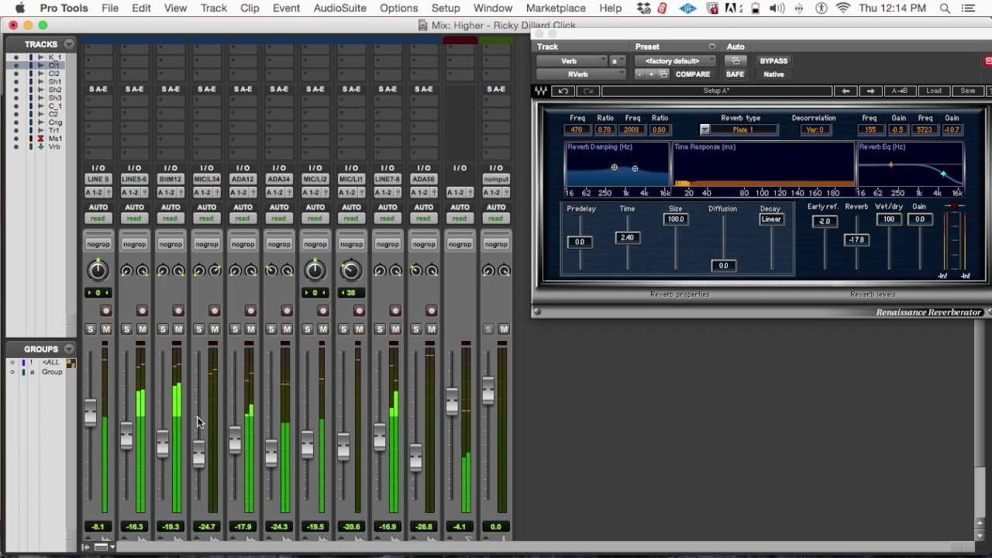
{"action": "scroll", "coordinate": [197, 421], "scroll_direction": "down", "scroll_amount": 3}
{"action": "left_click", "coordinate": [170, 485]}
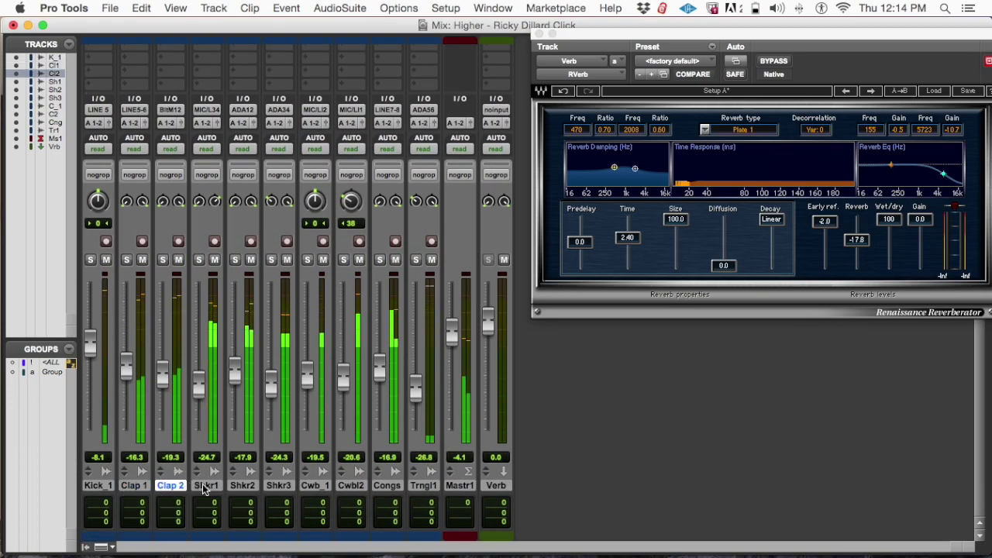
{"action": "right_click", "coordinate": [203, 488]}
{"action": "left_click", "coordinate": [205, 485]}
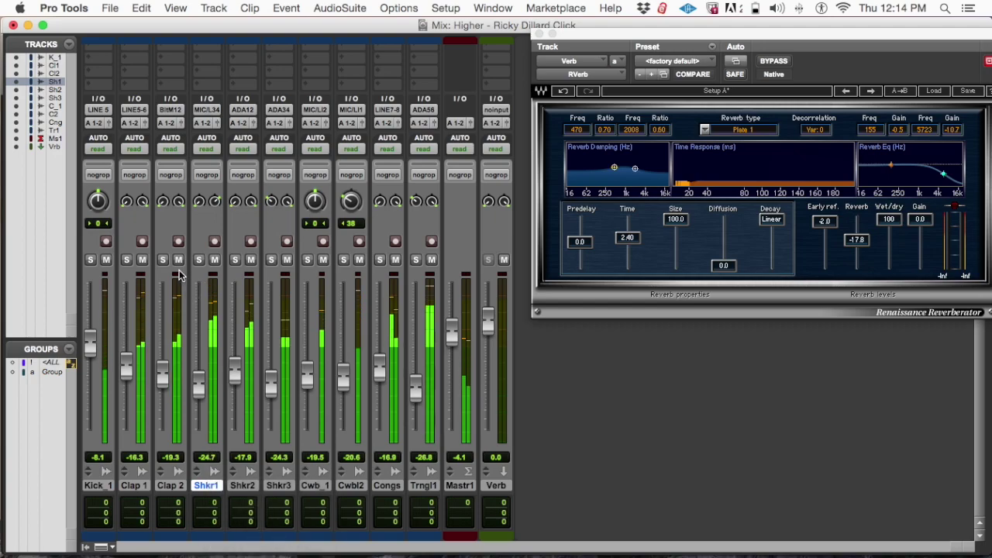
{"action": "left_click", "coordinate": [239, 485]}
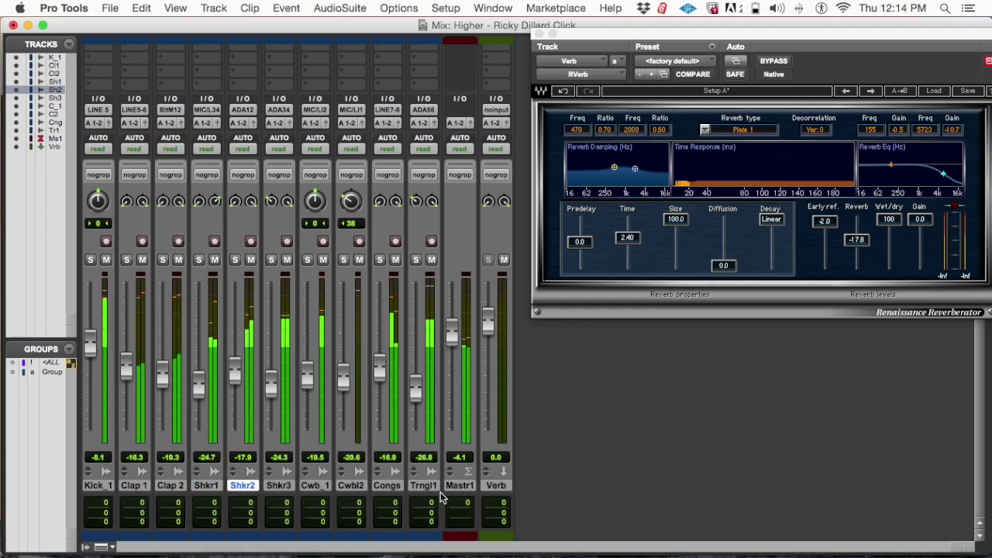
Select the Congs, Clap 1 and Clap 2 tracks together and assign their first send to Bus 1-2 (Stereo)
{"action": "left_click", "coordinate": [391, 485]}
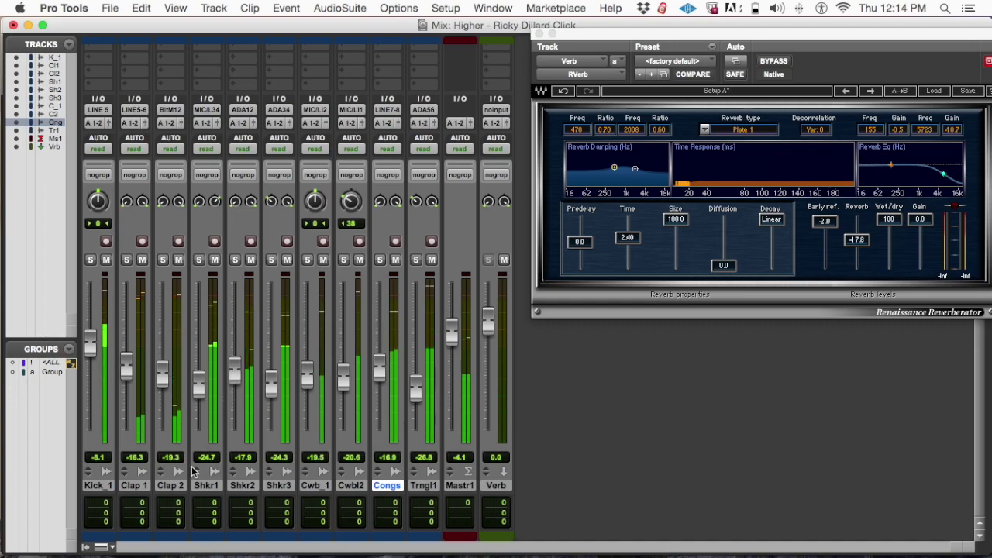
{"action": "left_click", "coordinate": [165, 484]}
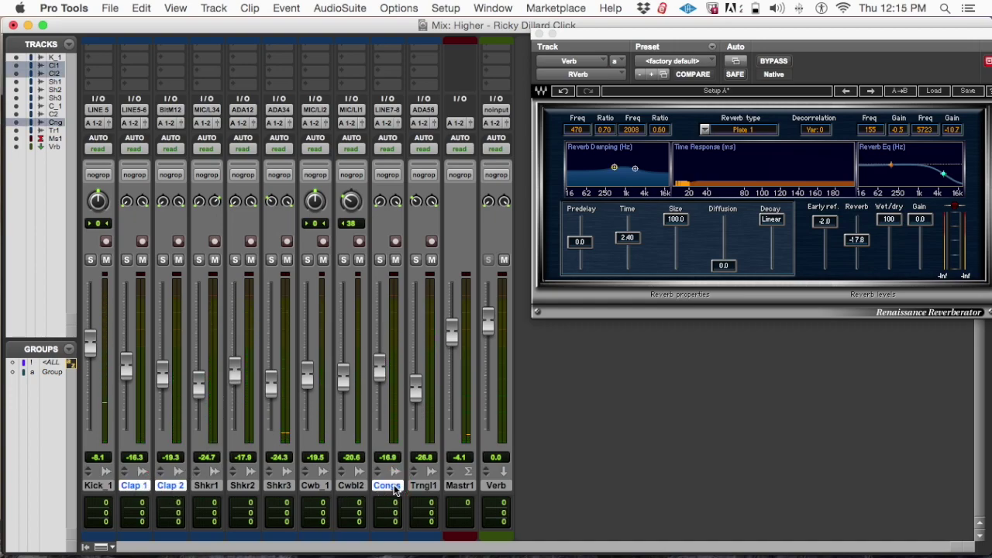
{"action": "scroll", "coordinate": [155, 417], "scroll_direction": "up", "scroll_amount": 5}
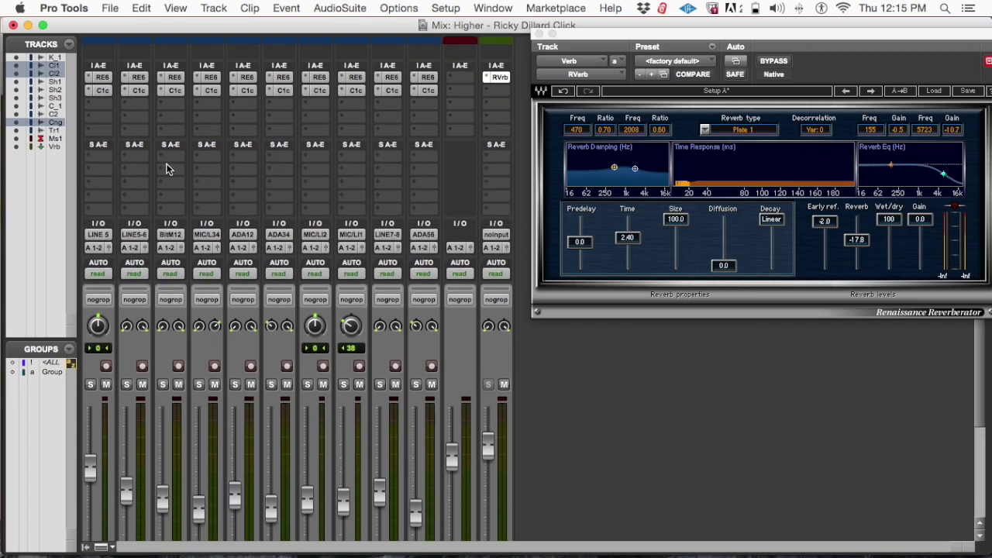
{"action": "left_click", "coordinate": [132, 152]}
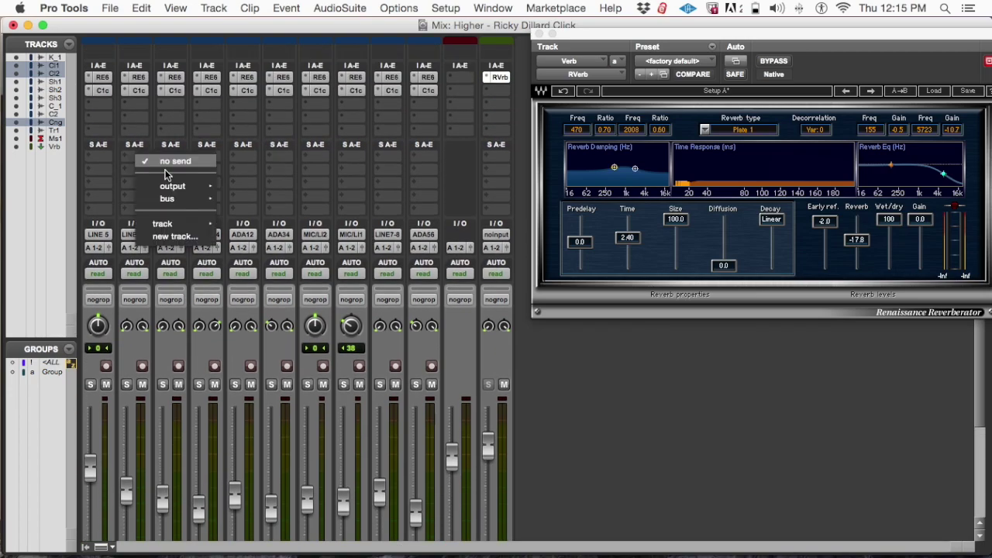
{"action": "mouse_move", "coordinate": [197, 200]}
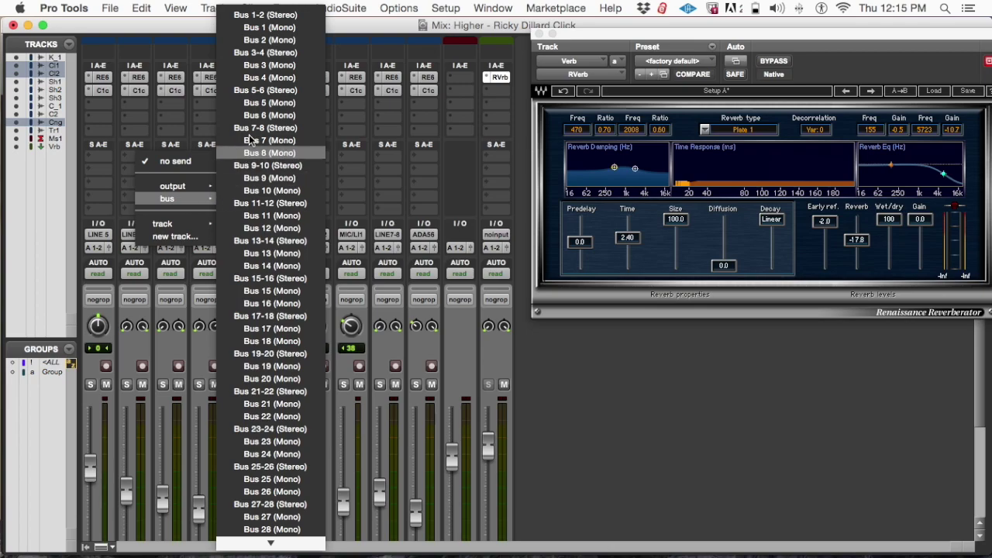
{"action": "left_click", "coordinate": [282, 15]}
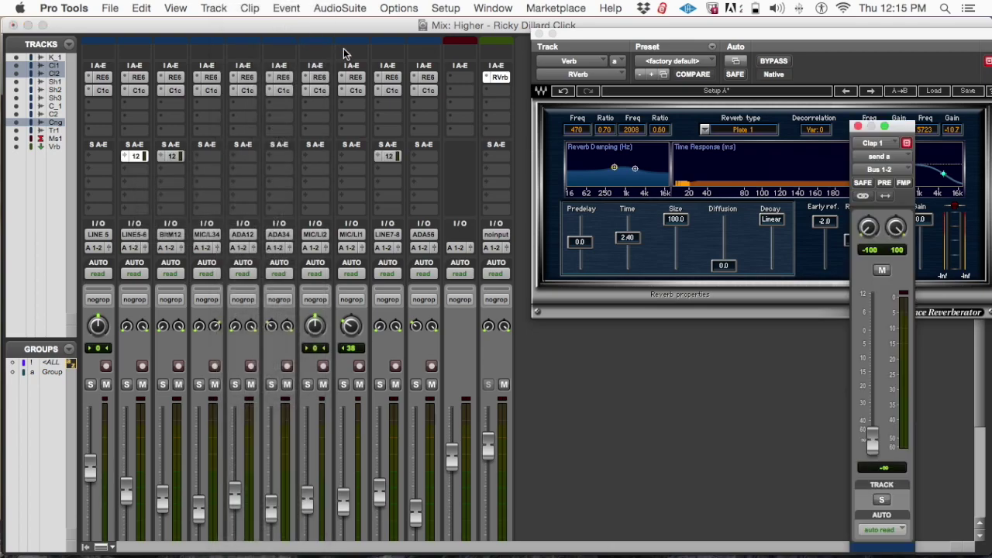
Set the input of the Verb aux track to Bus 1-2
{"action": "left_click", "coordinate": [492, 236]}
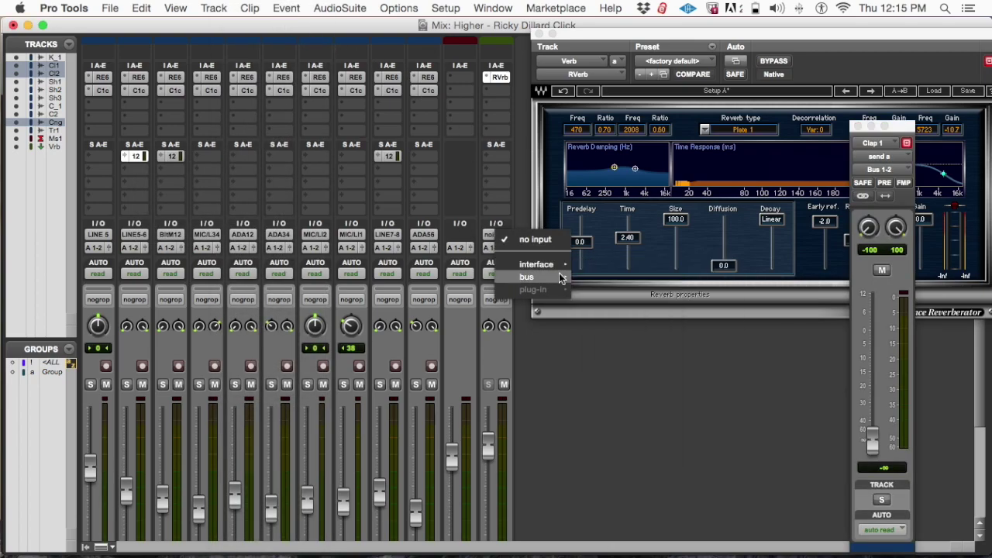
{"action": "mouse_move", "coordinate": [530, 277]}
{"action": "left_click", "coordinate": [611, 282]}
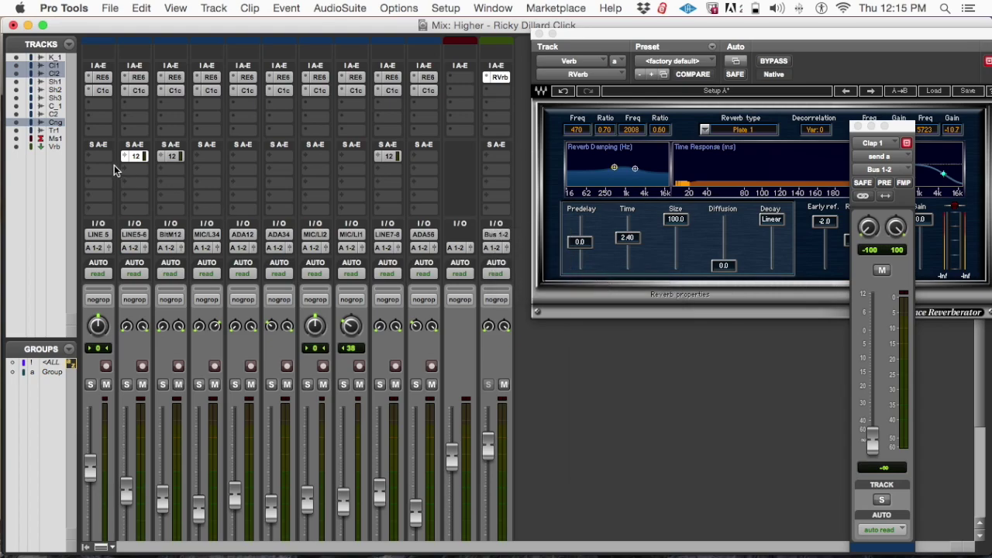
Examine the reverb routing from the sends on Clap 1, Clap 2 and Congs to the Verb track's input and output
{"action": "scroll", "coordinate": [538, 336], "scroll_direction": "down", "scroll_amount": 5}
{"action": "scroll", "coordinate": [538, 337], "scroll_direction": "up", "scroll_amount": 3}
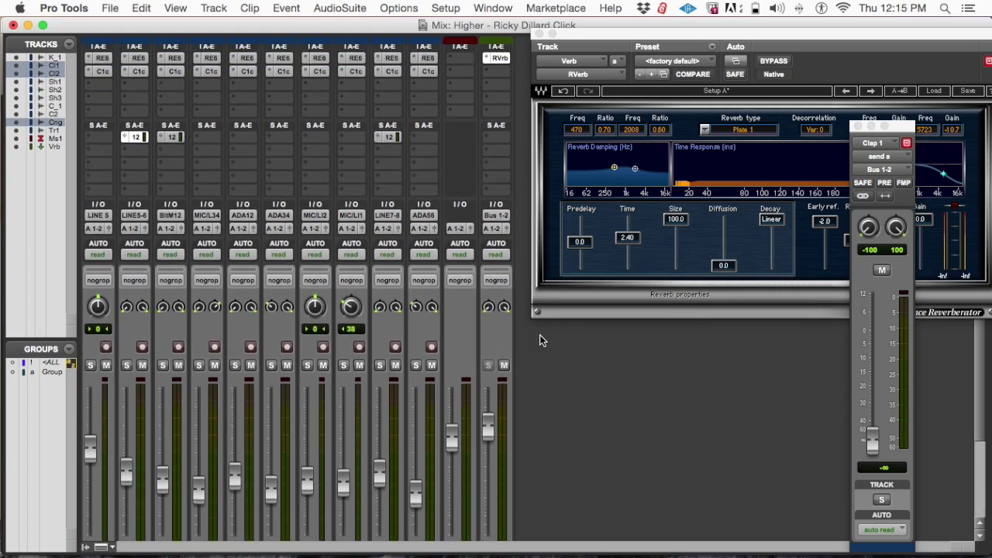
{"action": "scroll", "coordinate": [540, 340], "scroll_direction": "down", "scroll_amount": 1}
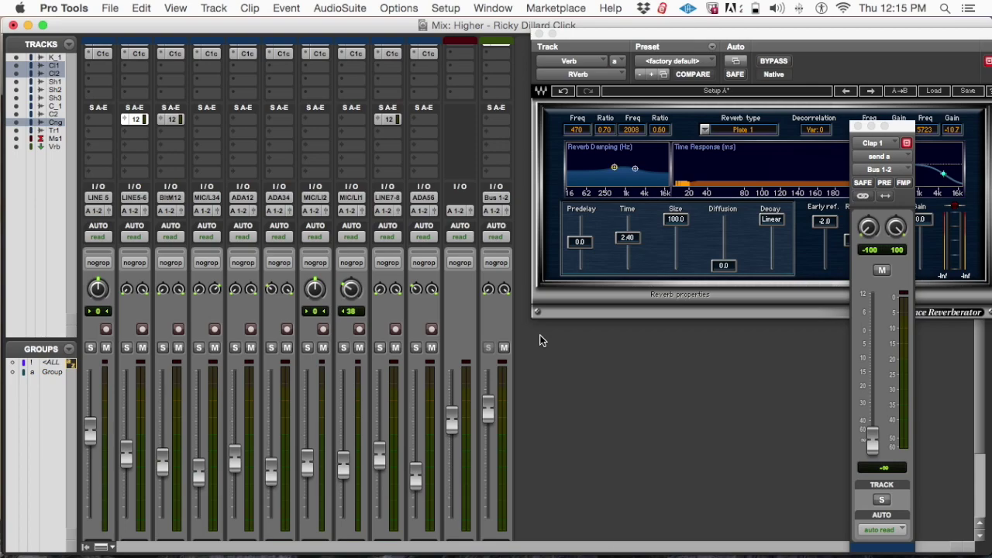
{"action": "scroll", "coordinate": [380, 325], "scroll_direction": "down", "scroll_amount": 5}
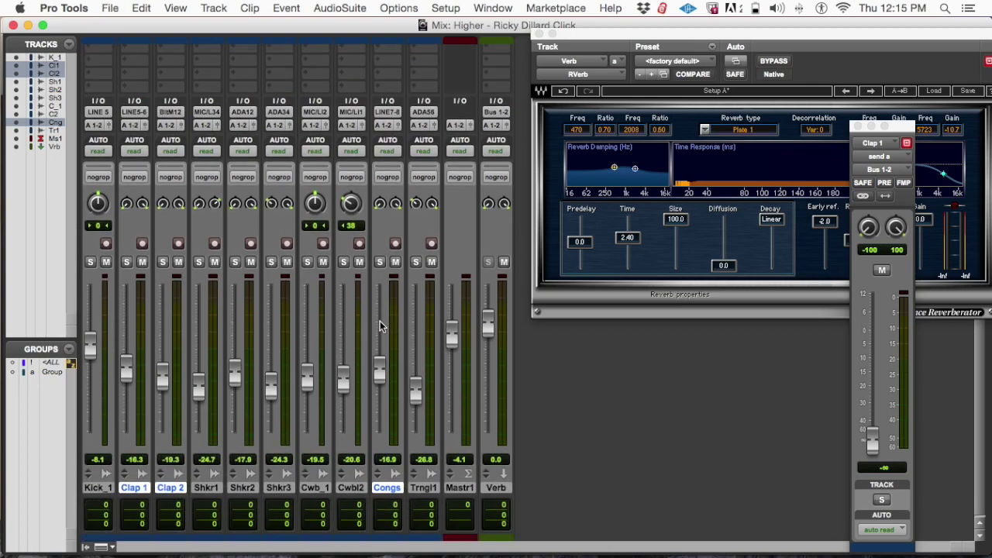
{"action": "scroll", "coordinate": [380, 325], "scroll_direction": "up", "scroll_amount": 10}
{"action": "scroll", "coordinate": [380, 325], "scroll_direction": "down", "scroll_amount": 5}
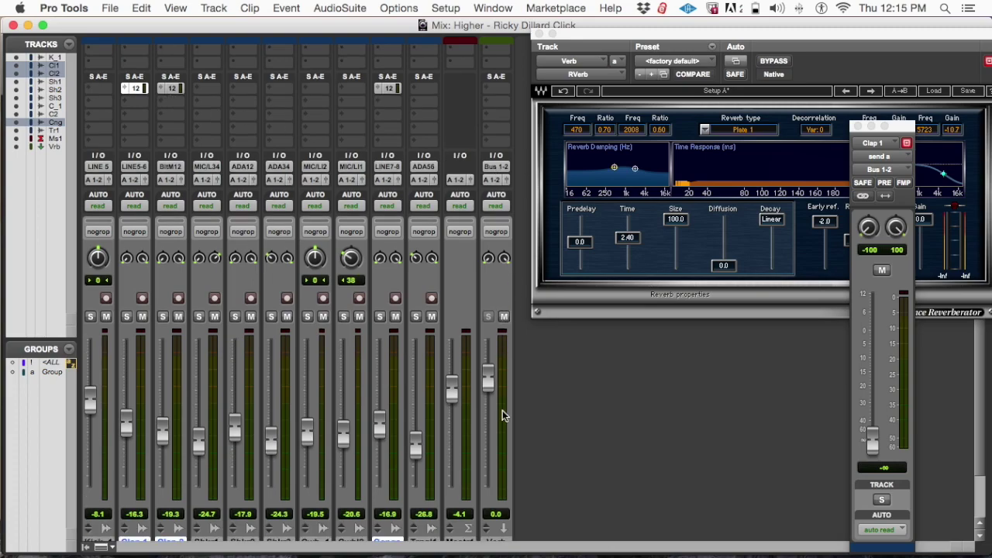
{"action": "scroll", "coordinate": [502, 403], "scroll_direction": "up", "scroll_amount": 3}
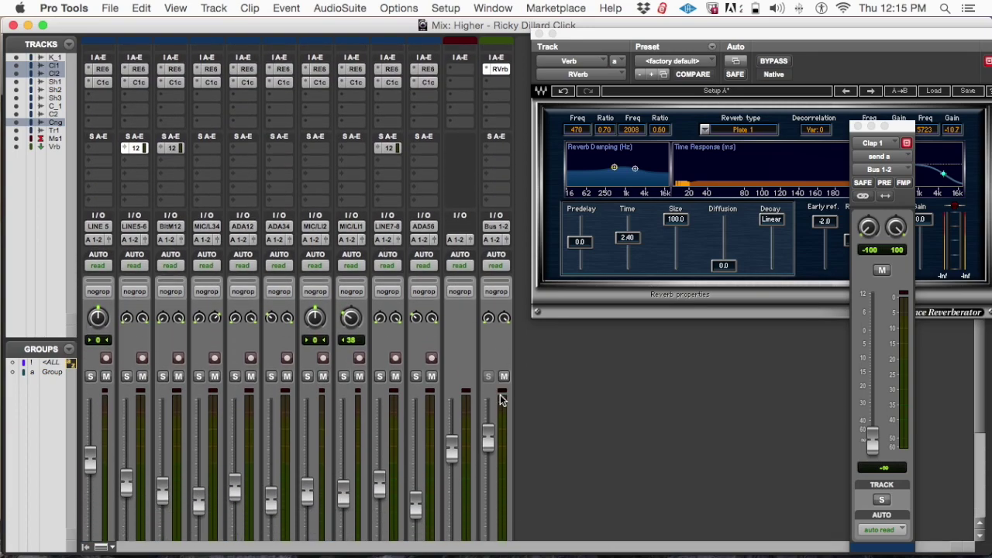
{"action": "scroll", "coordinate": [405, 236], "scroll_direction": "down", "scroll_amount": 1}
{"action": "scroll", "coordinate": [436, 475], "scroll_direction": "down", "scroll_amount": 5}
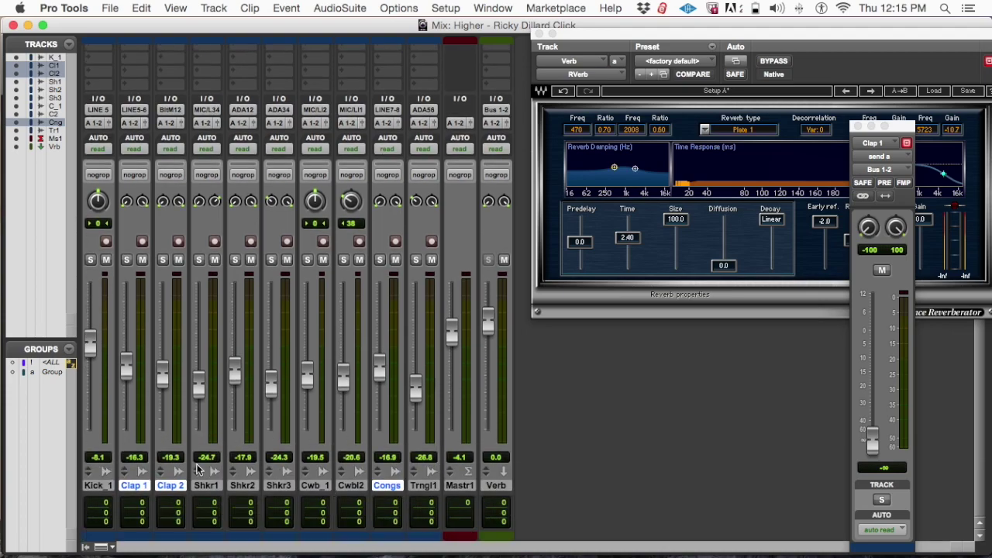
{"action": "scroll", "coordinate": [458, 398], "scroll_direction": "up", "scroll_amount": 4}
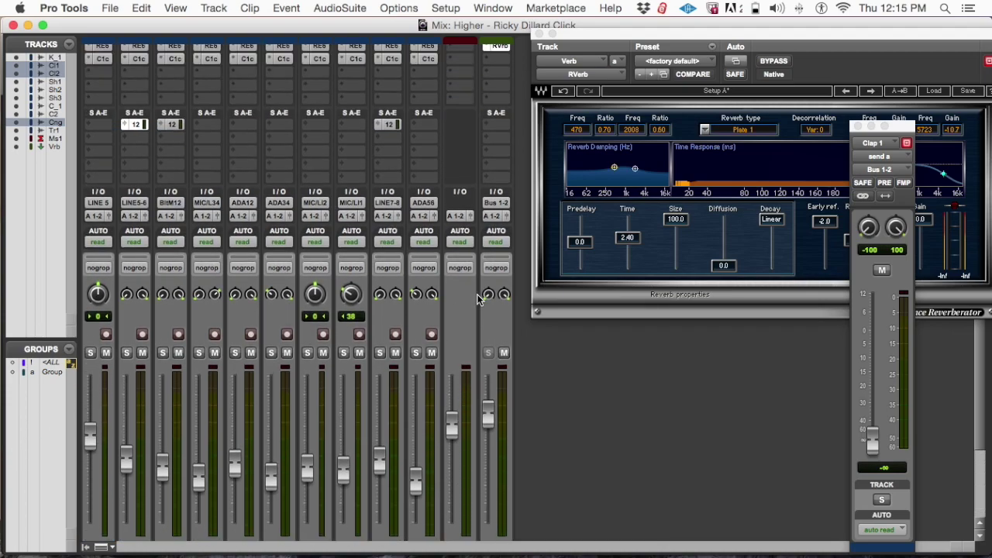
{"action": "scroll", "coordinate": [460, 330], "scroll_direction": "up", "scroll_amount": 4}
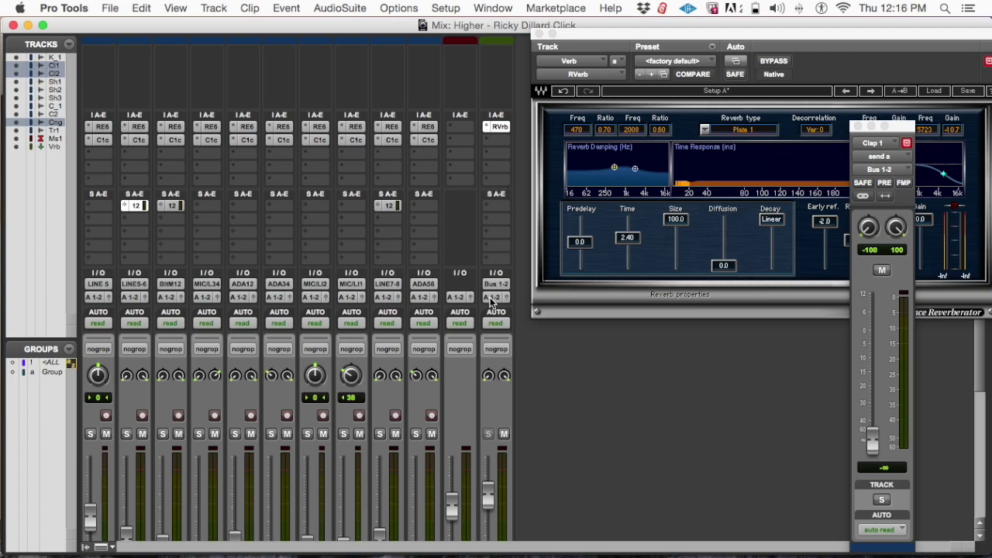
{"action": "scroll", "coordinate": [141, 269], "scroll_direction": "down", "scroll_amount": 5}
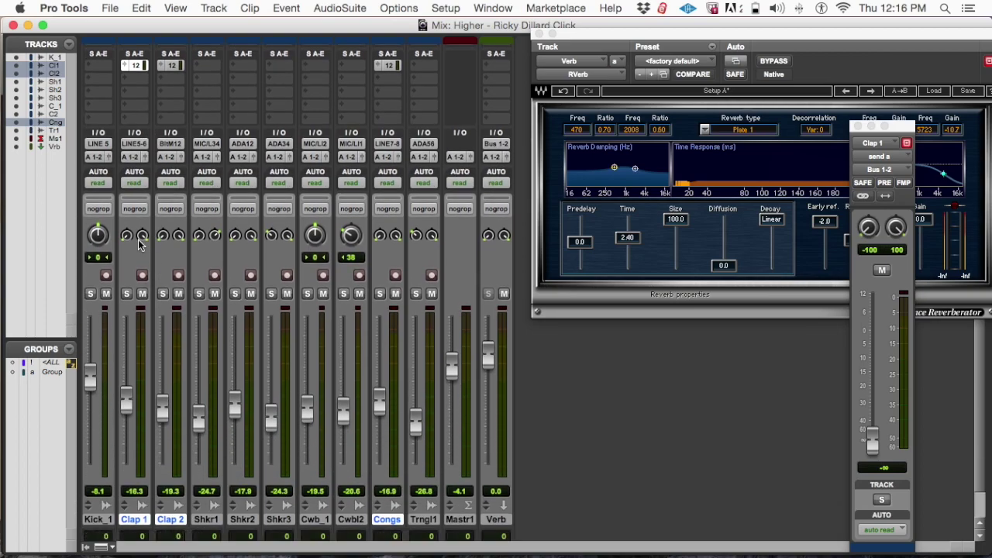
Solo Clap 1, start playback and close its Bus 1-2 send window
{"action": "left_click", "coordinate": [126, 293]}
{"action": "key", "text": "space"}
{"action": "scroll", "coordinate": [233, 277], "scroll_direction": "up", "scroll_amount": 4}
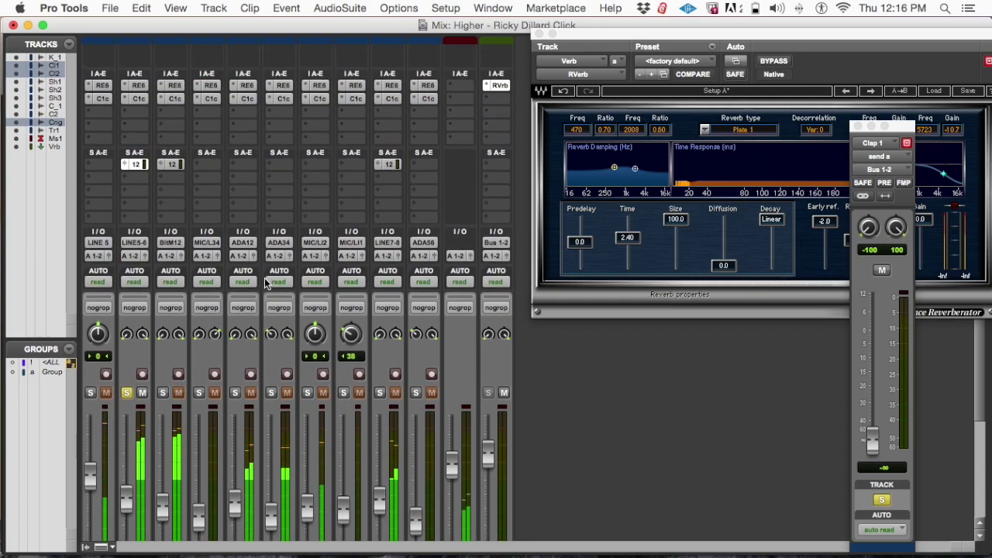
{"action": "left_click", "coordinate": [133, 165]}
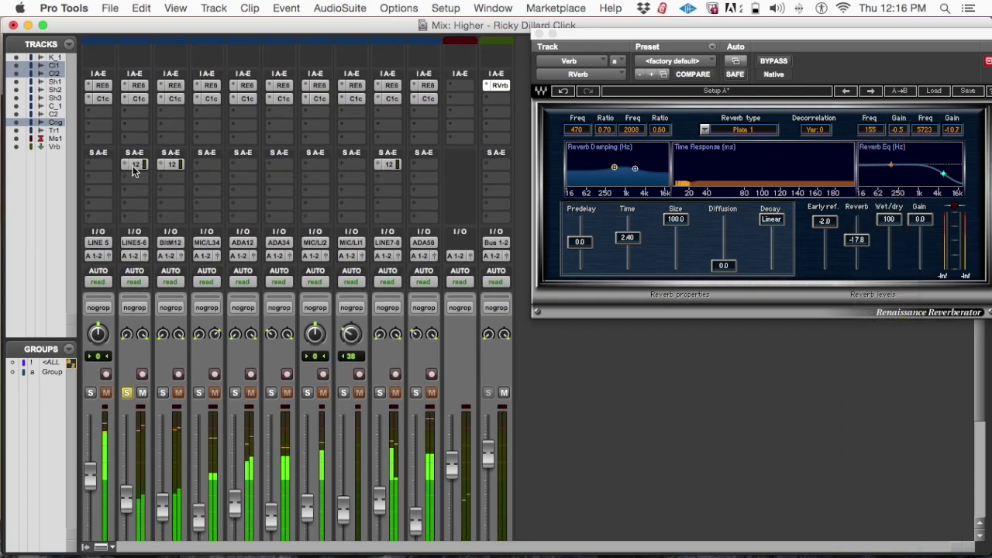
Raise Clap 1's Bus 1-2 send level to about +0.9 dB and set the Renaissance Reverberator's reverb level to -12.7
{"action": "left_click_drag", "start_coordinate": [906, 127], "coordinate": [310, 38]}
{"action": "left_click_drag", "start_coordinate": [270, 348], "coordinate": [269, 339]}
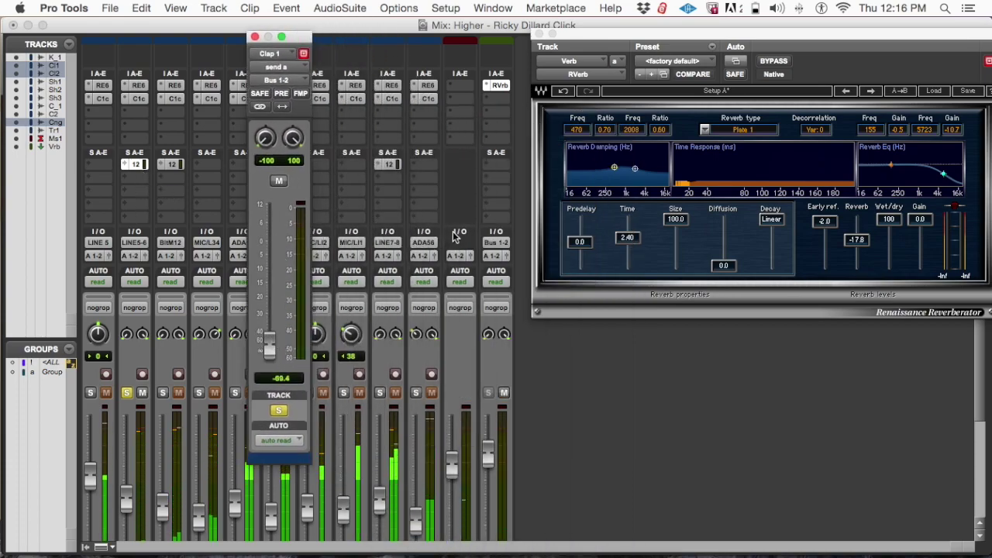
{"action": "left_click_drag", "start_coordinate": [269, 347], "coordinate": [279, 242]}
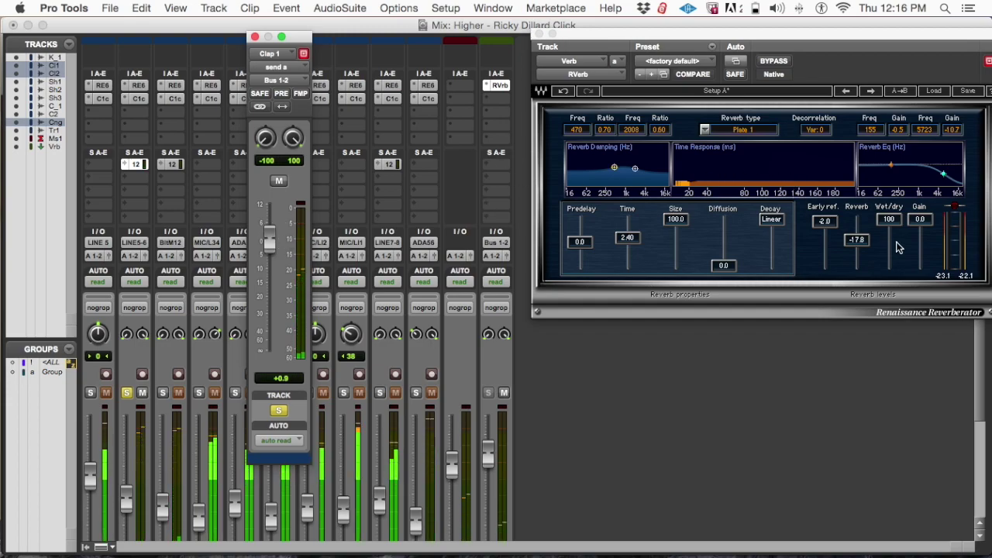
{"action": "left_click_drag", "start_coordinate": [857, 239], "coordinate": [856, 229]}
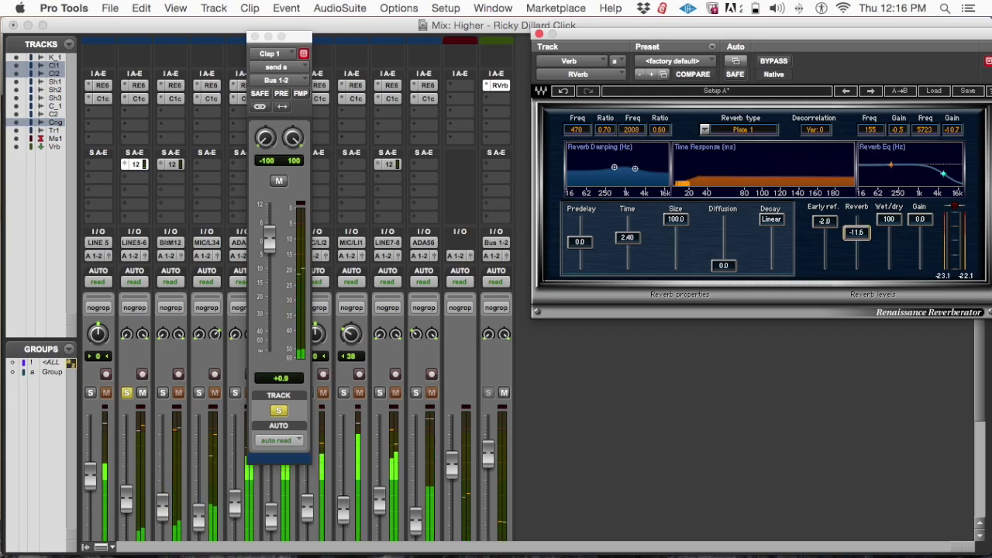
{"action": "key", "text": "Down"}
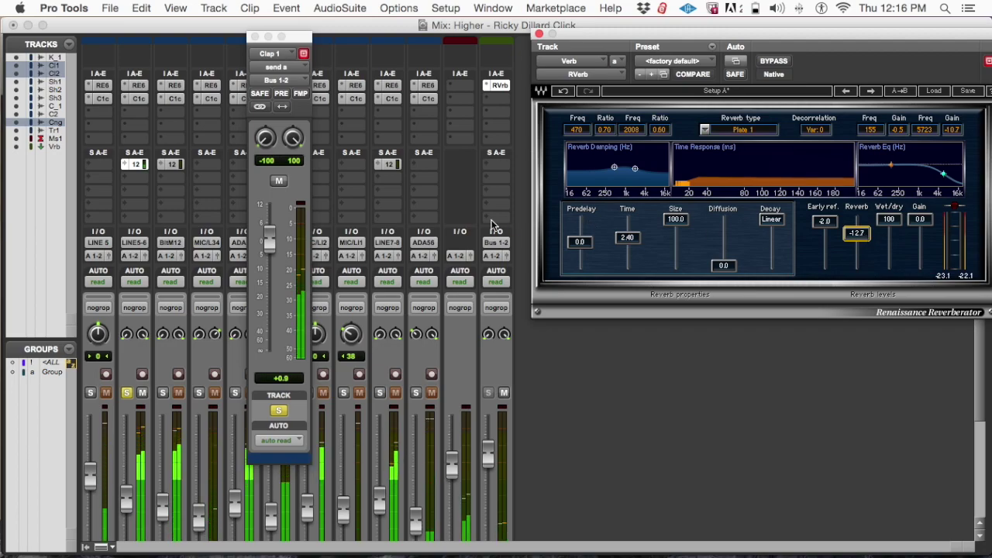
Compare Clap 1 without and with reverb, unsolo it, set its send level to about +1.9 dB and close the send window
{"action": "left_click_drag", "start_coordinate": [276, 241], "coordinate": [260, 353]}
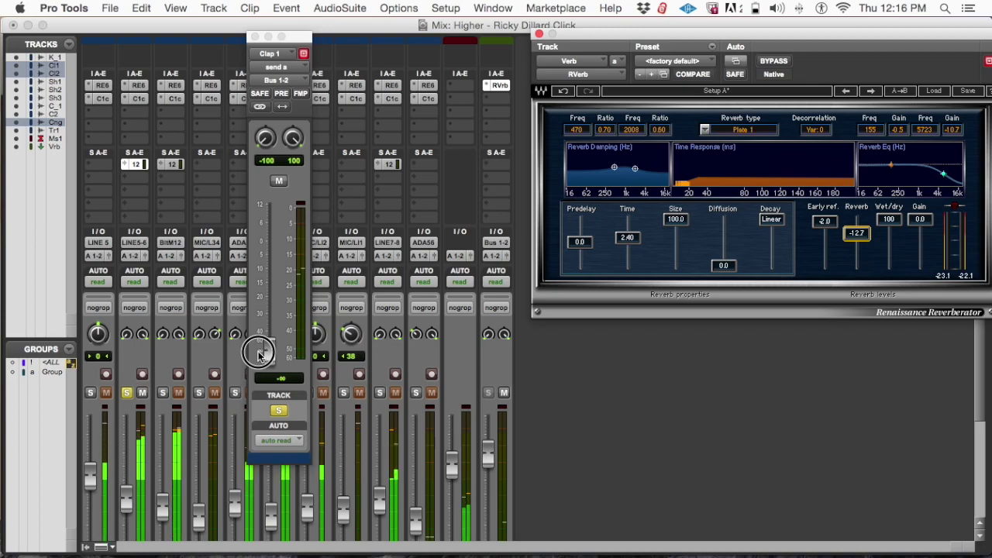
{"action": "left_click_drag", "start_coordinate": [260, 352], "coordinate": [271, 242]}
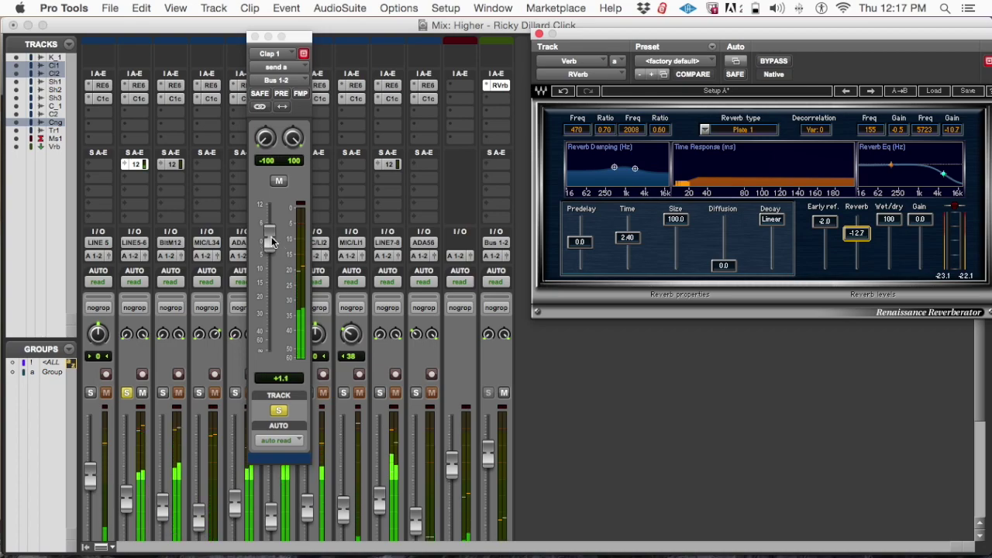
{"action": "left_click", "coordinate": [127, 393]}
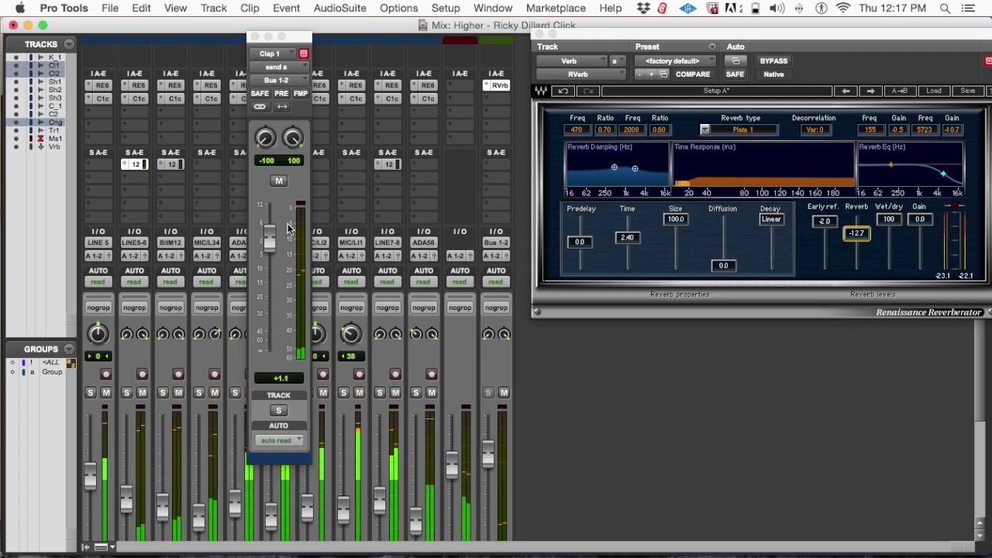
{"action": "left_click_drag", "start_coordinate": [272, 239], "coordinate": [272, 238]}
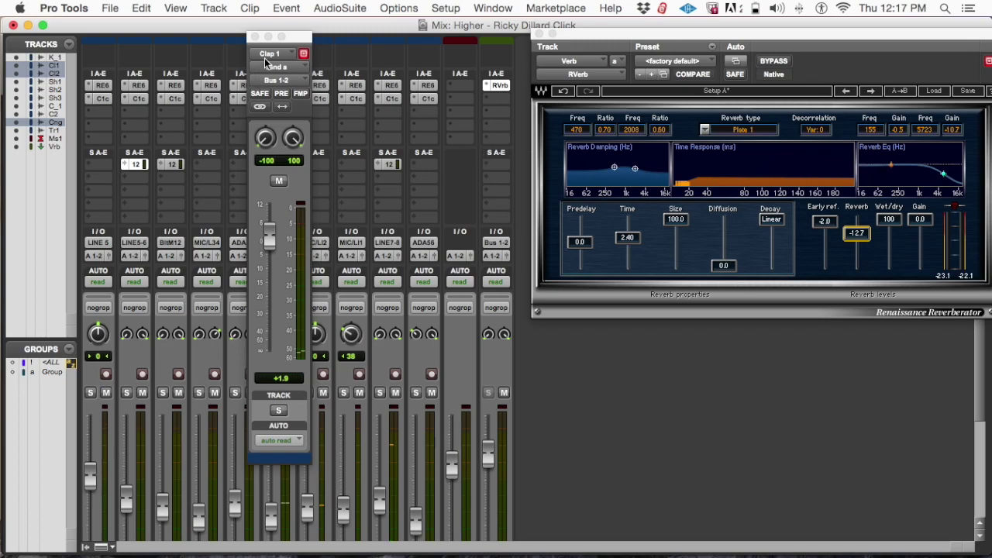
{"action": "left_click", "coordinate": [255, 38]}
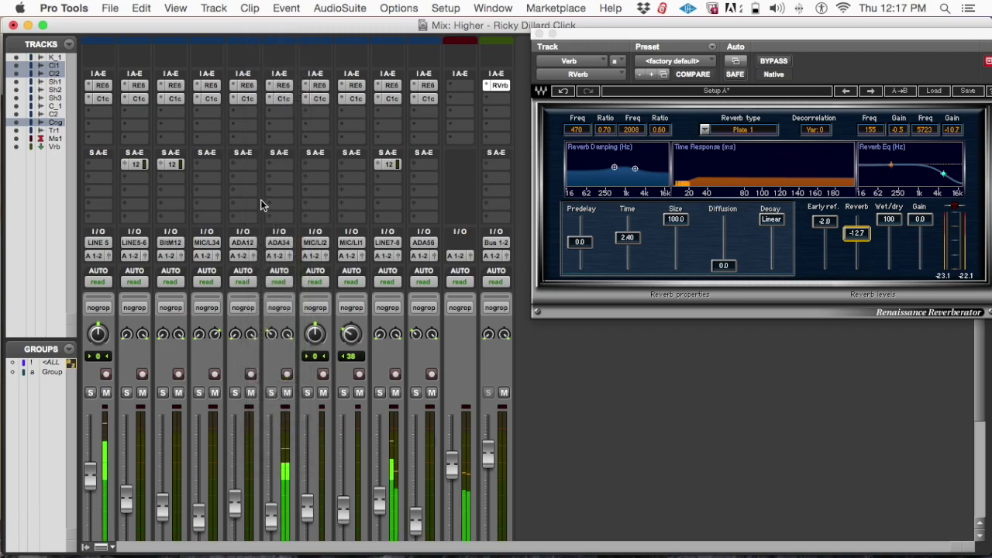
Solo Clap 1, raise its track volume to about -15.3 dB and unsolo it
{"action": "scroll", "coordinate": [276, 291], "scroll_direction": "down", "scroll_amount": 5}
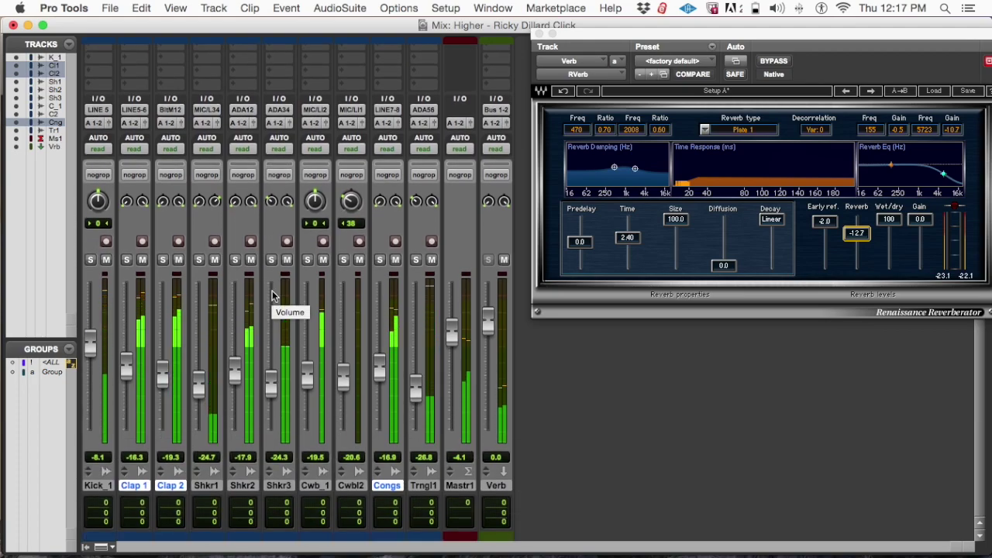
{"action": "left_click", "coordinate": [126, 260]}
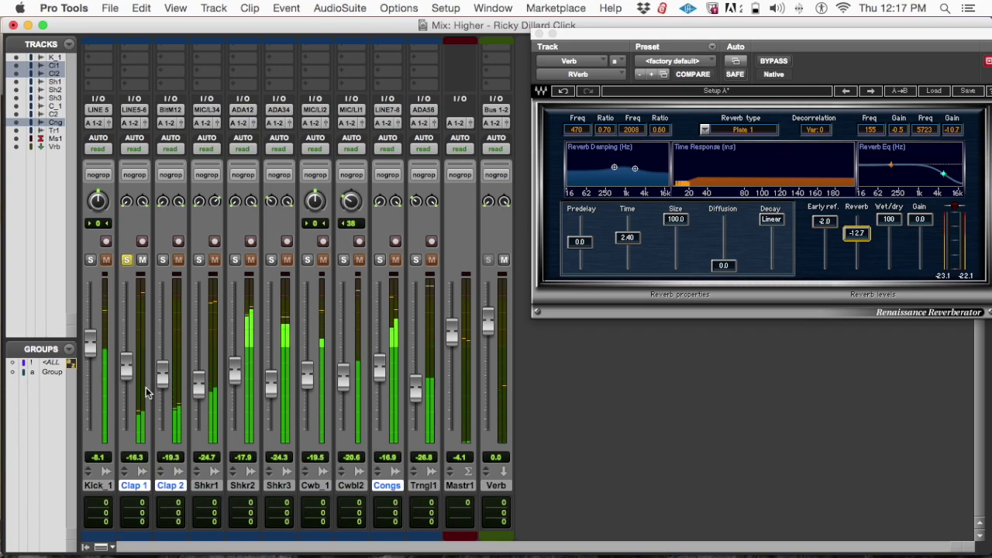
{"action": "left_click_drag", "start_coordinate": [128, 374], "coordinate": [127, 370]}
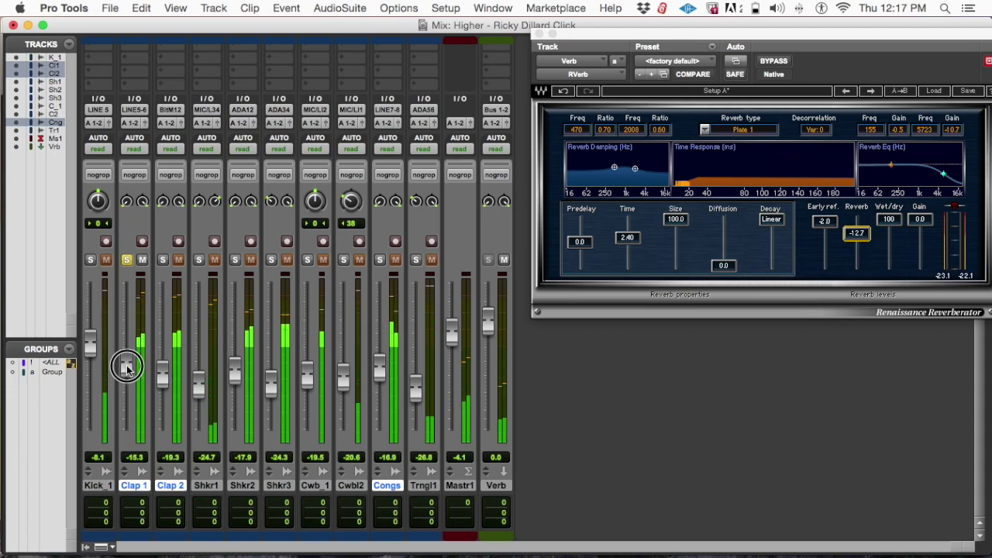
{"action": "left_click", "coordinate": [127, 260]}
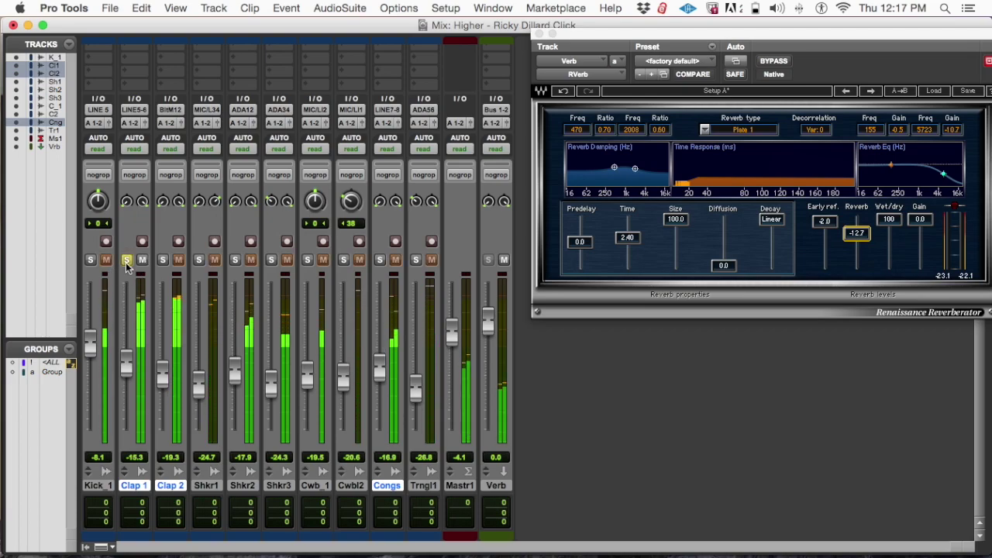
Check Clap 2 briefly in solo, and lower Clap 1's track volume to about -15.8 dB in the full mix
{"action": "left_click", "coordinate": [162, 260]}
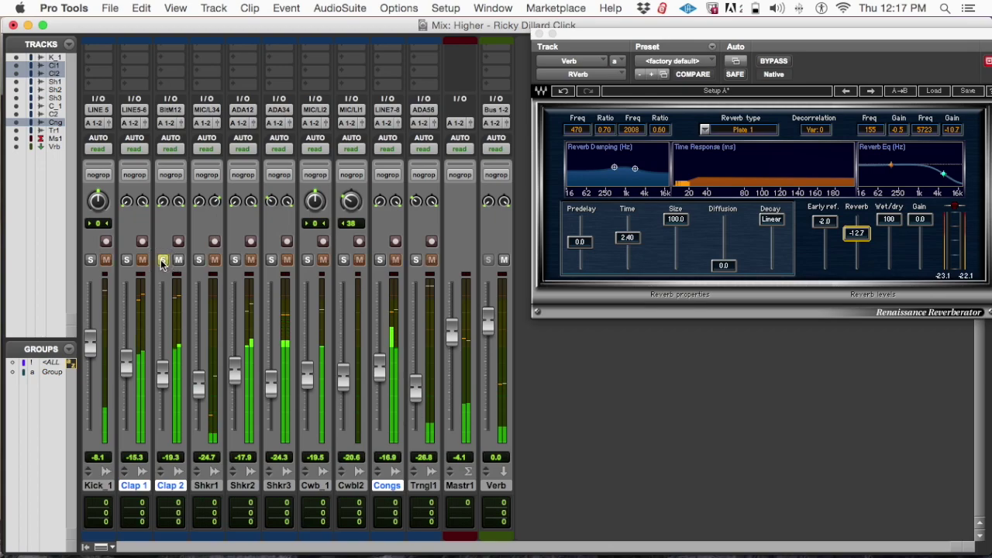
{"action": "left_click", "coordinate": [162, 261]}
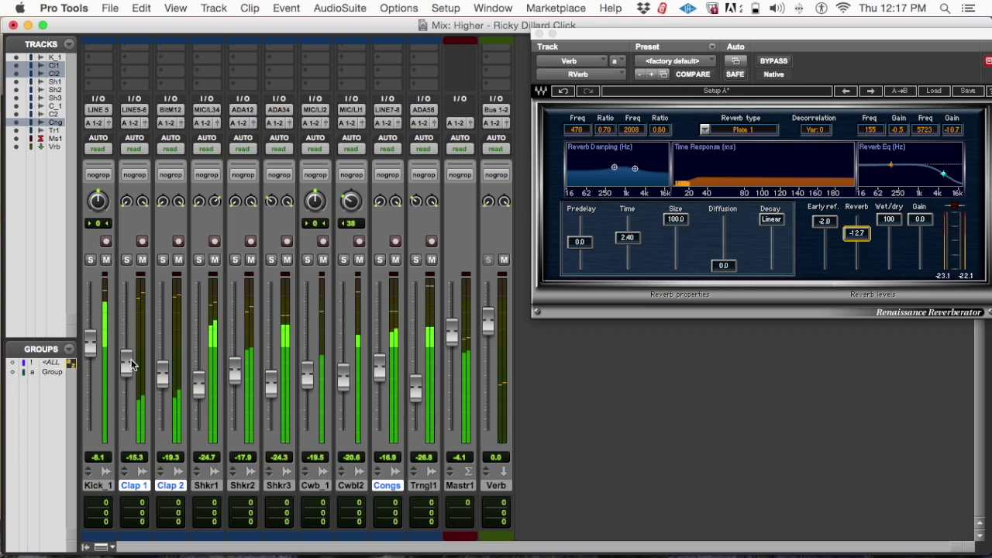
{"action": "left_click", "coordinate": [131, 364]}
{"action": "left_click_drag", "start_coordinate": [131, 364], "coordinate": [130, 365]}
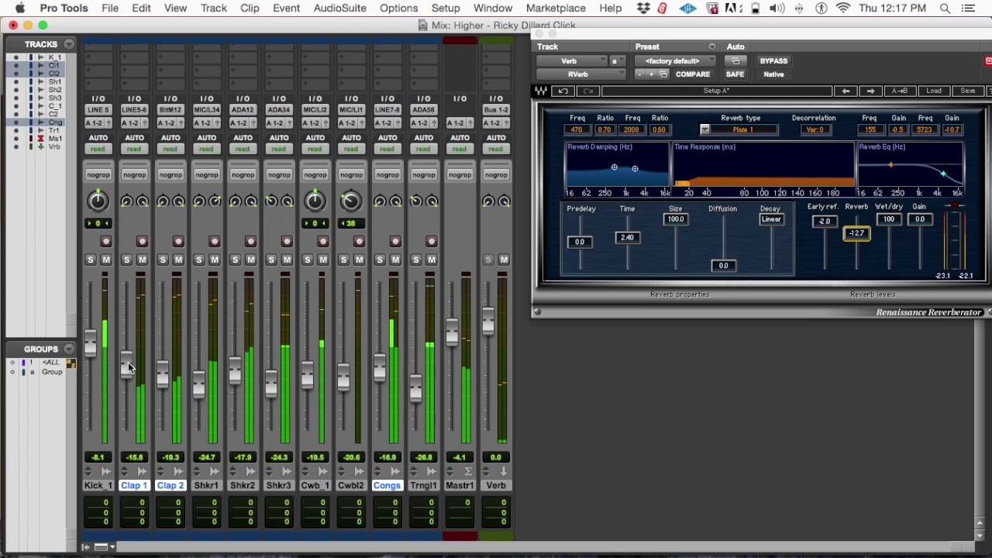
Solo Clap 2, raise its Bus 1-2 send level to about +1.1 dB, unsolo it and close the send window
{"action": "key", "text": "ctrl+alt+super+m"}
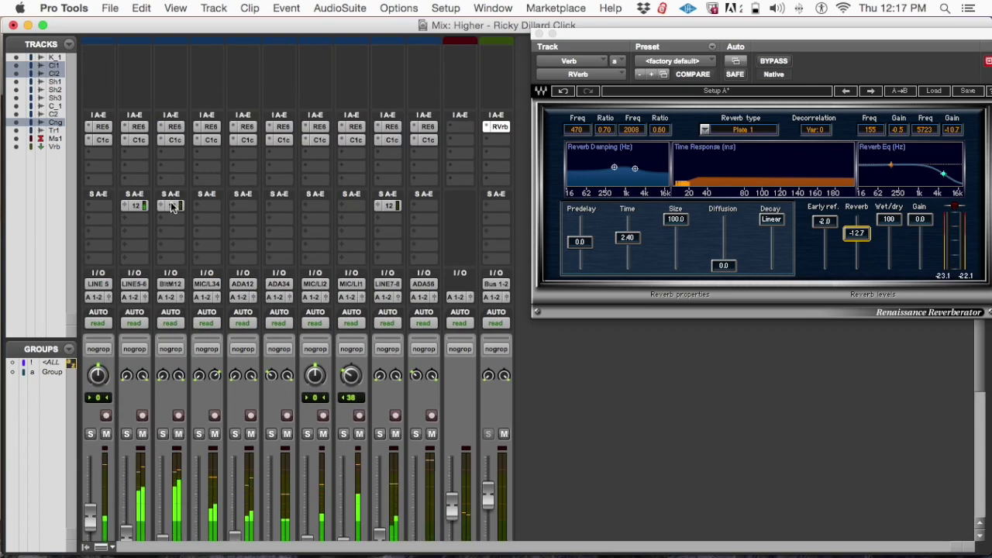
{"action": "left_click", "coordinate": [163, 434]}
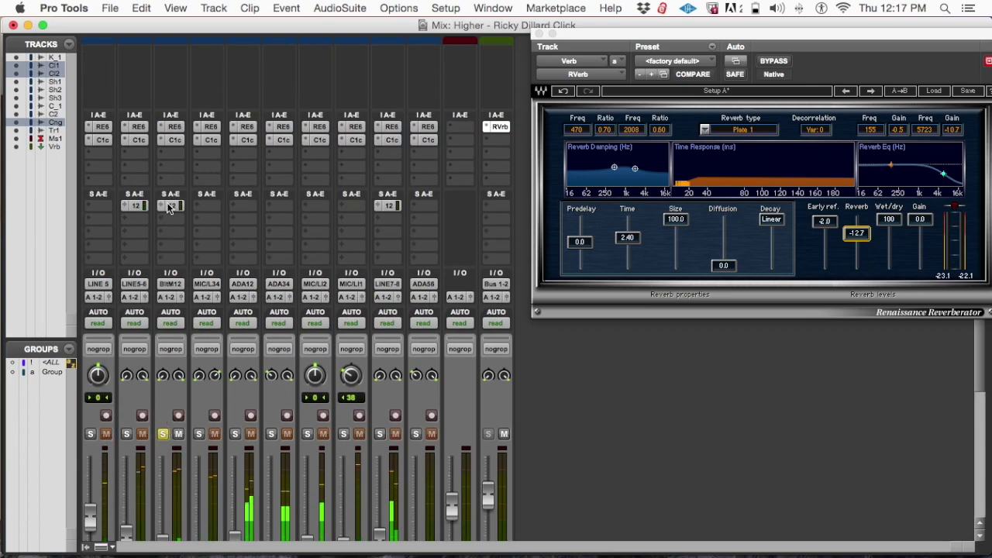
{"action": "left_click", "coordinate": [167, 202]}
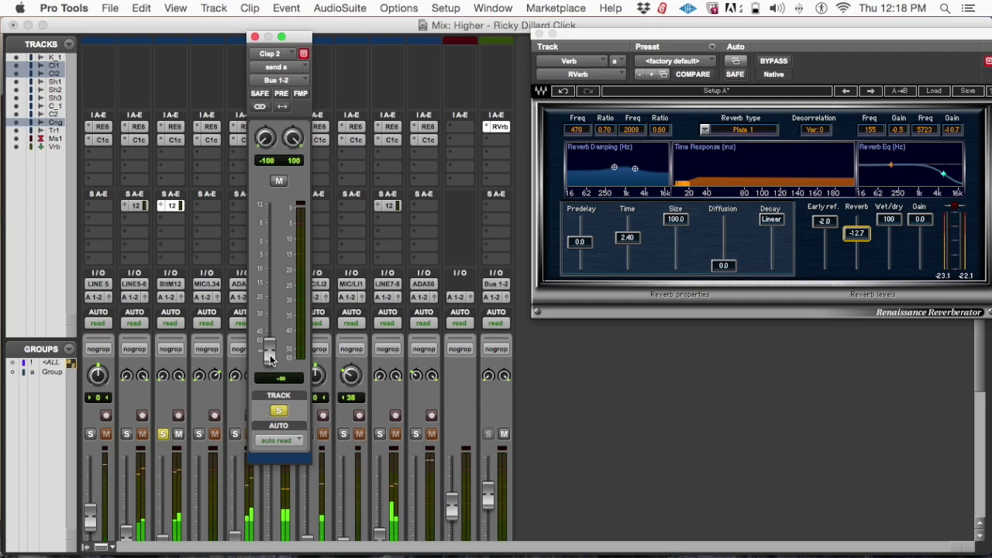
{"action": "left_click_drag", "start_coordinate": [270, 358], "coordinate": [277, 248]}
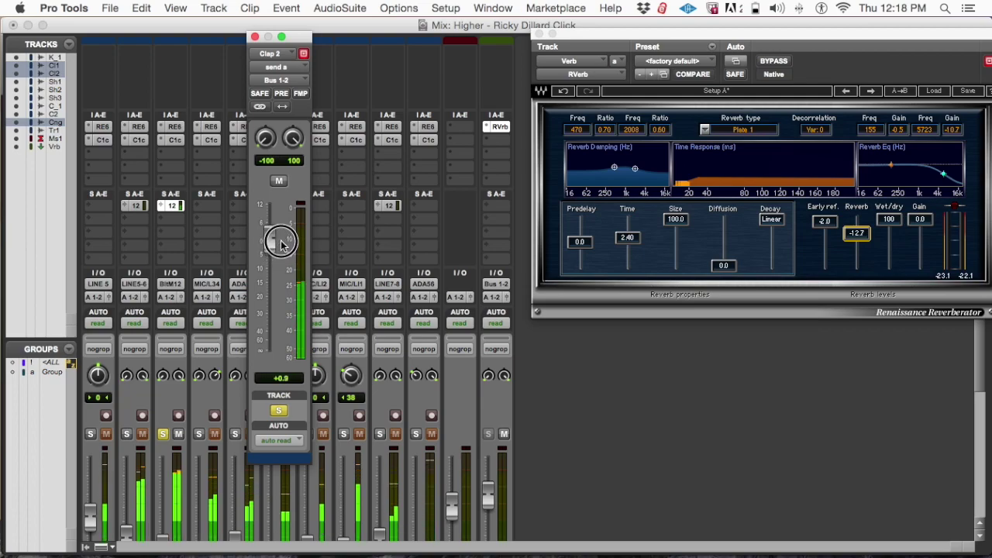
{"action": "left_click_drag", "start_coordinate": [281, 245], "coordinate": [277, 246]}
{"action": "left_click", "coordinate": [163, 433]}
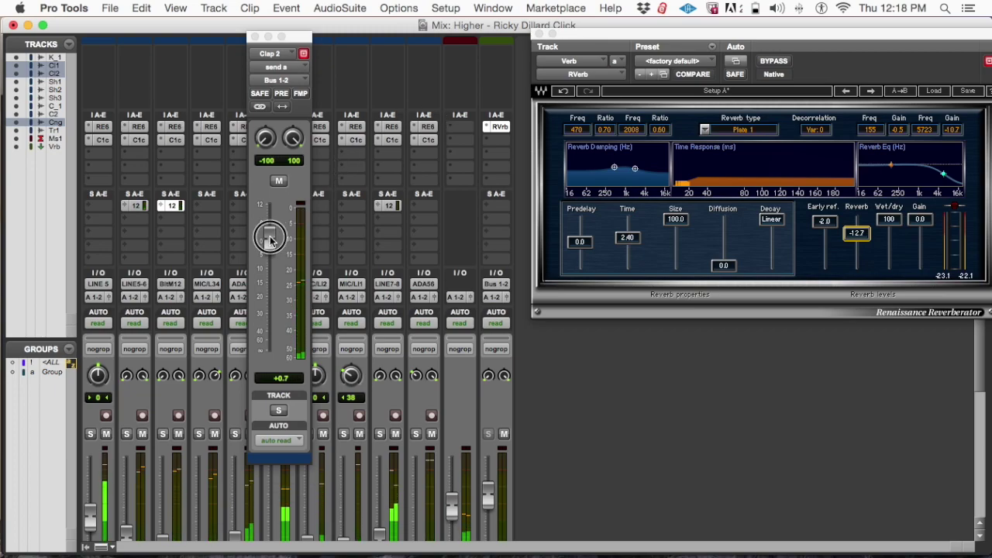
{"action": "left_click_drag", "start_coordinate": [270, 236], "coordinate": [270, 238]}
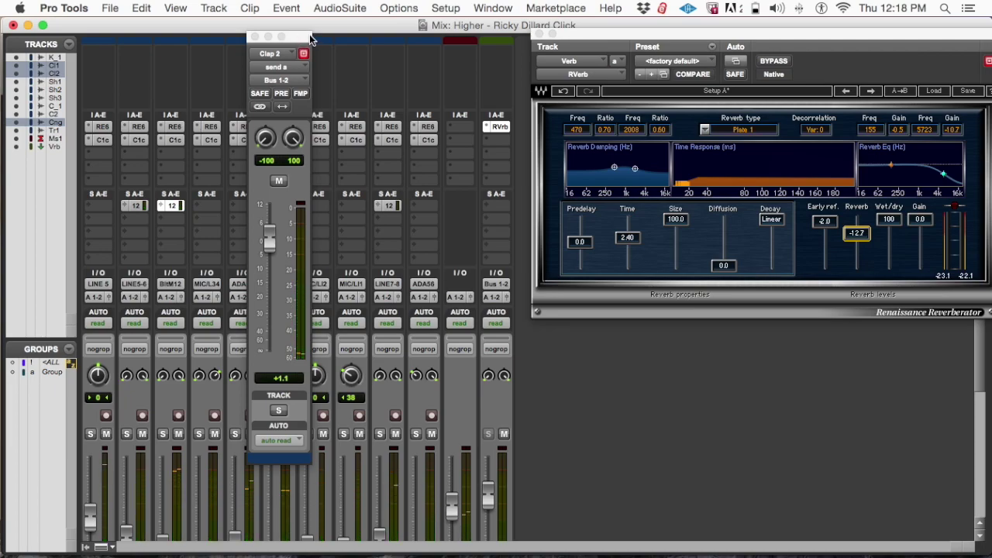
{"action": "left_click", "coordinate": [255, 37]}
Mute and unmute Clap 1 during playback to hear its contribution to the mix
{"action": "scroll", "coordinate": [277, 150], "scroll_direction": "down", "scroll_amount": 5}
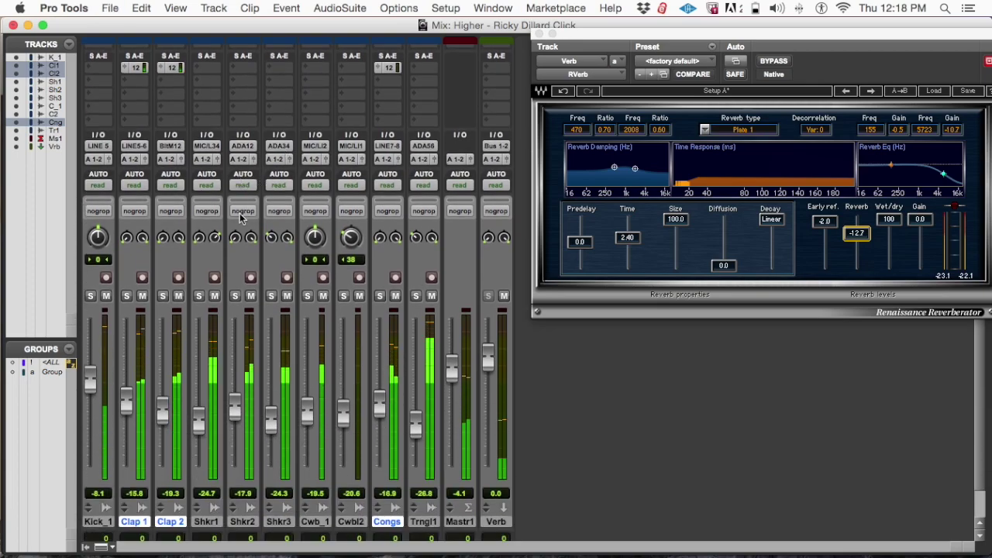
{"action": "scroll", "coordinate": [210, 287], "scroll_direction": "up", "scroll_amount": 3}
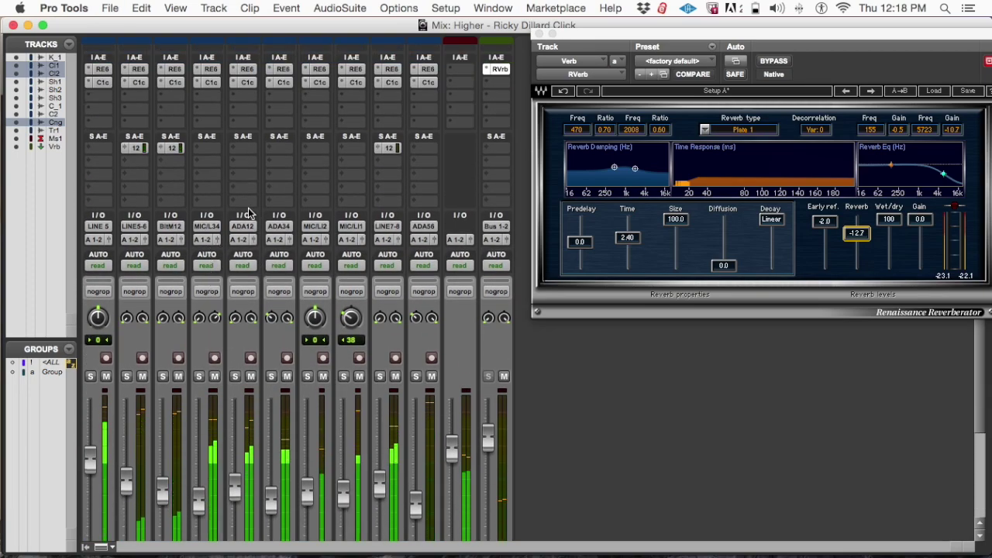
{"action": "left_click", "coordinate": [142, 377]}
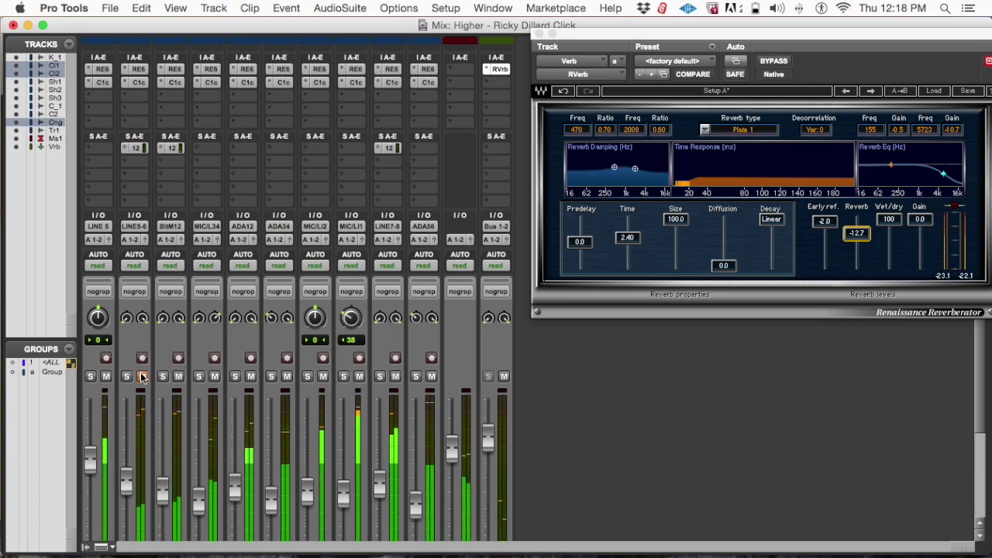
{"action": "left_click", "coordinate": [141, 376]}
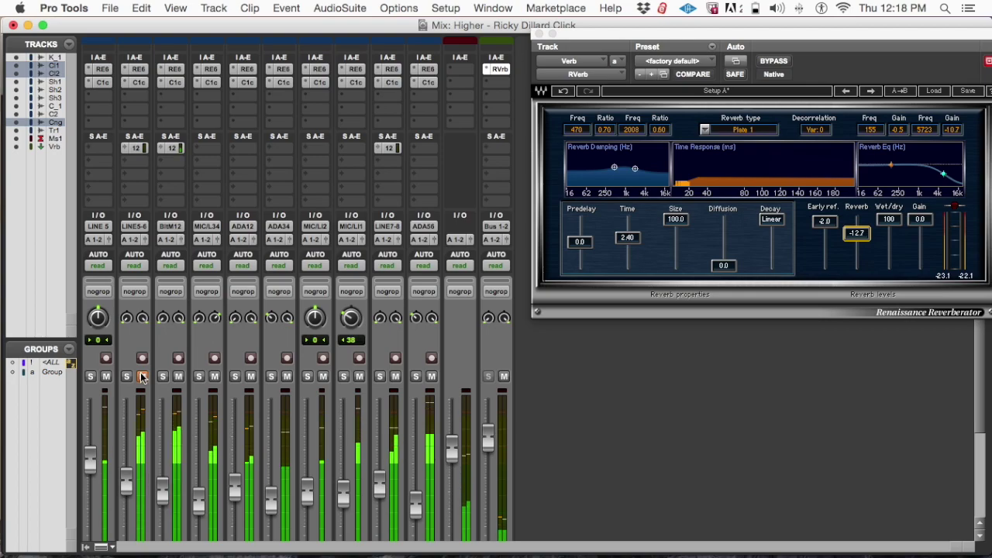
Solo Clap 1, lower its track volume to about -16.3 dB and unsolo it
{"action": "scroll", "coordinate": [130, 444], "scroll_direction": "down", "scroll_amount": 1}
{"action": "scroll", "coordinate": [130, 444], "scroll_direction": "down", "scroll_amount": 5}
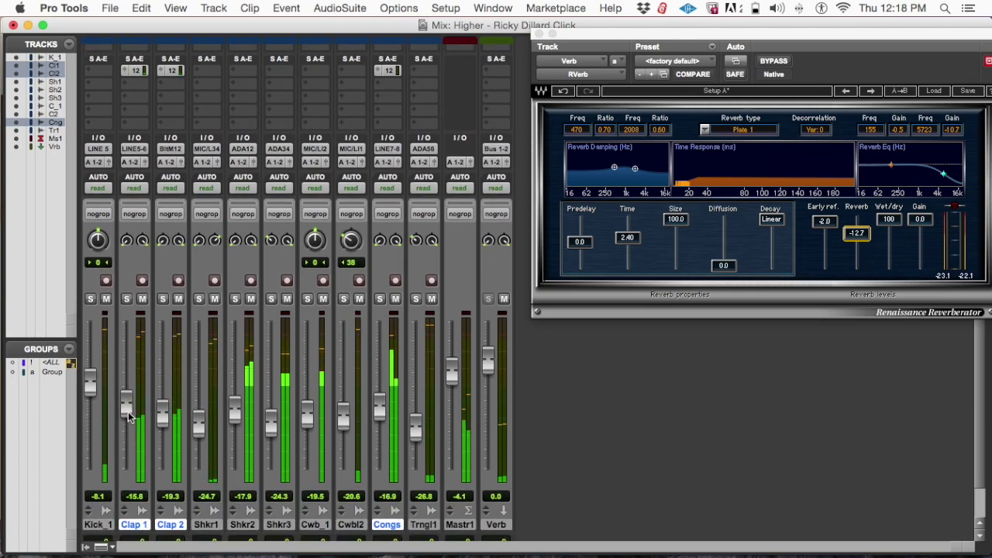
{"action": "left_click", "coordinate": [127, 298]}
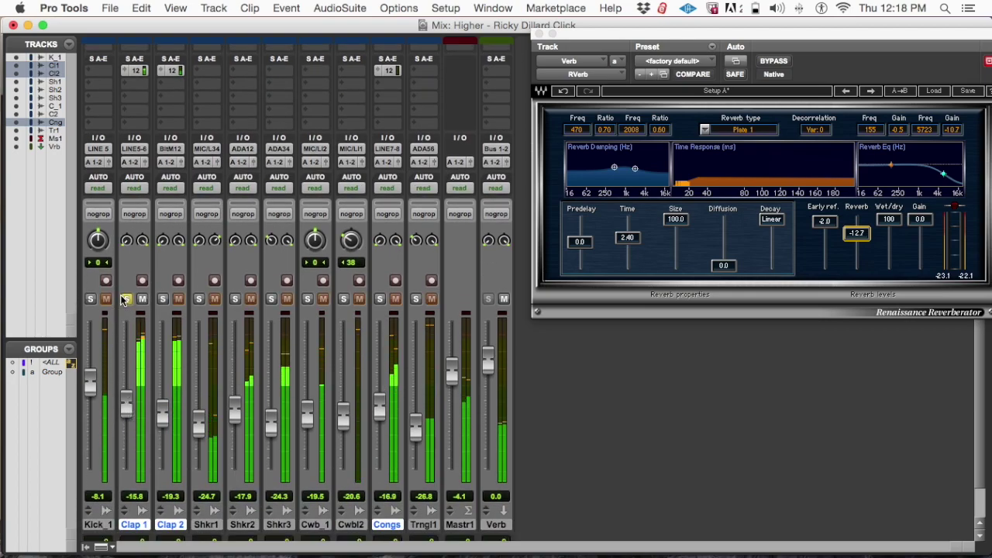
{"action": "left_click", "coordinate": [126, 402]}
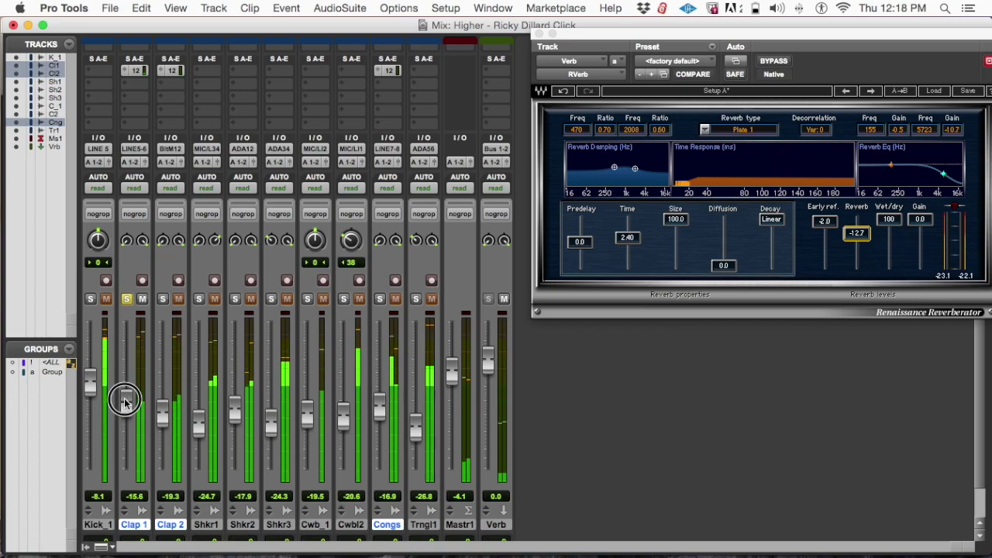
{"action": "left_click_drag", "start_coordinate": [124, 402], "coordinate": [125, 406]}
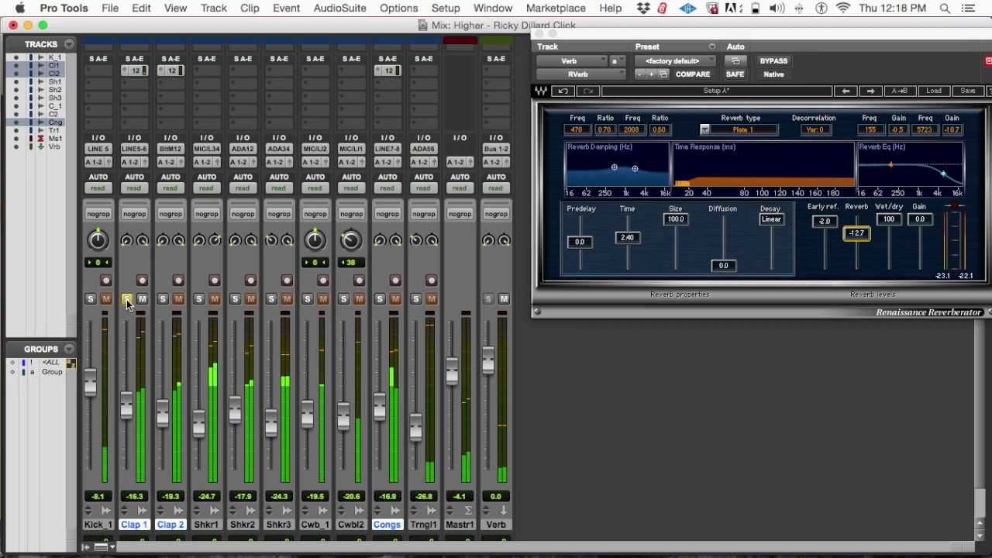
{"action": "left_click", "coordinate": [127, 299]}
Solo Congs, raise its Bus 1-2 send level to about +1.1 dB and unsolo it
{"action": "scroll", "coordinate": [213, 313], "scroll_direction": "up", "scroll_amount": 3}
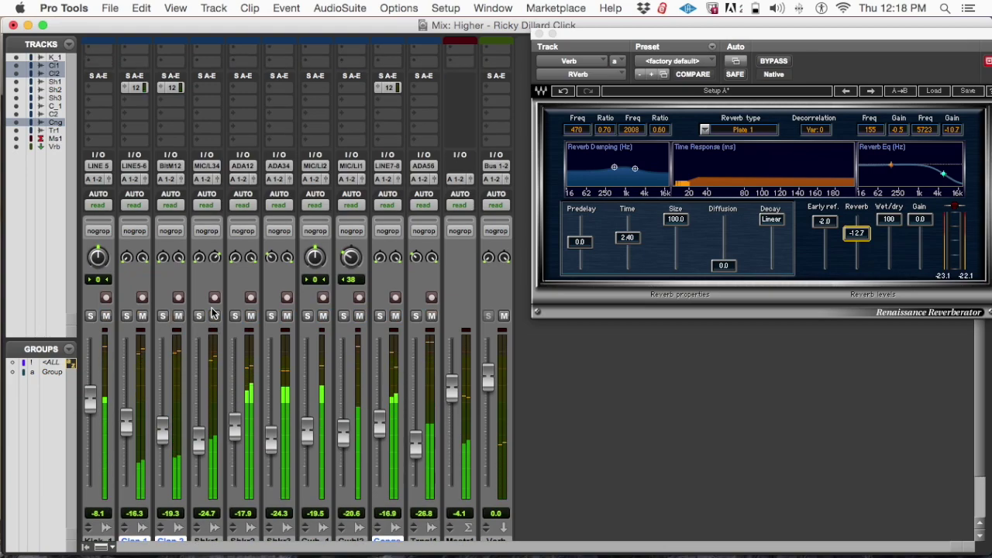
{"action": "scroll", "coordinate": [387, 376], "scroll_direction": "down", "scroll_amount": 5}
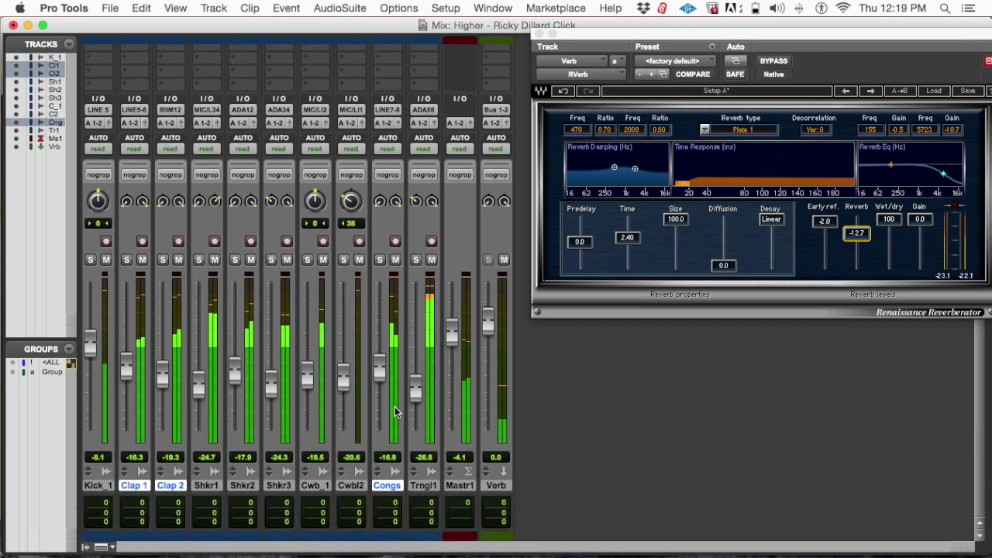
{"action": "left_click", "coordinate": [385, 259]}
{"action": "scroll", "coordinate": [395, 225], "scroll_direction": "up", "scroll_amount": 9}
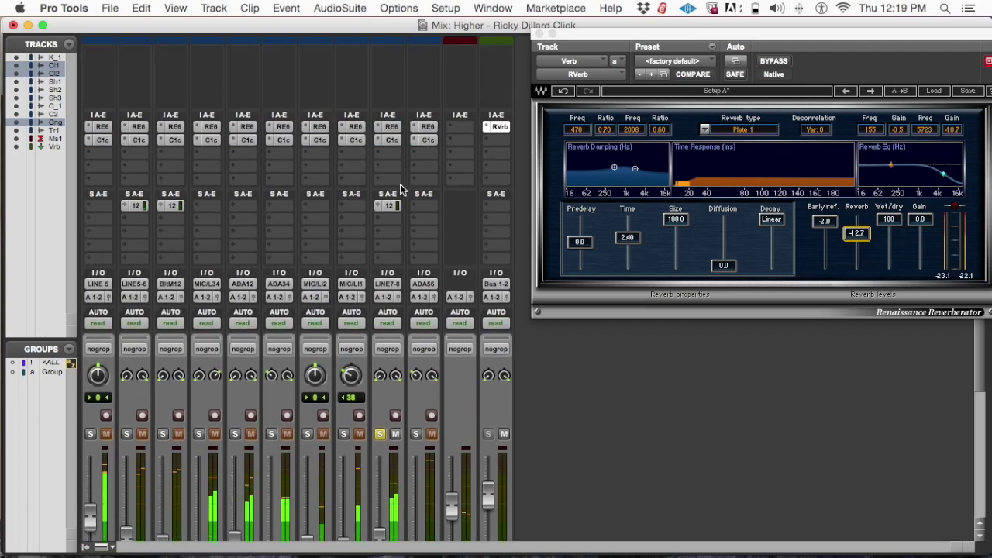
{"action": "left_click", "coordinate": [392, 206]}
{"action": "left_click_drag", "start_coordinate": [269, 348], "coordinate": [280, 242]}
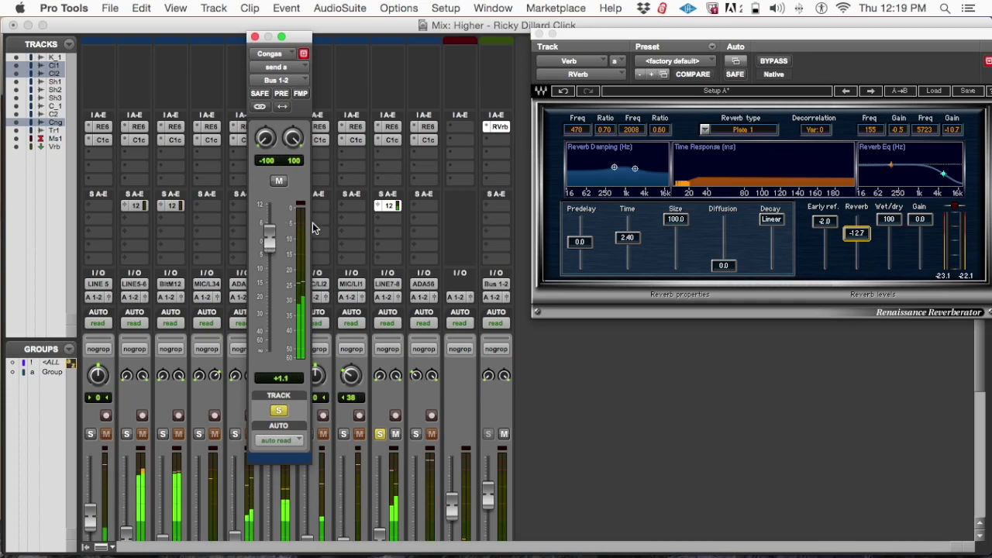
{"action": "left_click", "coordinate": [379, 434]}
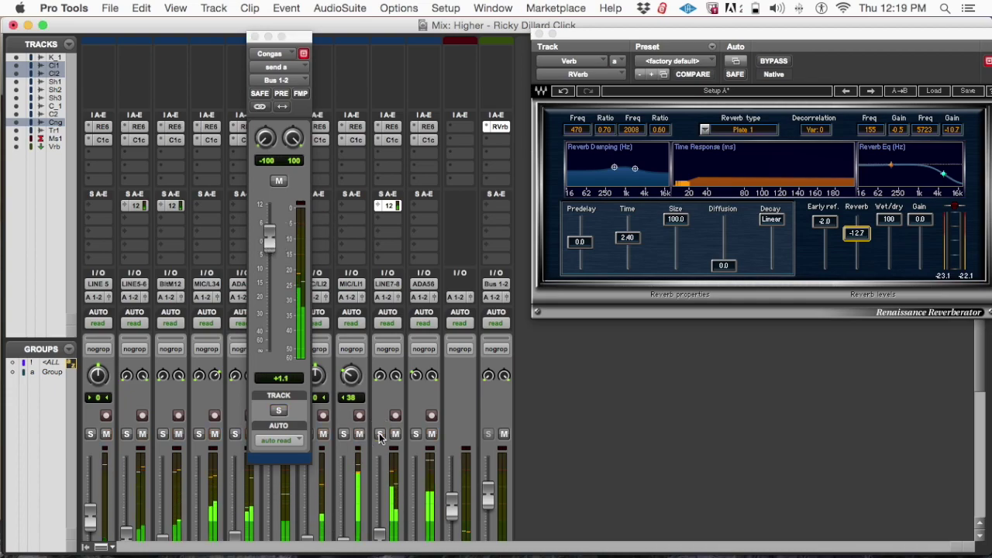
Solo Congs, lower its Bus 1-2 send level to about -5.2 dB, unsolo it and close the send window
{"action": "left_click_drag", "start_coordinate": [269, 234], "coordinate": [271, 240]}
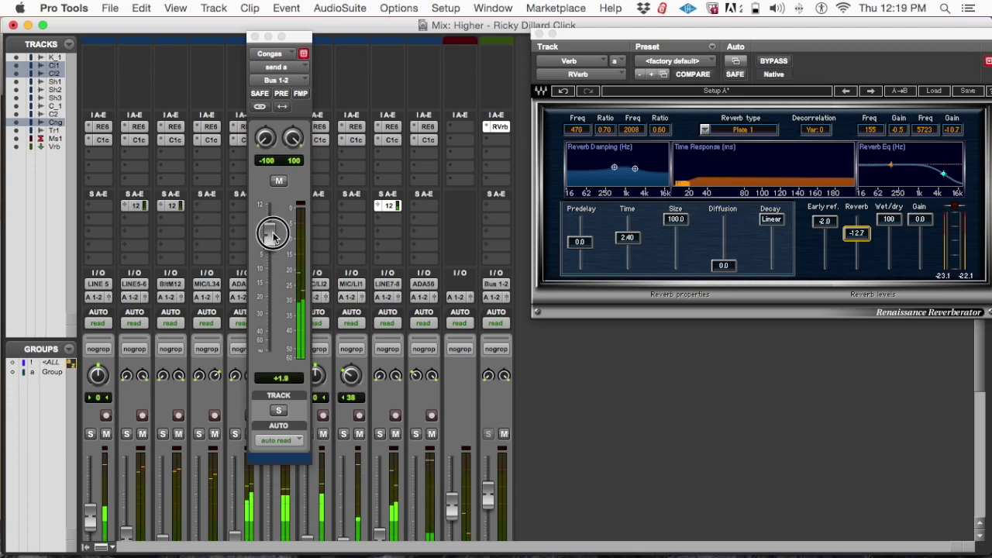
{"action": "left_click_drag", "start_coordinate": [270, 240], "coordinate": [296, 257]}
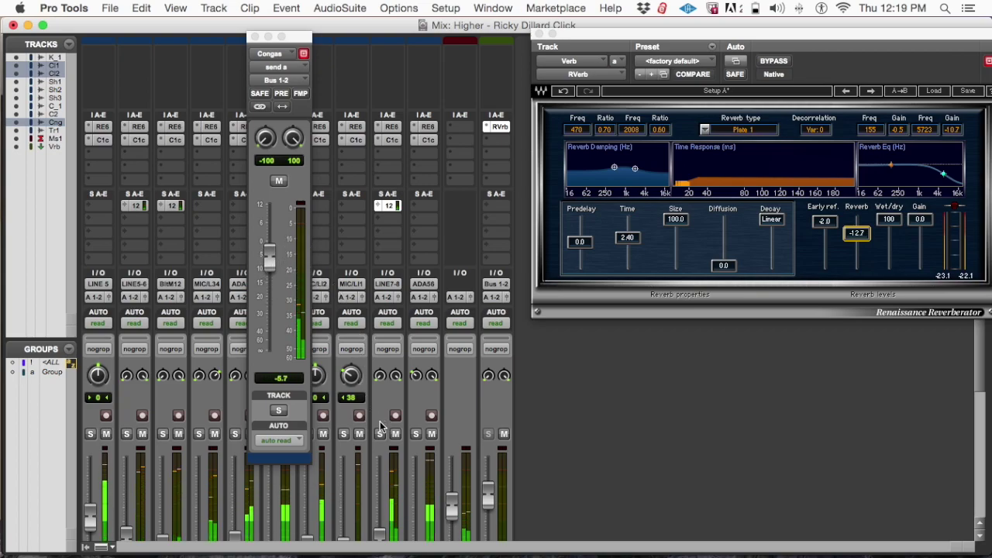
{"action": "left_click", "coordinate": [380, 432]}
{"action": "left_click_drag", "start_coordinate": [267, 262], "coordinate": [273, 320]}
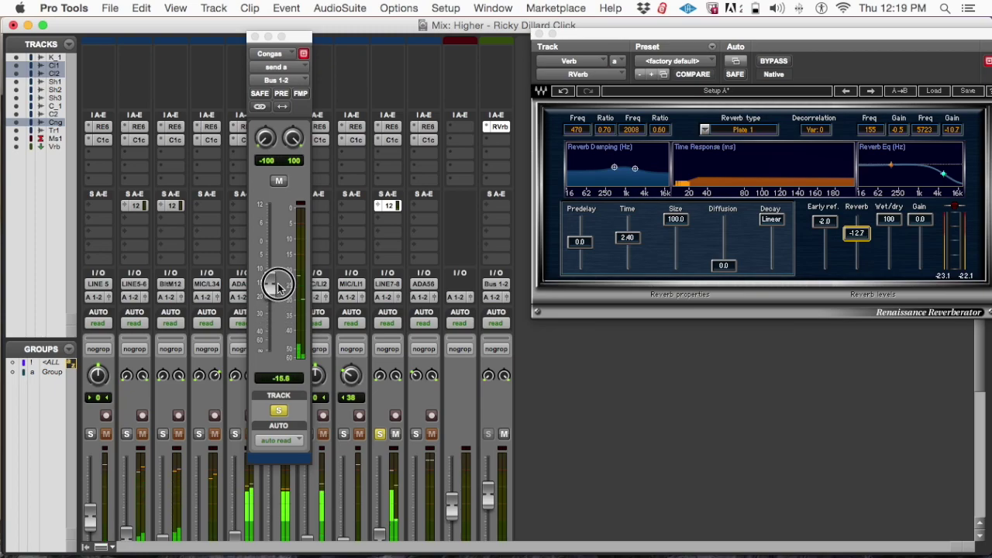
{"action": "left_click_drag", "start_coordinate": [283, 268], "coordinate": [285, 258]}
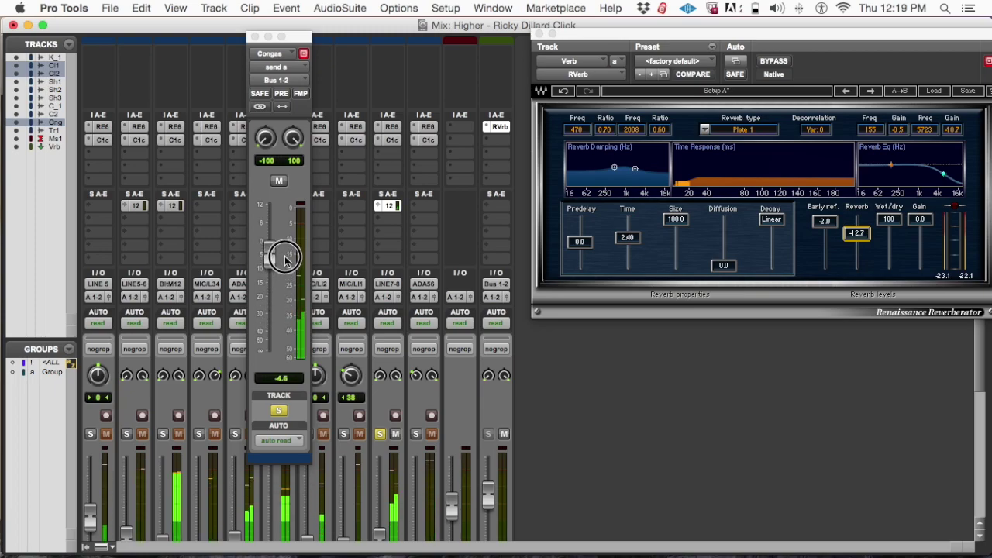
{"action": "left_click_drag", "start_coordinate": [285, 258], "coordinate": [284, 258]}
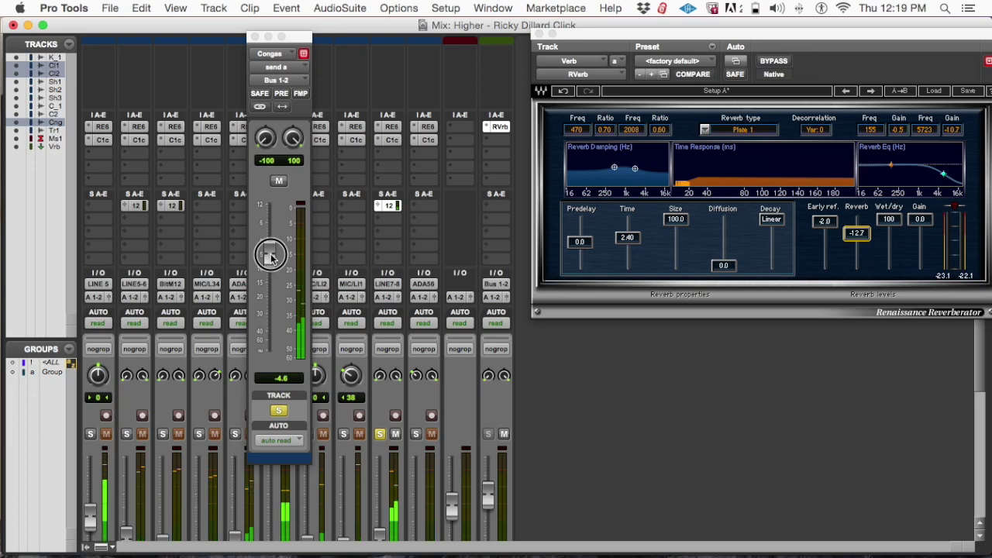
{"action": "mouse_move", "coordinate": [271, 261]}
{"action": "left_mouse_down"}
{"action": "mouse_move", "coordinate": [275, 271]}
{"action": "mouse_move", "coordinate": [280, 260]}
{"action": "left_mouse_up"}
{"action": "left_click", "coordinate": [279, 410]}
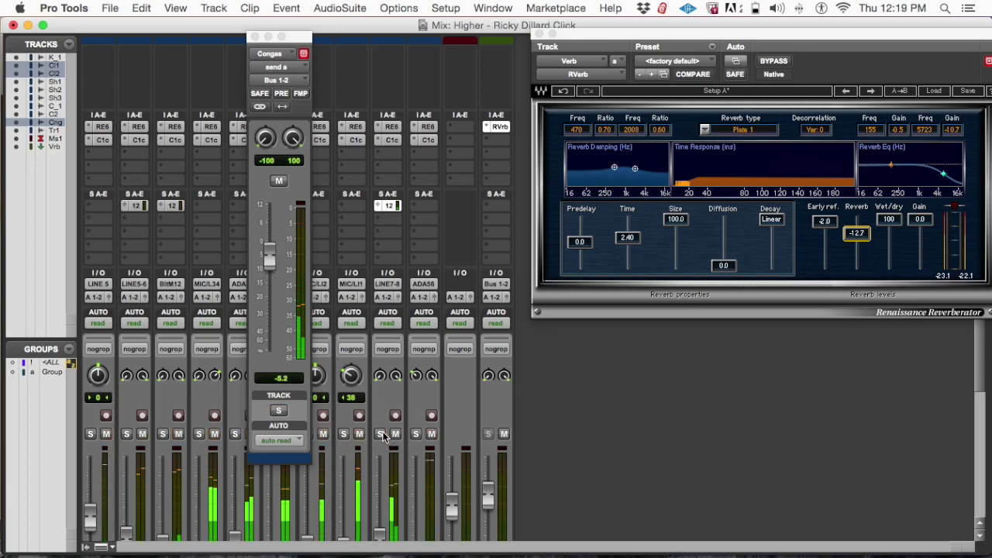
{"action": "left_click", "coordinate": [256, 38]}
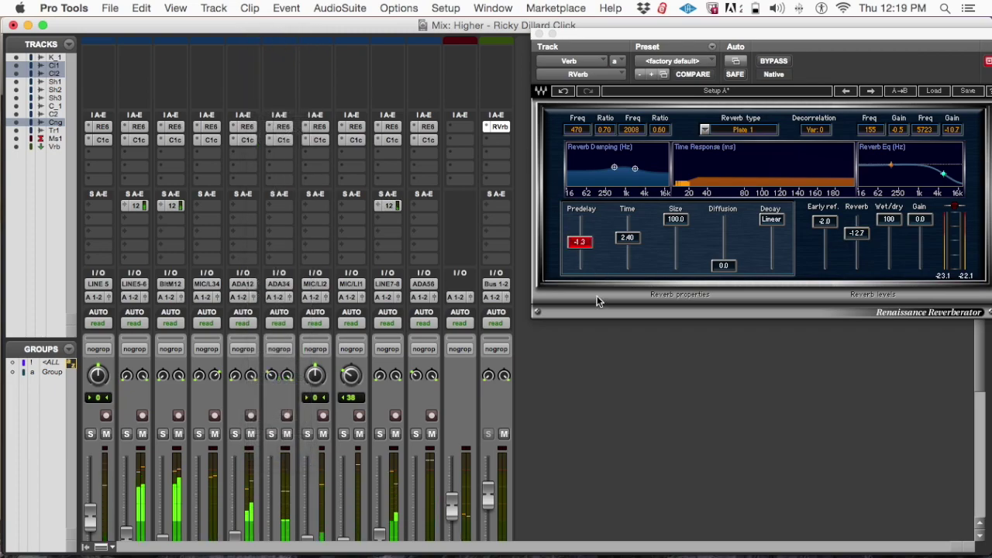
Reset the Verb track's RVerb predelay to 0.0 and close the plug-in window
{"action": "scroll", "coordinate": [632, 353], "scroll_direction": "down", "scroll_amount": 5}
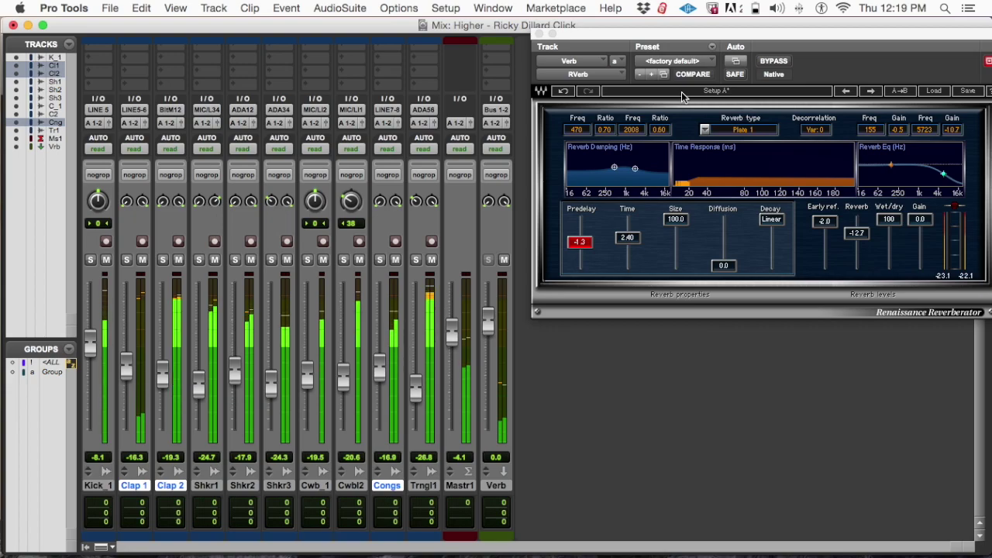
{"action": "left_click", "coordinate": [581, 242], "text": "alt"}
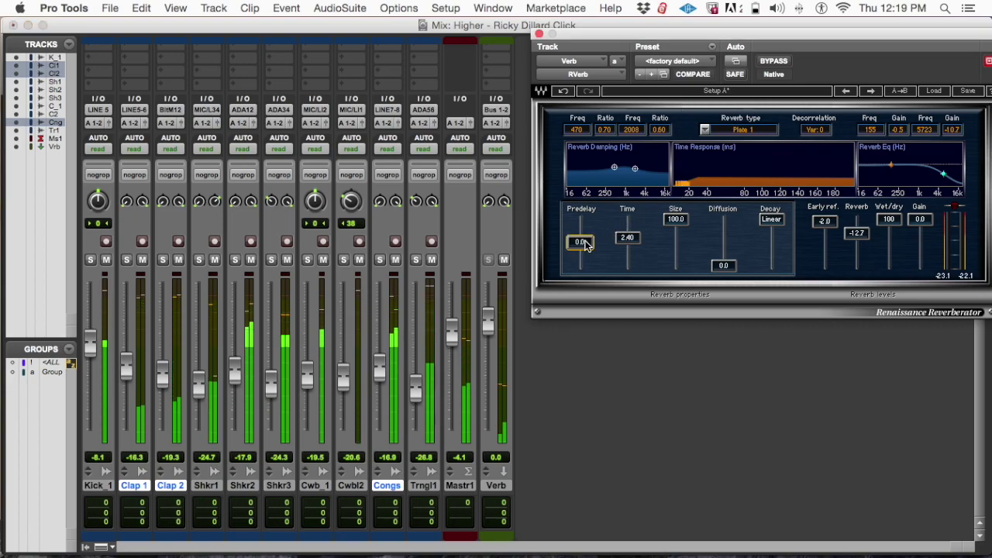
{"action": "left_click", "coordinate": [540, 34]}
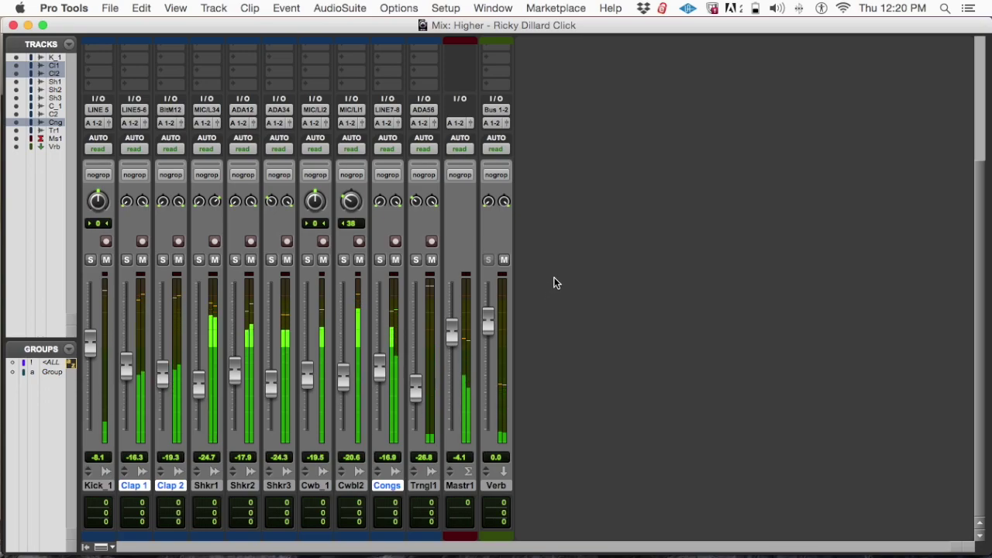
Examine the mixer channels, view the whole arrangement zoomed out in the Edit window and return to the Mix window
{"action": "scroll", "coordinate": [509, 277], "scroll_direction": "up", "scroll_amount": 5}
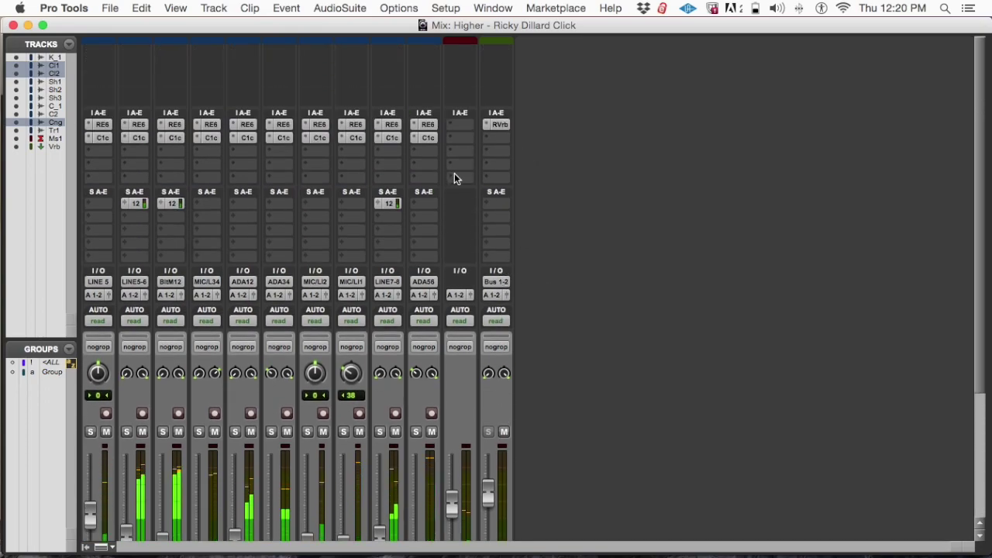
{"action": "scroll", "coordinate": [568, 255], "scroll_direction": "down", "scroll_amount": 5}
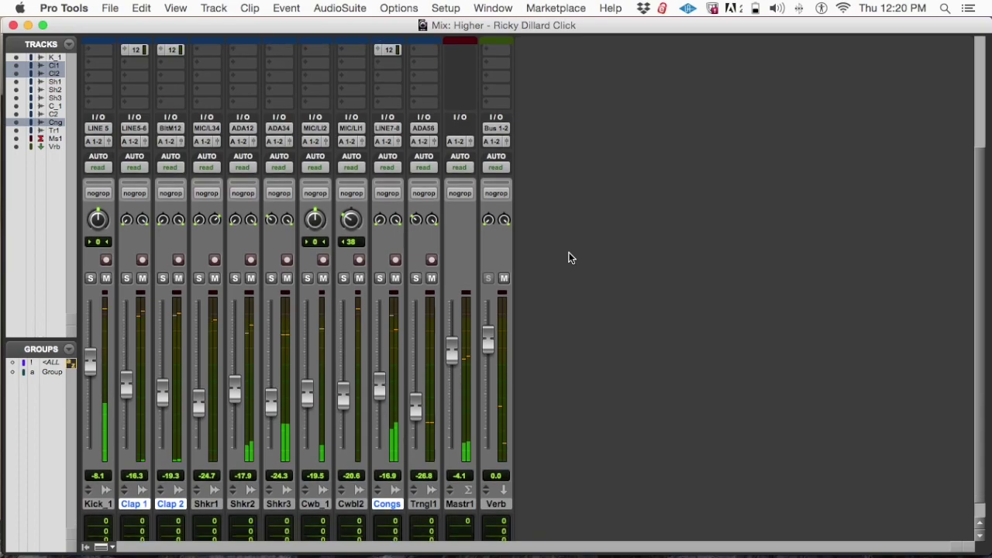
{"action": "scroll", "coordinate": [287, 377], "scroll_direction": "up", "scroll_amount": 5}
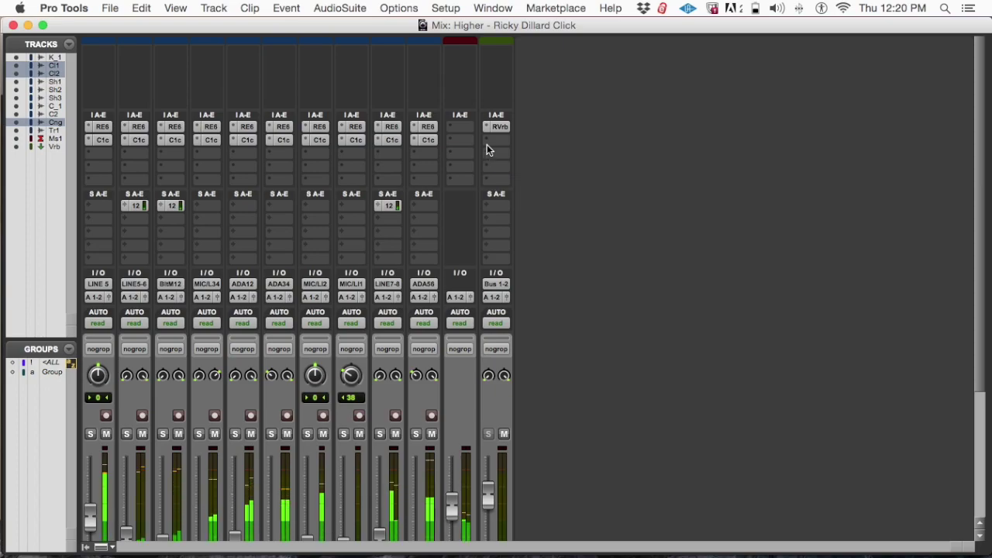
{"action": "key", "text": "super+equal"}
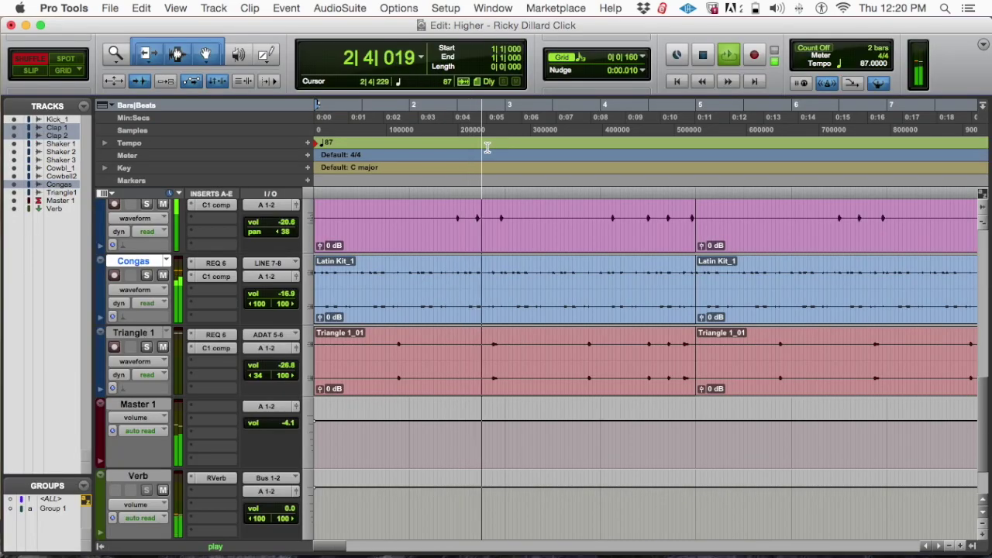
{"action": "key", "text": "super+bracketleft"}
{"action": "key", "text": "super+bracketleft"}
{"action": "key", "text": "super+bracketleft"}
{"action": "key", "text": "super+bracketleft"}
{"action": "key", "text": "super+bracketleft"}
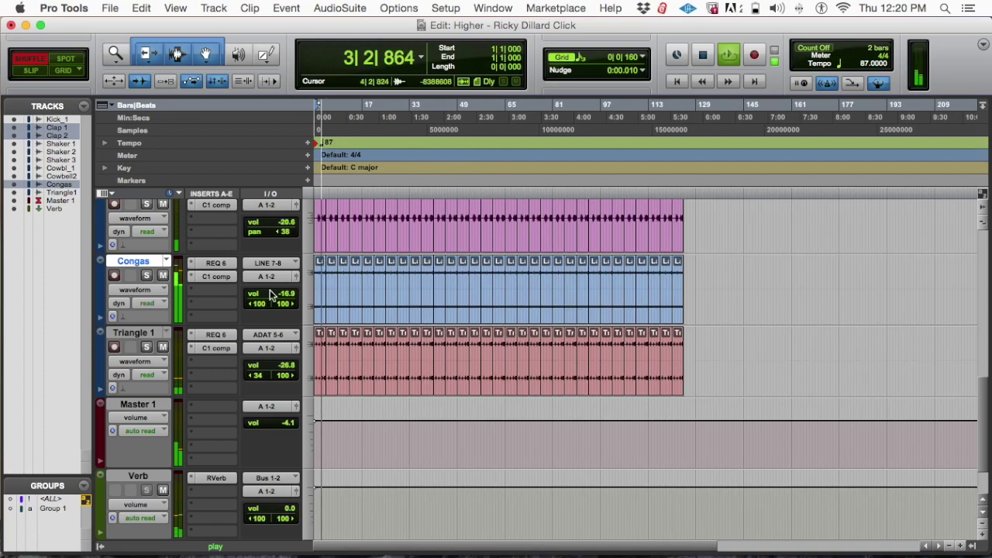
{"action": "scroll", "coordinate": [396, 334], "scroll_direction": "up", "scroll_amount": 10}
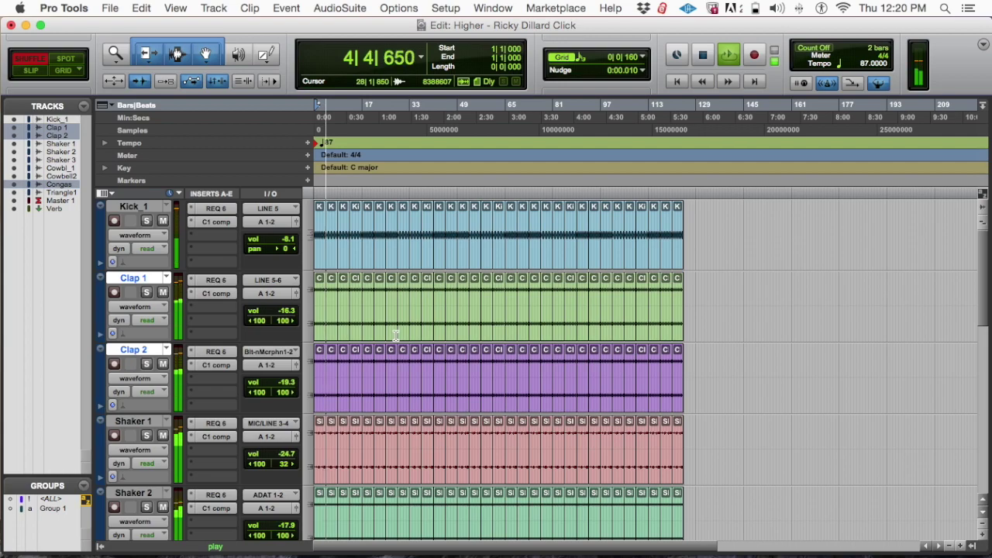
{"action": "key", "text": "super+equal"}
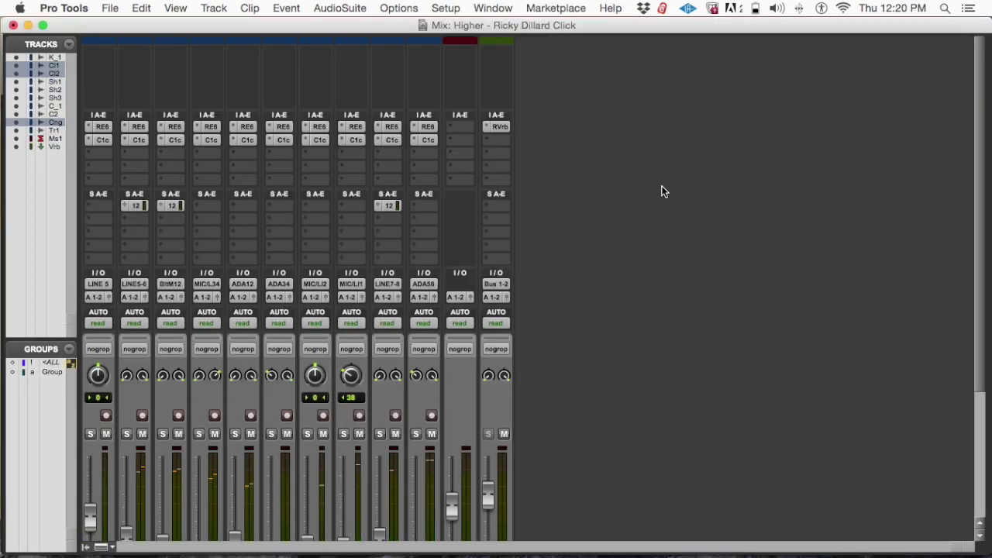
Insert the multichannel REQ 6 (stereo) equalizer in the first insert slot of the Master 1 track
{"action": "scroll", "coordinate": [640, 209], "scroll_direction": "down", "scroll_amount": 5}
{"action": "scroll", "coordinate": [578, 281], "scroll_direction": "up", "scroll_amount": 5}
{"action": "scroll", "coordinate": [519, 227], "scroll_direction": "down", "scroll_amount": 4}
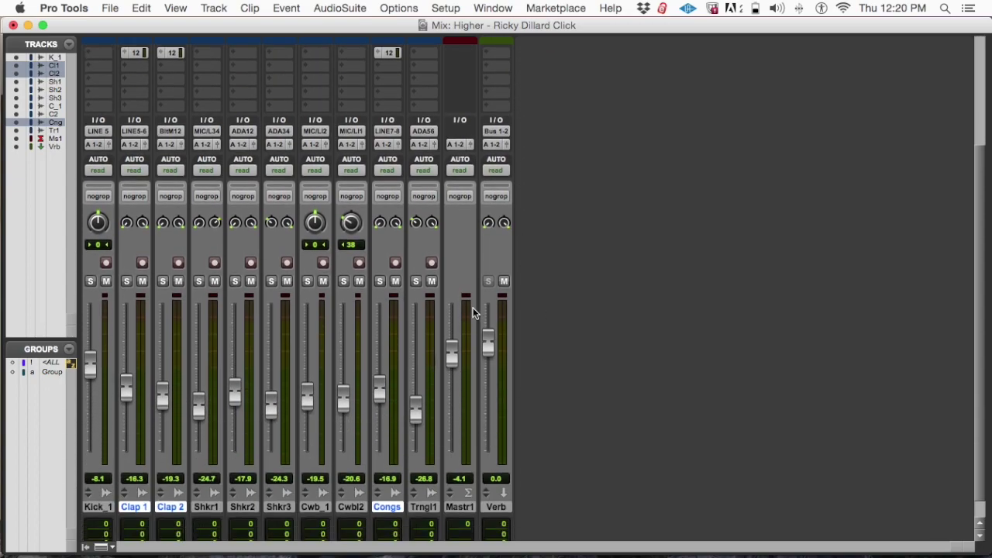
{"action": "scroll", "coordinate": [474, 312], "scroll_direction": "up", "scroll_amount": 4}
{"action": "left_click", "coordinate": [461, 128]}
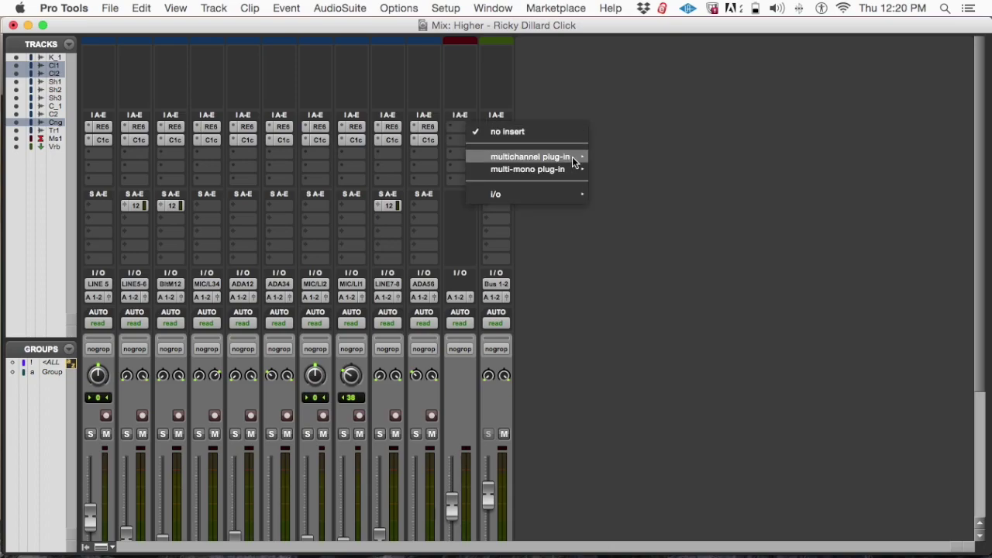
{"action": "mouse_move", "coordinate": [574, 159]}
{"action": "mouse_move", "coordinate": [643, 160]}
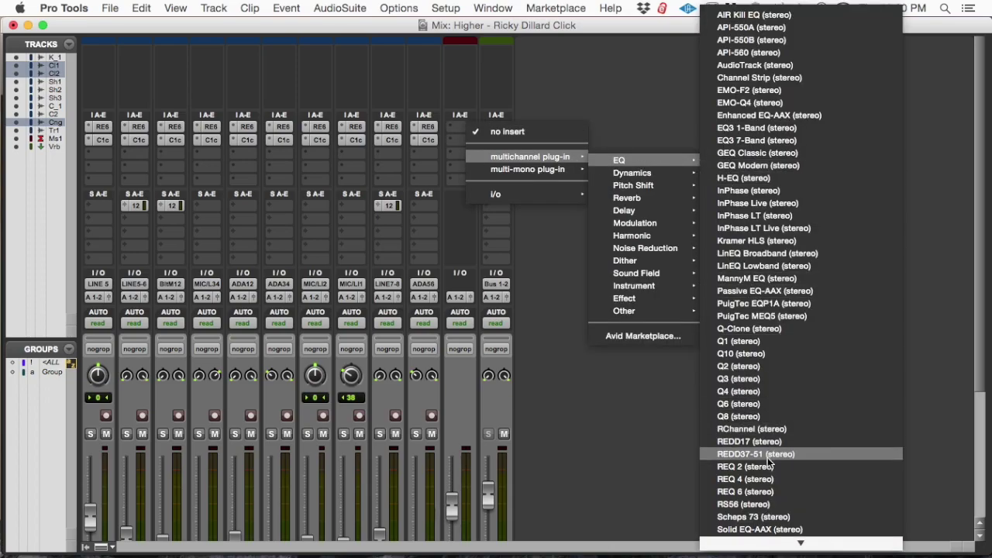
{"action": "left_click", "coordinate": [762, 491]}
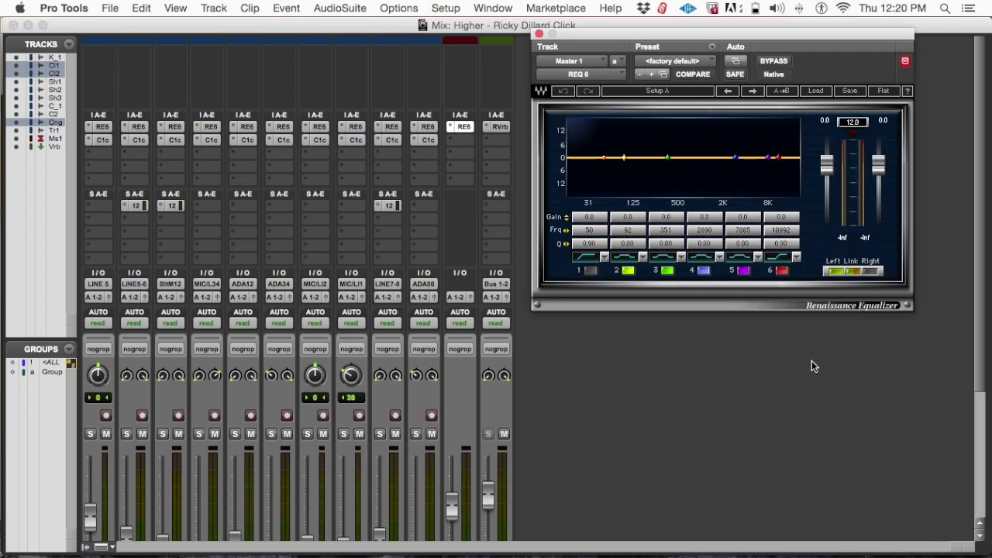
Shift band 4 of the Master 1 equalizer to about 2197 Hz and move the plug-in window slightly aside
{"action": "left_click_drag", "start_coordinate": [734, 159], "coordinate": [733, 158]}
{"action": "left_click_drag", "start_coordinate": [728, 158], "coordinate": [726, 158]}
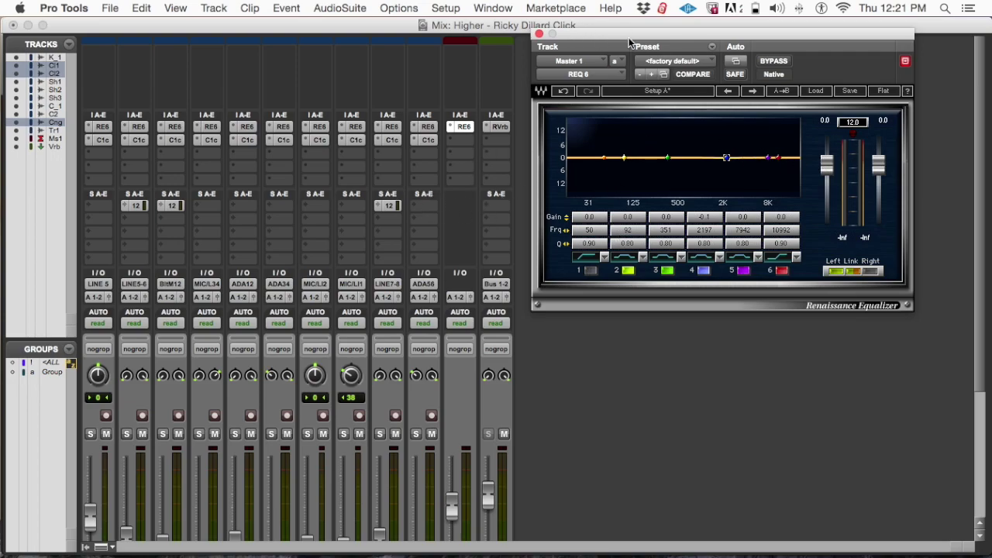
{"action": "left_click_drag", "start_coordinate": [628, 39], "coordinate": [642, 31]}
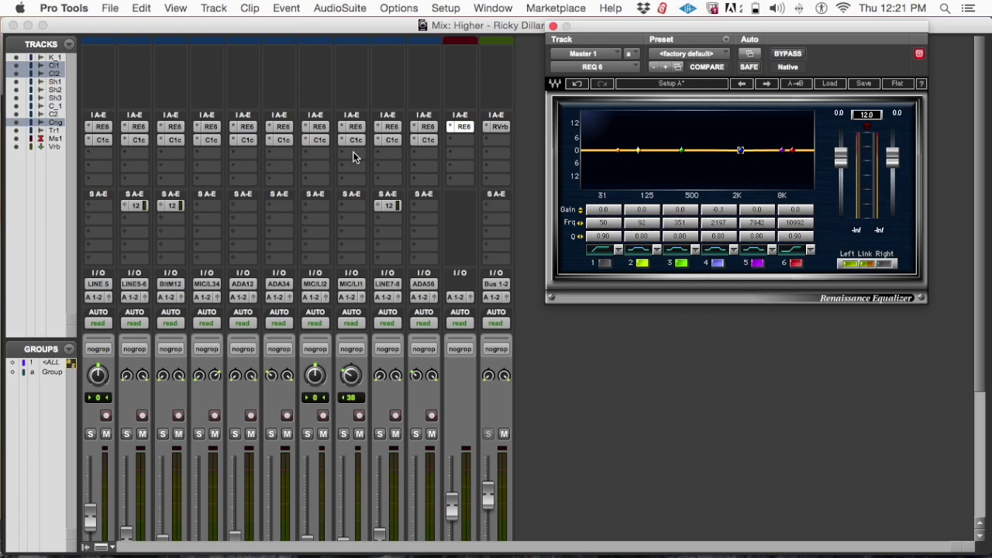
During playback, boost Master 1 EQ band 4 about 1.3 dB at 2466 Hz, band 5 about 1.3 dB at 6442 Hz and band 6 about 0.4 dB
{"action": "key", "text": "space"}
{"action": "scroll", "coordinate": [493, 205], "scroll_direction": "down", "scroll_amount": 5}
{"action": "scroll", "coordinate": [240, 72], "scroll_direction": "up", "scroll_amount": 3}
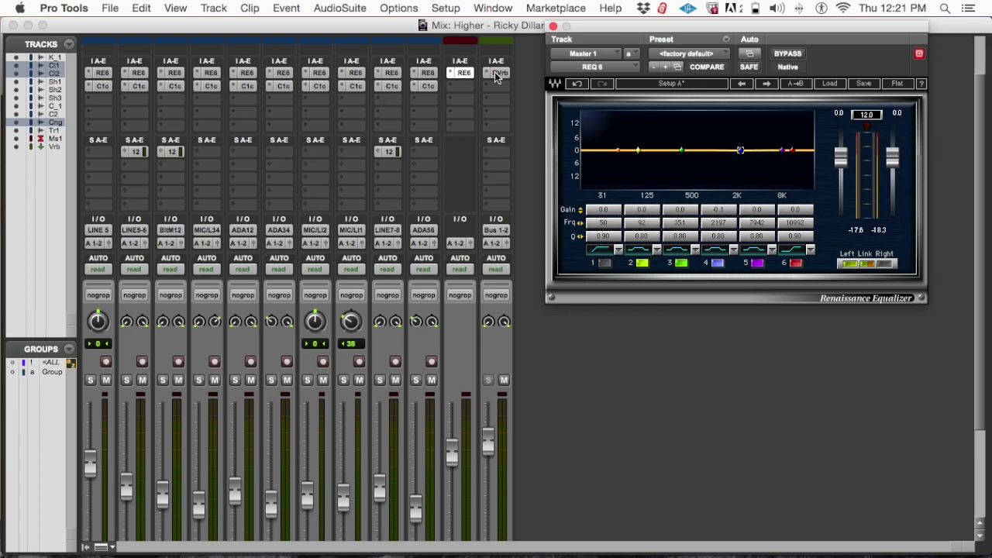
{"action": "scroll", "coordinate": [473, 322], "scroll_direction": "down", "scroll_amount": 3}
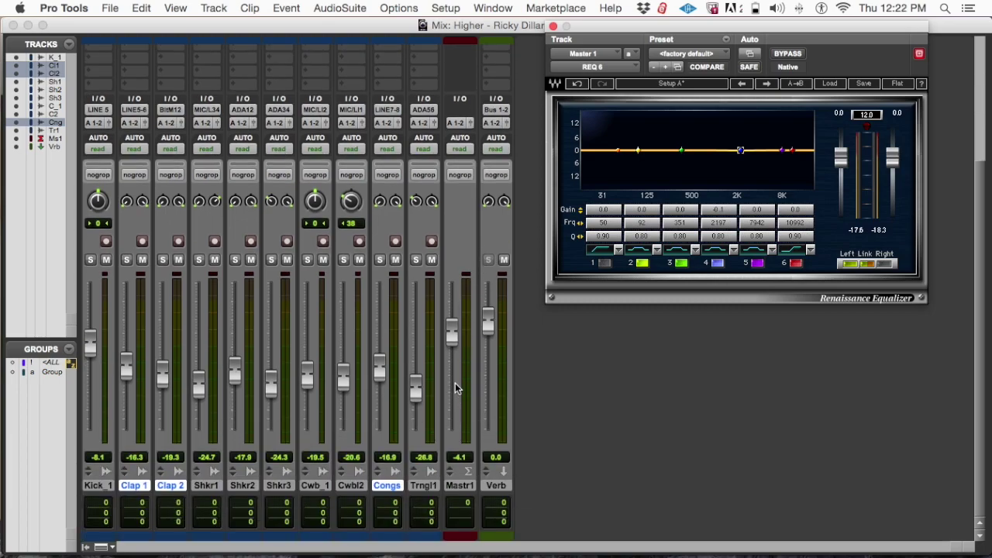
{"action": "scroll", "coordinate": [455, 372], "scroll_direction": "up", "scroll_amount": 4}
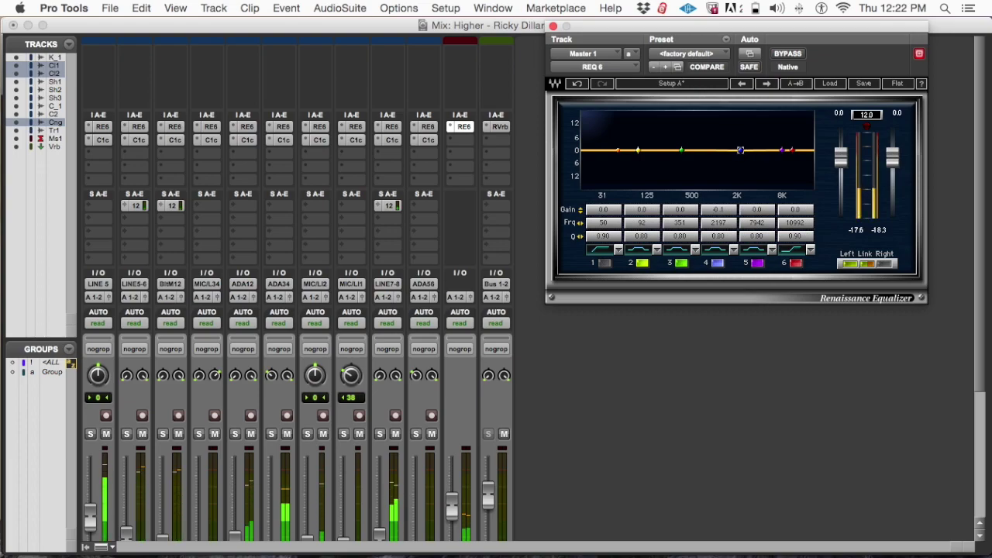
{"action": "left_click_drag", "start_coordinate": [740, 149], "coordinate": [779, 148]}
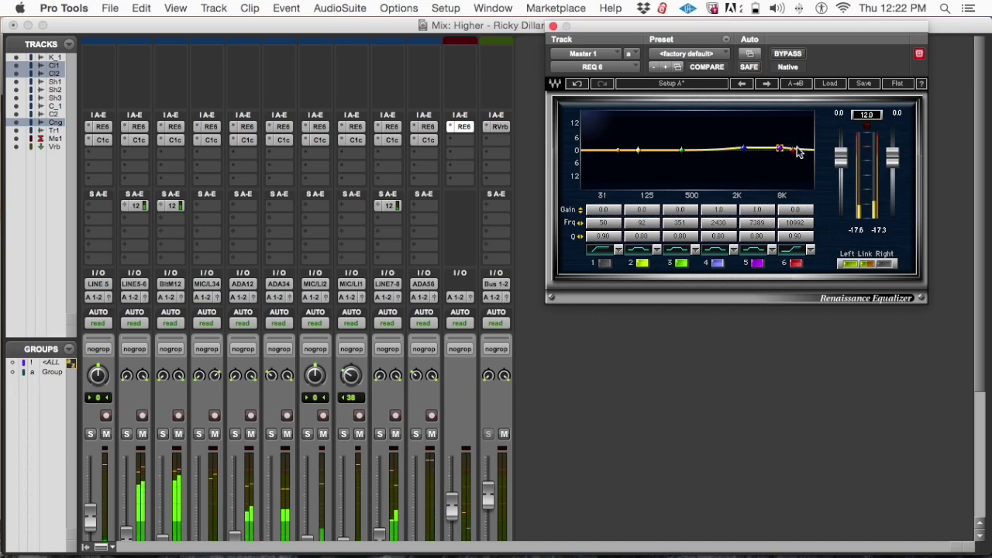
{"action": "left_click_drag", "start_coordinate": [797, 152], "coordinate": [791, 149]}
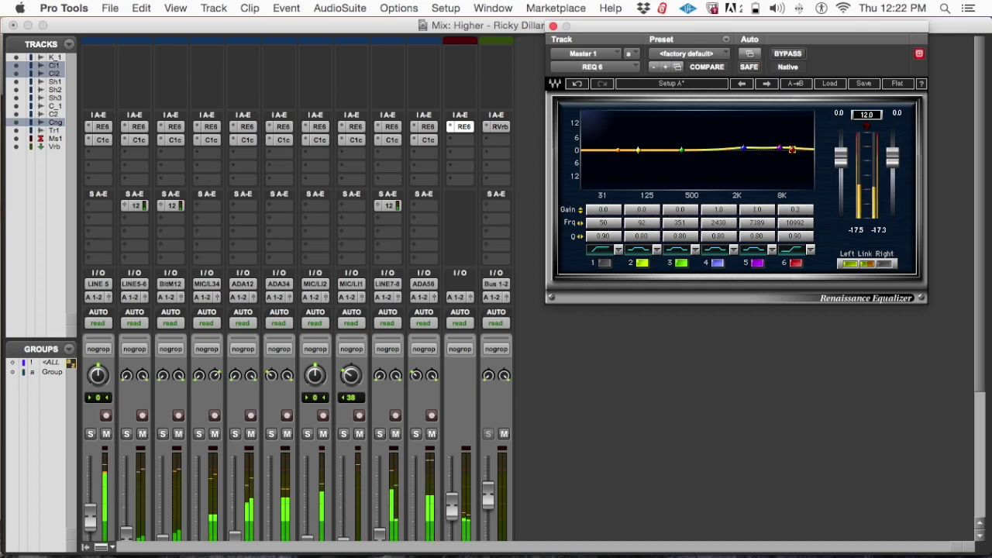
{"action": "left_click_drag", "start_coordinate": [791, 149], "coordinate": [778, 146]}
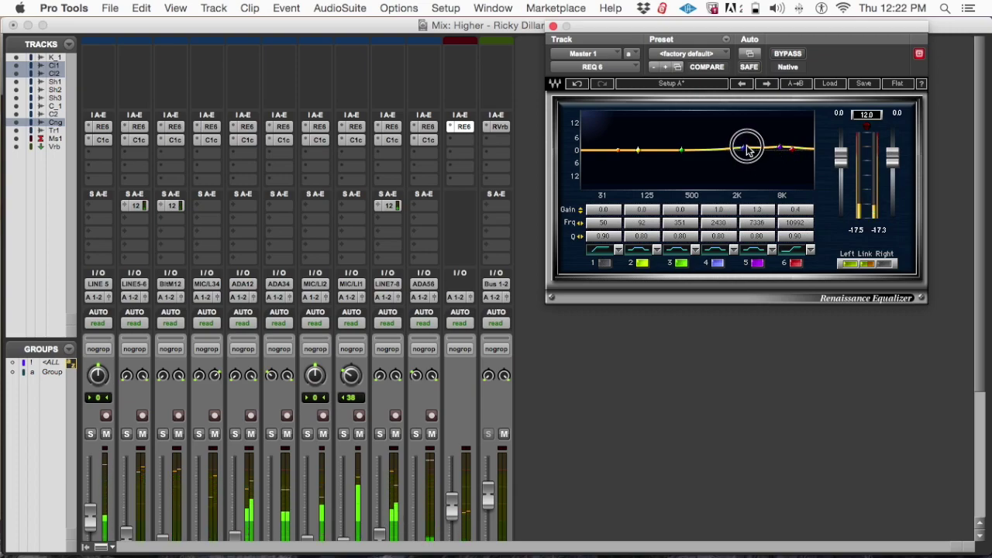
{"action": "mouse_move", "coordinate": [746, 148]}
{"action": "left_mouse_down"}
{"action": "mouse_move", "coordinate": [775, 147]}
{"action": "mouse_move", "coordinate": [762, 150]}
{"action": "left_mouse_up"}
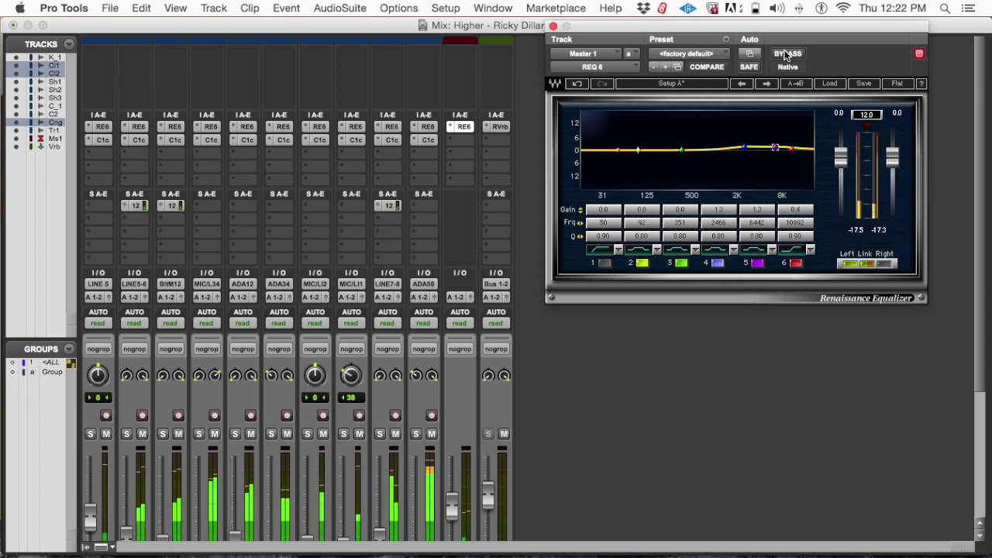
Compare the mix with and without the Master 1 equalizer by bypassing and re-enabling it twice, and close its window
{"action": "left_click", "coordinate": [787, 54]}
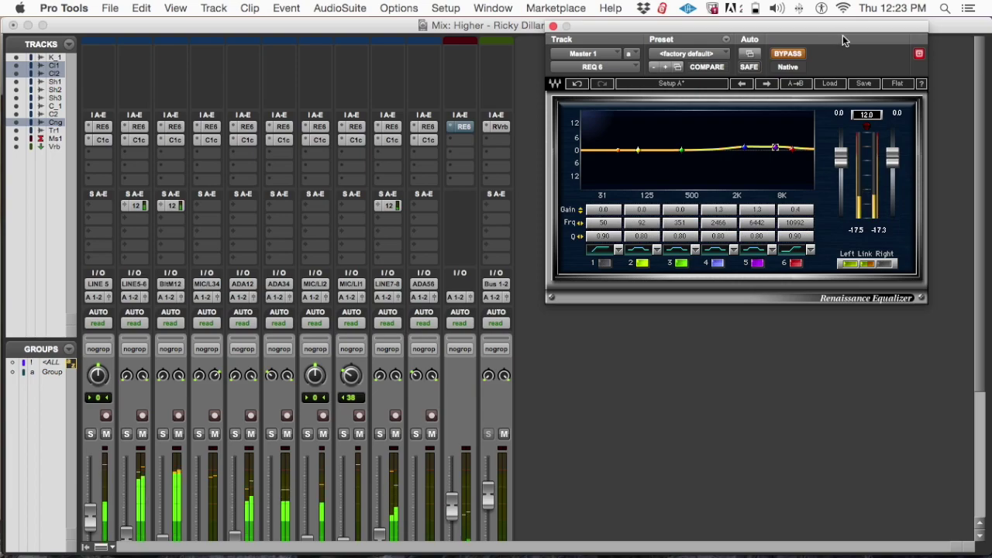
{"action": "left_click", "coordinate": [788, 55]}
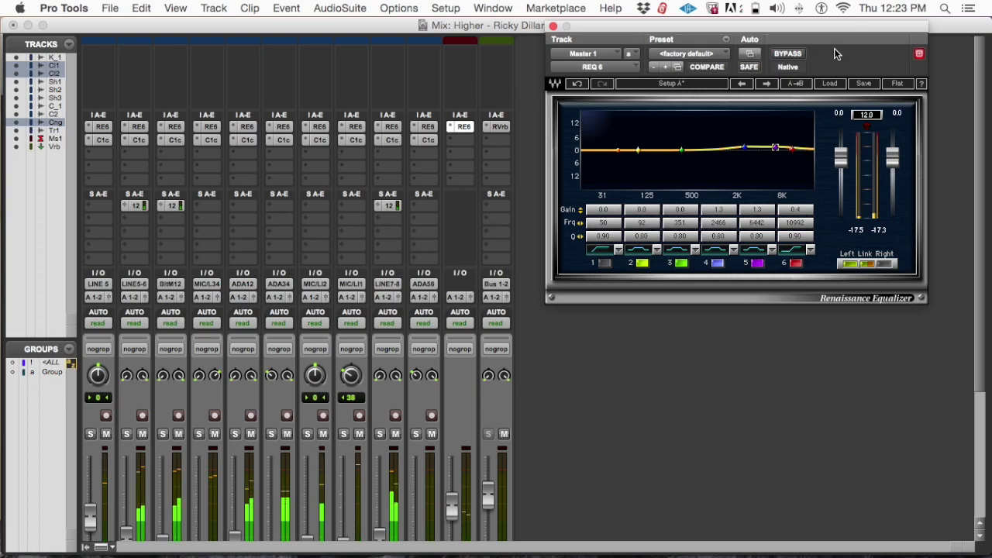
{"action": "left_click", "coordinate": [791, 57]}
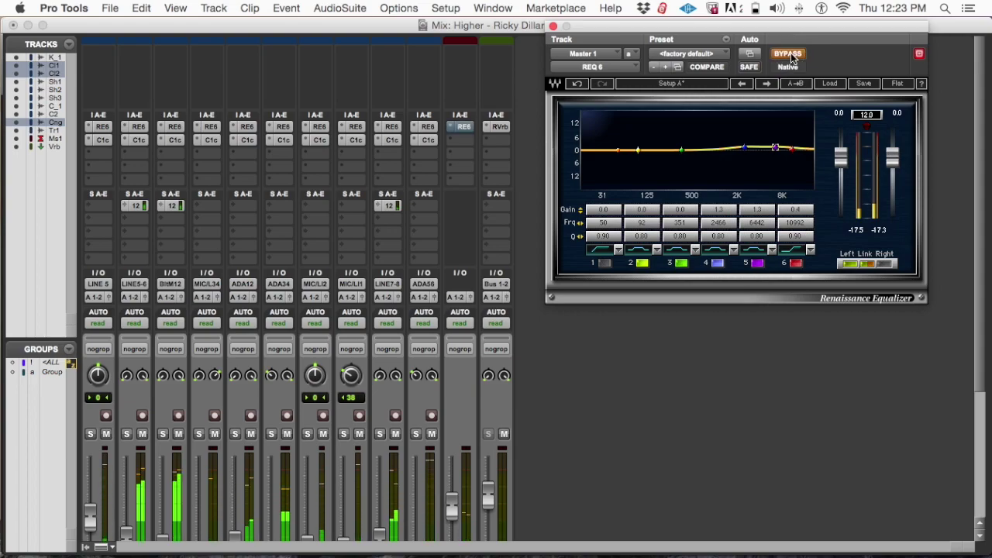
{"action": "left_click", "coordinate": [790, 56]}
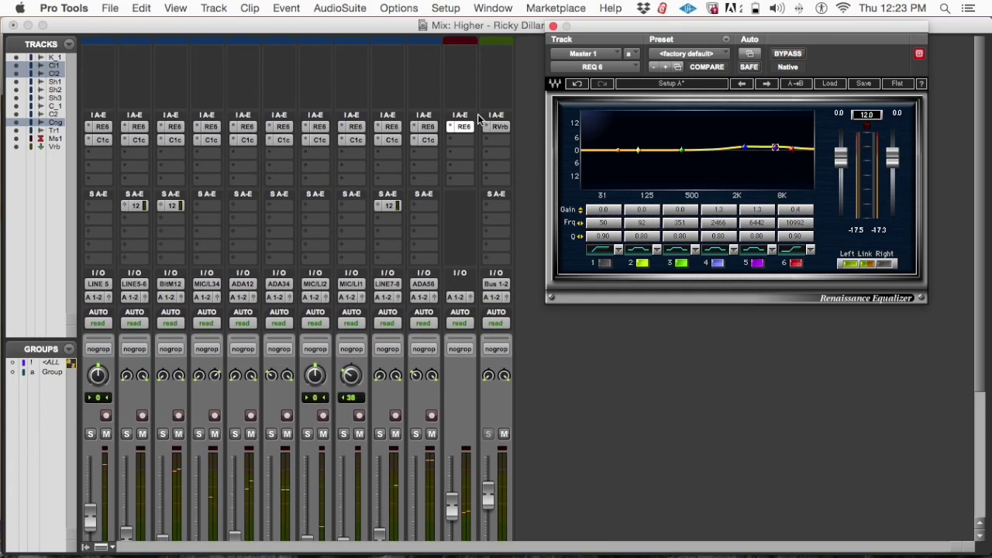
{"action": "left_click", "coordinate": [461, 127]}
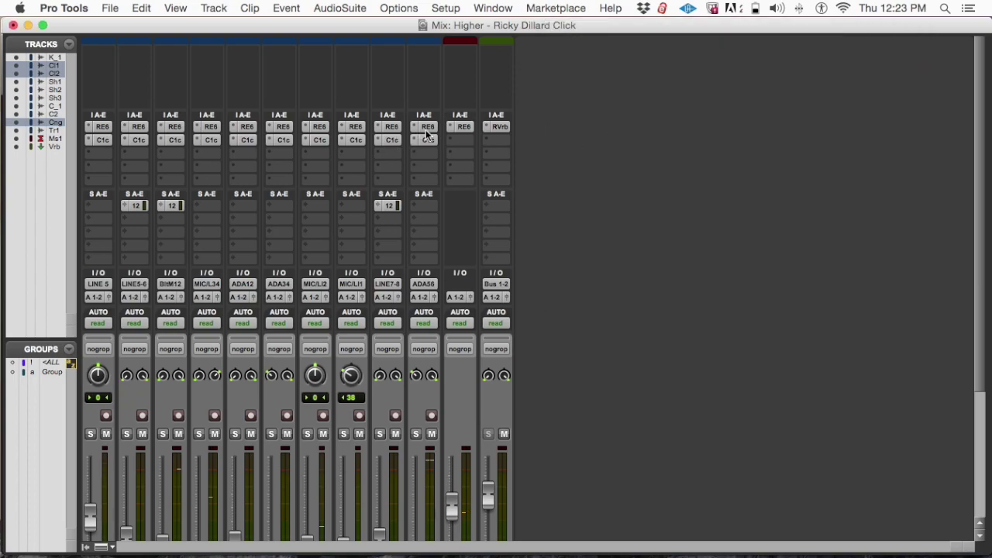
Reopen the Master 1 equalizer and set band 6 to about 0.6 dB at 13849 Hz
{"action": "left_click", "coordinate": [463, 127]}
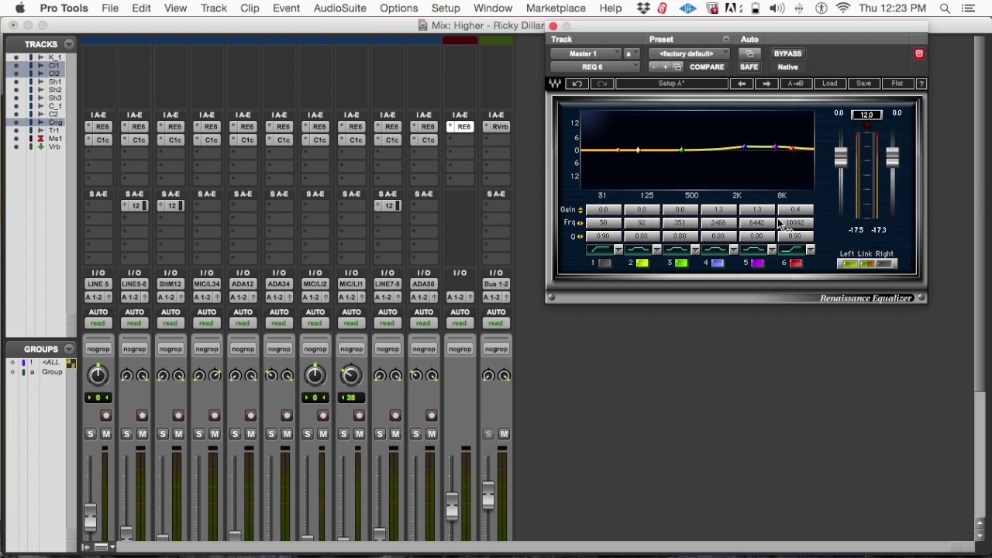
{"action": "left_click_drag", "start_coordinate": [791, 148], "coordinate": [799, 149]}
Try cutting band 3 of the Master 1 equalizer around 496 Hz, start playback to audition cuts of about 0.4 to 1 dB, and undo the band 3 moves
{"action": "left_click_drag", "start_coordinate": [698, 149], "coordinate": [691, 150]}
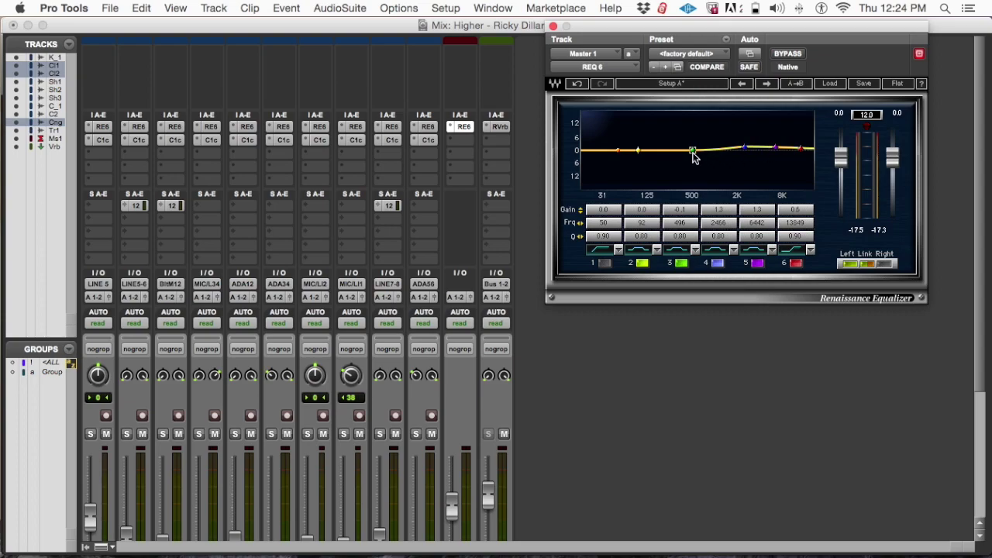
{"action": "left_click_drag", "start_coordinate": [692, 150], "coordinate": [692, 151]}
{"action": "key", "text": "space"}
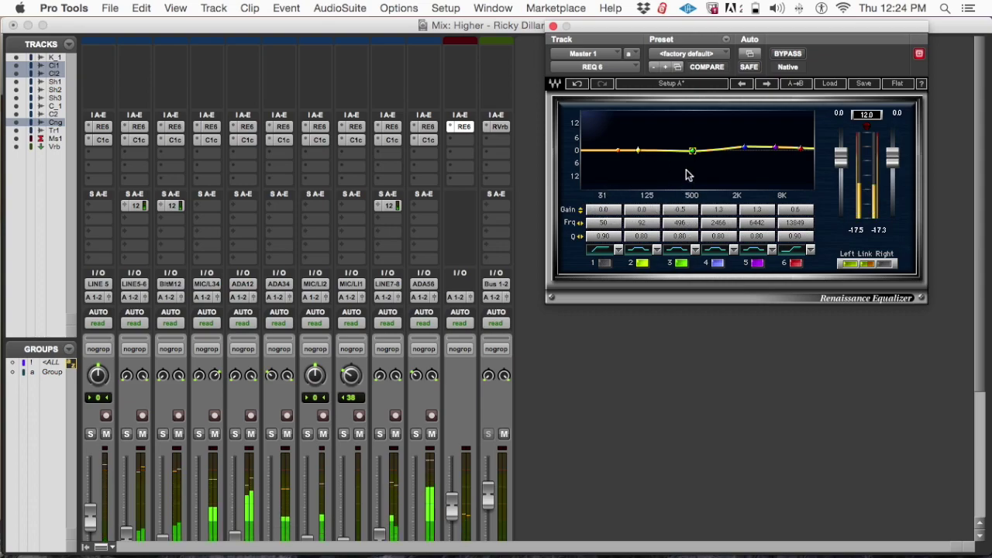
{"action": "left_click_drag", "start_coordinate": [694, 154], "coordinate": [691, 152]}
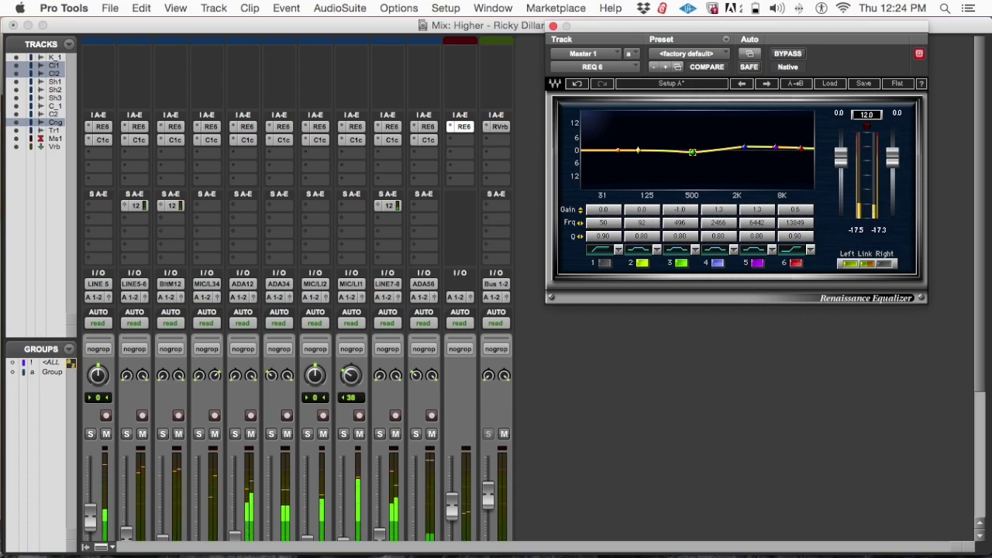
{"action": "left_click_drag", "start_coordinate": [694, 154], "coordinate": [691, 151]}
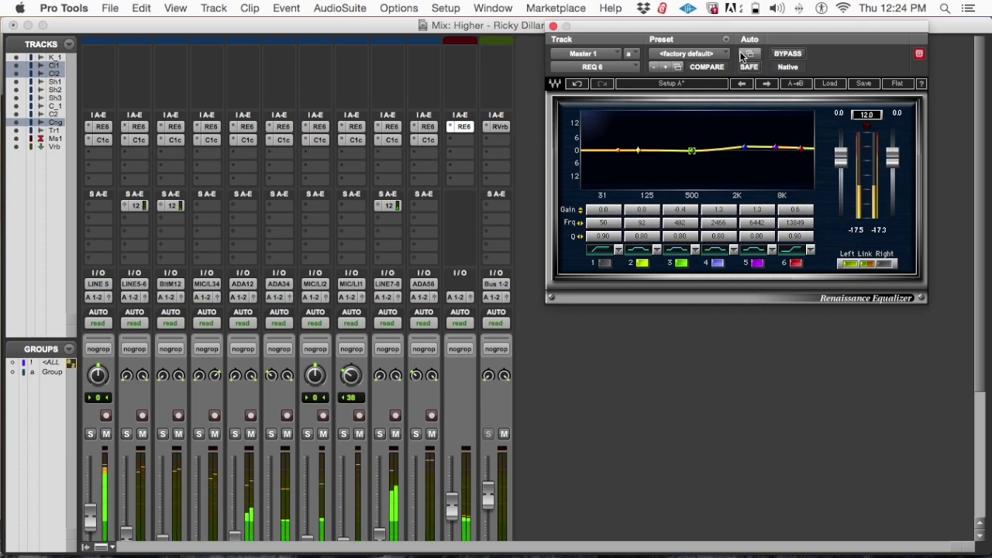
{"action": "left_click", "coordinate": [576, 84]}
{"action": "left_click", "coordinate": [574, 84]}
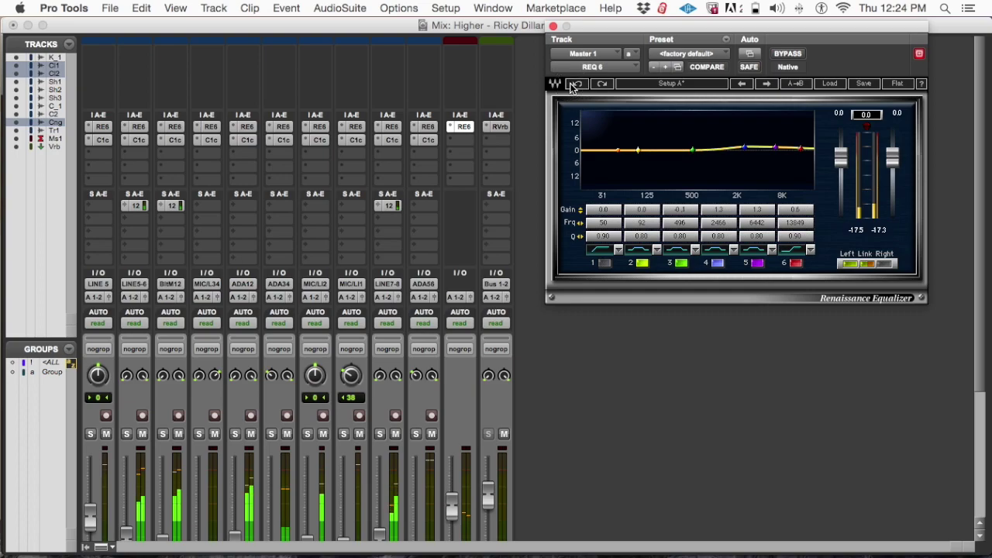
{"action": "left_click", "coordinate": [573, 84]}
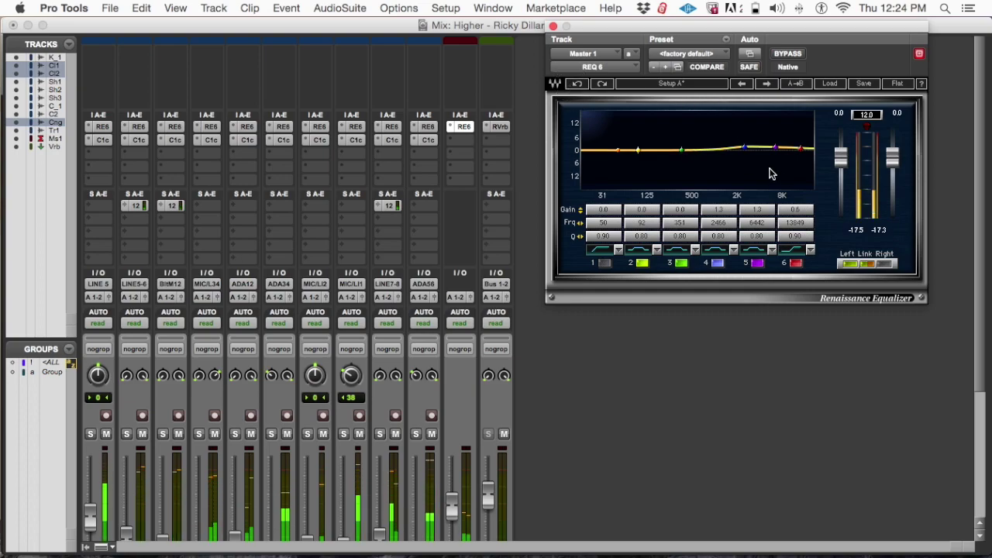
During playback, cut band 3 of the Master 1 equalizer by about 0.8 dB near 458 Hz, and stop playback
{"action": "left_click_drag", "start_coordinate": [679, 153], "coordinate": [692, 151]}
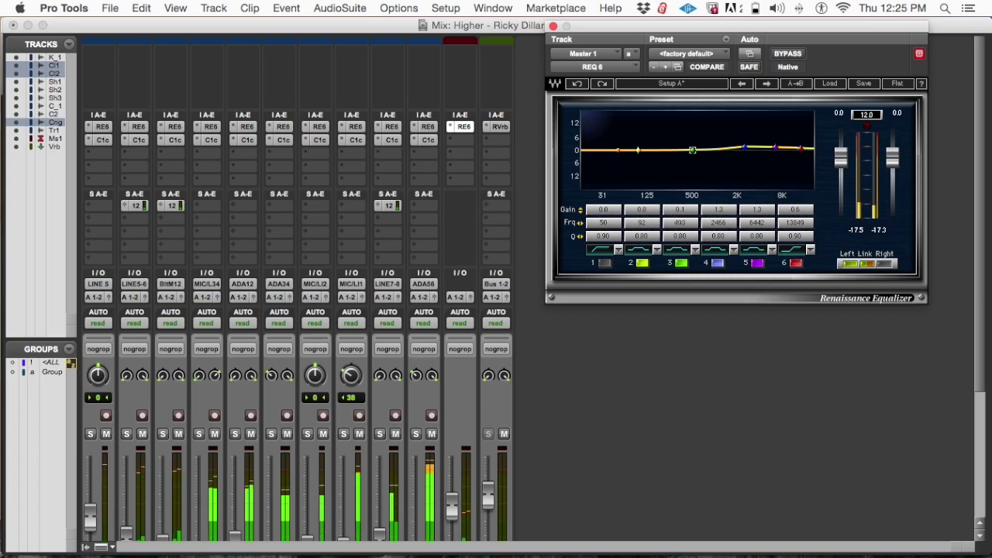
{"action": "mouse_move", "coordinate": [692, 149]}
{"action": "left_mouse_down"}
{"action": "mouse_move", "coordinate": [692, 168]}
{"action": "mouse_move", "coordinate": [689, 152]}
{"action": "left_mouse_up"}
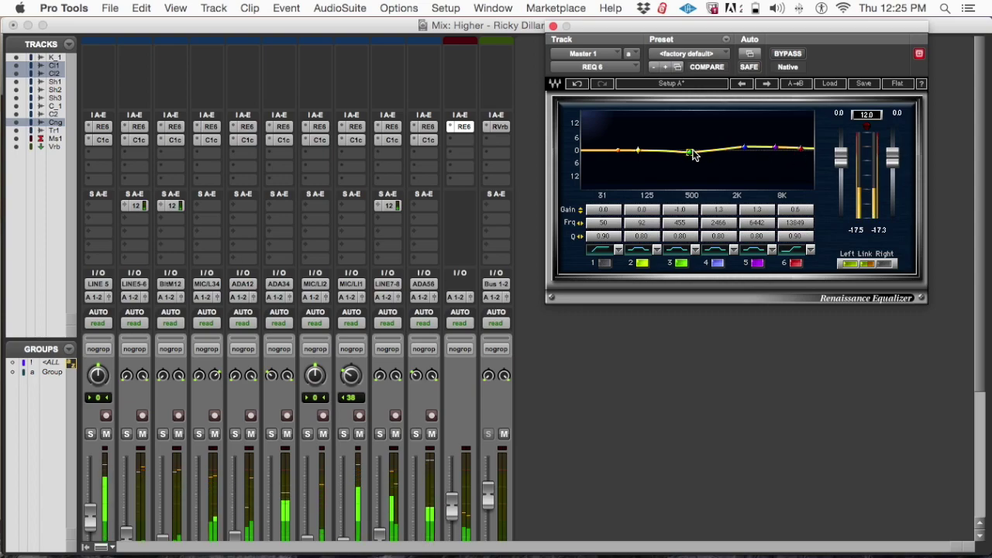
{"action": "left_click_drag", "start_coordinate": [692, 155], "coordinate": [689, 151]}
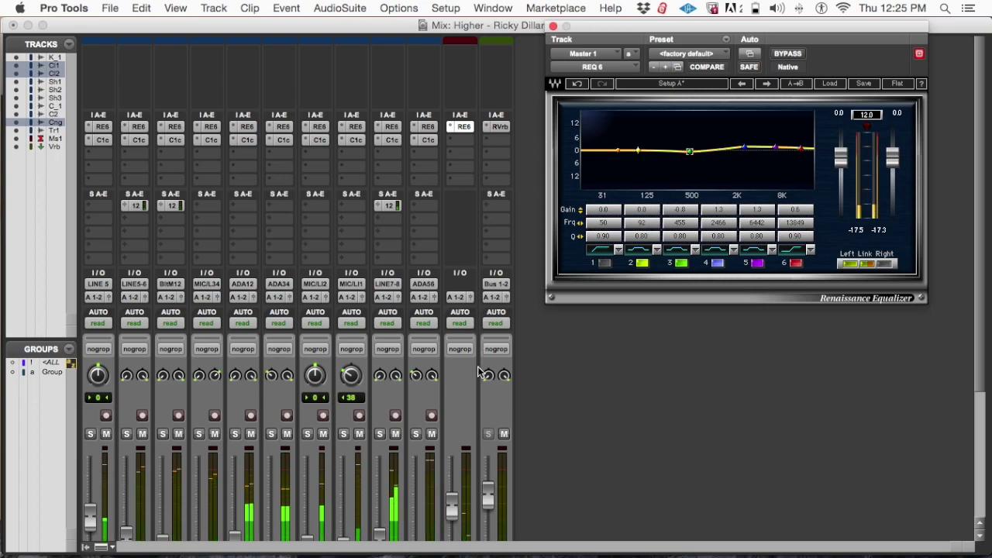
{"action": "scroll", "coordinate": [478, 373], "scroll_direction": "down", "scroll_amount": 5}
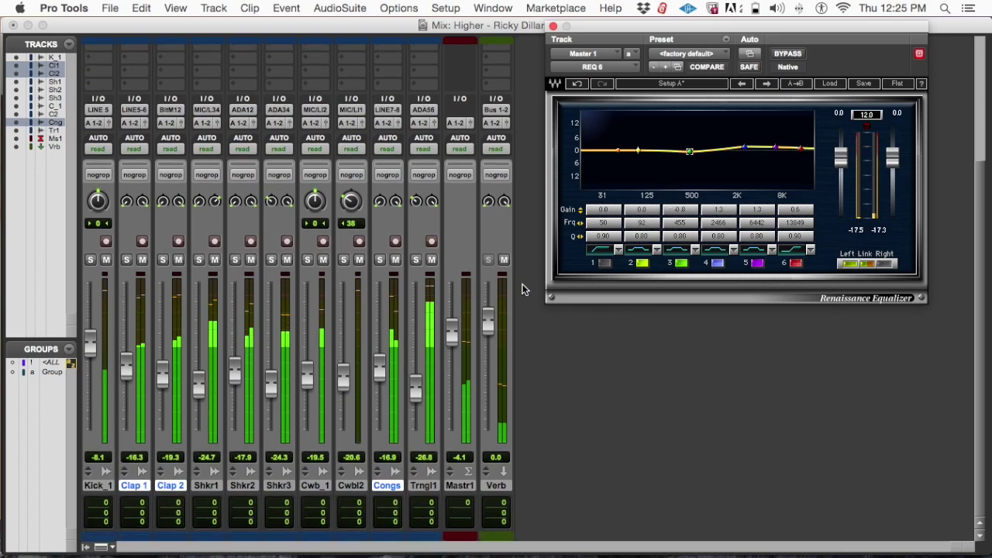
{"action": "key", "text": "space"}
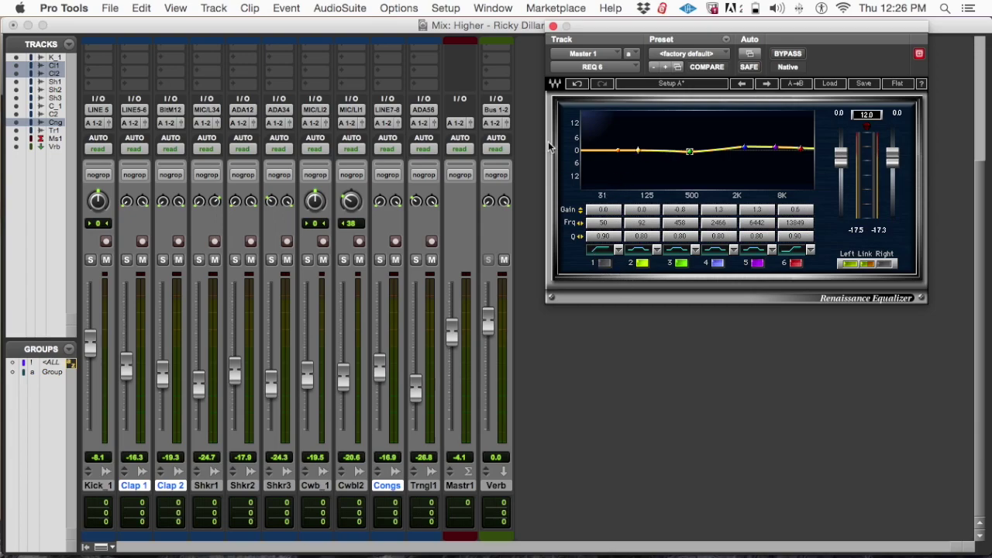
Enable band 1 of the Master 1 equalizer to roll off the lows at about 30 Hz, and audition it during playback
{"action": "key", "text": "space"}
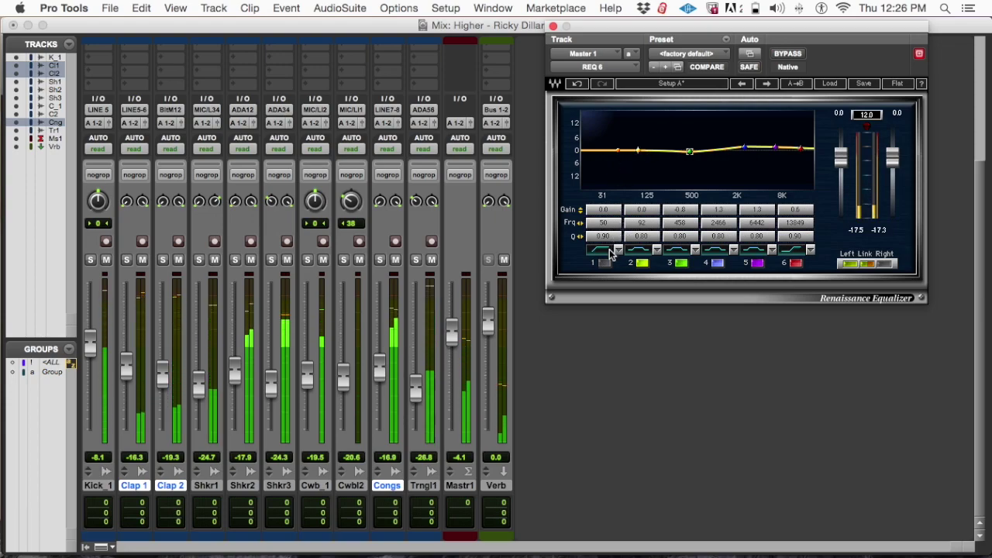
{"action": "left_click", "coordinate": [604, 262]}
{"action": "mouse_move", "coordinate": [617, 153]}
{"action": "left_mouse_down"}
{"action": "mouse_move", "coordinate": [585, 150]}
{"action": "mouse_move", "coordinate": [626, 149]}
{"action": "mouse_move", "coordinate": [589, 150]}
{"action": "mouse_move", "coordinate": [605, 148]}
{"action": "left_mouse_up"}
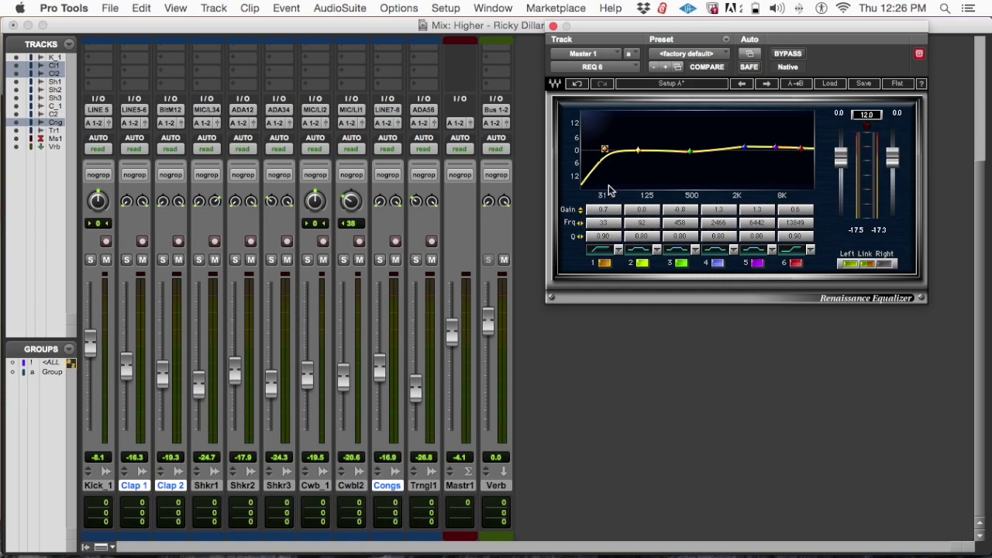
{"action": "left_click_drag", "start_coordinate": [605, 154], "coordinate": [602, 153]}
{"action": "key", "text": "space"}
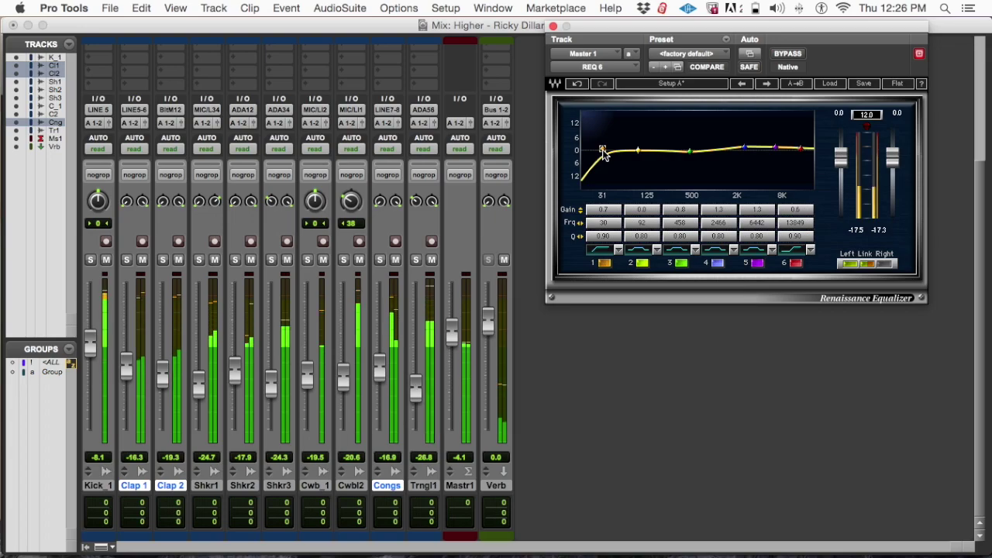
Insert the multichannel C1 comp (stereo) compressor in the second insert slot of the Master 1 track
{"action": "scroll", "coordinate": [462, 161], "scroll_direction": "up", "scroll_amount": 5}
{"action": "left_click", "coordinate": [462, 140]}
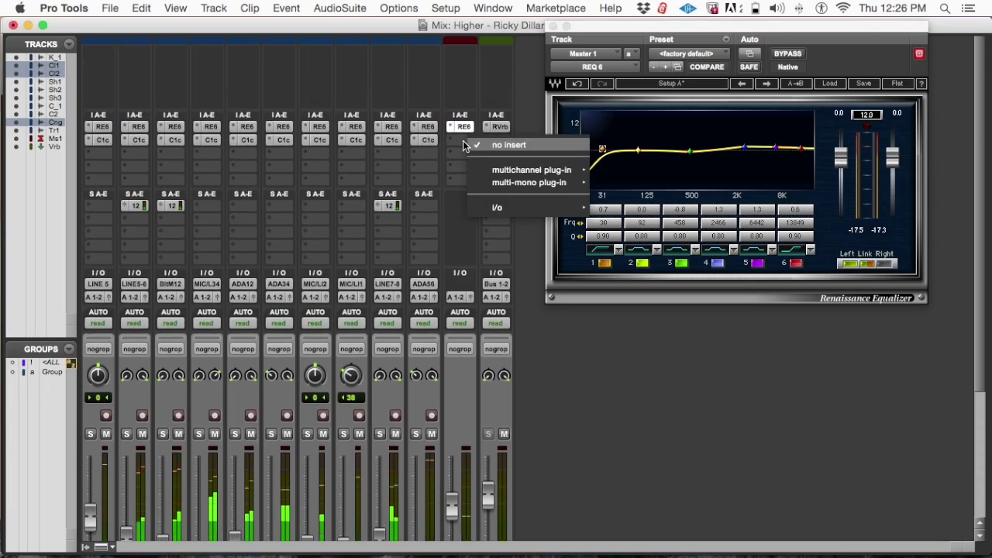
{"action": "mouse_move", "coordinate": [542, 169]}
{"action": "mouse_move", "coordinate": [629, 186]}
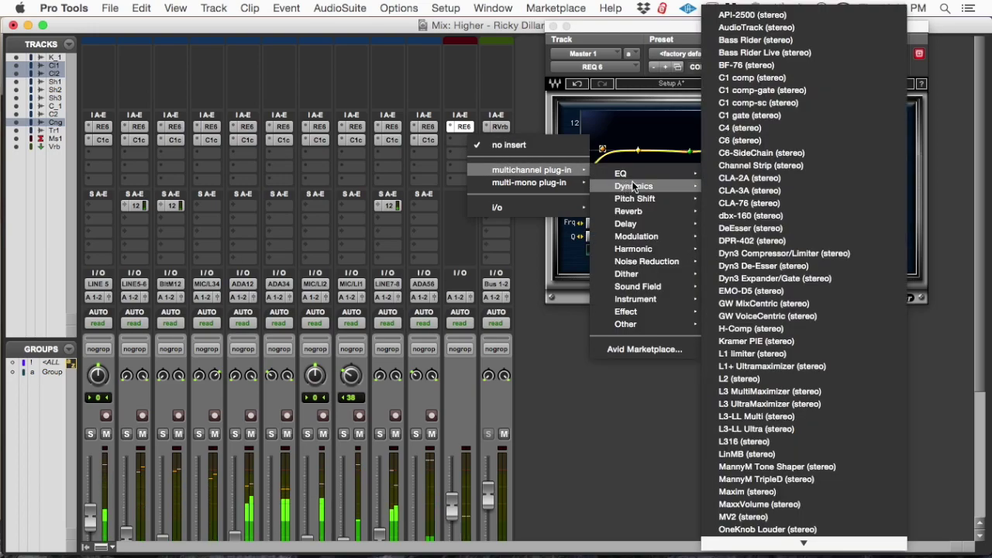
{"action": "left_click", "coordinate": [753, 78]}
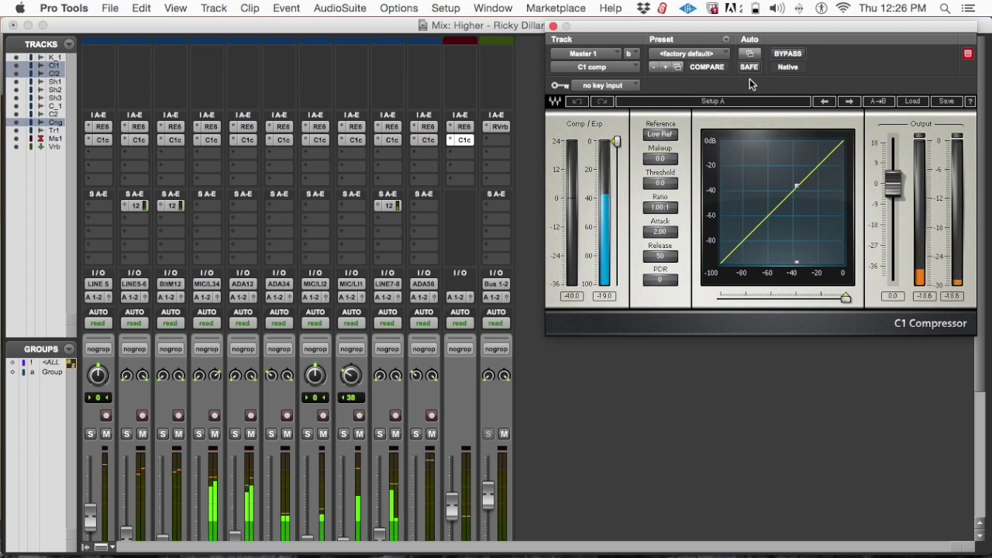
During playback, set the Master 1 compressor's threshold to about -20.6 dB and its ratio to 1.10:1
{"action": "scroll", "coordinate": [459, 293], "scroll_direction": "down", "scroll_amount": 5}
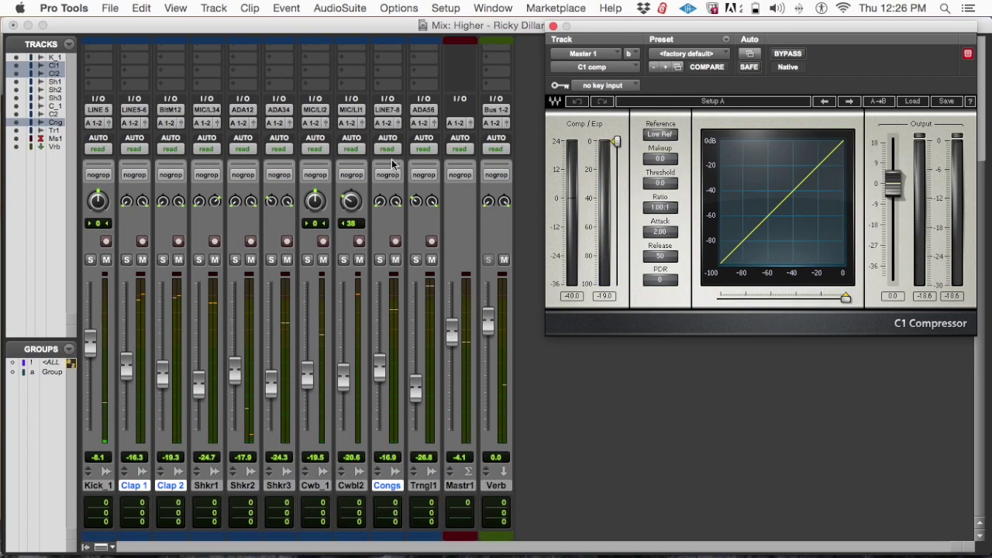
{"action": "scroll", "coordinate": [364, 136], "scroll_direction": "up", "scroll_amount": 5}
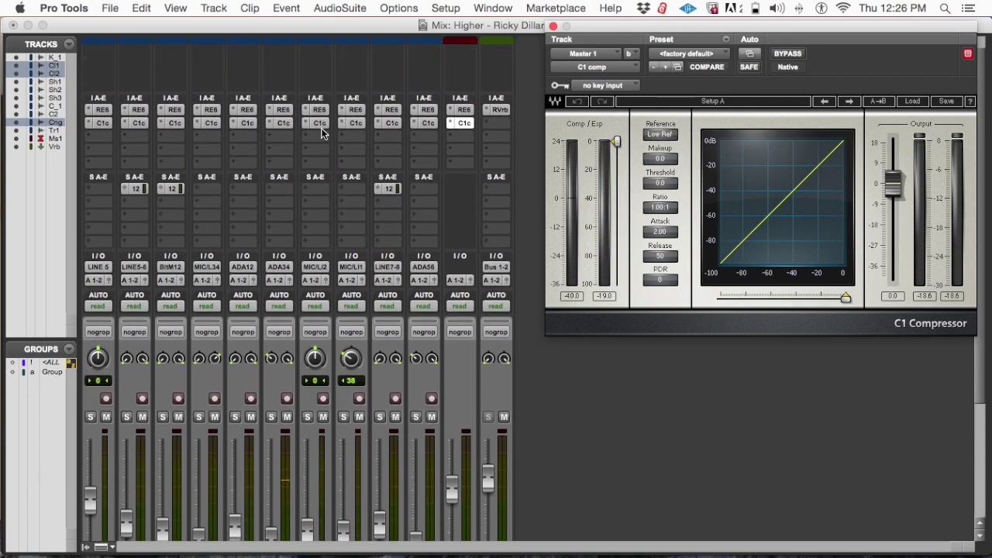
{"action": "scroll", "coordinate": [354, 148], "scroll_direction": "down", "scroll_amount": 3}
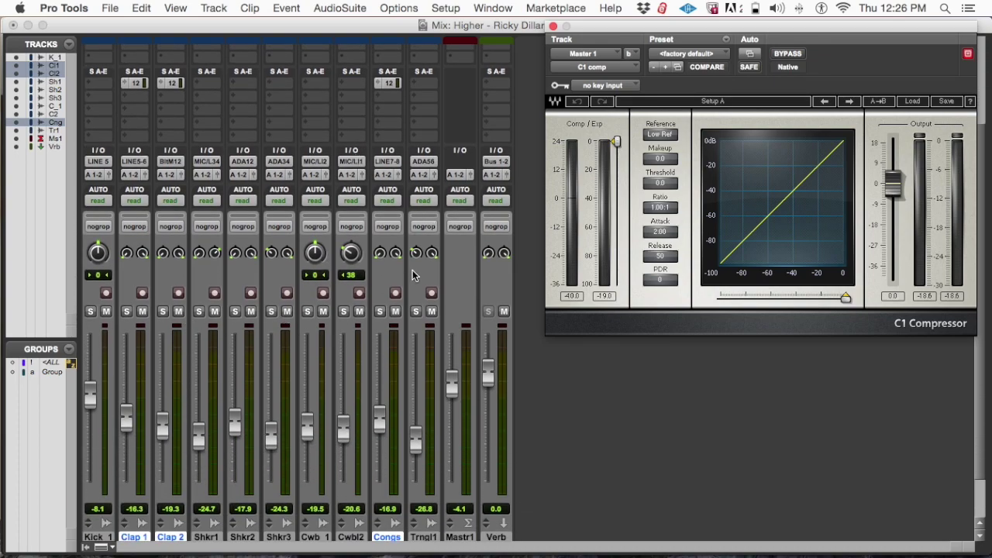
{"action": "scroll", "coordinate": [408, 270], "scroll_direction": "up", "scroll_amount": 2}
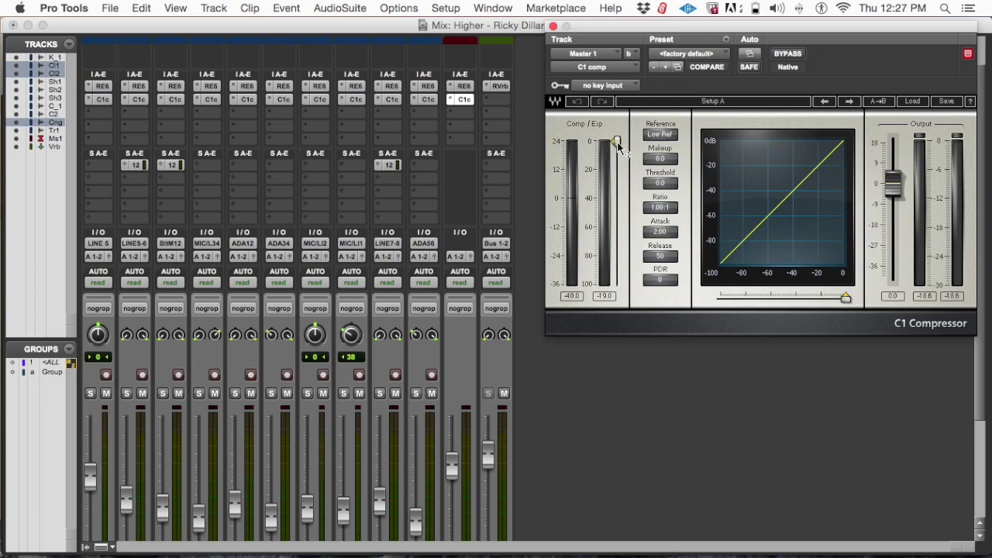
{"action": "left_click_drag", "start_coordinate": [618, 147], "coordinate": [618, 153]}
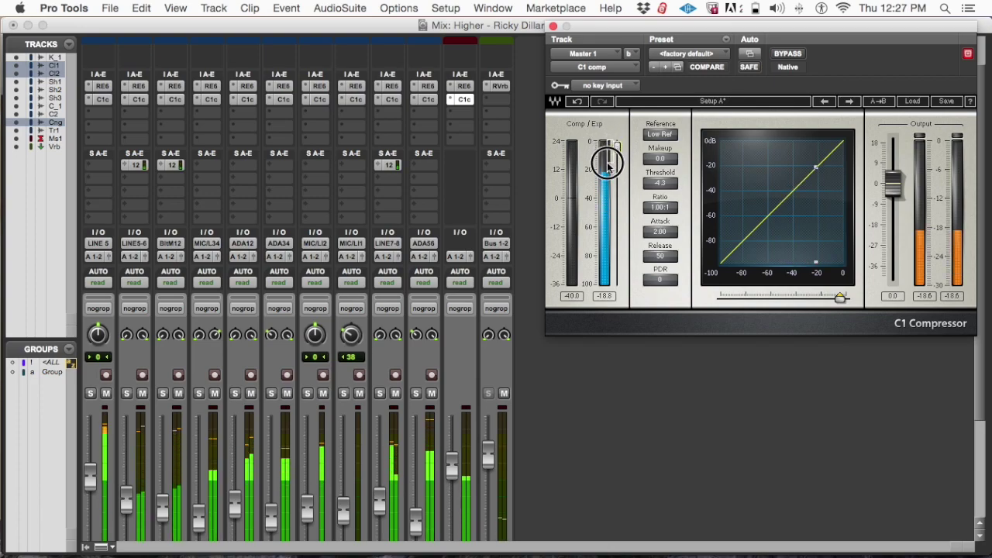
{"action": "left_click_drag", "start_coordinate": [618, 145], "coordinate": [616, 170]}
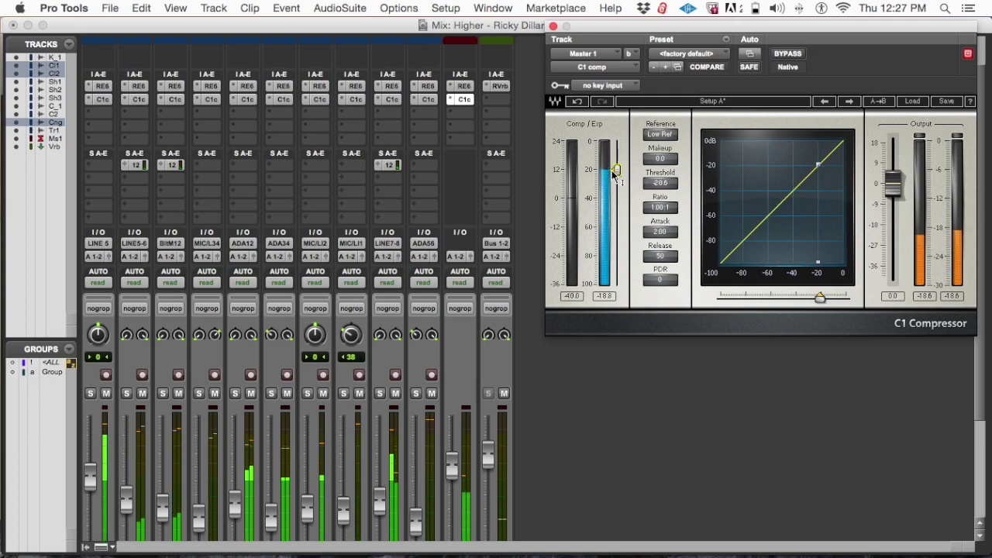
{"action": "left_click_drag", "start_coordinate": [657, 203], "coordinate": [657, 218]}
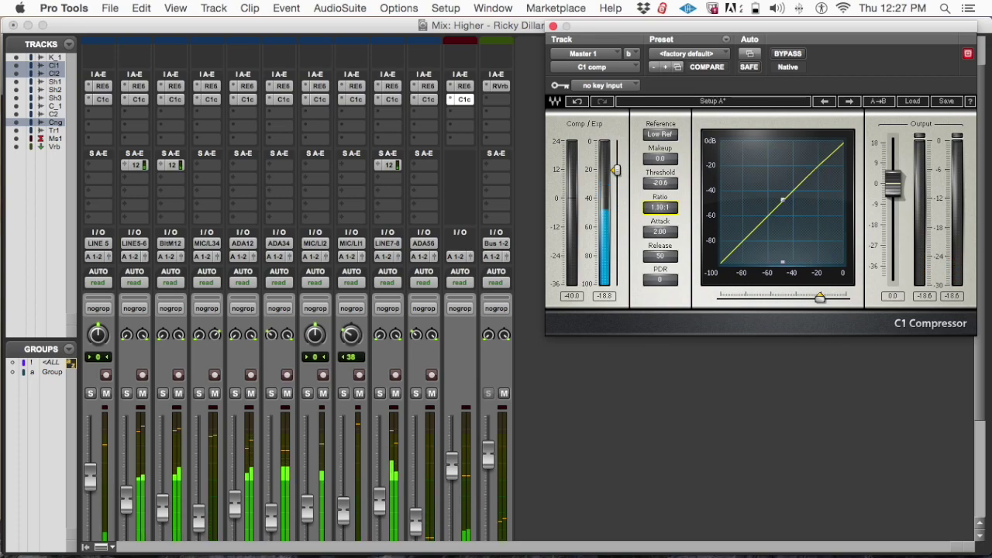
Reset the Master 1 compressor's gain-reduction peak reading, lower its threshold to about -26.3 dB, reset the reading again and stop playback
{"action": "left_click", "coordinate": [570, 298]}
{"action": "left_click", "coordinate": [575, 300]}
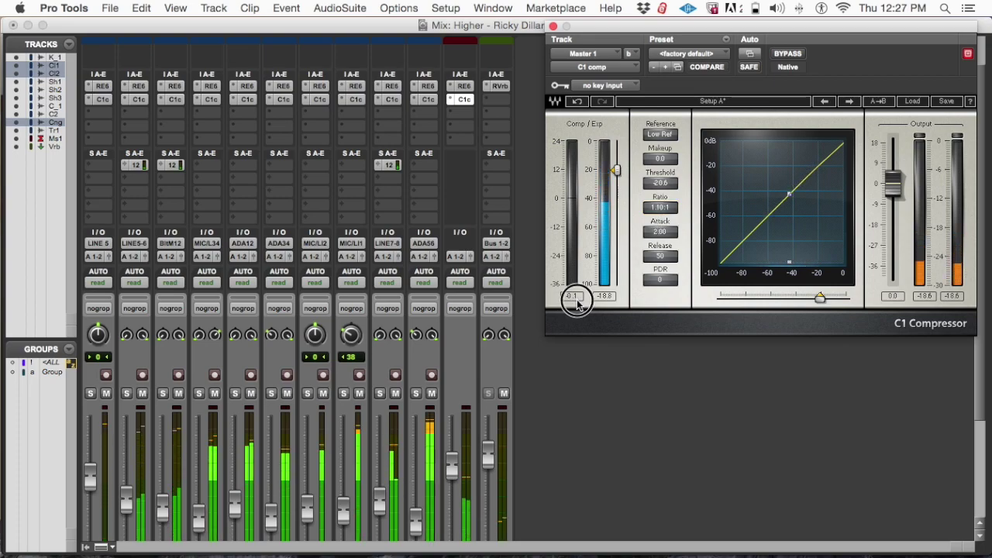
{"action": "left_click", "coordinate": [576, 301]}
{"action": "left_click", "coordinate": [577, 302]}
{"action": "left_click", "coordinate": [577, 302]}
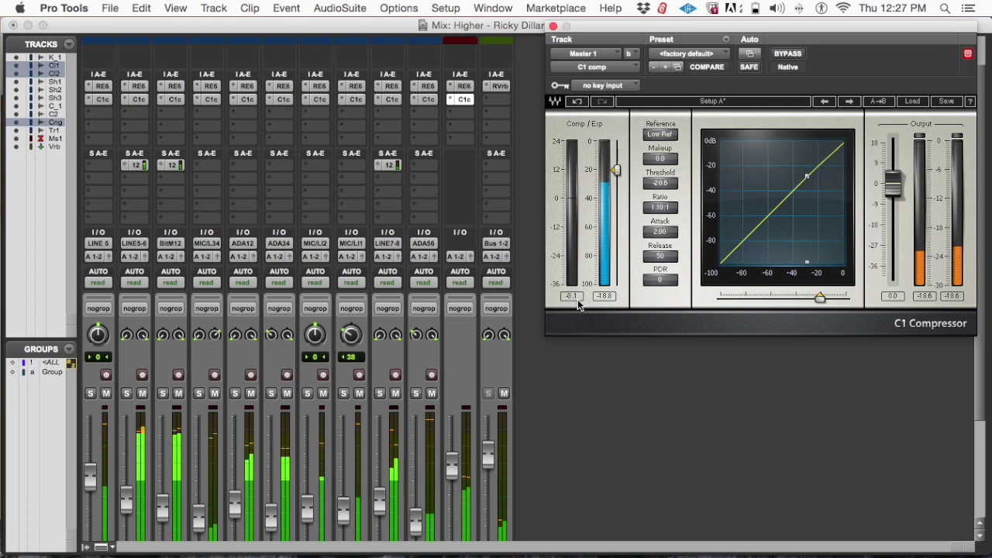
{"action": "left_click", "coordinate": [616, 170]}
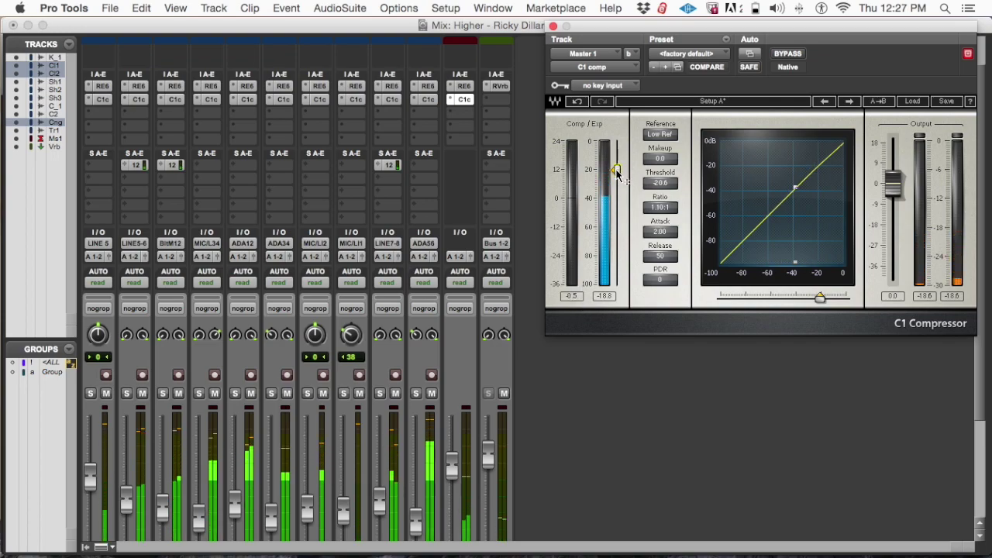
{"action": "left_click_drag", "start_coordinate": [616, 170], "coordinate": [617, 181]}
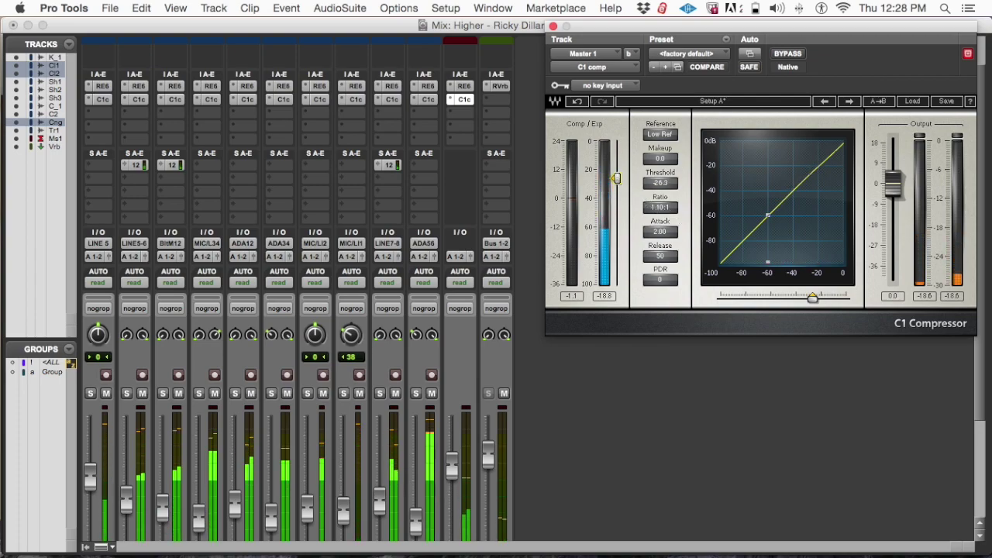
{"action": "left_click", "coordinate": [576, 296]}
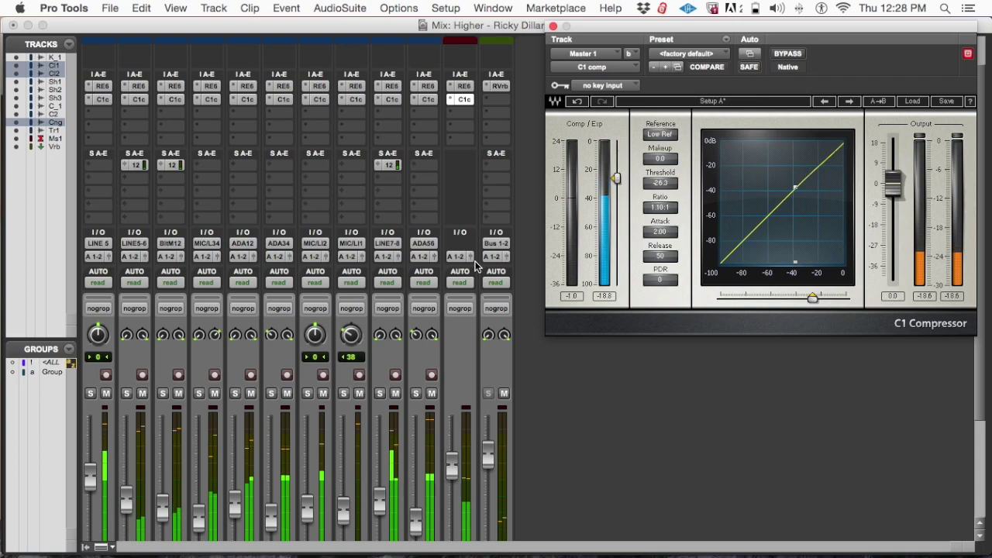
{"action": "key", "text": "space"}
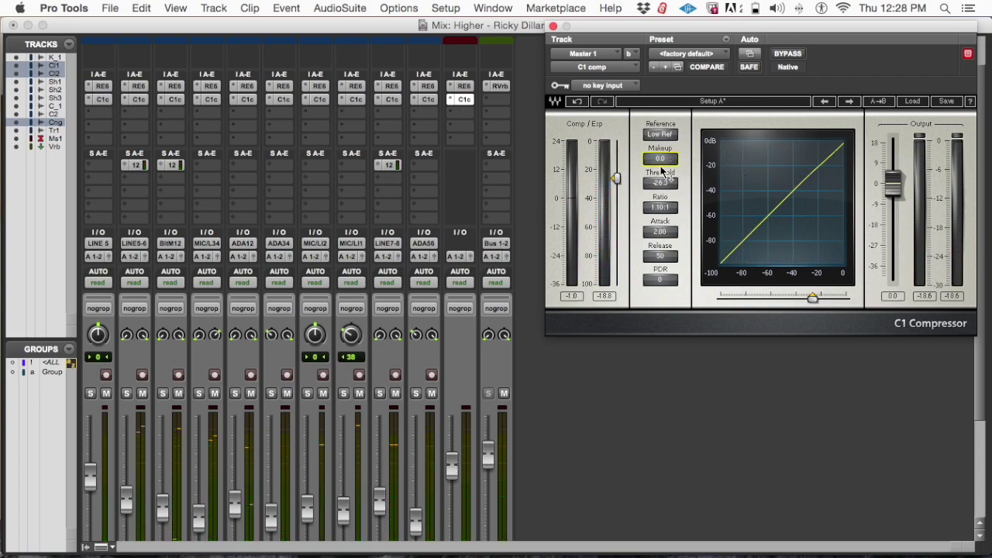
Insert the multichannel L2 (stereo) limiter in the fourth insert slot of the Master 1 track and move its window slightly aside
{"action": "left_click", "coordinate": [461, 126]}
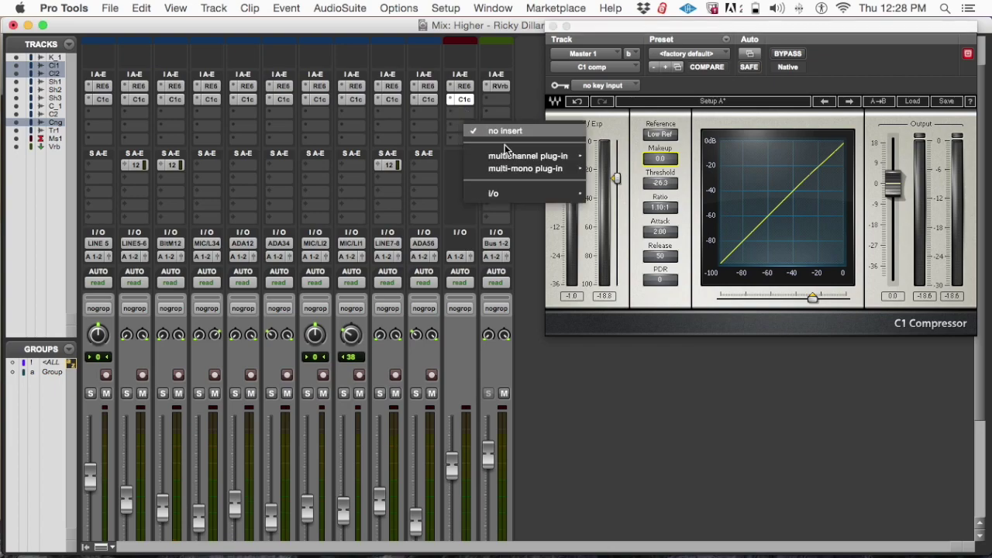
{"action": "mouse_move", "coordinate": [567, 159]}
{"action": "mouse_move", "coordinate": [629, 173]}
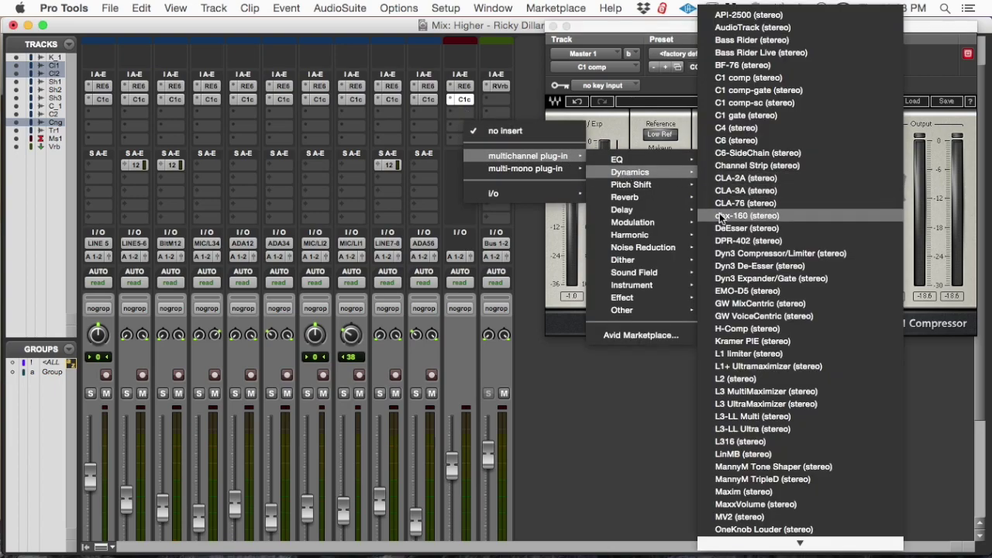
{"action": "left_click", "coordinate": [736, 378]}
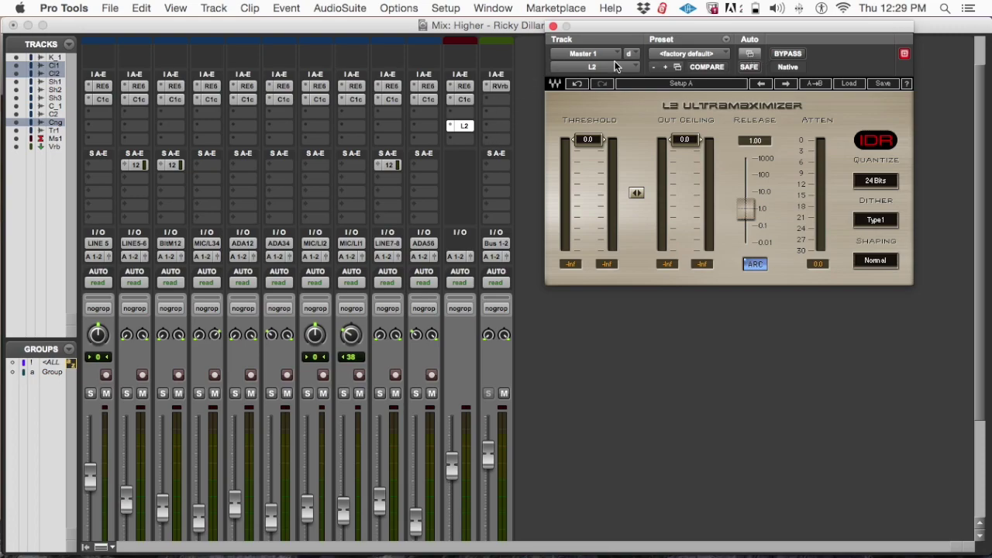
{"action": "left_click", "coordinate": [711, 29]}
{"action": "left_click_drag", "start_coordinate": [711, 29], "coordinate": [725, 45]}
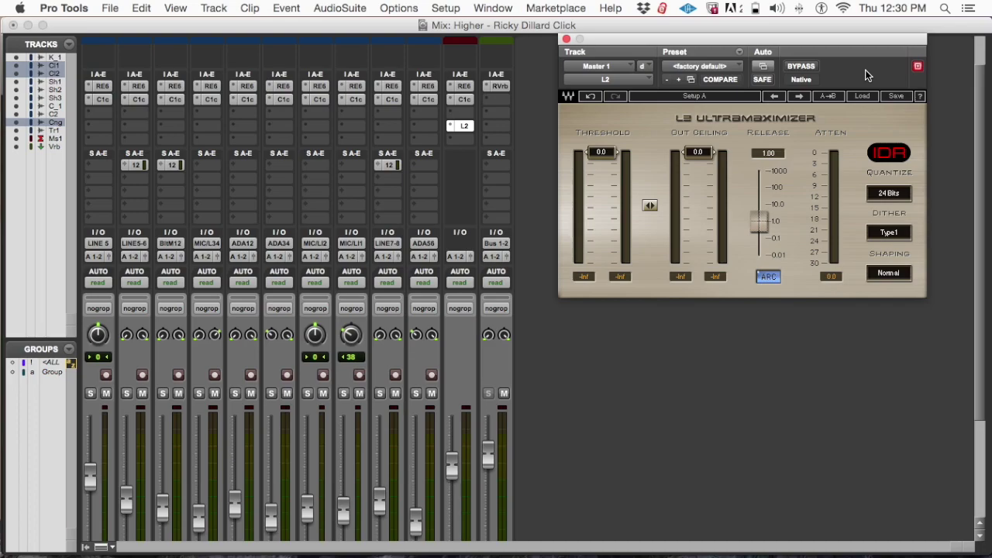
Move the L2 window slightly lower, start playback and set the limiter's output ceiling to -0.1 dB
{"action": "left_click_drag", "start_coordinate": [798, 37], "coordinate": [772, 55]}
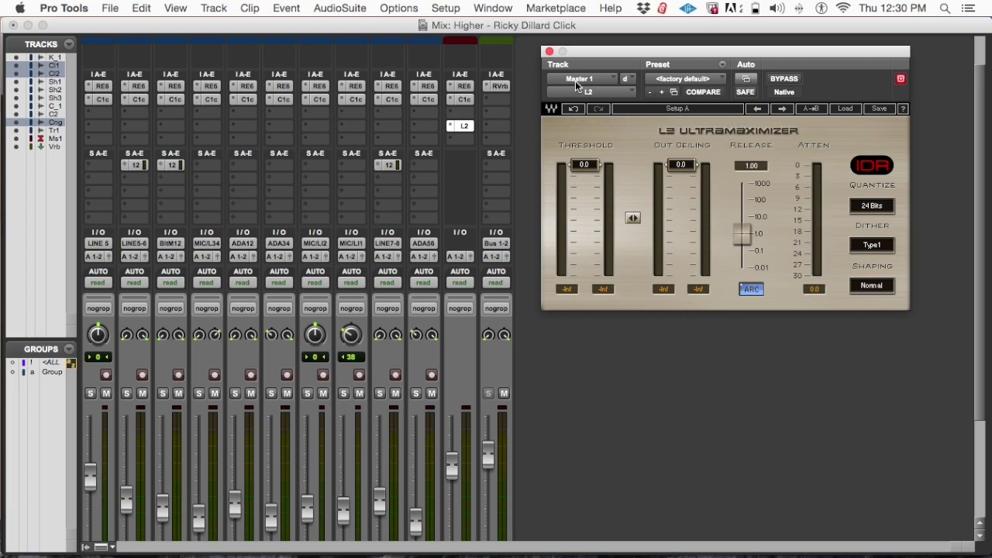
{"action": "key", "text": "space"}
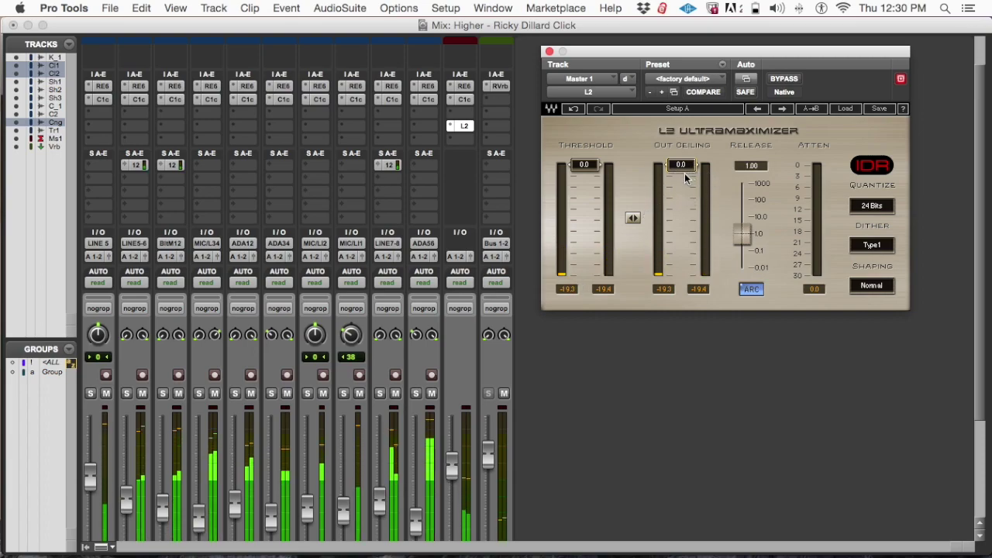
{"action": "left_click_drag", "start_coordinate": [680, 169], "coordinate": [680, 171]}
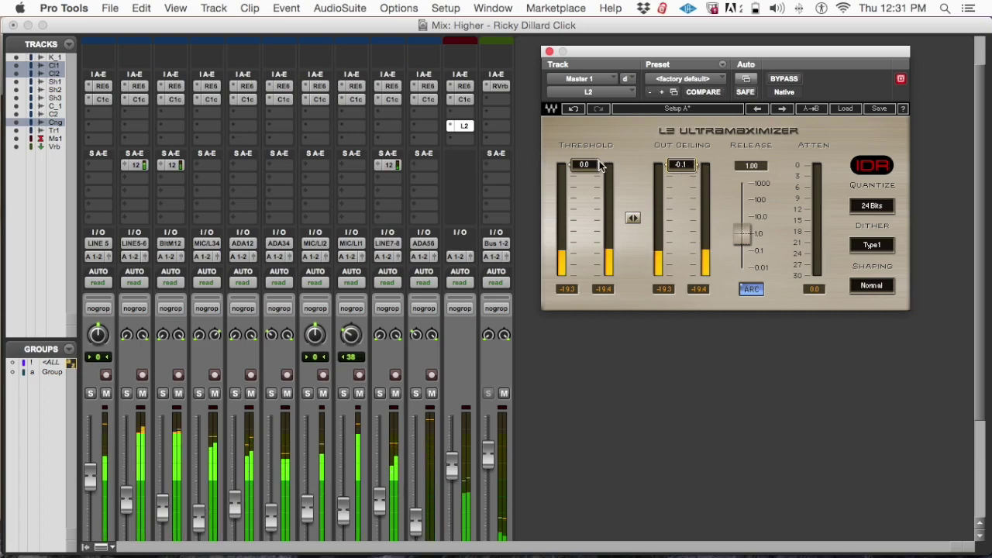
Try an L2 threshold of about -1.0 dB on Master 1 and return the threshold to 0.0 dB
{"action": "left_click_drag", "start_coordinate": [593, 166], "coordinate": [583, 169]}
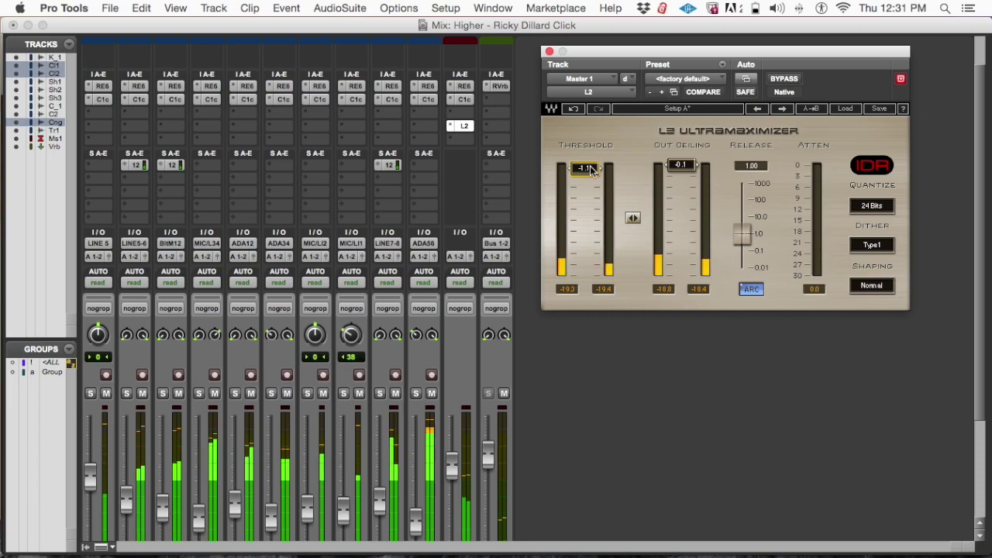
{"action": "scroll", "coordinate": [476, 357], "scroll_direction": "down", "scroll_amount": 3}
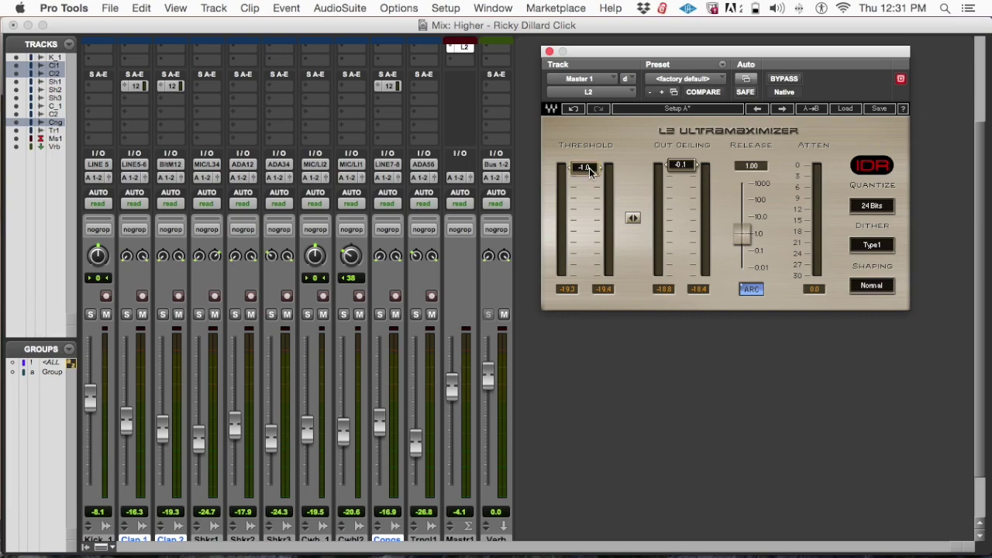
{"action": "left_click_drag", "start_coordinate": [589, 167], "coordinate": [588, 164]}
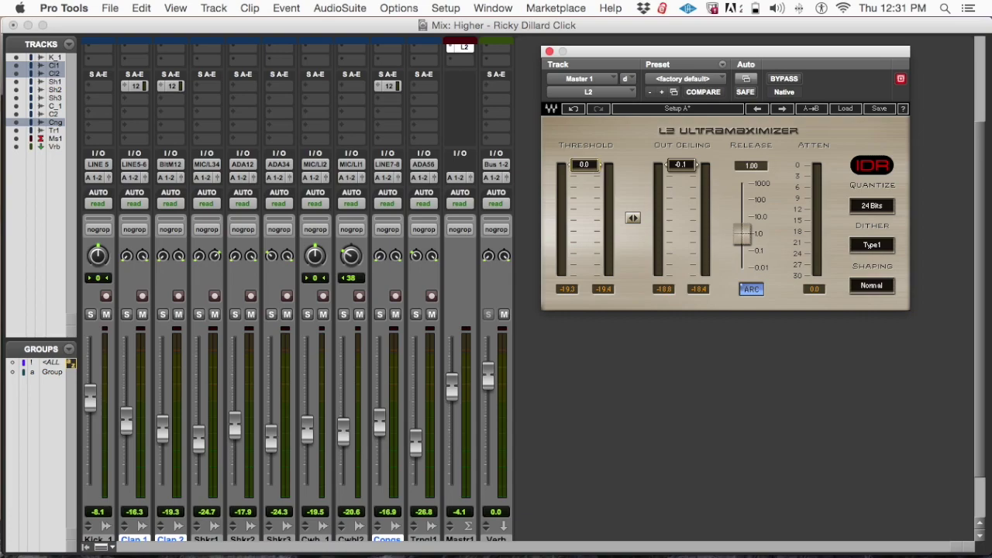
During playback, lower the Master 1 L2 limiter's threshold to about -6.3 dB and replay the mix with it
{"action": "key", "text": "space"}
{"action": "left_click_drag", "start_coordinate": [588, 170], "coordinate": [609, 183]}
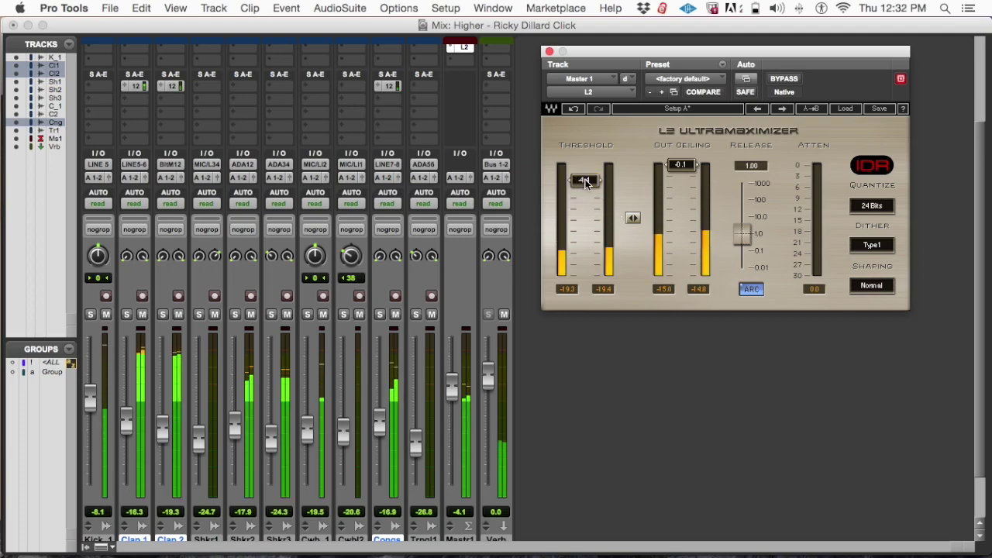
{"action": "left_click_drag", "start_coordinate": [584, 180], "coordinate": [586, 166]}
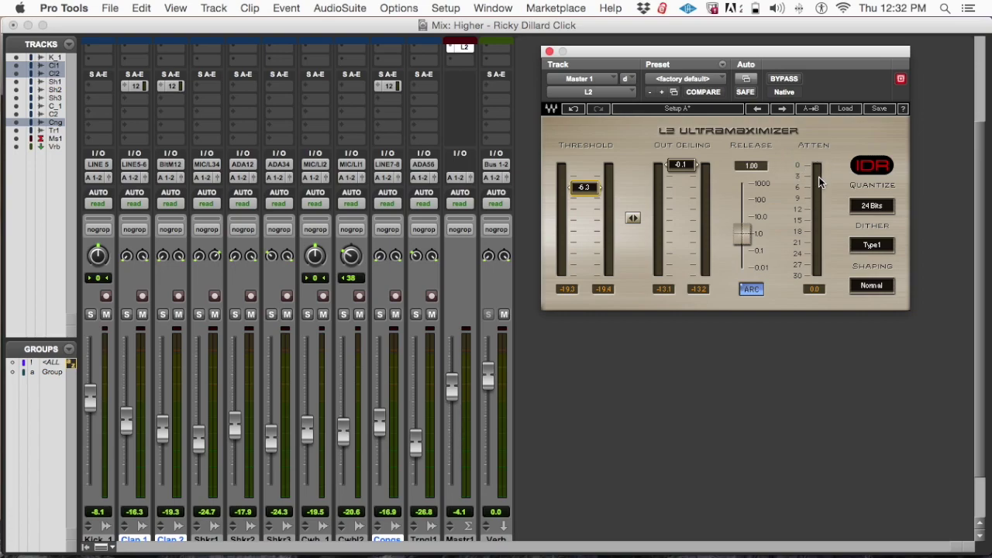
{"action": "left_click", "coordinate": [591, 189]}
{"action": "key", "text": "space"}
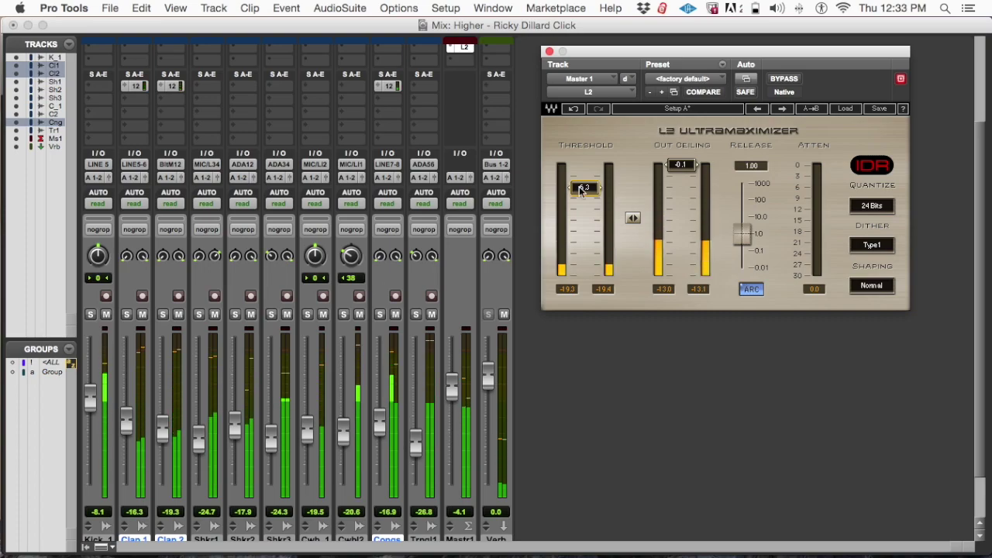
Switch to the Edit window during playback, close the L2 limiter's window and zoom in on the timeline
{"action": "key", "text": "super+equal"}
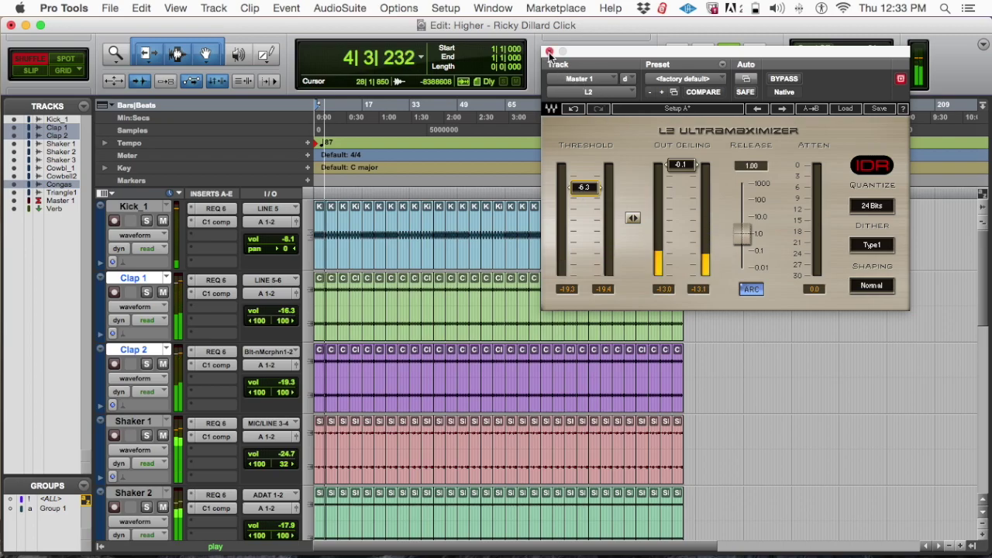
{"action": "key", "text": "ctrl+alt+super+w"}
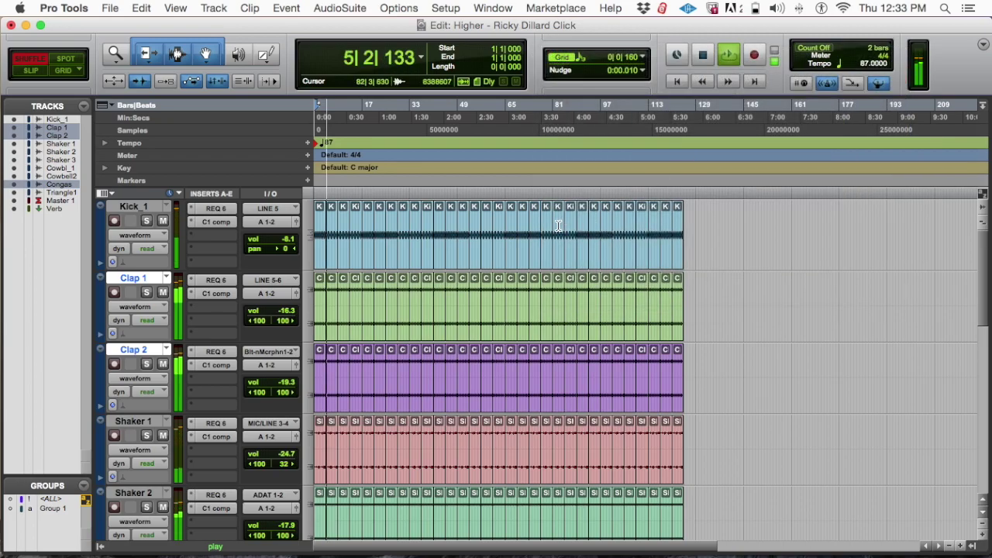
{"action": "key", "text": "super+bracketright"}
{"action": "key", "text": "super+bracketright"}
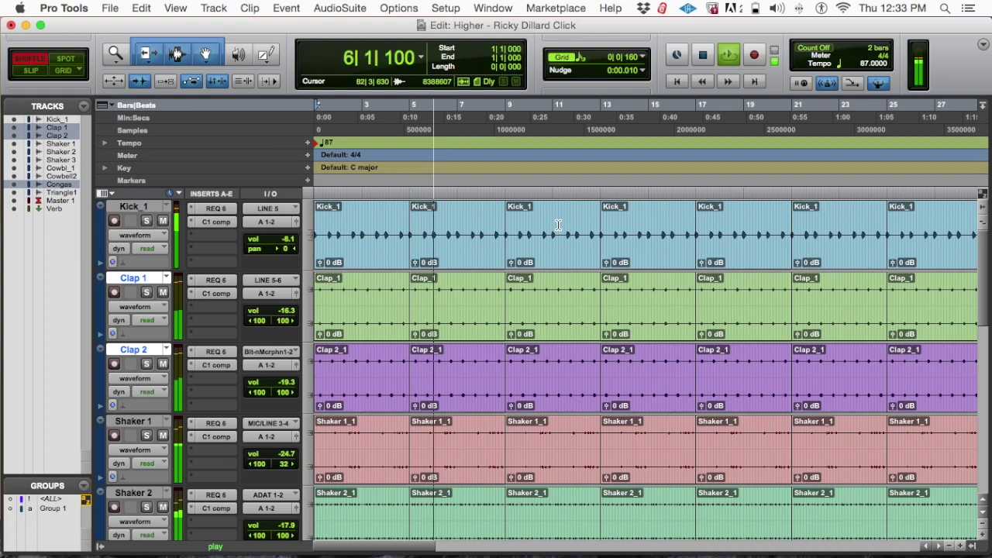
Return to the Mix window and insert the multichannel Dither plug-in in the fifth insert slot of the Master 1 track
{"action": "key", "text": "super+equal"}
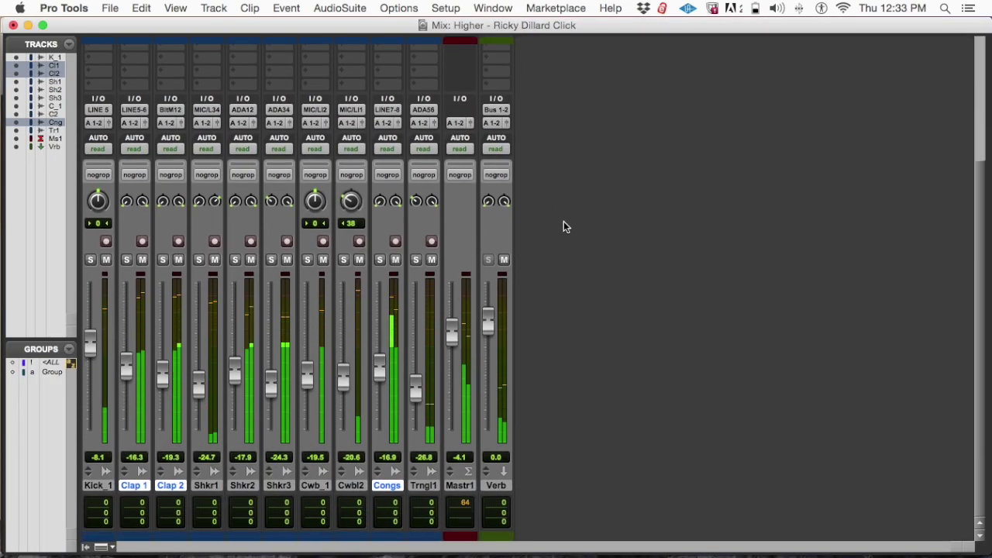
{"action": "scroll", "coordinate": [563, 220], "scroll_direction": "up", "scroll_amount": 3}
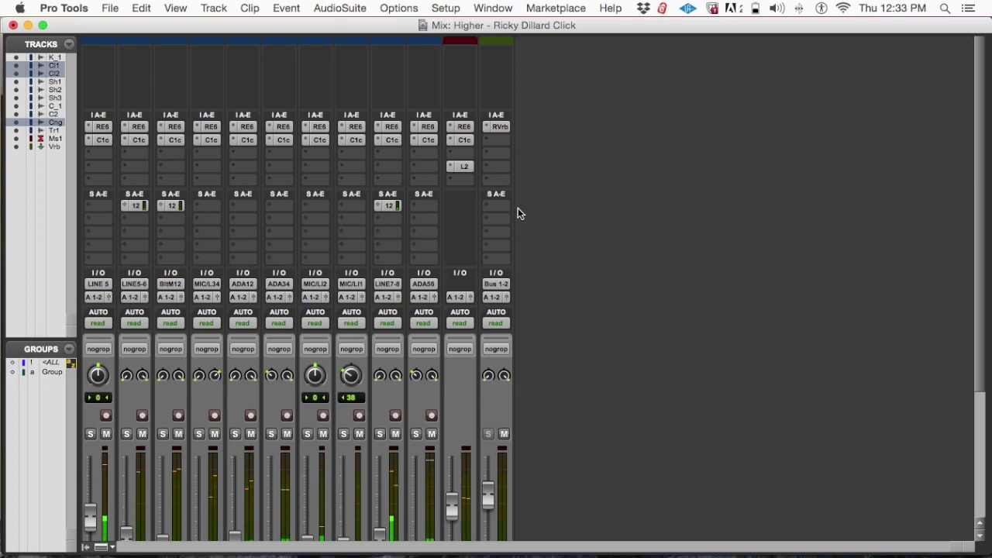
{"action": "left_click", "coordinate": [458, 180]}
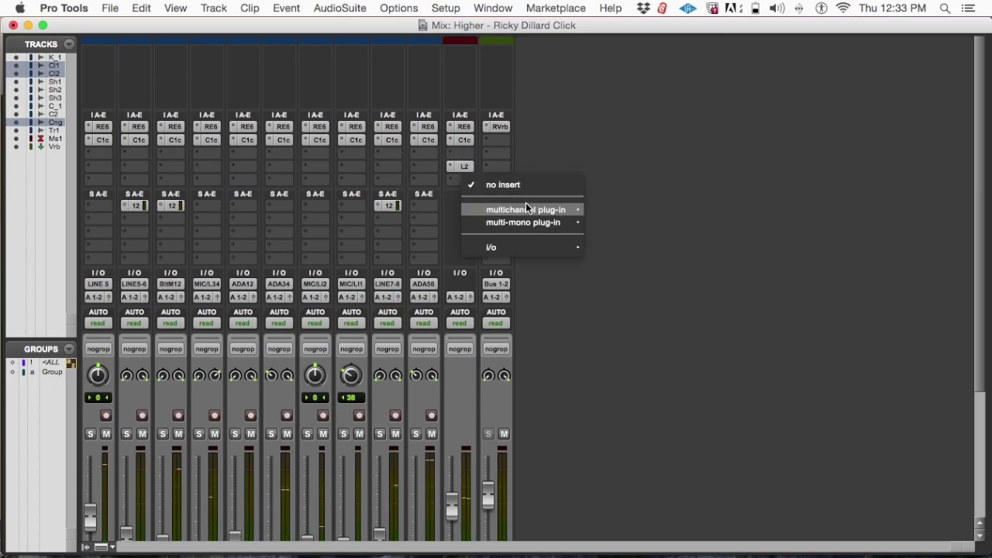
{"action": "mouse_move", "coordinate": [534, 210]}
{"action": "mouse_move", "coordinate": [633, 227]}
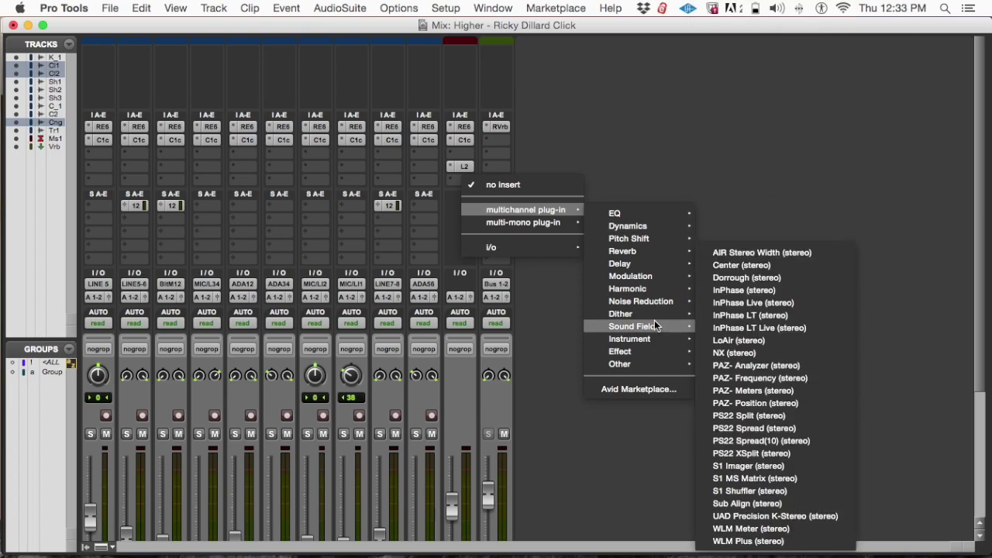
{"action": "mouse_move", "coordinate": [652, 312]}
{"action": "left_click", "coordinate": [753, 319]}
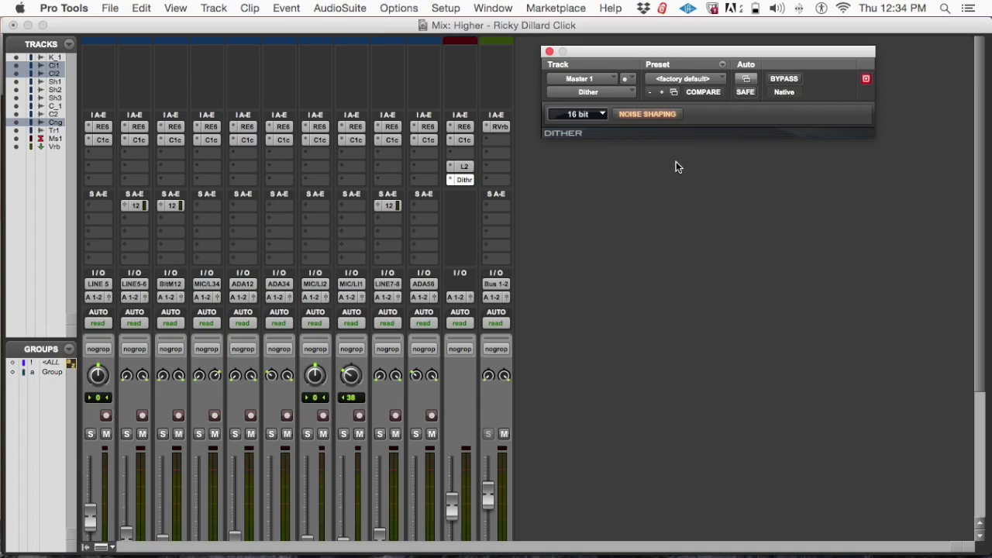
Toggle the Dither plug-in's noise shaping off and back on, and review its bit-depth options while keeping 16 bit
{"action": "left_click", "coordinate": [647, 114]}
{"action": "left_click", "coordinate": [651, 117]}
{"action": "left_click", "coordinate": [587, 115]}
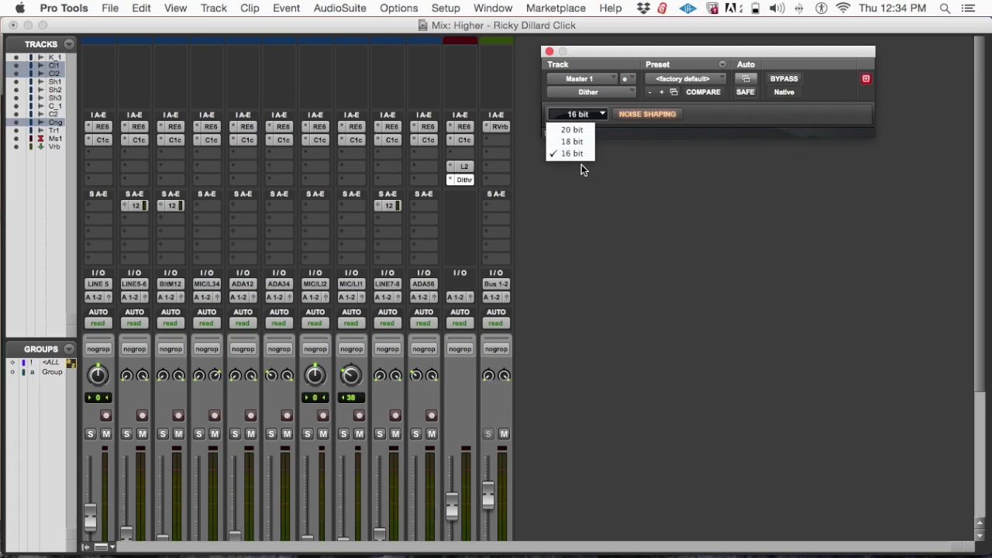
{"action": "left_click", "coordinate": [636, 165]}
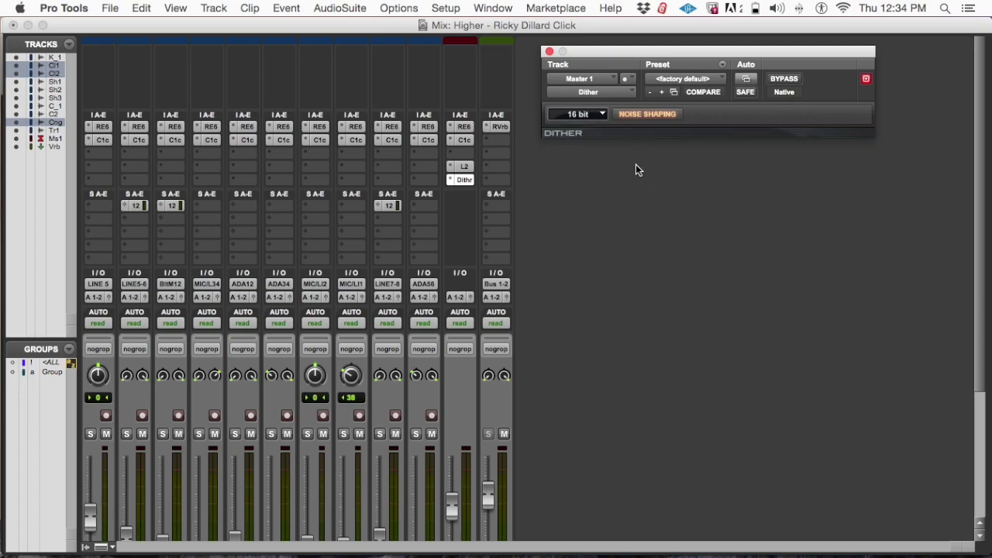
{"action": "left_click", "coordinate": [586, 114]}
{"action": "left_click", "coordinate": [623, 149]}
Return to the Edit window and close the Dither plug-in's window
{"action": "key", "text": "super+equal"}
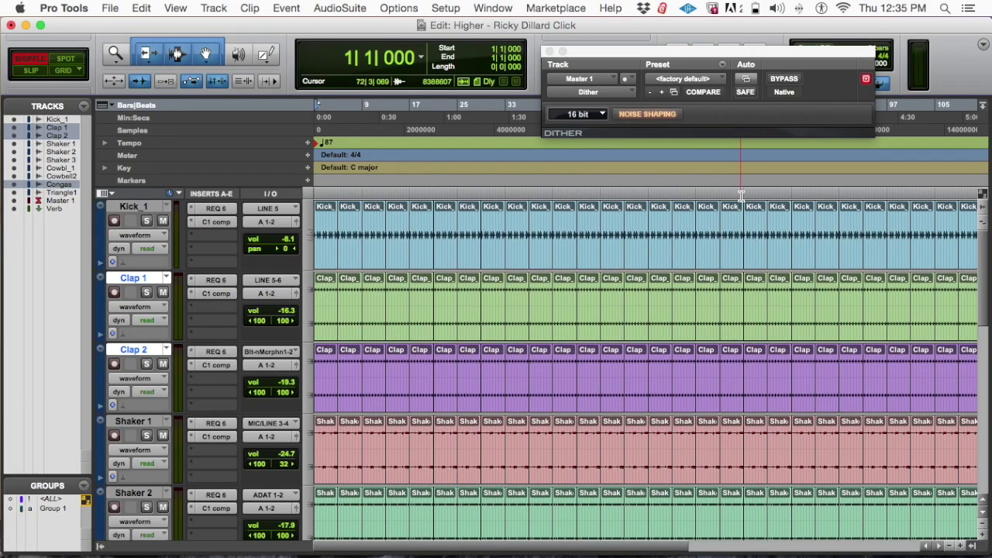
{"action": "left_click", "coordinate": [576, 60]}
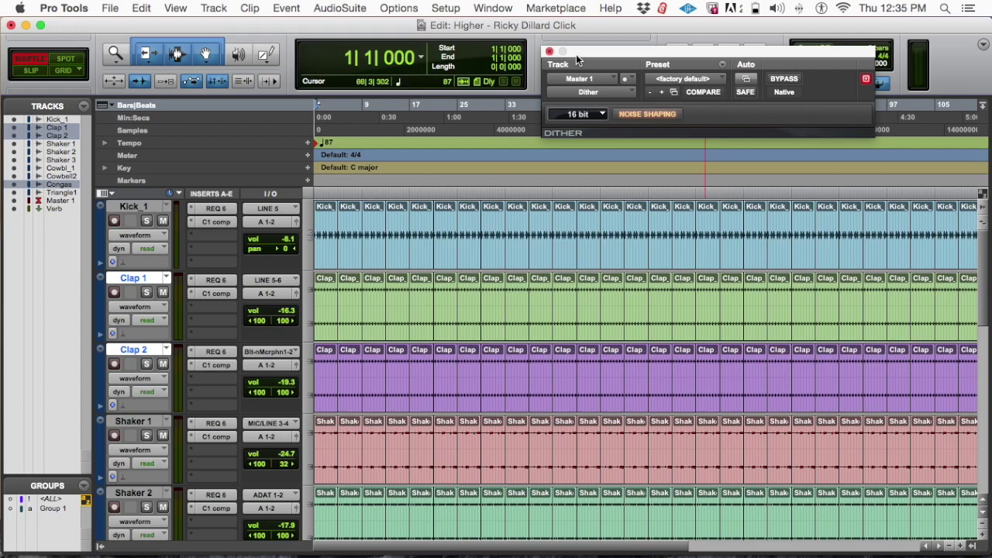
{"action": "left_click", "coordinate": [550, 51]}
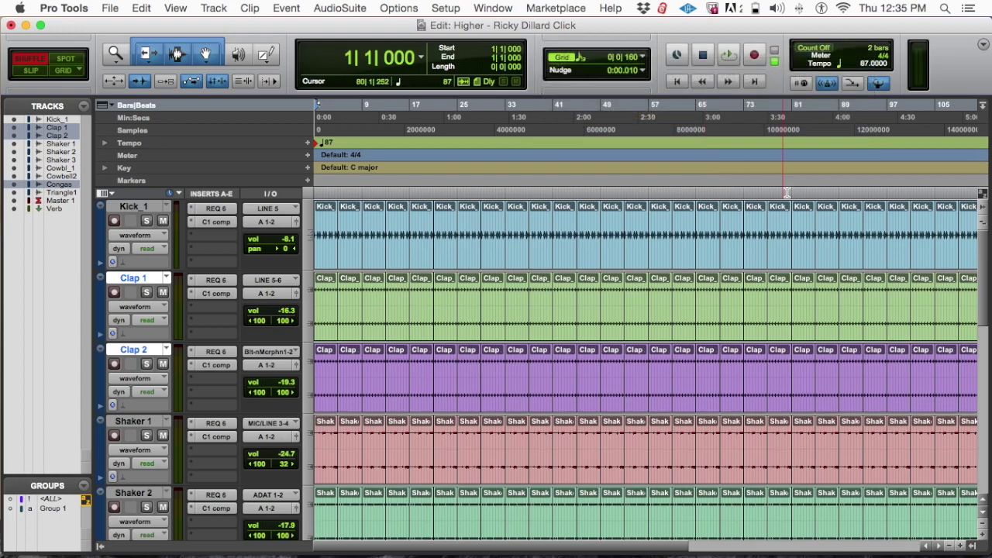
{"action": "scroll", "coordinate": [793, 232], "scroll_direction": "down", "scroll_amount": 10}
{"action": "scroll", "coordinate": [792, 232], "scroll_direction": "up", "scroll_amount": 10}
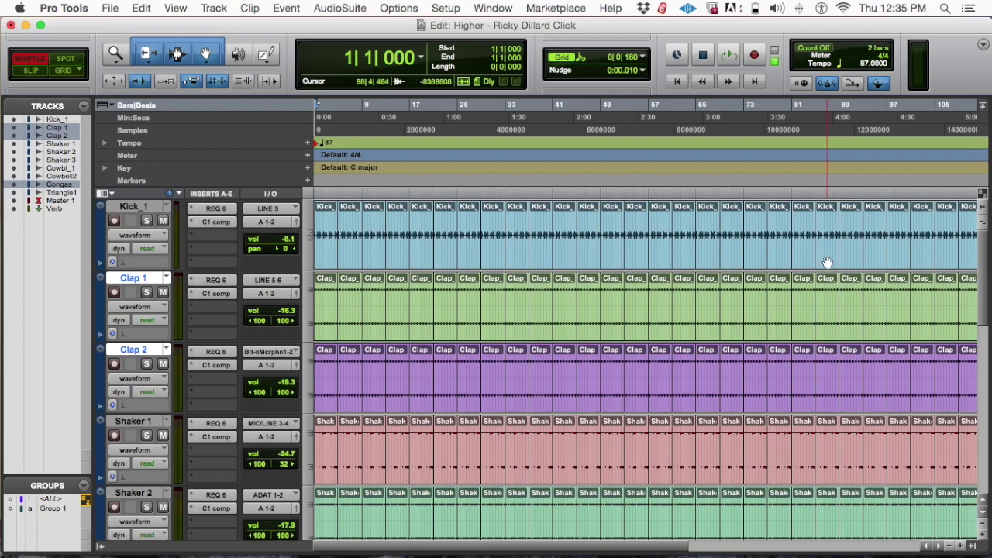
{"action": "scroll", "coordinate": [829, 263], "scroll_direction": "down", "scroll_amount": 1}
{"action": "scroll", "coordinate": [832, 262], "scroll_direction": "up", "scroll_amount": 1}
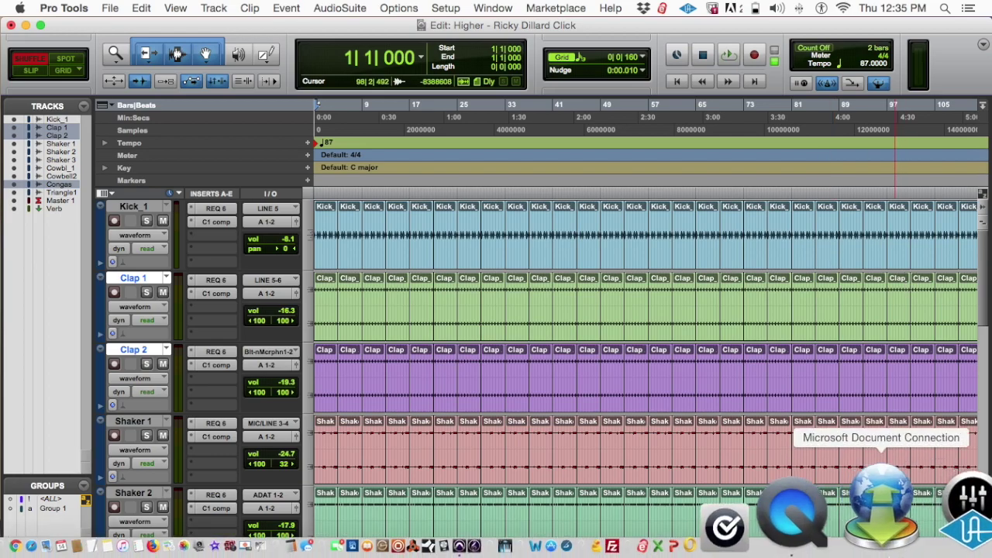
{"action": "left_click", "coordinate": [873, 546]}
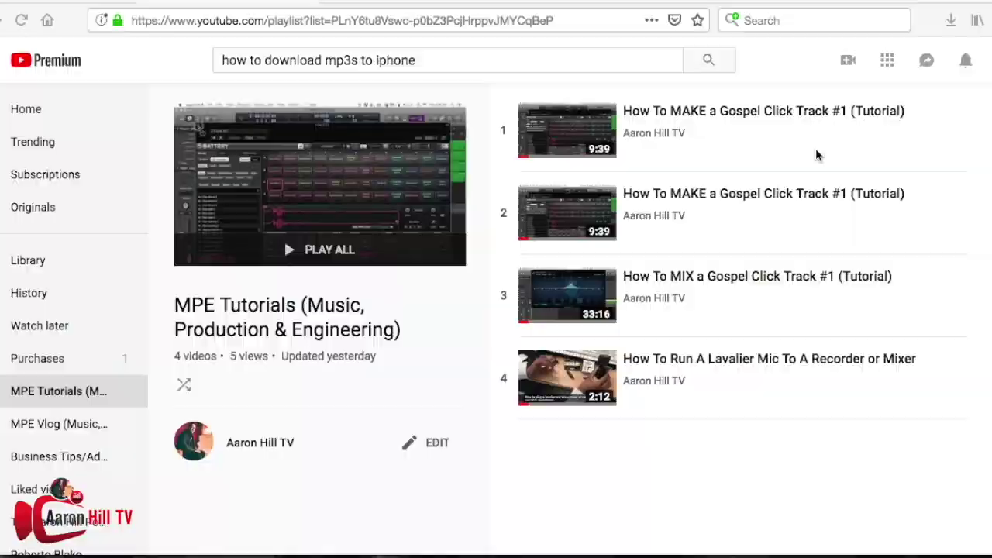